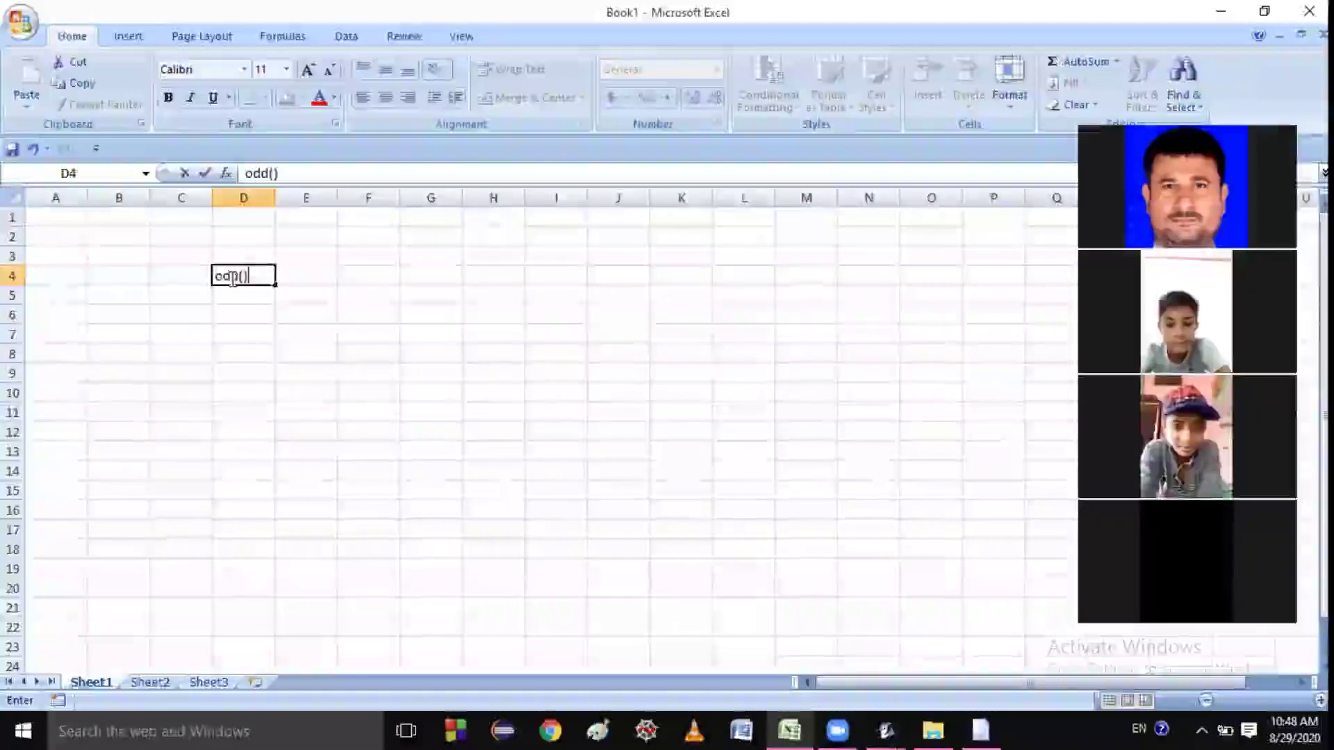
Set the font of the entire worksheet to Times New Roman, size 20
click(12, 199)
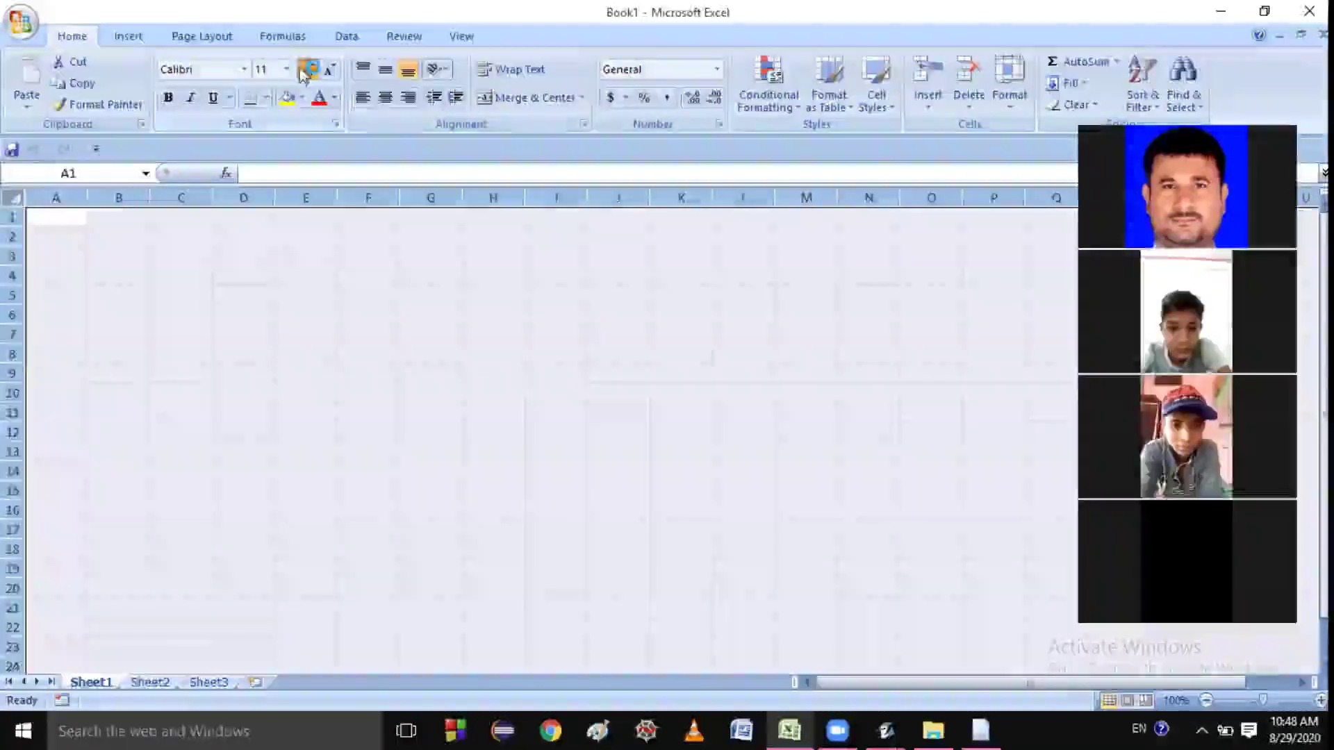
click(246, 70)
text(Times New Rom)
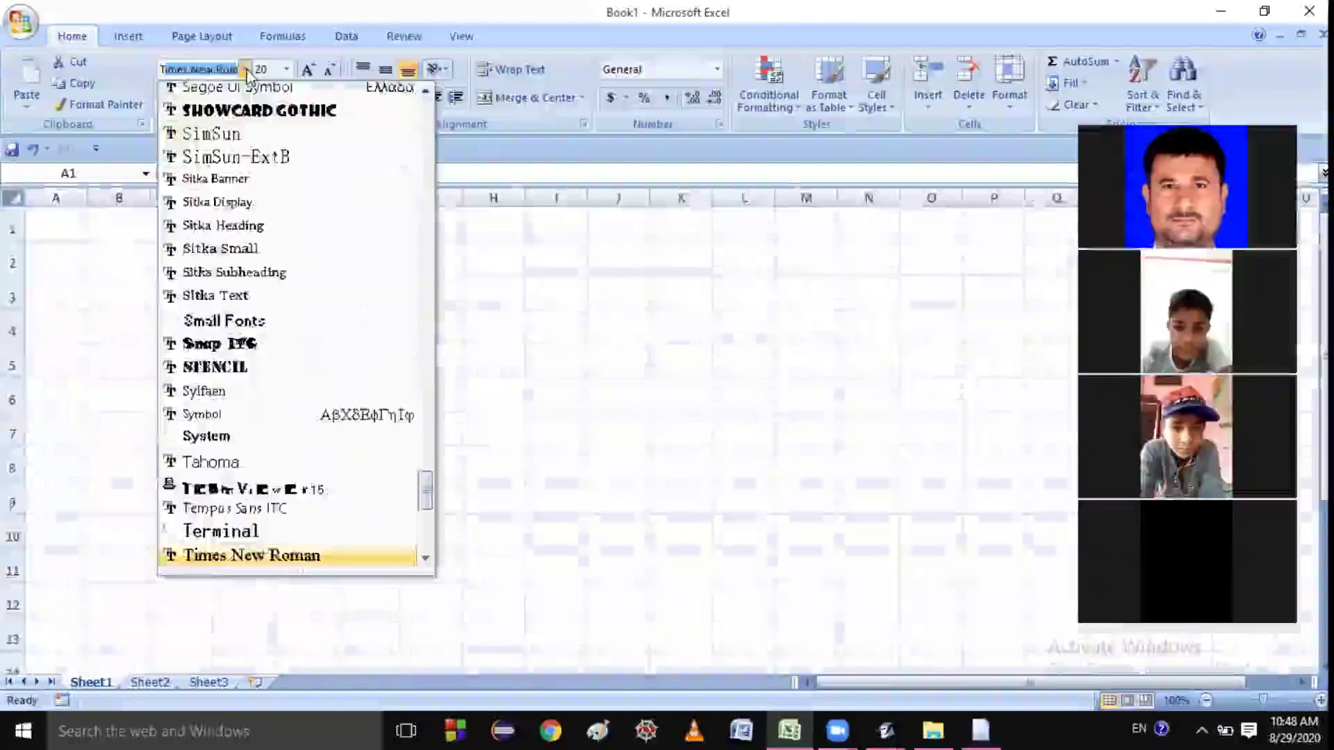
key(Return)
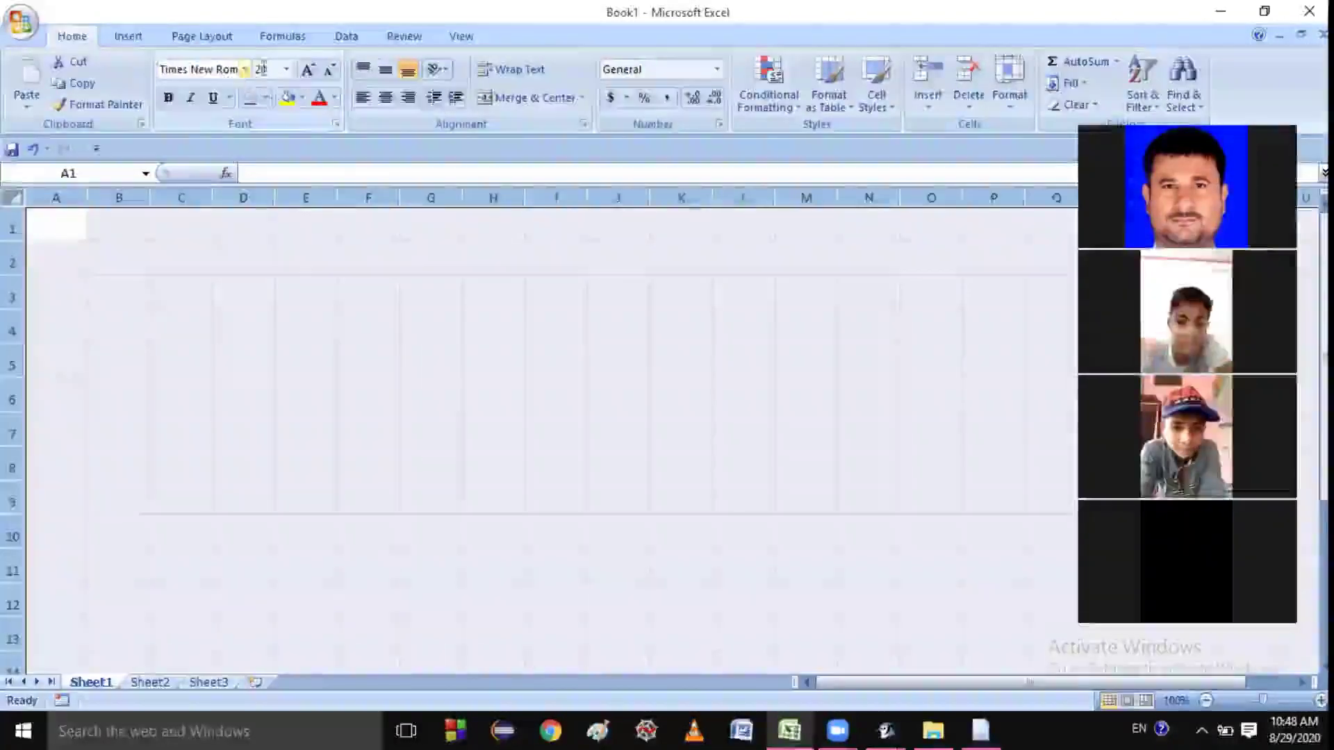
click(292, 289)
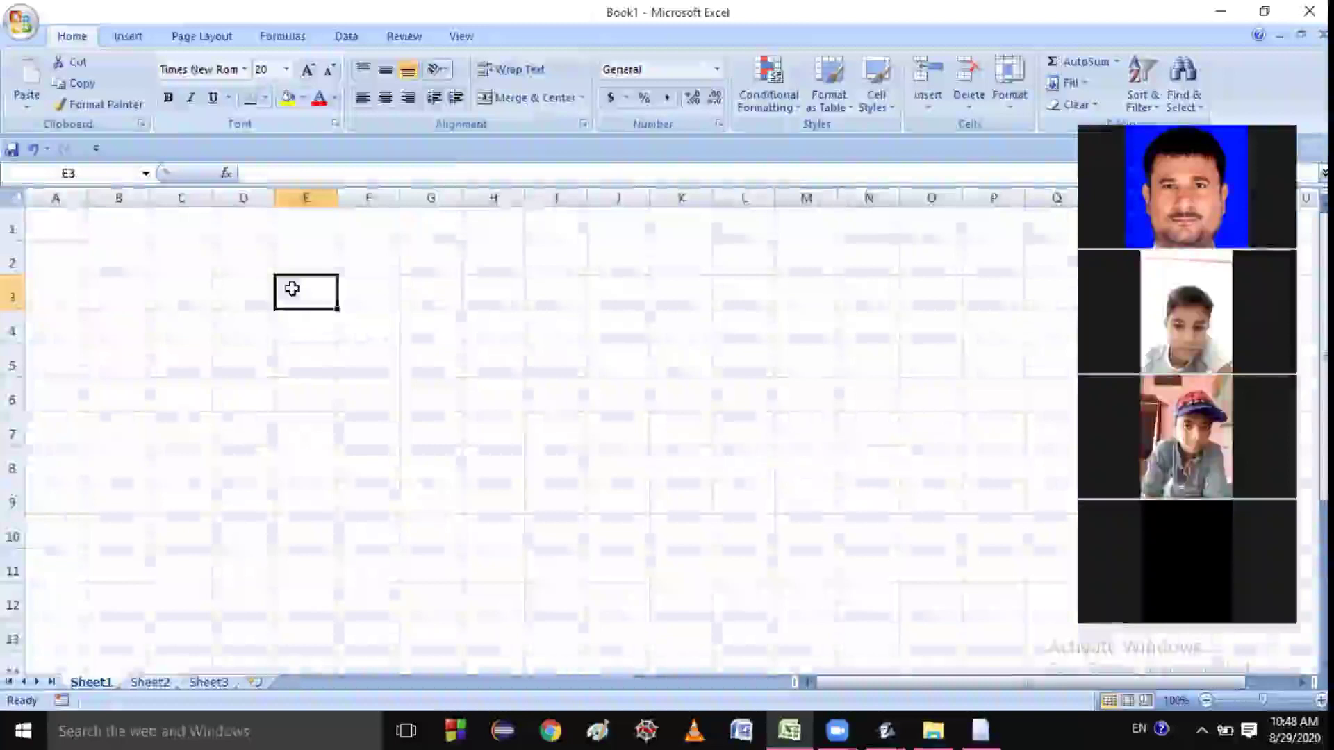
Enter the text "odd() this" in cell D3
click(241, 292)
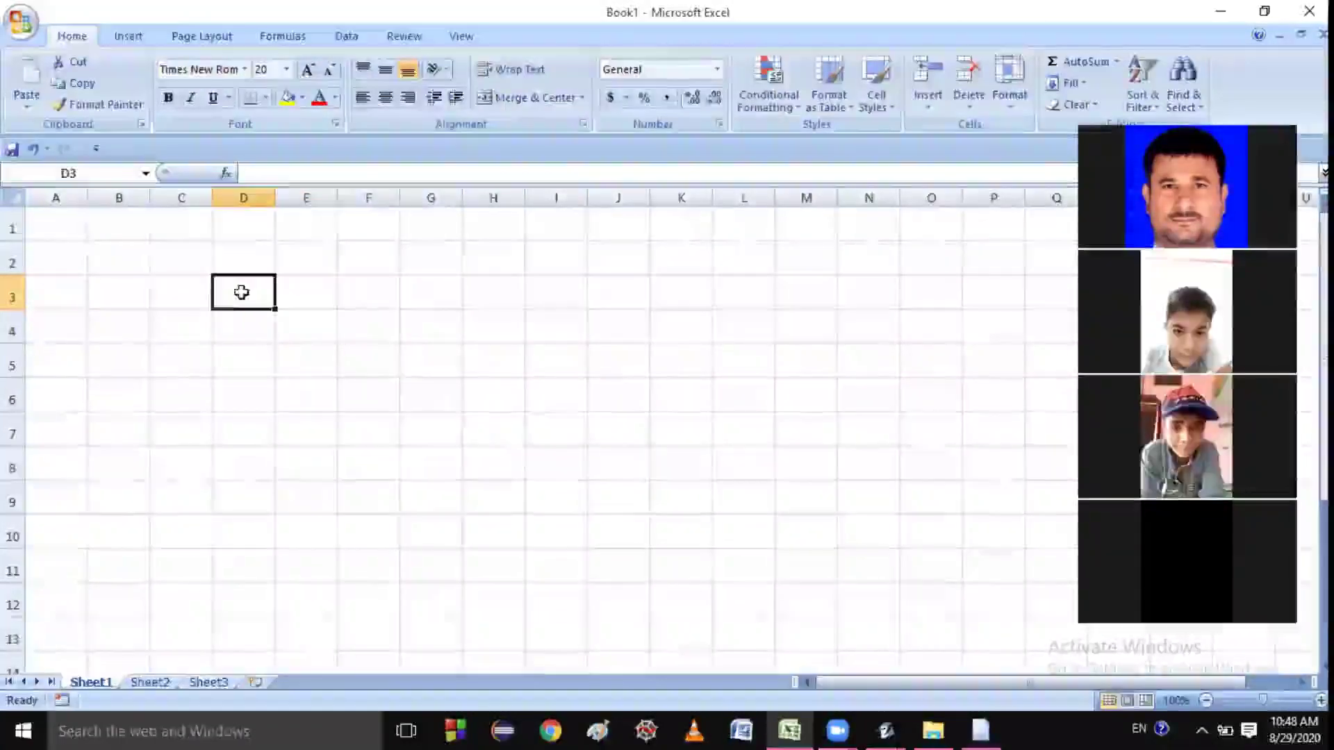
text(odd)
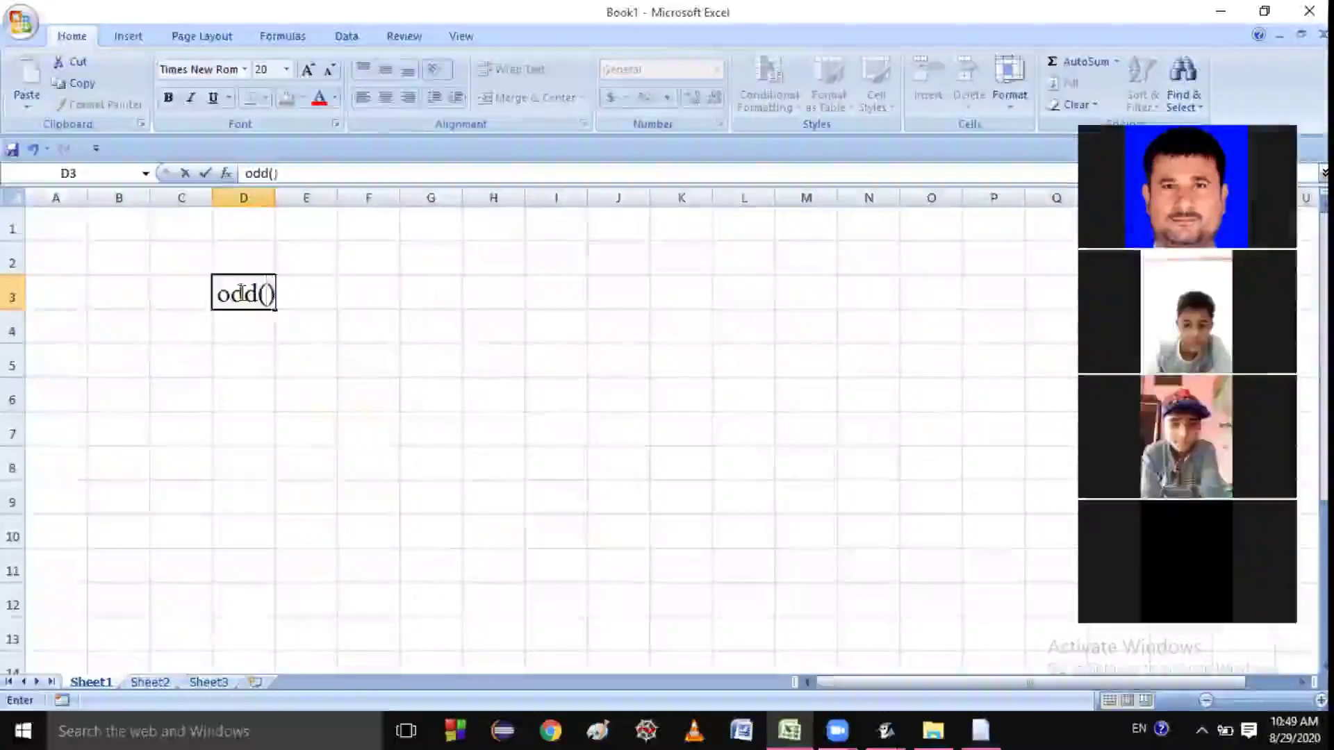
text(() this)
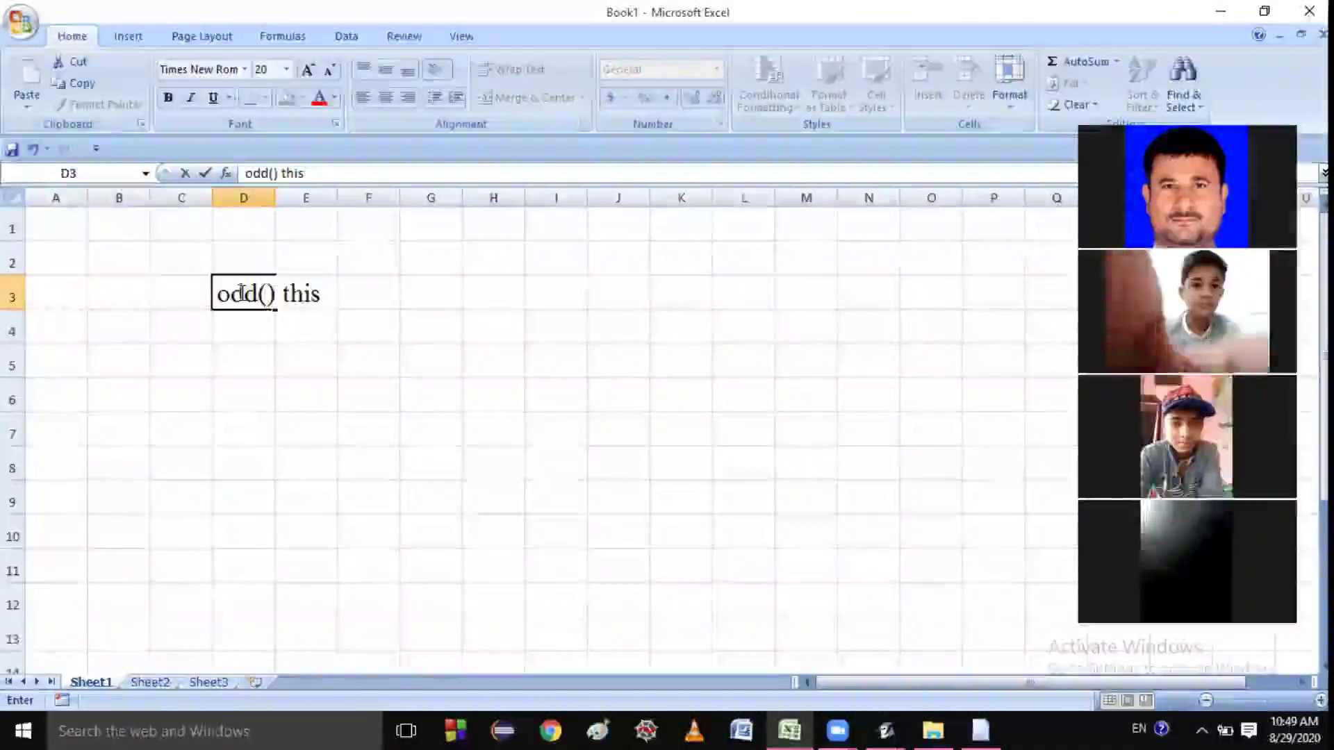
key(Left)
key(Left)
key(Left)
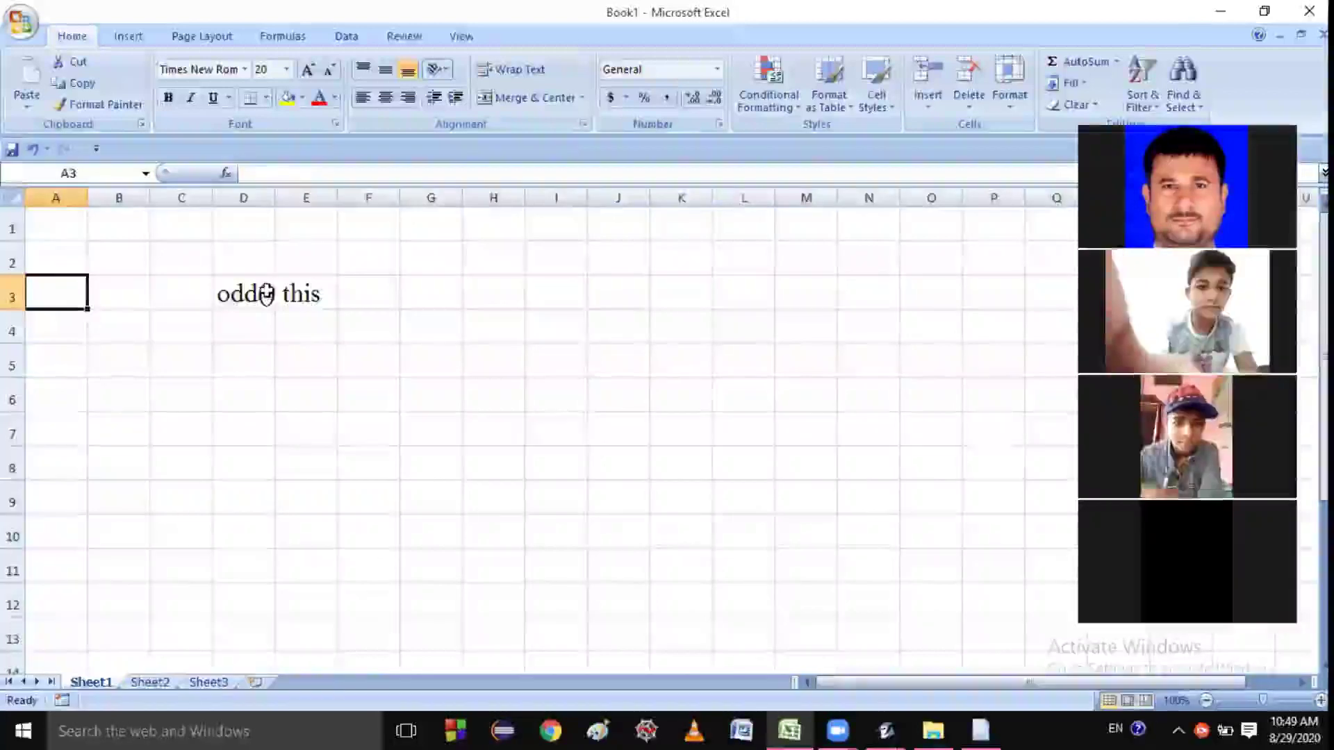
Insert the word "number" between the parentheses of the text in cell D3
double_click(268, 293)
text(nu)
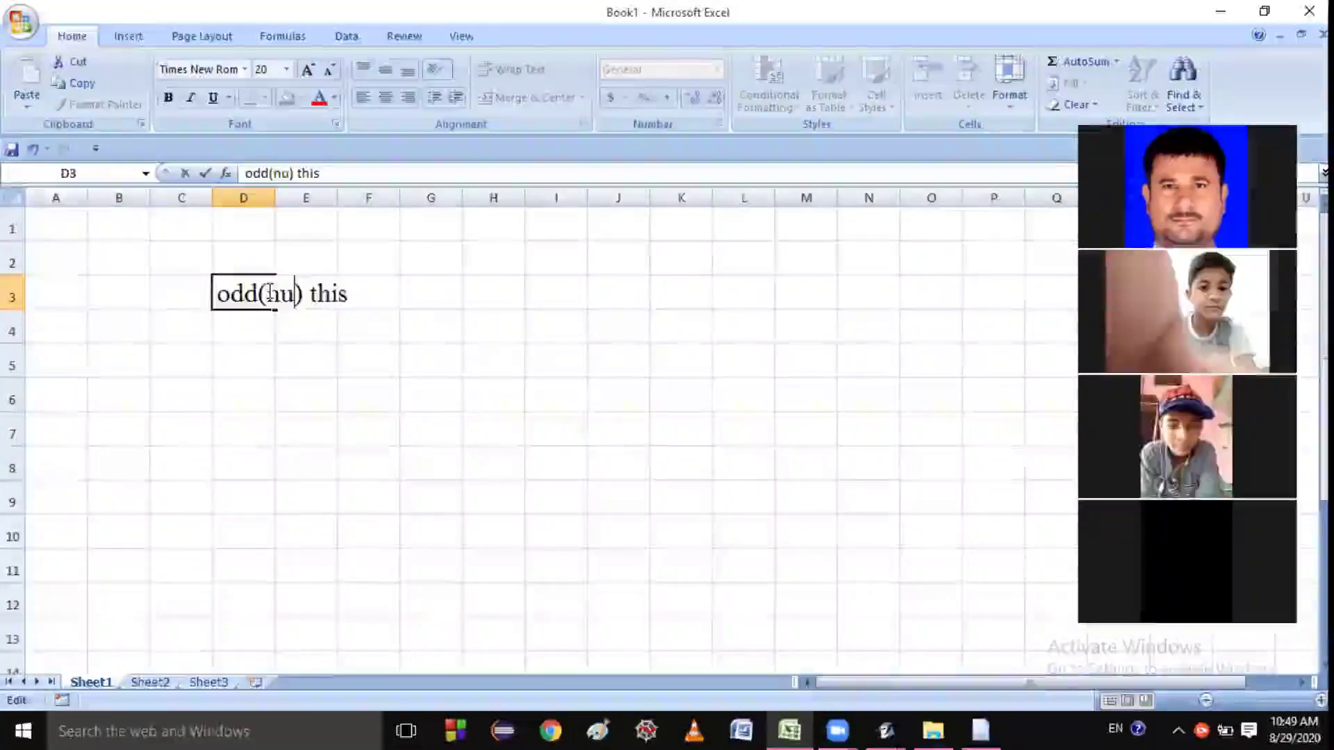
text(mber)
key(Right)
key(Right)
key(Right)
key(Right)
key(Right)
key(Right)
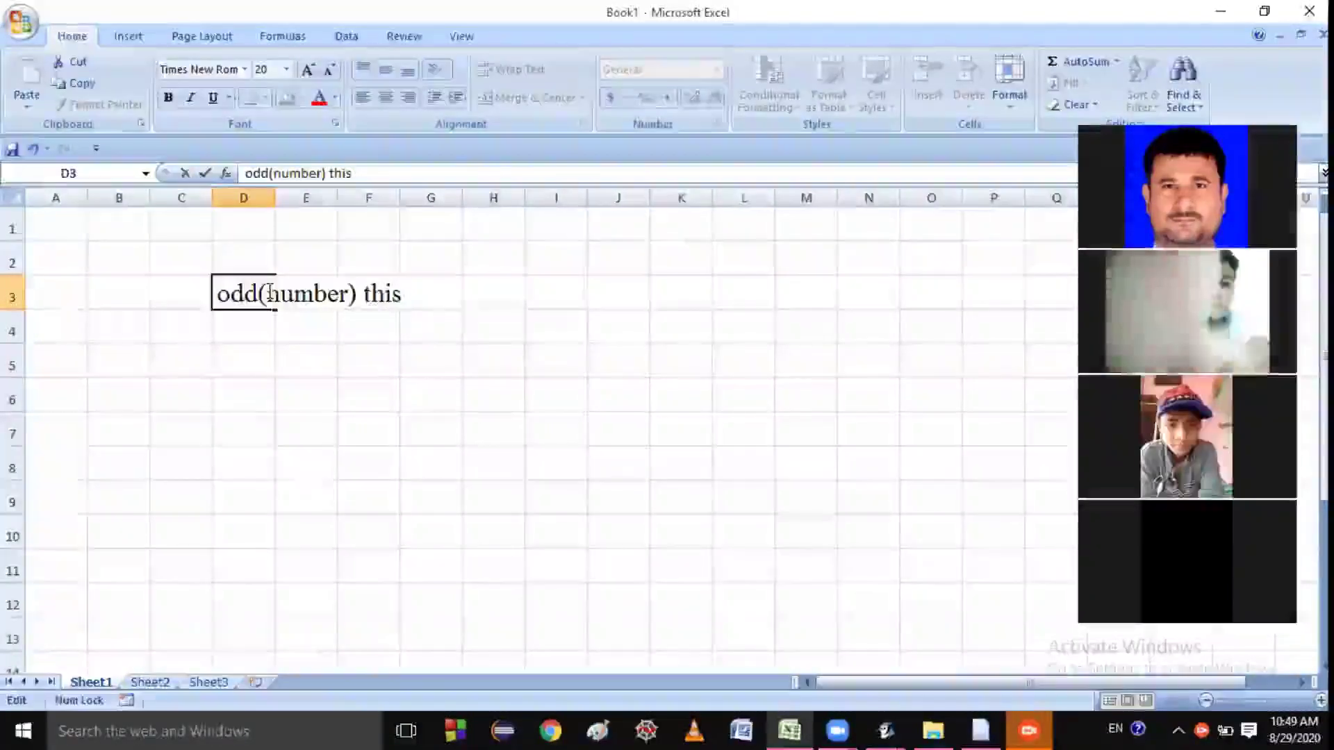
Replace the word "this" in cell D3 with "Returns the number"
key(BackSpace)
key(Num_Lock)
key(BackSpace)
key(BackSpace)
key(Num_Lock)
key(BackSpace)
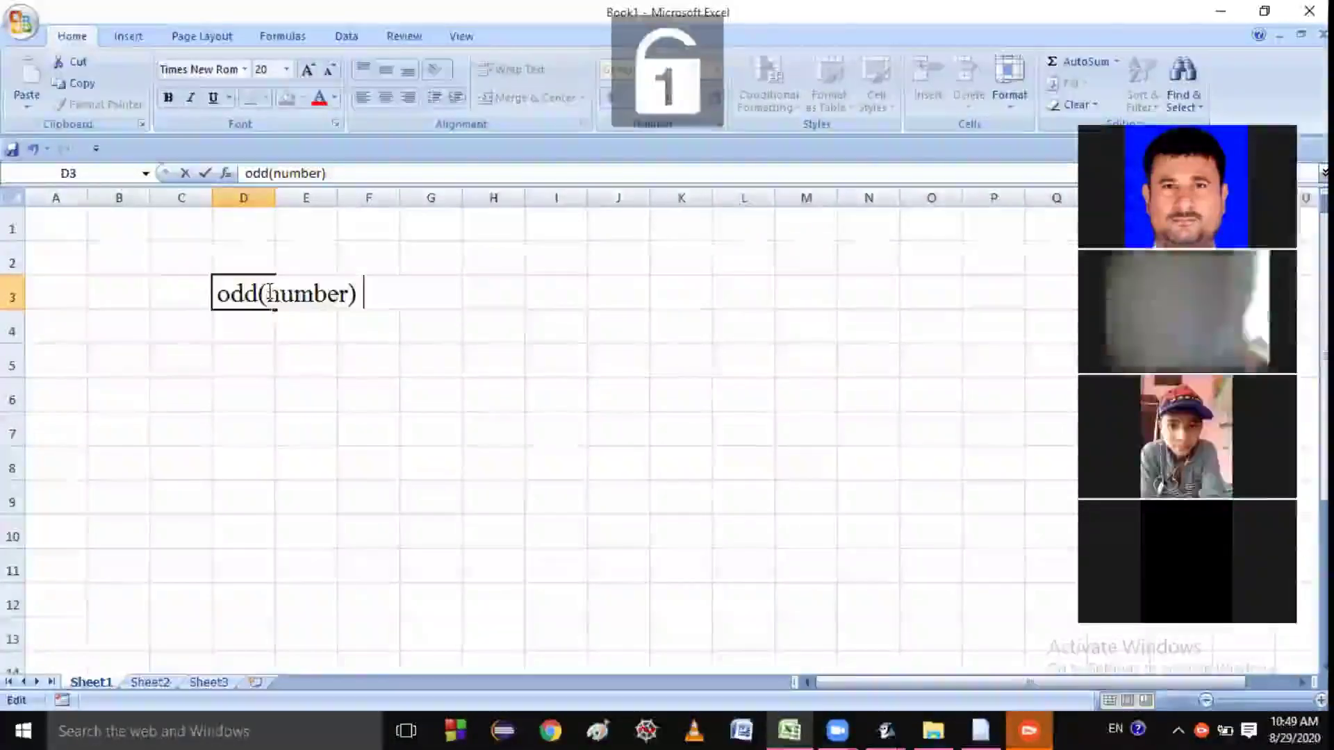
text(Re)
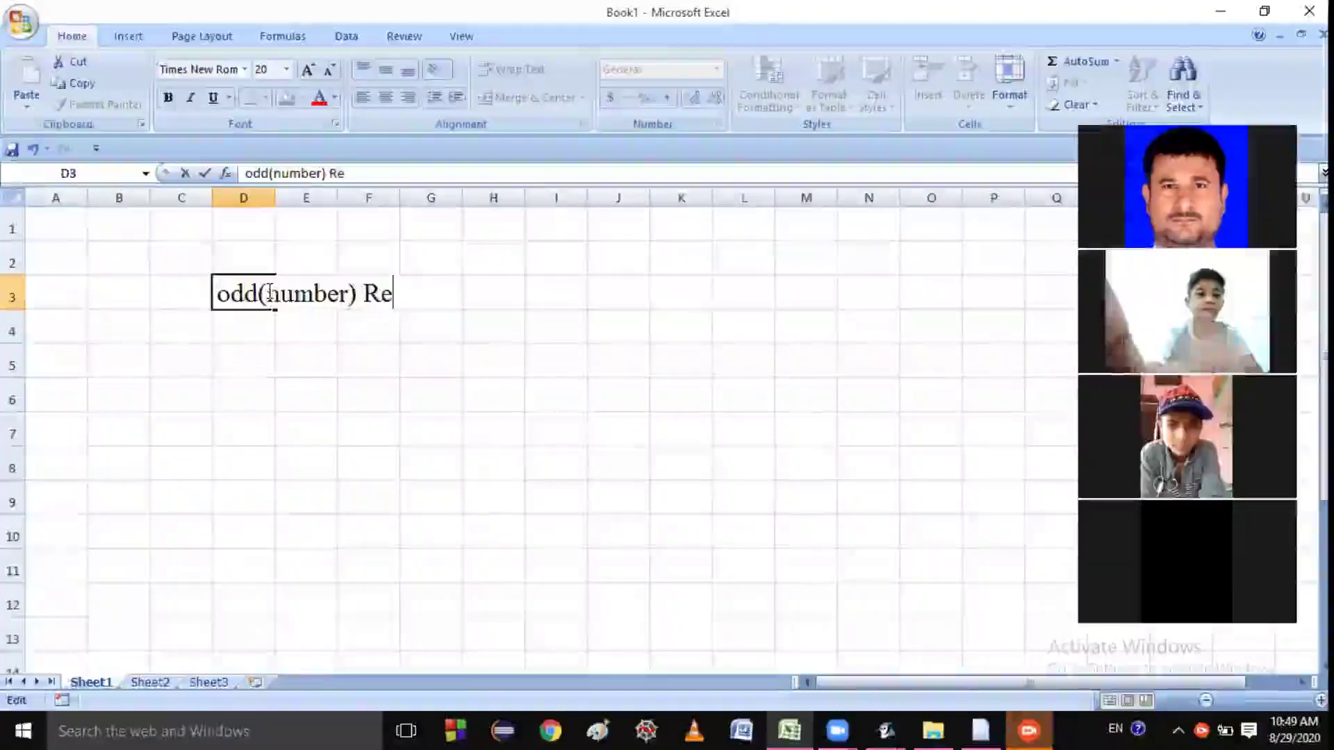
text(turn s)
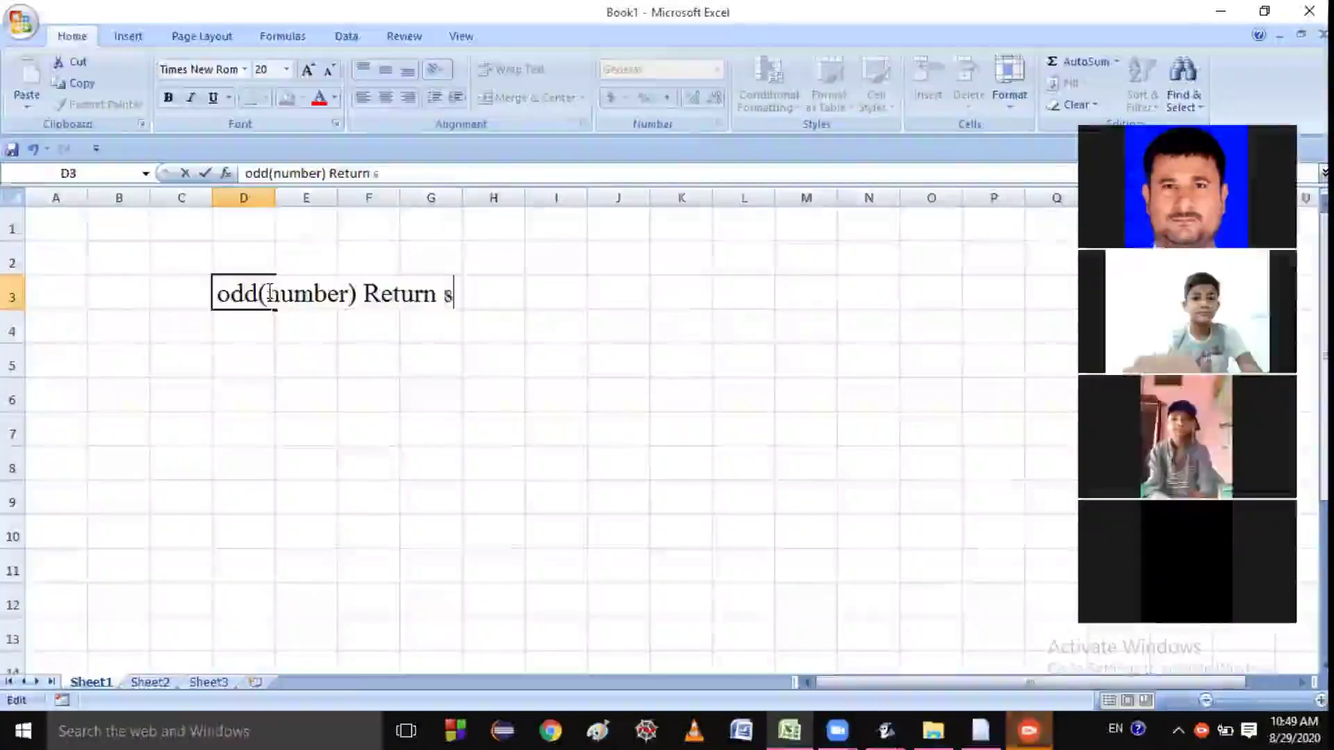
key(BackSpace)
key(BackSpace)
text(s )
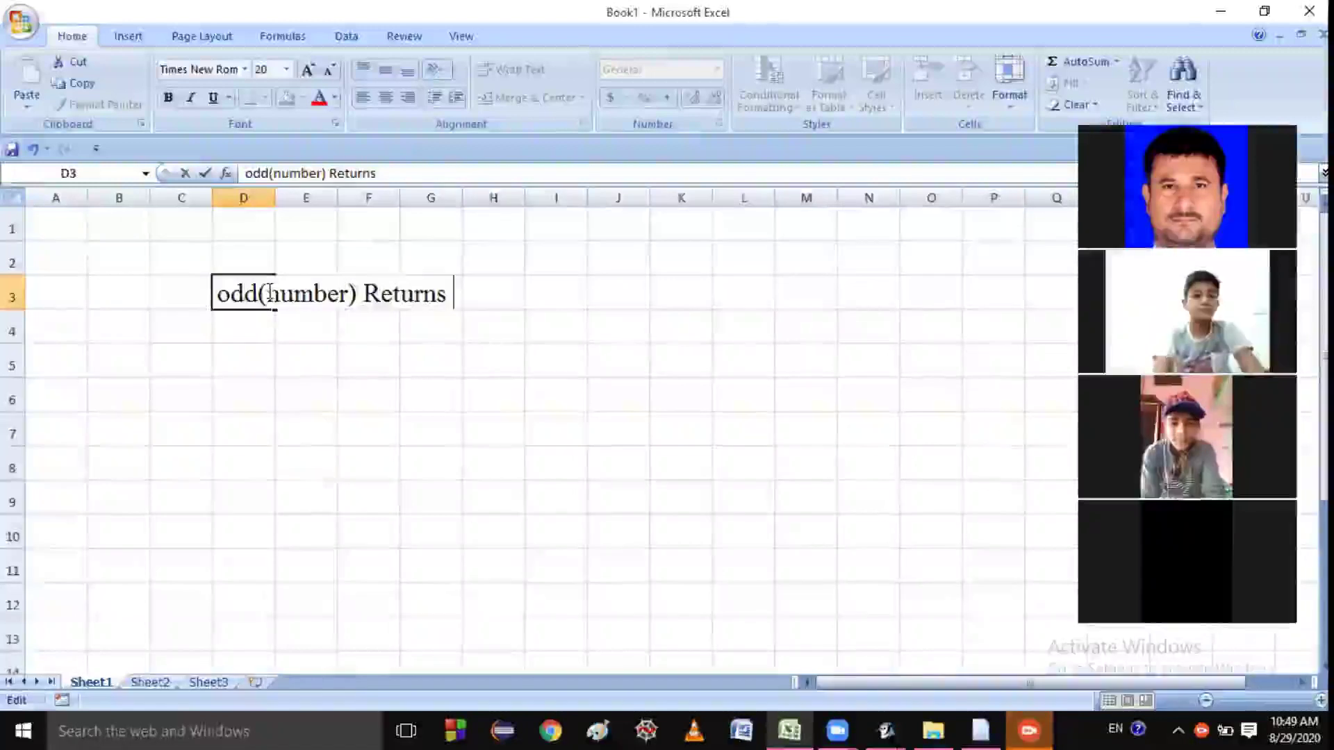
text(the number)
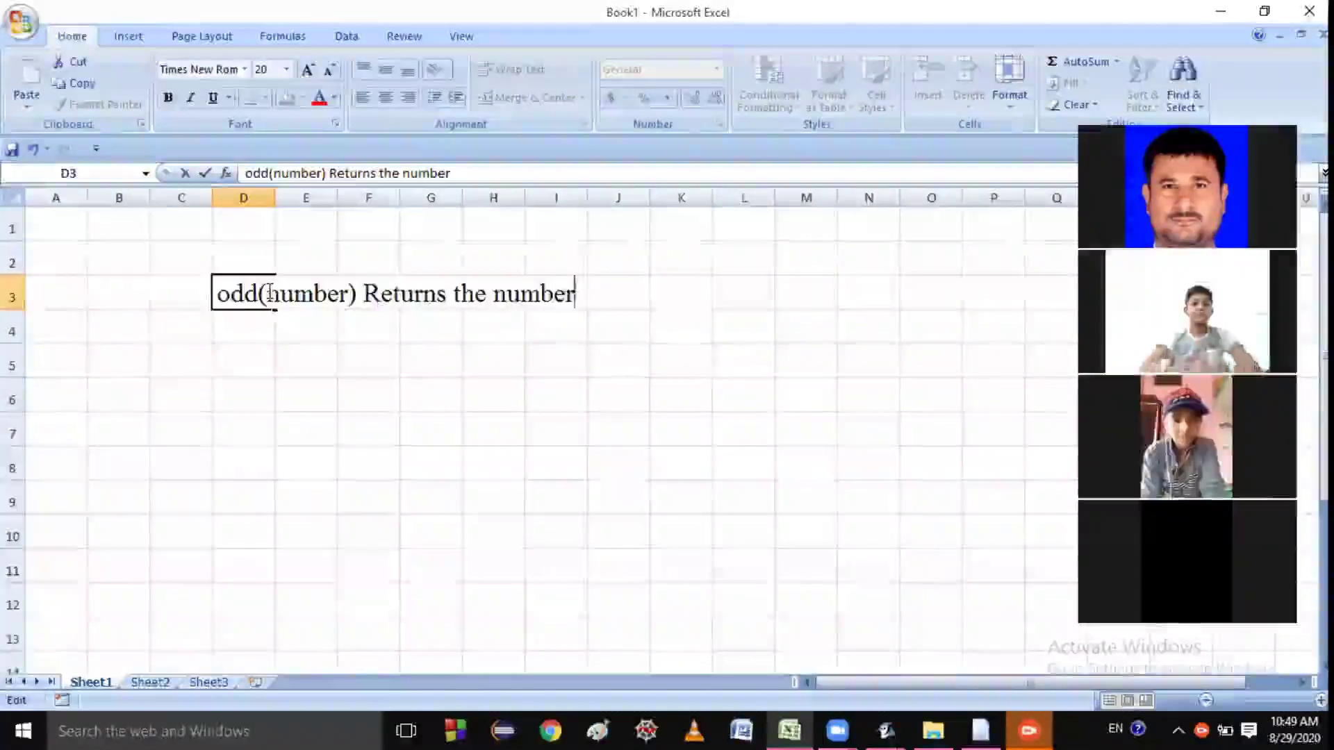
Complete the description in D3 with "rounded up to the nearest odd integers."
text( rounded )
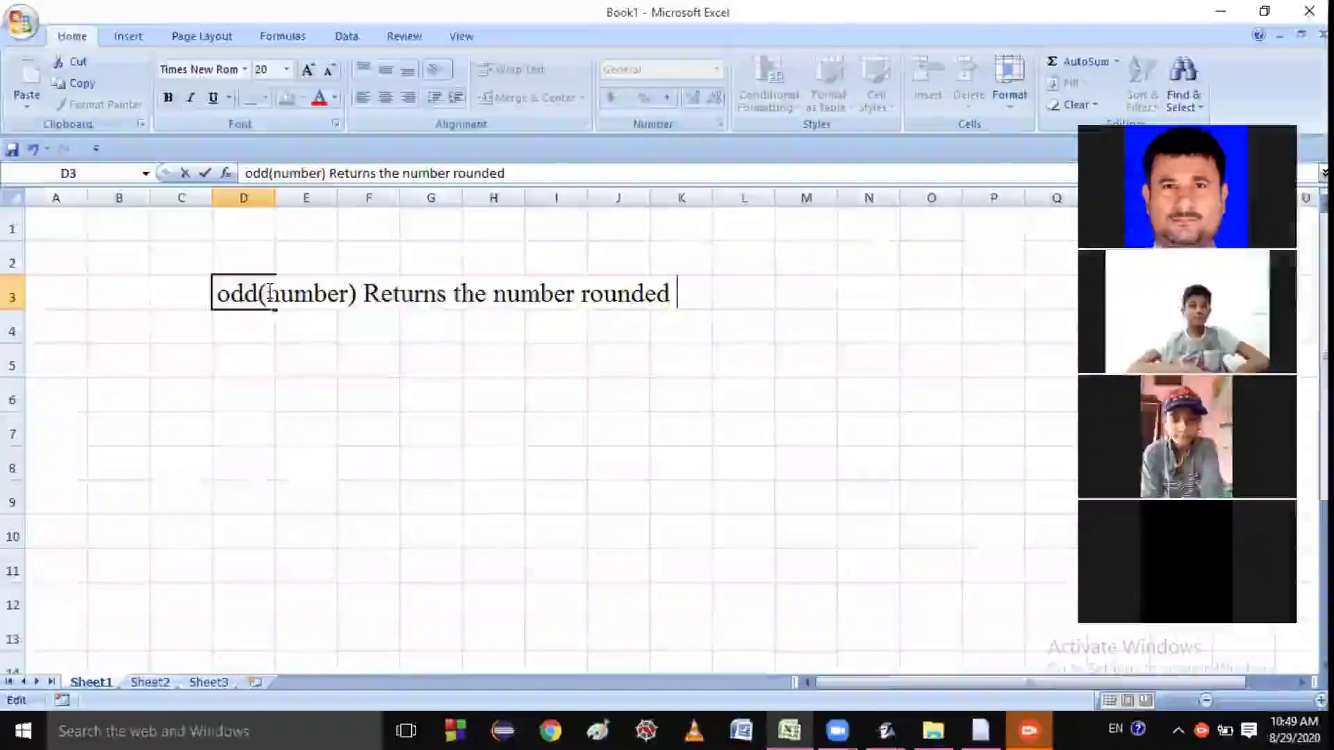
text(up to )
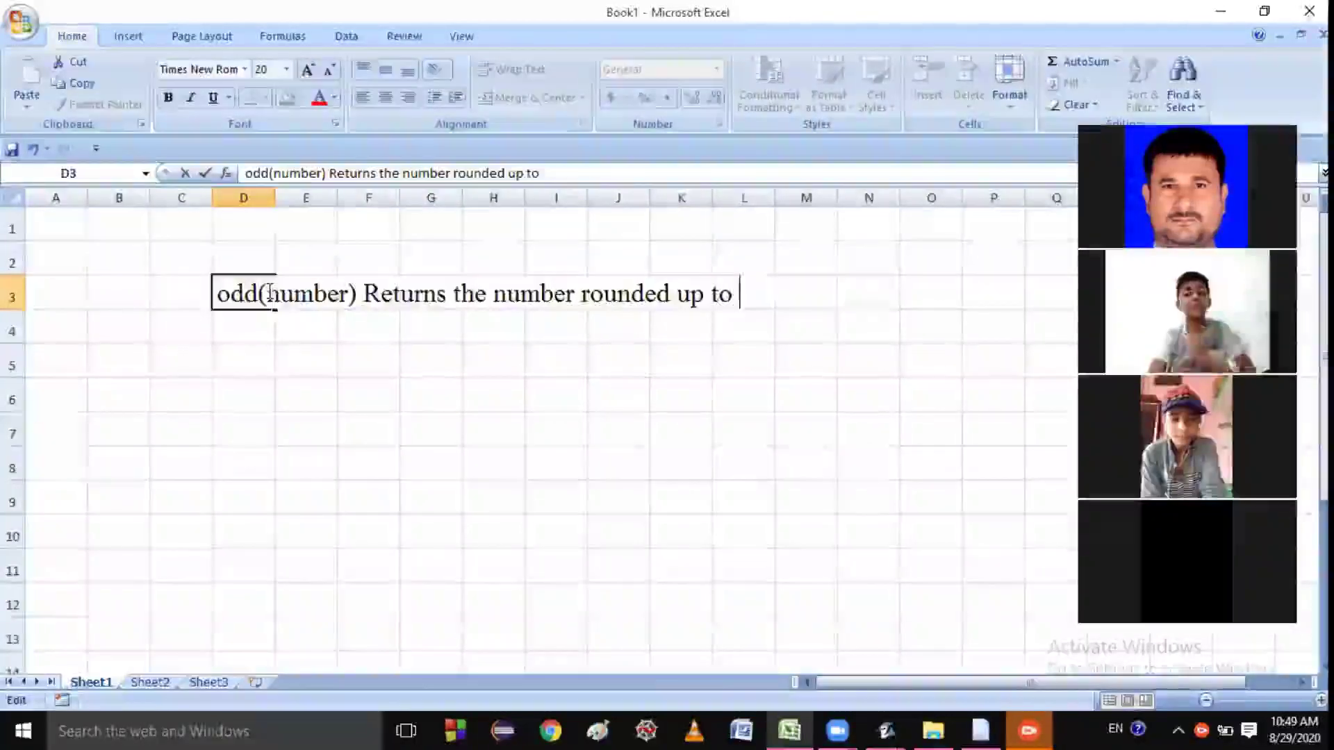
text(the ne)
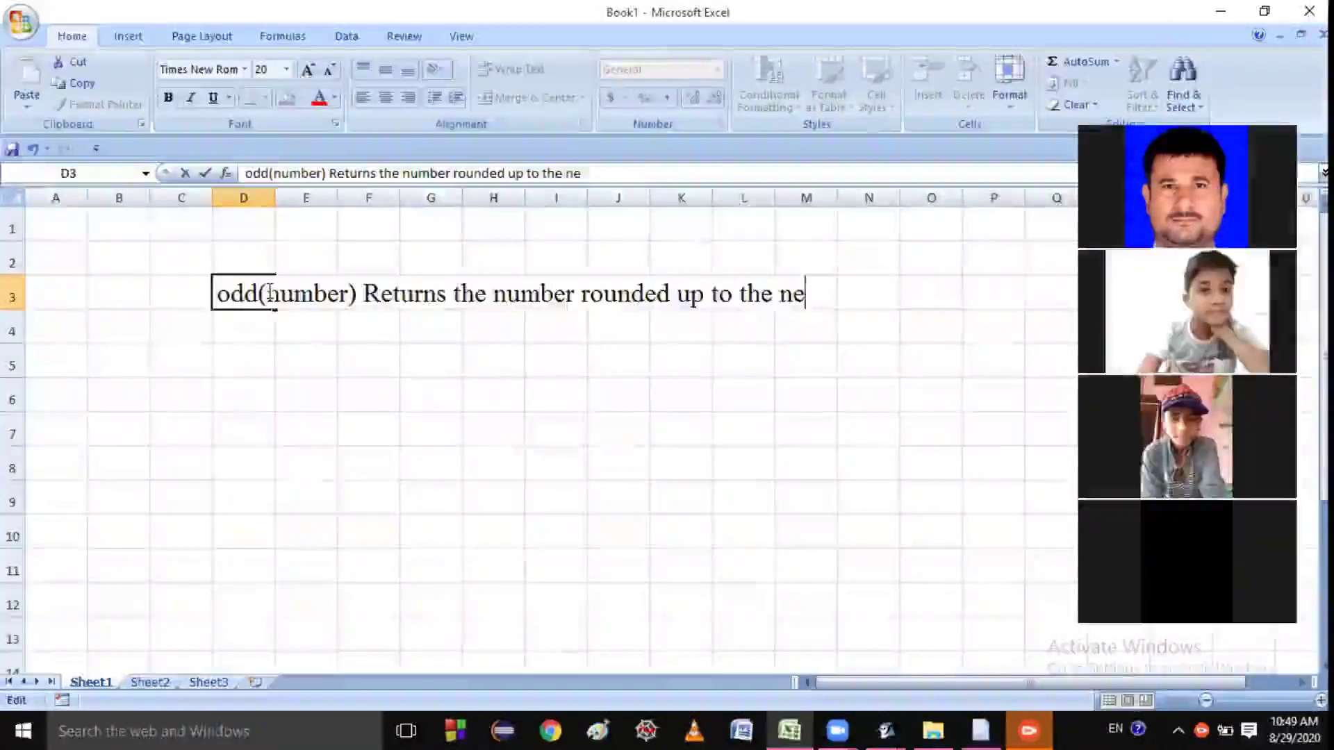
text(arest)
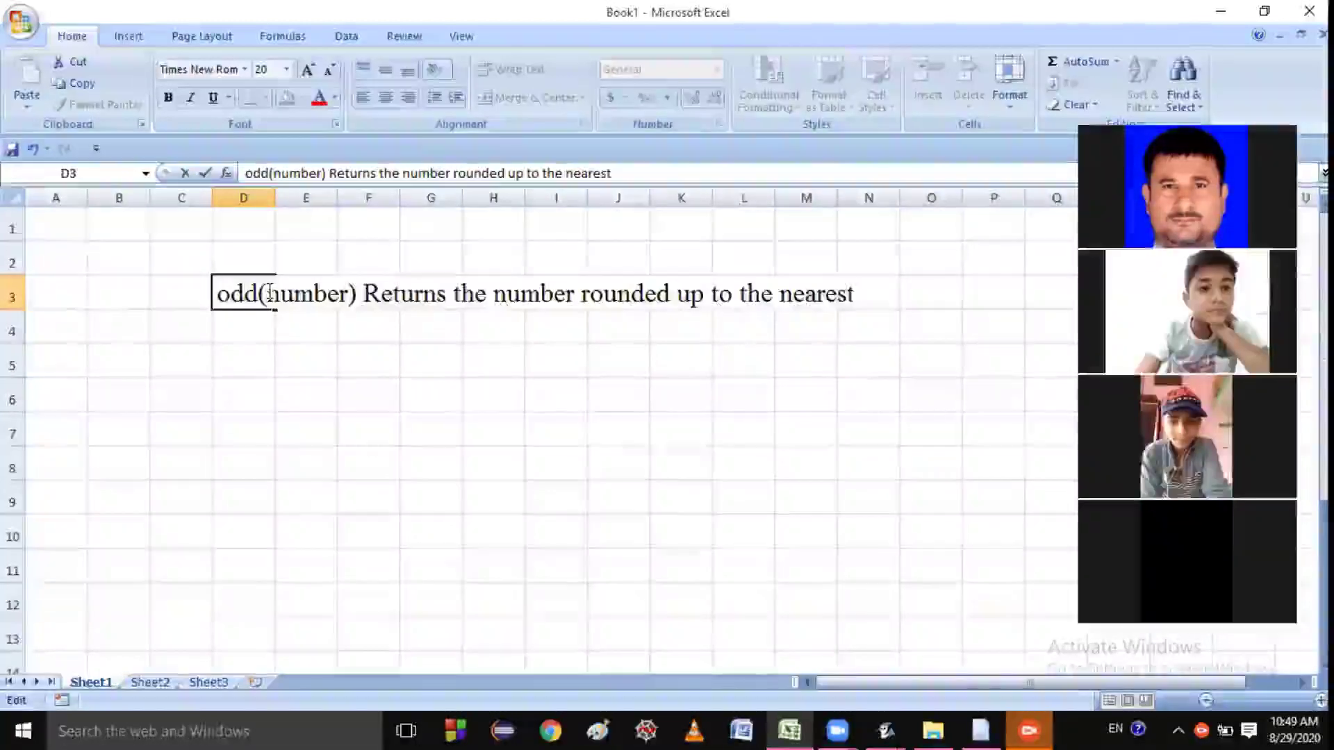
text( odd oin)
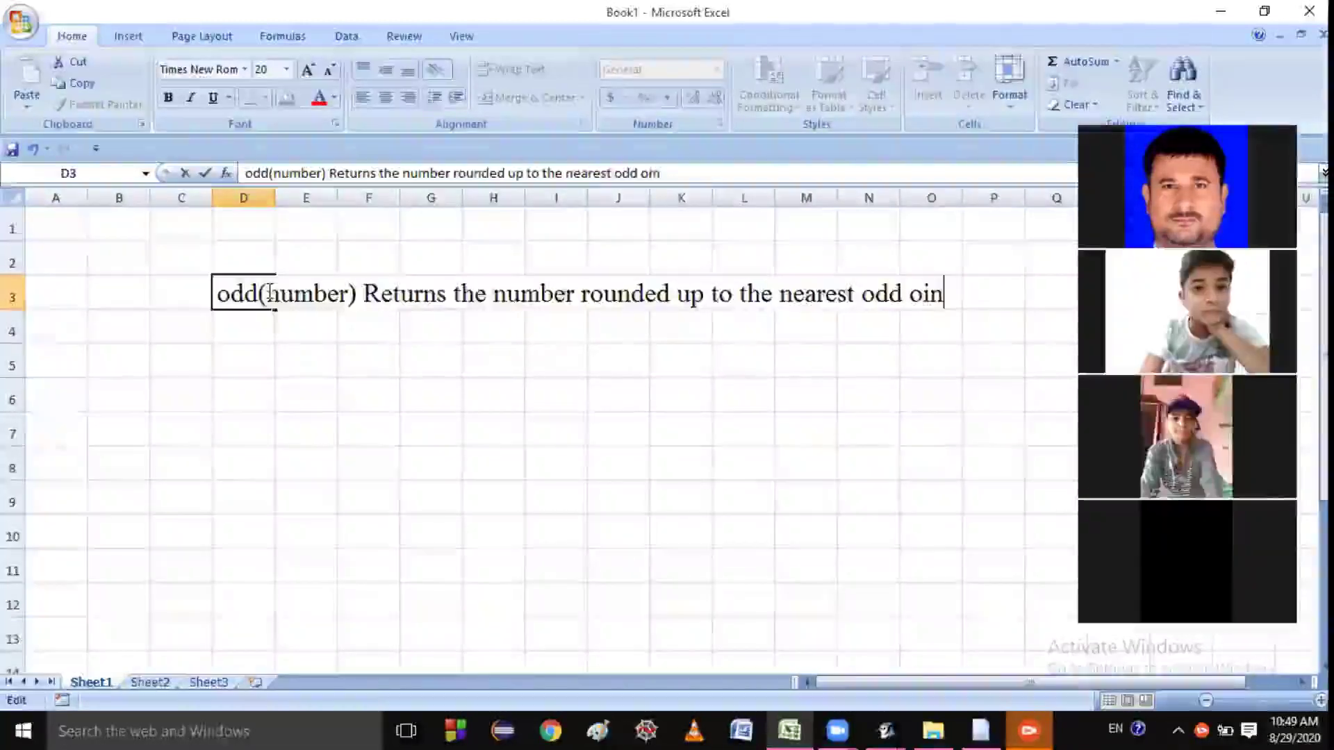
key(BackSpace)
key(BackSpace)
key(BackSpace)
text(integers.)
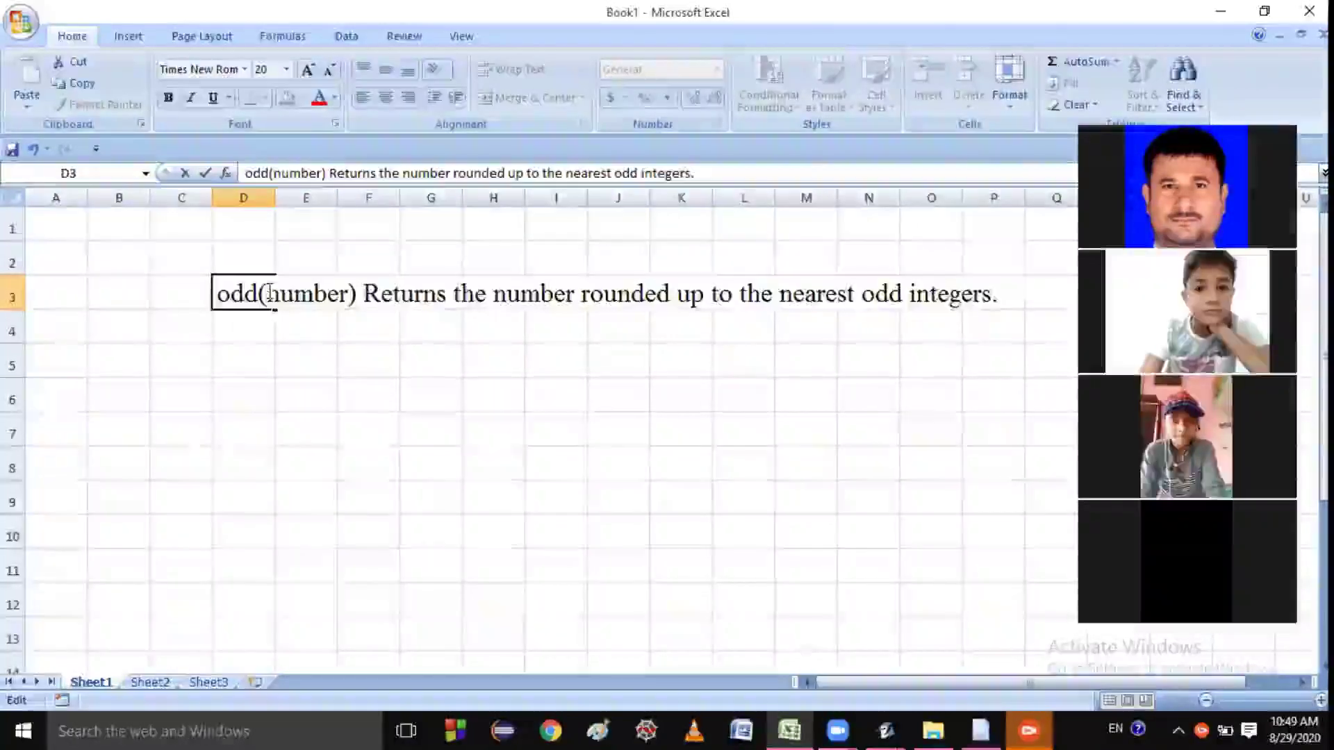
click(351, 426)
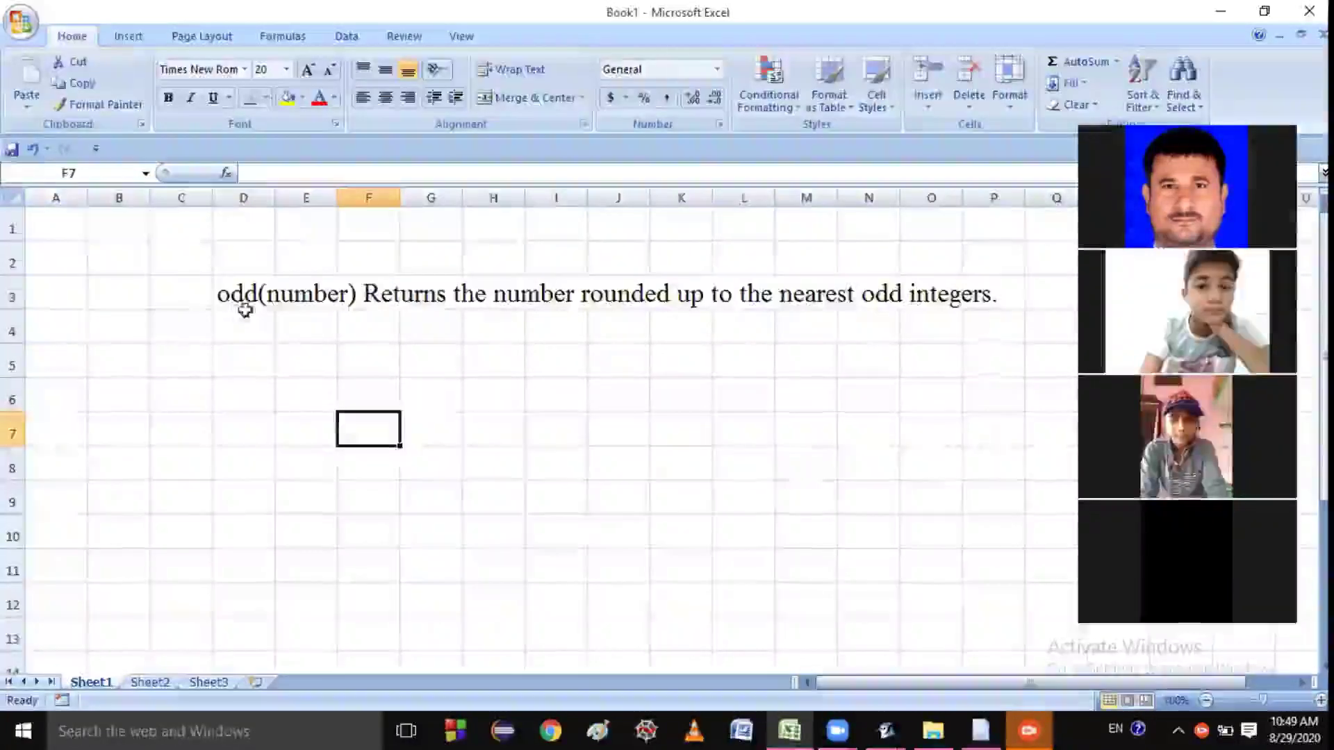
click(291, 295)
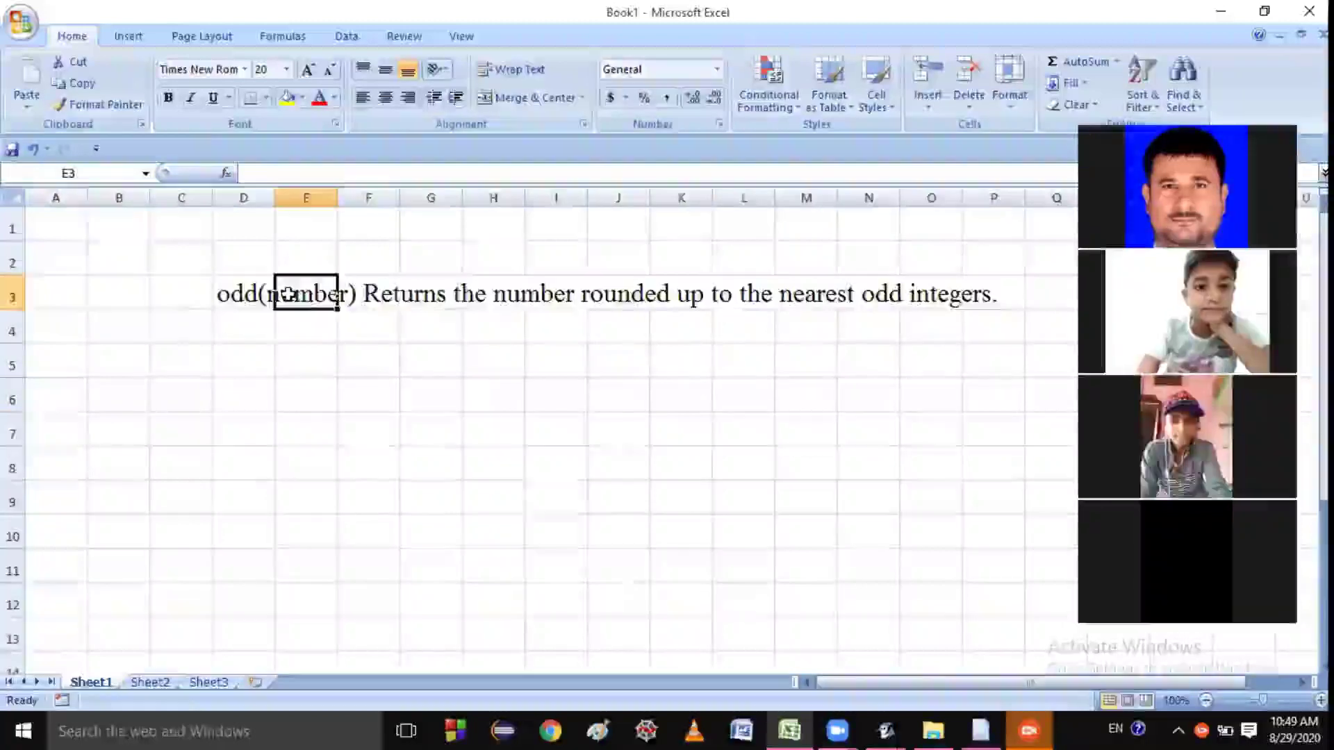
click(448, 296)
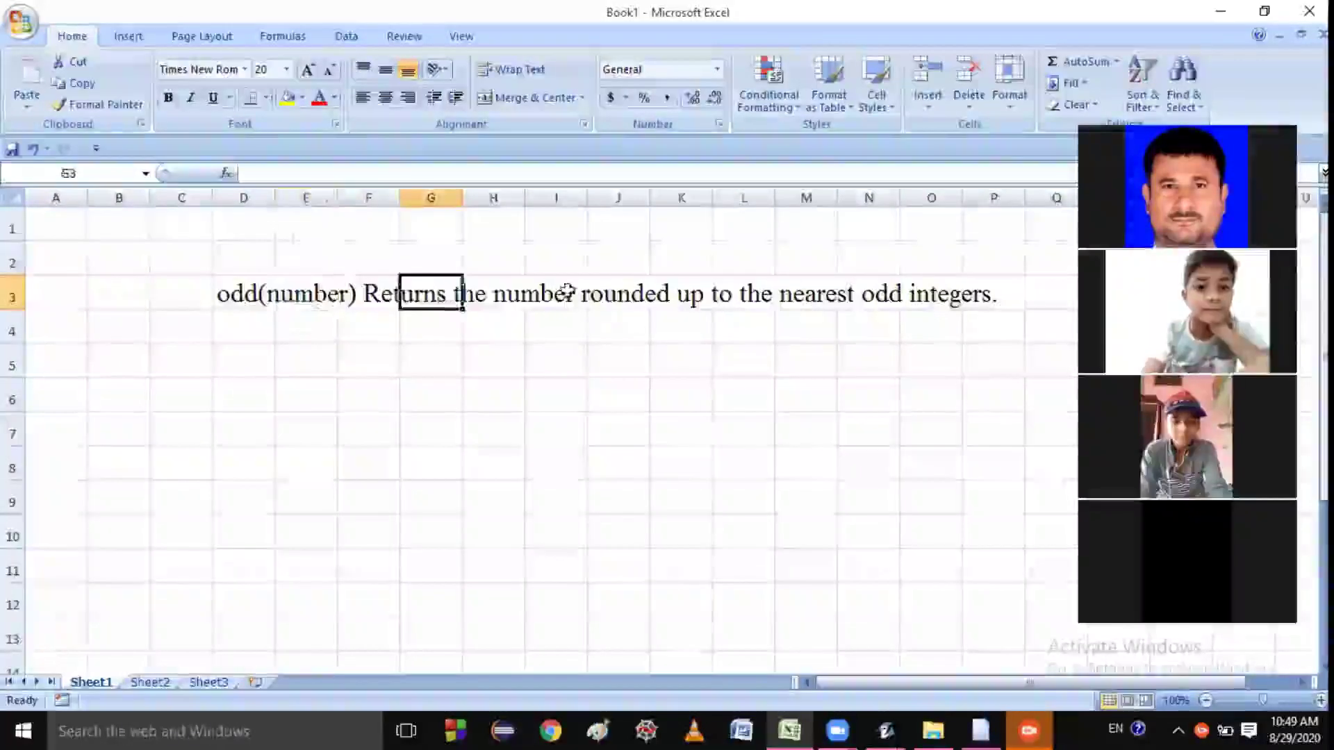
click(528, 297)
click(699, 297)
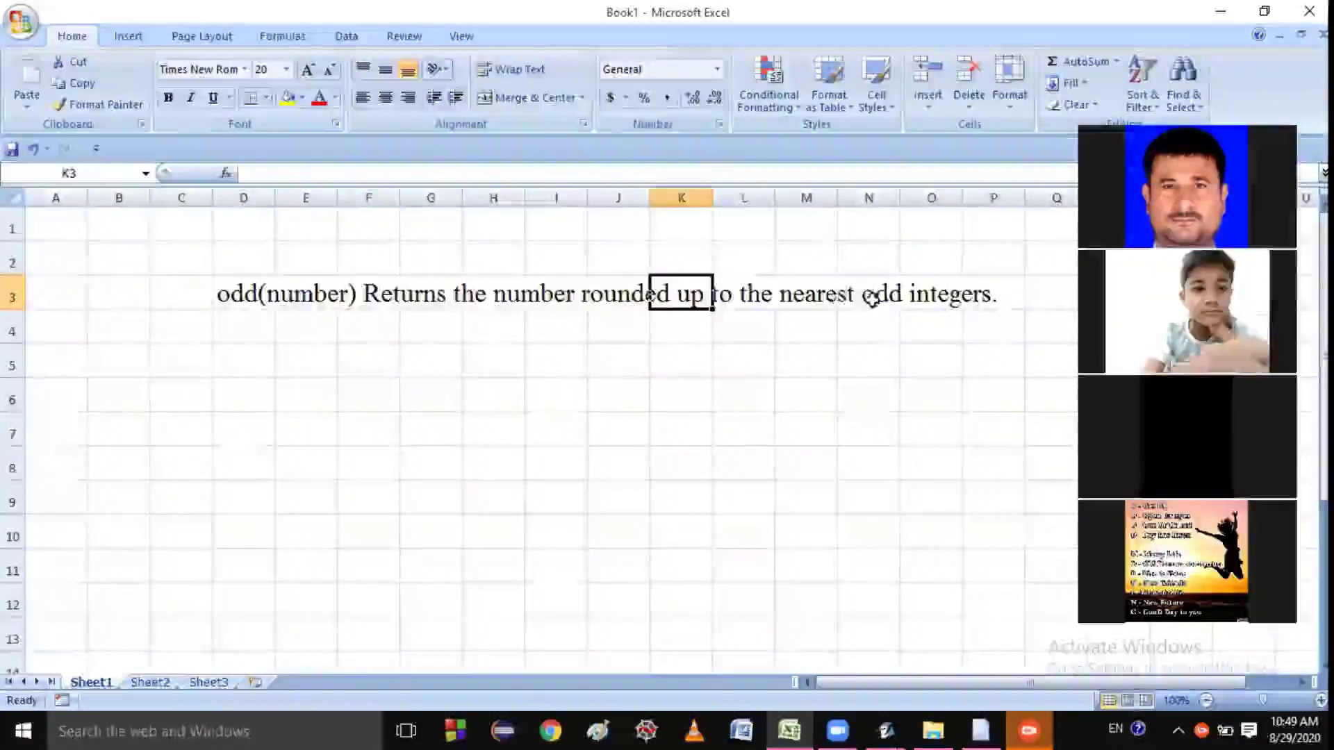
click(872, 295)
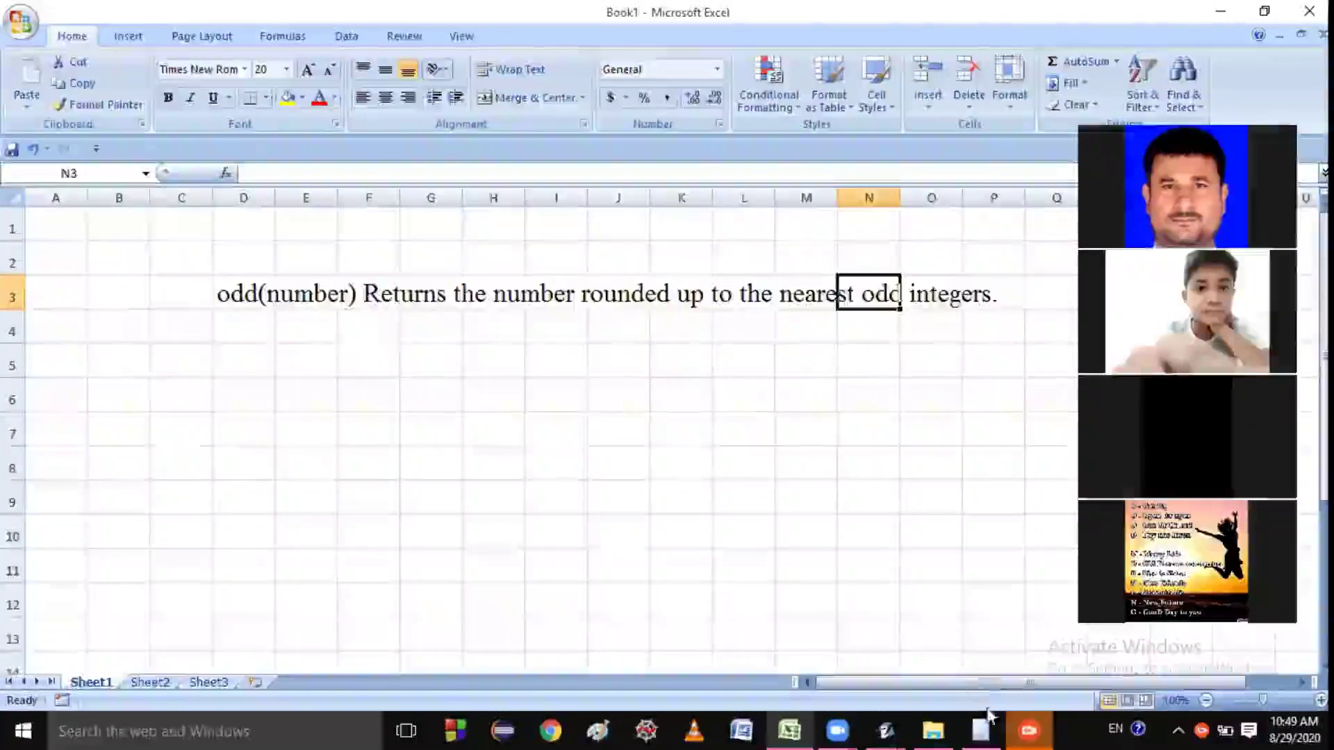
Switch to the JioMeet window and close it to return to the worksheet
click(1027, 728)
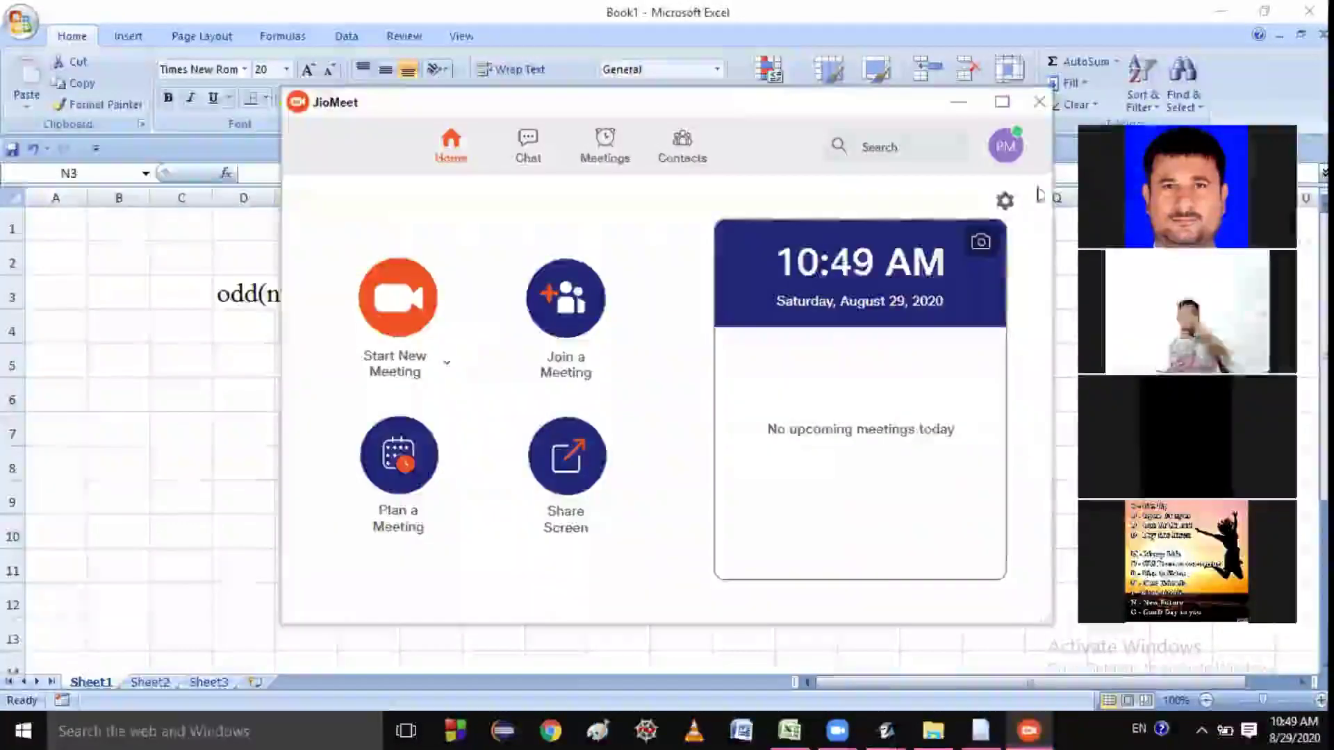
click(1040, 104)
Go through the odd(number) description in row 3, following its wording from the number to the nearest odd integers
click(324, 360)
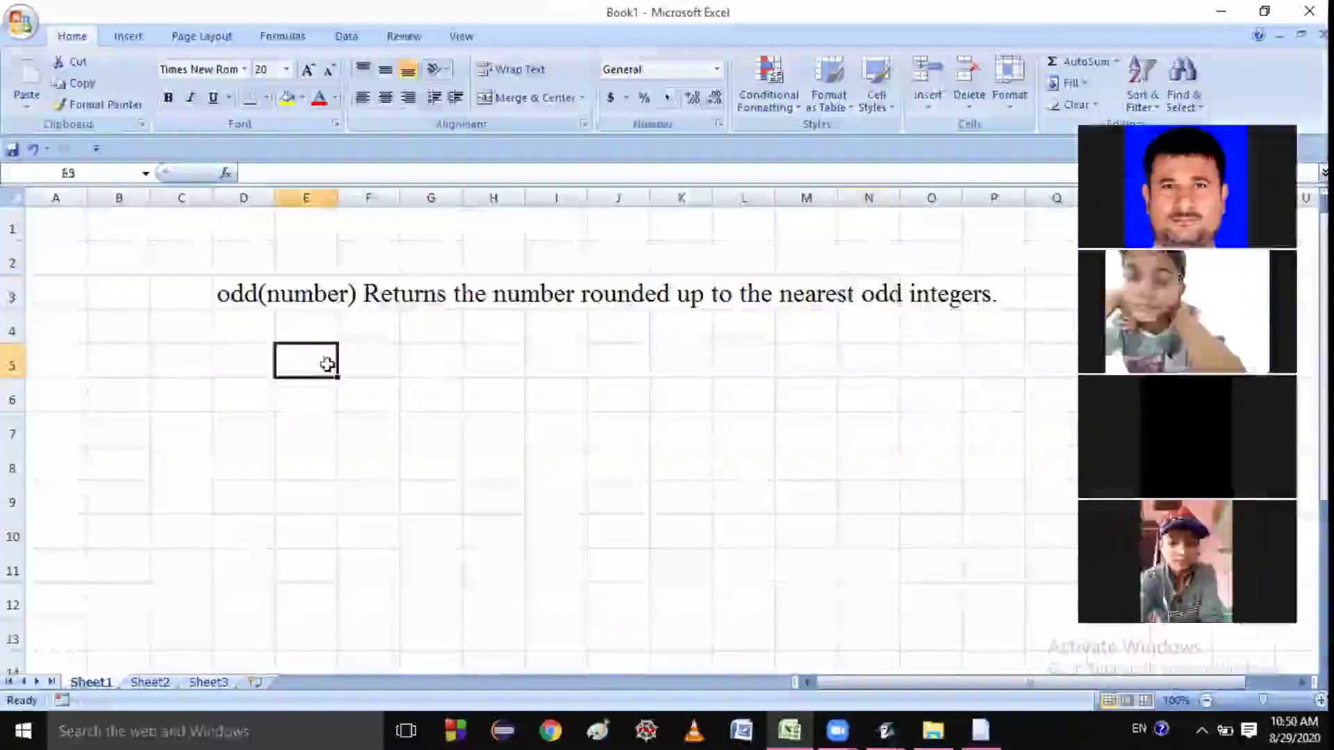
click(506, 298)
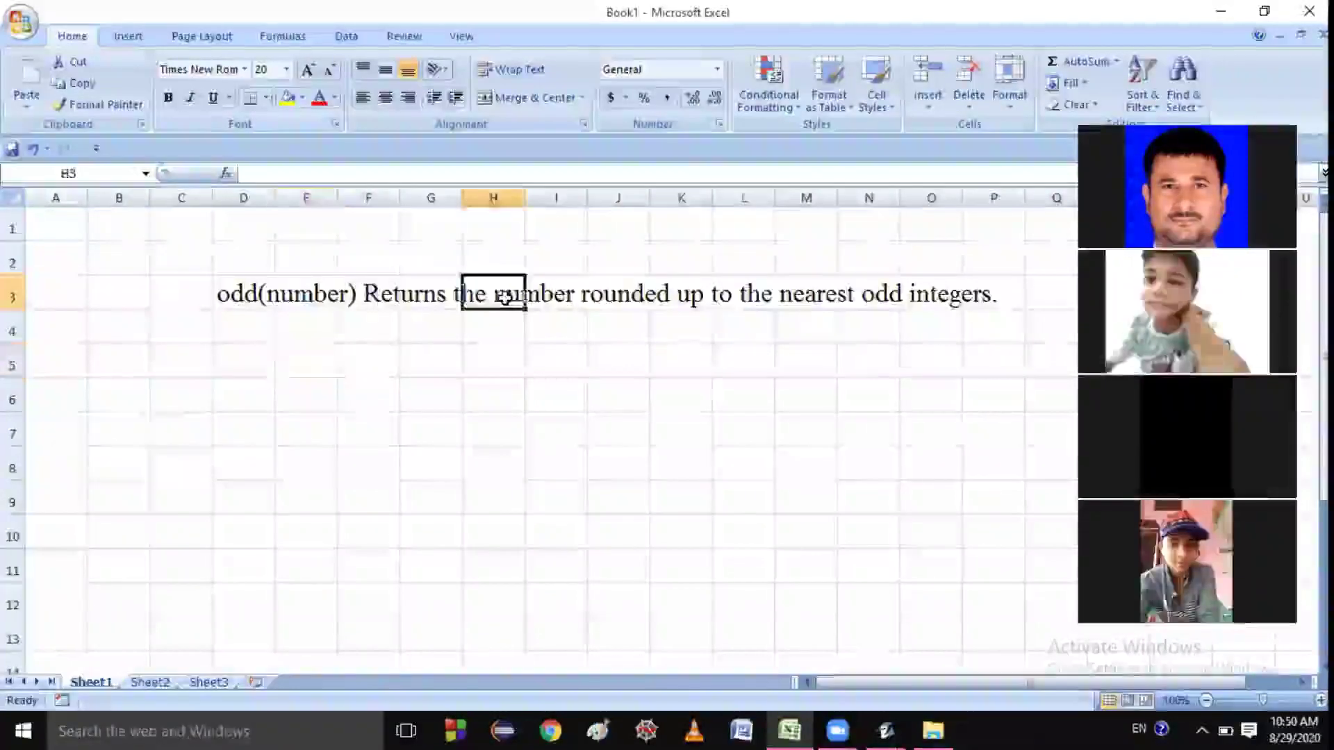
click(670, 295)
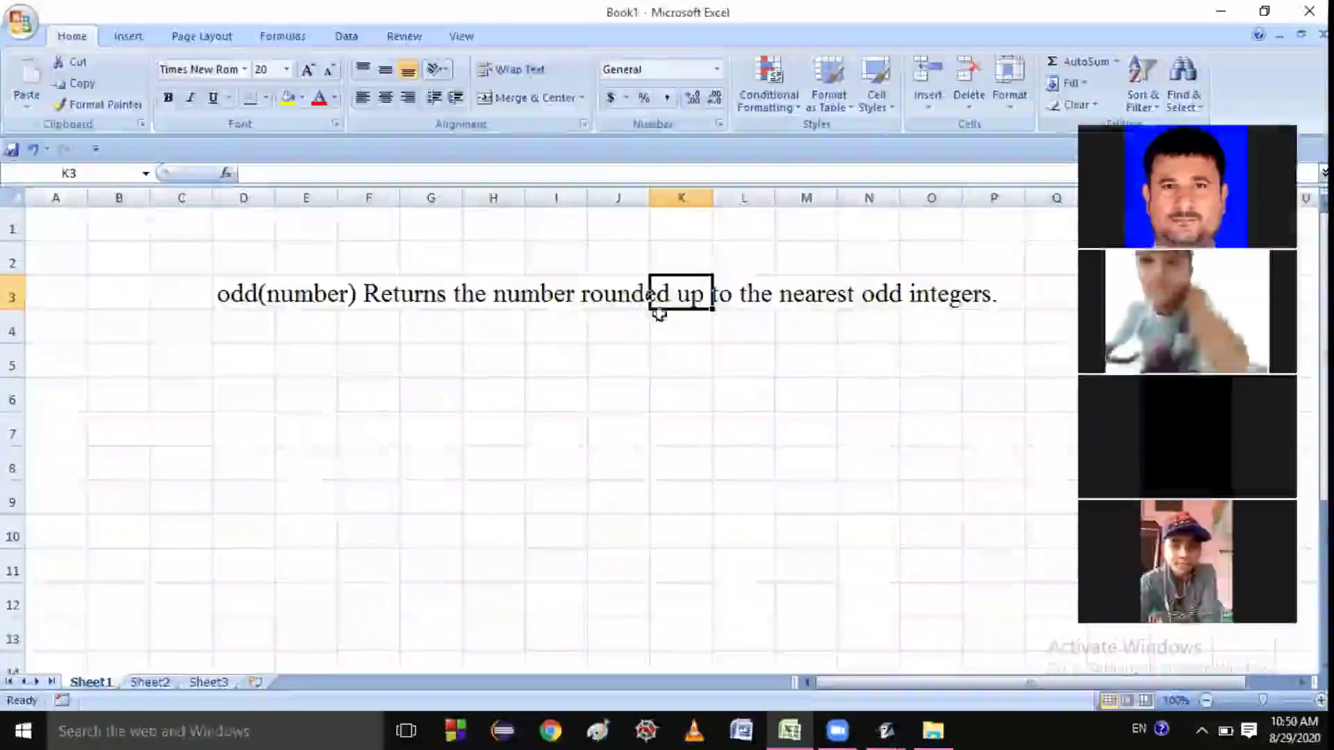
click(828, 289)
click(913, 293)
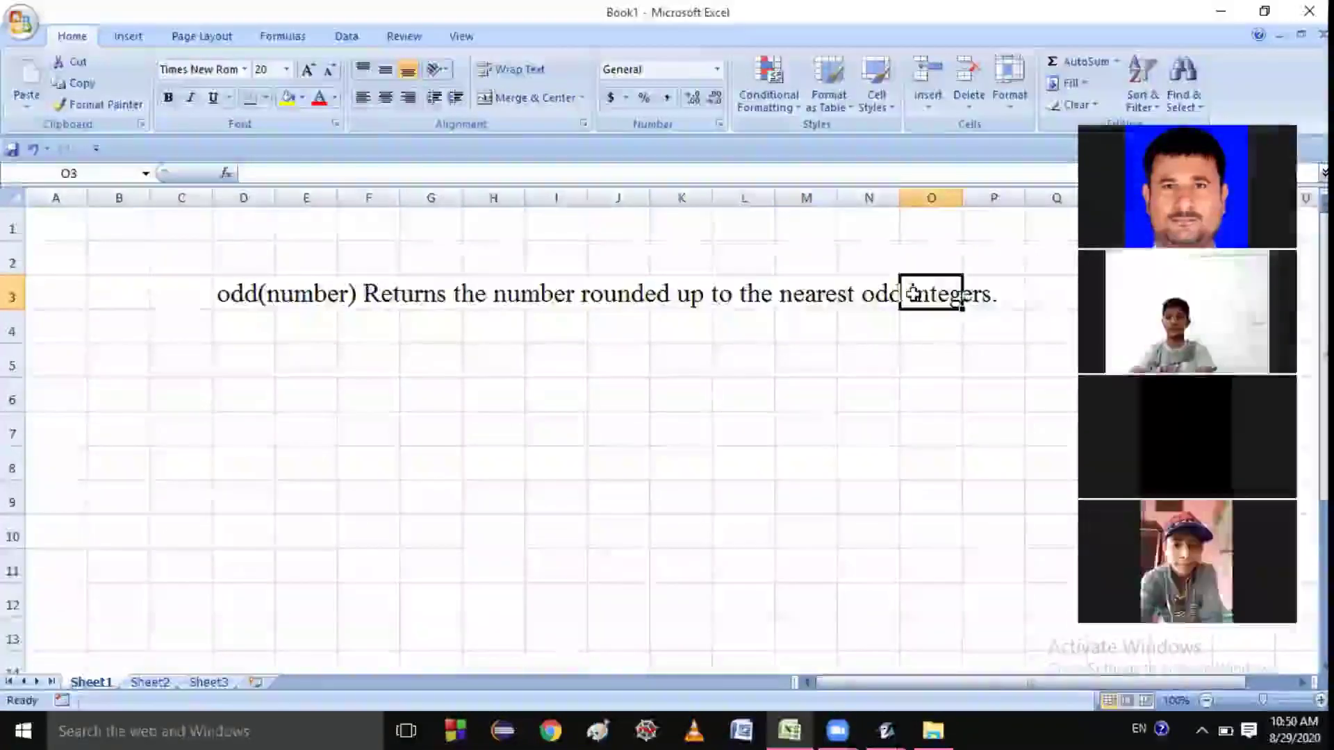
click(487, 369)
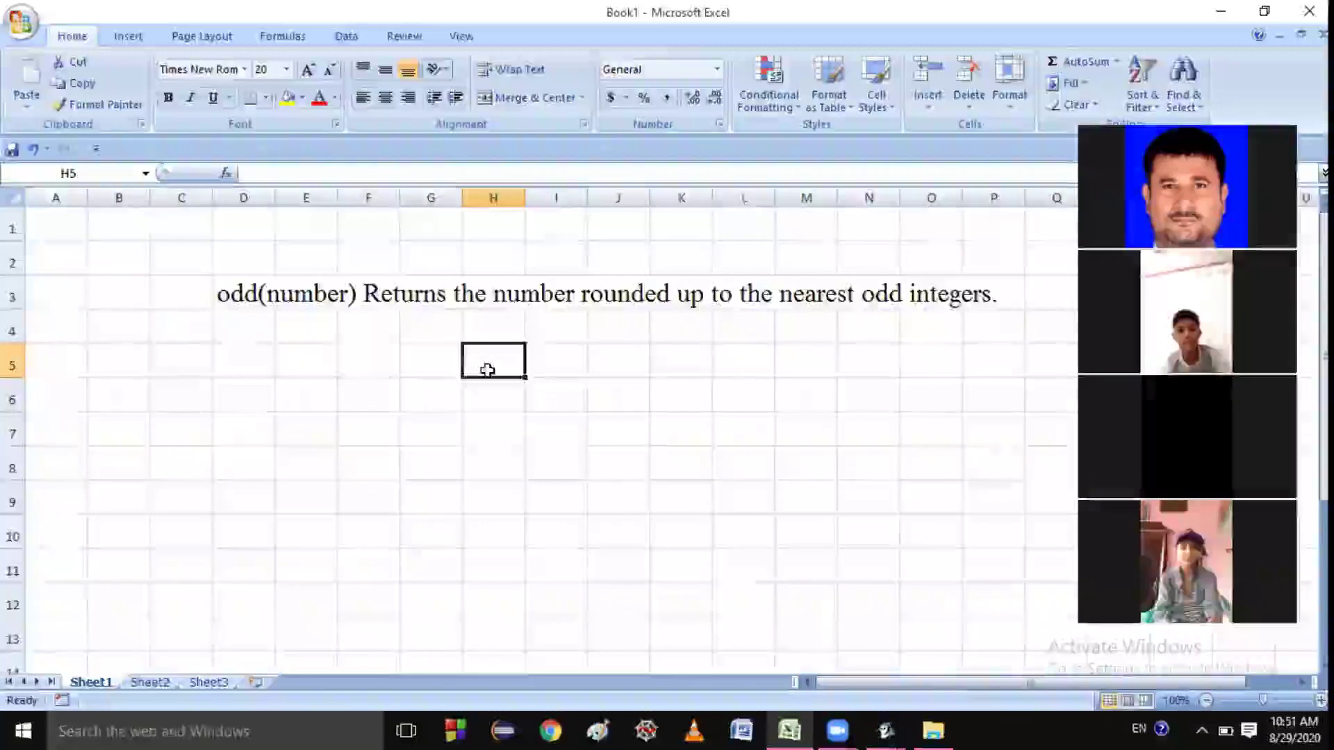
click(440, 302)
click(690, 302)
click(806, 306)
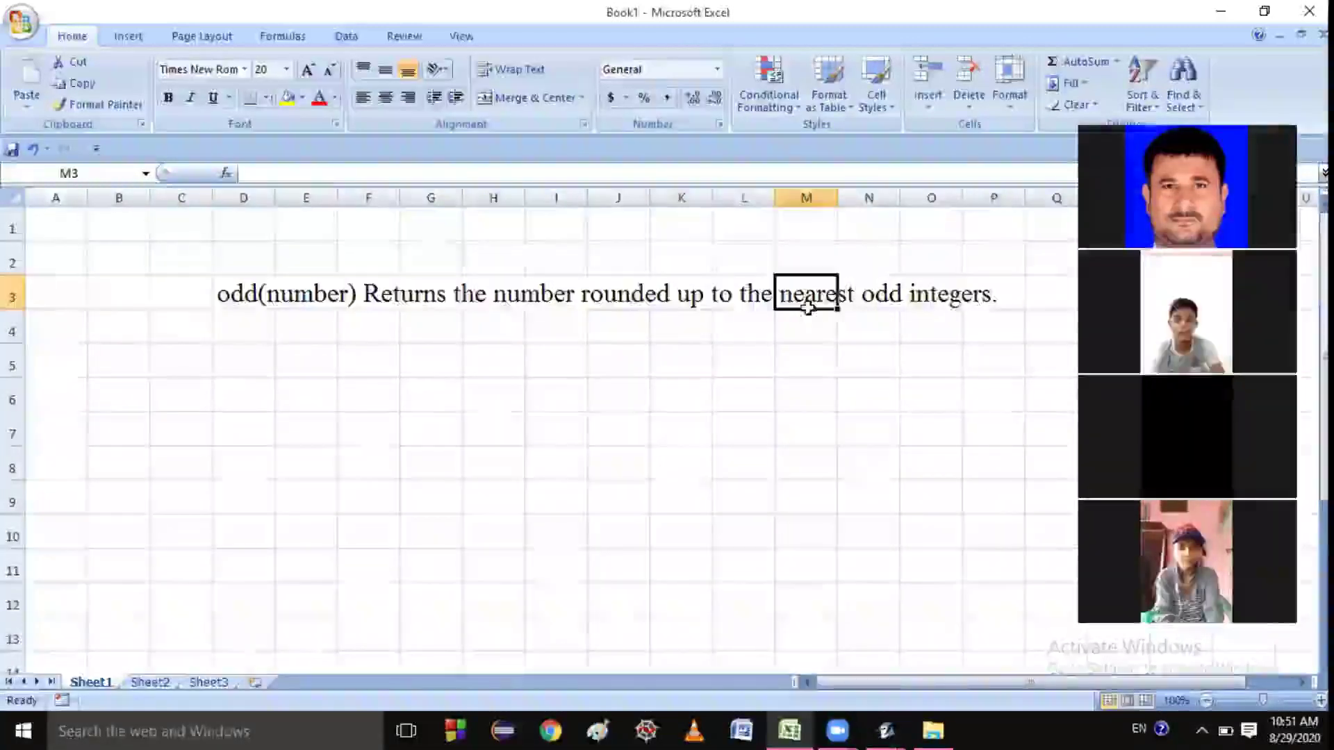
Start the INT entry in cell D4 with the syntax "int(number)"
click(233, 333)
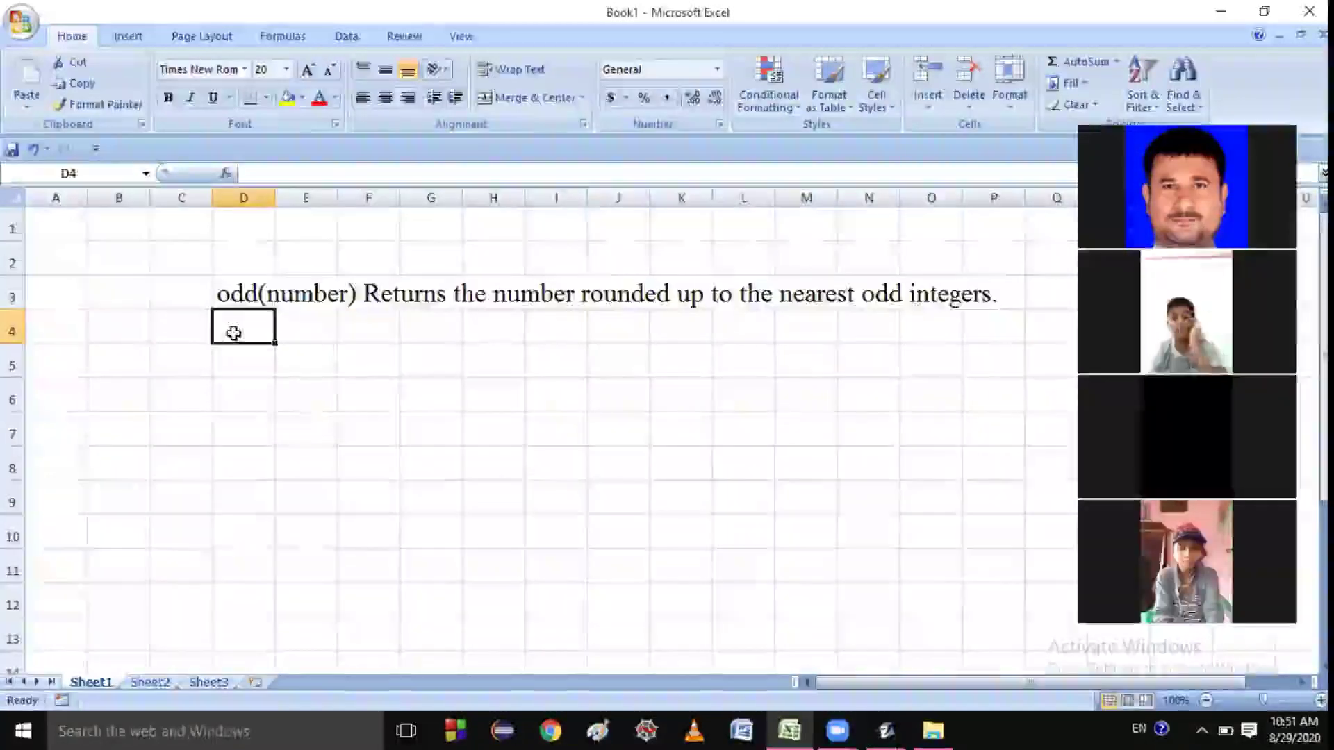
text(int()
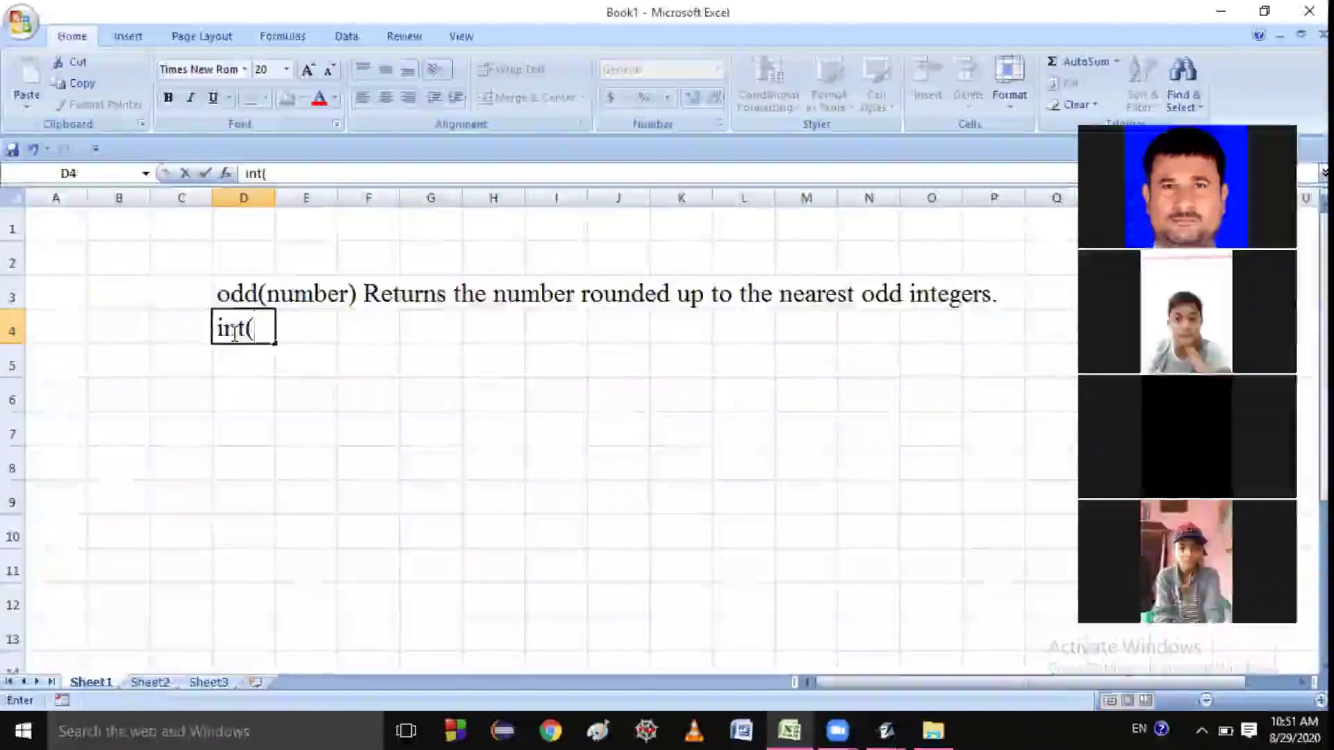
text(numer)
key(BackSpace)
key(BackSpace)
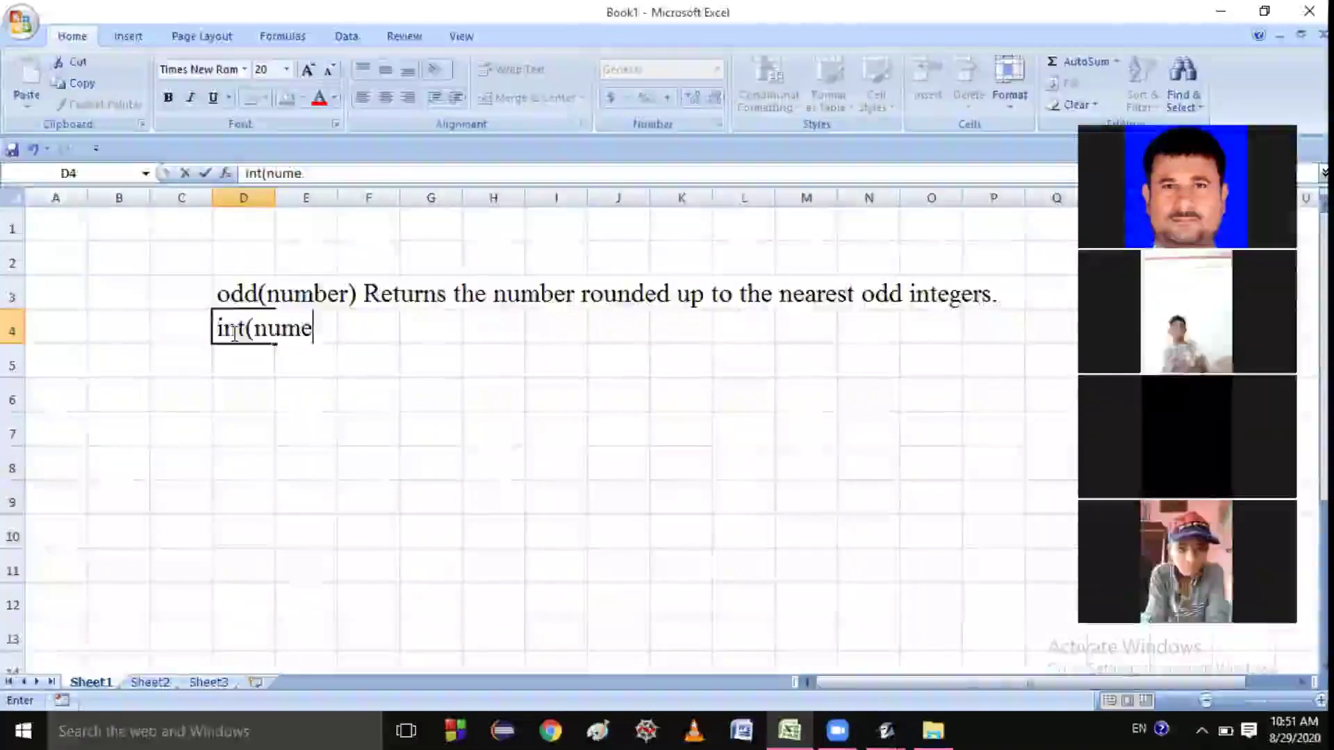
text(ber))
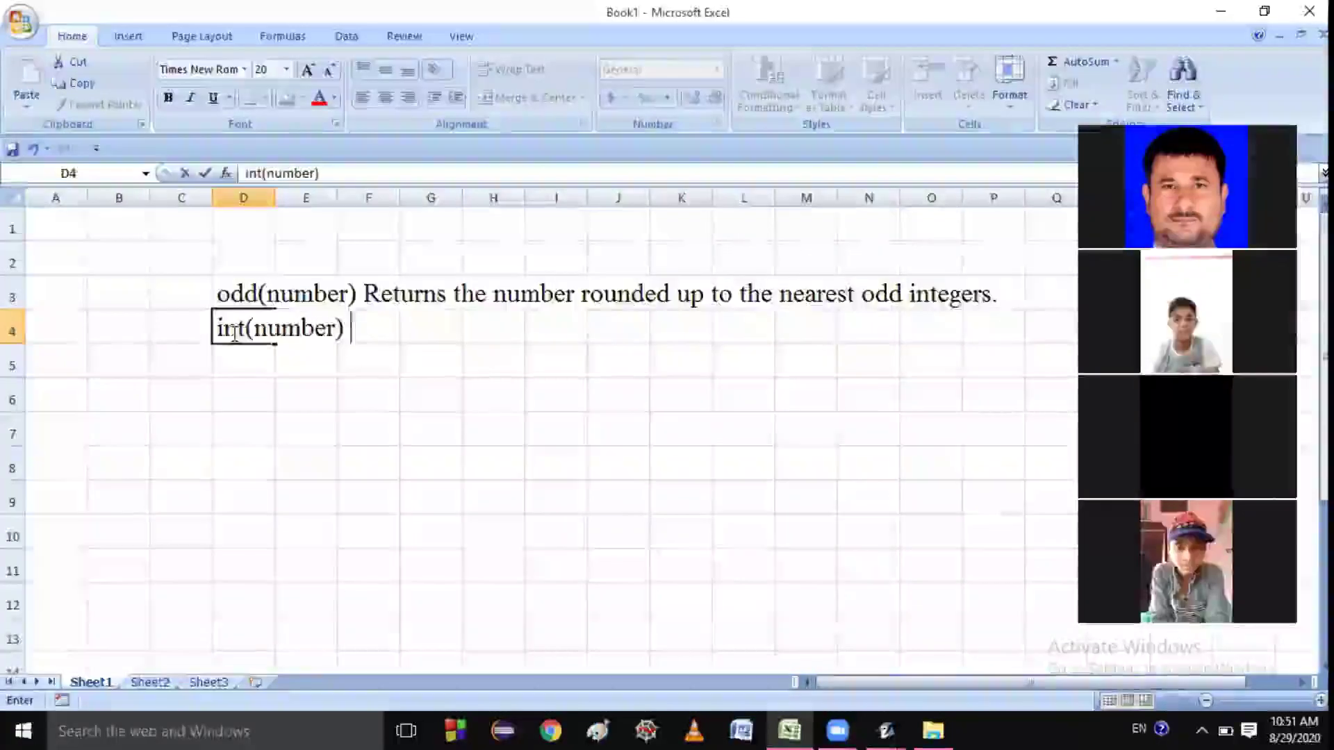
Complete the description in D4 with "Rounds a number to the nearest integer."
text( Round)
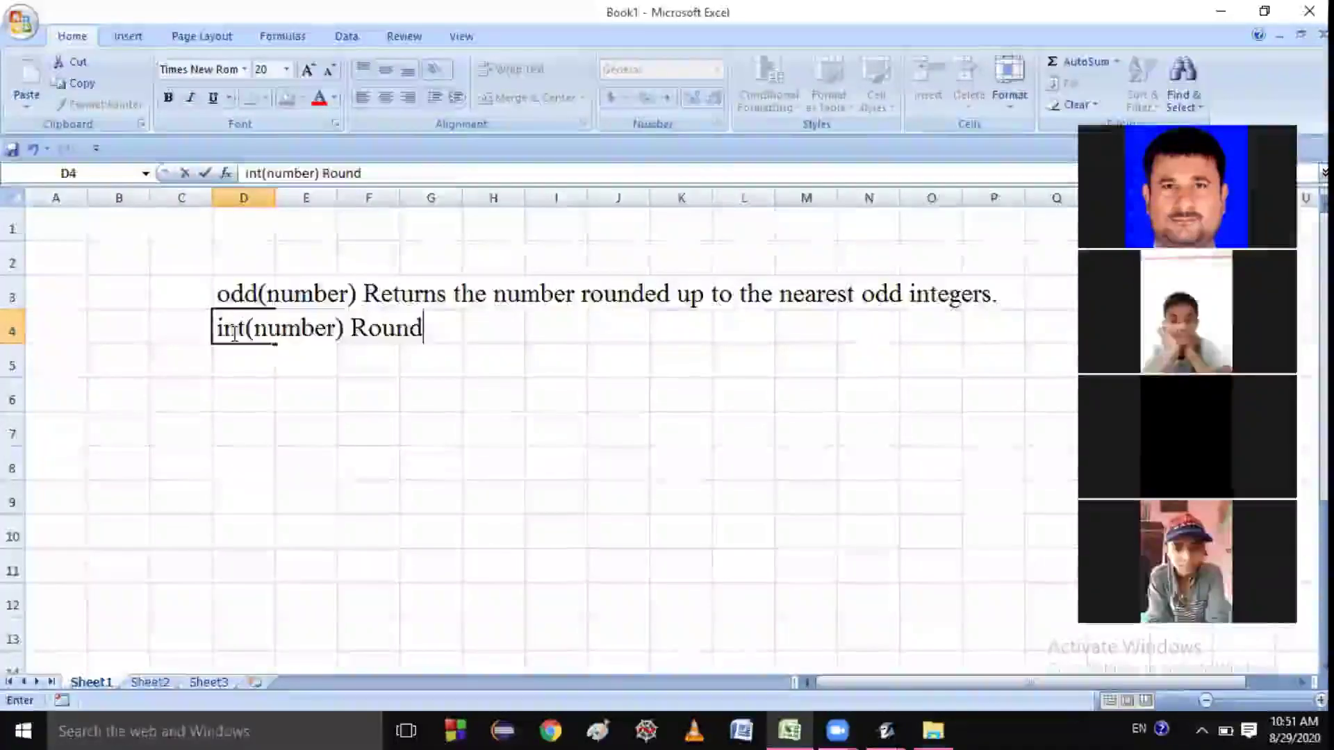
text(s a n)
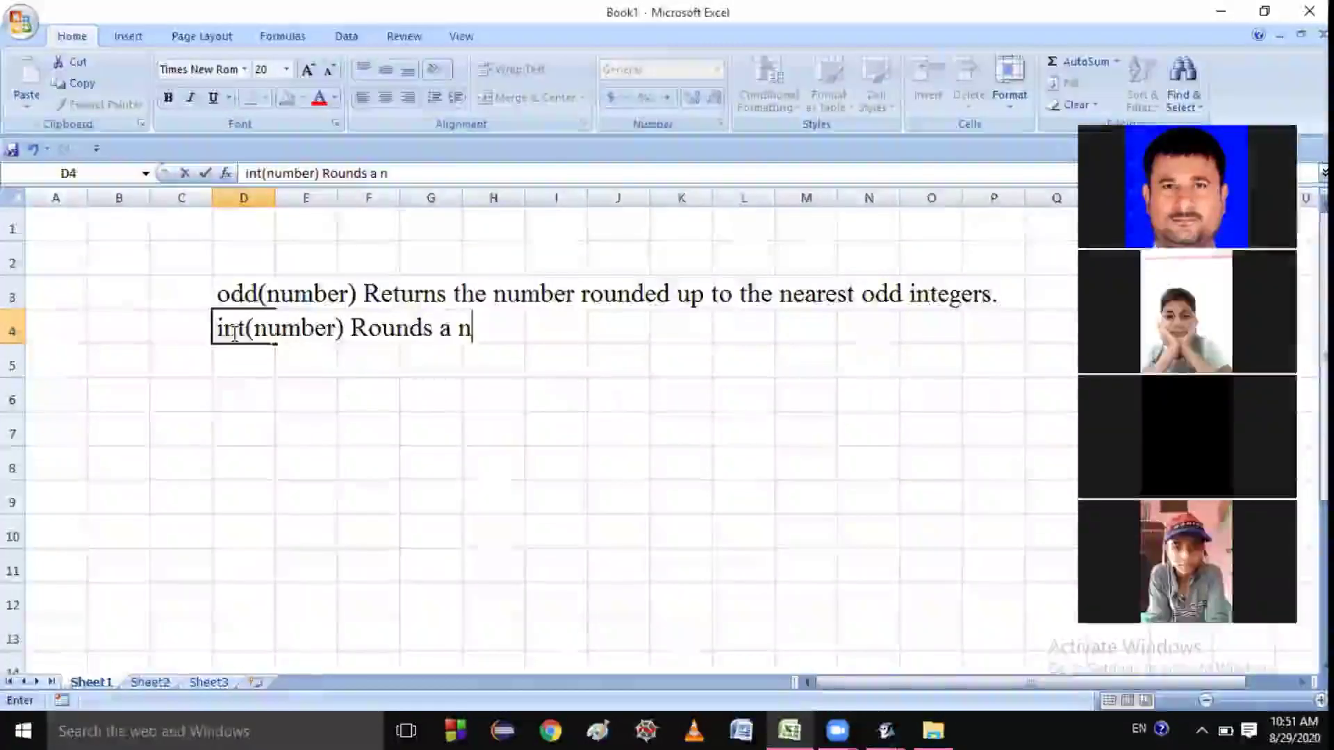
text(umber to the n)
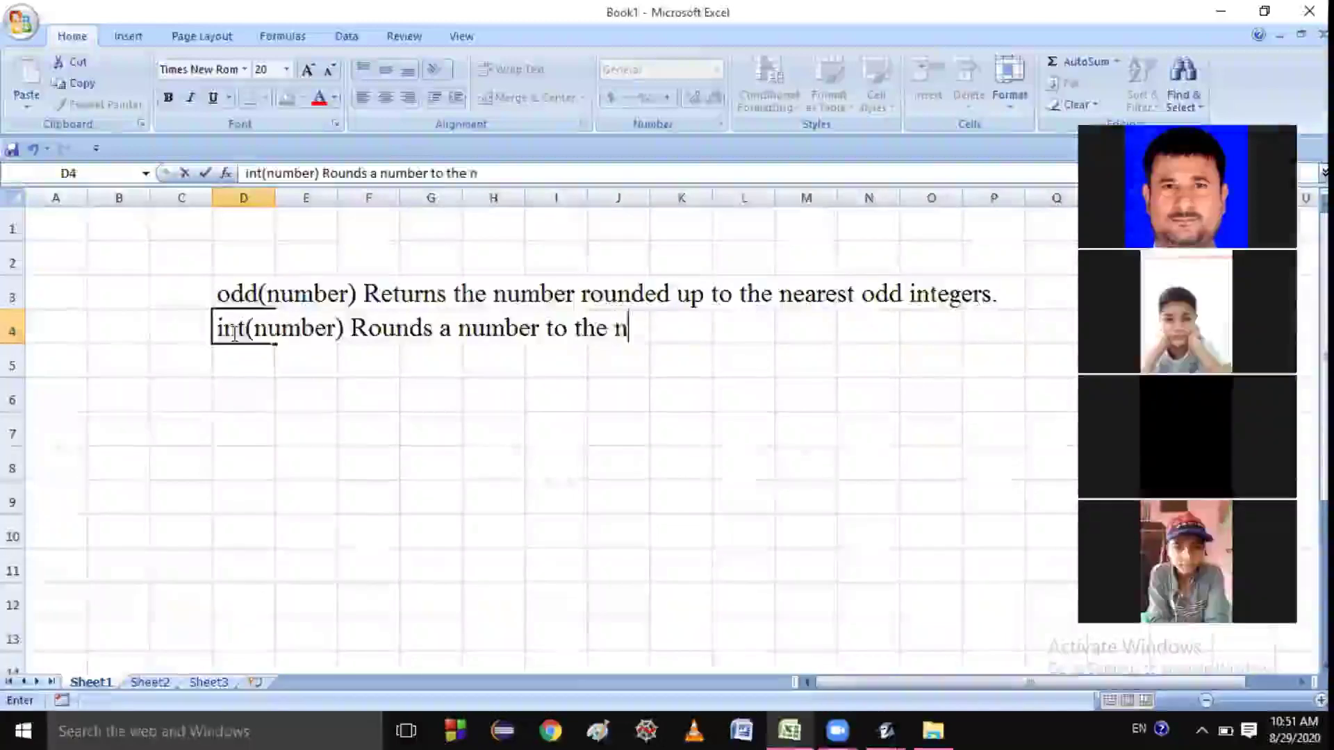
text(earest i)
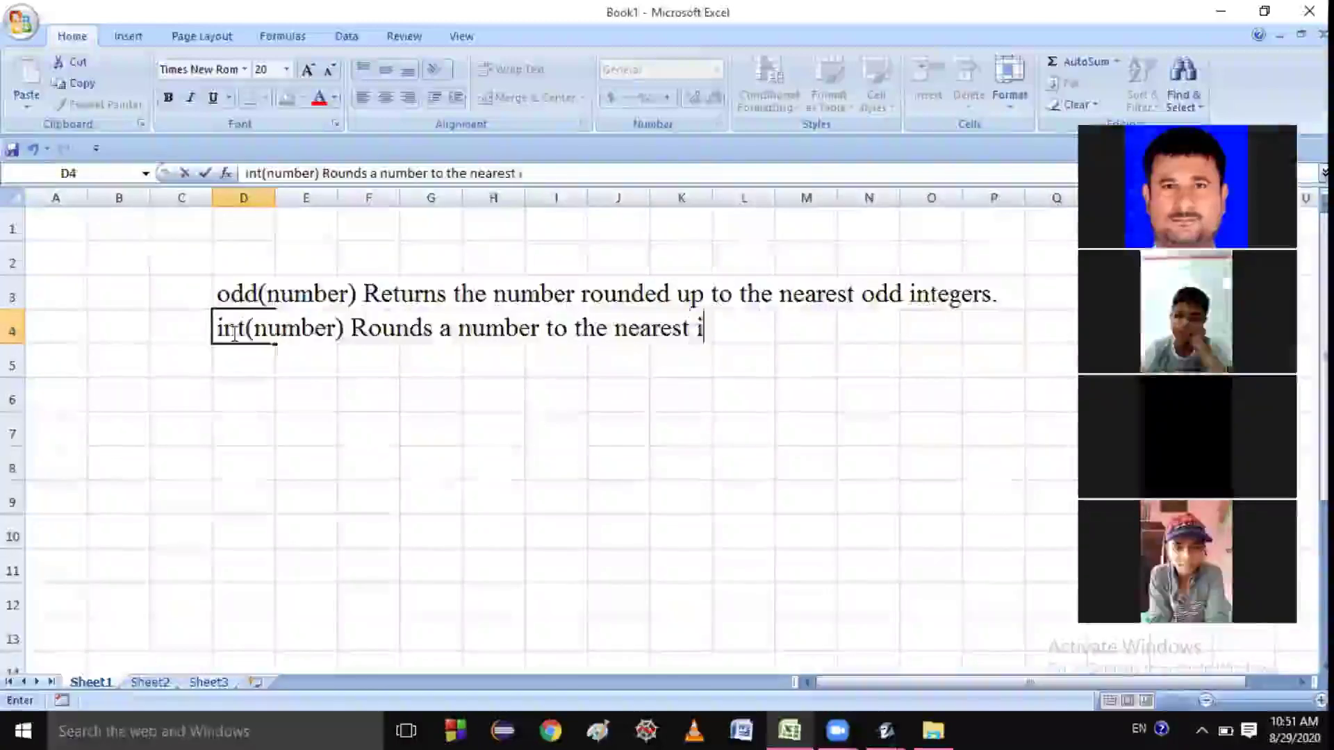
text(nteger.)
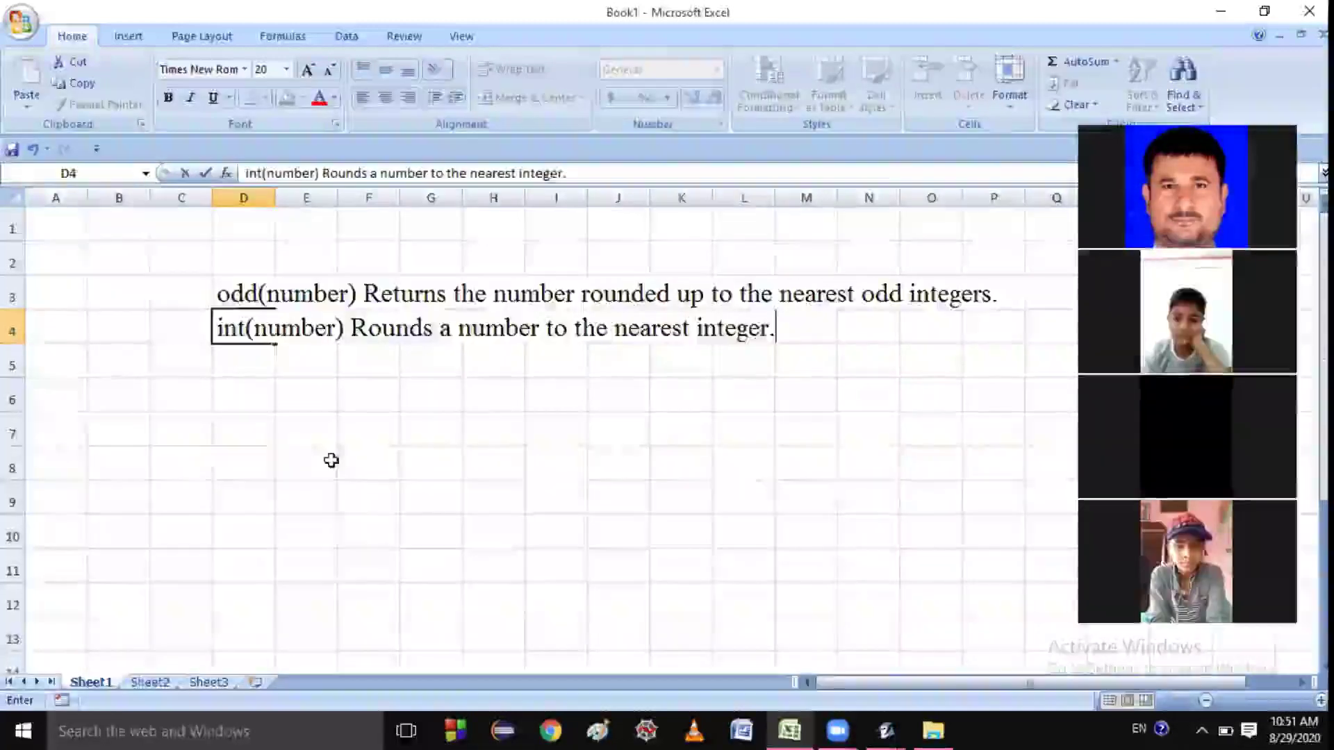
click(332, 461)
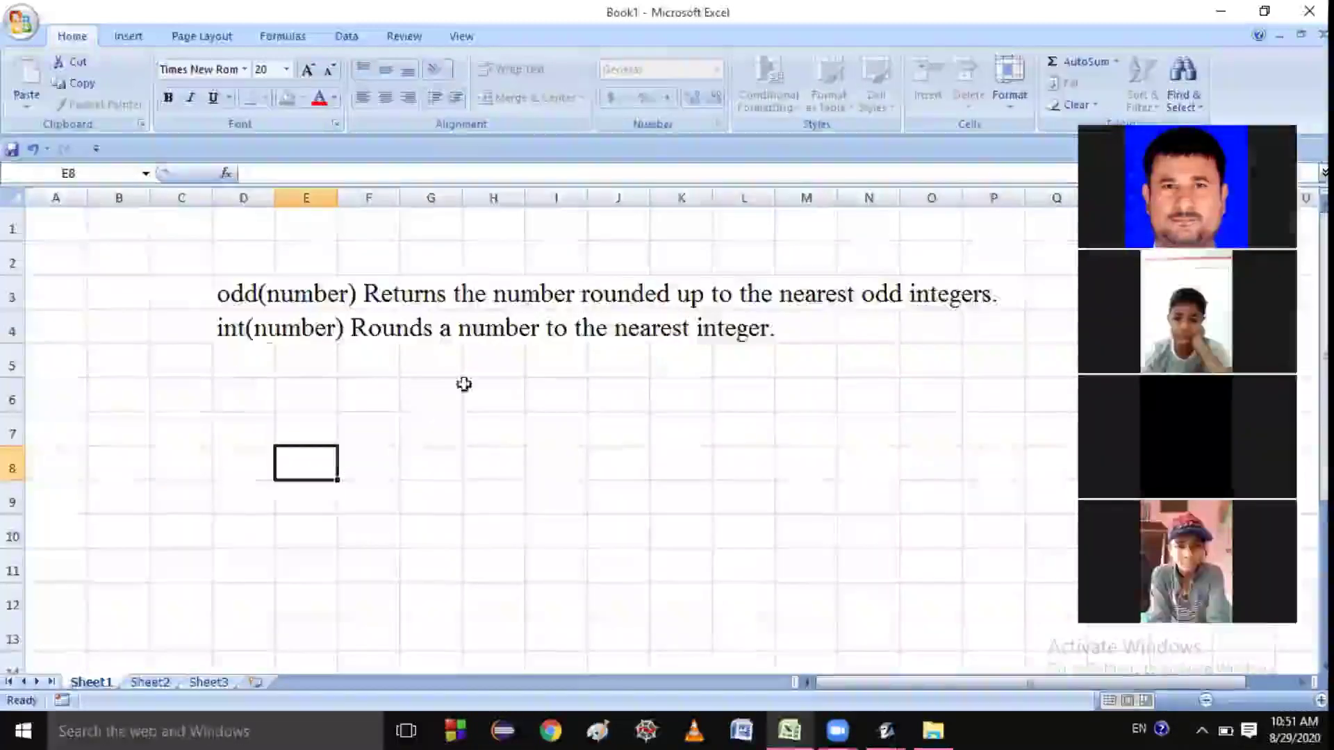
Compare the odd(number) description in row 3 with the int(number) description in row 4, focusing on how each treats the nearest integer
click(674, 332)
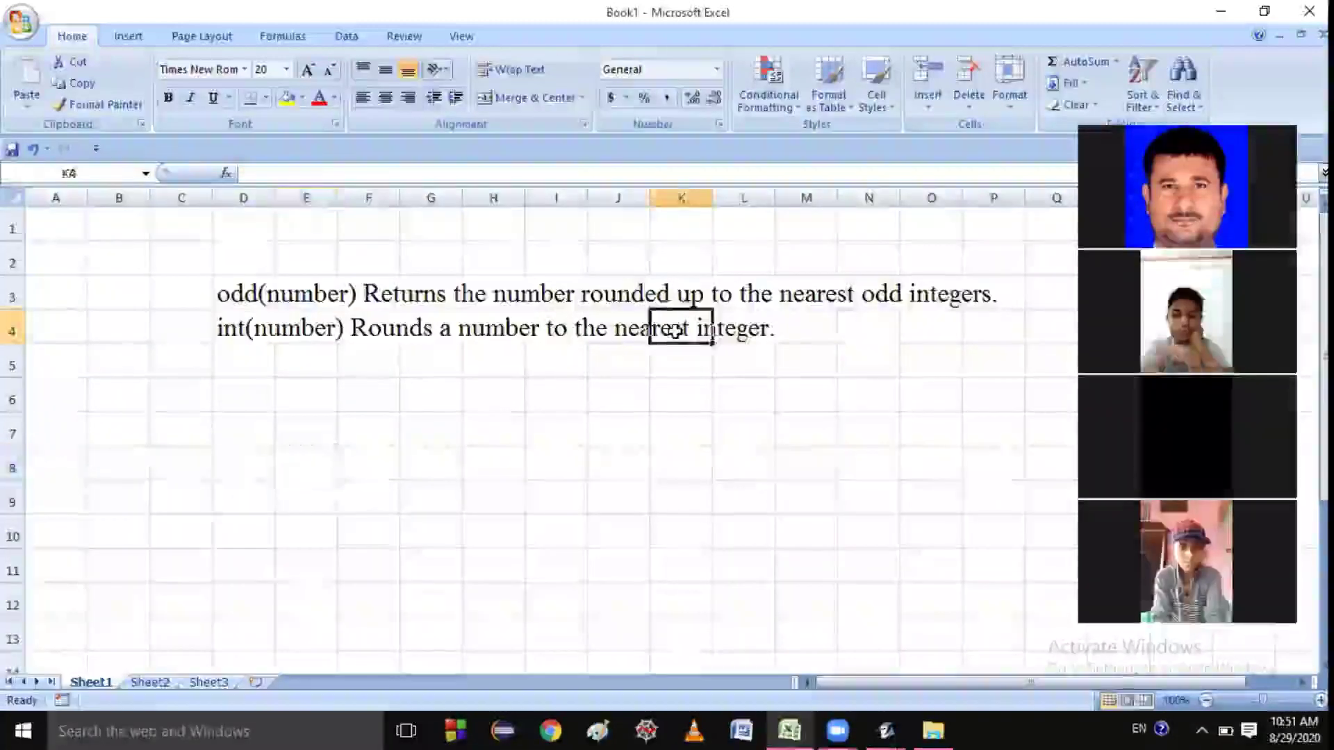
click(736, 366)
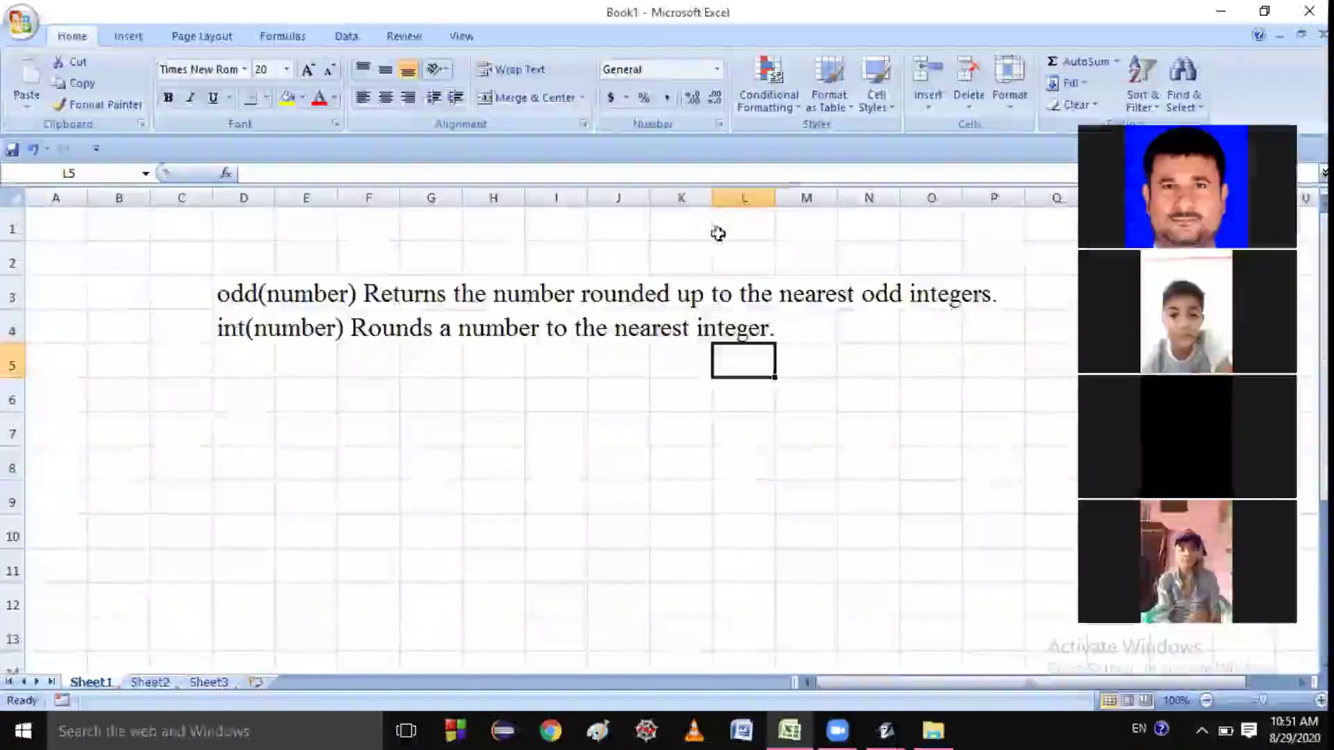
click(584, 294)
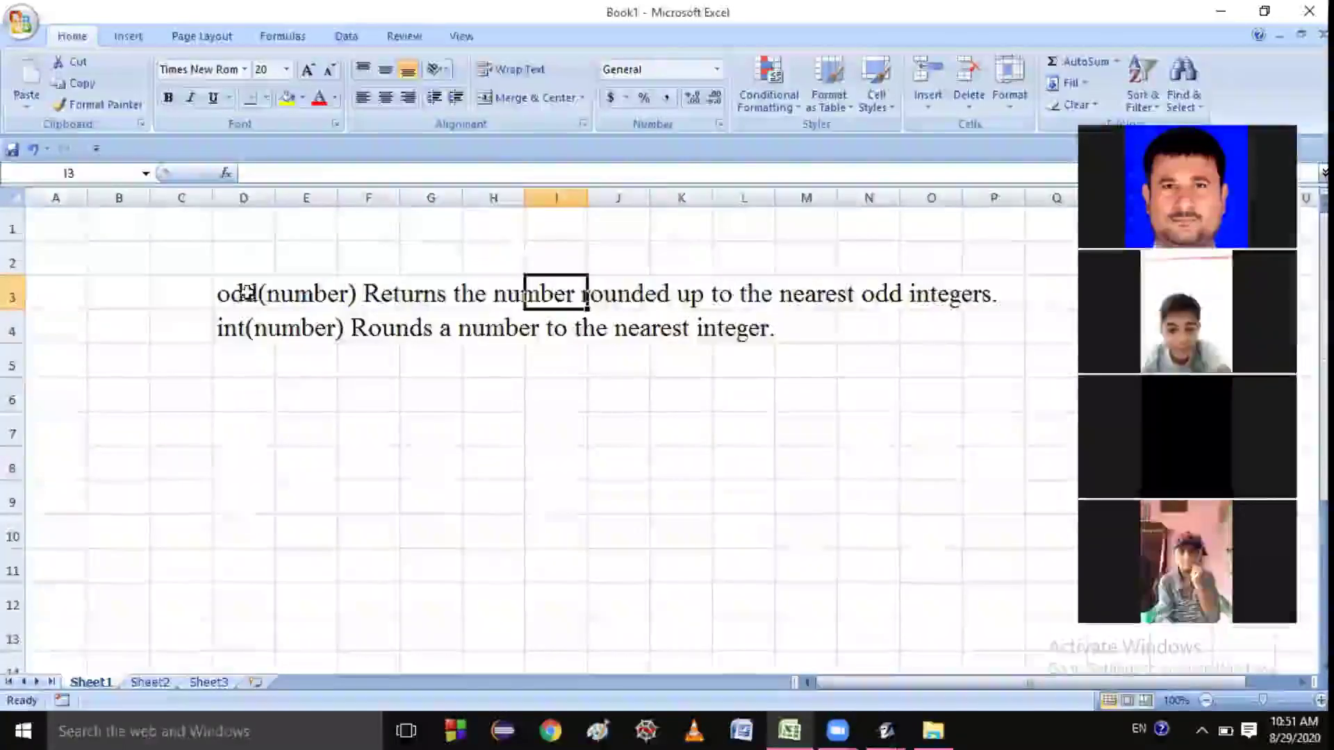
click(248, 292)
click(231, 328)
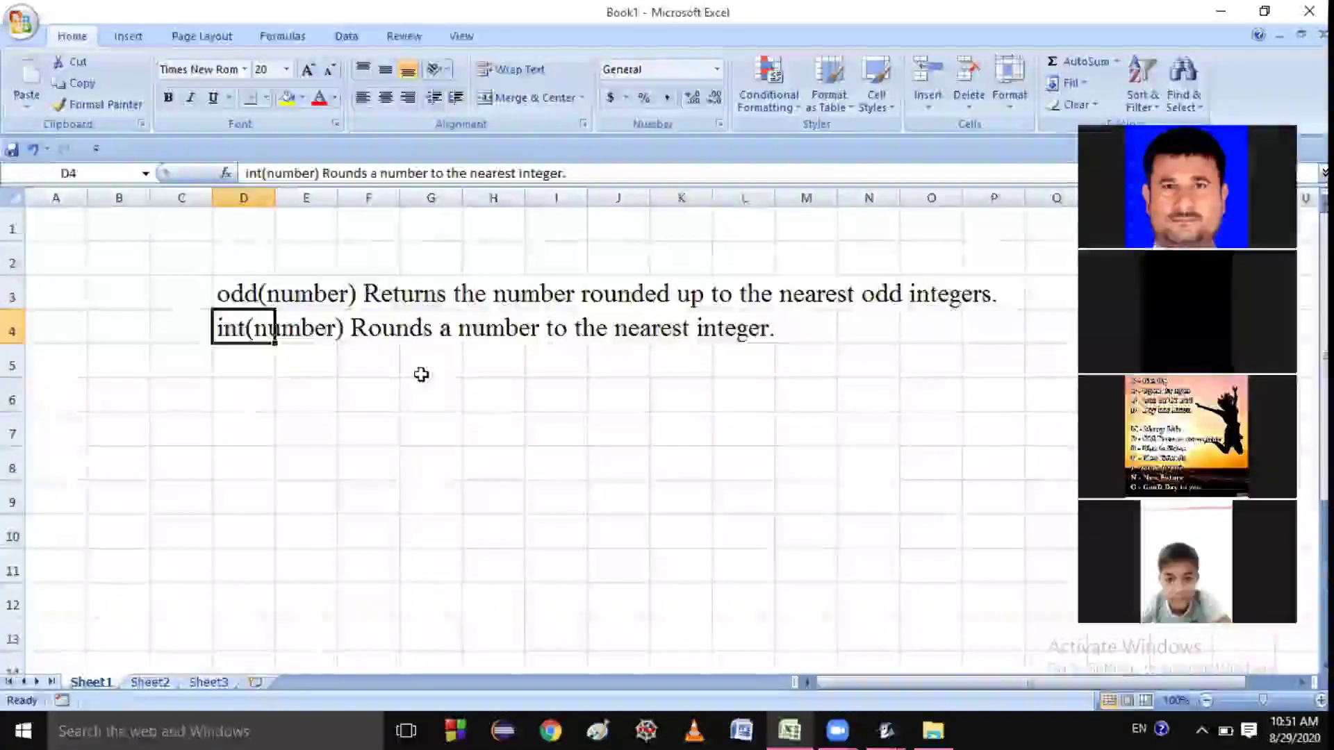
click(754, 295)
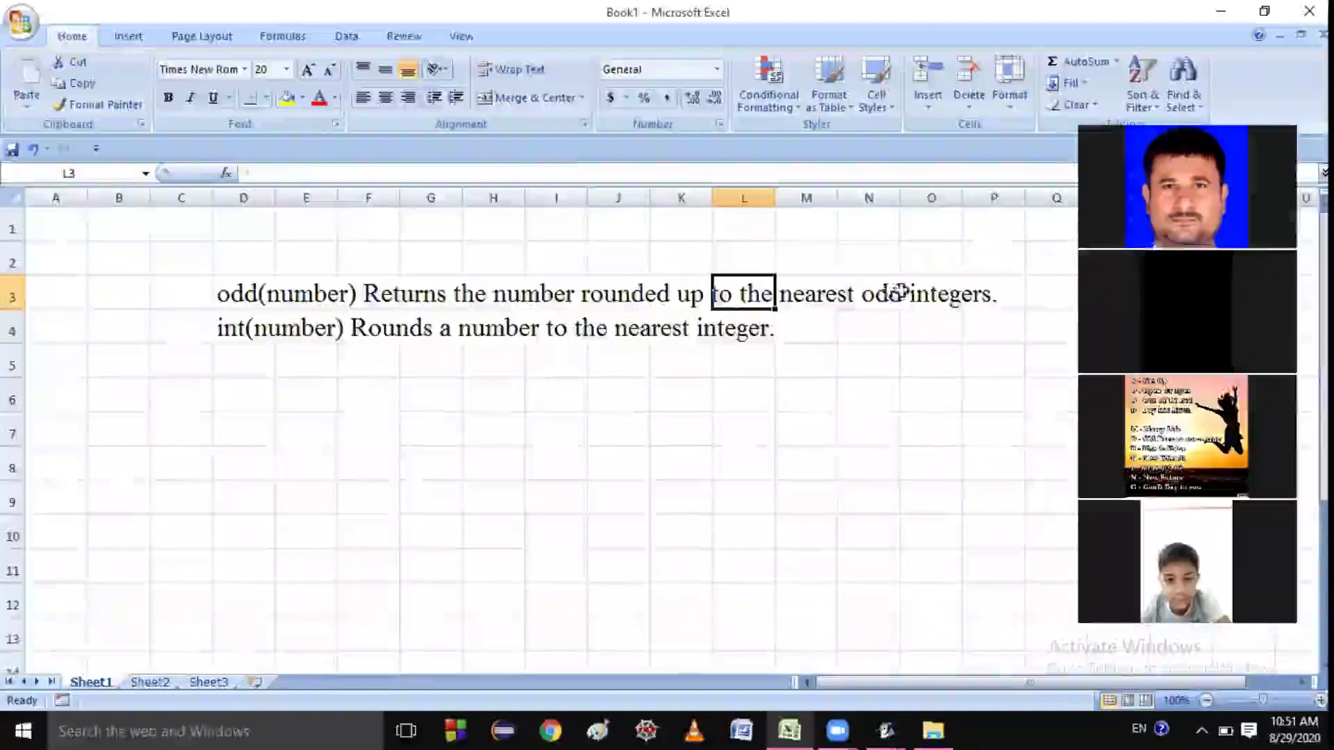
key(Left)
key(Left)
key(Left)
key(Left)
key(Left)
key(Left)
key(Left)
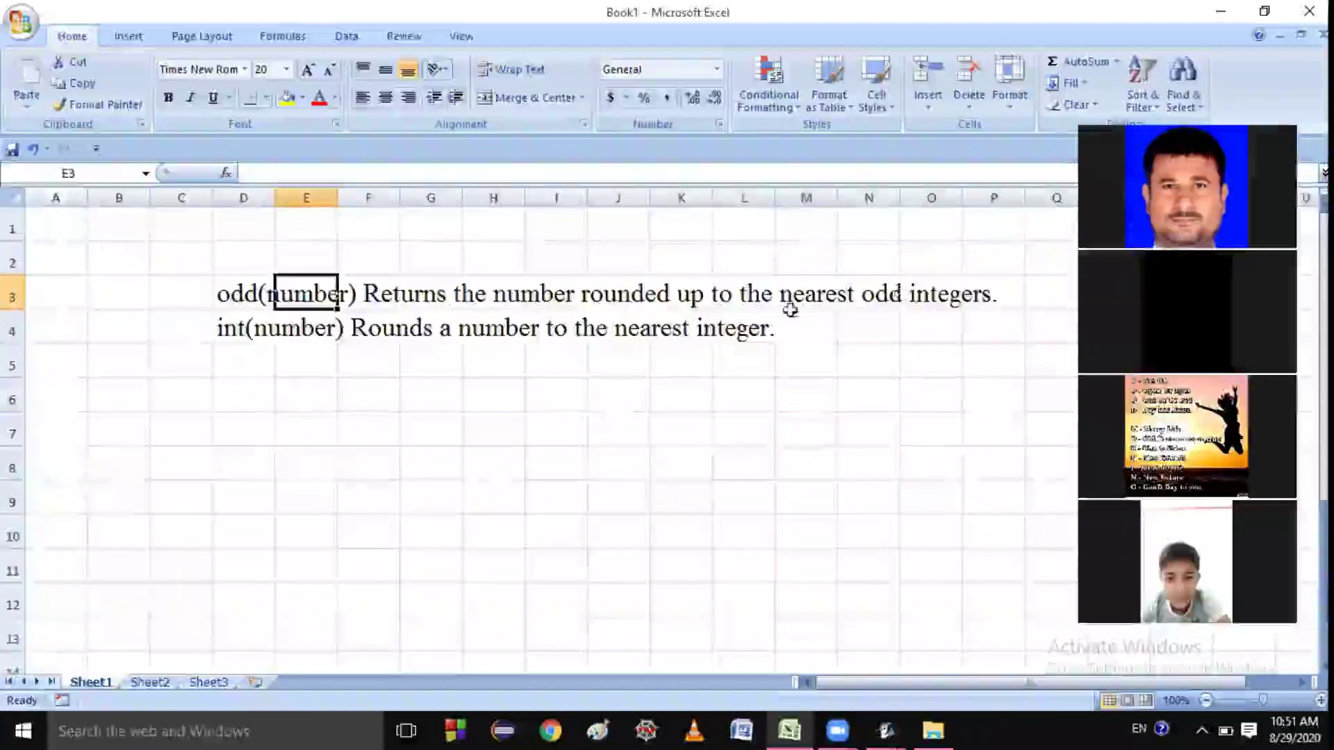
click(700, 327)
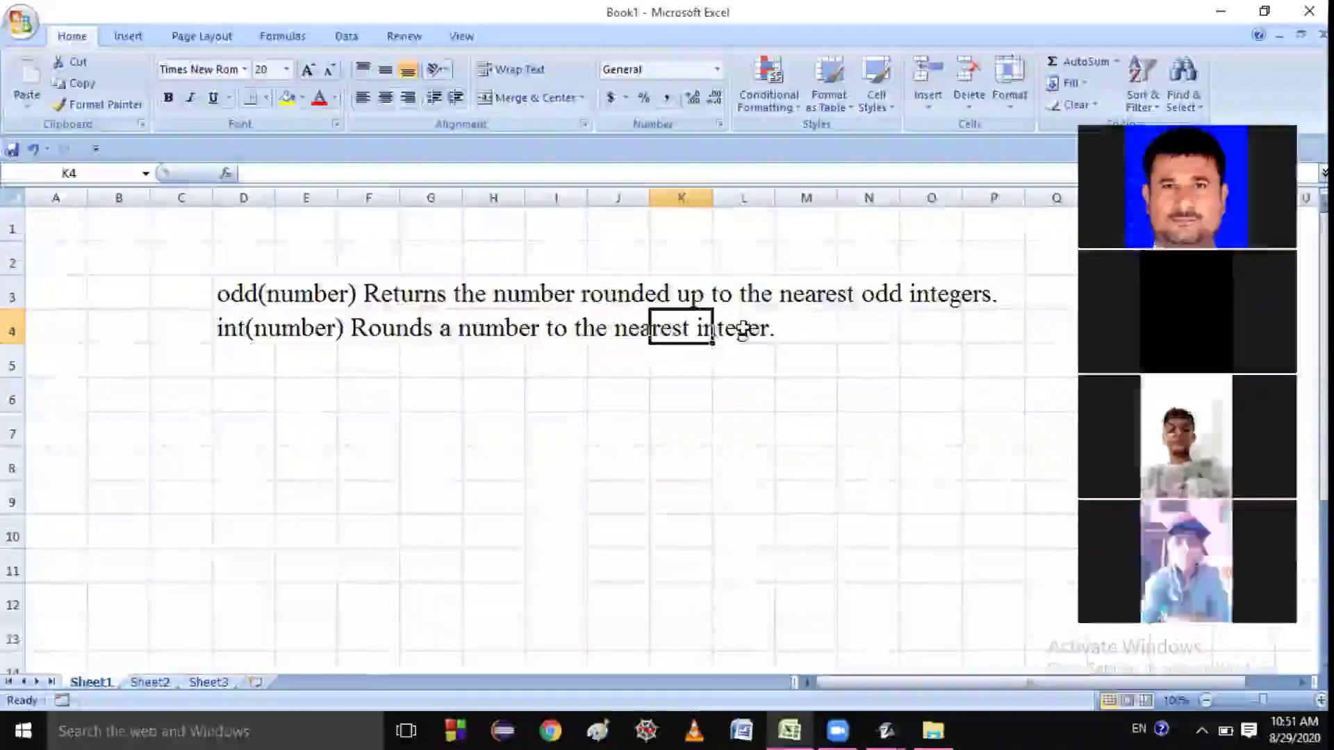
click(547, 325)
click(688, 328)
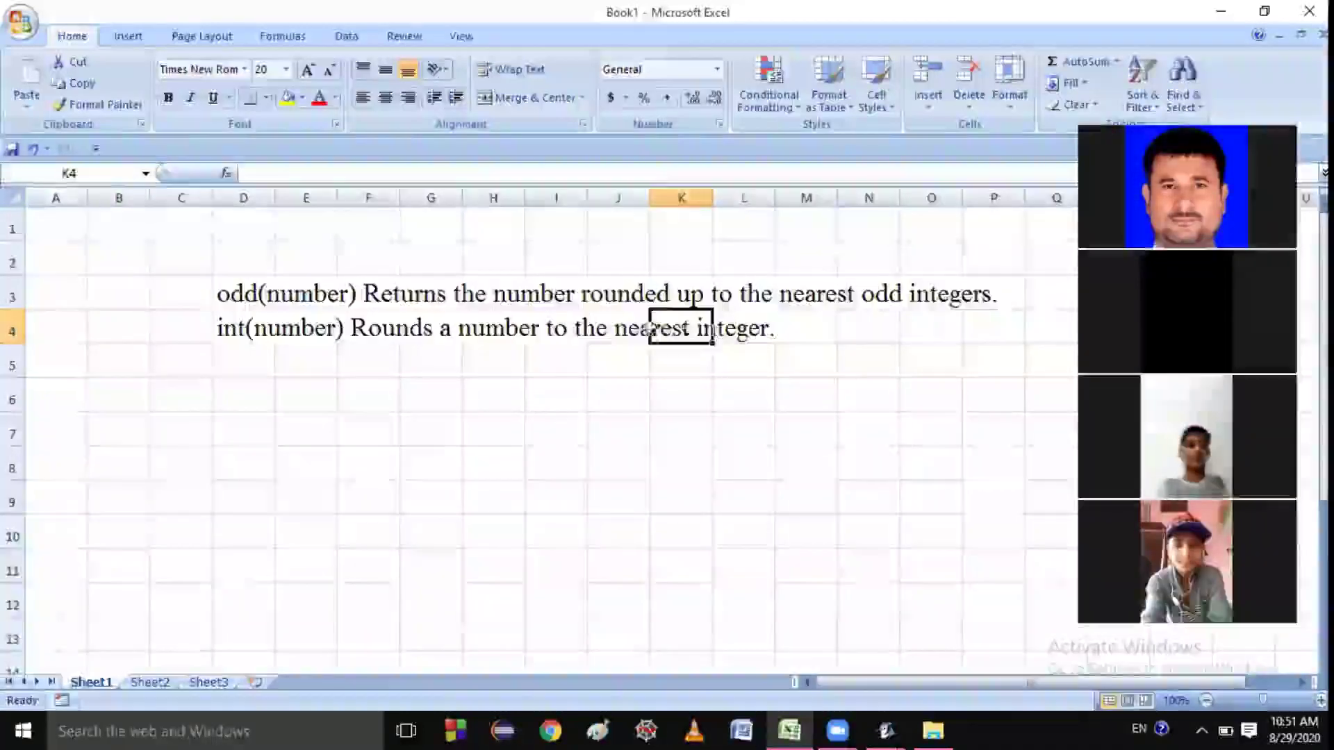
click(577, 327)
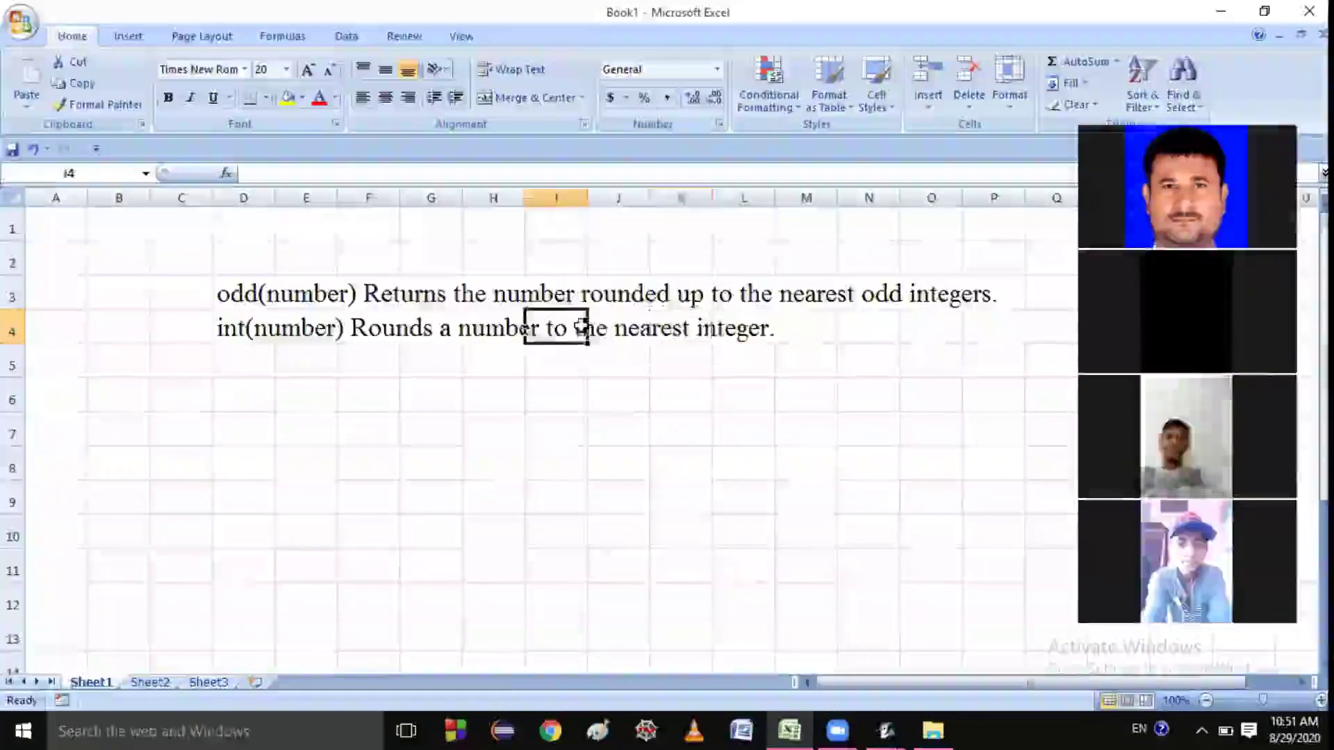
click(768, 328)
click(897, 308)
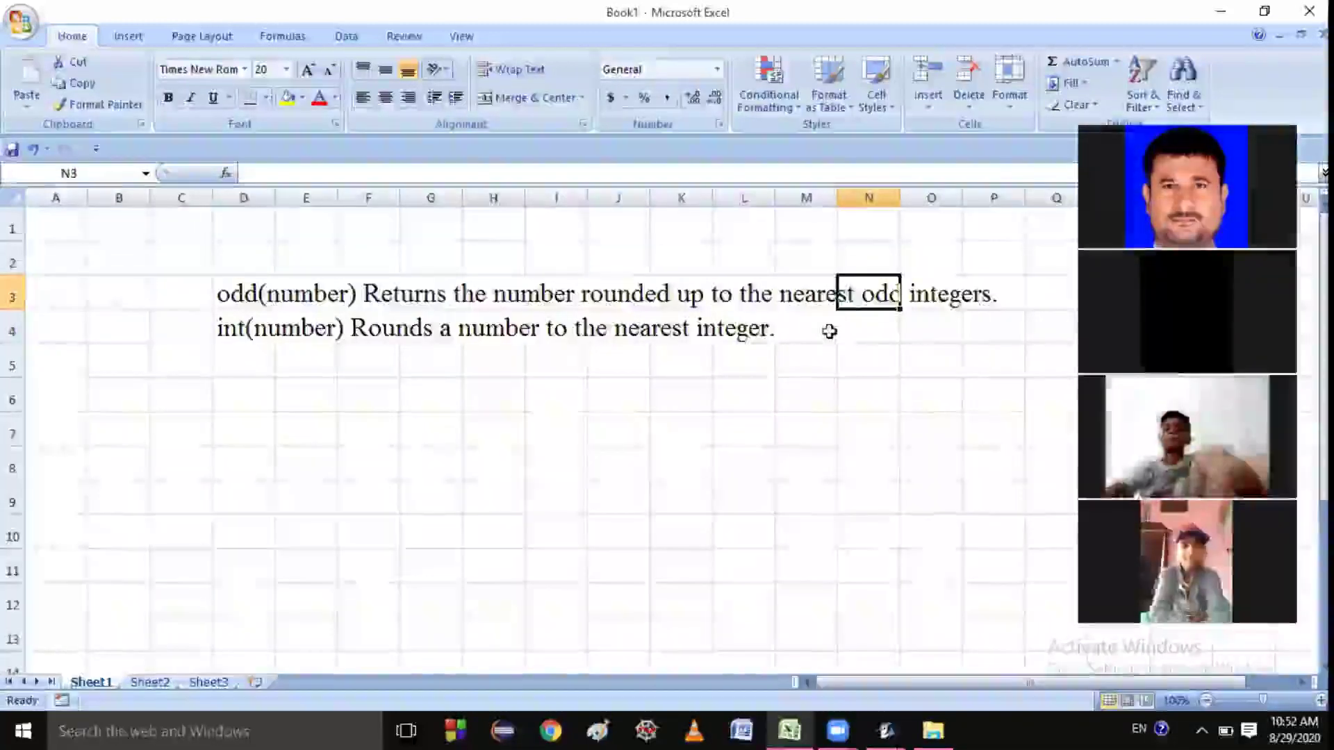
Enter "product()" in cell D5 below the INT description
click(241, 366)
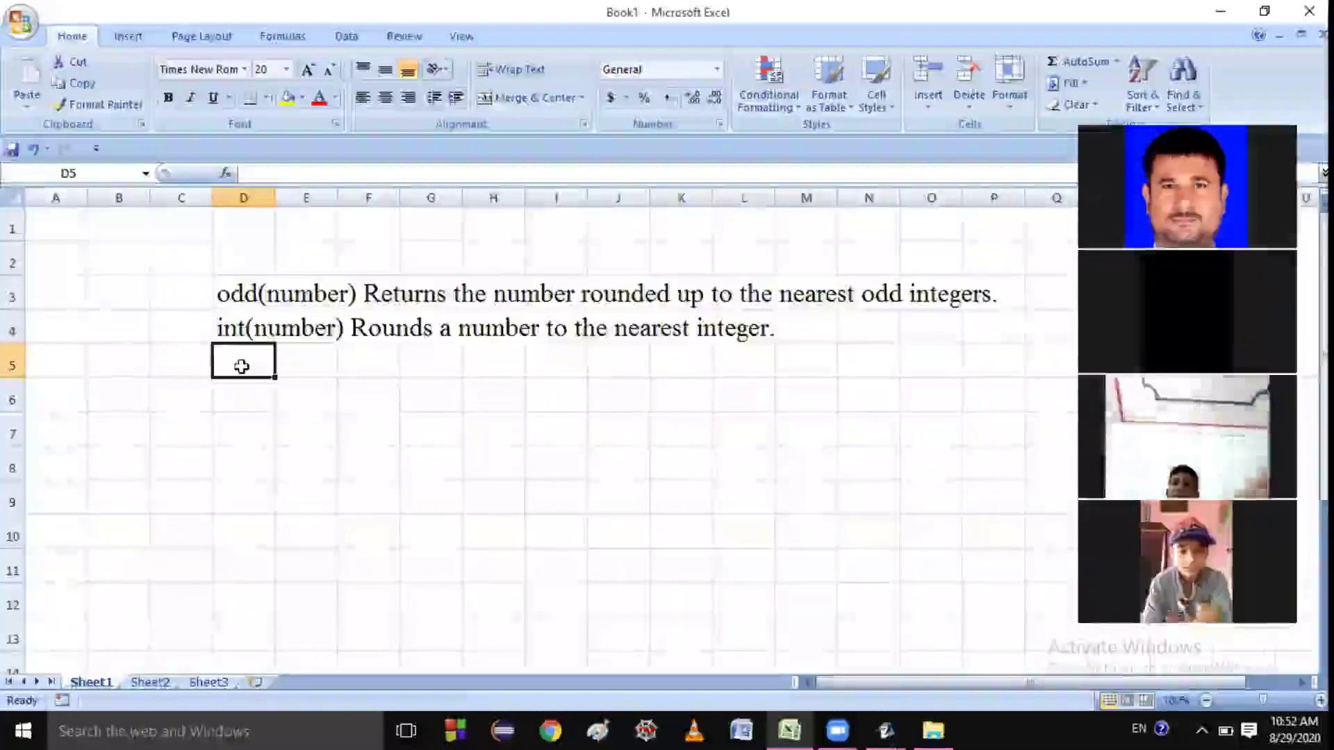
double_click(243, 367)
text(roduct)
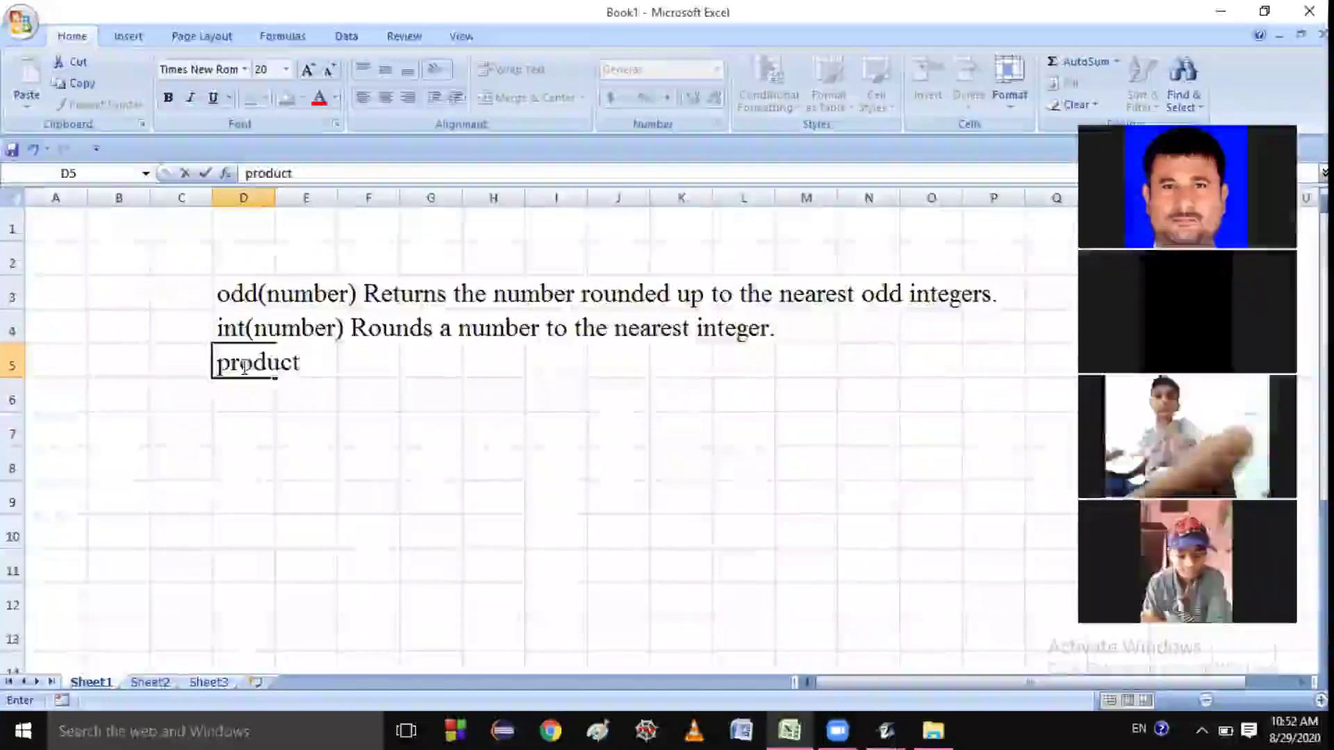
text(())
key(Left)
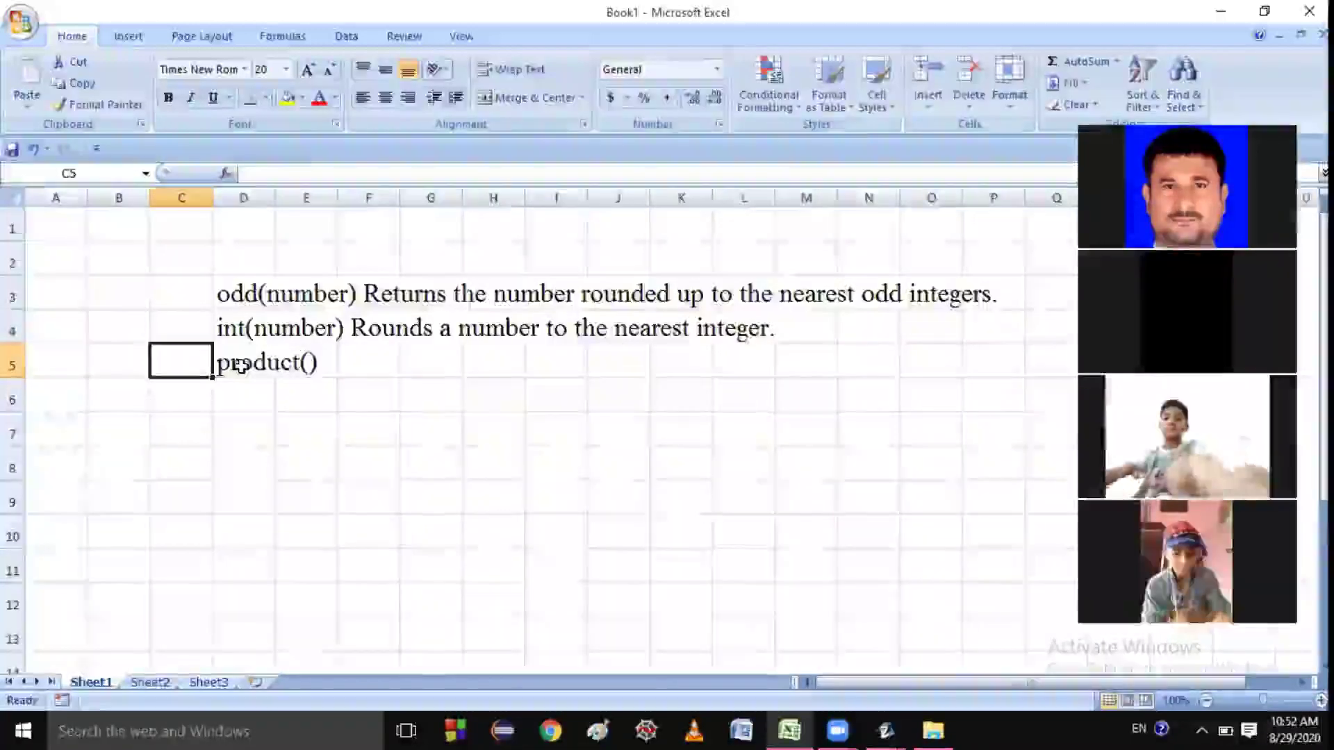
text(ran)
key(BackSpace)
key(BackSpace)
key(BackSpace)
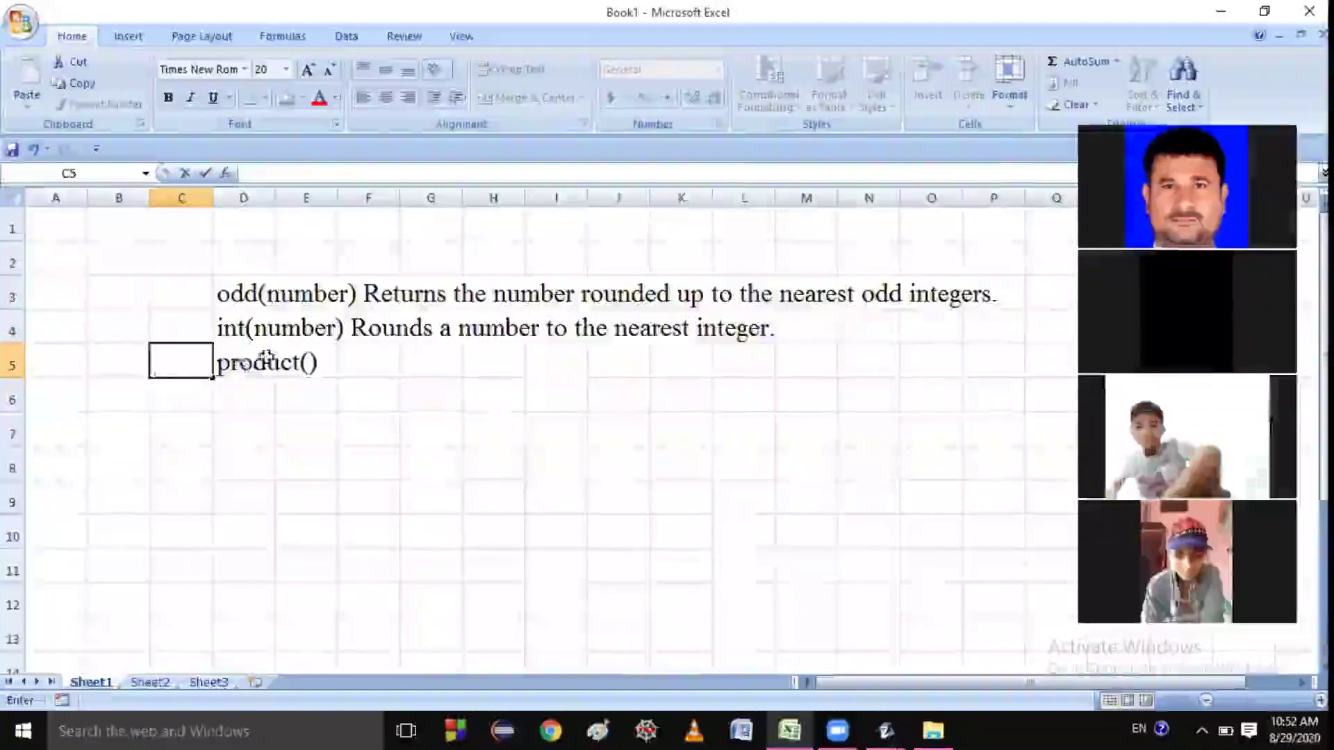
click(309, 362)
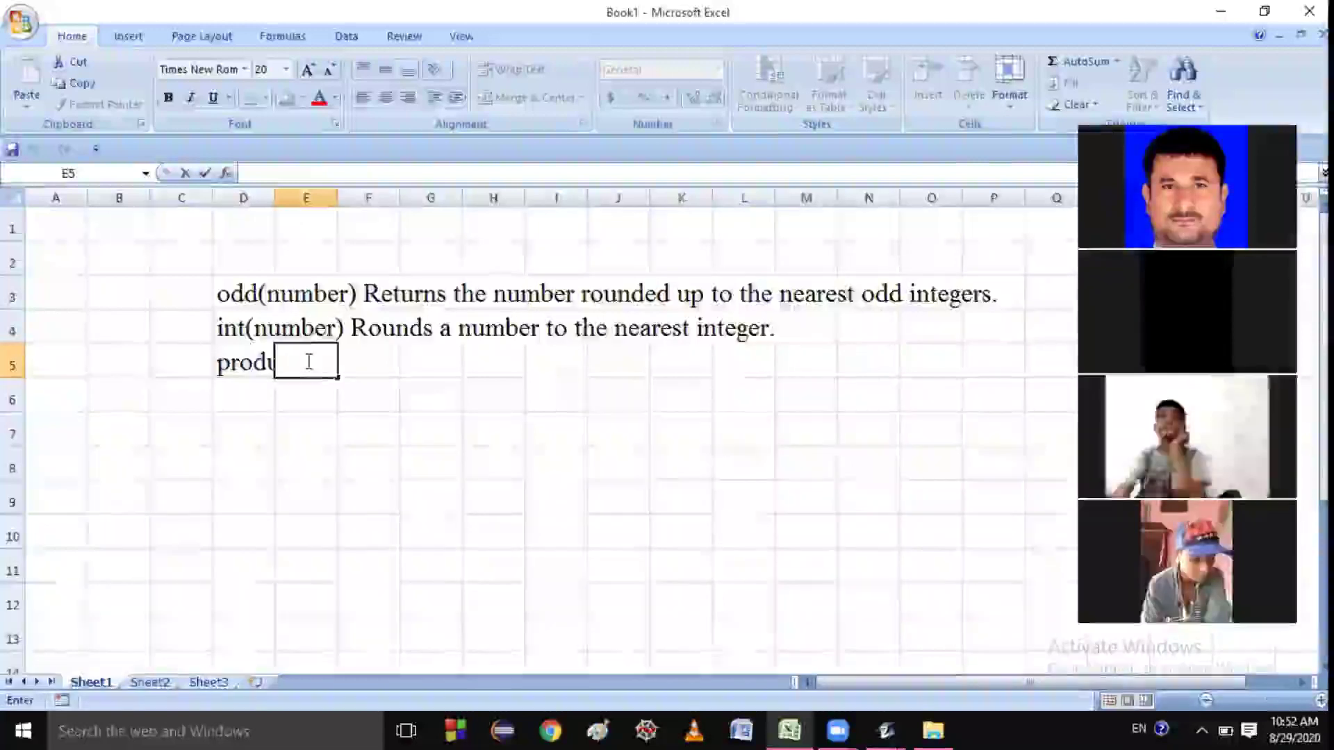
click(364, 415)
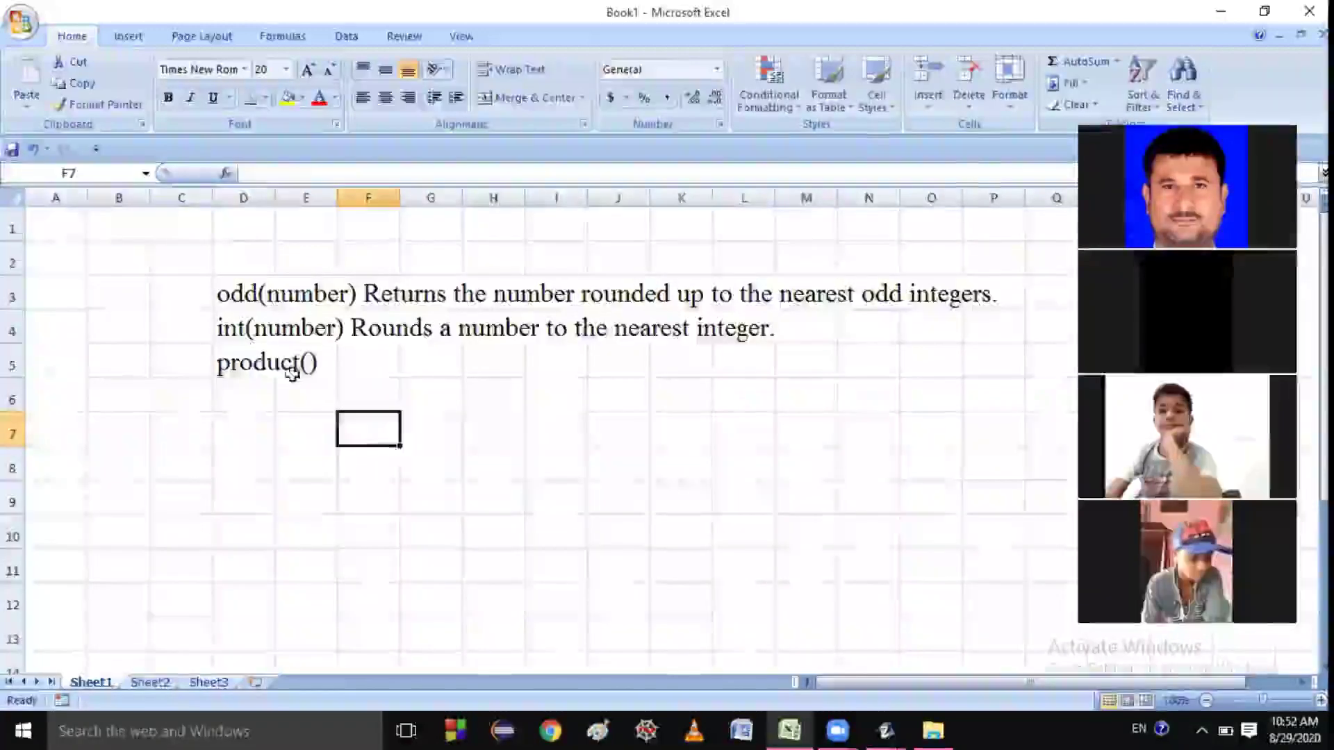
Insert the argument "range" between the parentheses of the product entry in D5
double_click(267, 360)
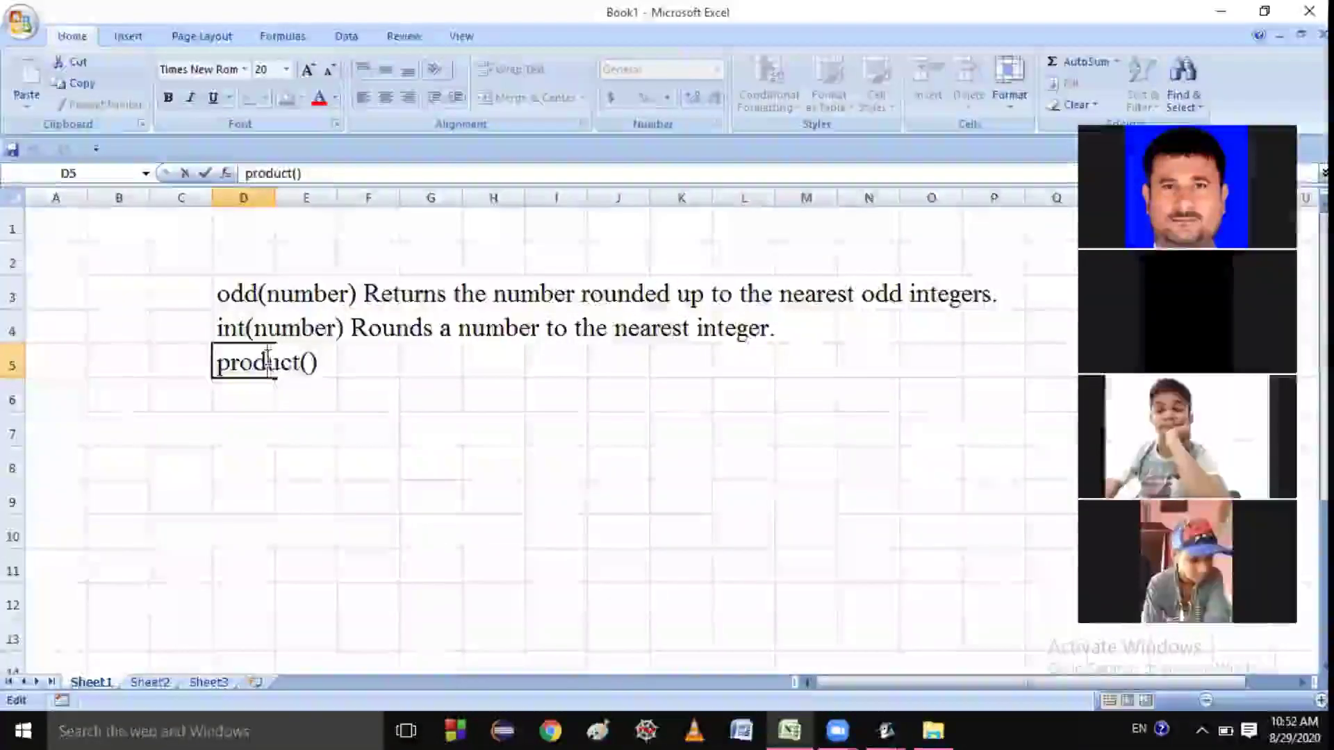
key(Right)
key(Right)
key(Right)
key(Right)
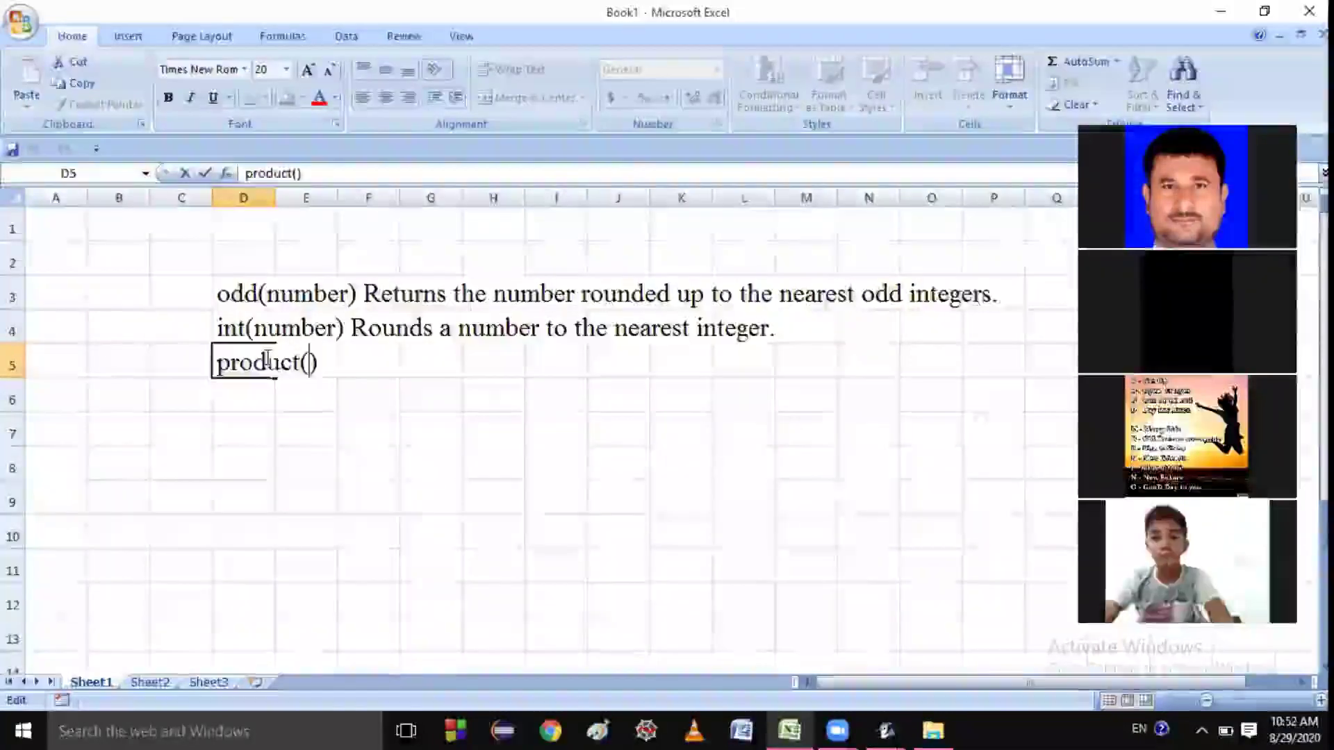
text(range)
key(Right)
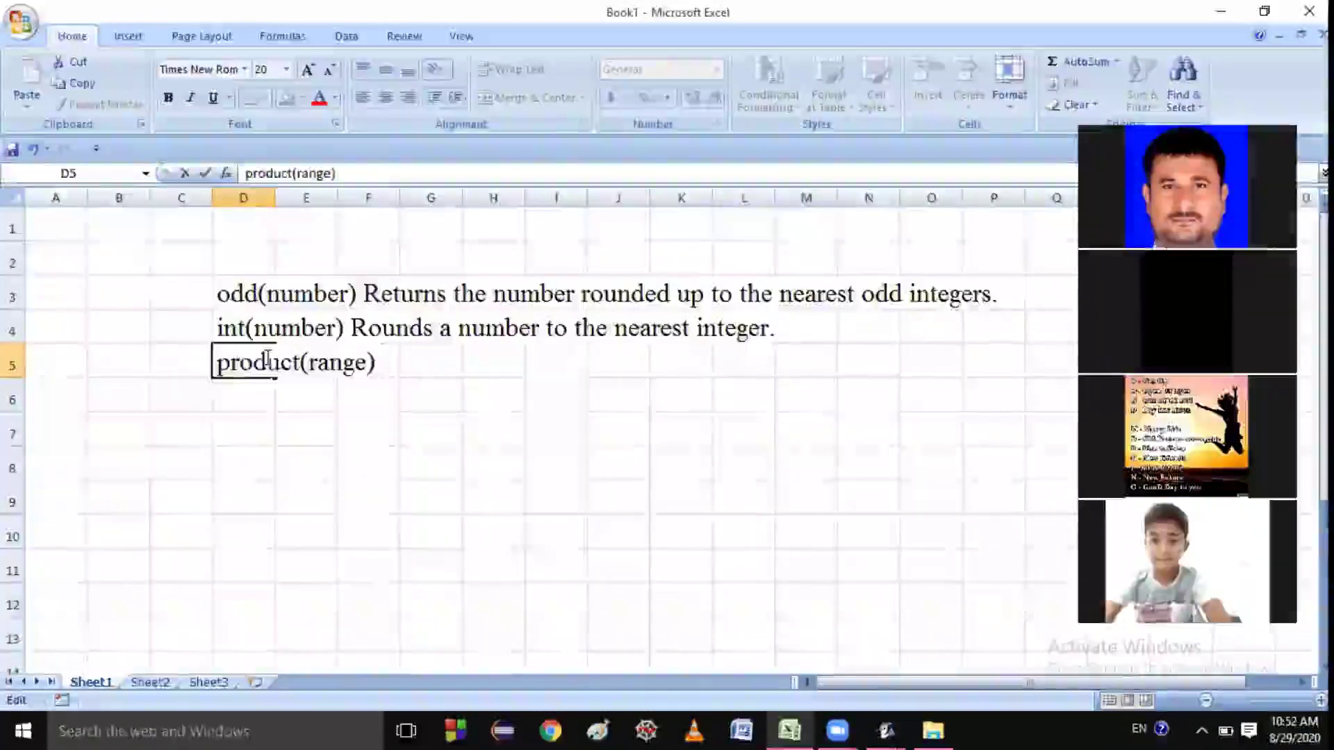
Add the description "Multiplies the values in a range of cells." after product(range) in D5
text(Mult)
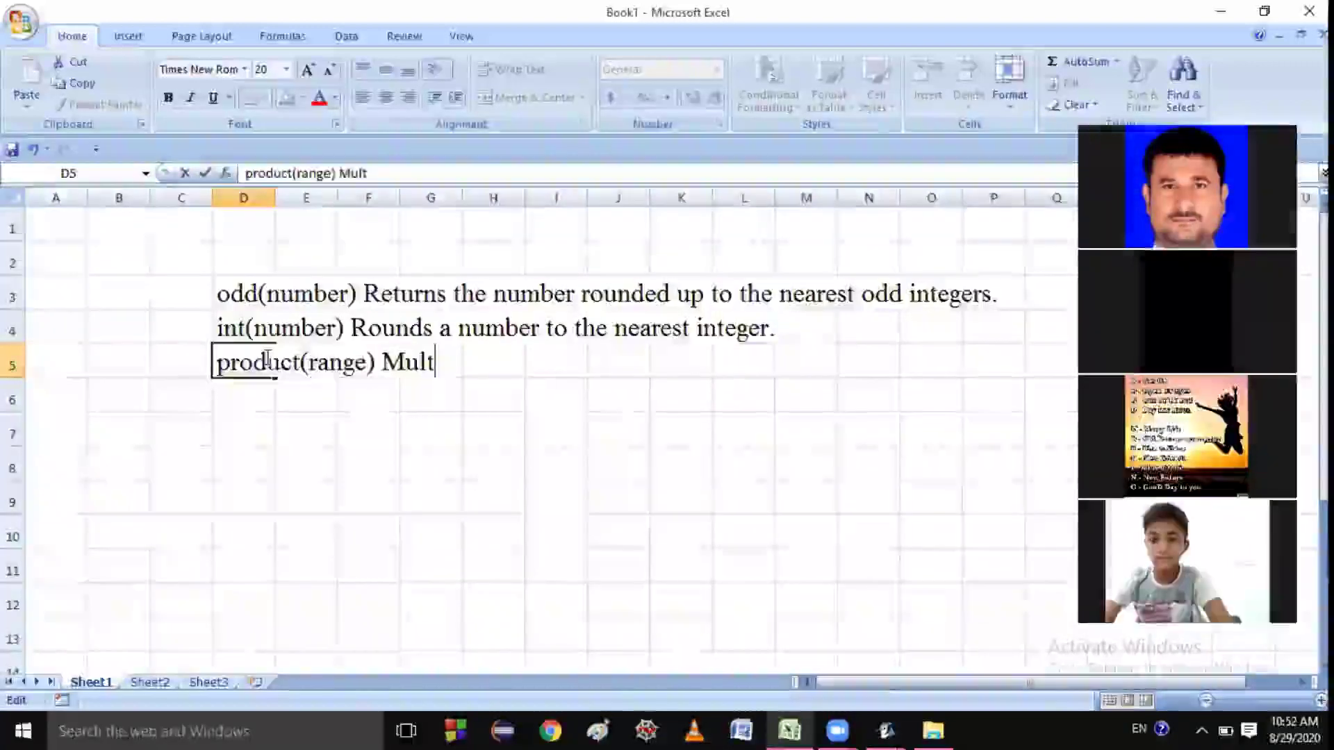
text(iplies)
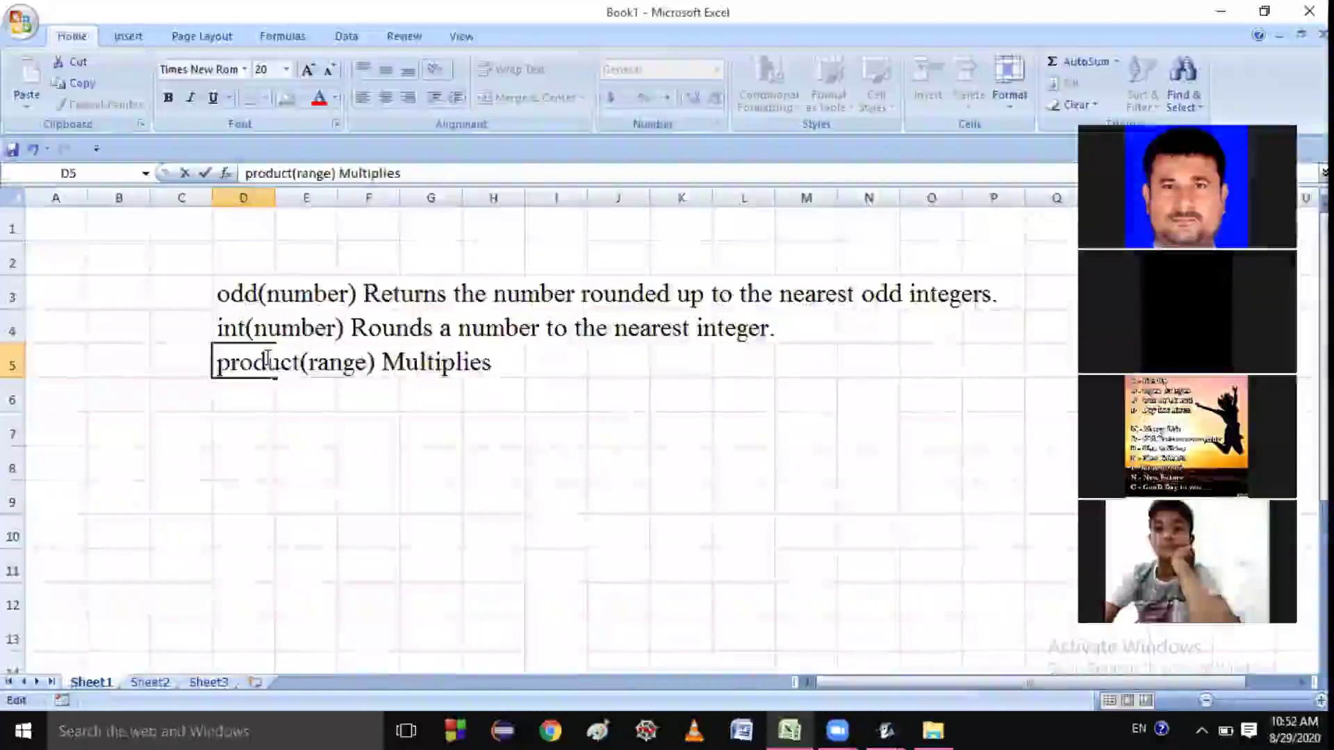
text(the value)
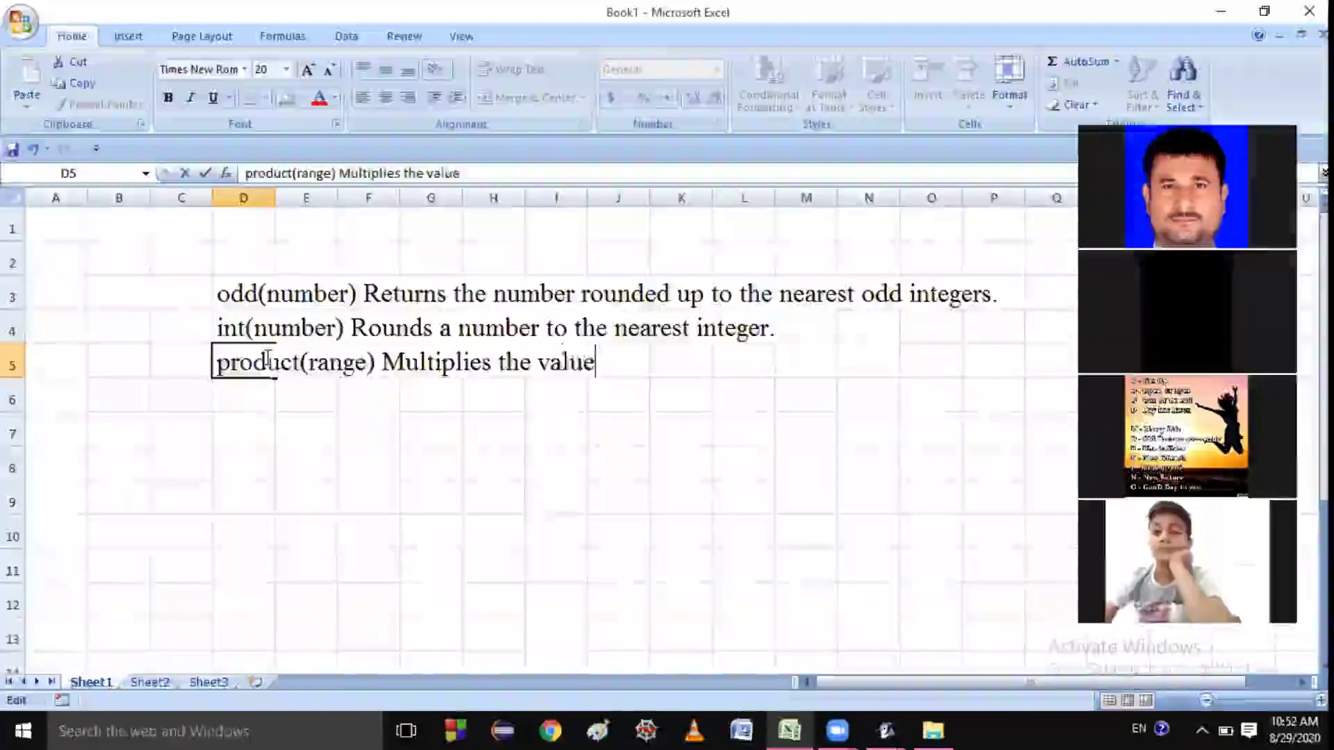
text(s in)
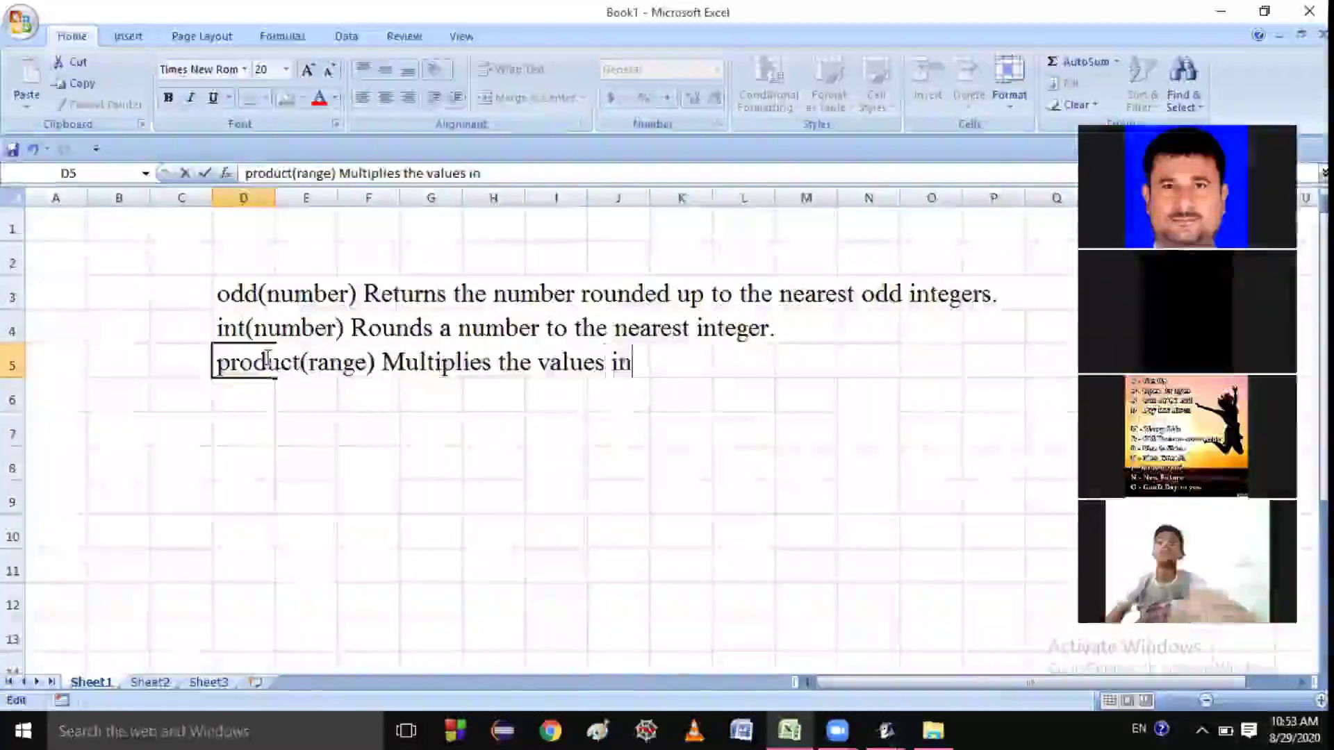
text( a range )
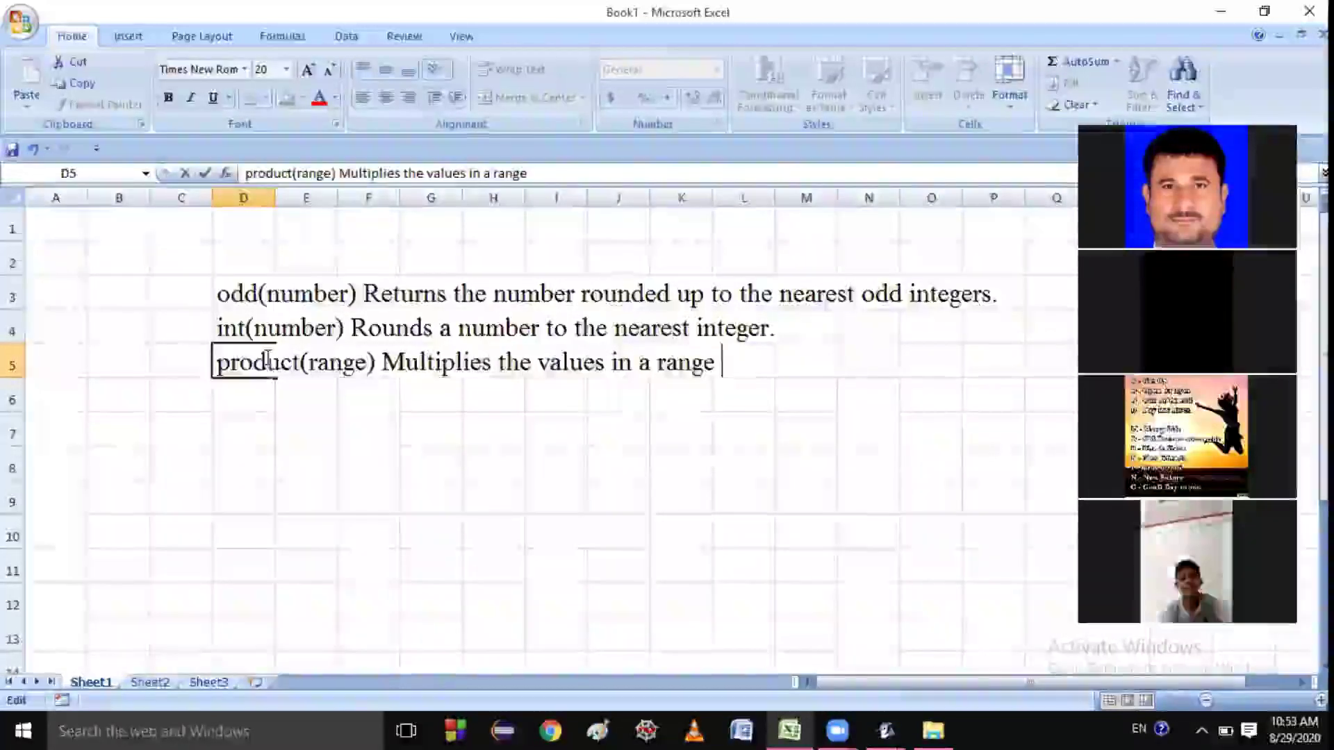
text(of cells.)
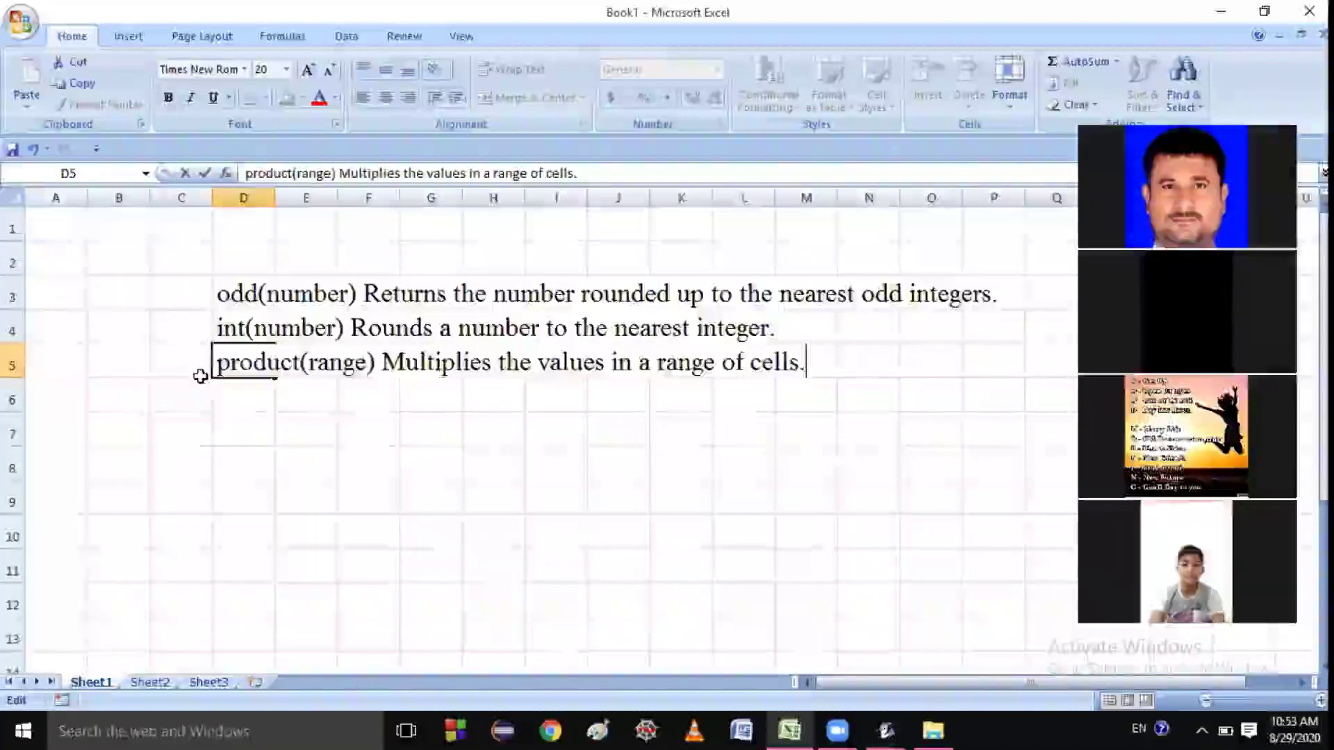
Enter the sample values 12, 34 and 45 in cells F7 to F9 below the function descriptions
click(361, 513)
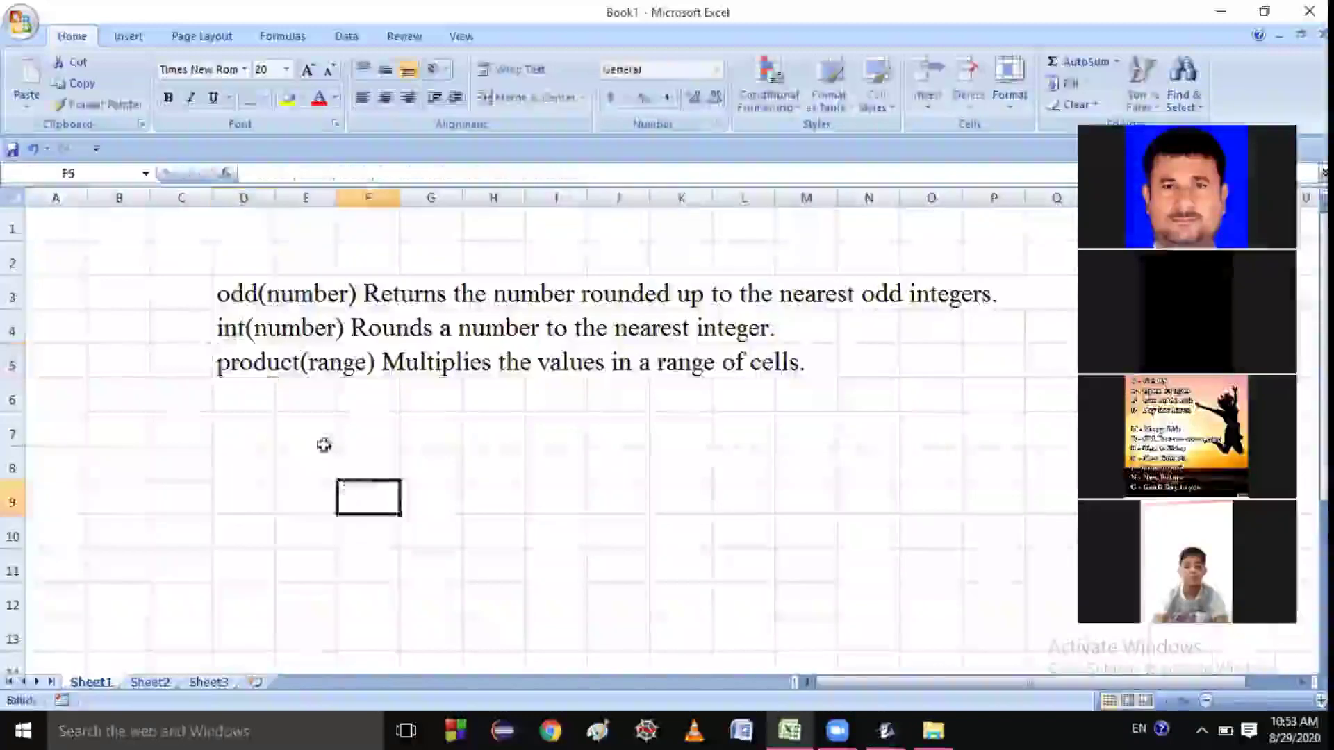
click(299, 361)
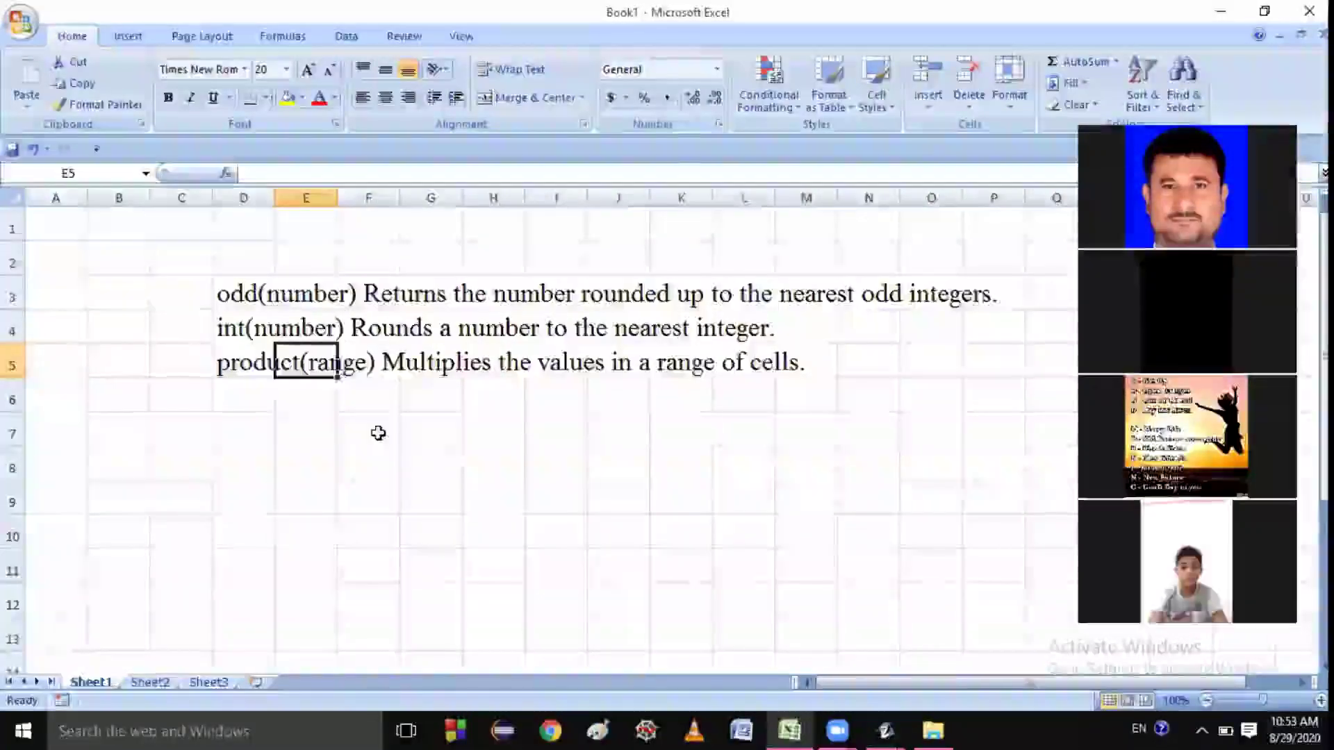
click(378, 432)
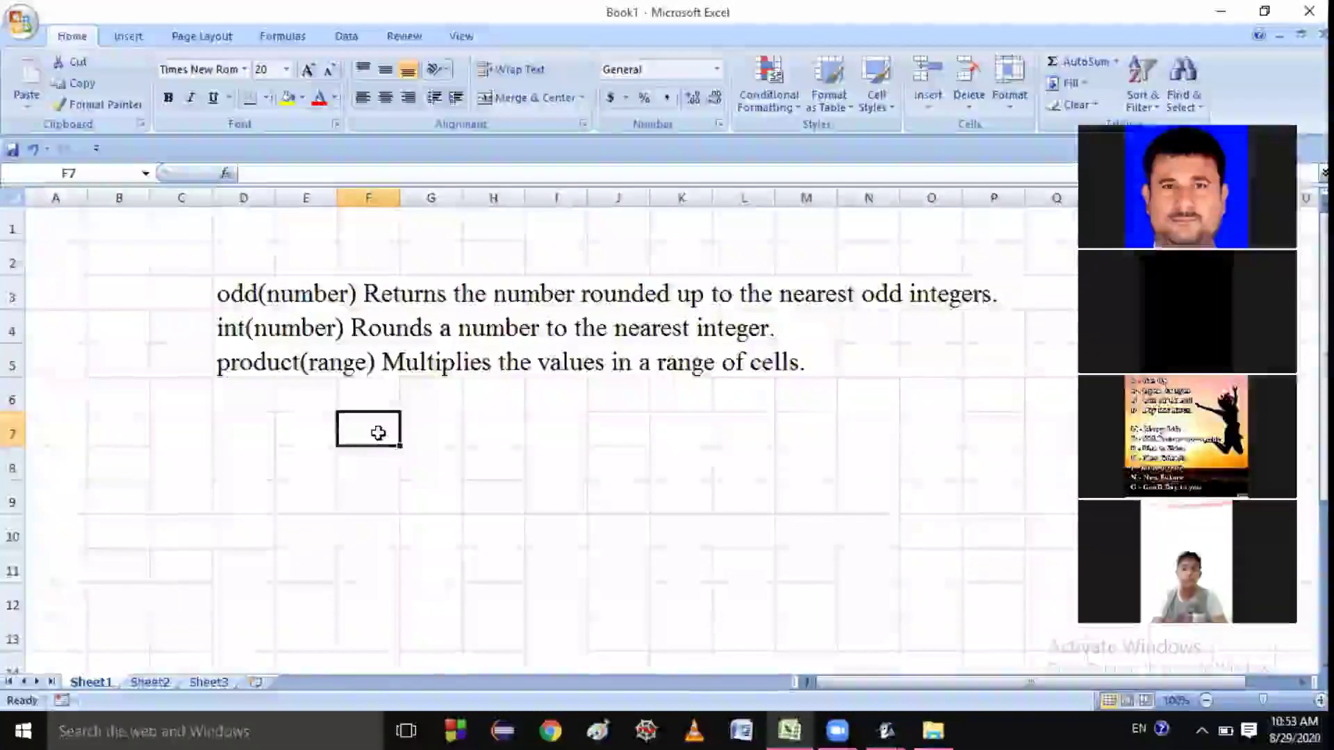
text(12)
key(Return)
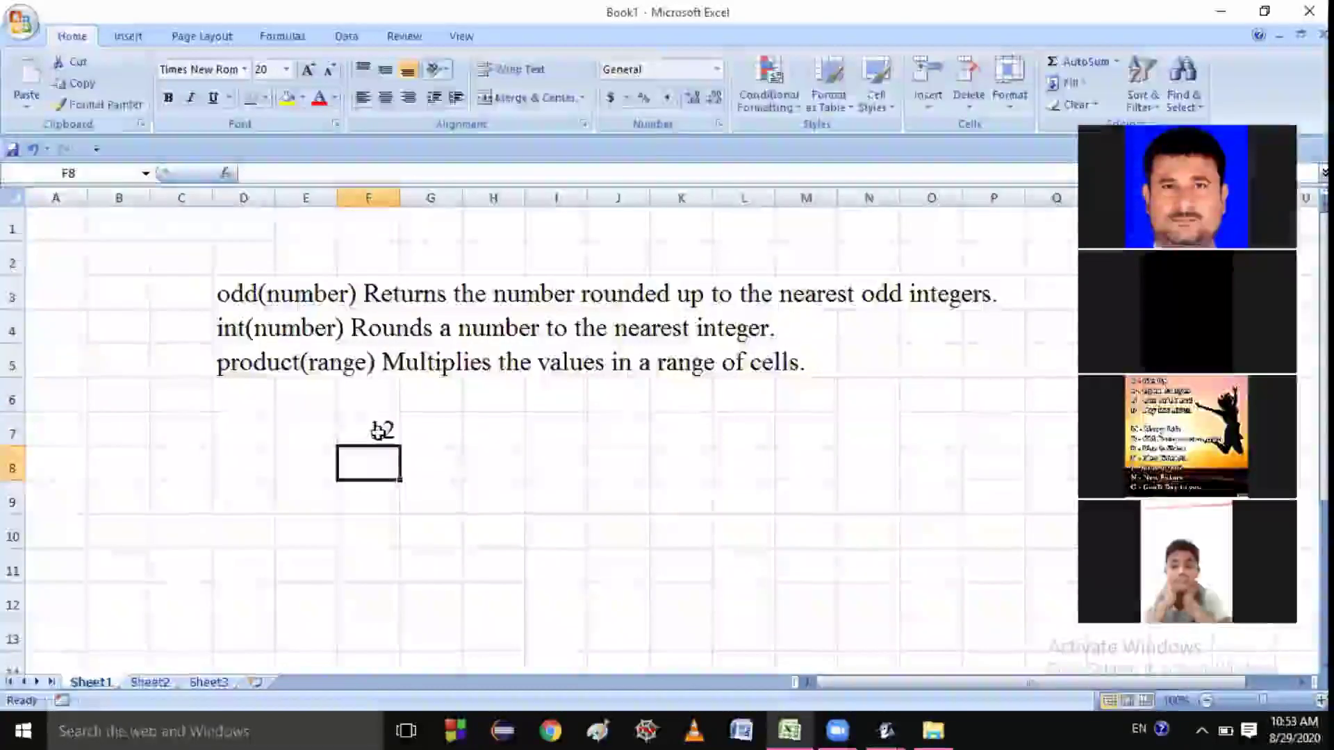
text(45)
key(Return)
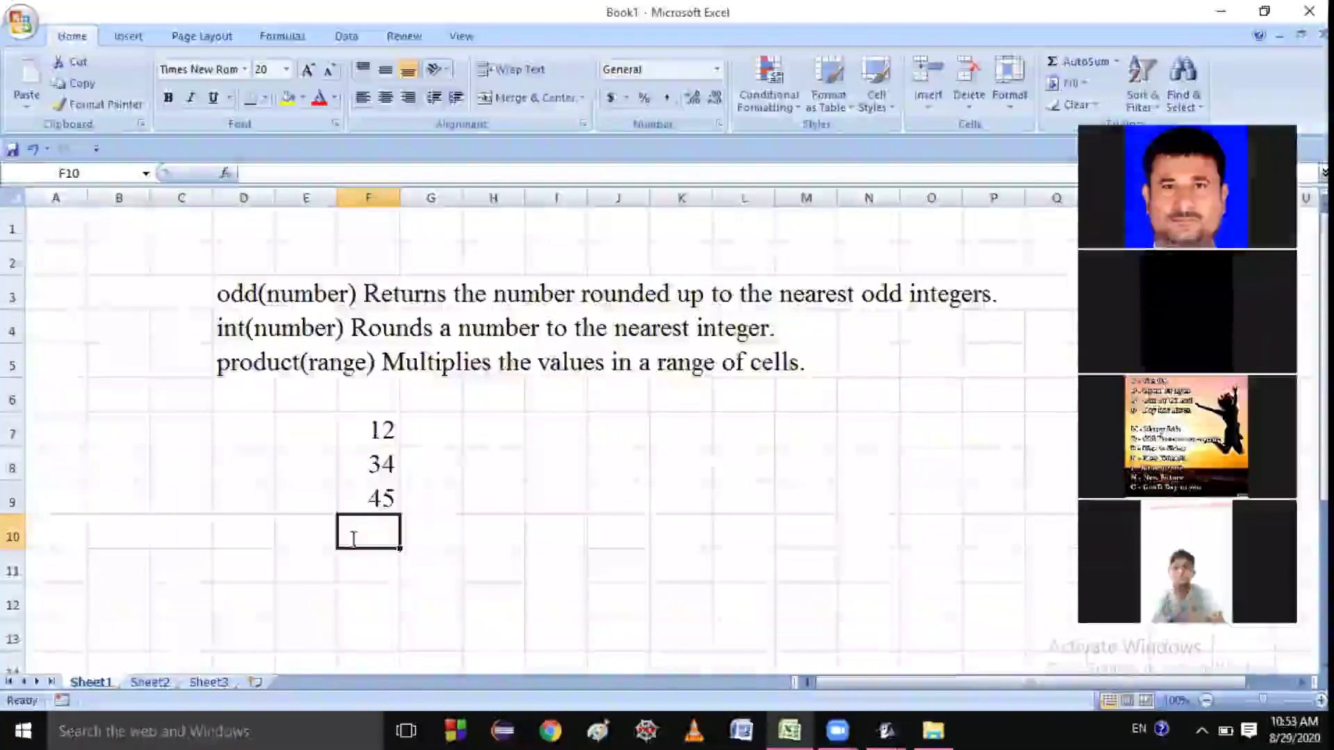
Multiply the sample values in F7:F9 with a PRODUCT formula in cell F10
text(=p)
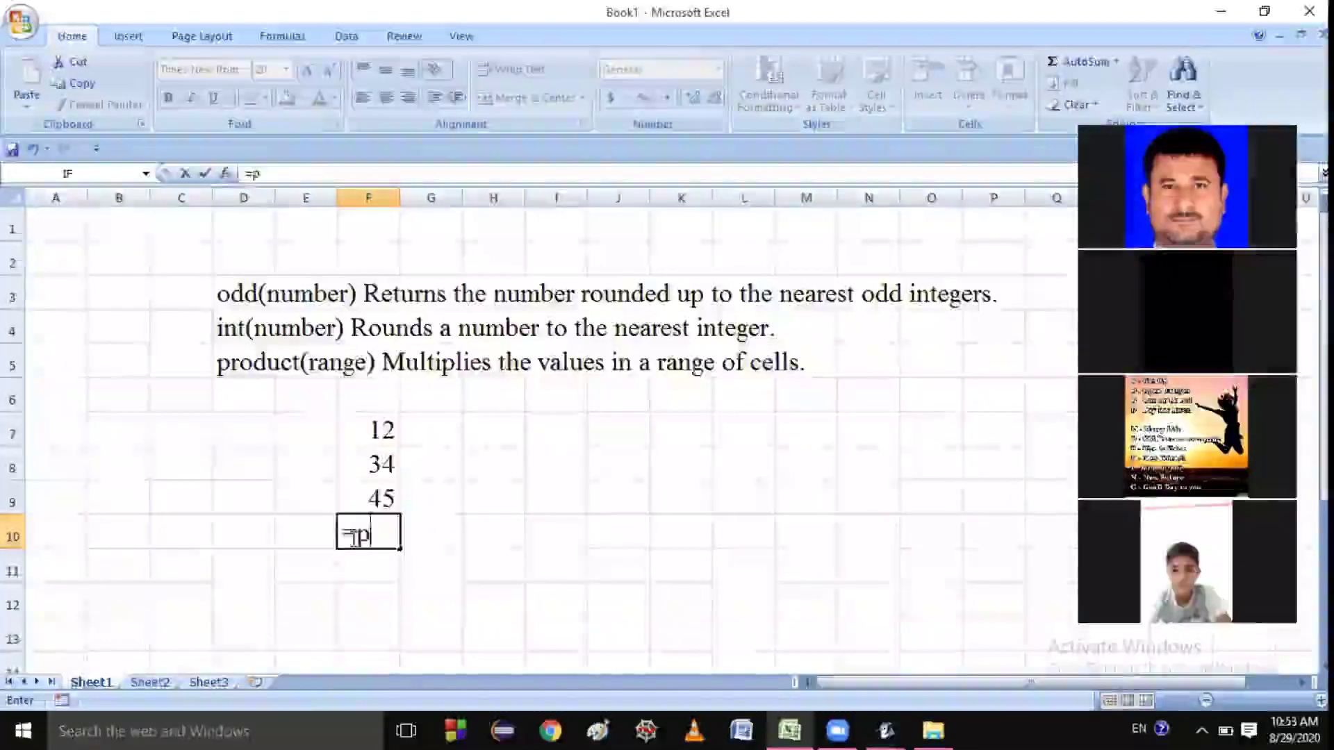
text(rodu)
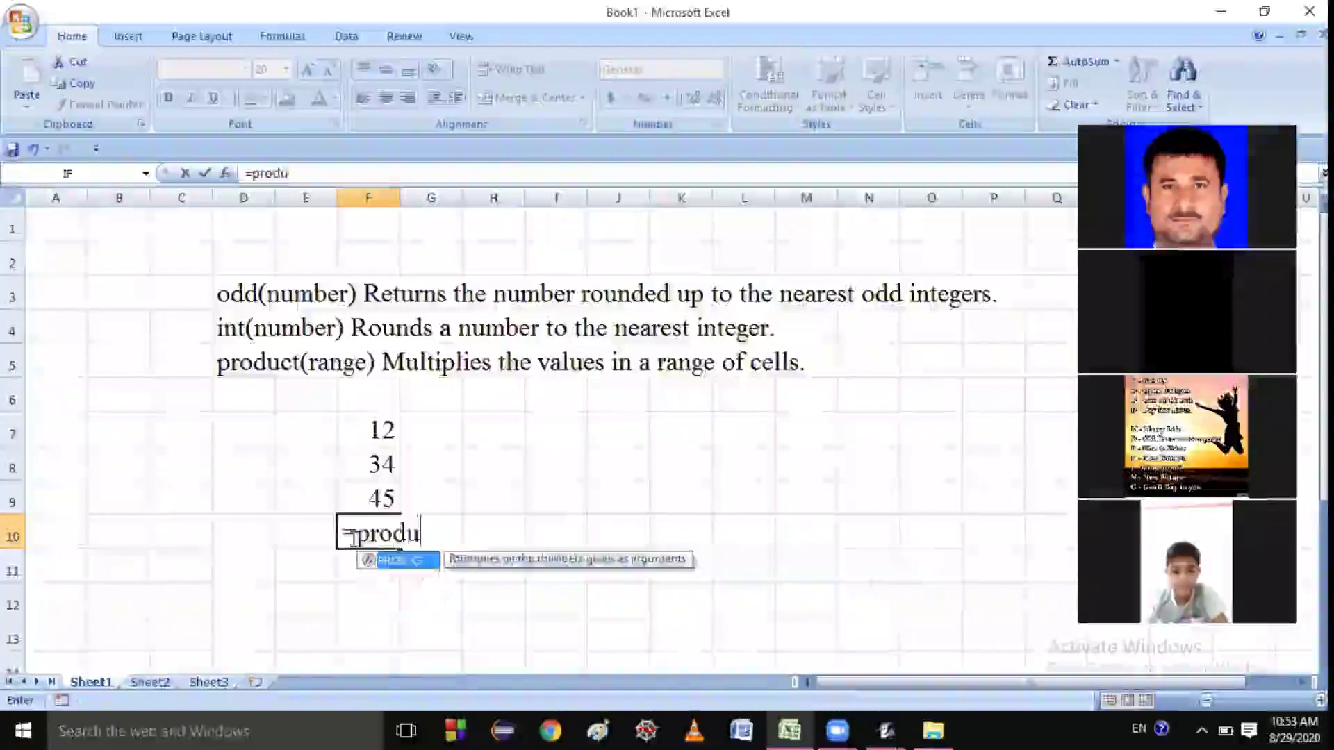
text(cy)
key(BackSpace)
text(t)
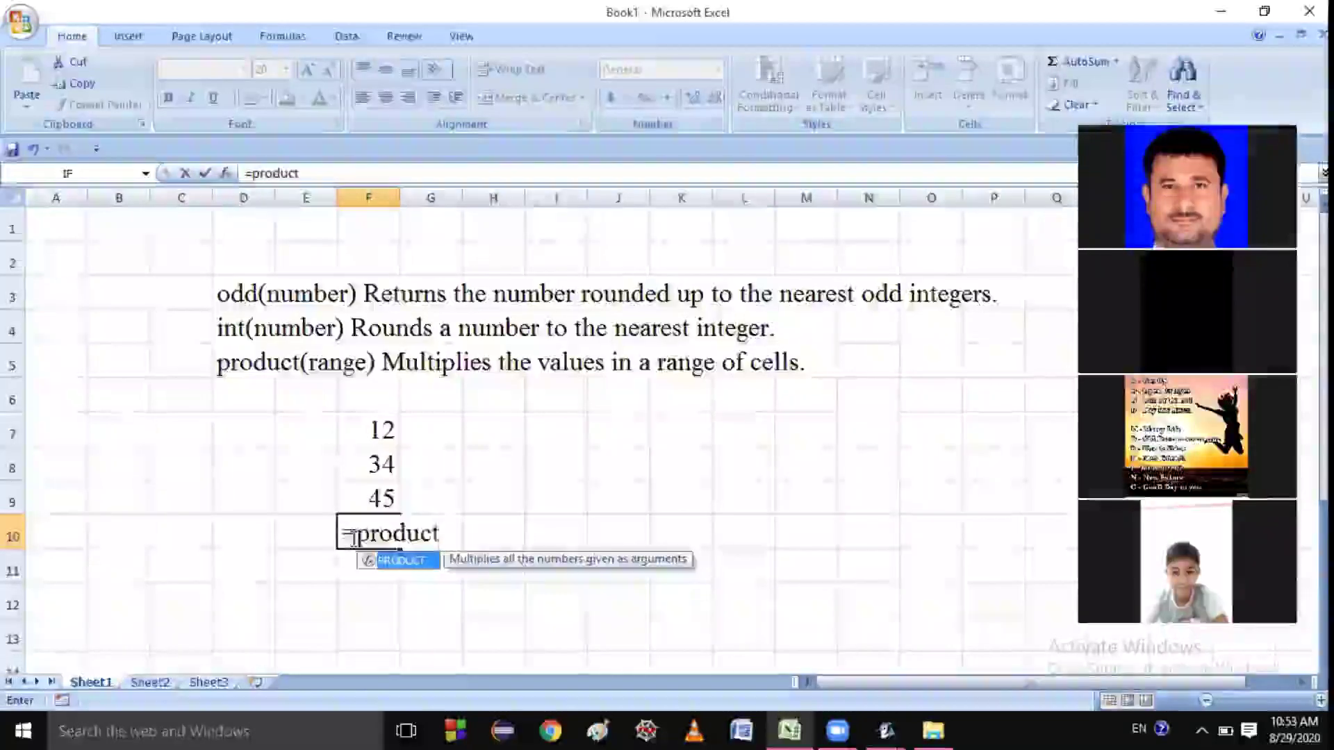
text(()
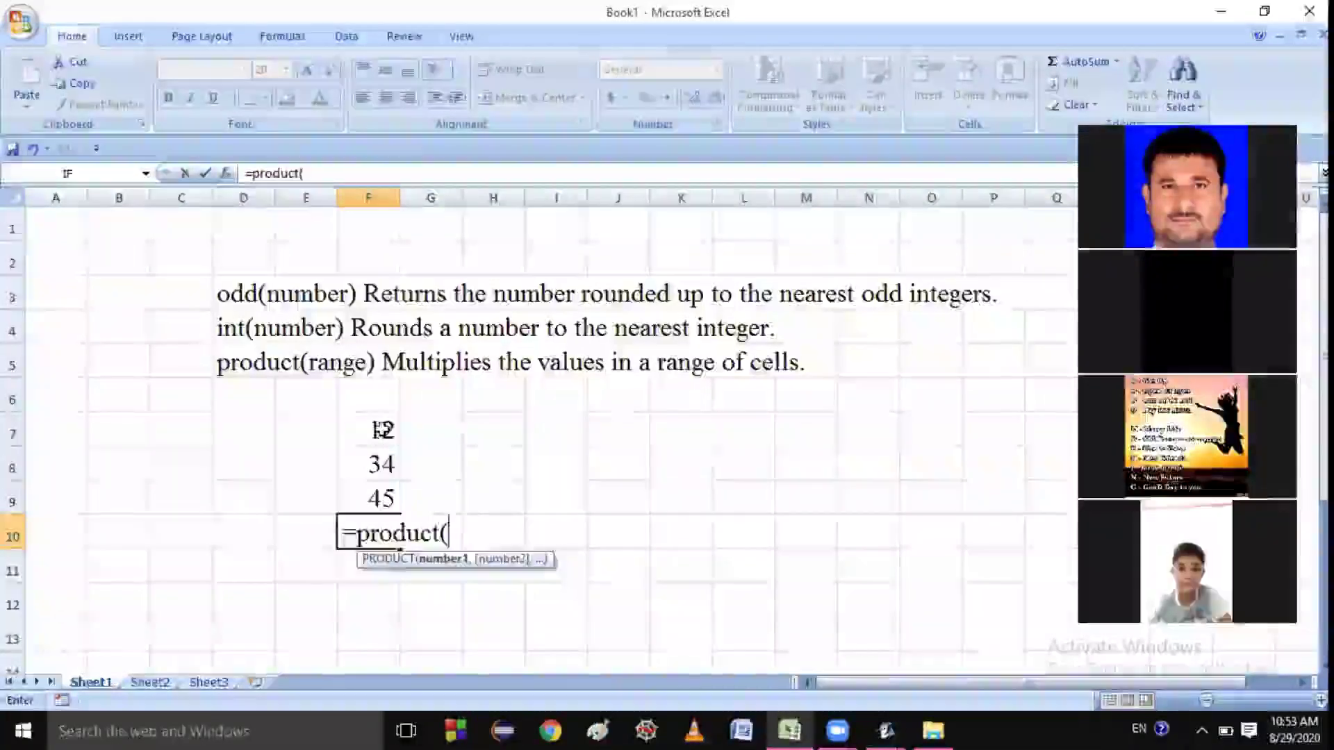
key(F8)
click(386, 500)
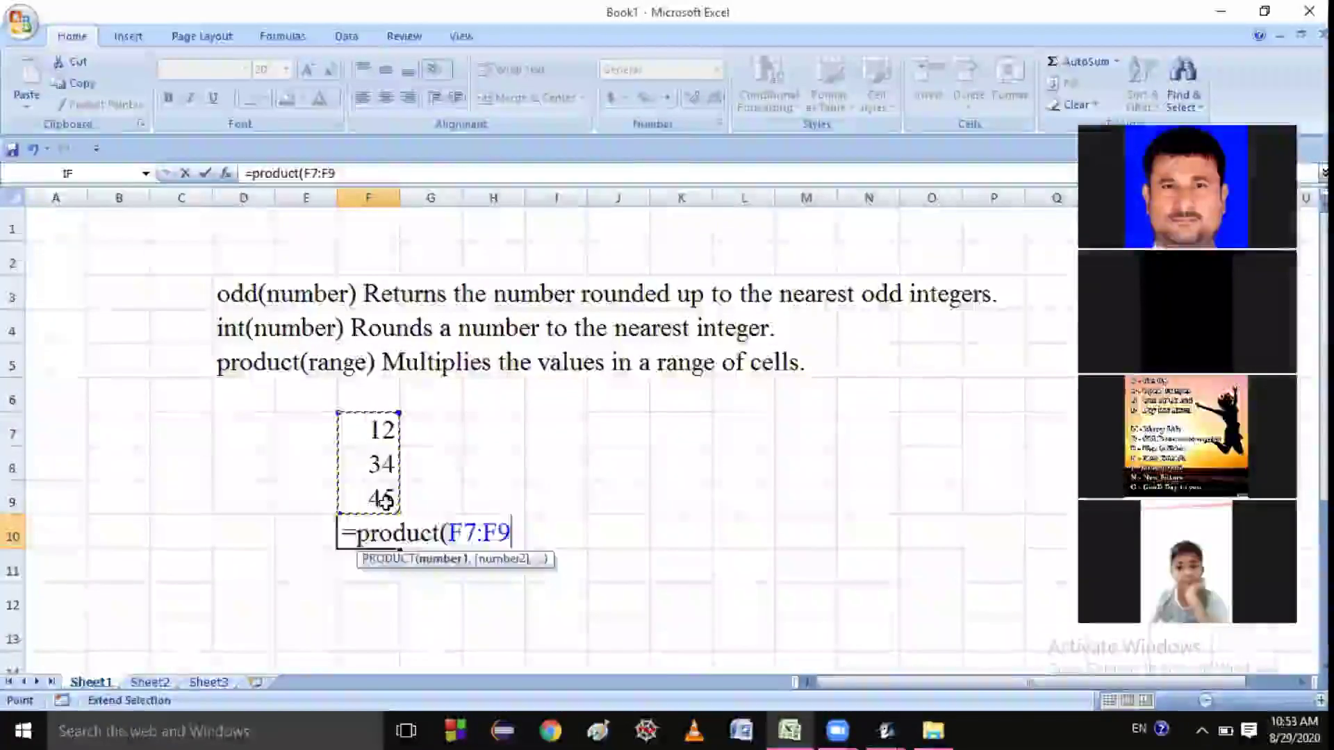
text())
key(Return)
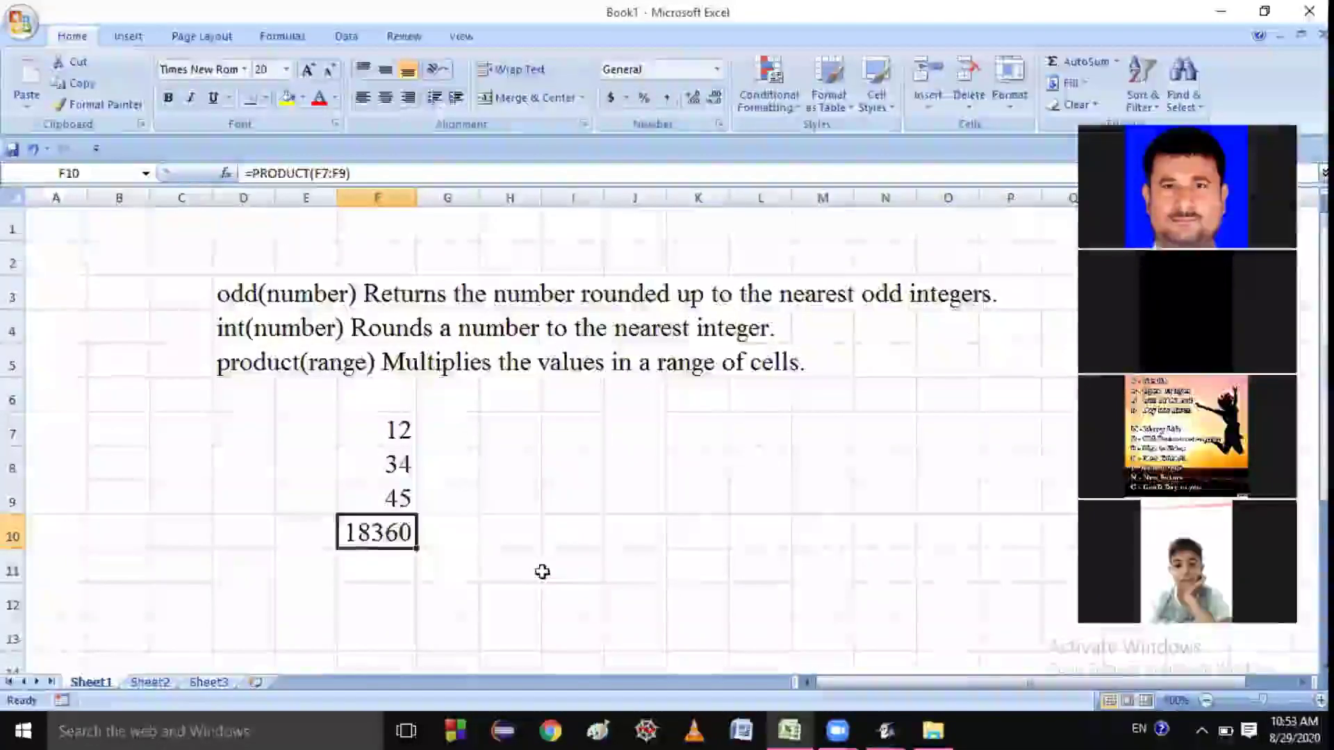
Clear the PRODUCT formula in F10 and the sample values in F9, F8 and F7
key(BackSpace)
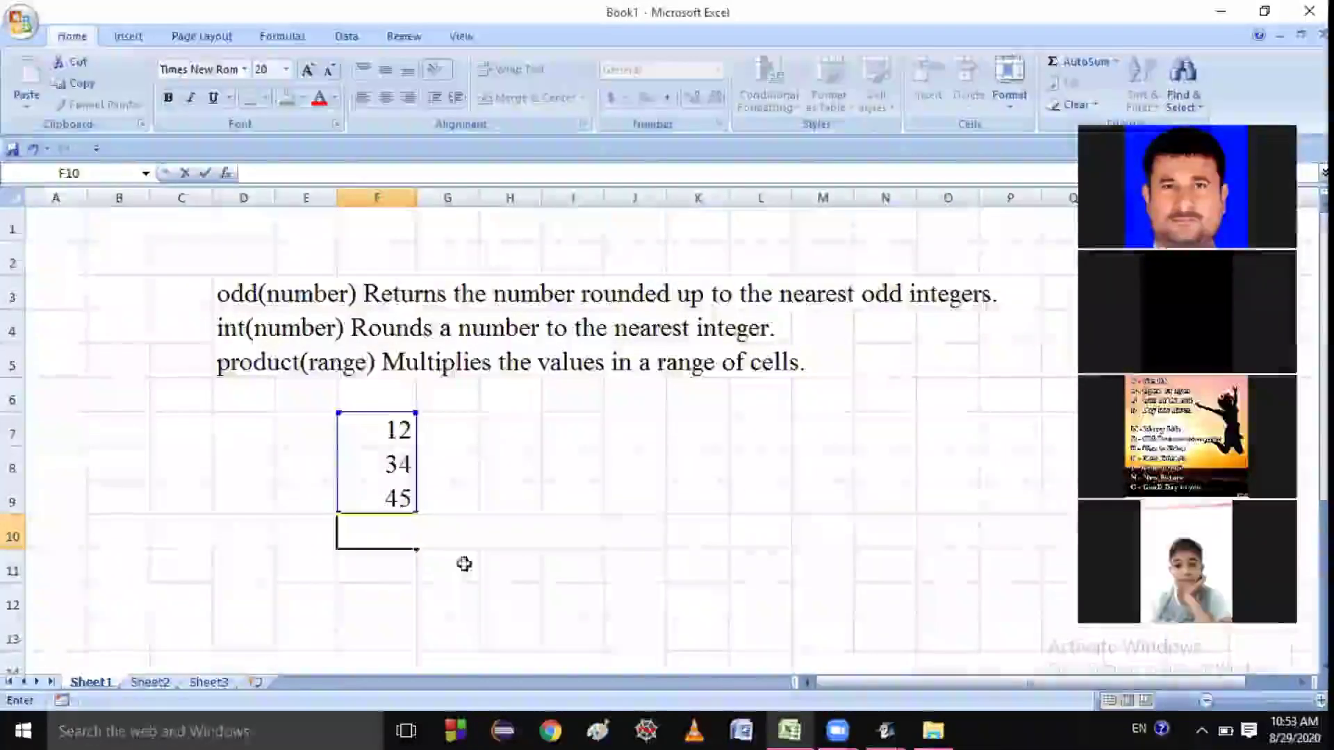
click(402, 498)
key(BackSpace)
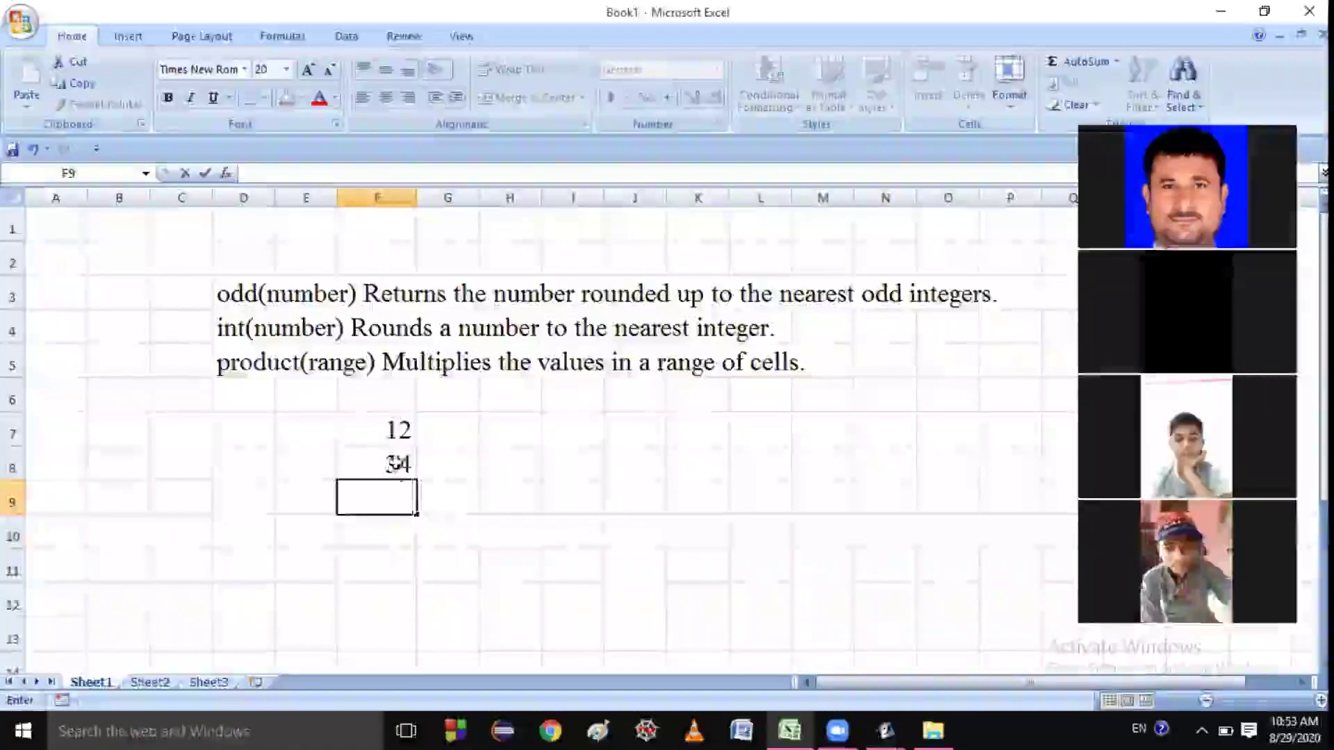
click(397, 463)
key(BackSpace)
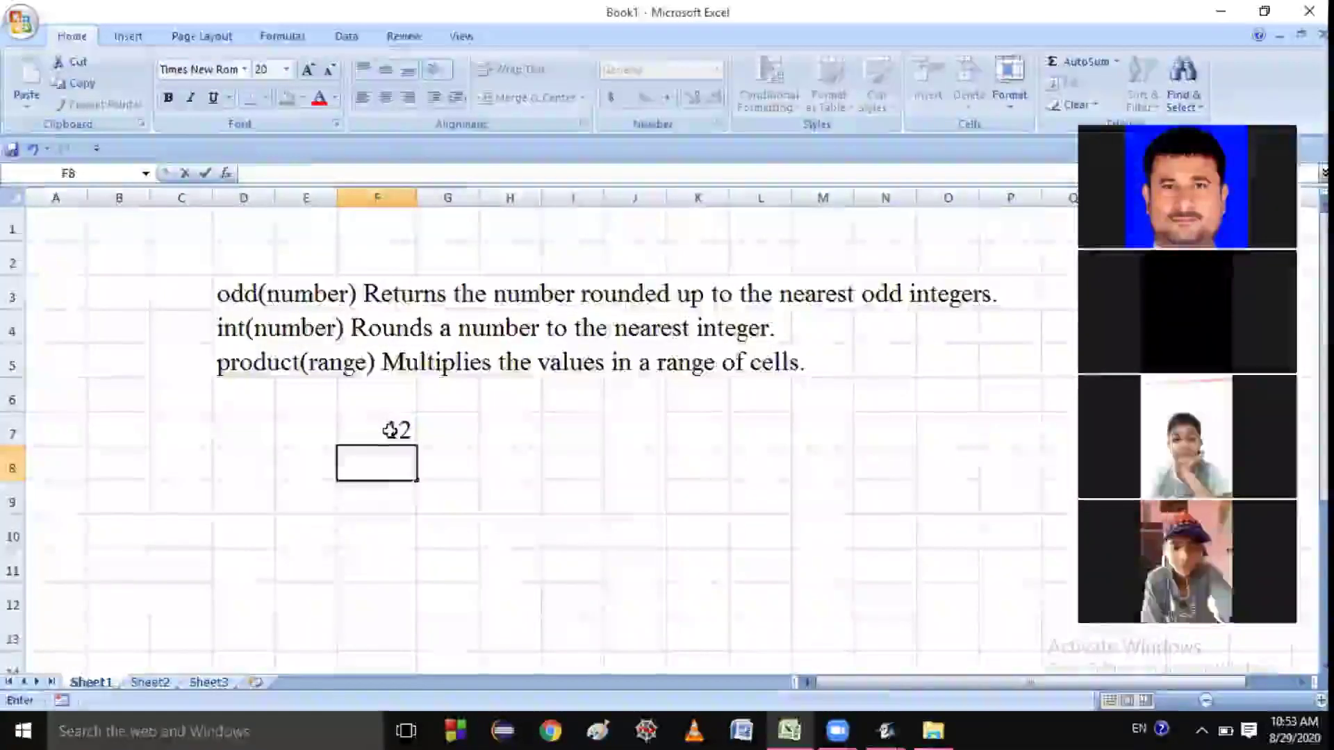
click(391, 429)
key(BackSpace)
click(610, 548)
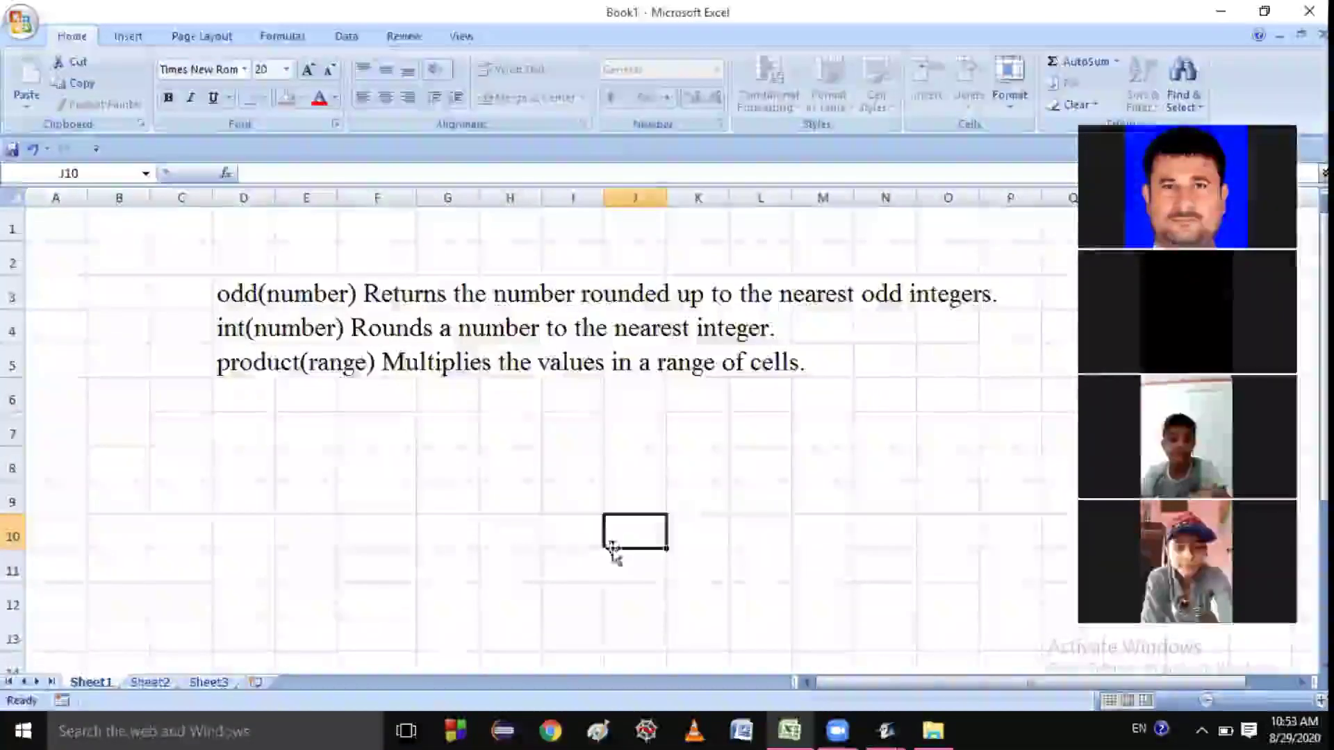
Undo the clearing, the PRODUCT formula and the sample value entries in column F
key(ctrl+z)
key(ctrl+z)
key(ctrl+z)
key(ctrl+z)
key(ctrl+z)
key(ctrl+z)
key(ctrl+z)
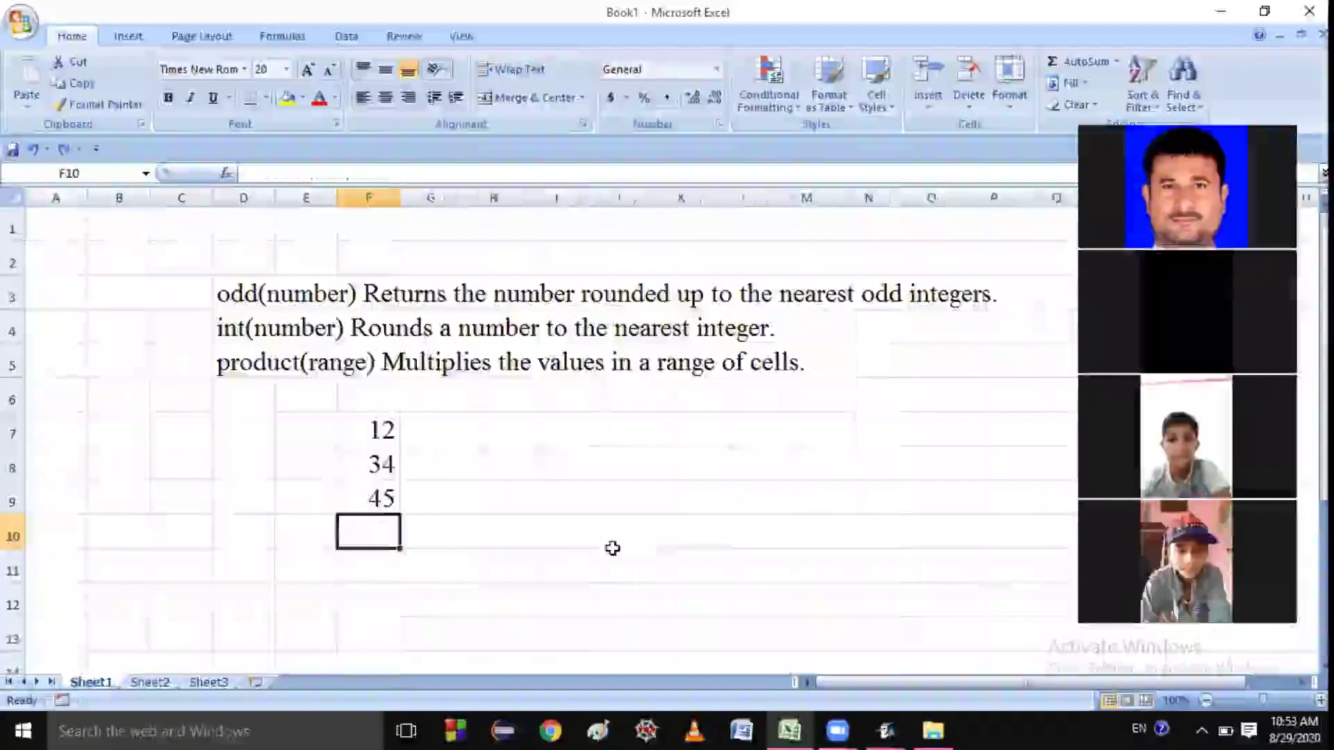
key(ctrl+z)
click(612, 548)
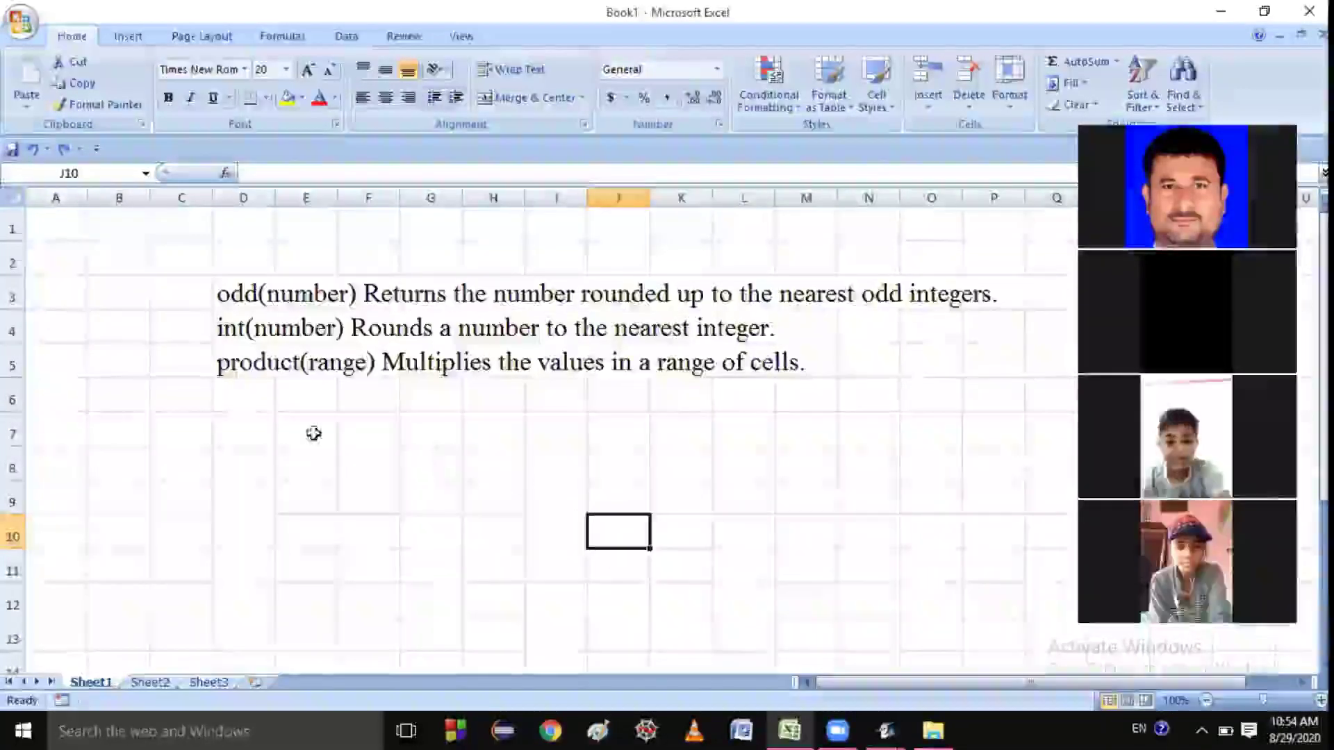
Write "round(number,num_digit)" in cell D6 below the product description
click(241, 402)
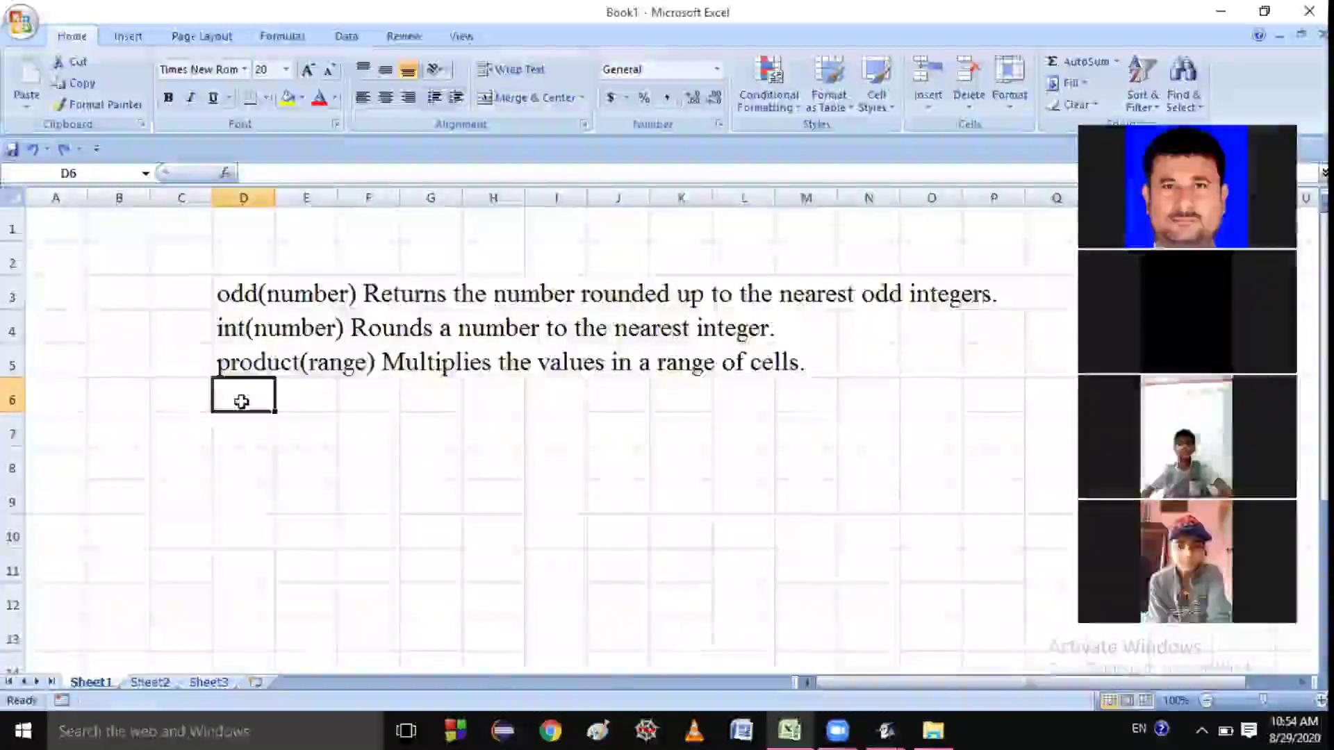
text(round)
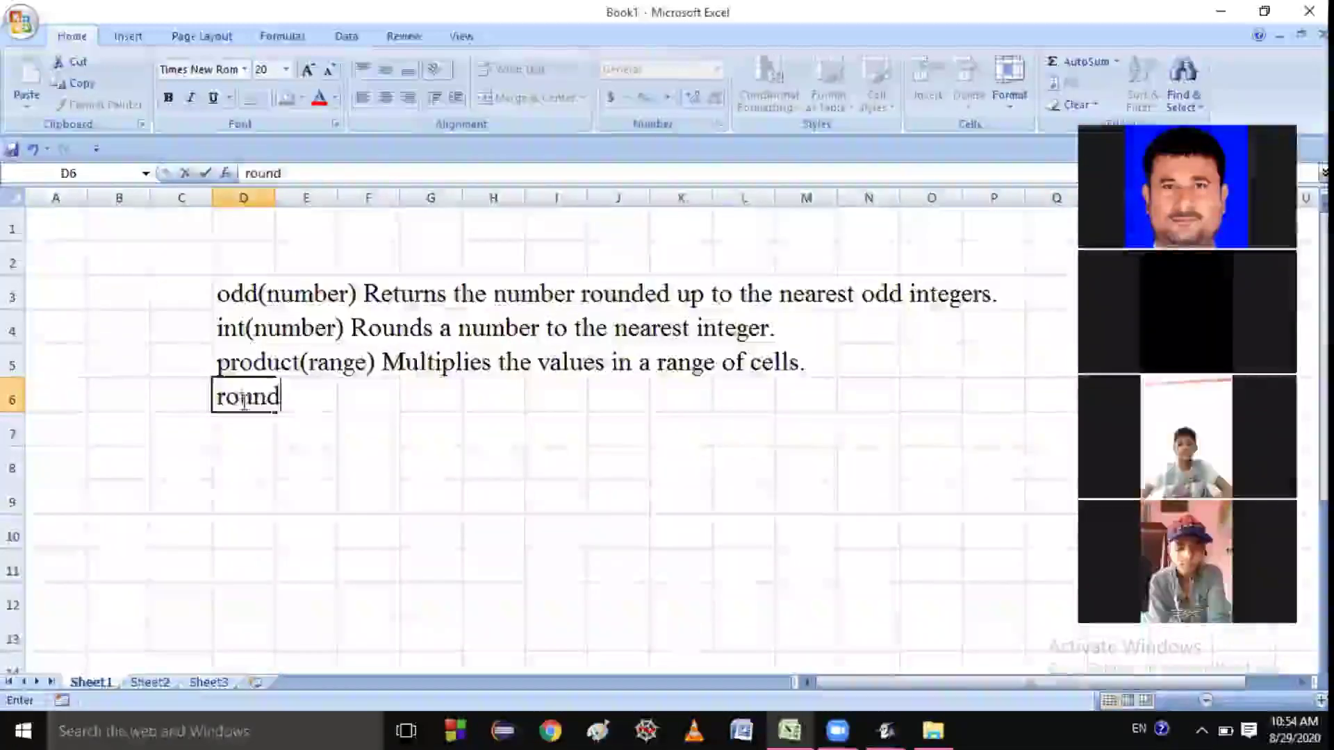
text(()
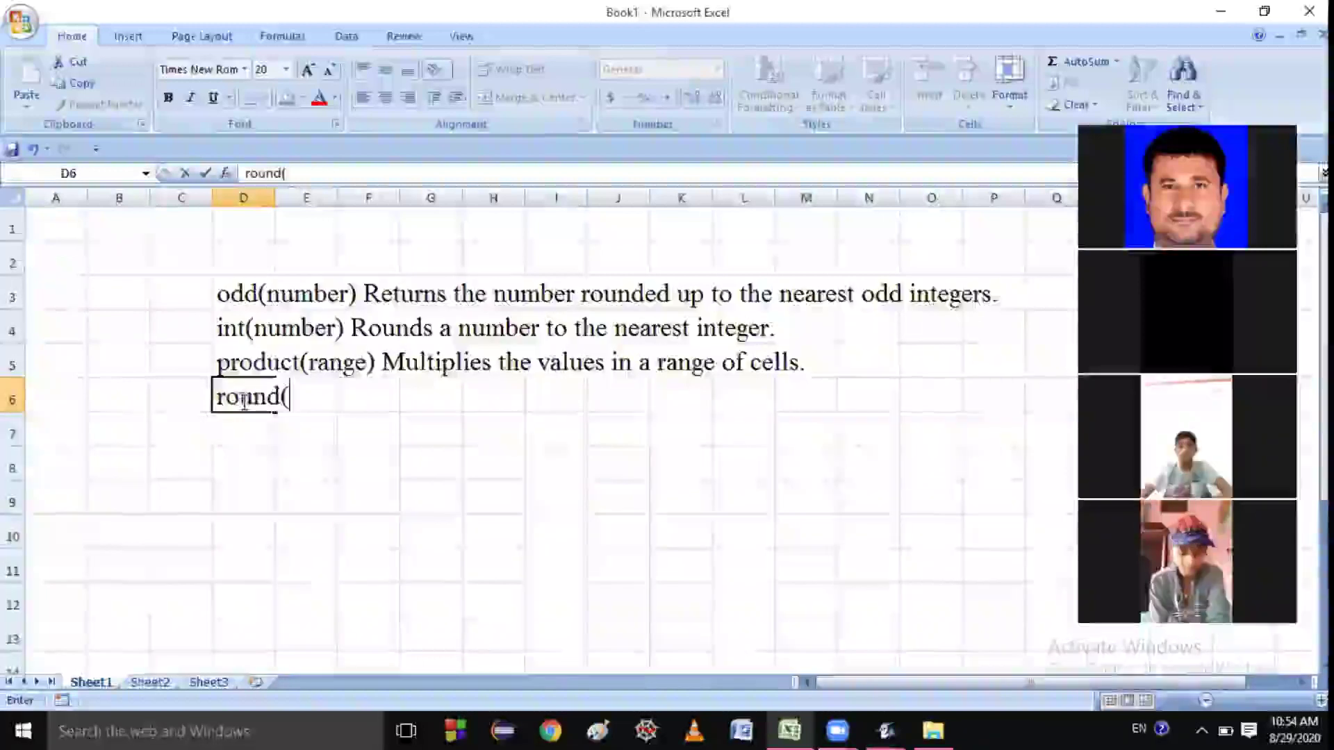
text(nu)
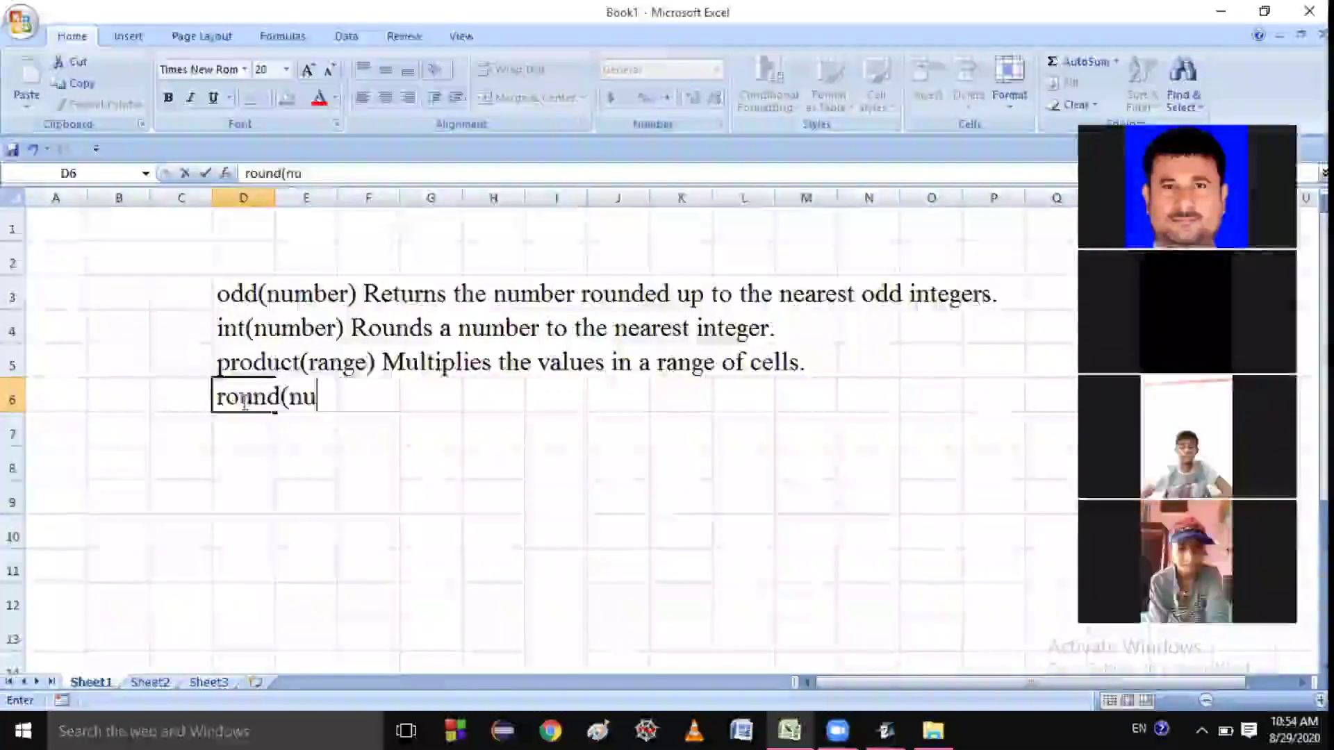
text(mber,)
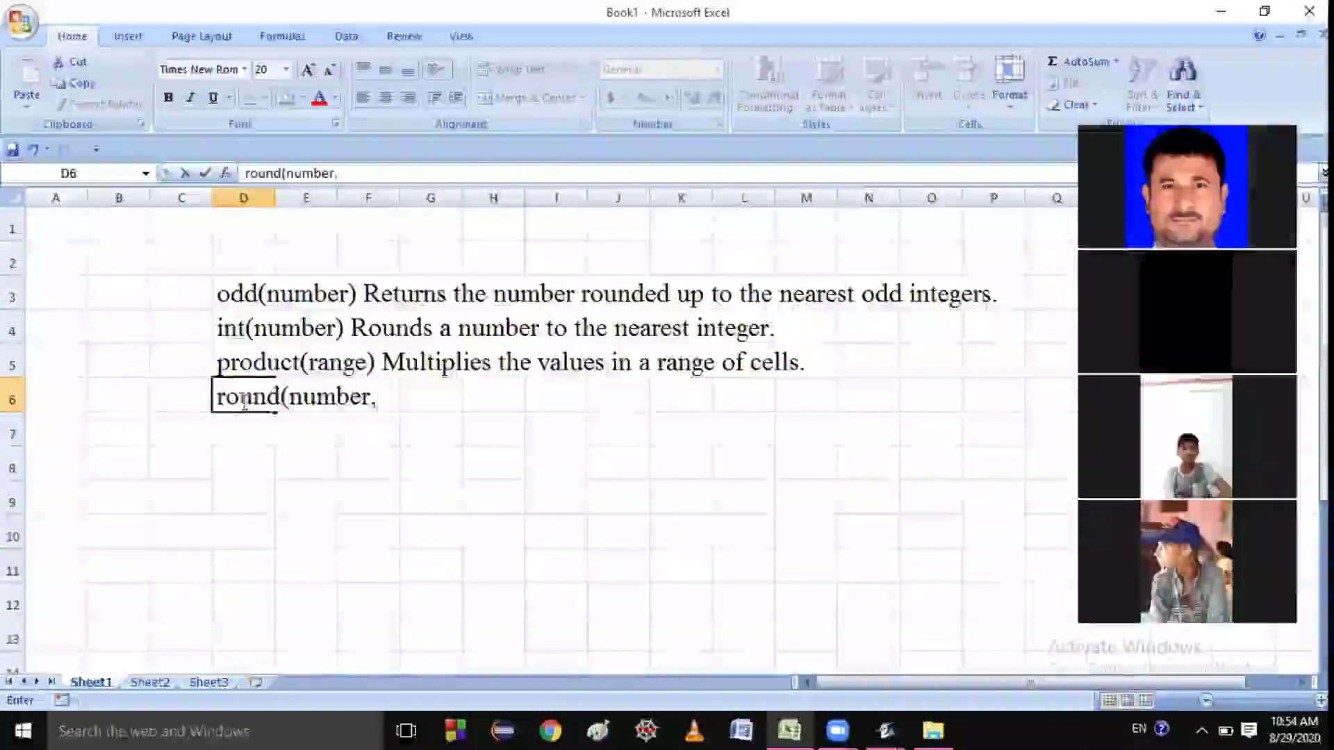
text(num_)
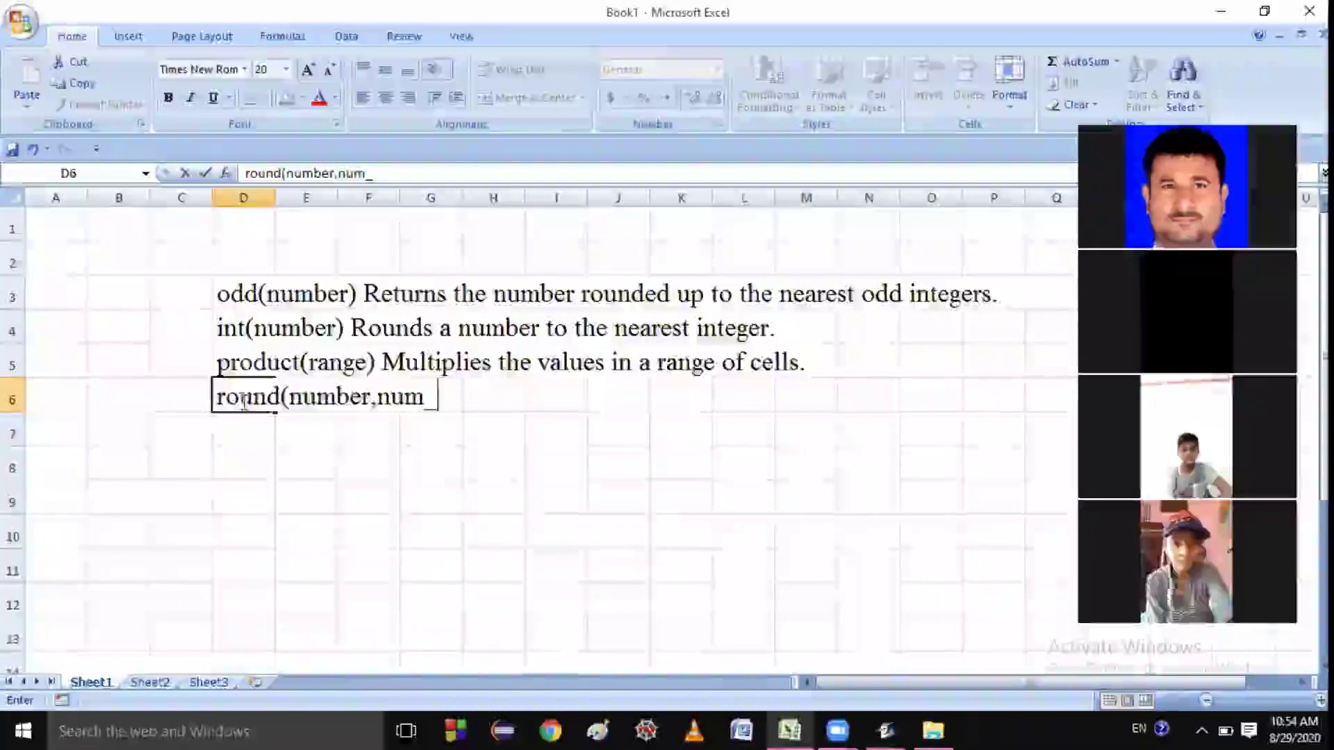
text(di)
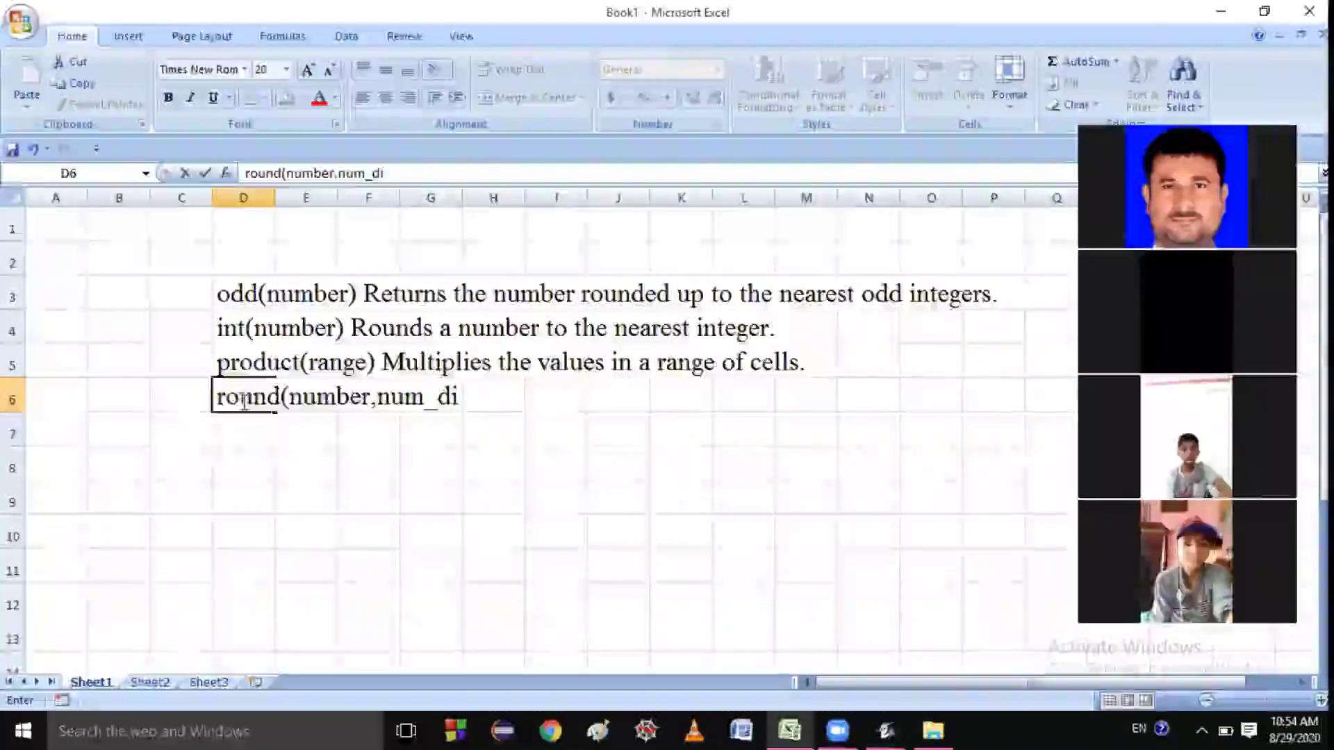
text(git))
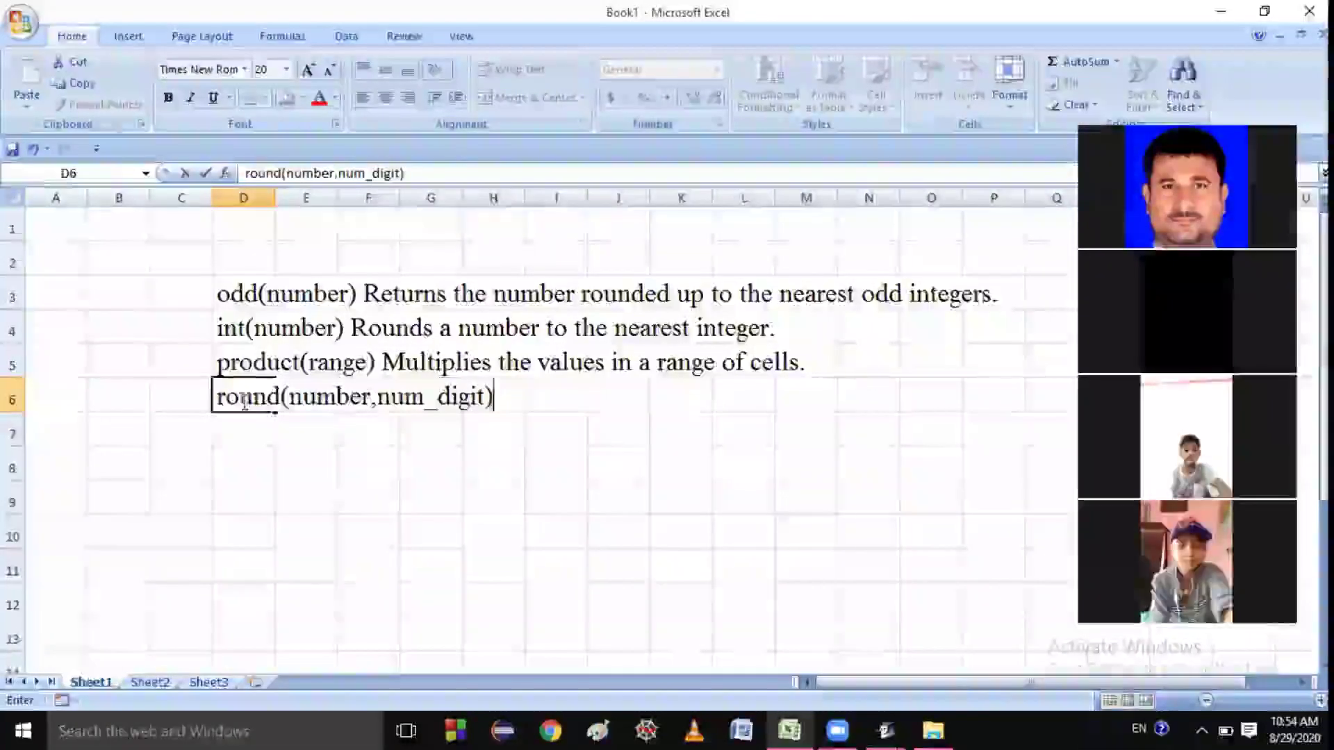
Add the description "Rounds a number to the specified digits." after round(number,num_digit) in D6
text( Ro)
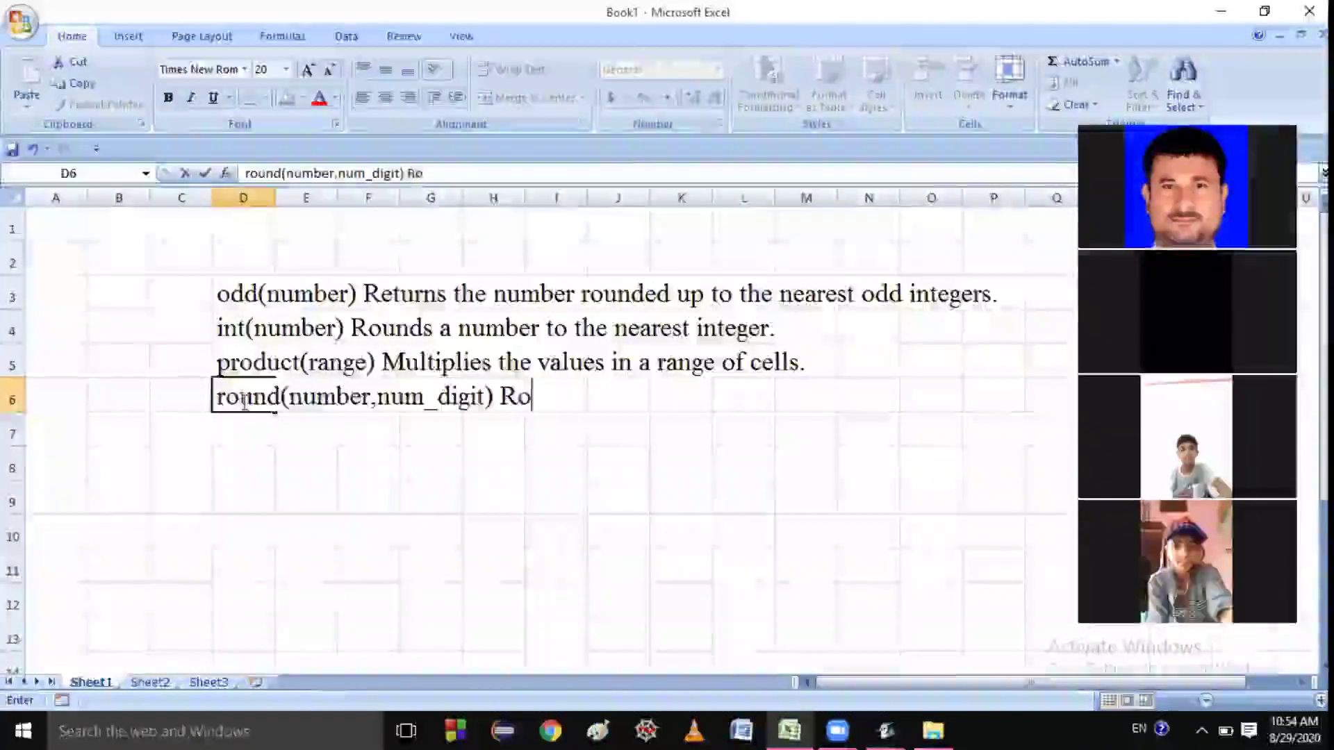
text(unds a number)
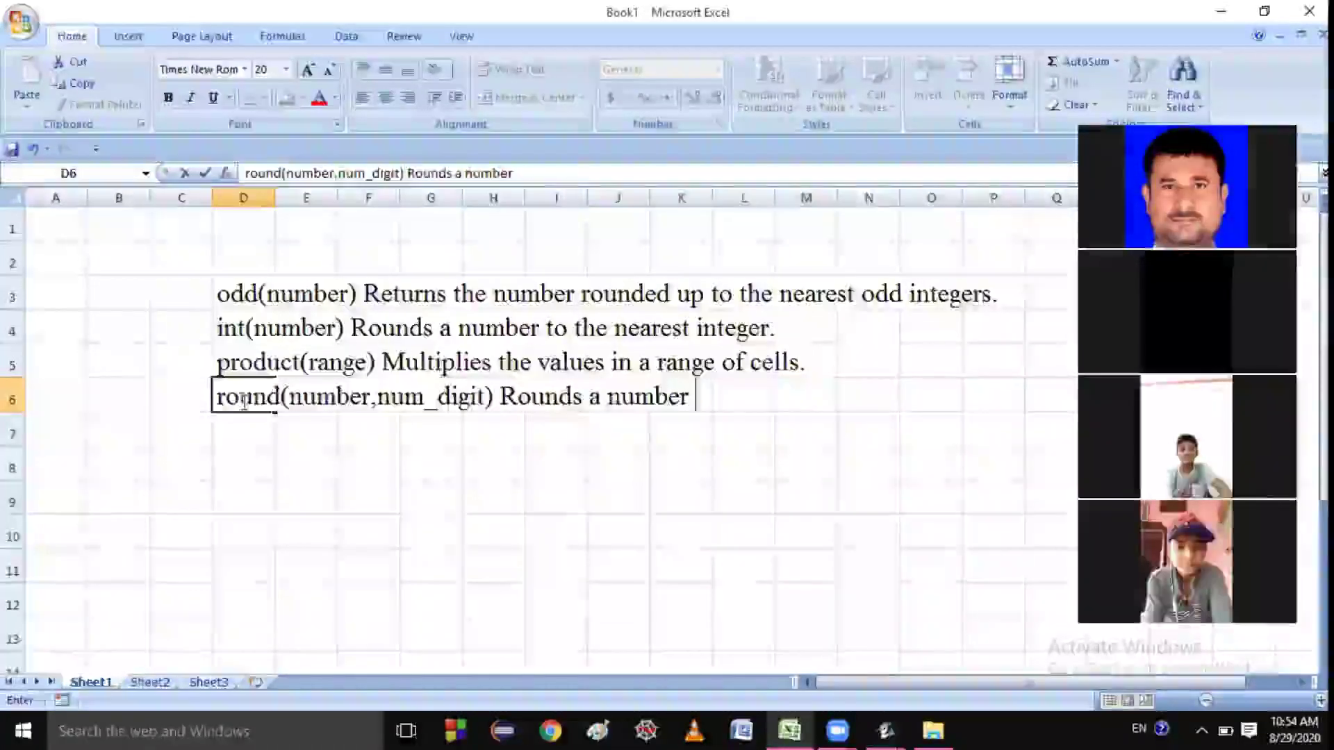
text(to the speci)
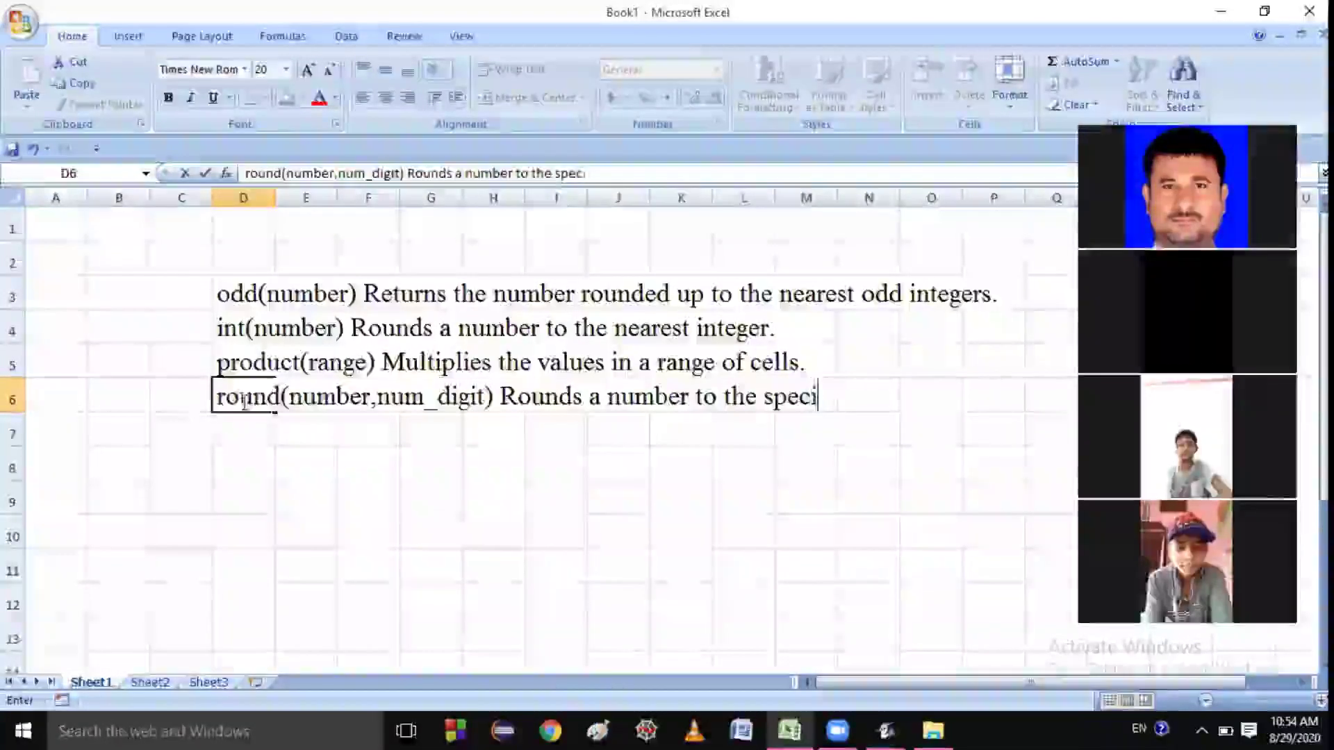
text(fied)
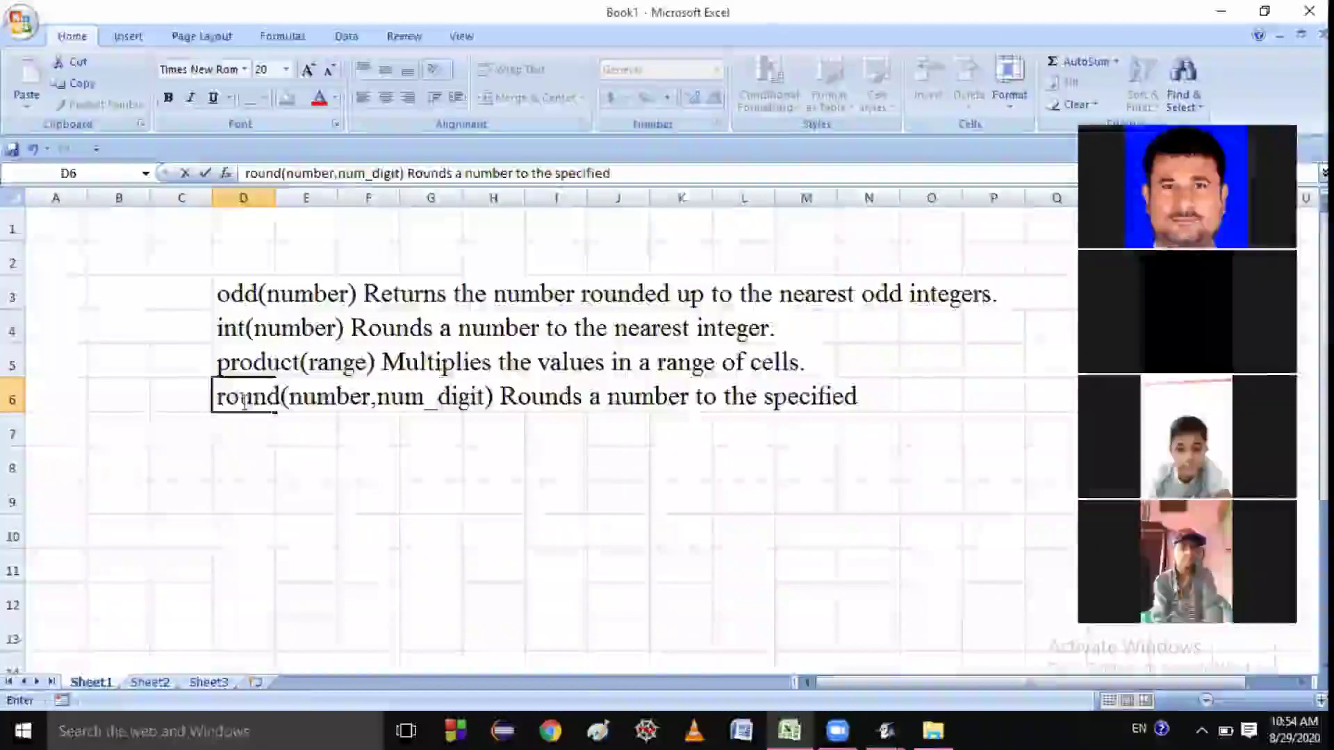
text( digits.)
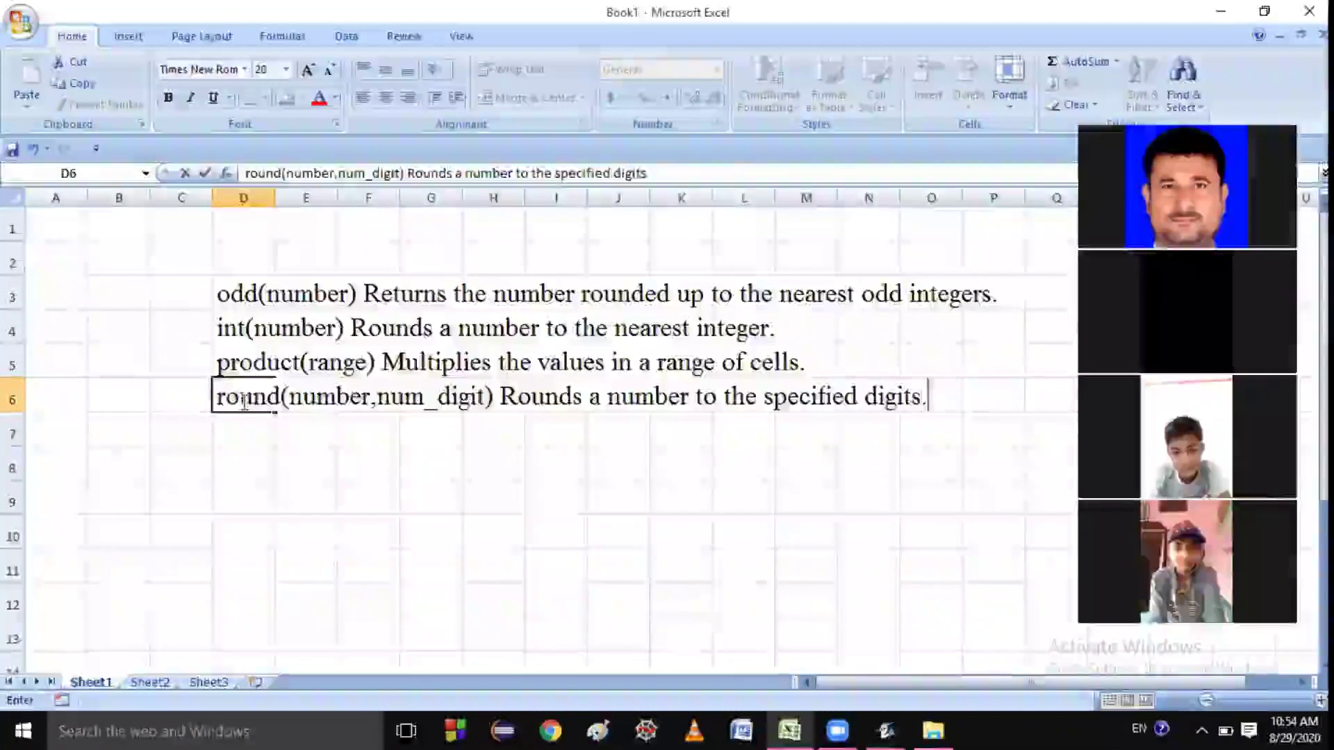
click(573, 434)
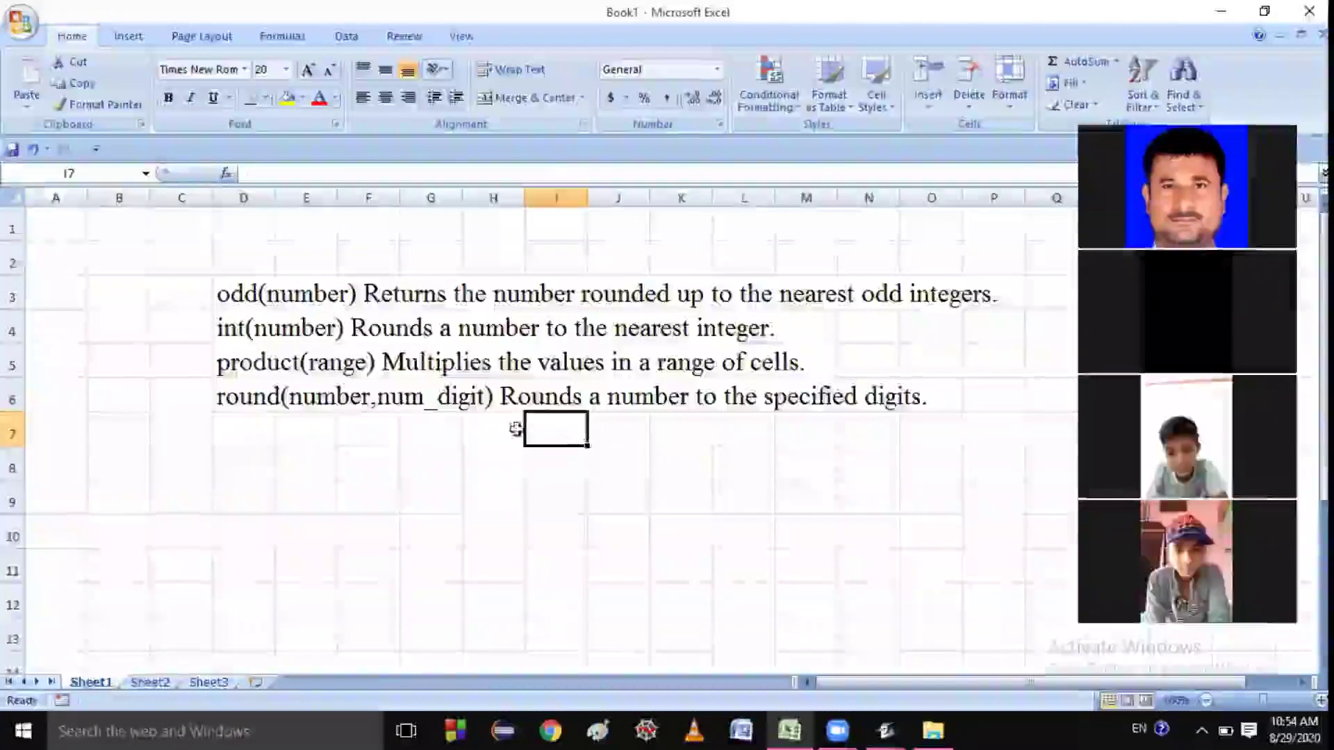
click(391, 402)
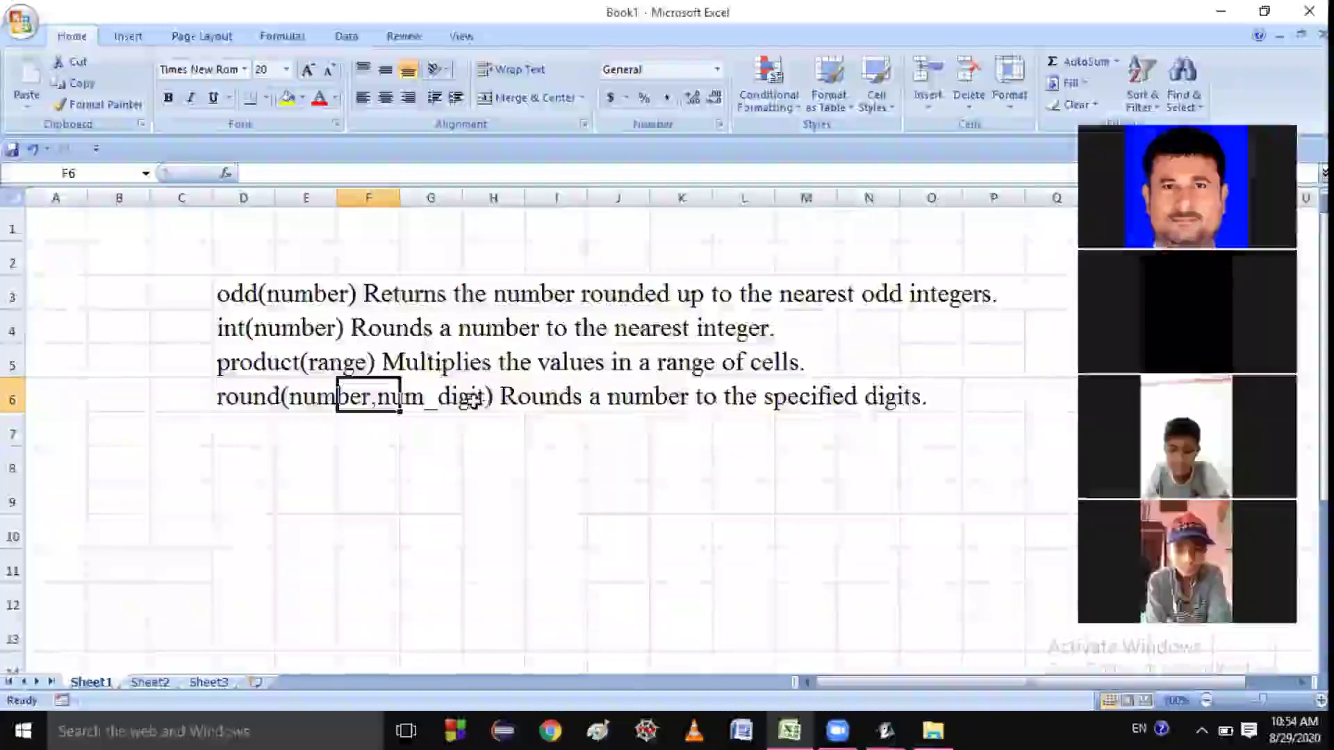
click(423, 403)
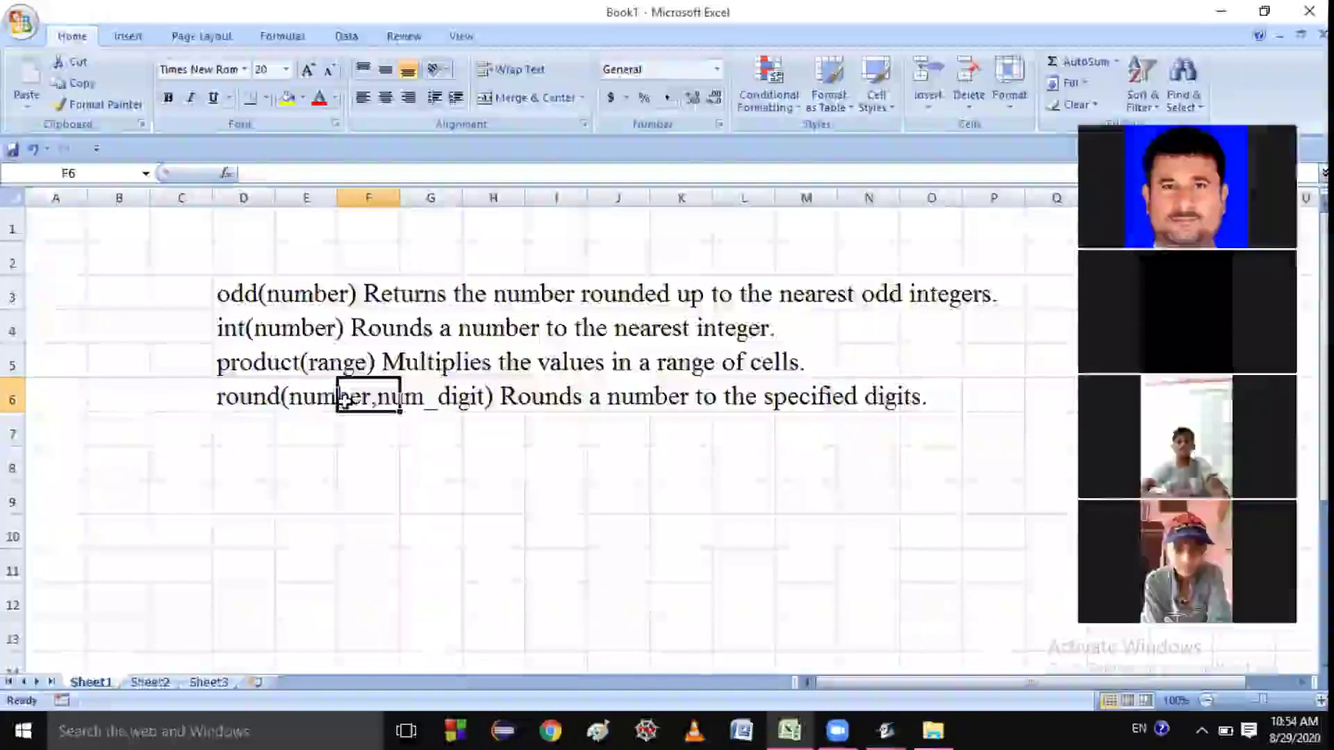
Enter the example formula =round(234.56789,2) in cell E8 and clear it again
click(336, 474)
text(=round)
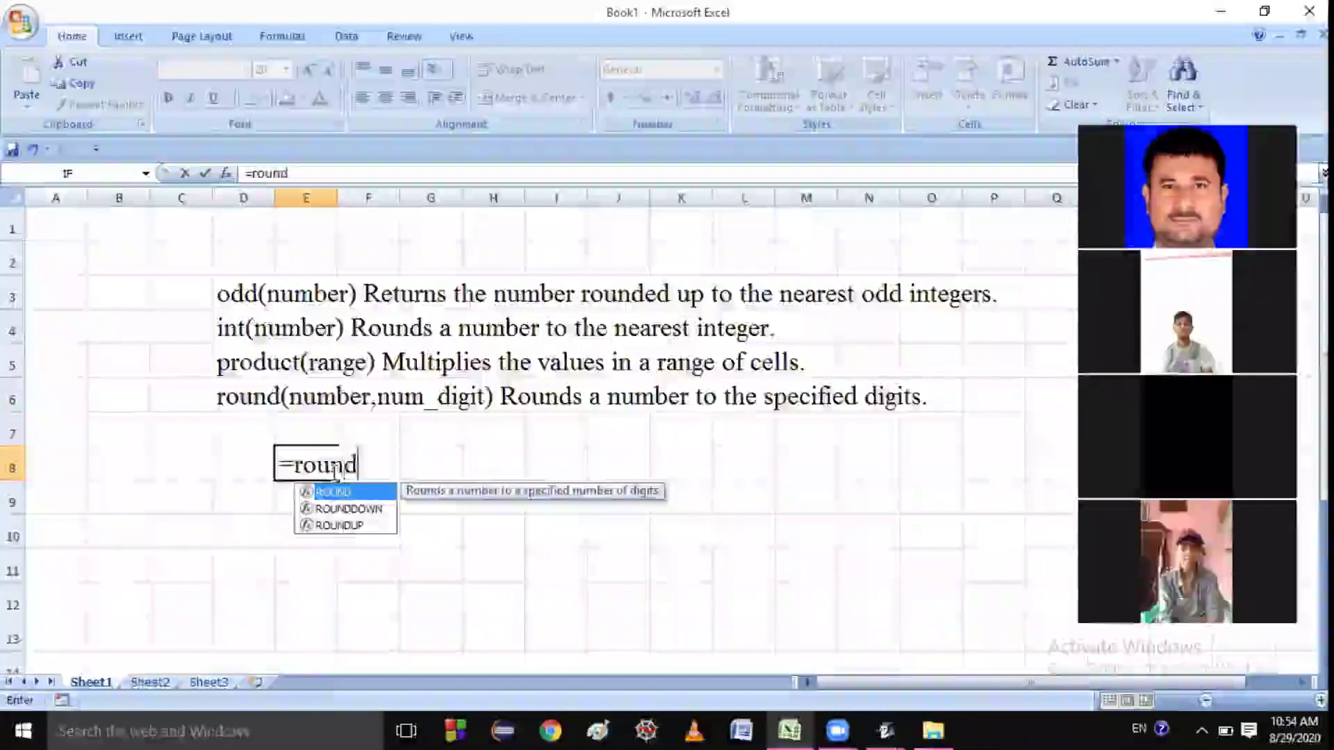
text(()
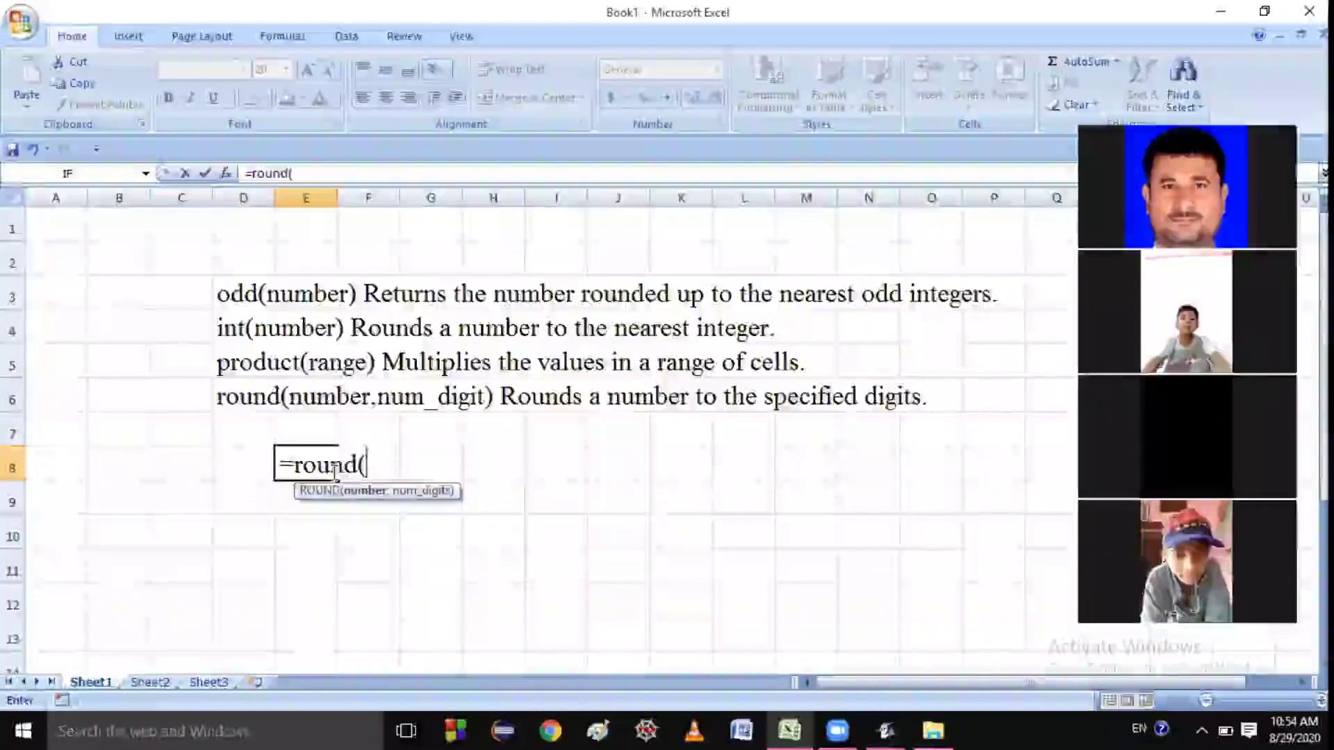
text(234.)
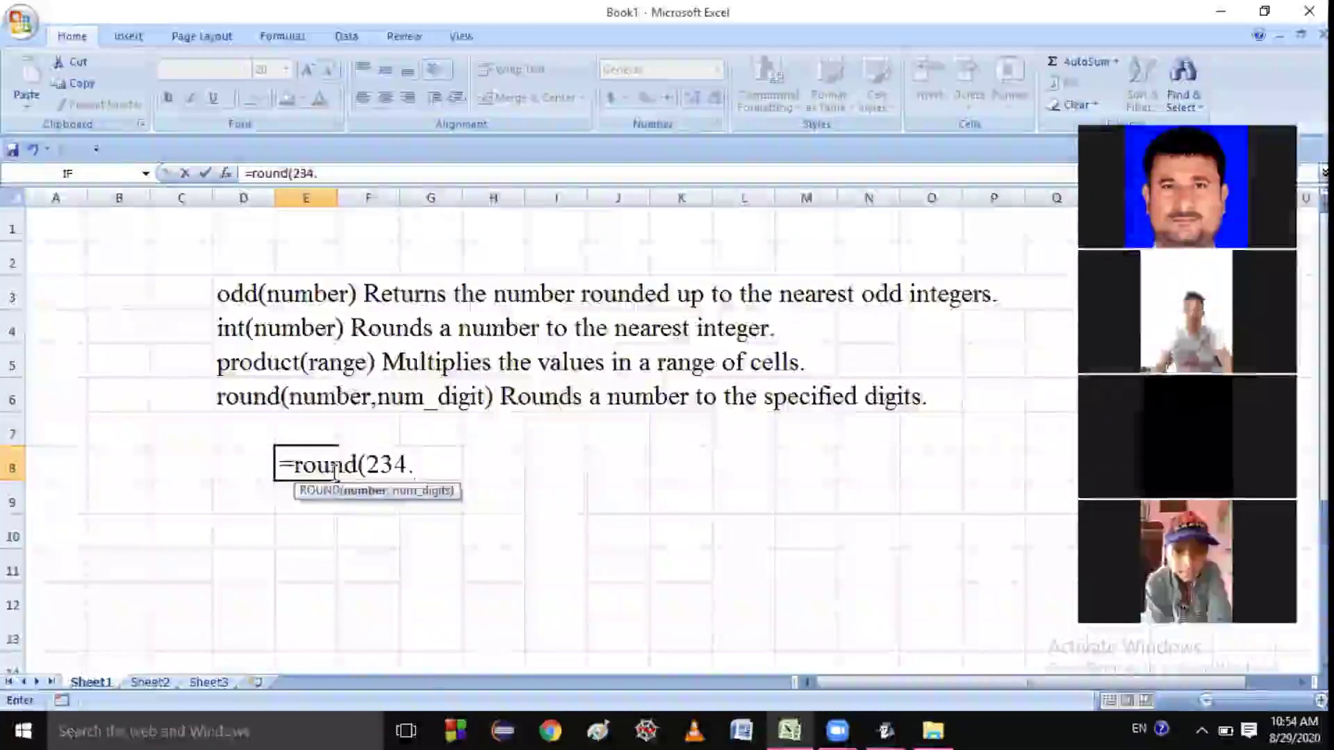
text(56789,)
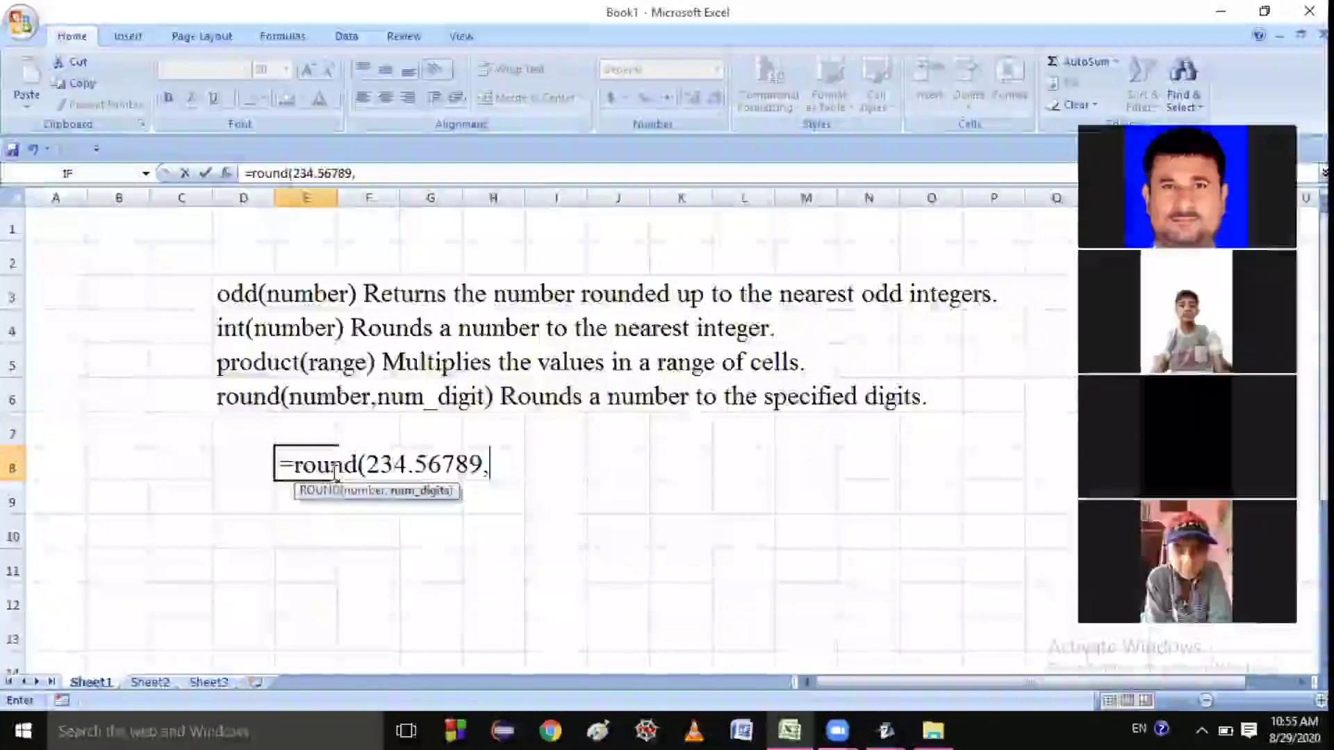
text(2))
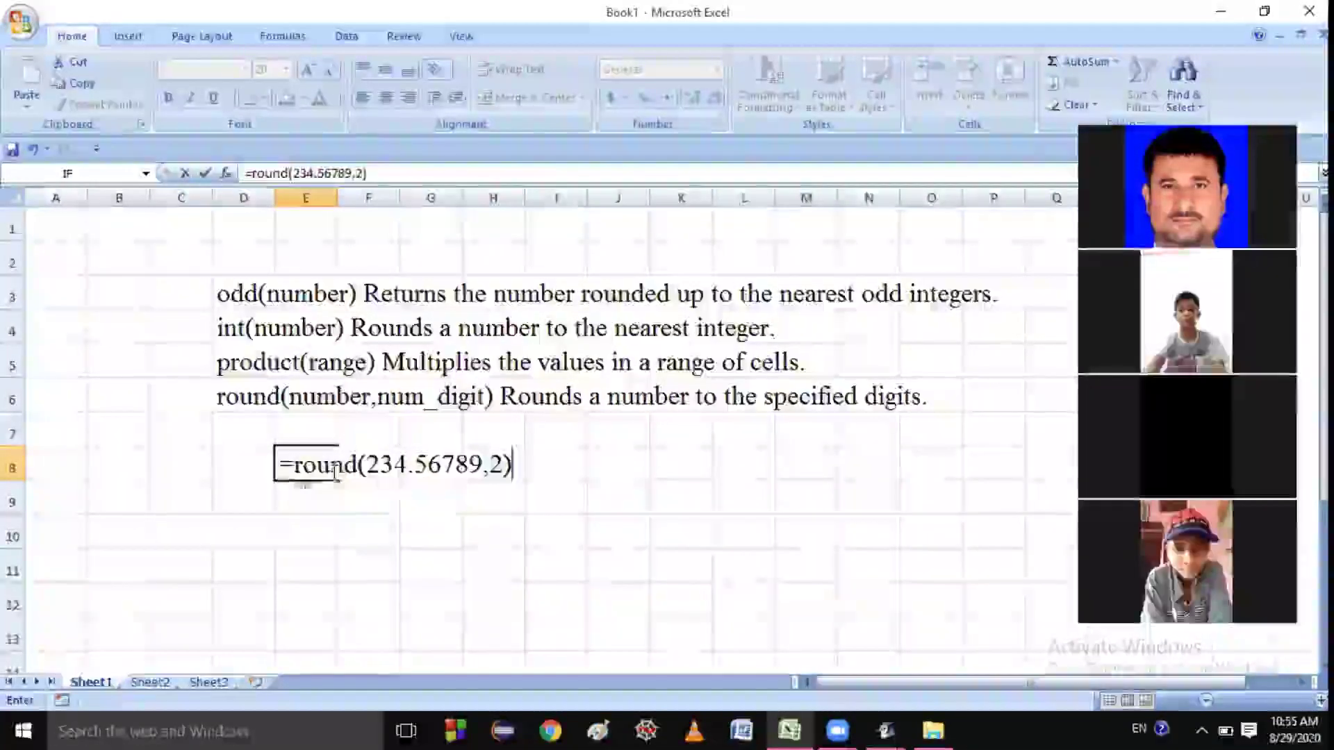
key(Return)
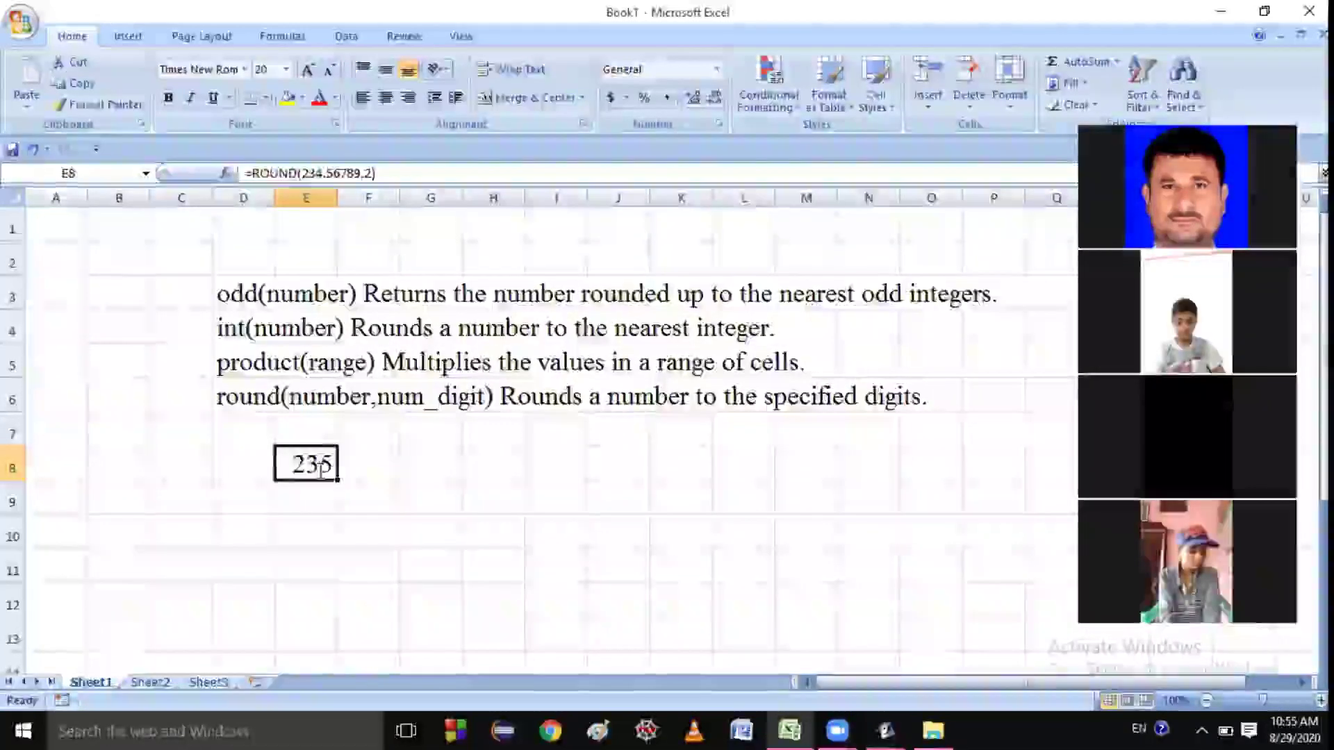
key(Delete)
Write "exp(number) Retruns natural" in cell D7 below the round description
click(241, 430)
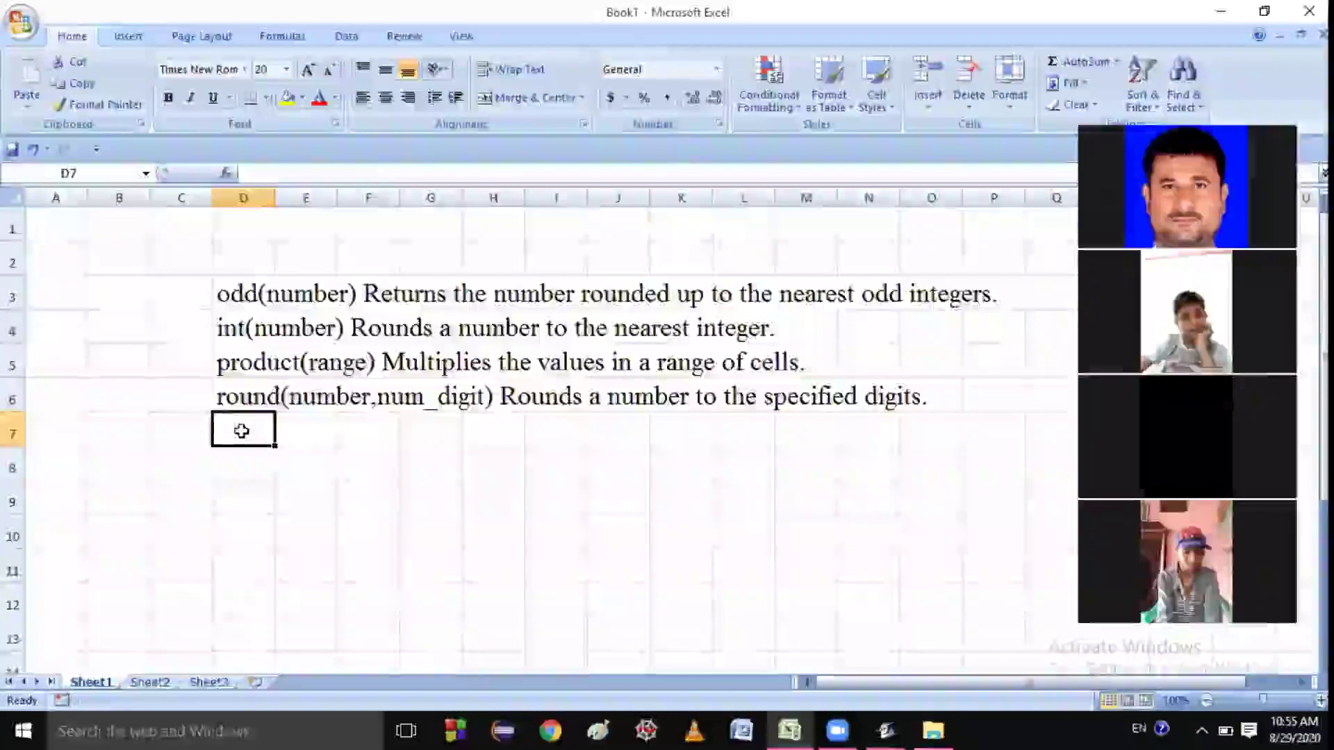
text(emp)
key(BackSpace)
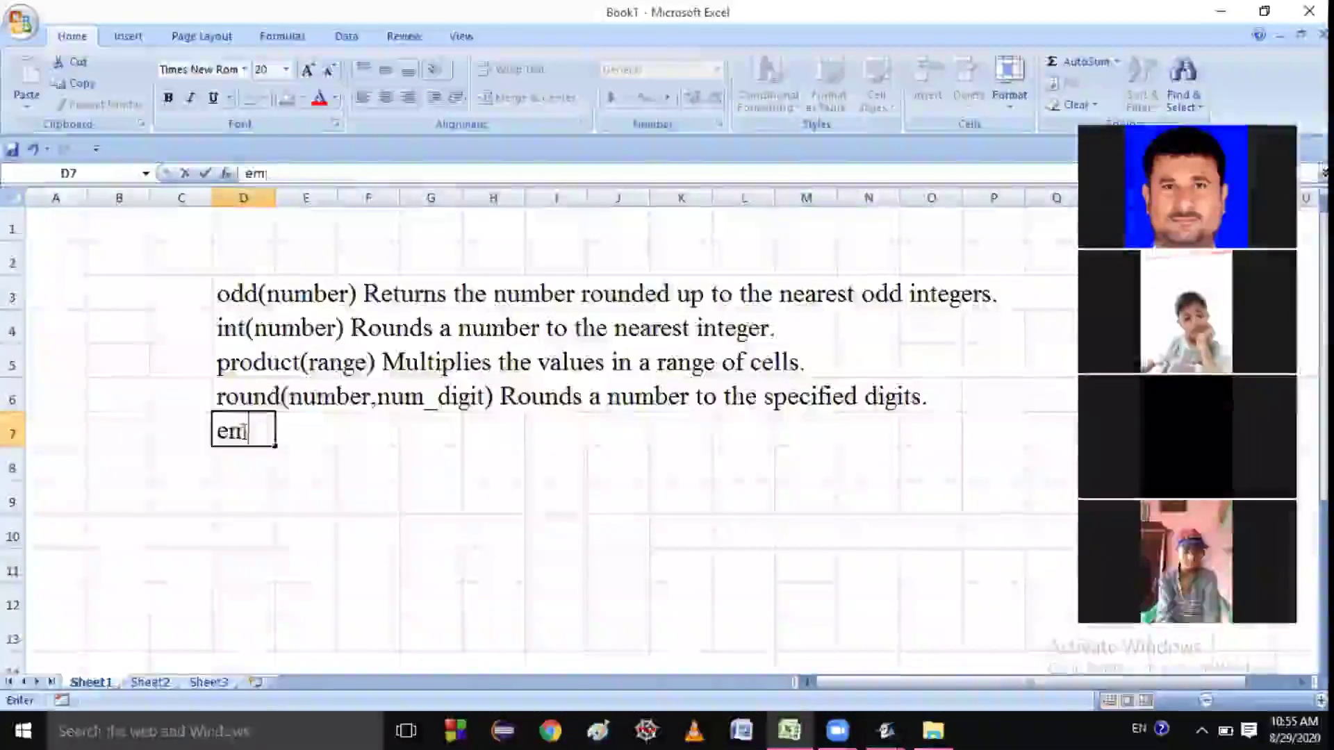
key(BackSpace)
text(xp)
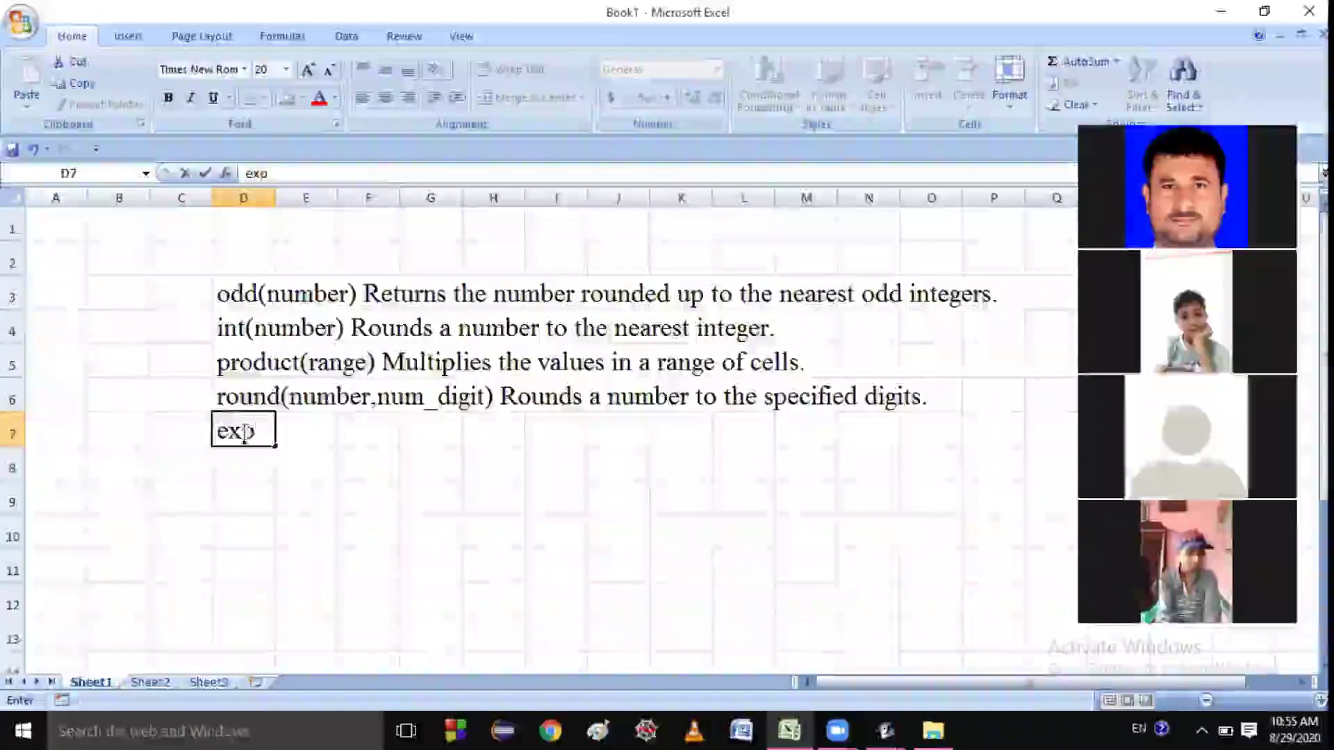
text(()
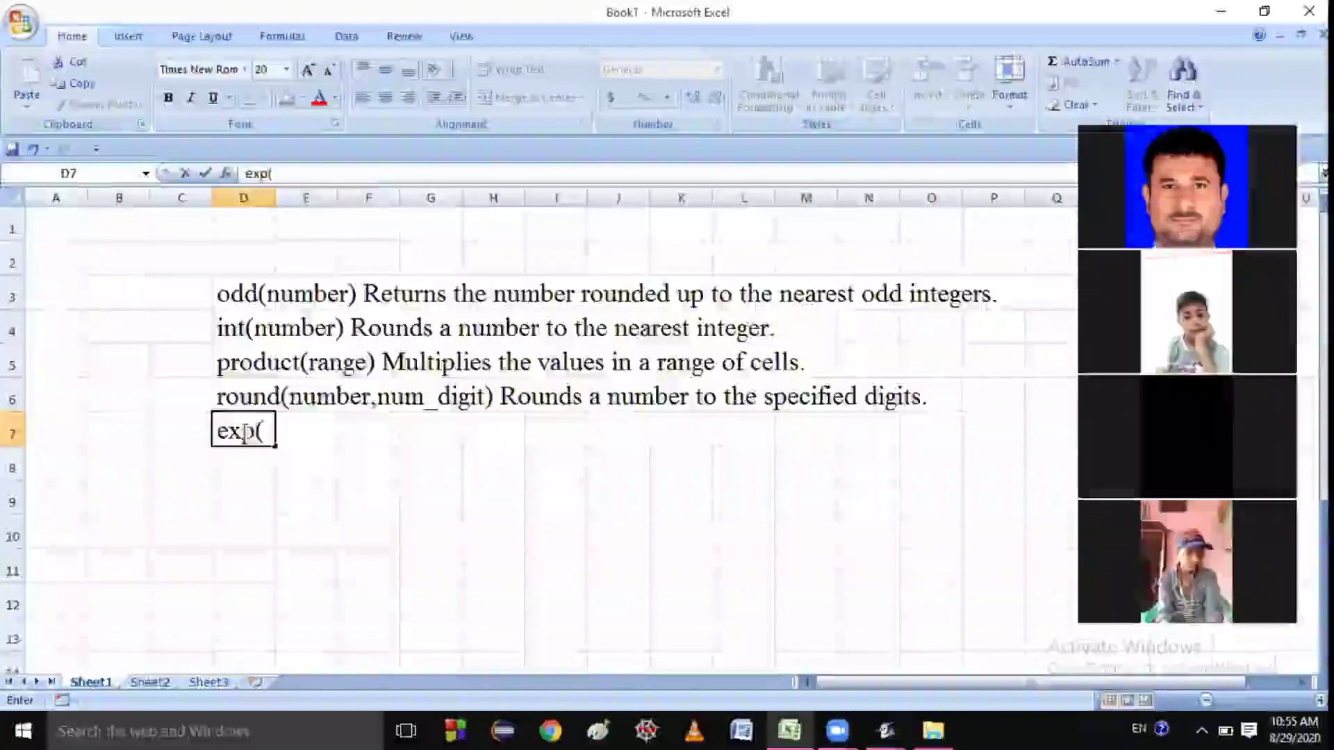
text(number) Retruns natur)
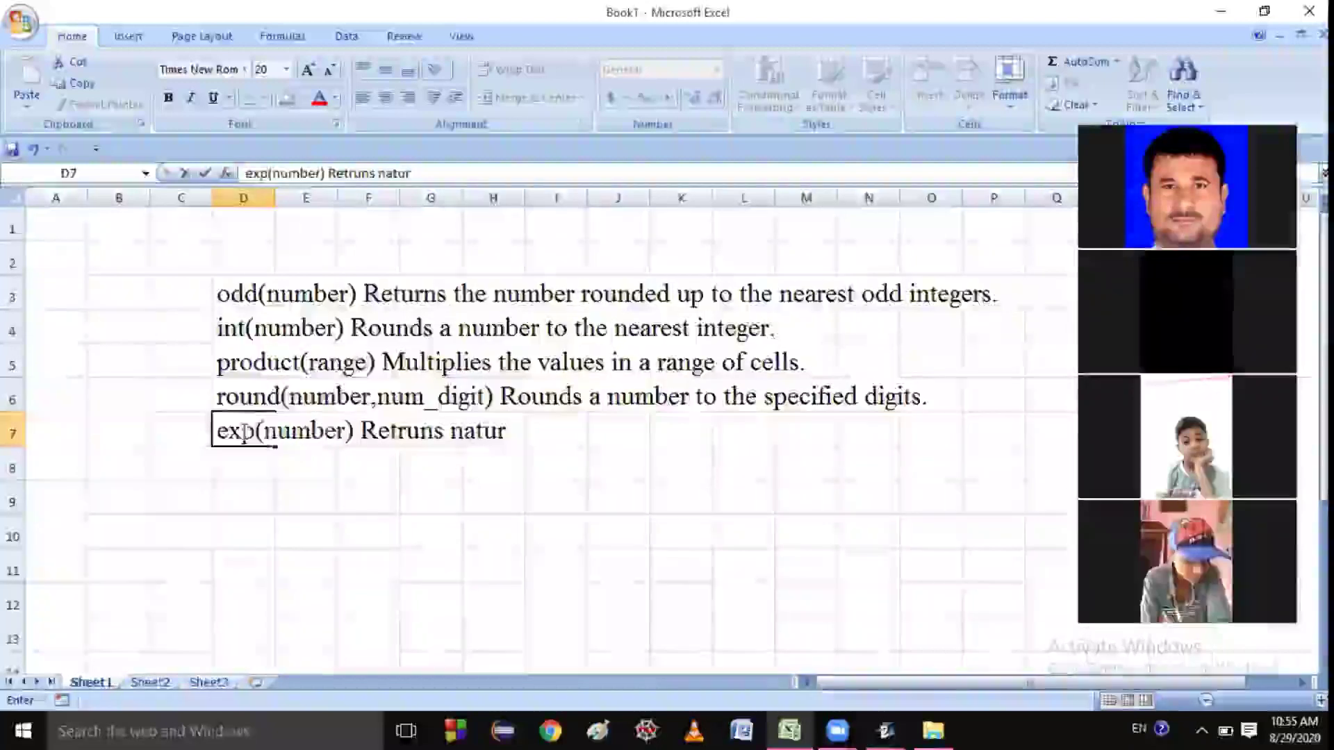
text(al al)
key(BackSpace)
key(BackSpace)
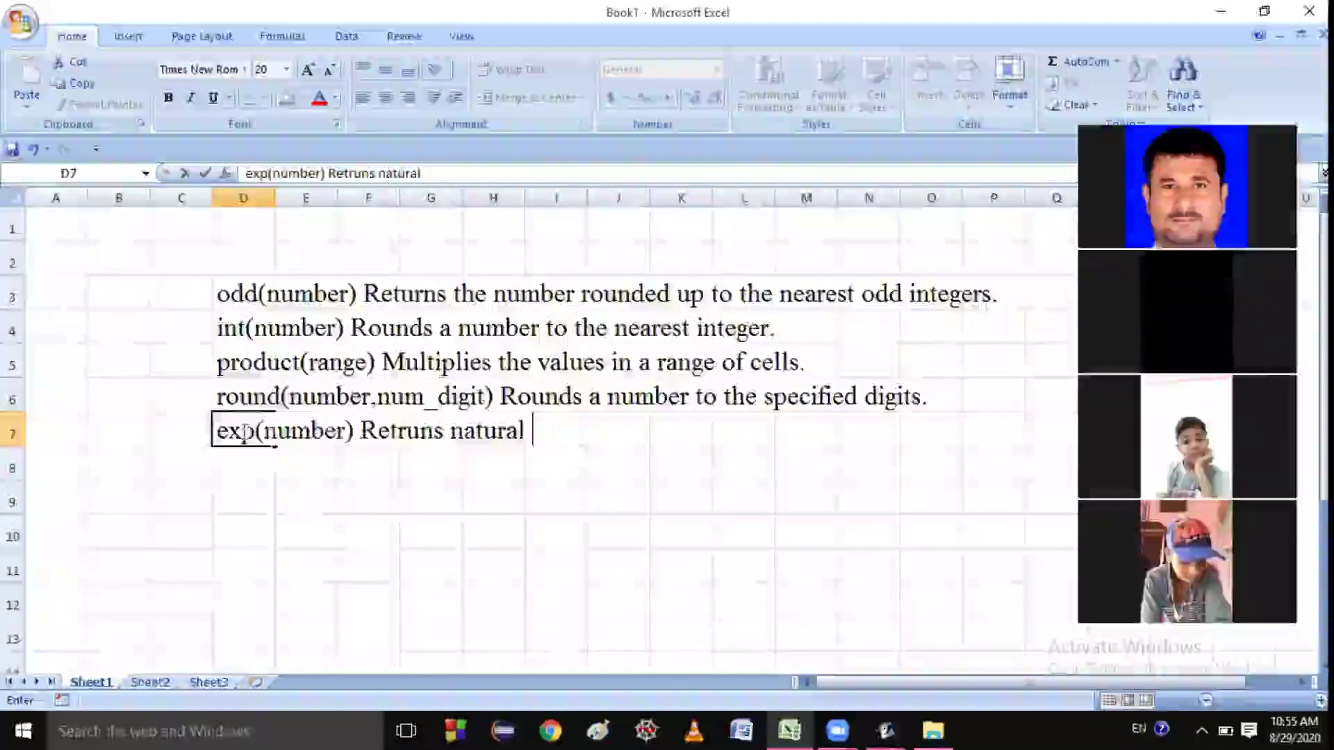
Complete the exp description in D7 with "logarithm raised to the power of a number"
text(logar)
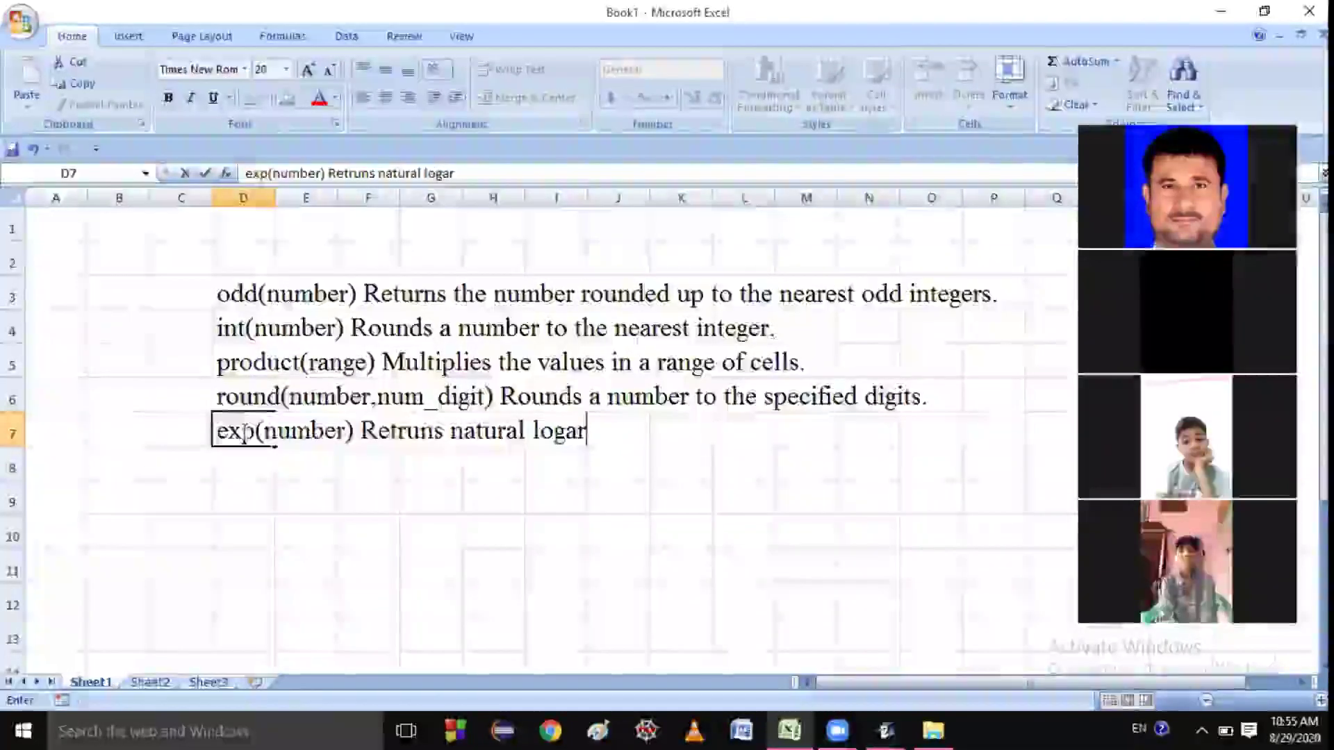
text(ith)
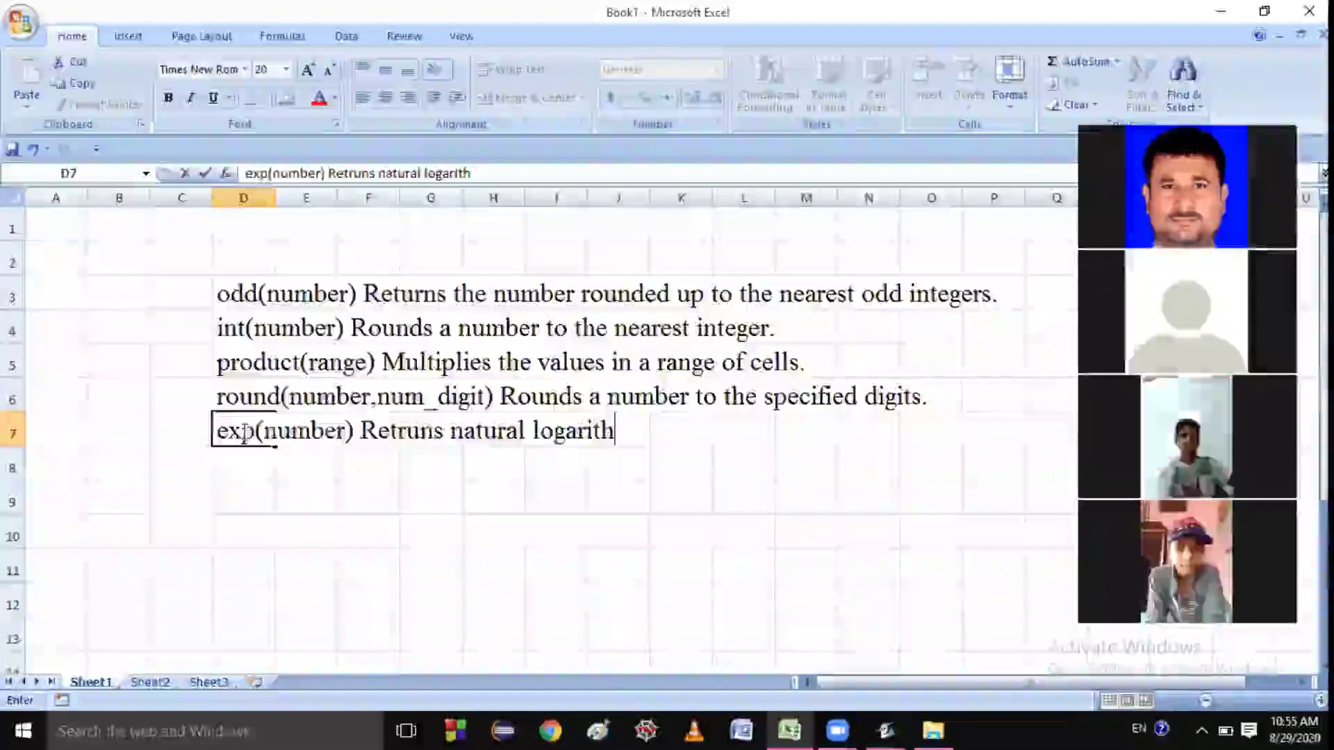
text(m r)
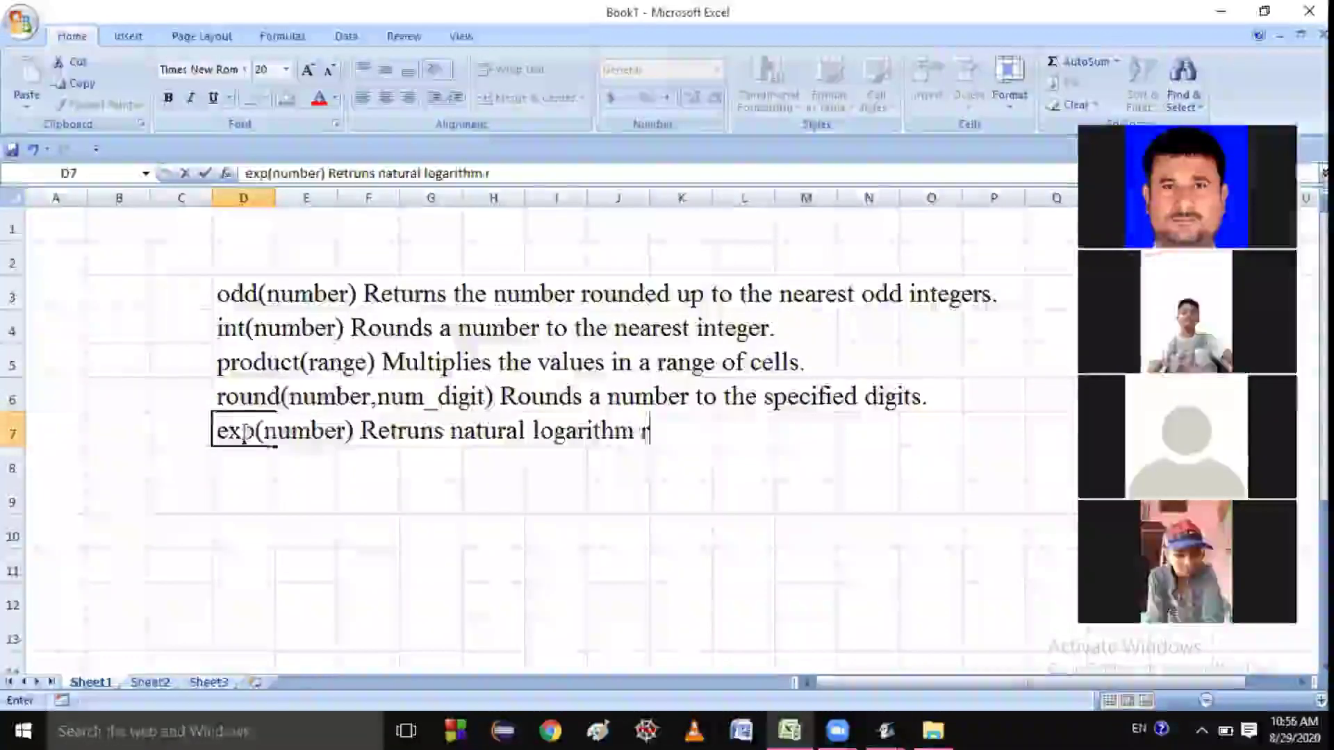
text(aised to the )
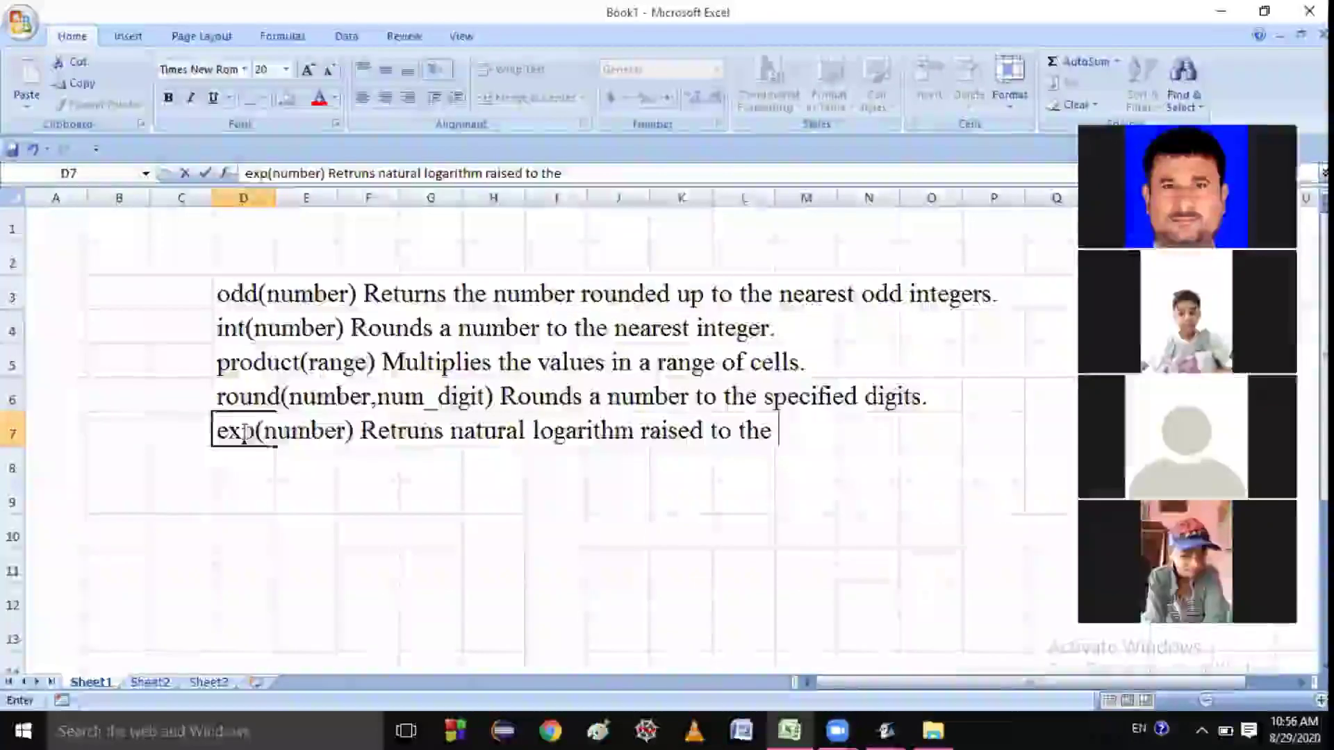
text(power)
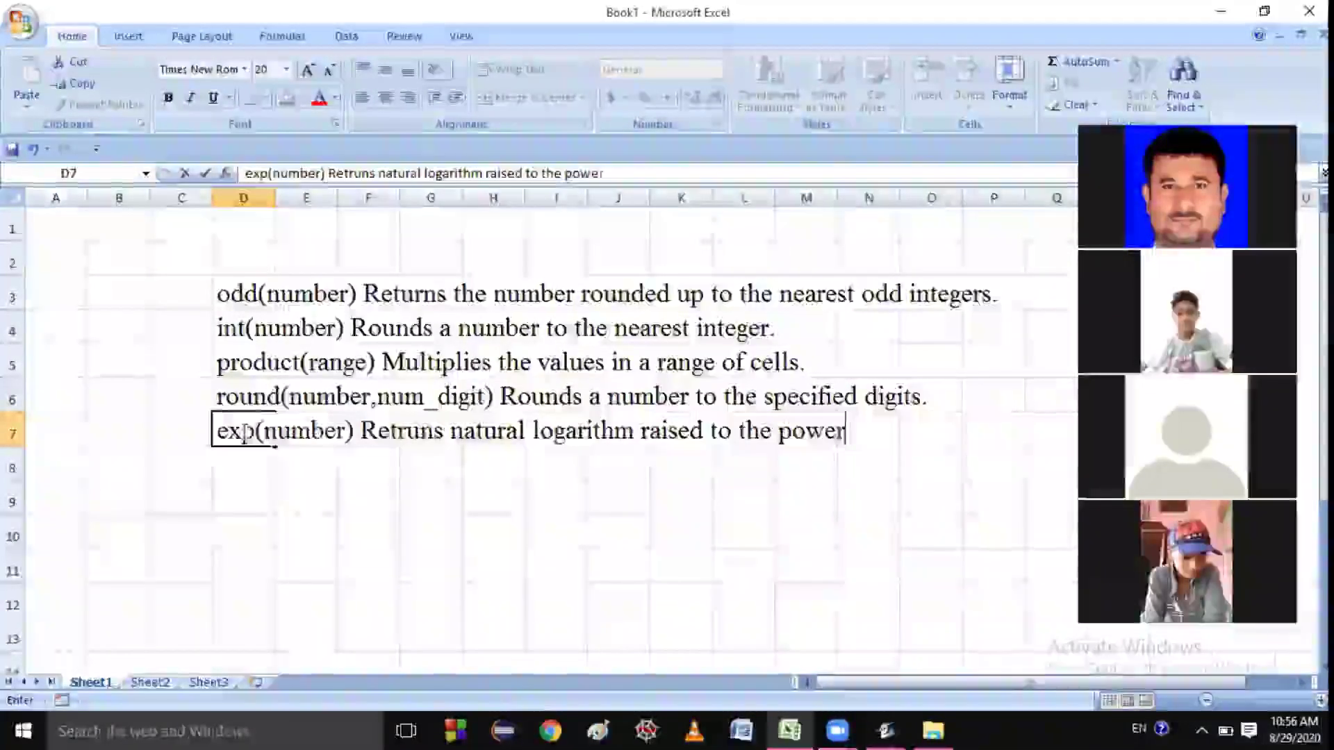
text( of a number)
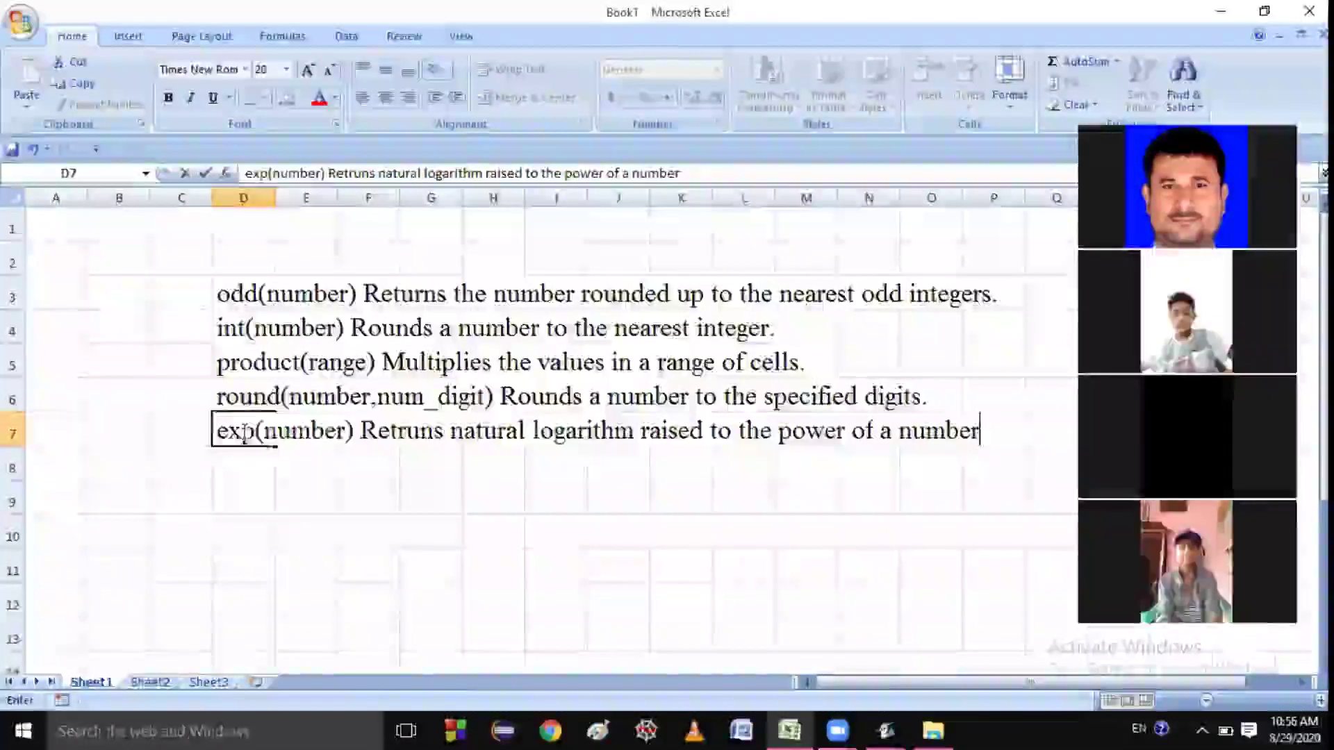
key(Return)
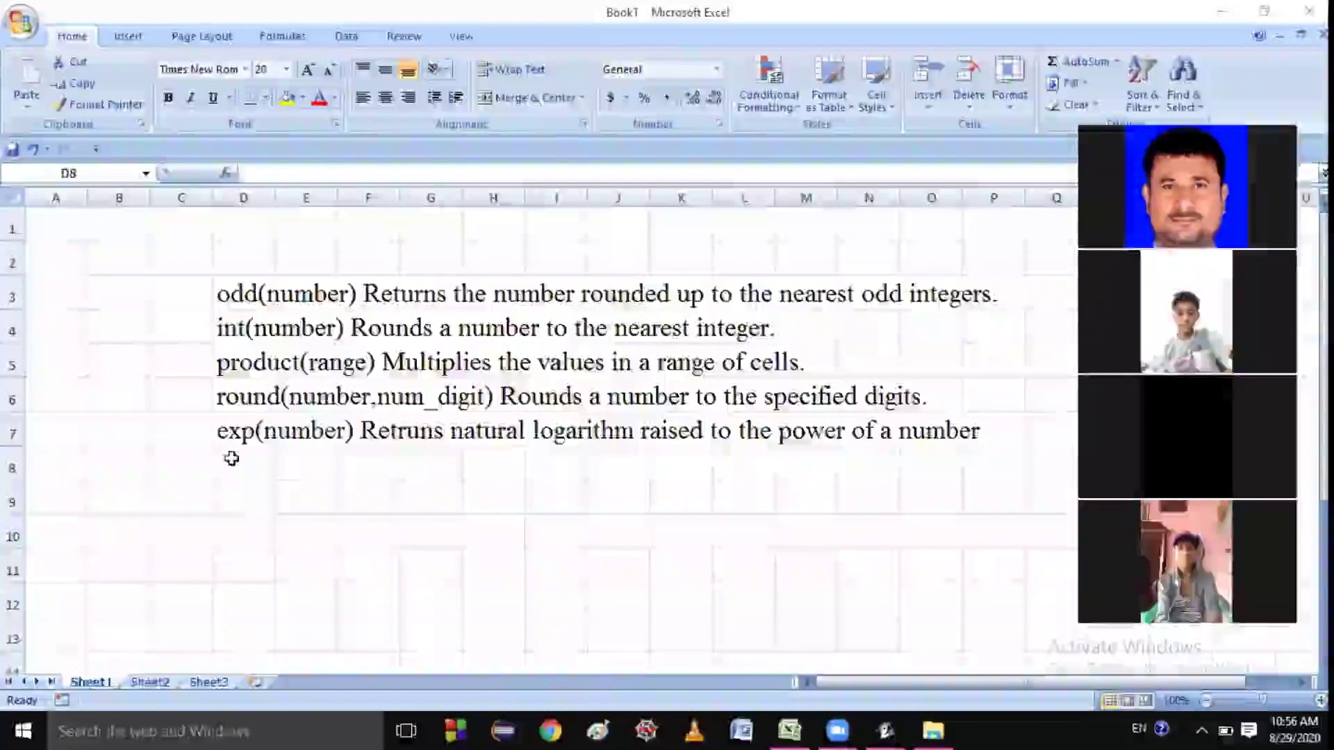
Write "sqrt(number)" in cell D8 below the exp description
click(232, 459)
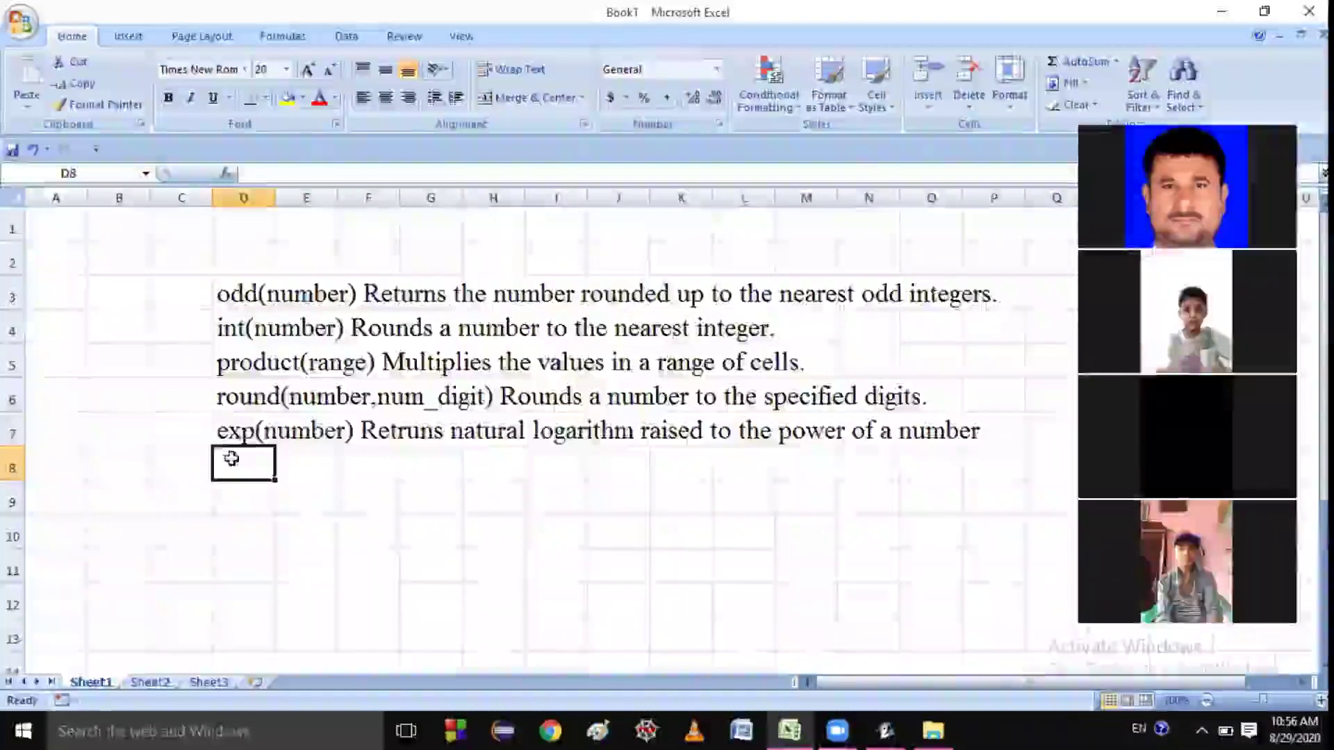
text(sq)
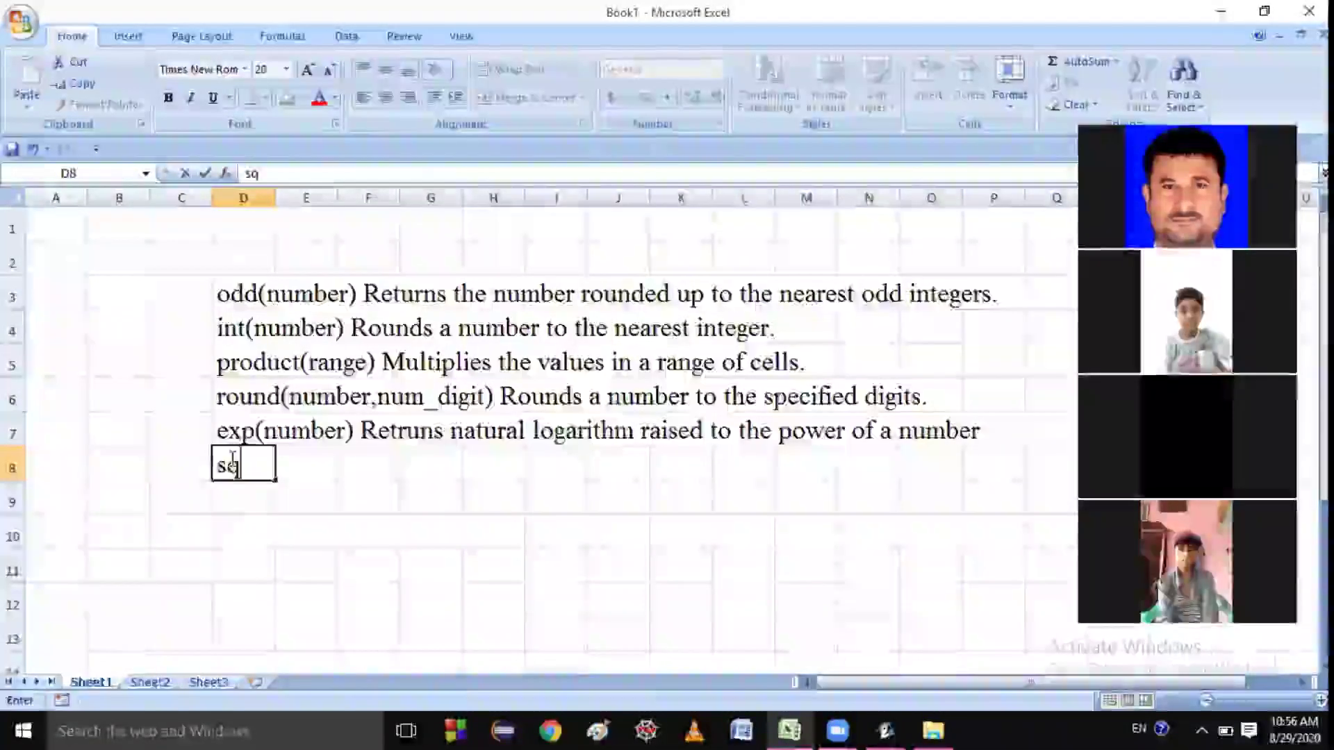
text(rt()
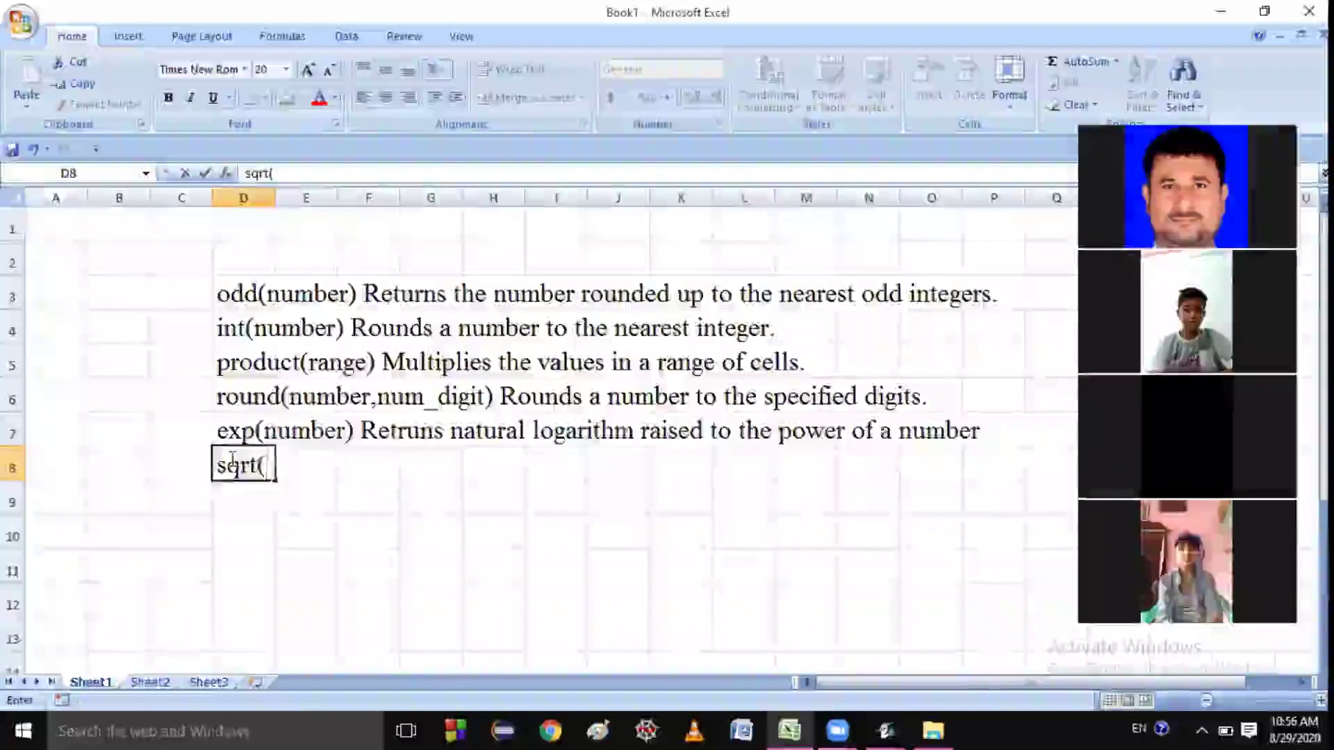
text(nu)
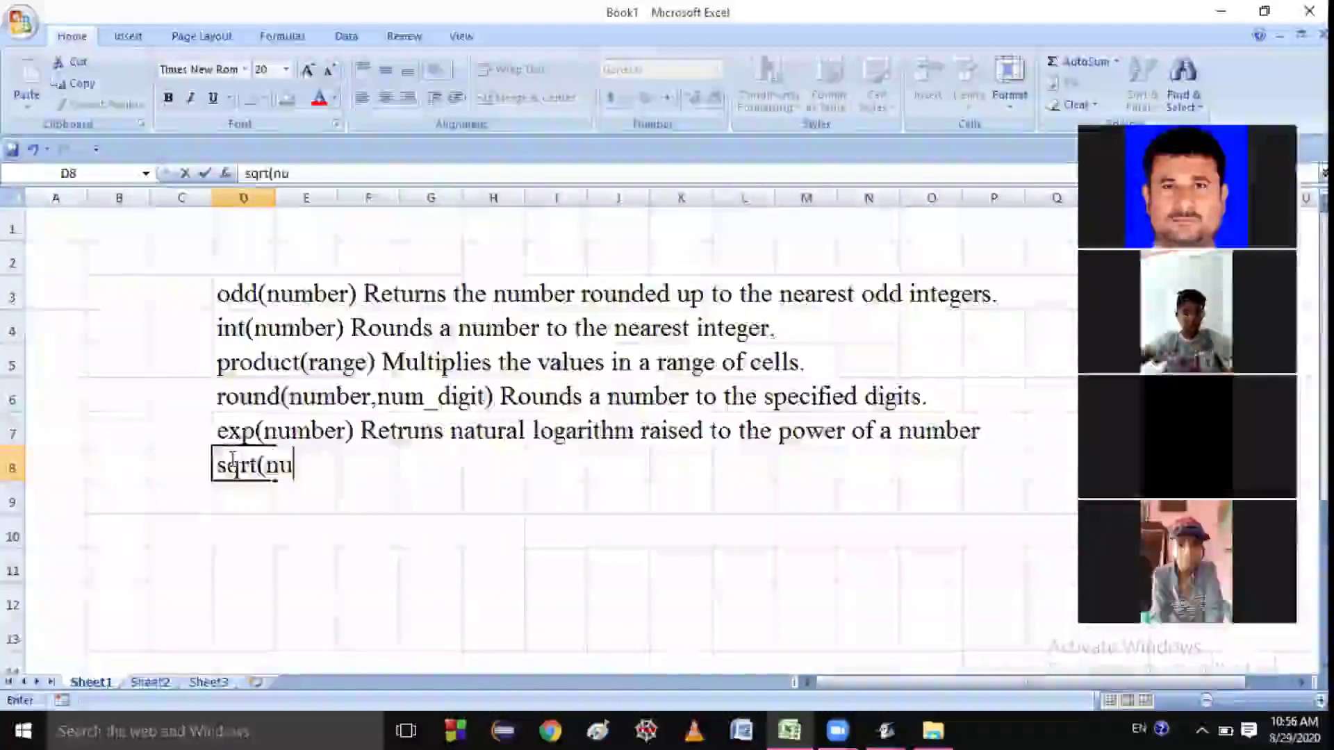
text(mber))
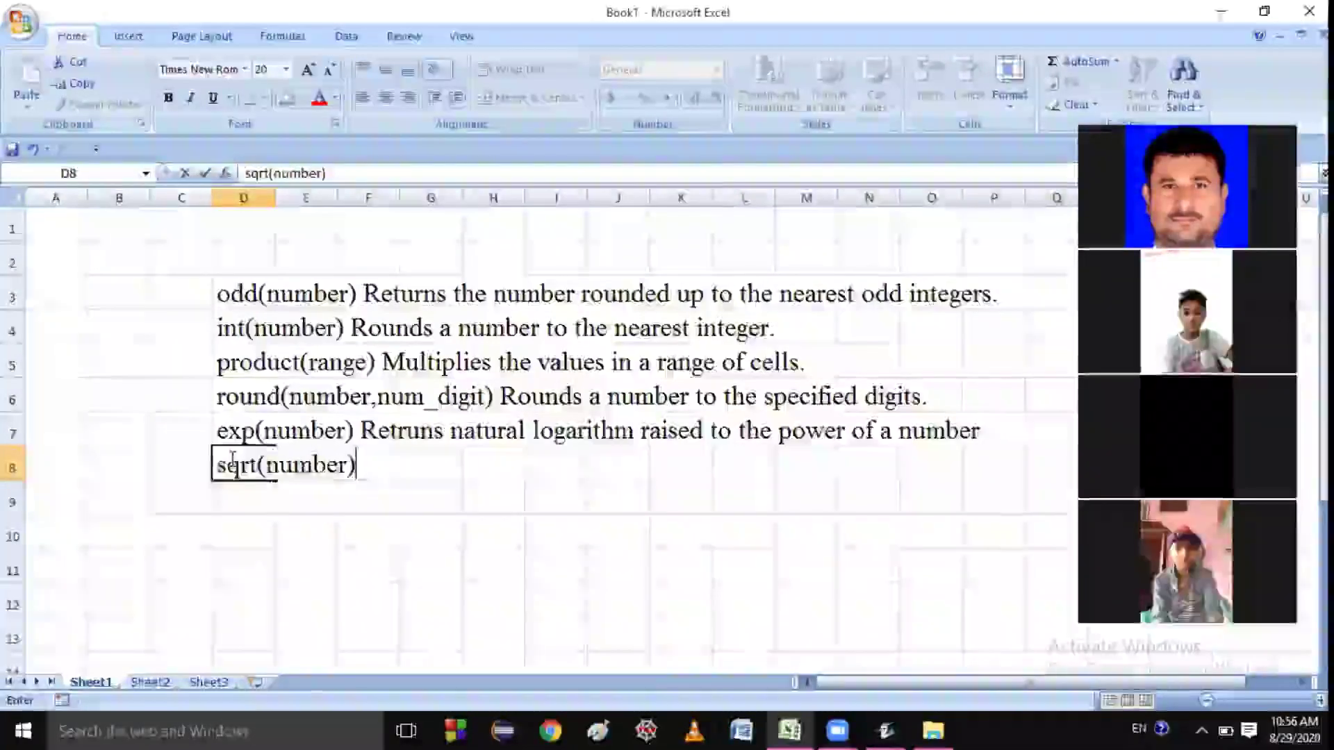
Add the description "Returns a square root." after sqrt(number) in D8
text( Ret)
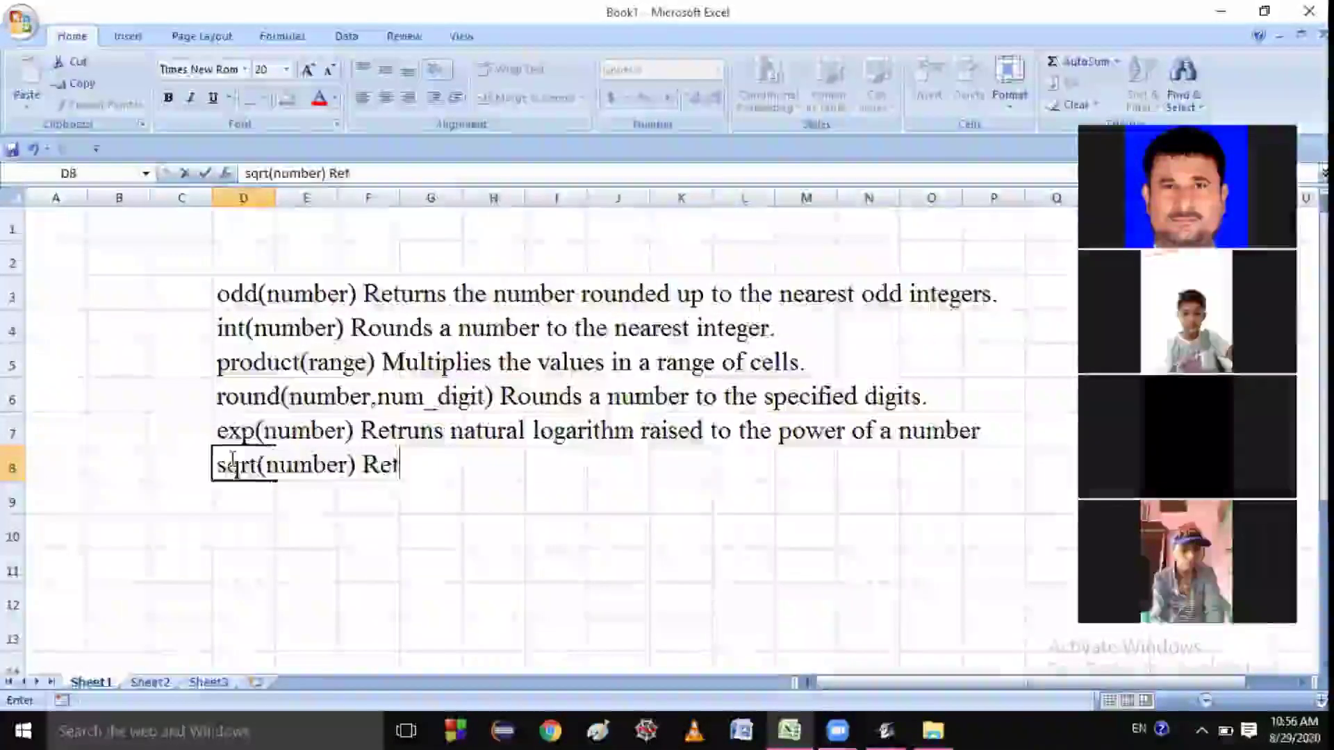
text(u)
key(BackSpace)
key(BackSpace)
text(t)
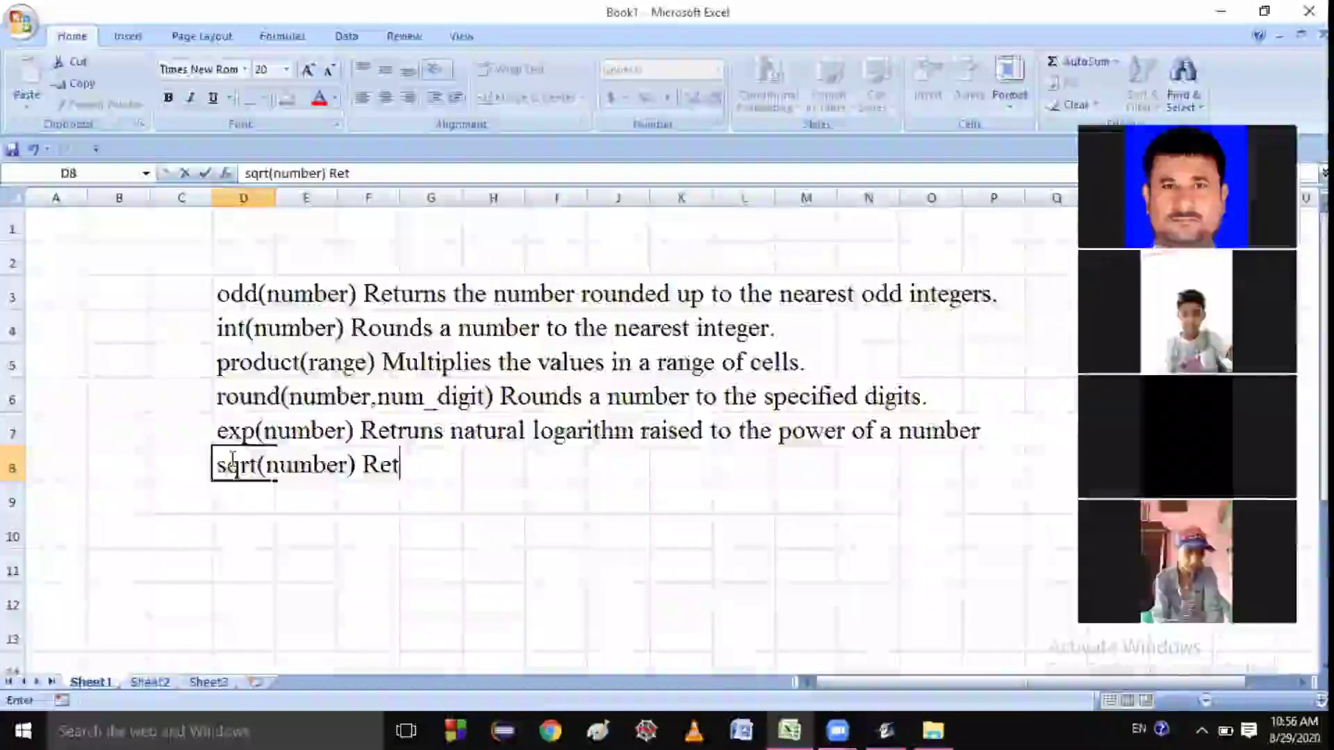
text(urns)
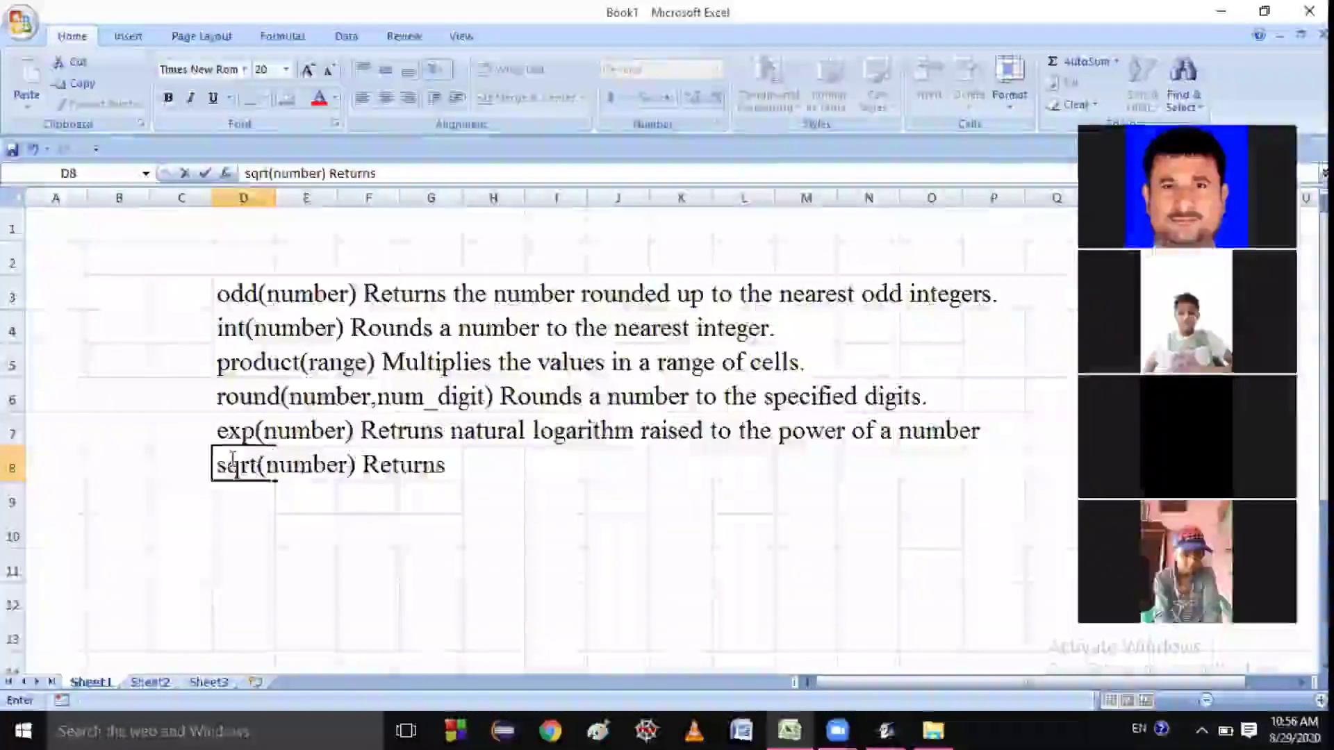
text( a sw)
key(BackSpace)
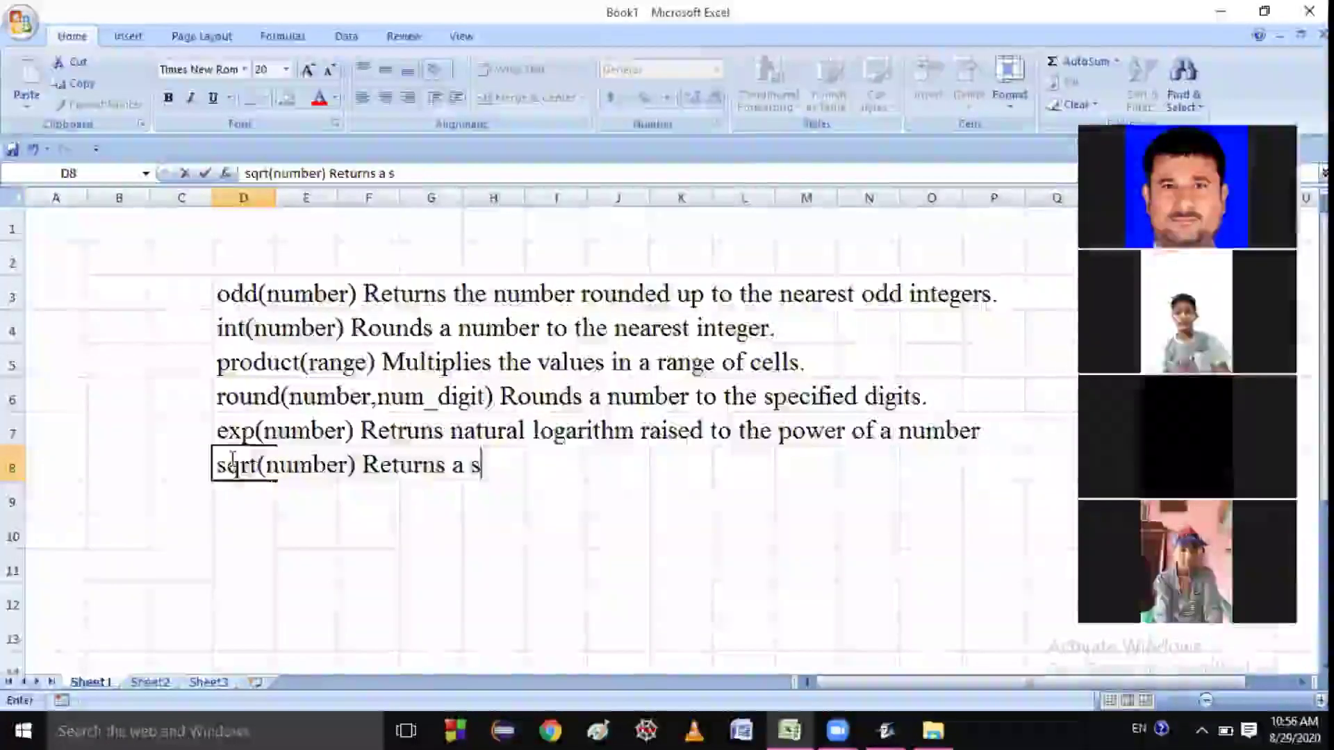
text(q)
text(ur)
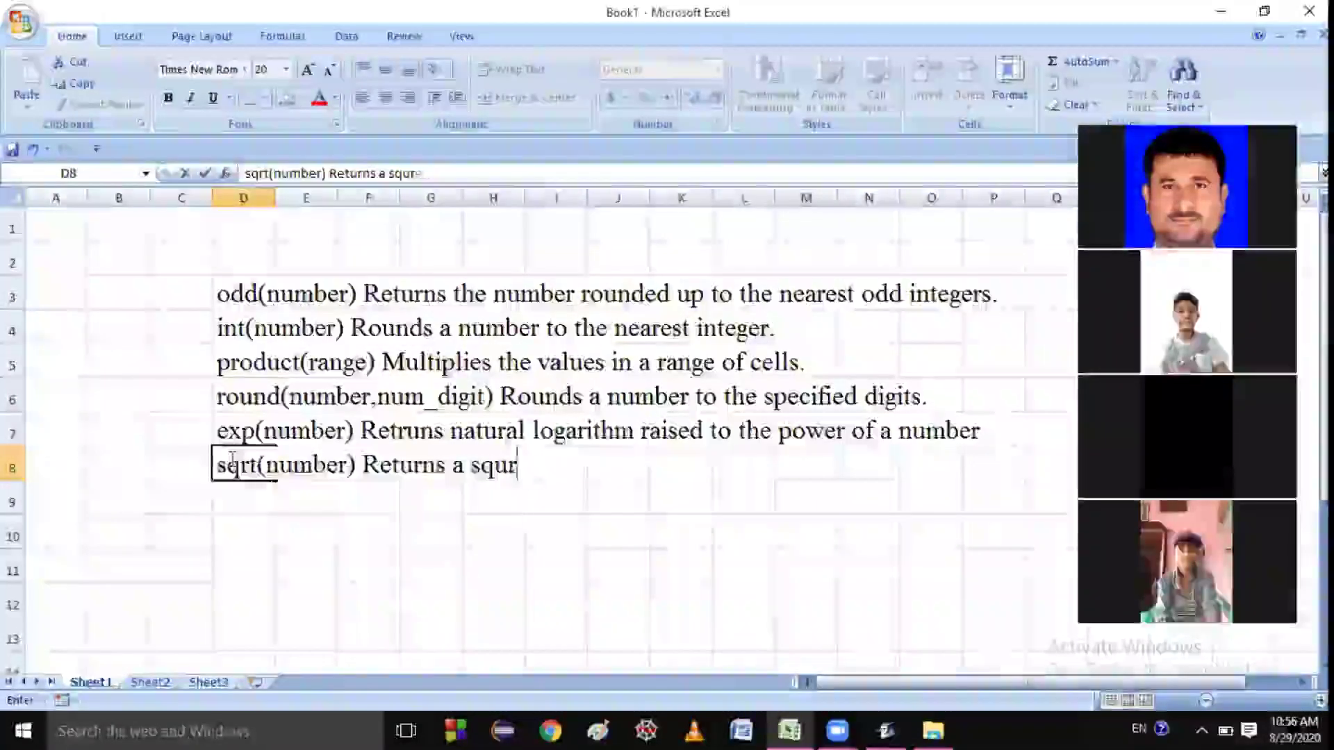
text(aeare root)
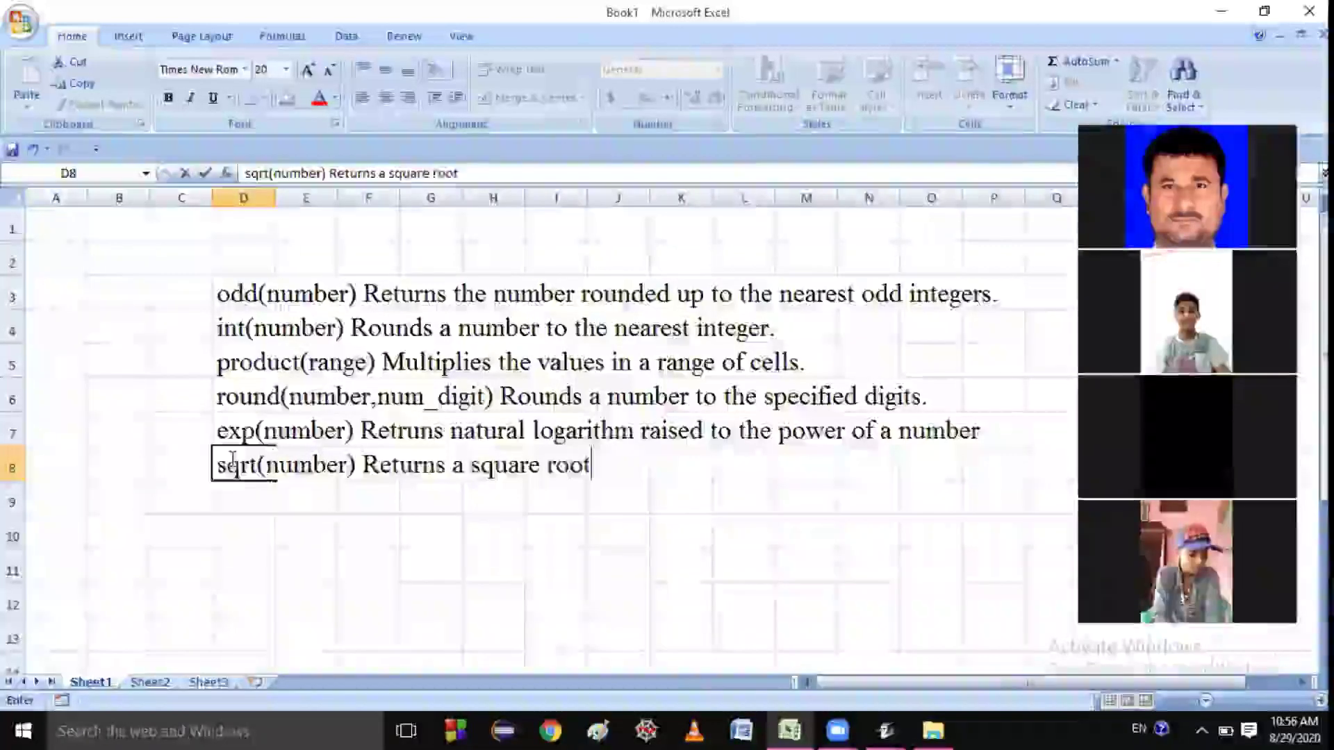
text(.)
Calculate a square root with the example formula =sqrt(4) in cell F10, and clear the cell again
click(349, 543)
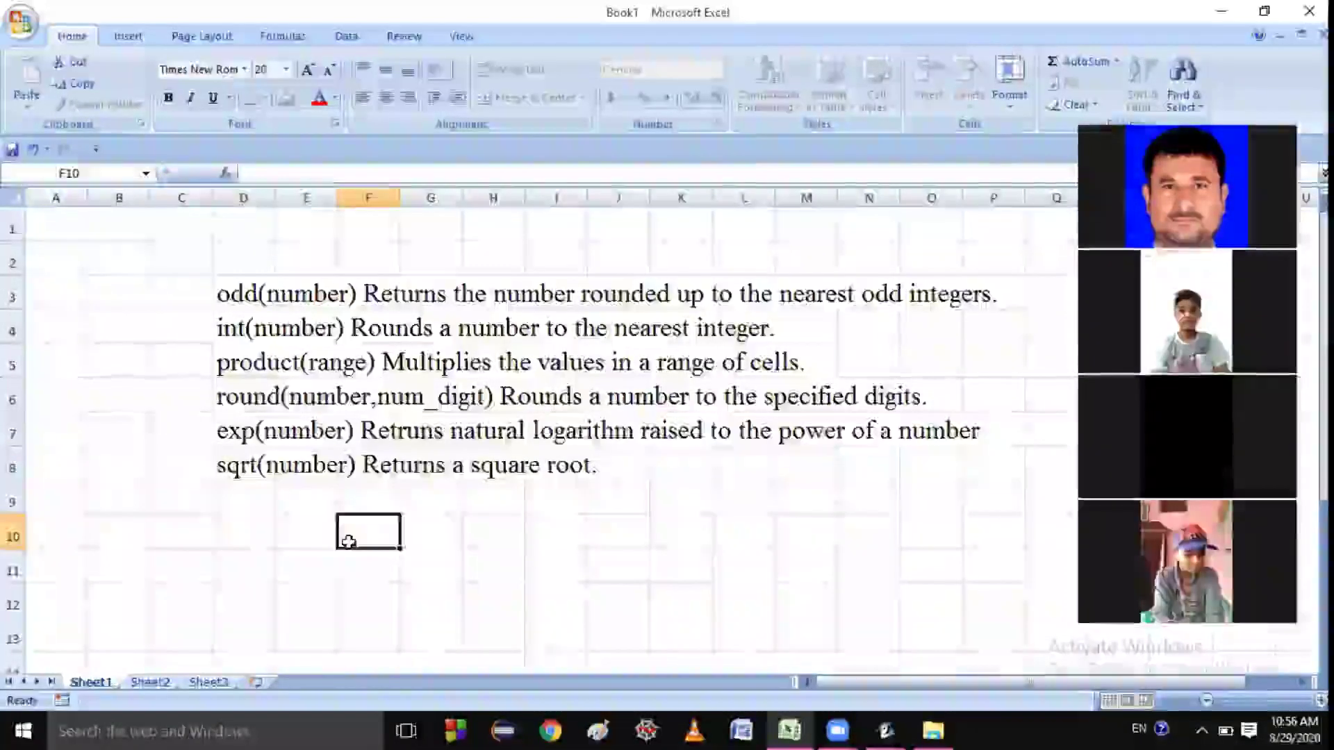
text(=)
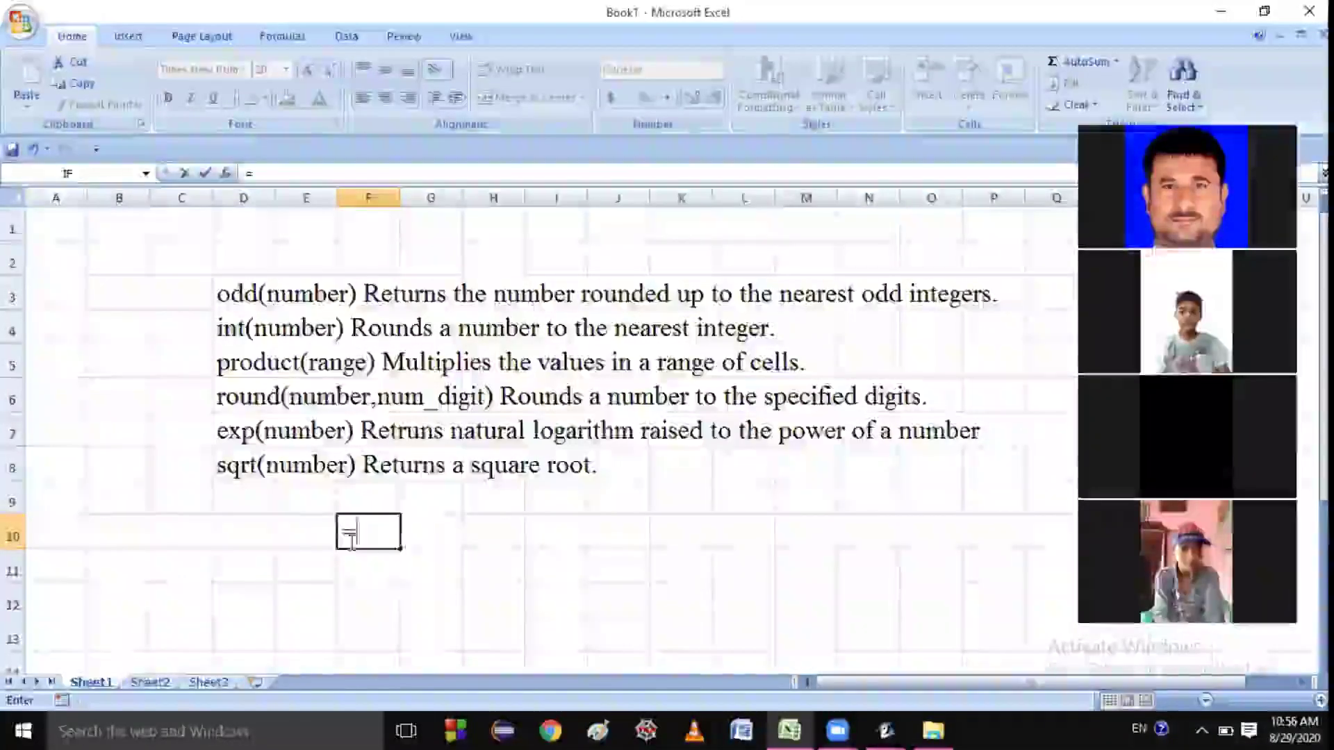
text(sq)
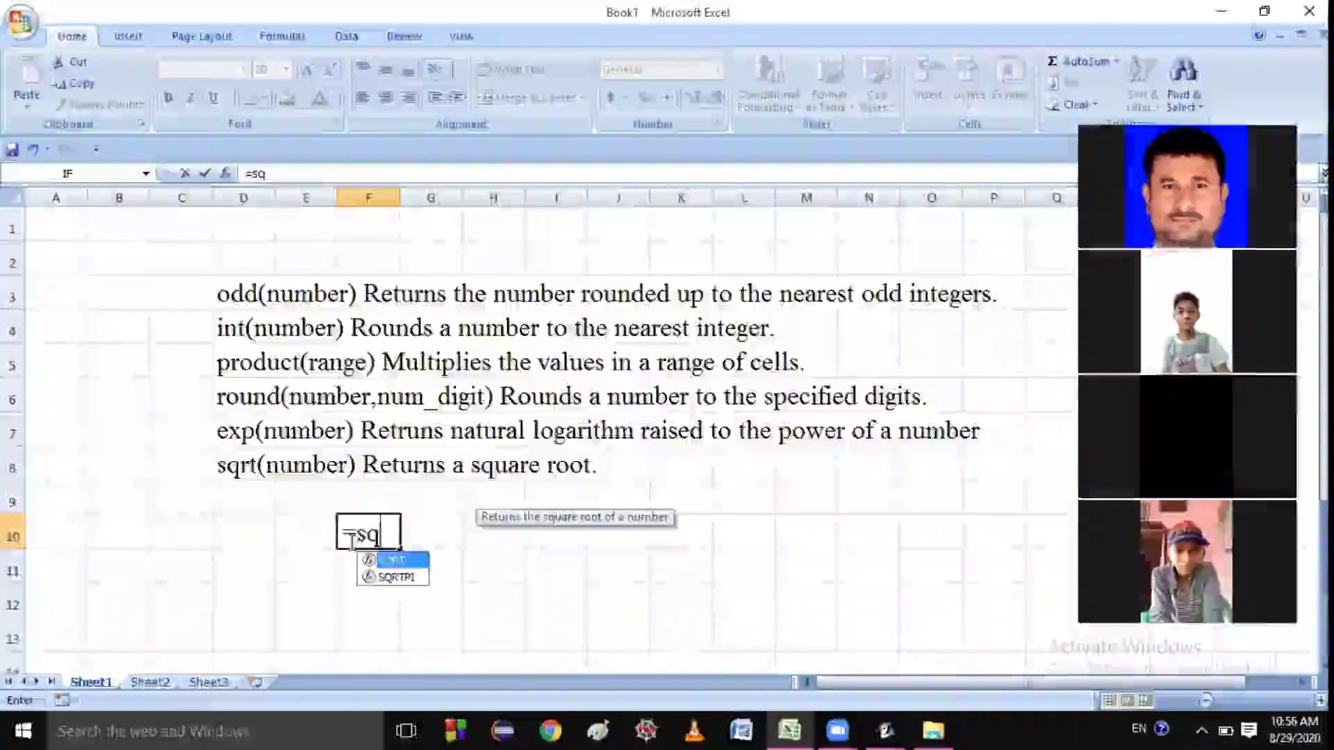
text(rt()
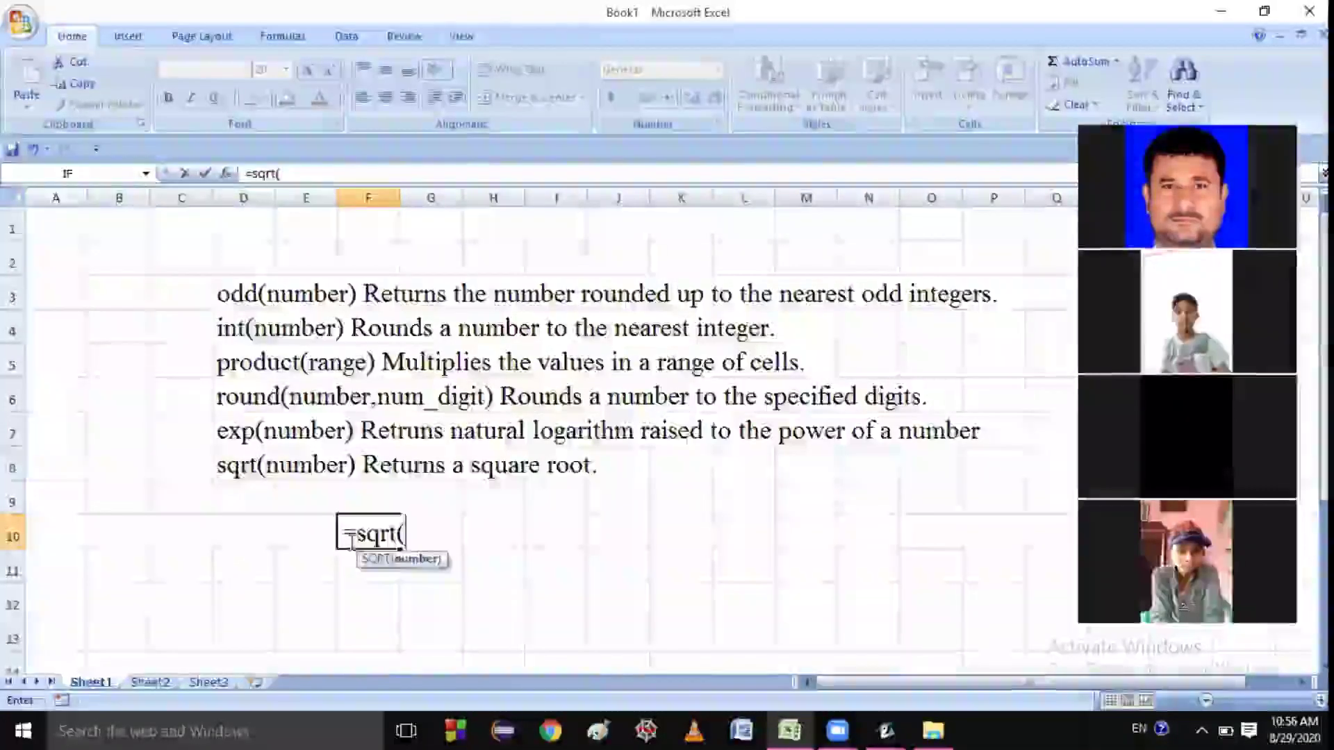
text(4))
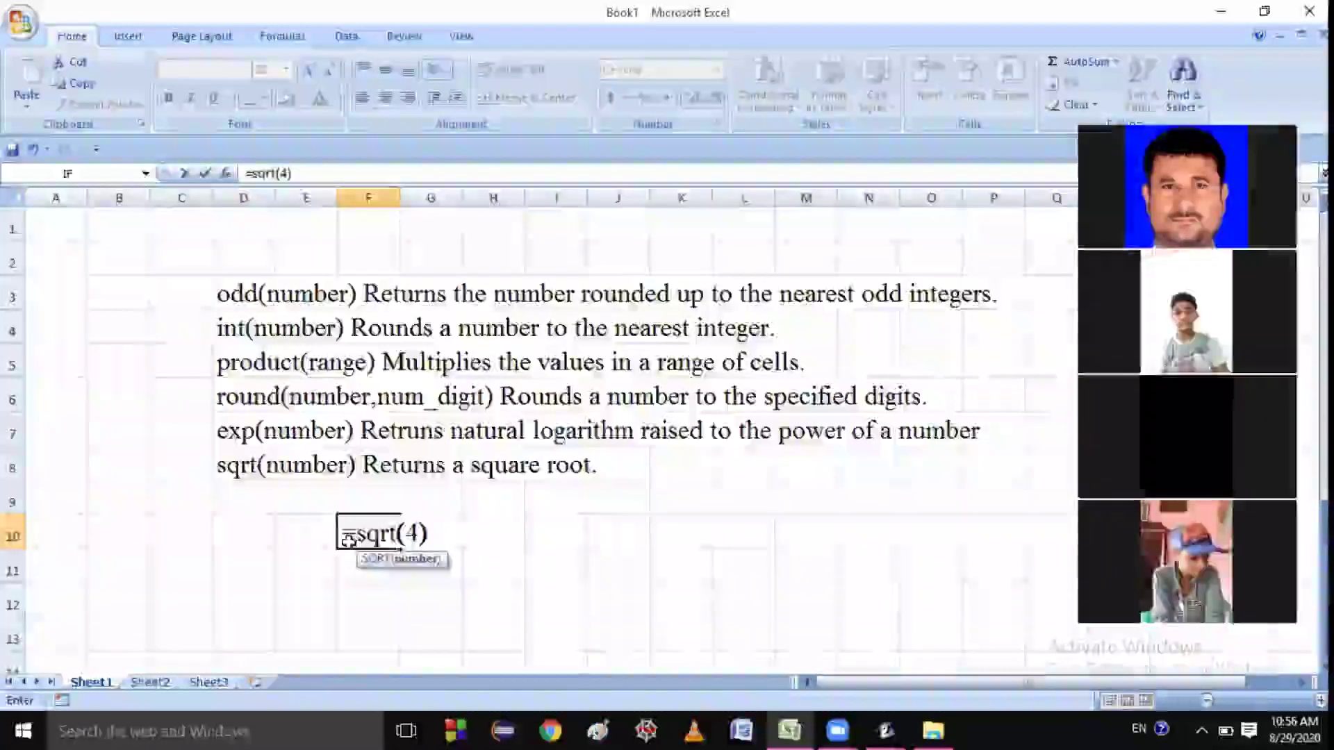
key(Return)
click(372, 528)
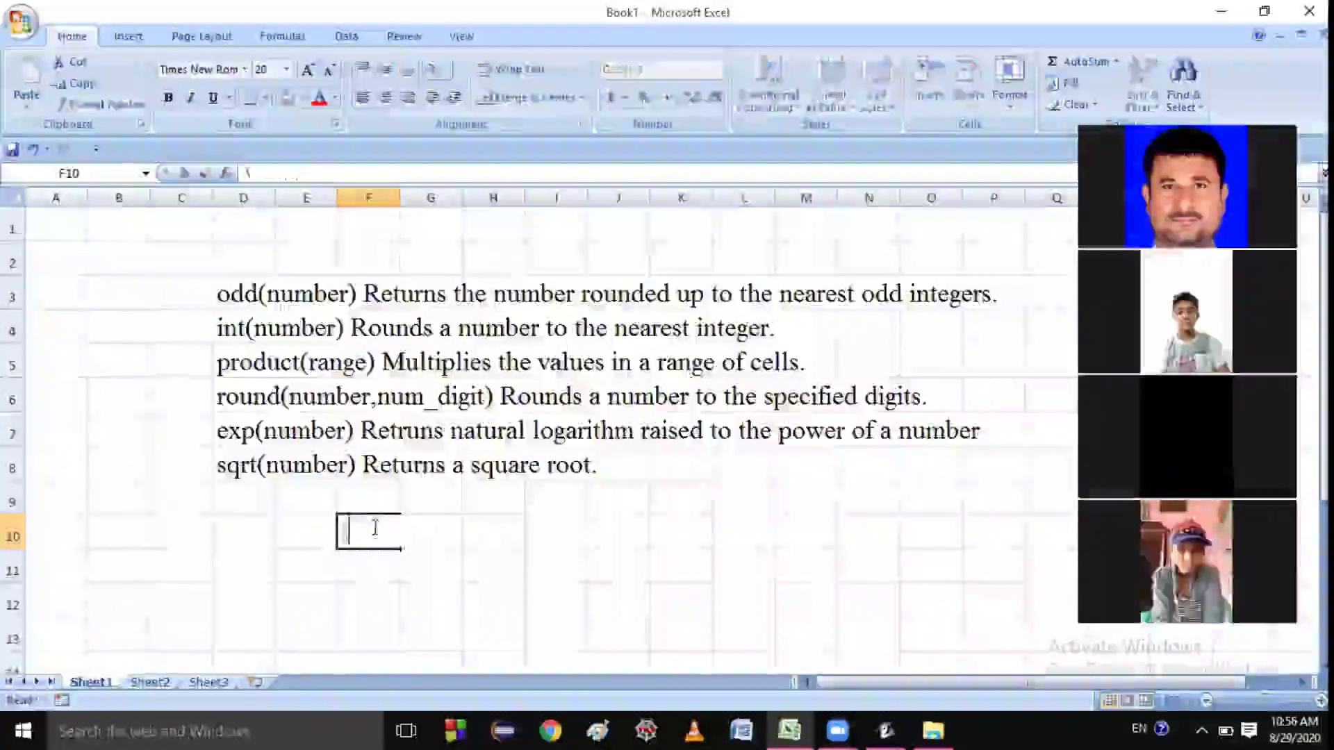
text(\)
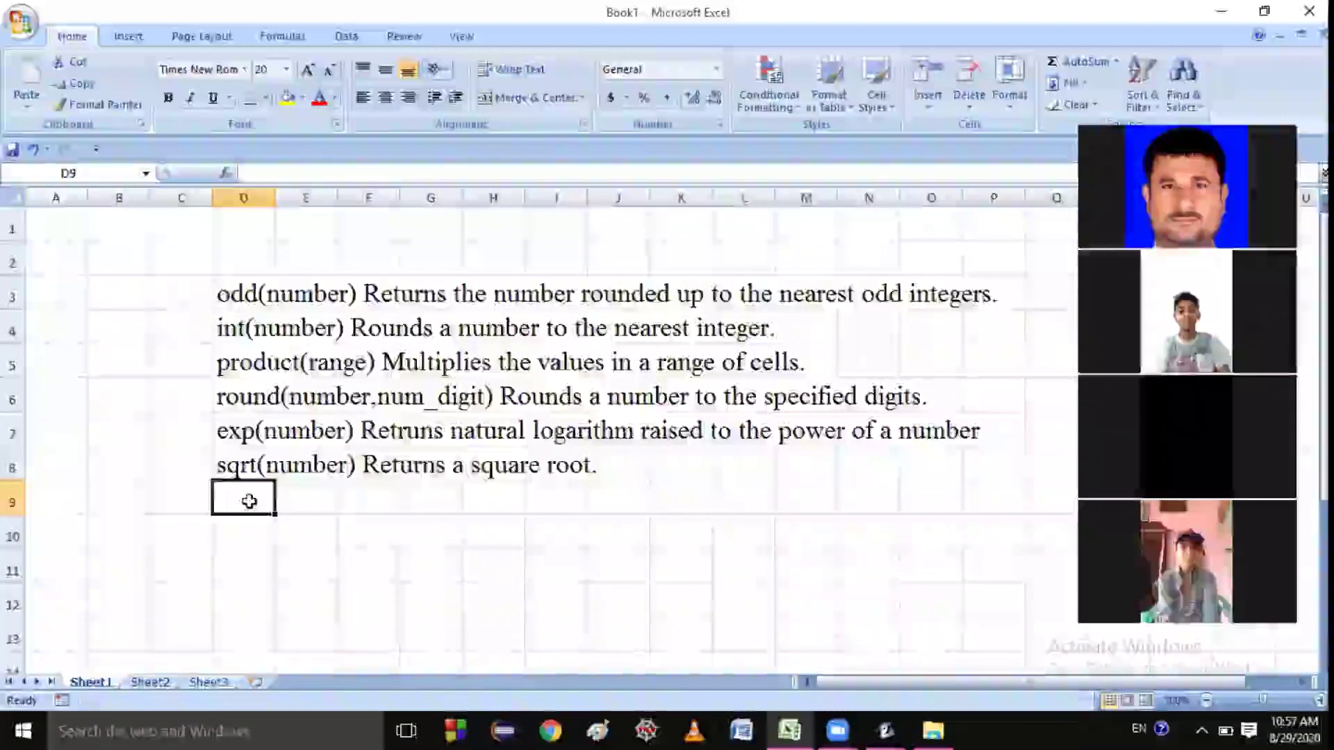
Write "power(number,power)" in cell D9 below the sqrt description
text(power)
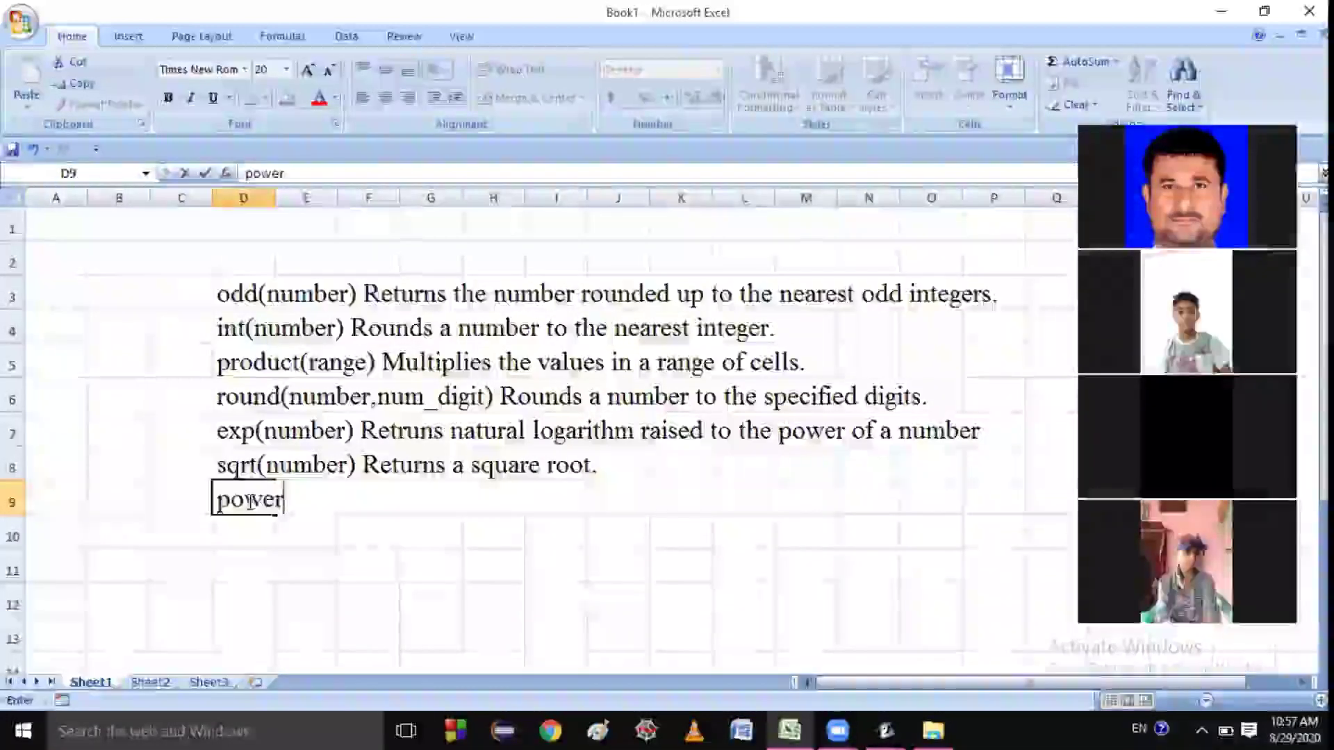
text((n)
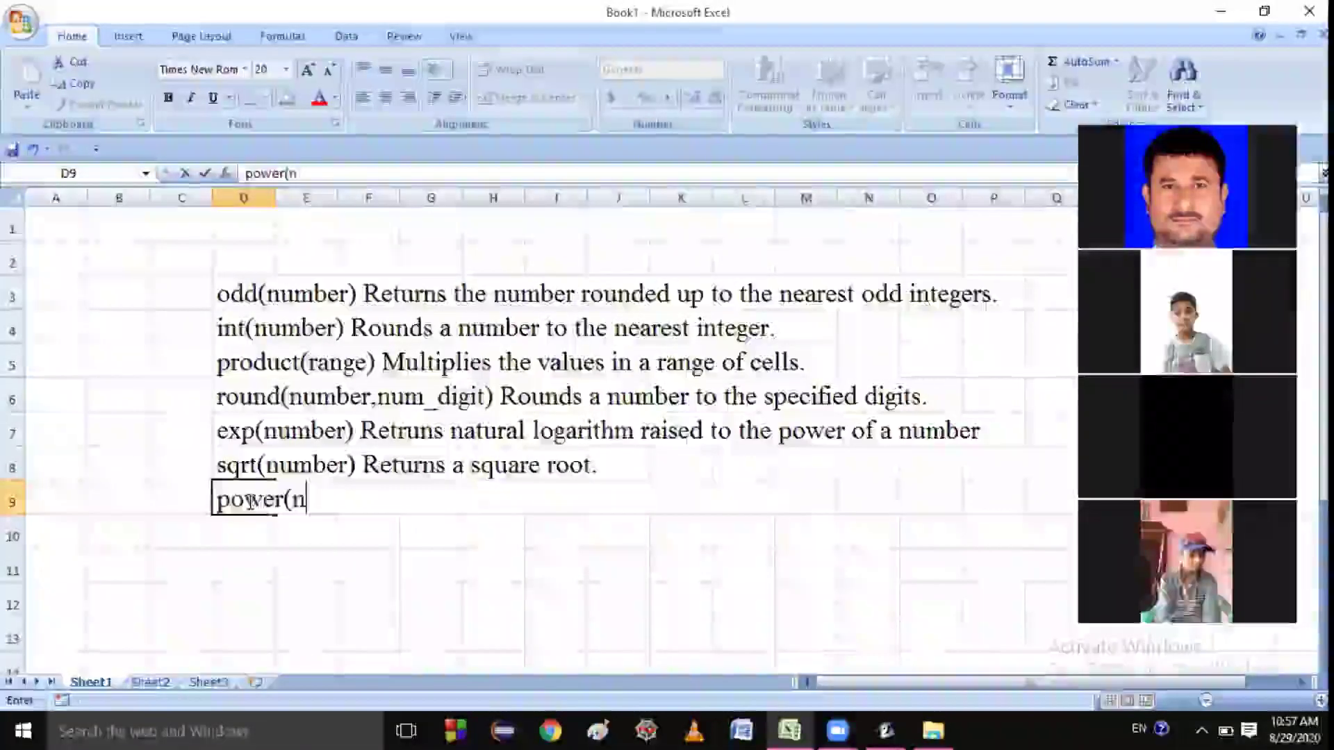
text(umber)
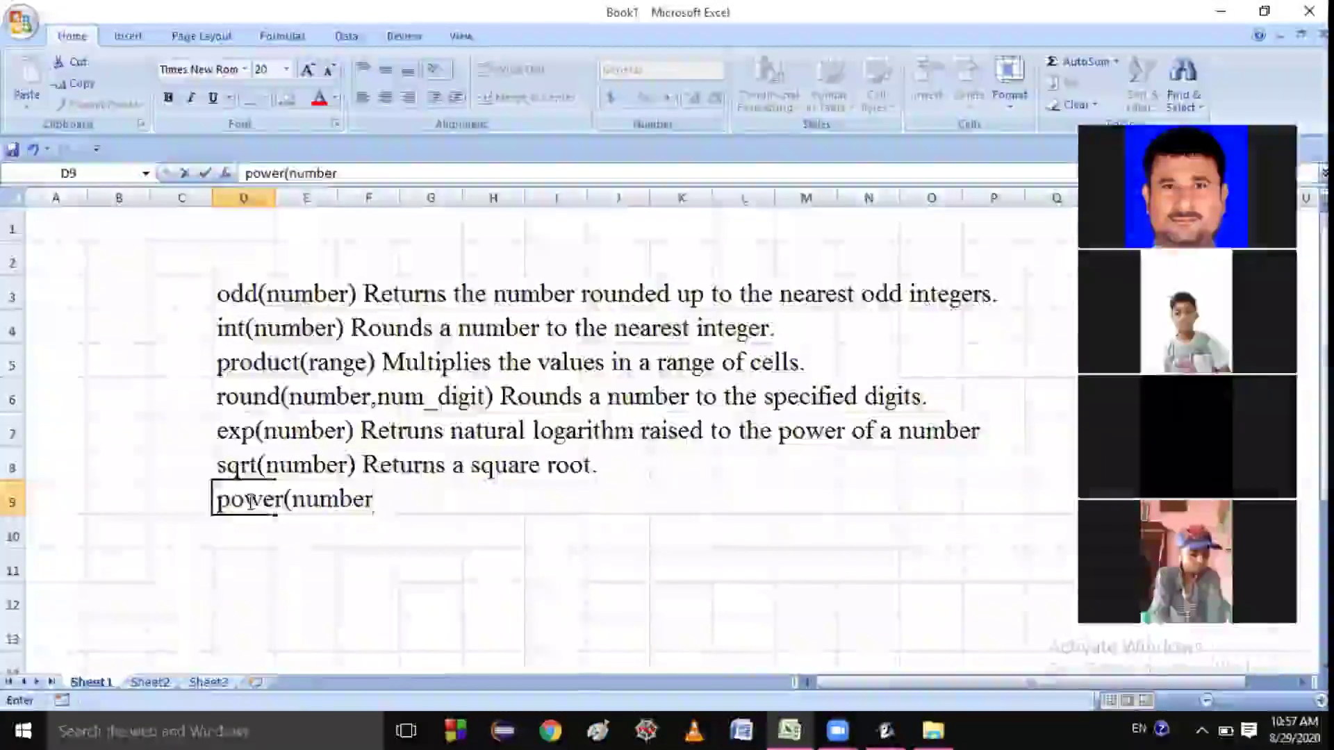
key(alt)
key(p)
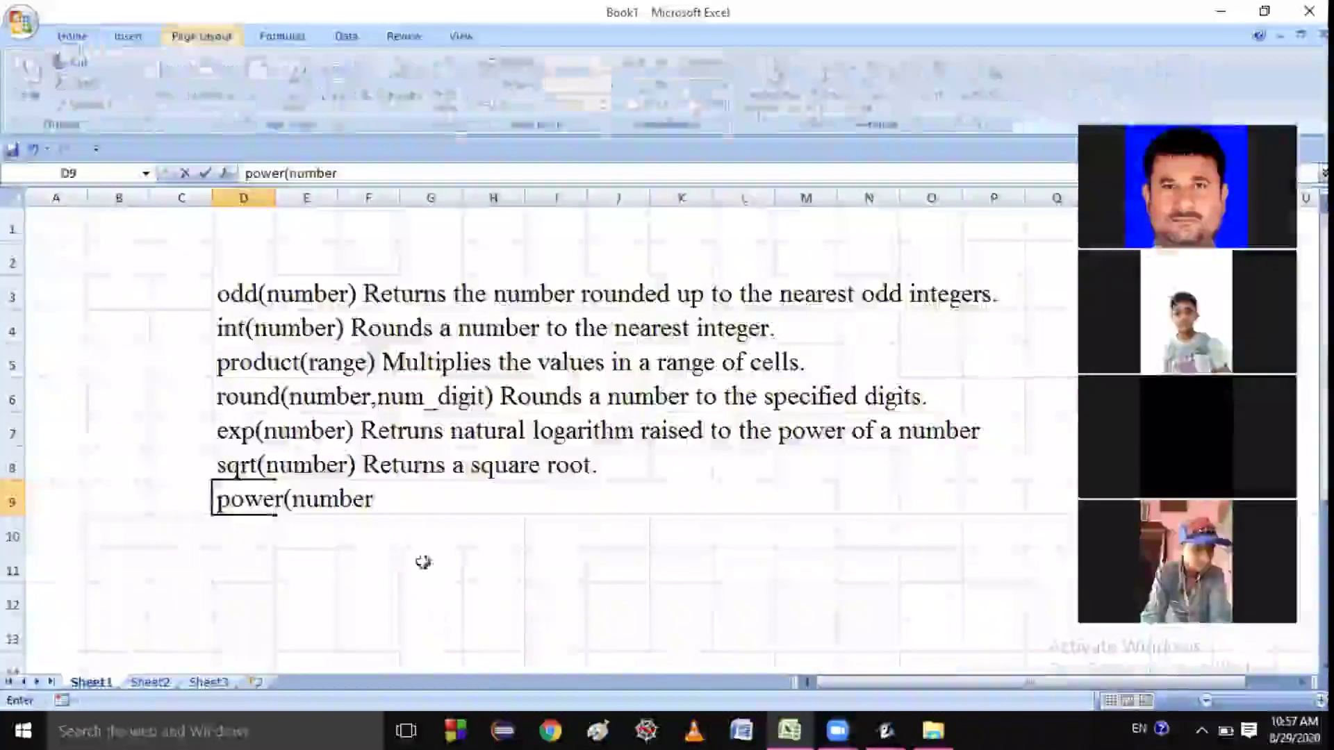
click(385, 506)
text(,)
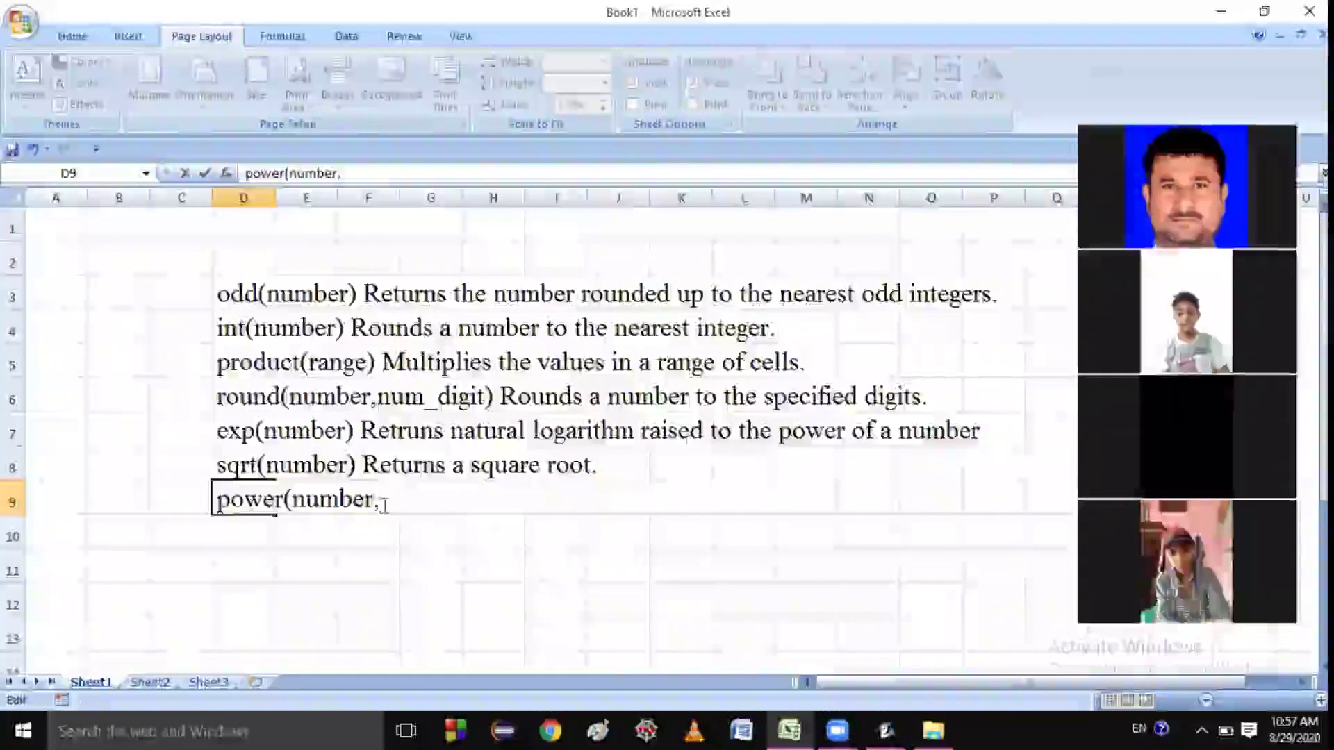
text(power)
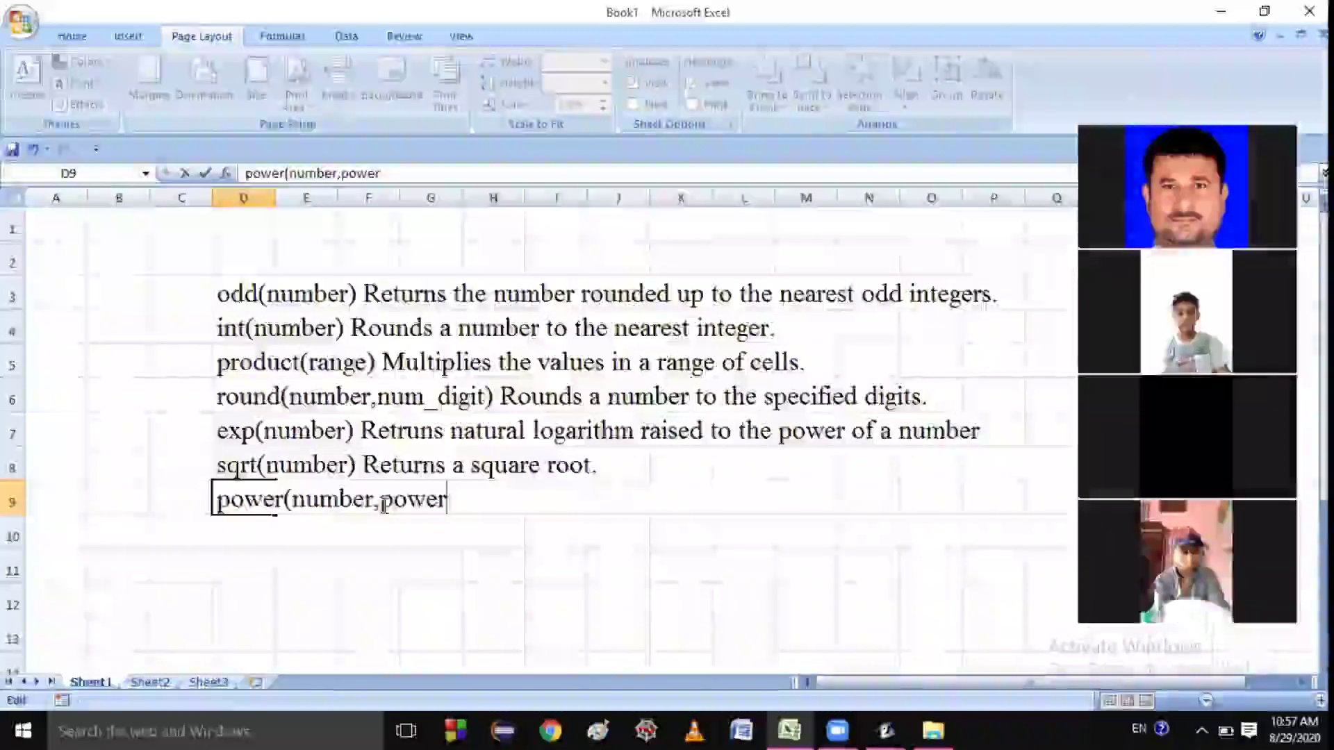
text() )
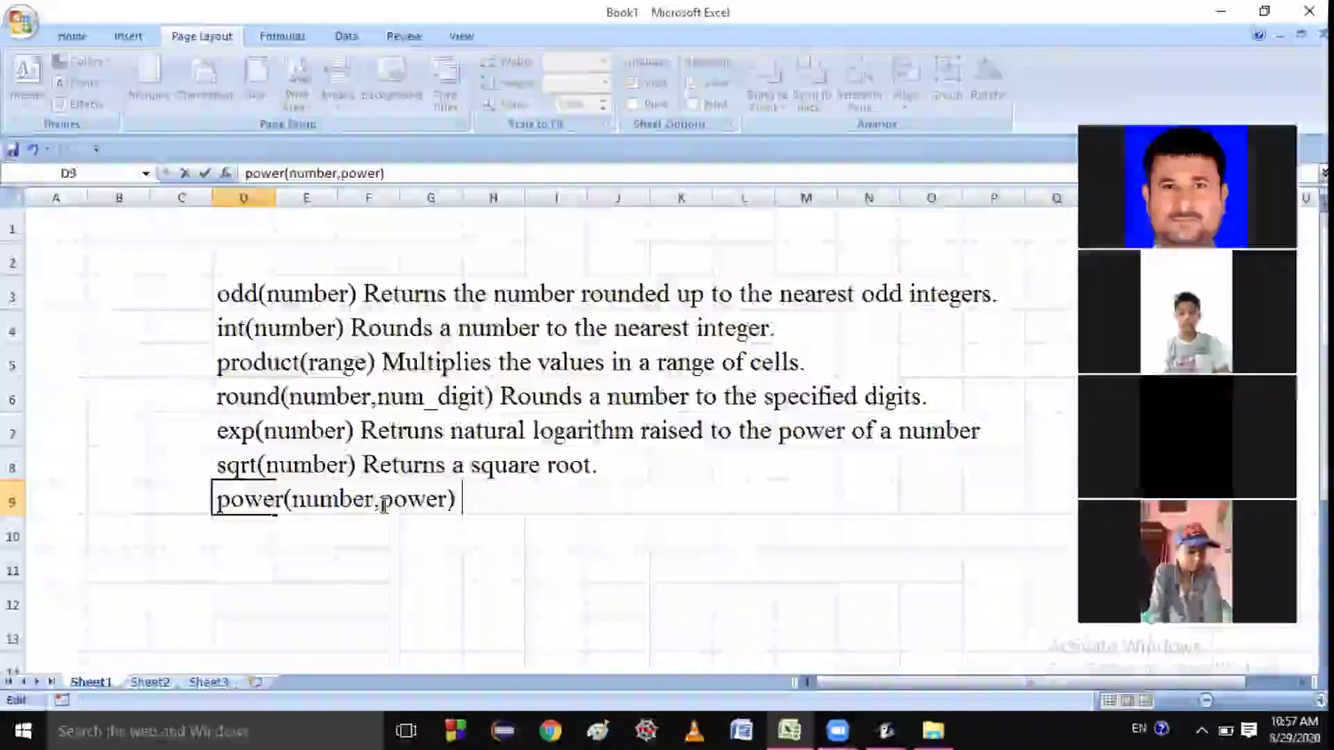
Add the description "Returns the remainderr after a number" behind power(number,power) in D9
text(Re)
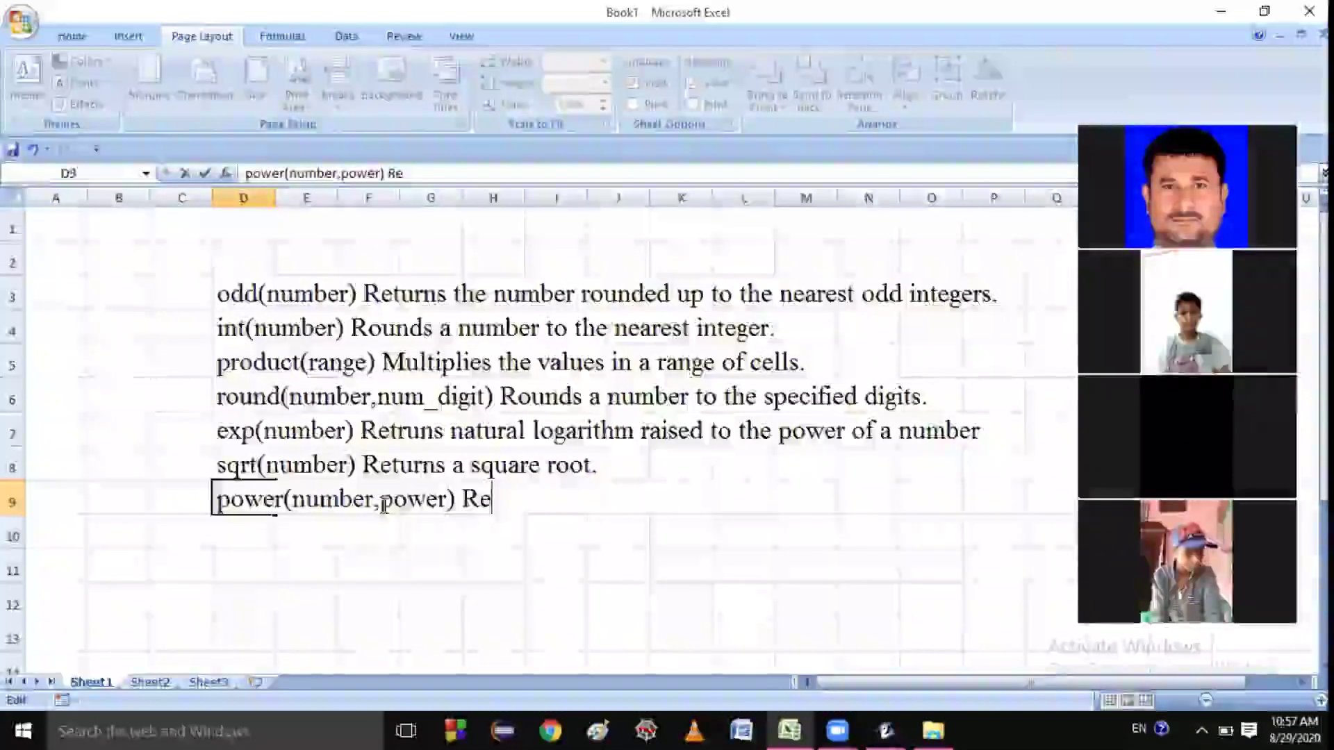
text(tru)
key(BackSpace)
key(BackSpace)
text(ur)
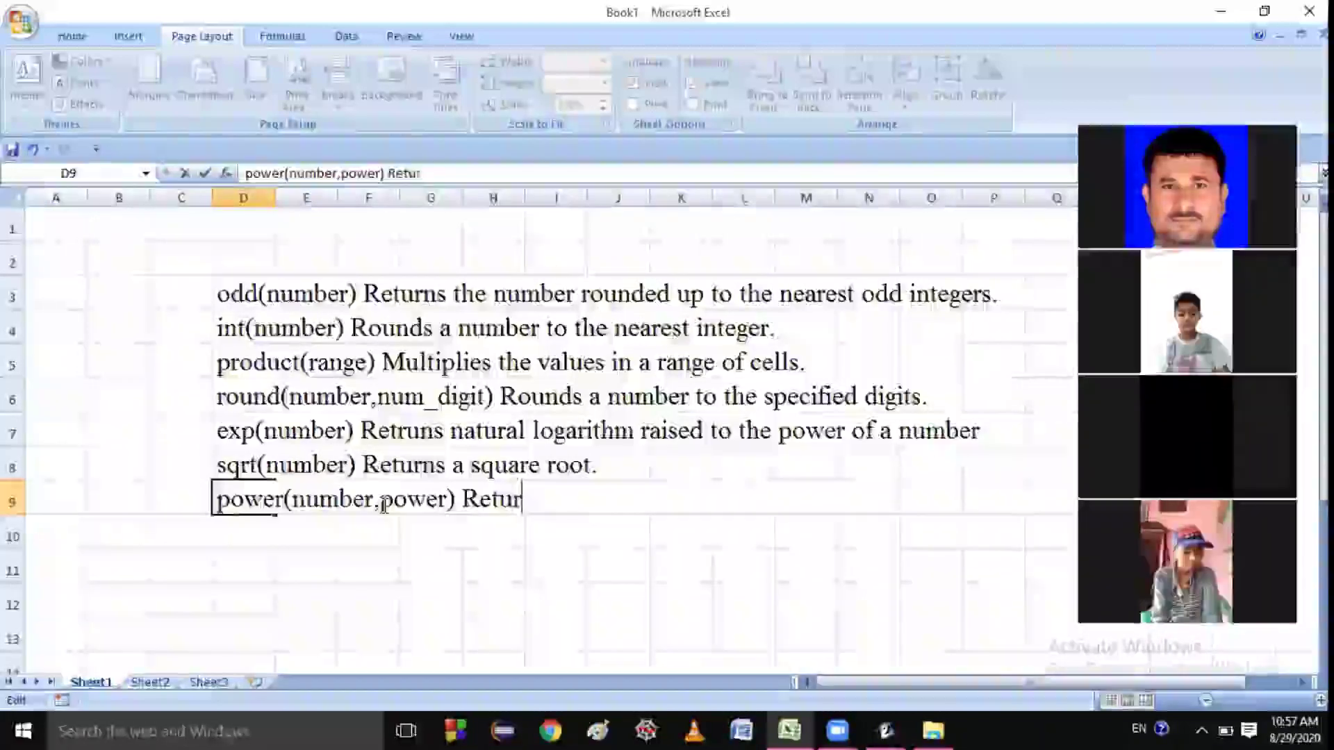
text(ns)
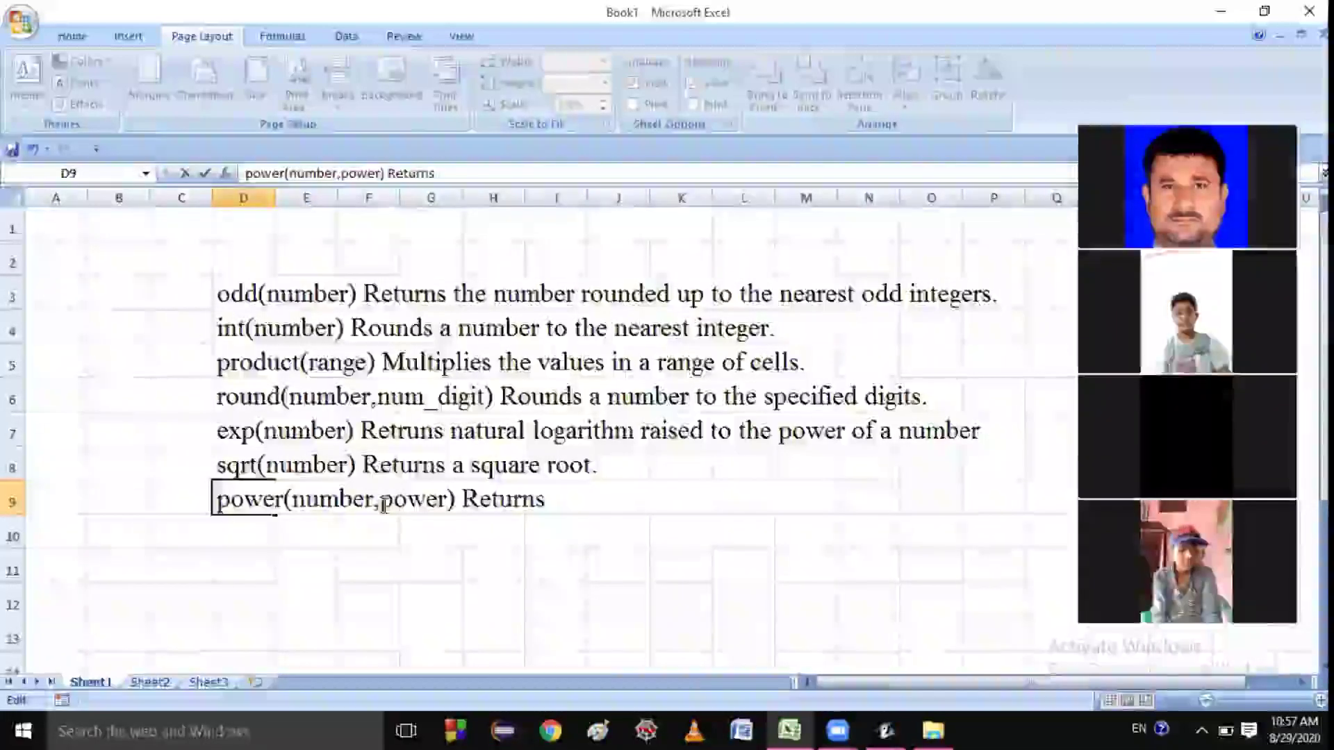
text( the remain)
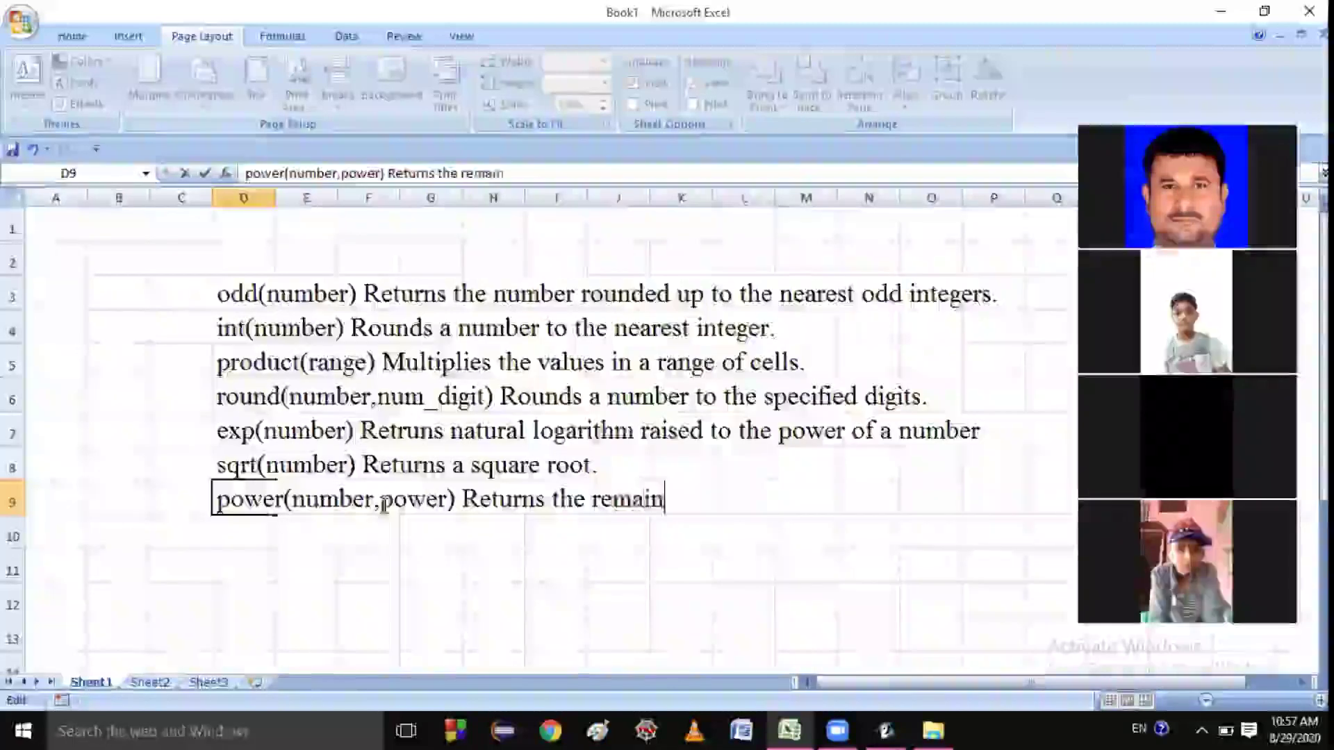
text(derr af)
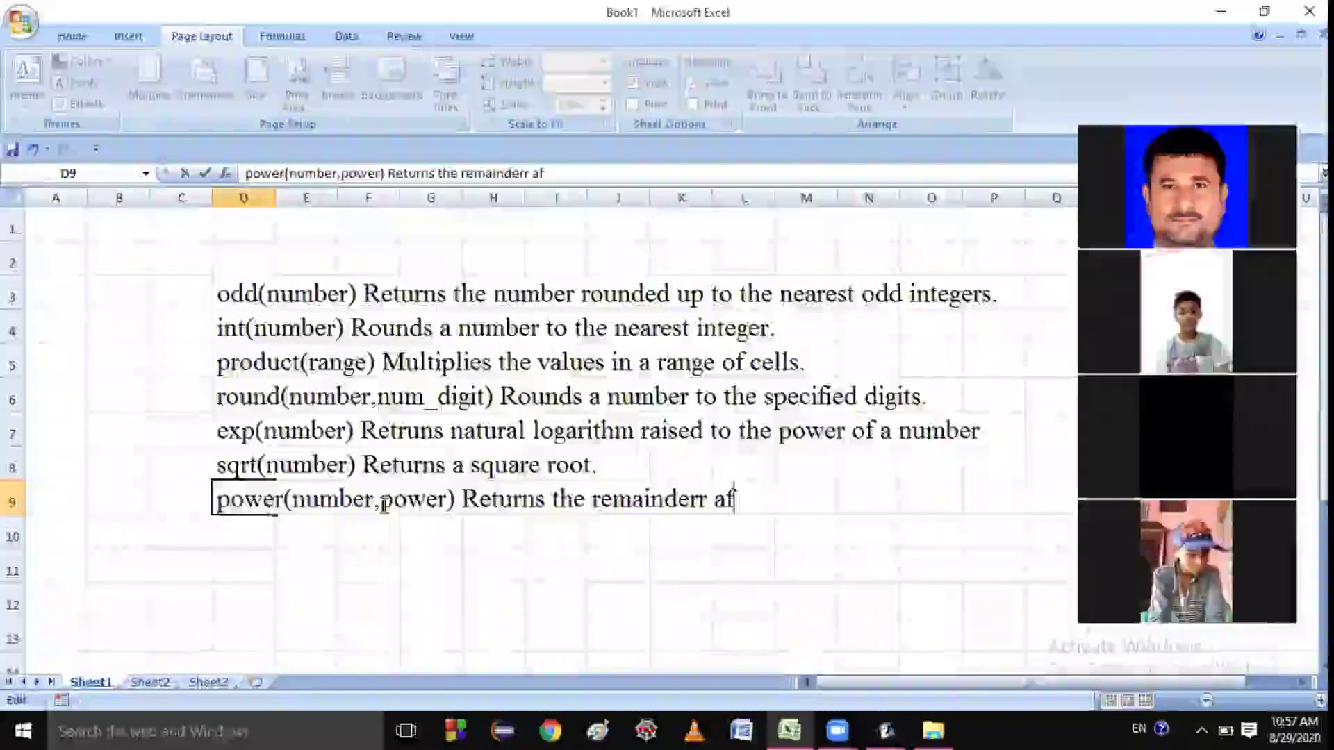
text(tere)
key(BackSpace)
key(BackSpace)
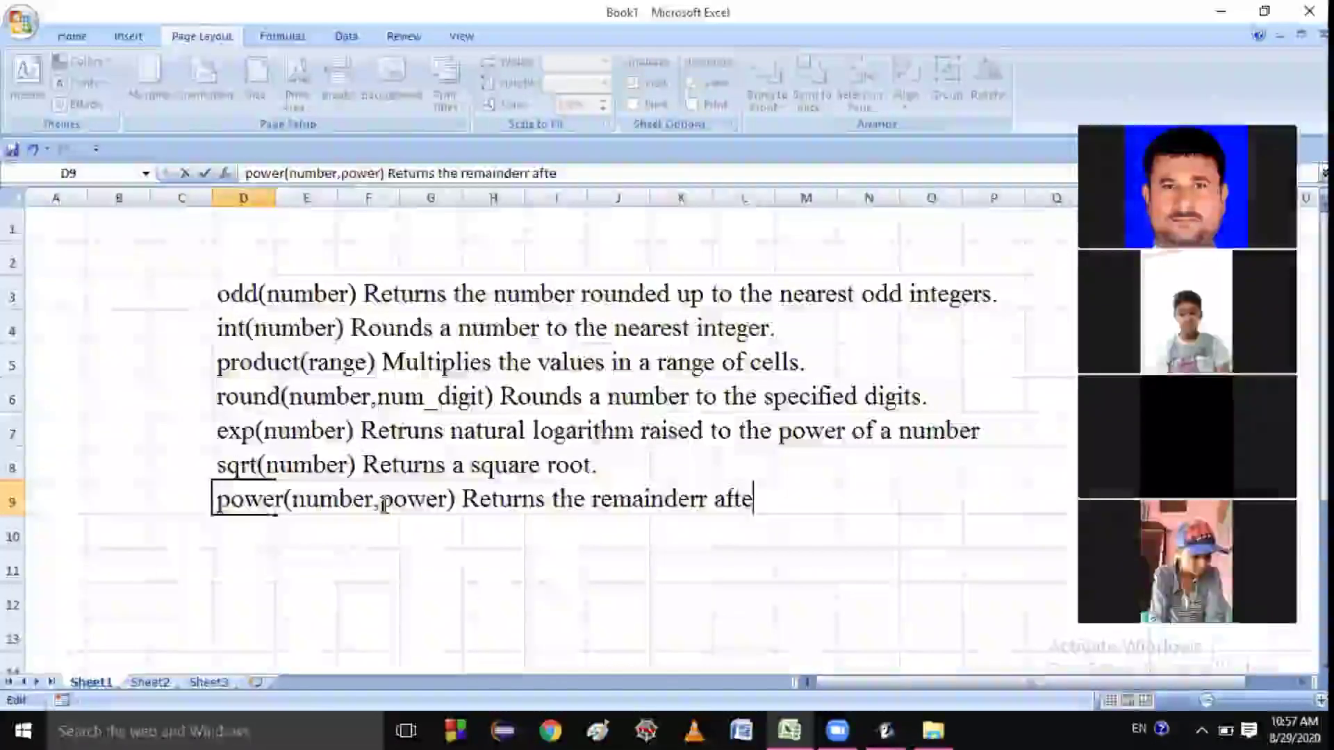
text(r)
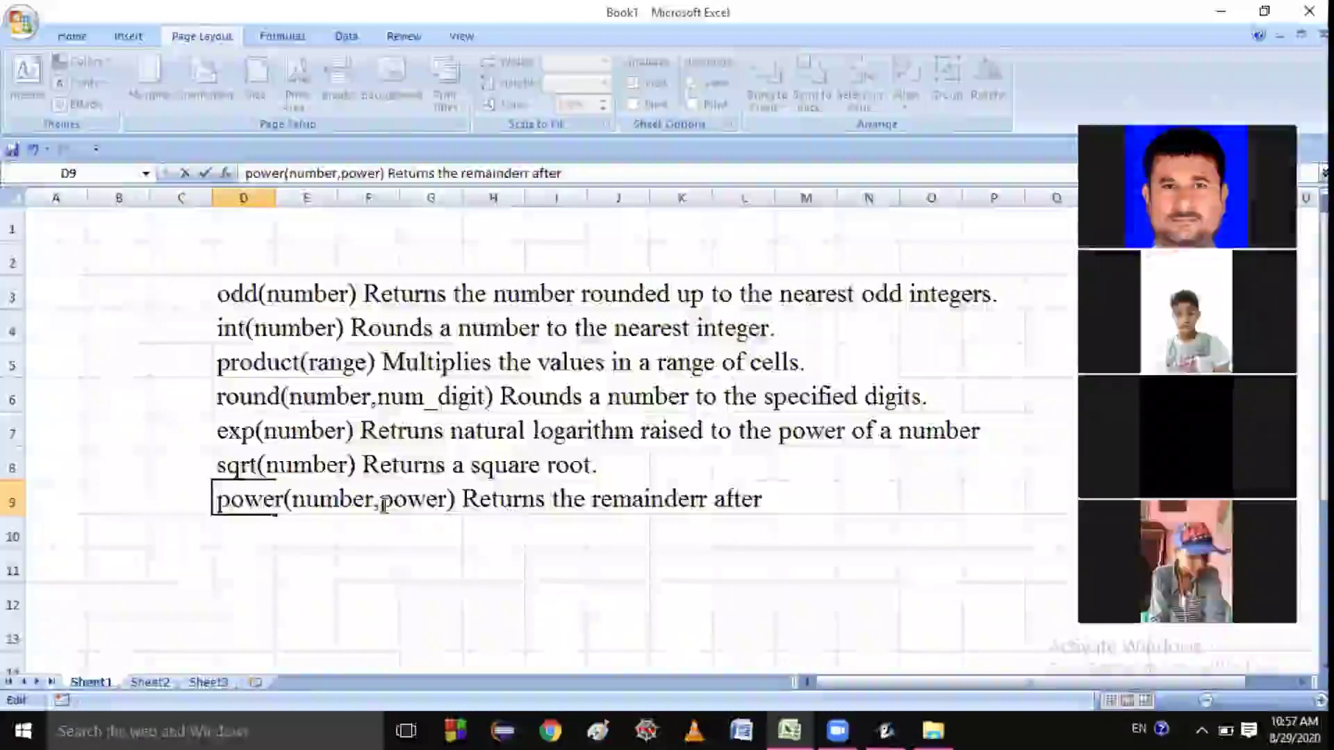
text( a number is)
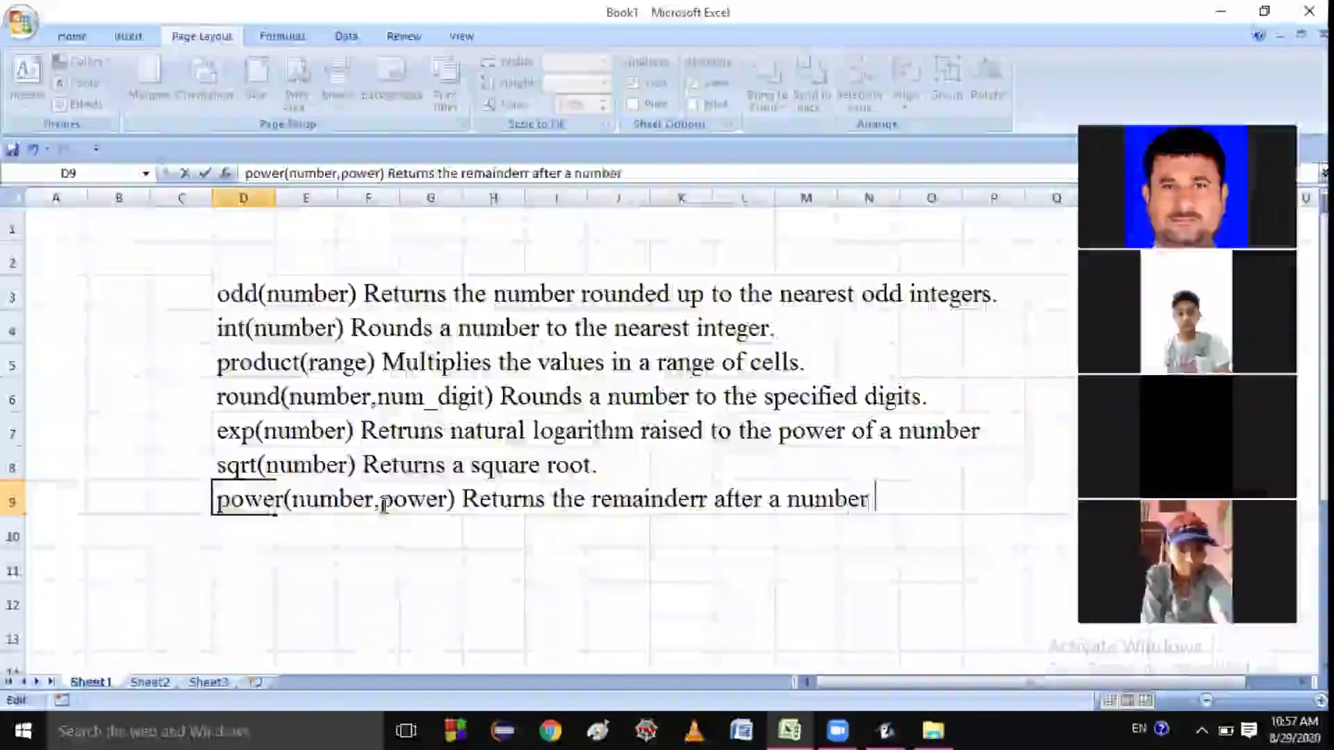
Delete the words "remainderr after a number" from the power description in D9, keeping "Returns the"
key(BackSpace)
key(BackSpace)
key(BackSpace)
key(BackSpace)
key(BackSpace)
key(BackSpace)
key(BackSpace)
key(BackSpace)
key(BackSpace)
key(BackSpace)
key(BackSpace)
key(BackSpace)
key(BackSpace)
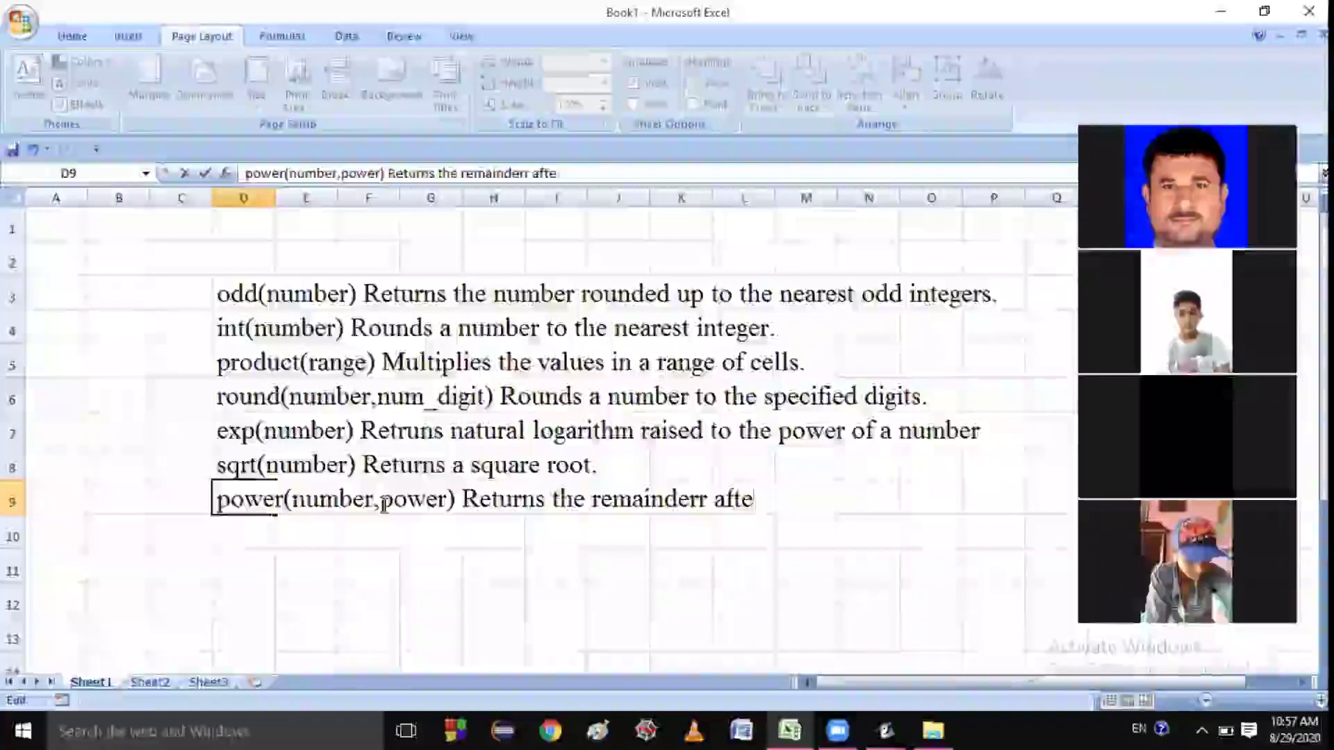
key(BackSpace)
key(BackSpace)
key(BackSpace)
key(BackSpace)
key(BackSpace)
key(BackSpace)
key(BackSpace)
key(BackSpace)
key(BackSpace)
key(BackSpace)
key(BackSpace)
key(BackSpace)
key(BackSpace)
key(BackSpace)
key(BackSpace)
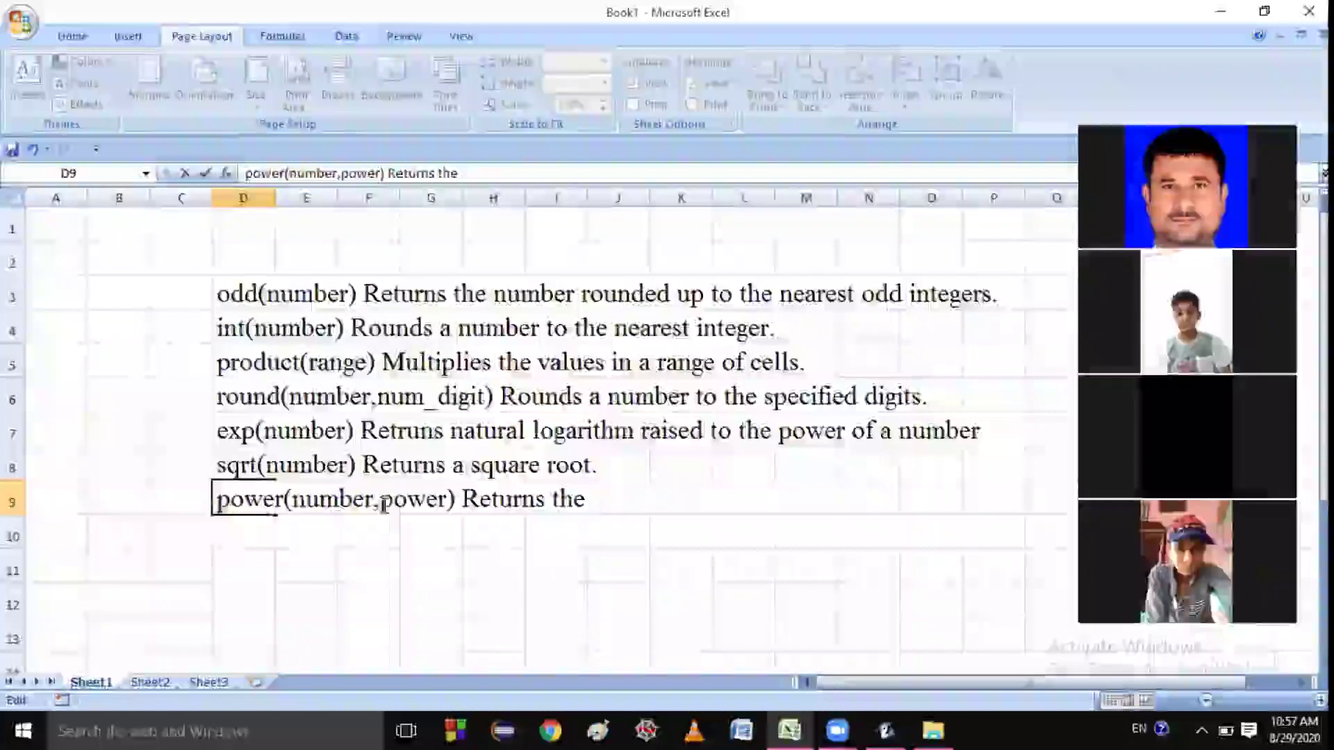
Complete the power description in D9 with "result of a number raised ot some power."
text(resu)
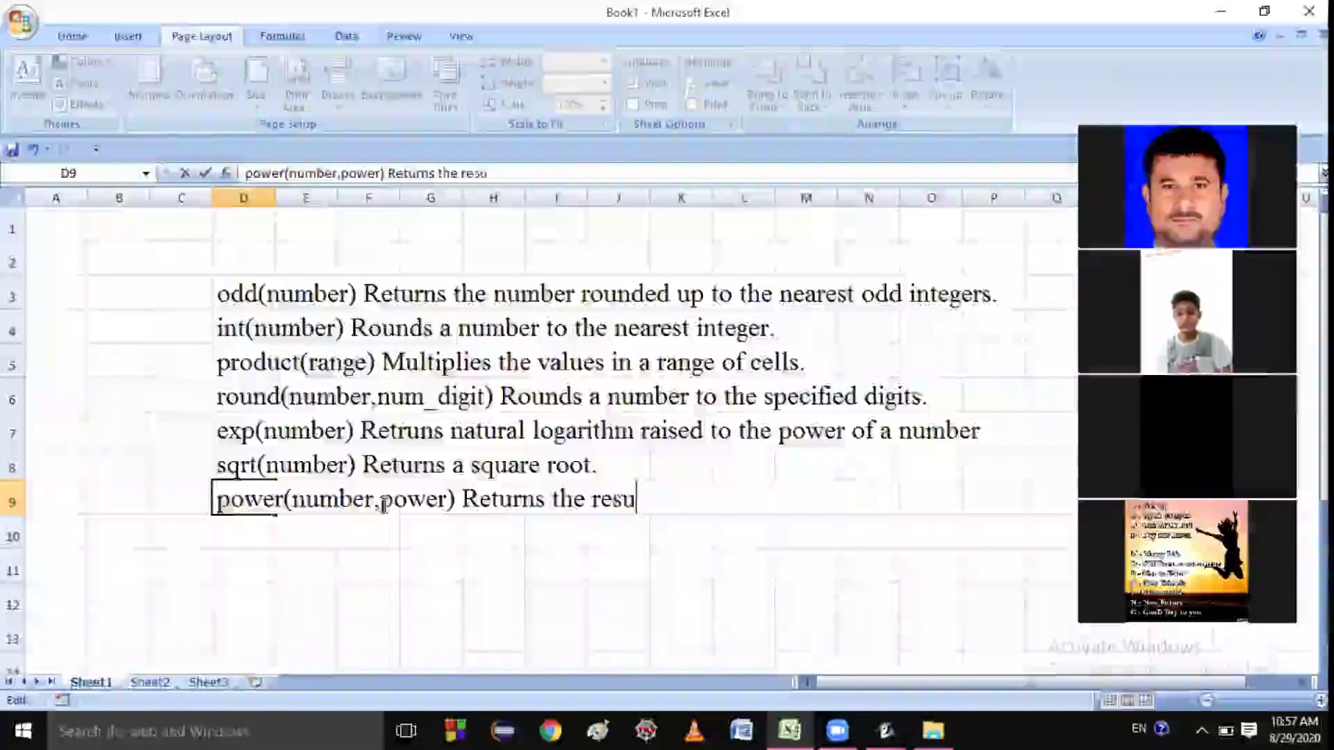
text(lt)
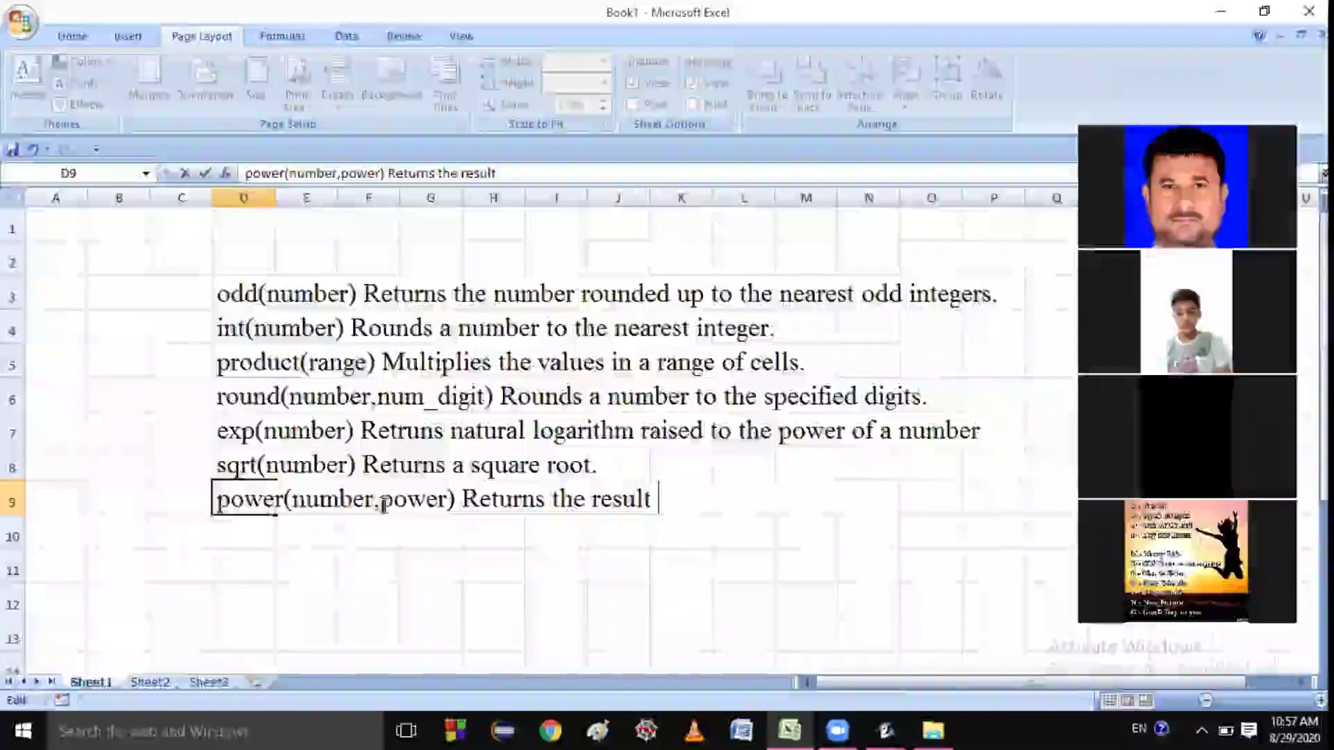
text( of  a n)
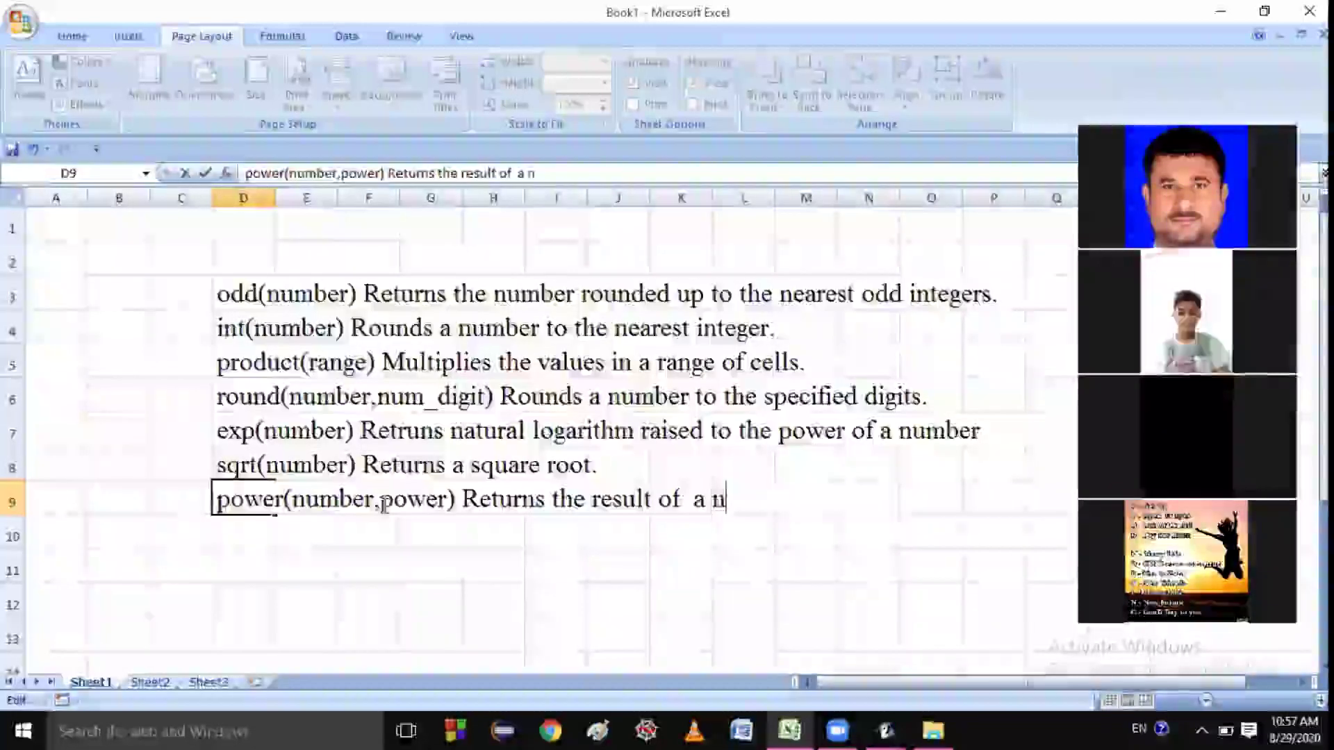
text(umber rais)
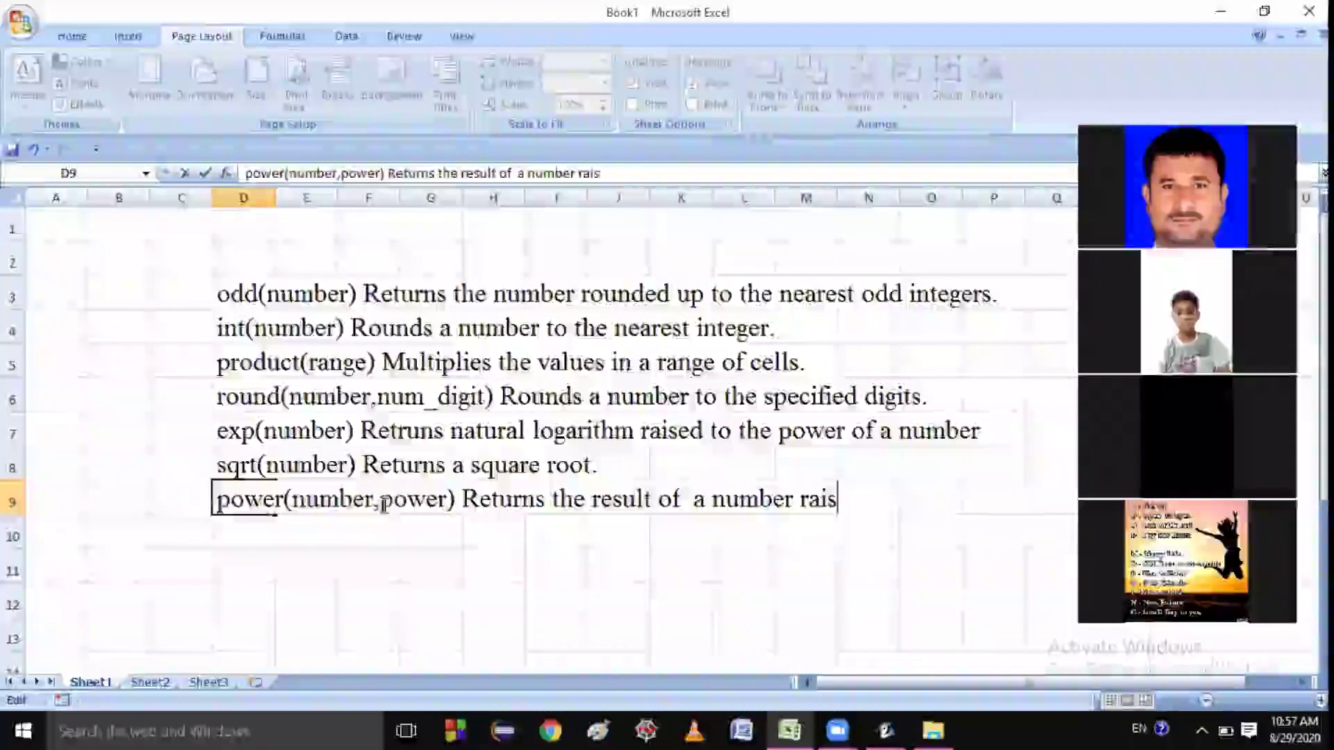
text(ed ot some  po)
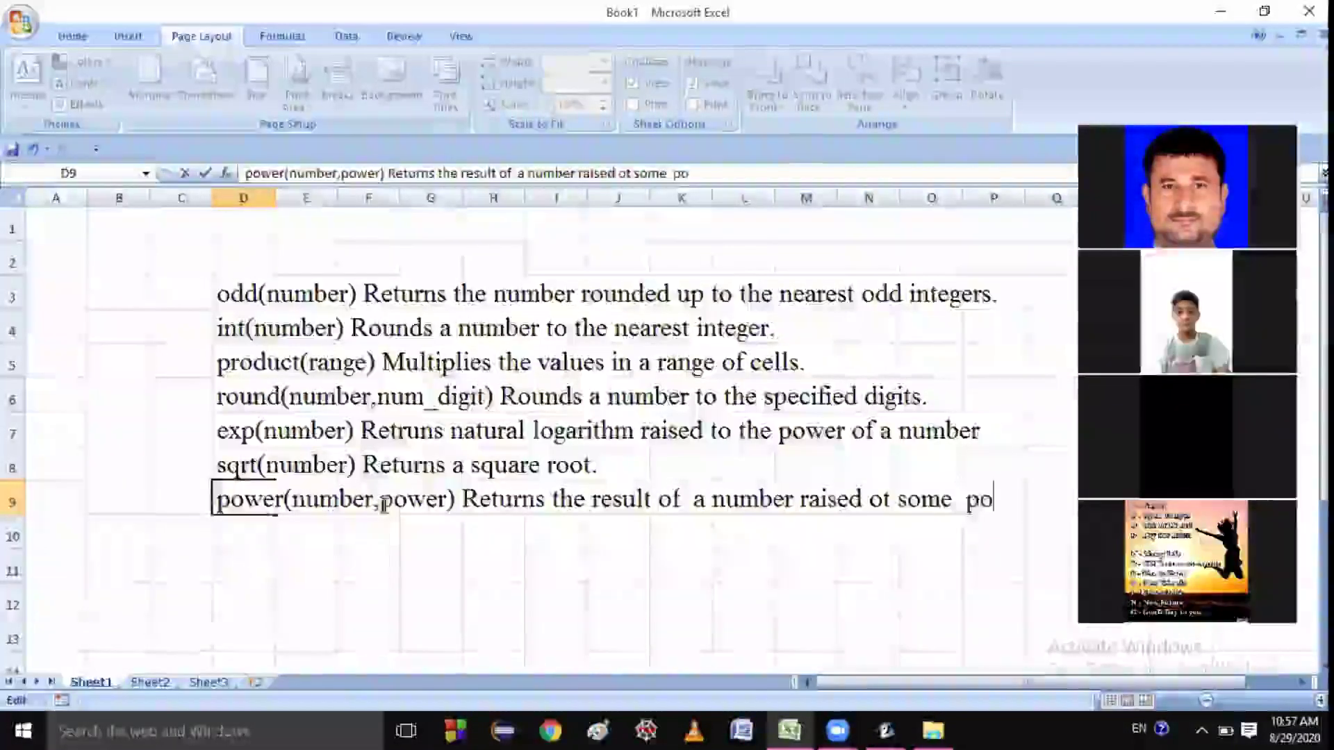
text(wer.)
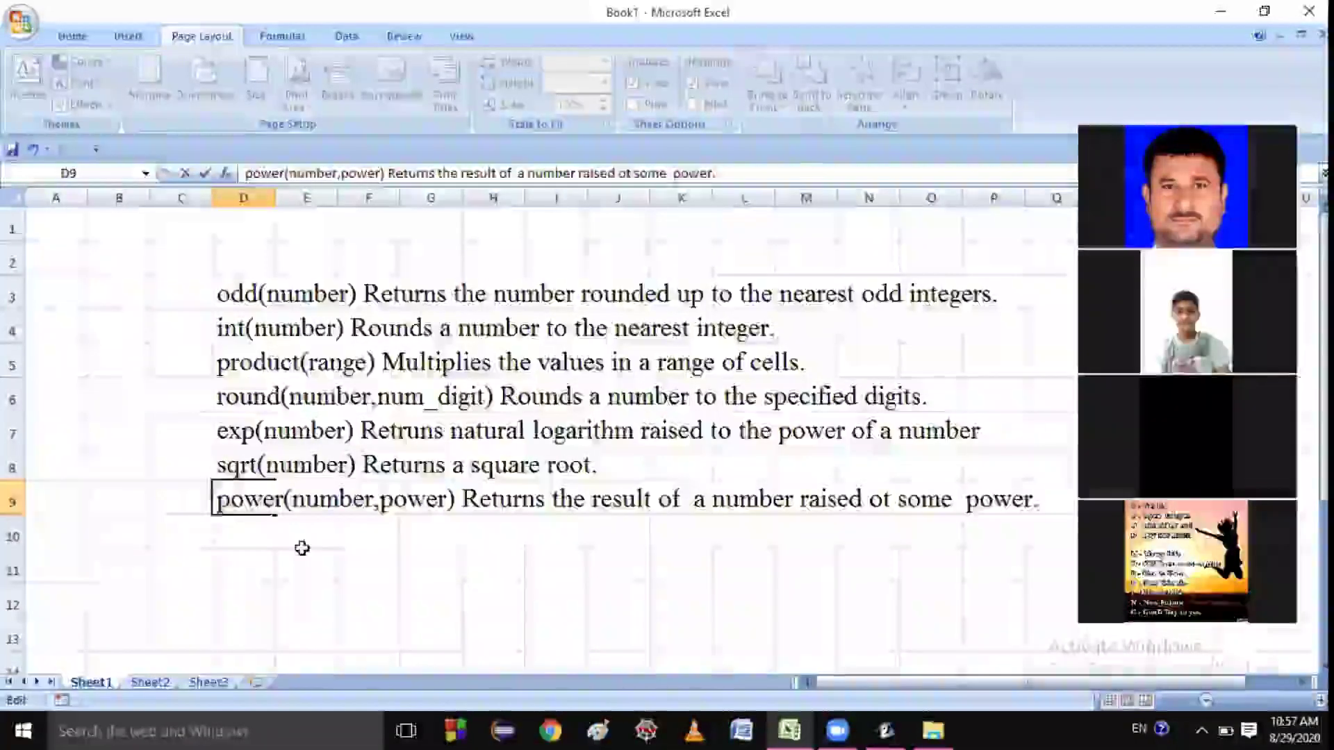
Demonstrate the POWER function by entering =power(2,3) in cell E11, and clear the cell again
click(301, 548)
text(=)
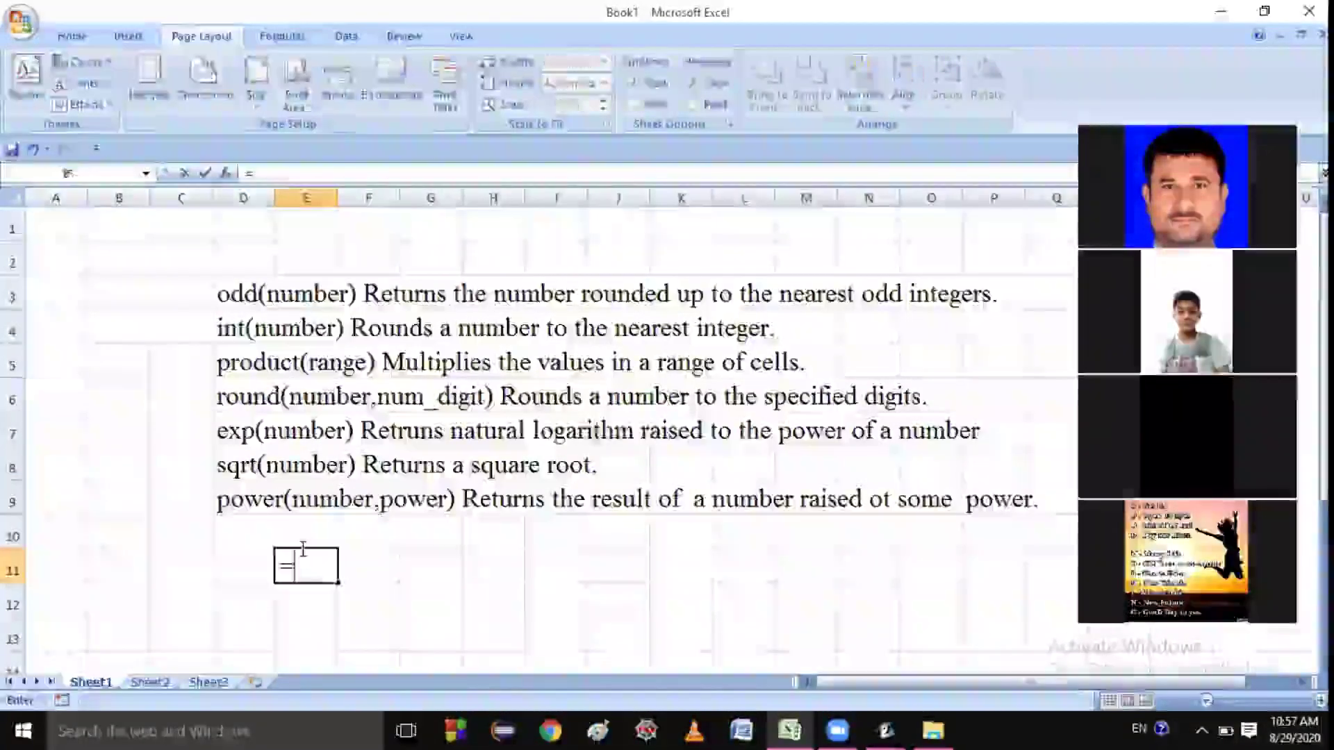
text(power)
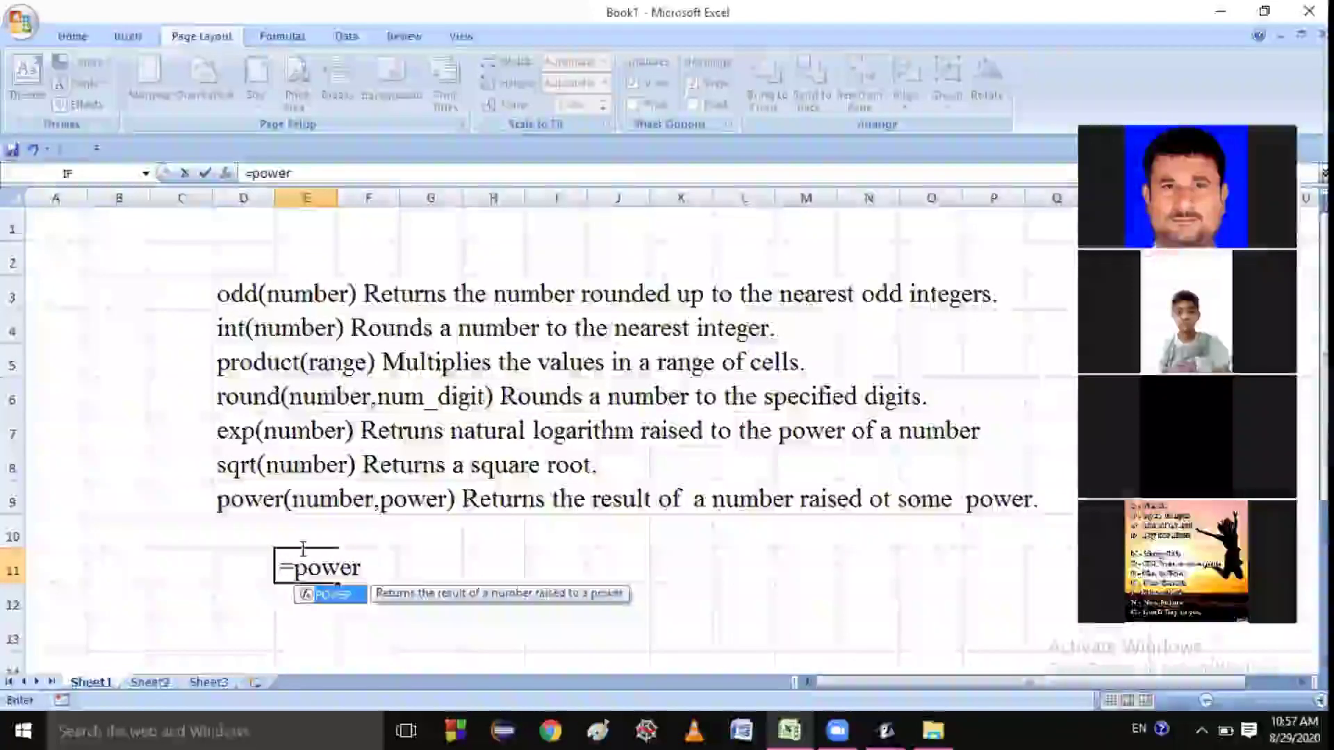
text((2,)
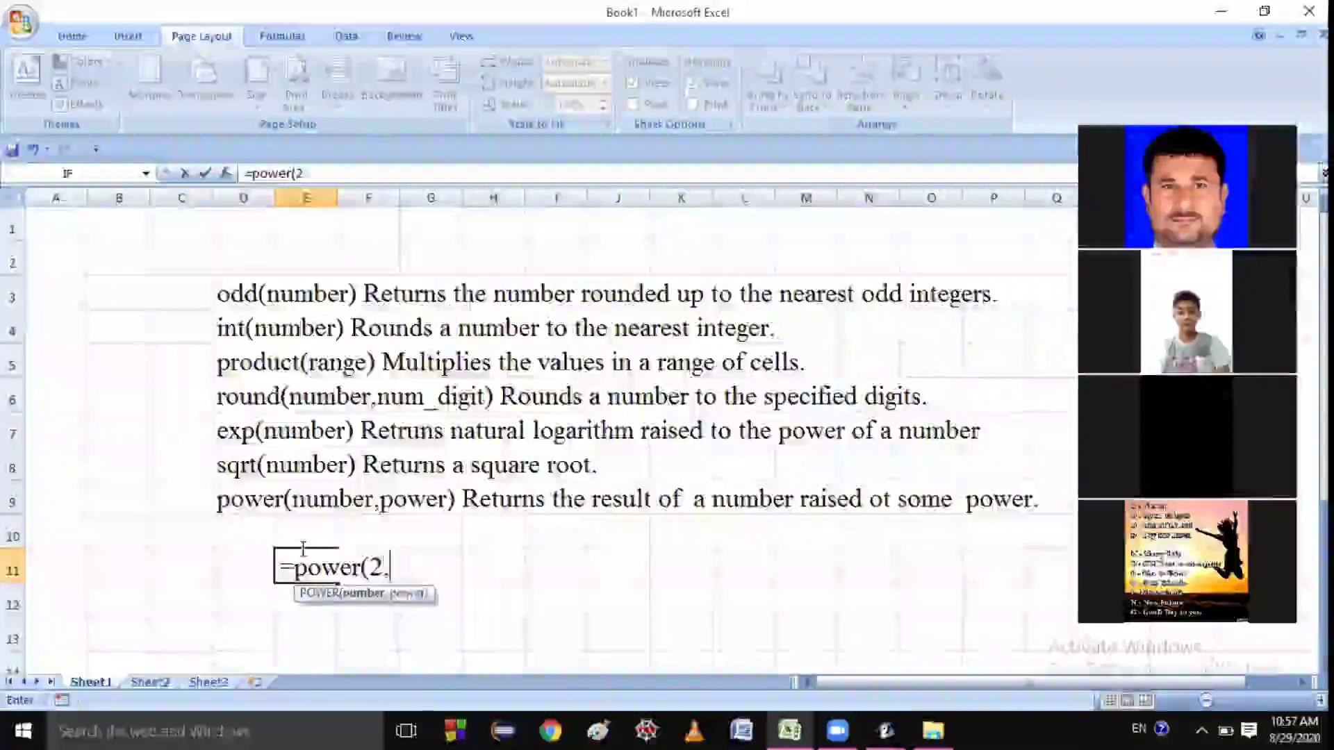
text(2)
key(BackSpace)
text(3)
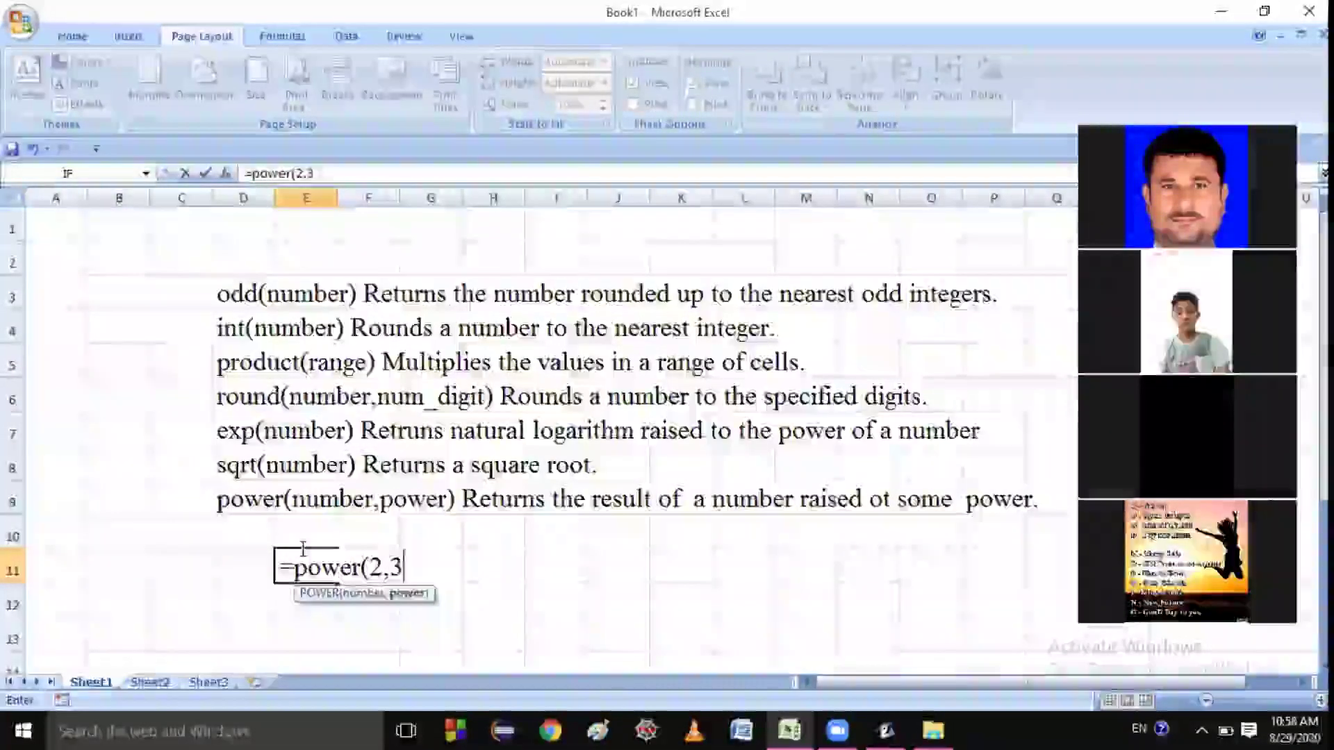
text())
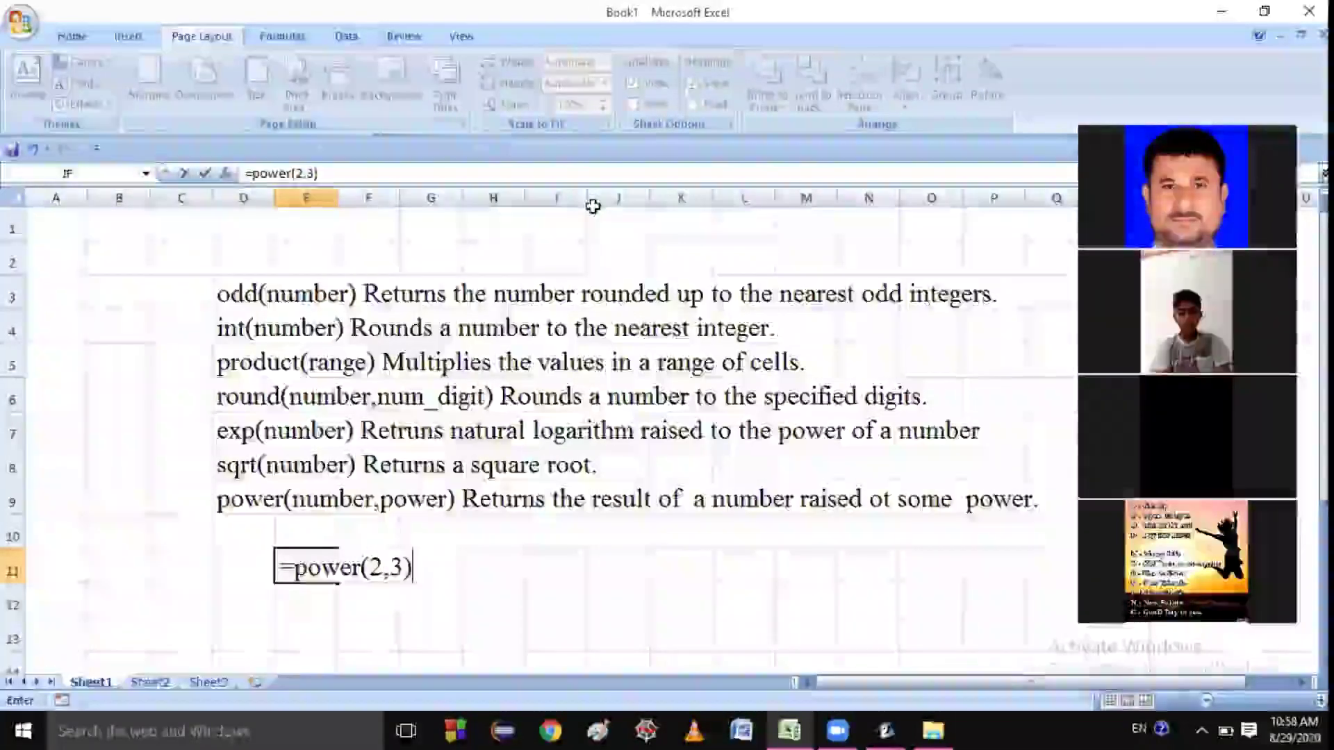
click(560, 159)
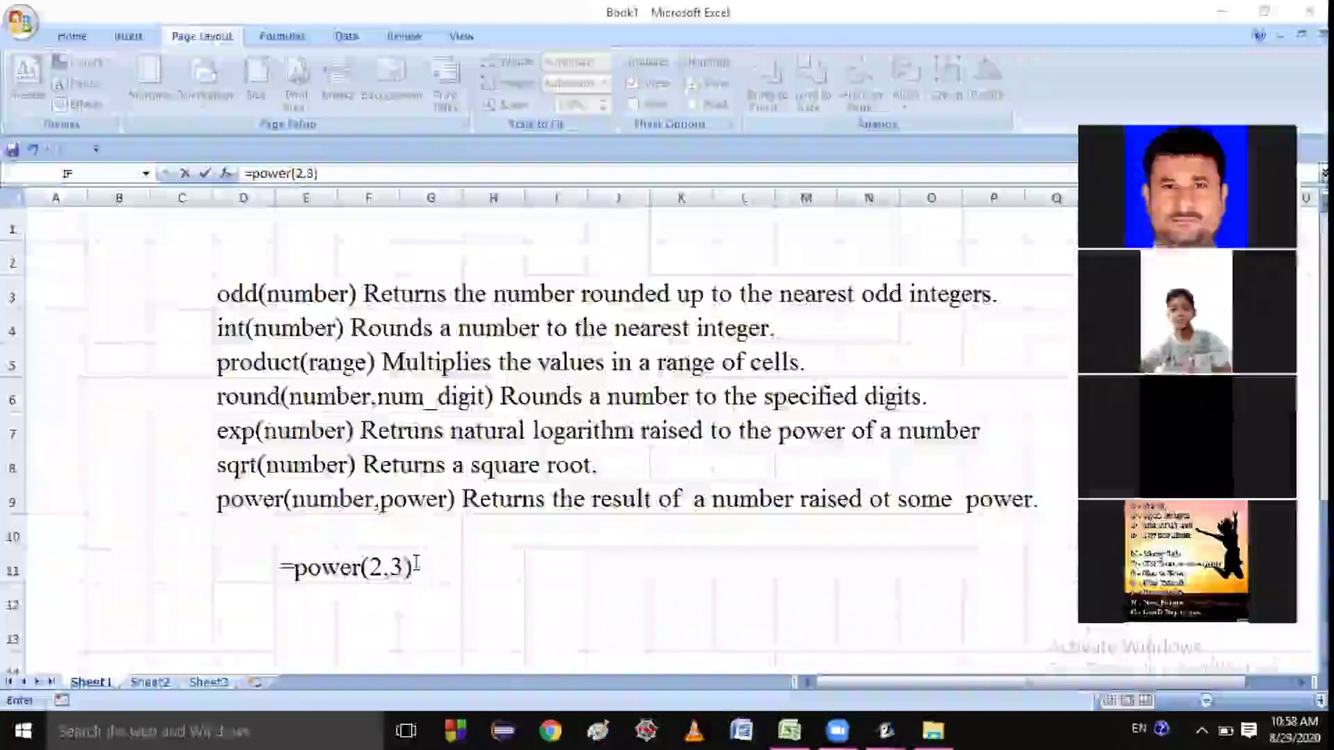
key(Return)
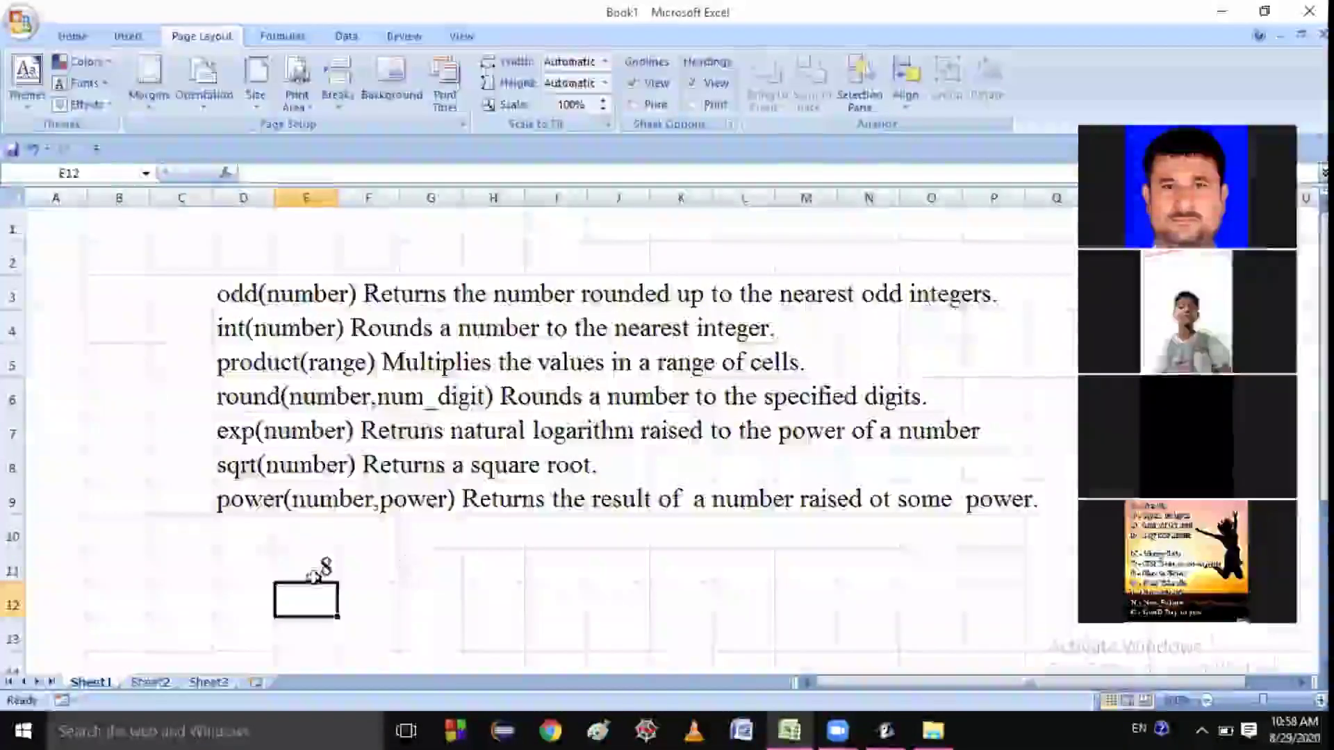
click(309, 571)
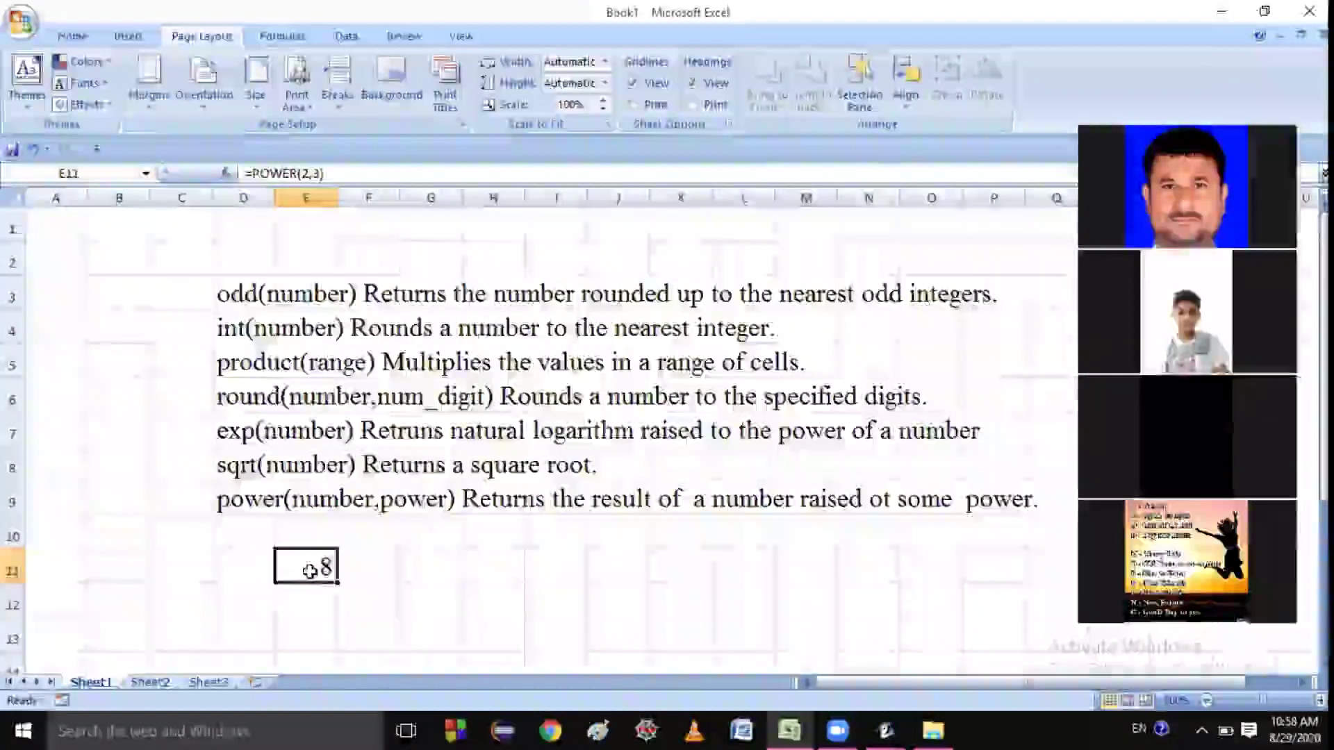
key(BackSpace)
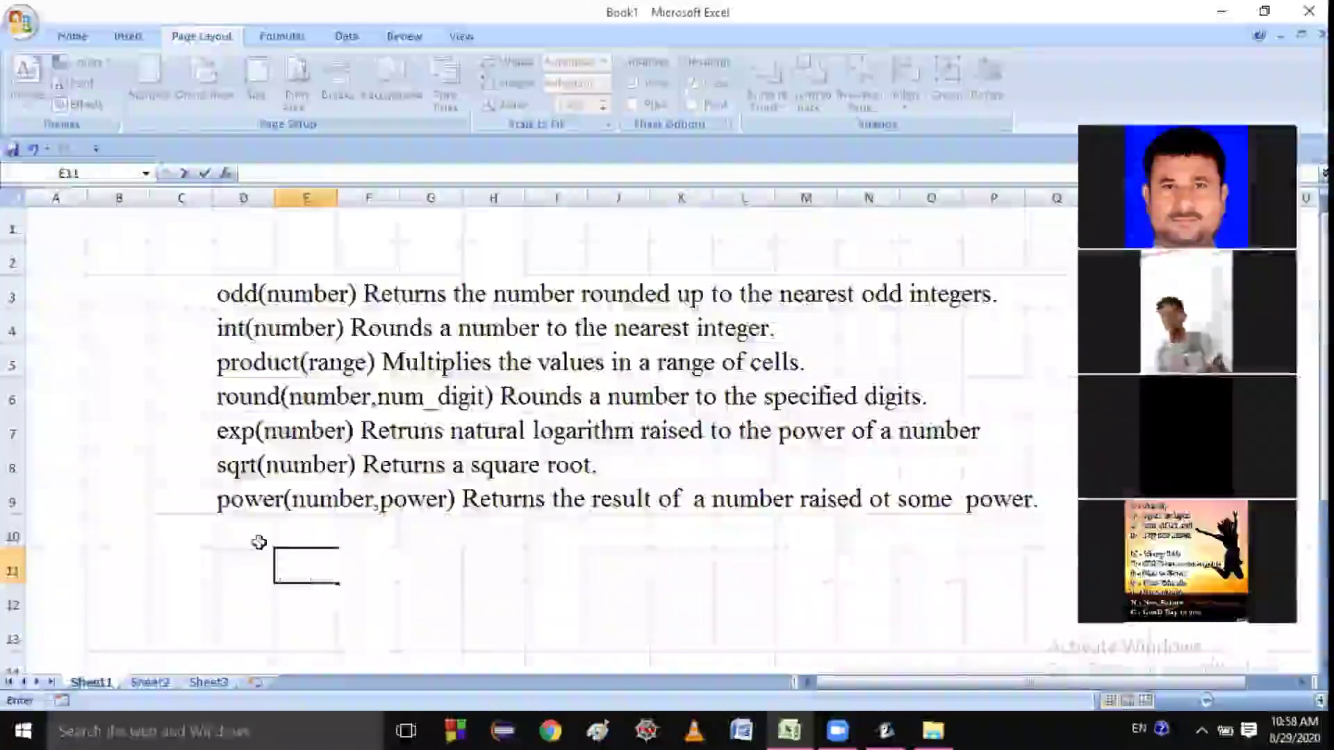
Write "mod(number,divisor)" in cell D10 below the power description
click(241, 531)
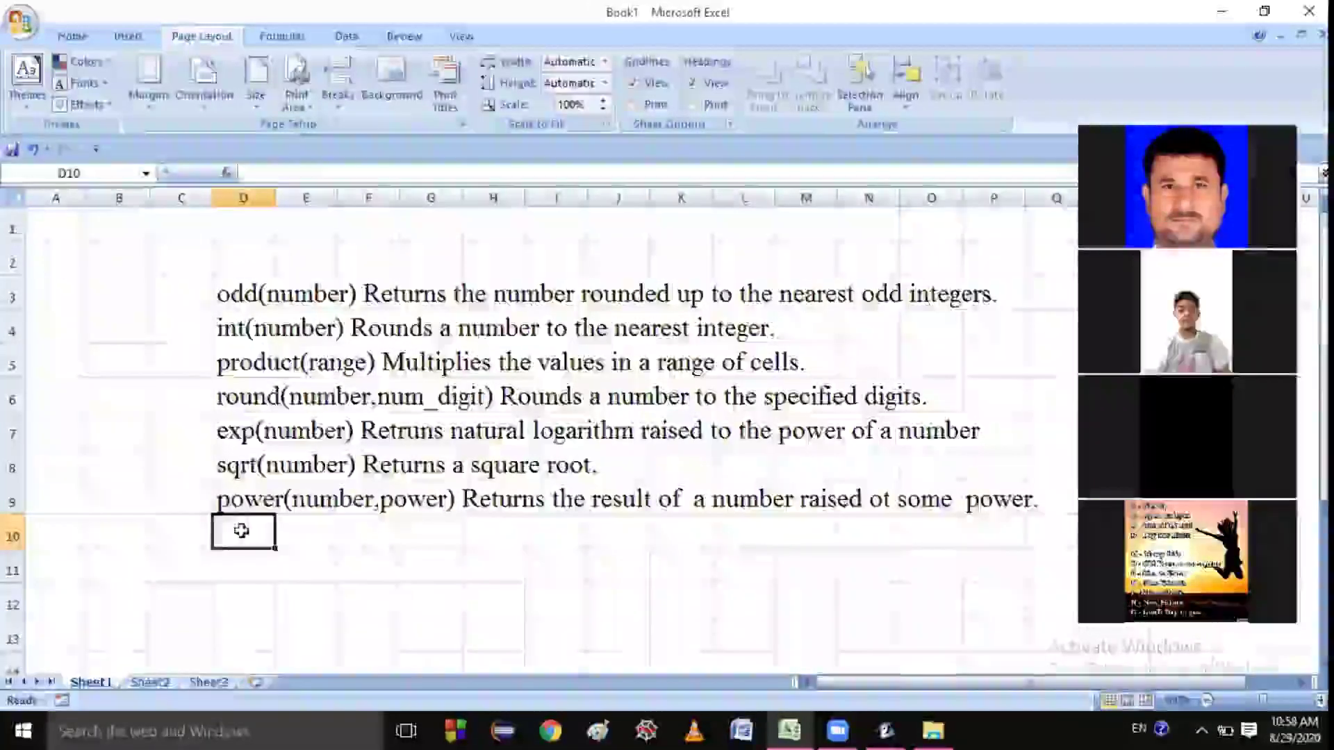
text(mod(numbe)
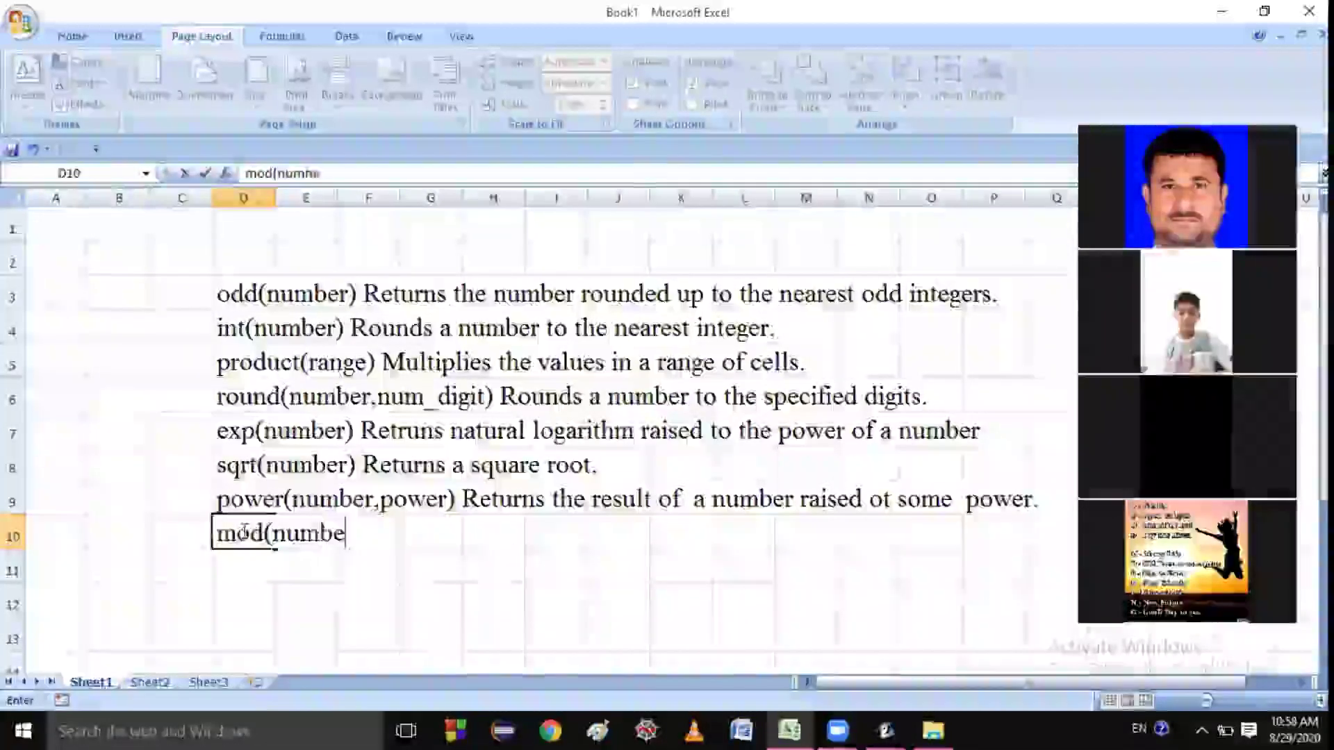
text(r,d)
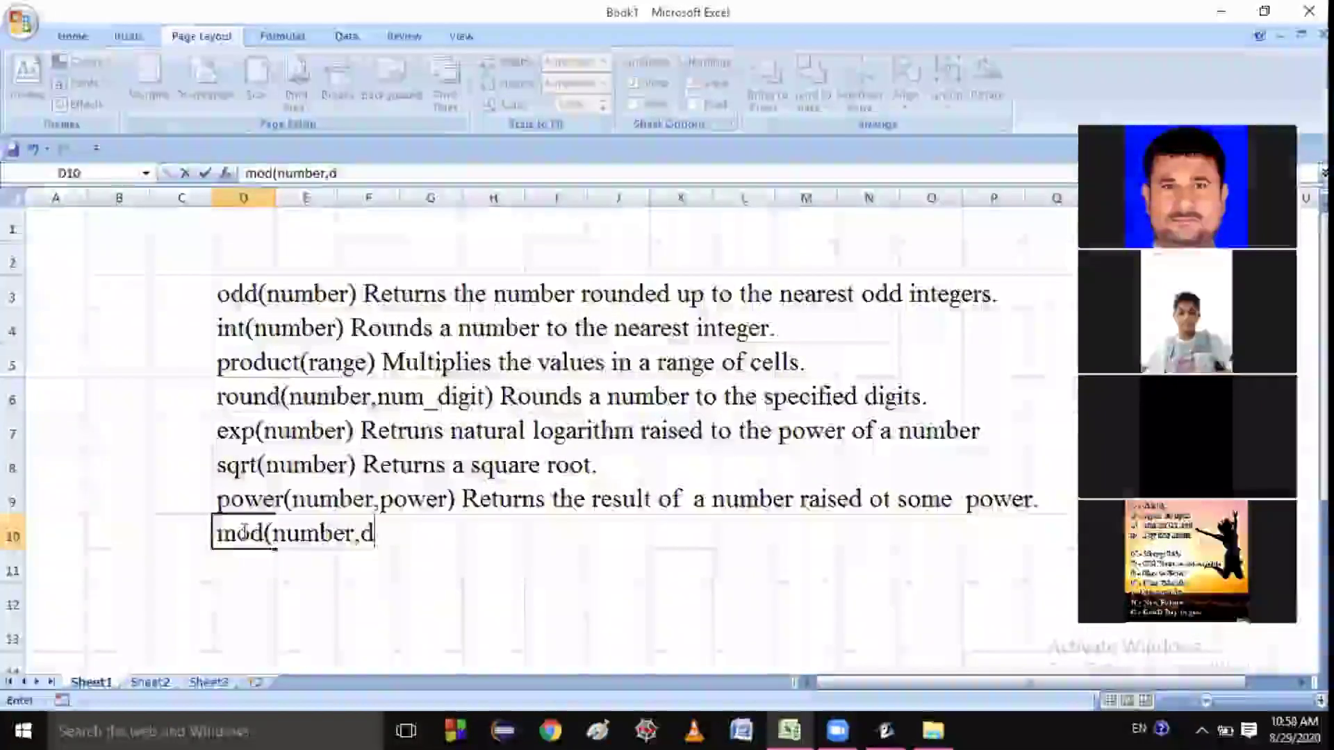
text(ivisor)
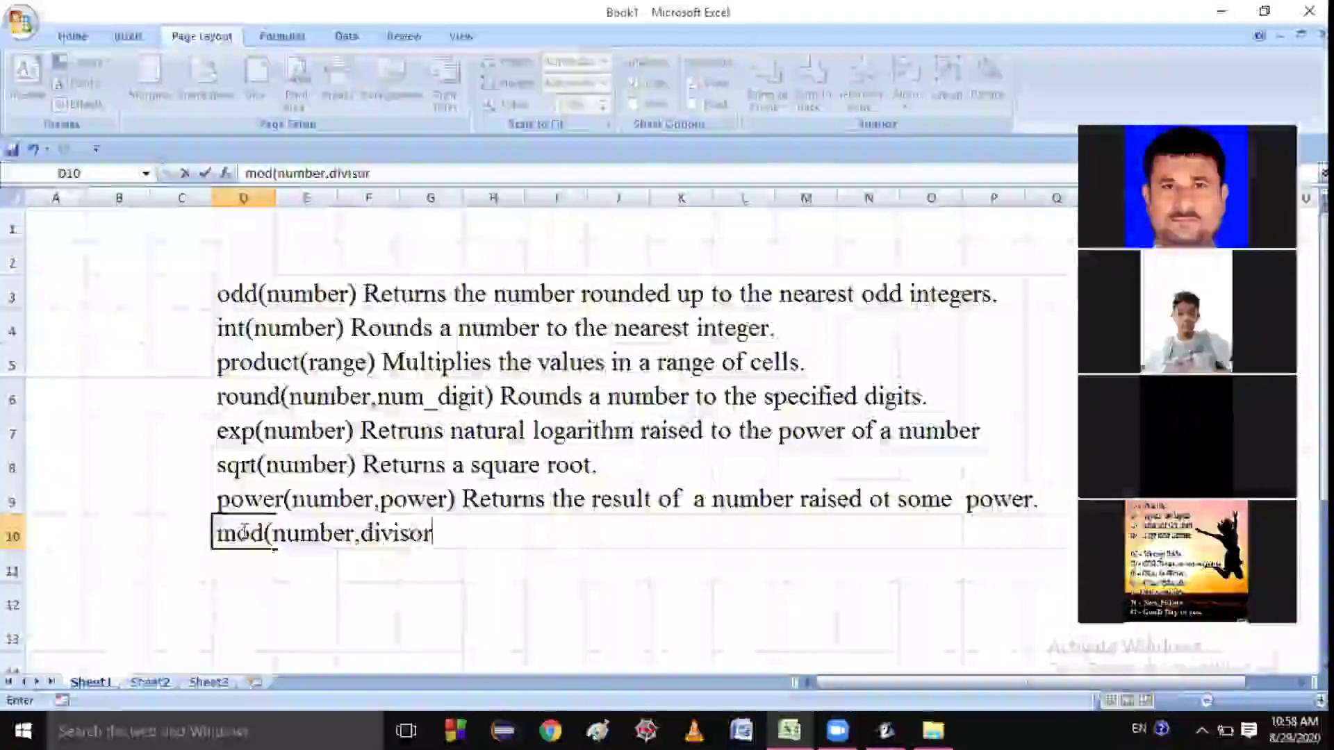
text())
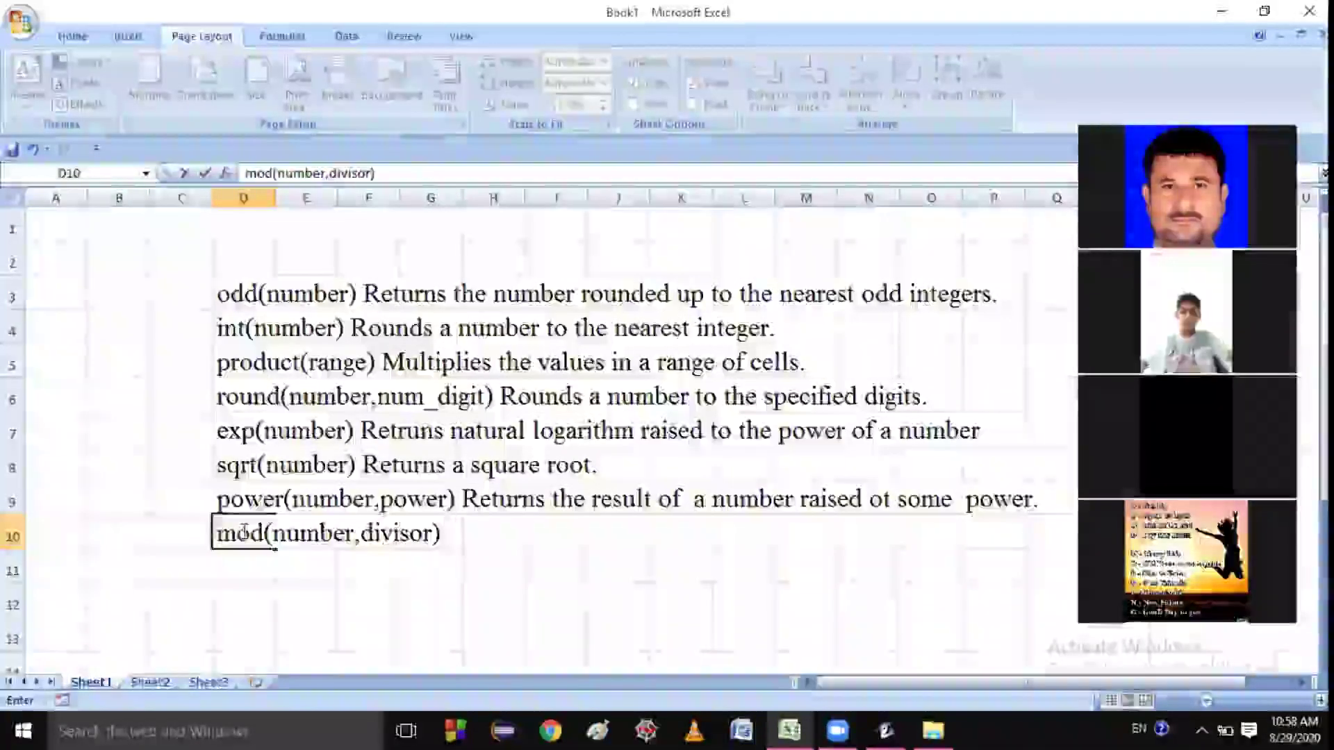
Add the description "Returns the remainder after a number is divided by the divisor." behind mod(number,divisor) in D10
text( Retu)
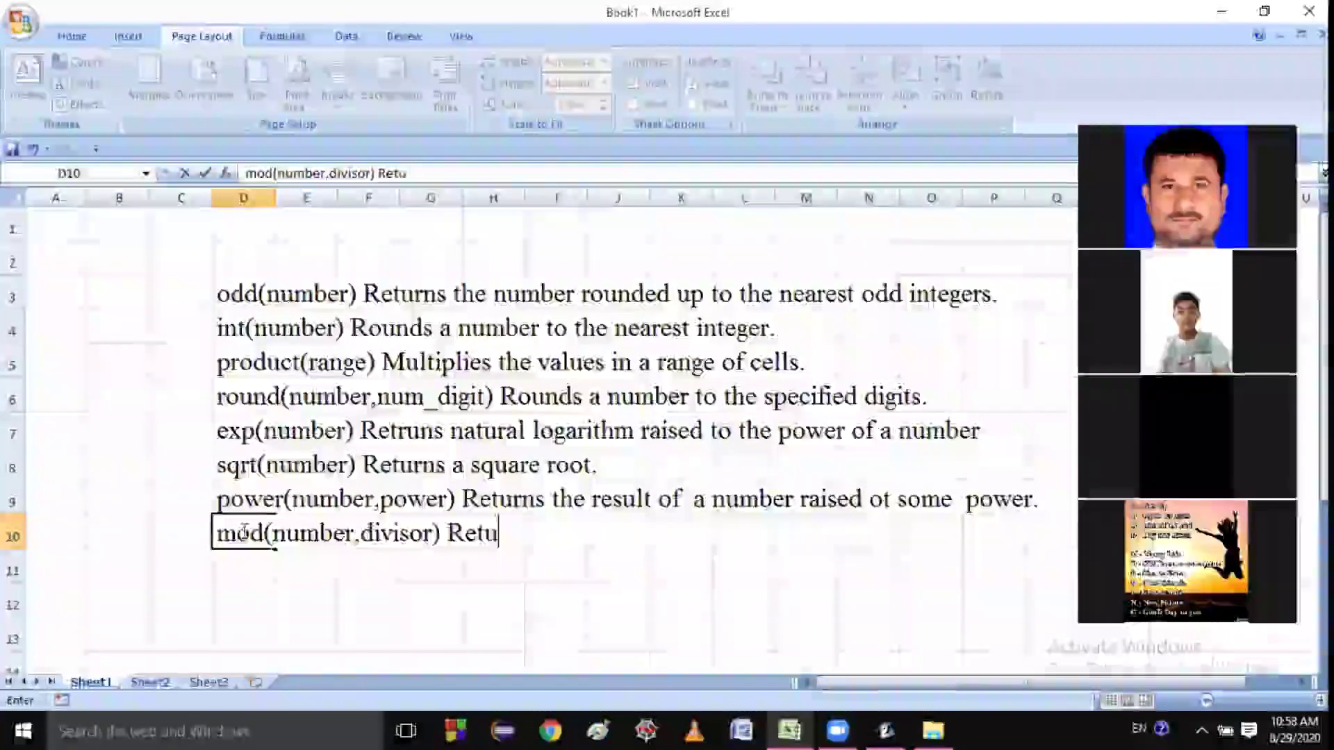
text(rns the re)
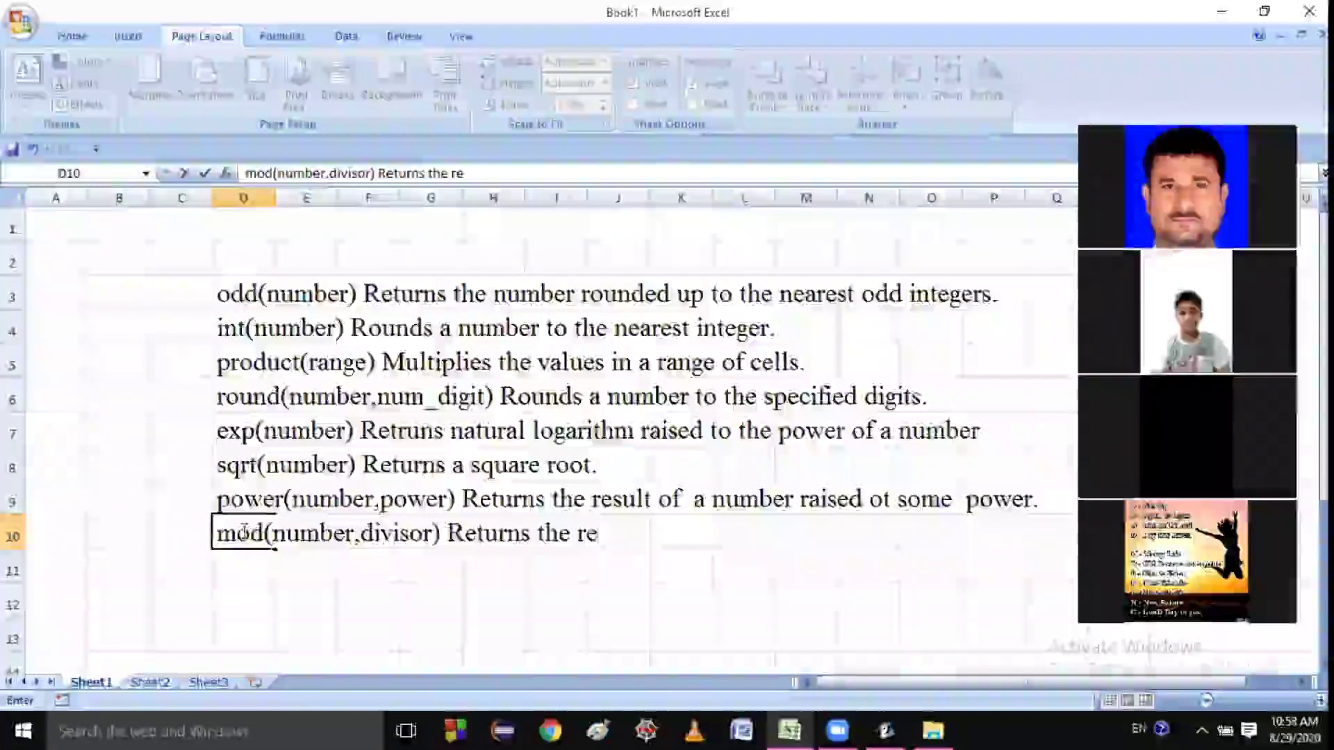
text(mainder)
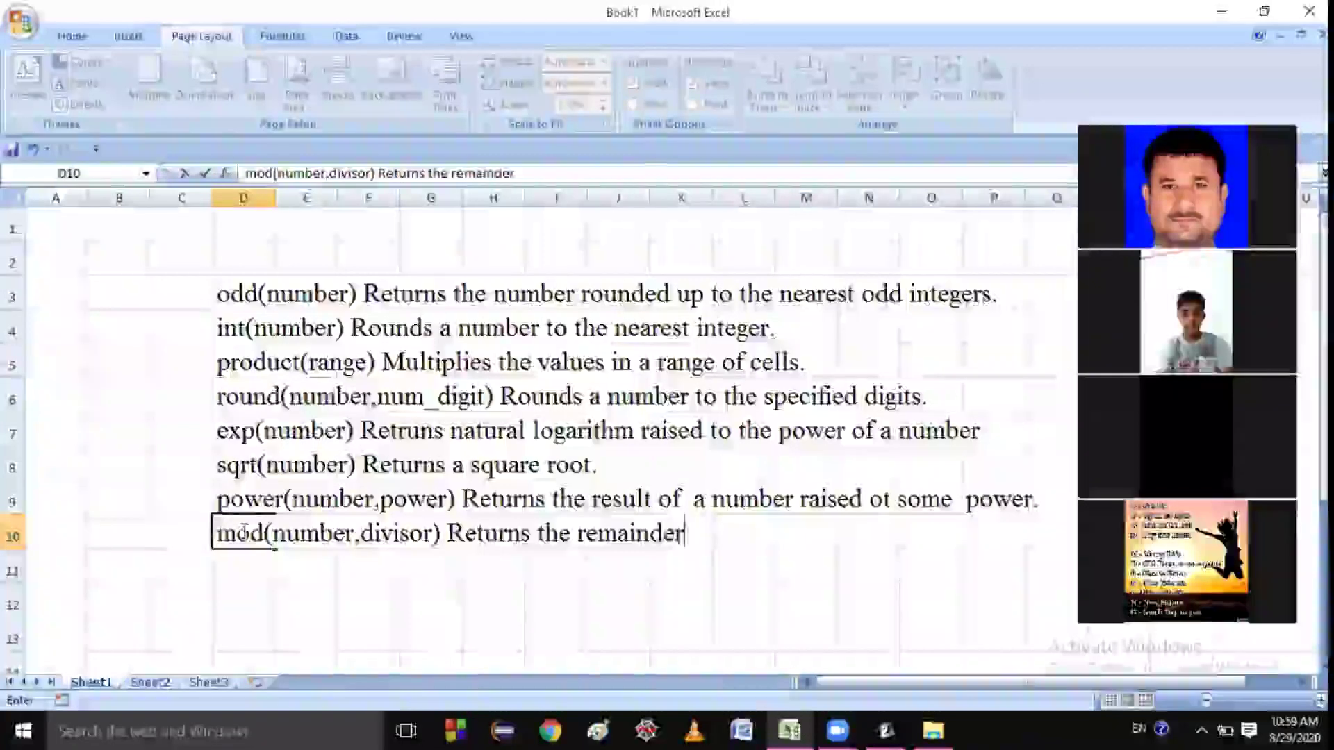
text( after)
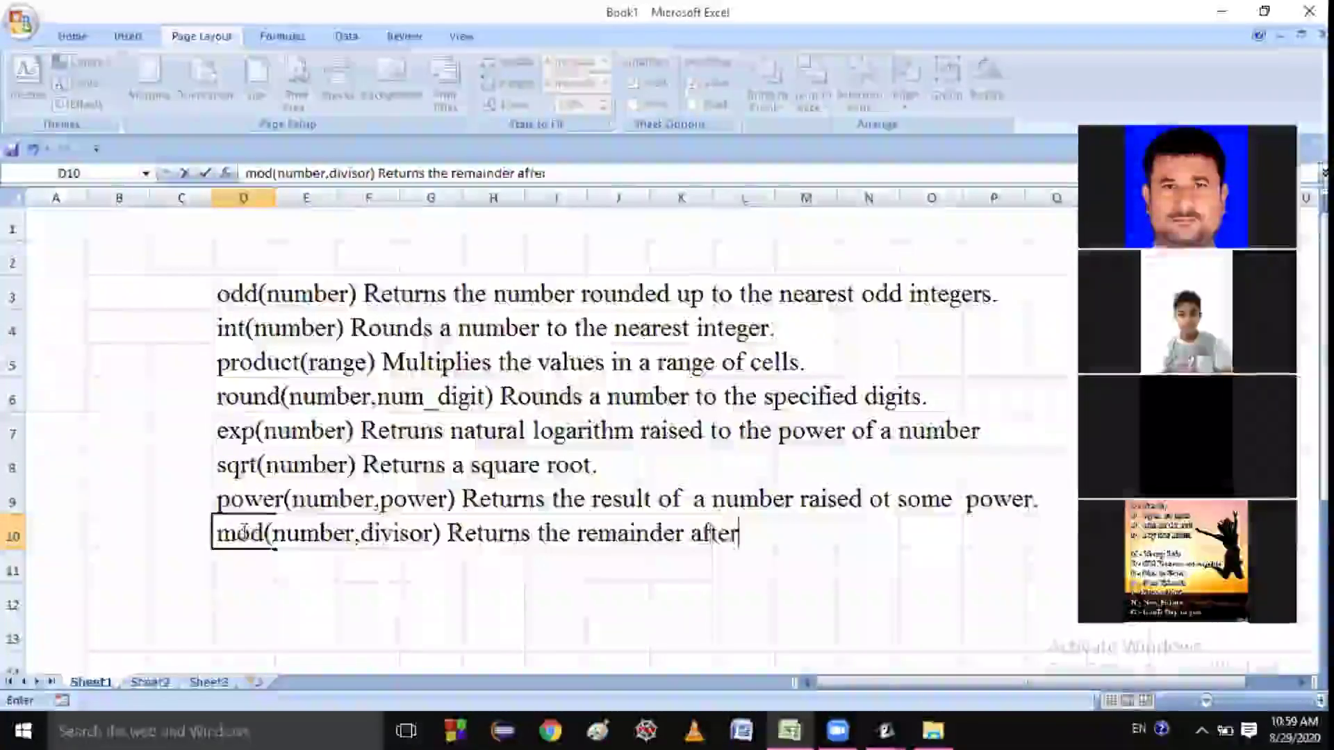
text( a num)
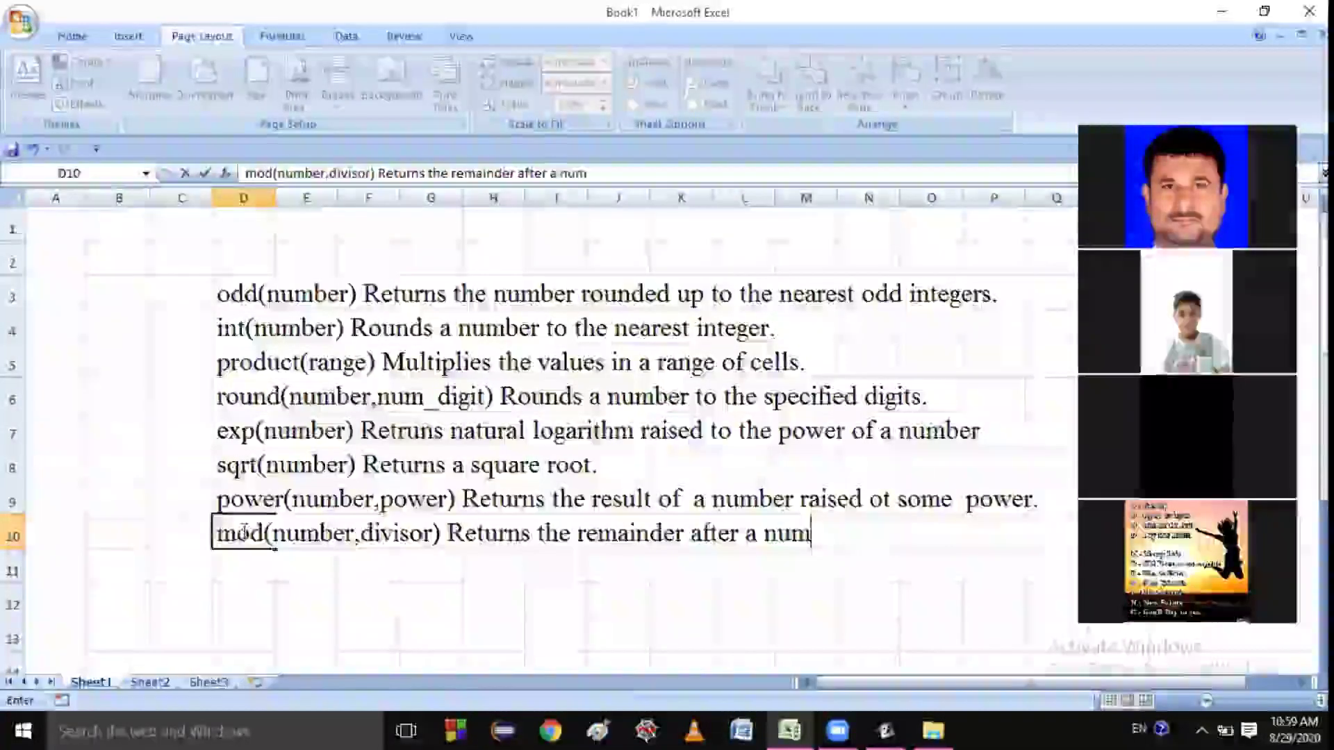
text(ber is)
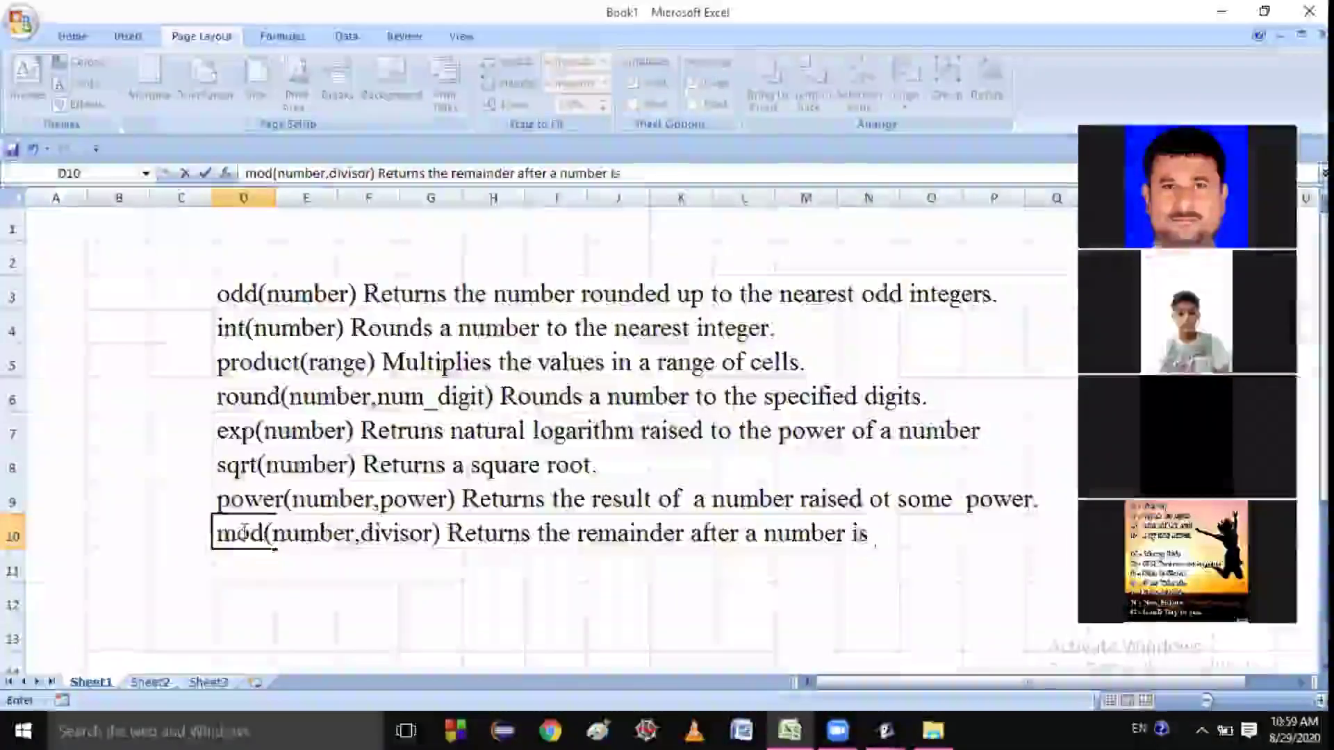
text( divide)
text(d by the)
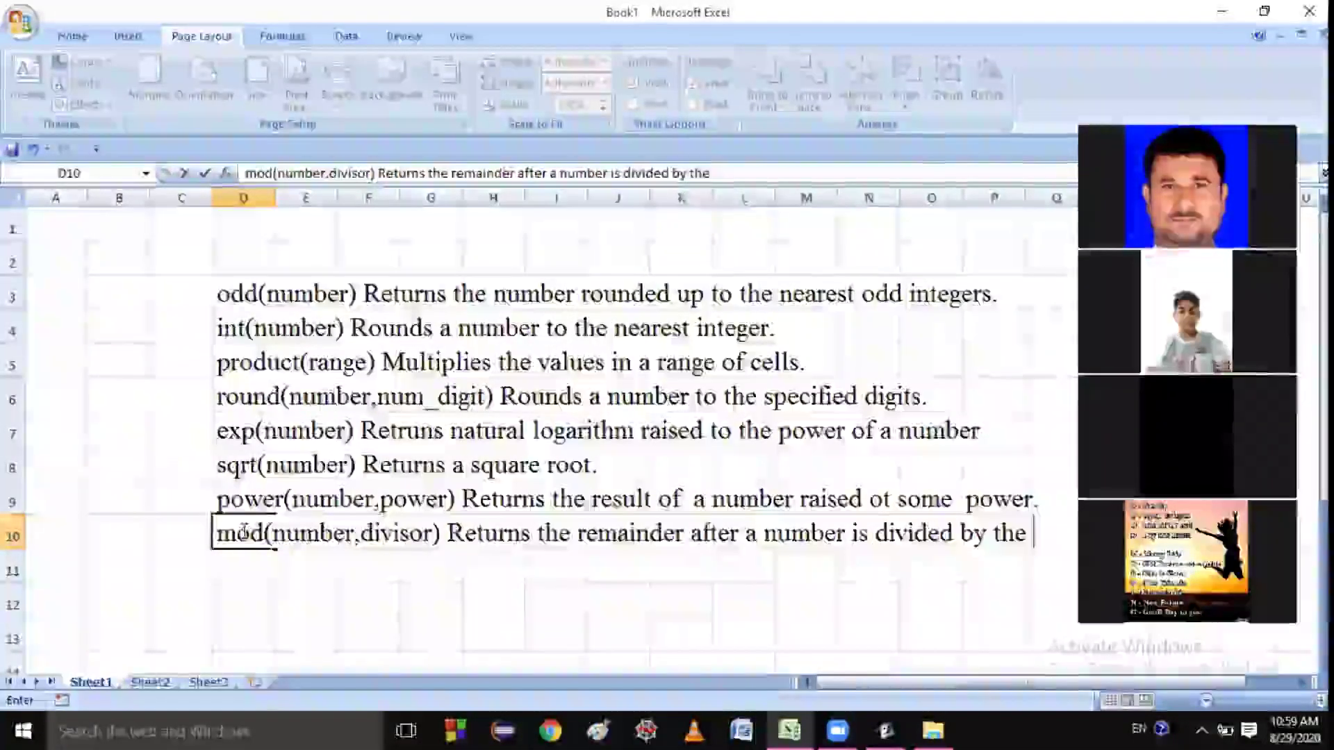
text( divisor.)
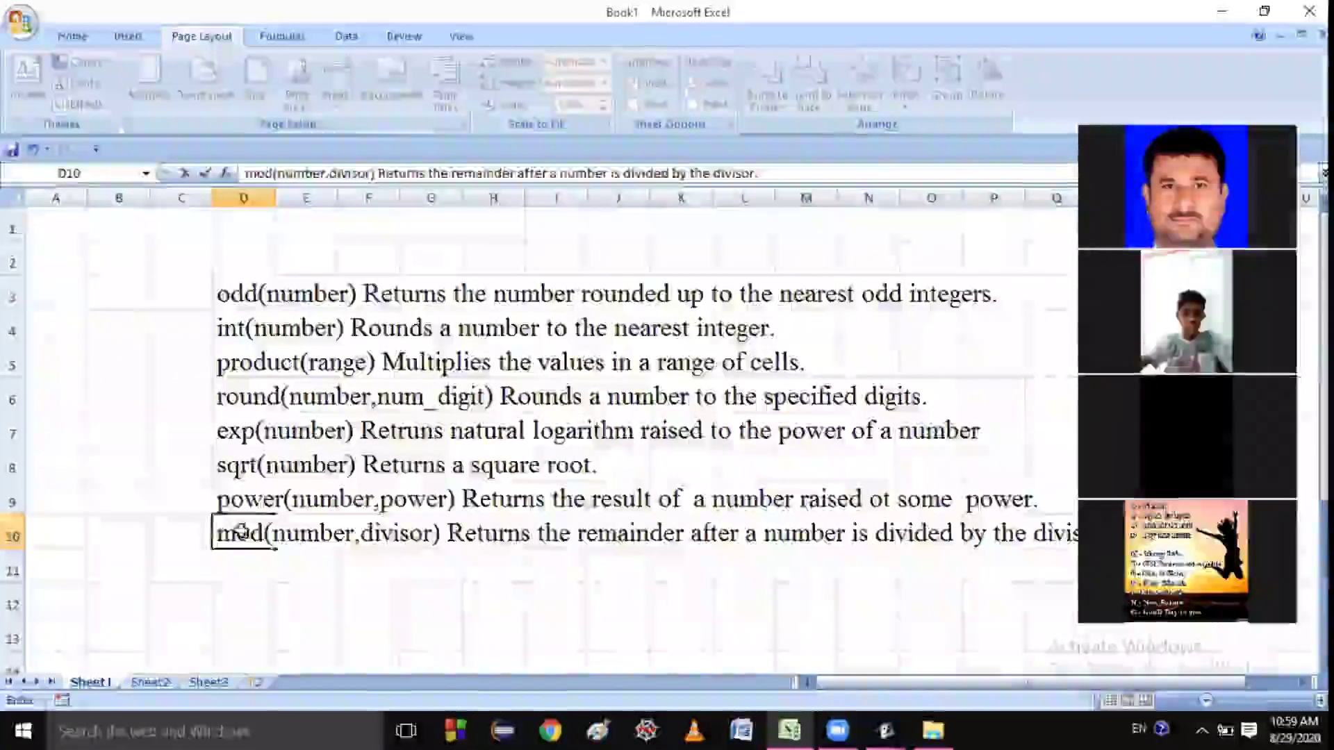
key(Return)
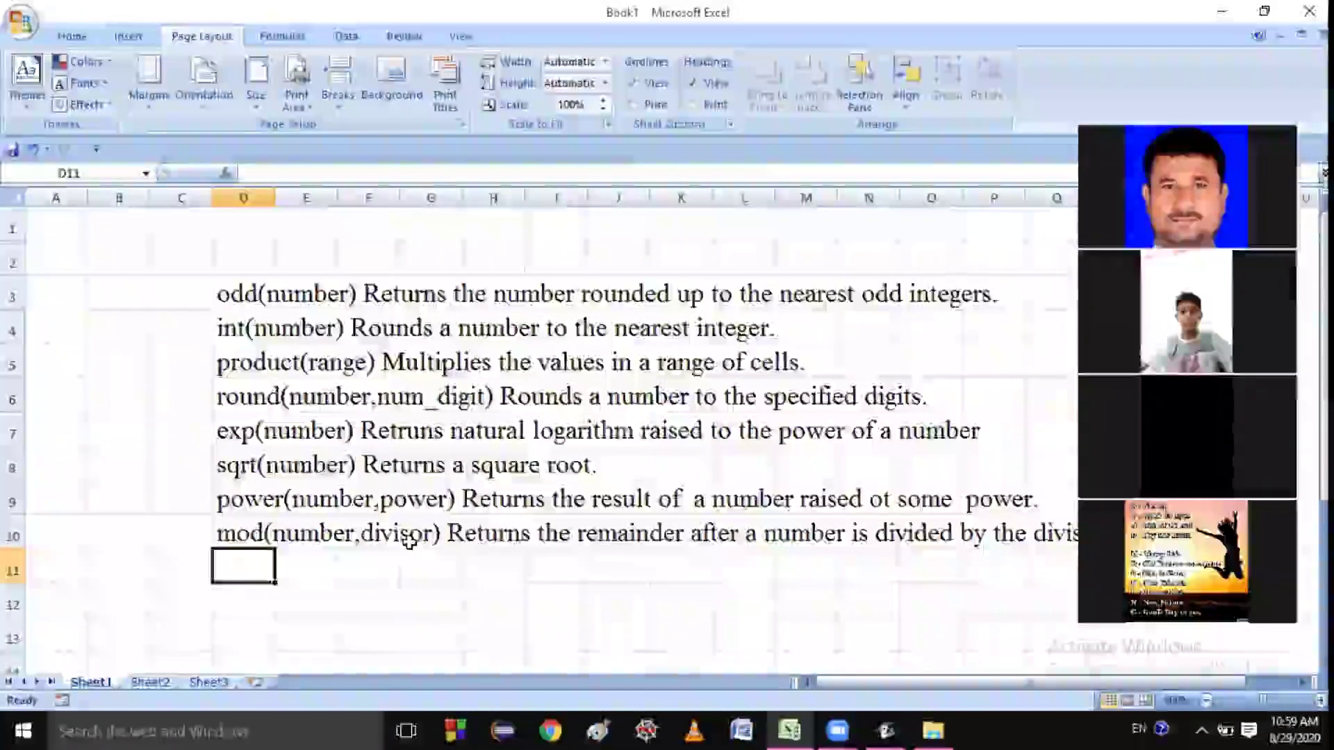
Demonstrate the MOD function by entering =mod(5,2) in cell D11, and clear the cell again
text(=)
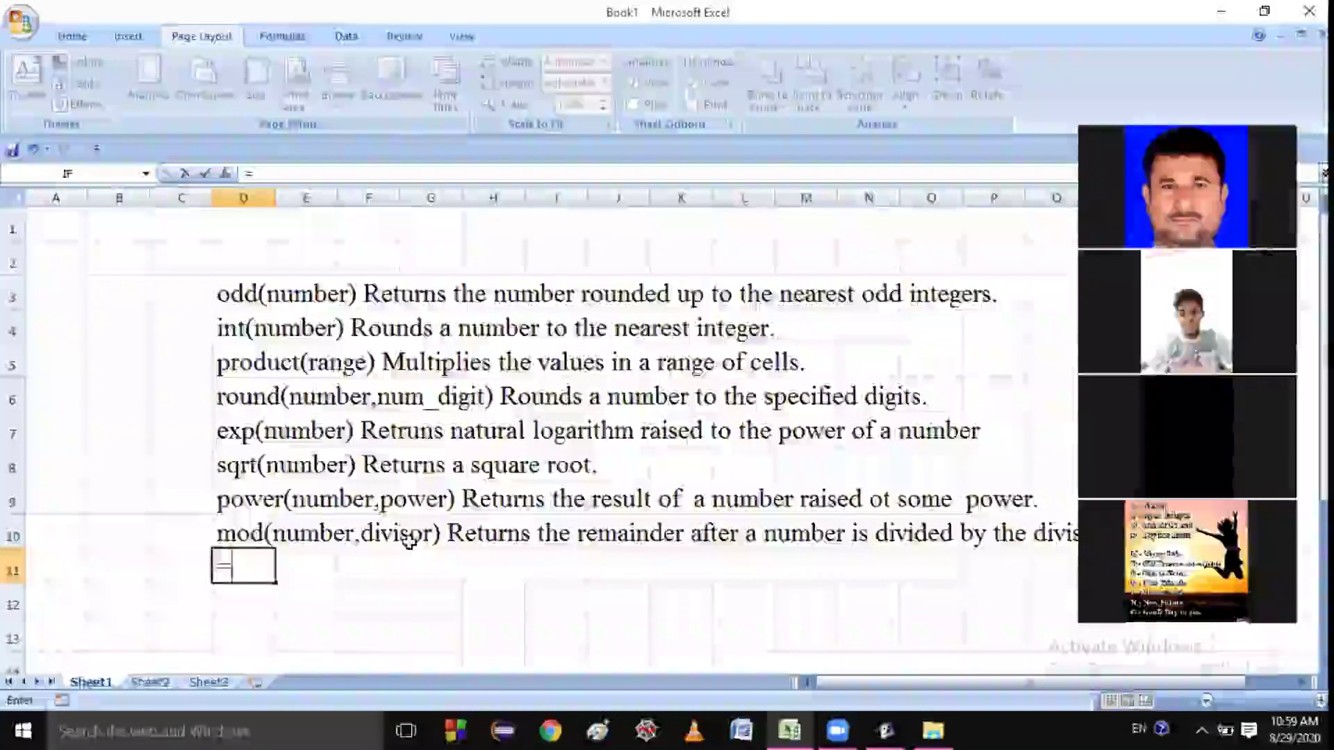
text(mod)
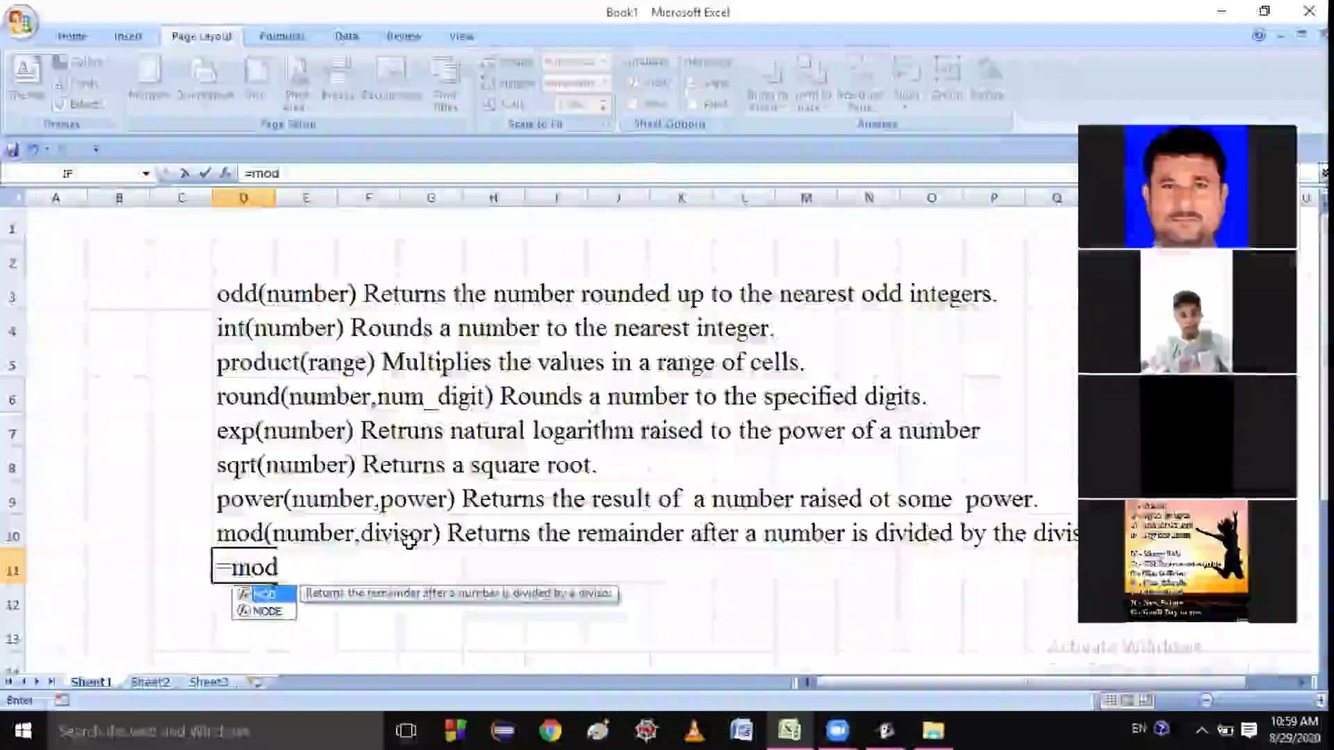
text((5,2))
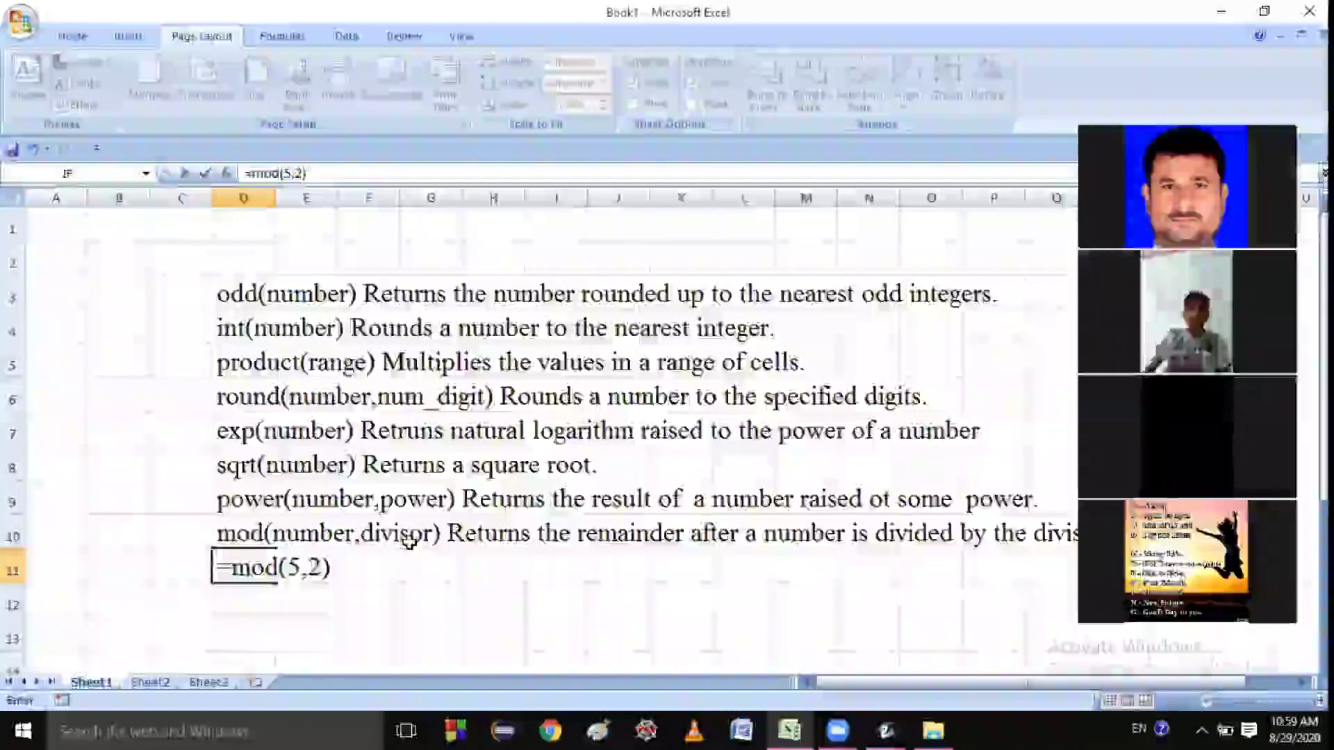
click(220, 592)
click(237, 560)
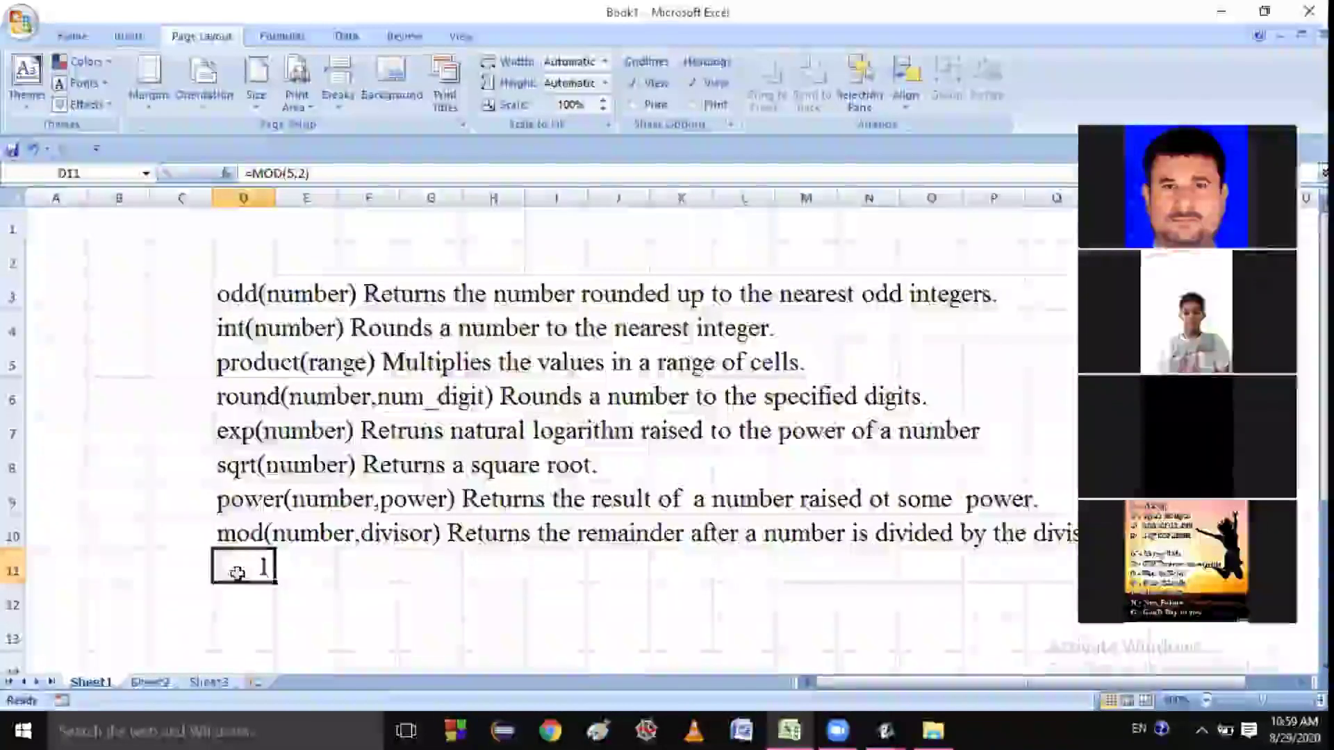
key(BackSpace)
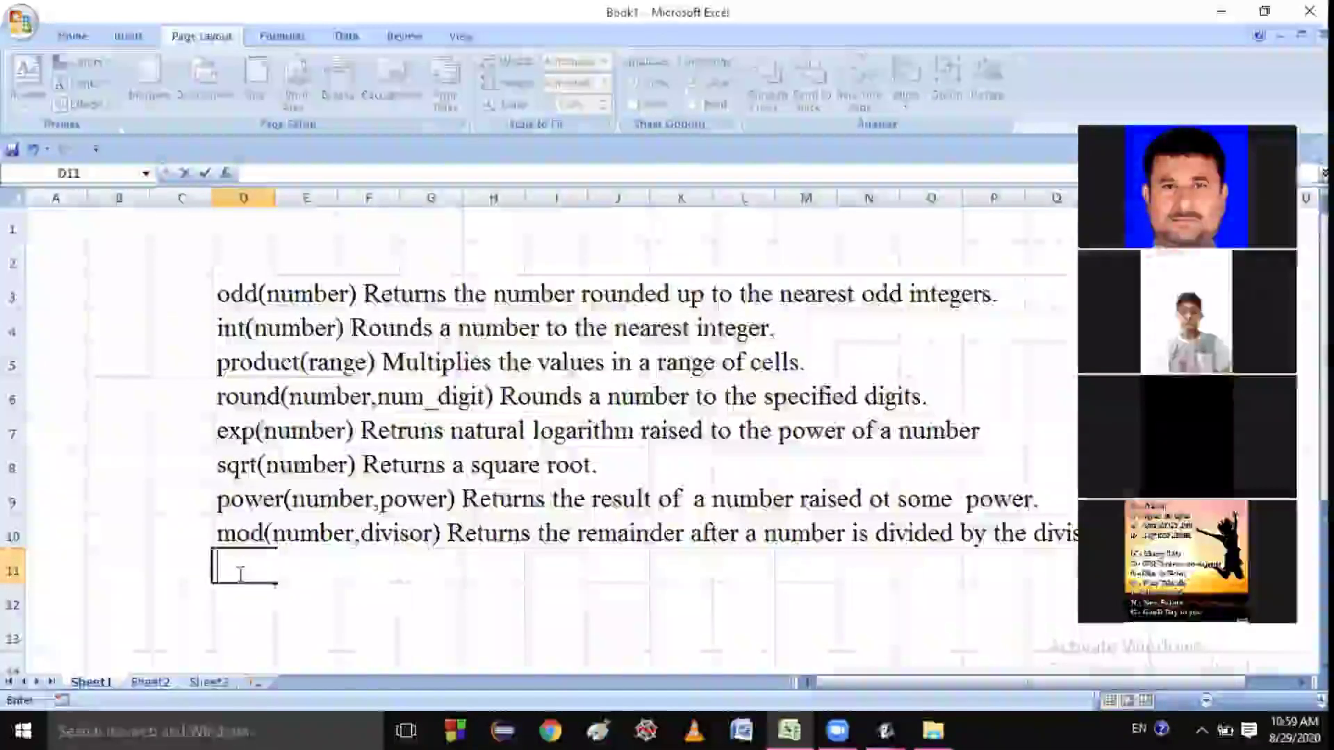
Start inserting a function in cell F13 and search the functions for "function for adding number"
click(354, 622)
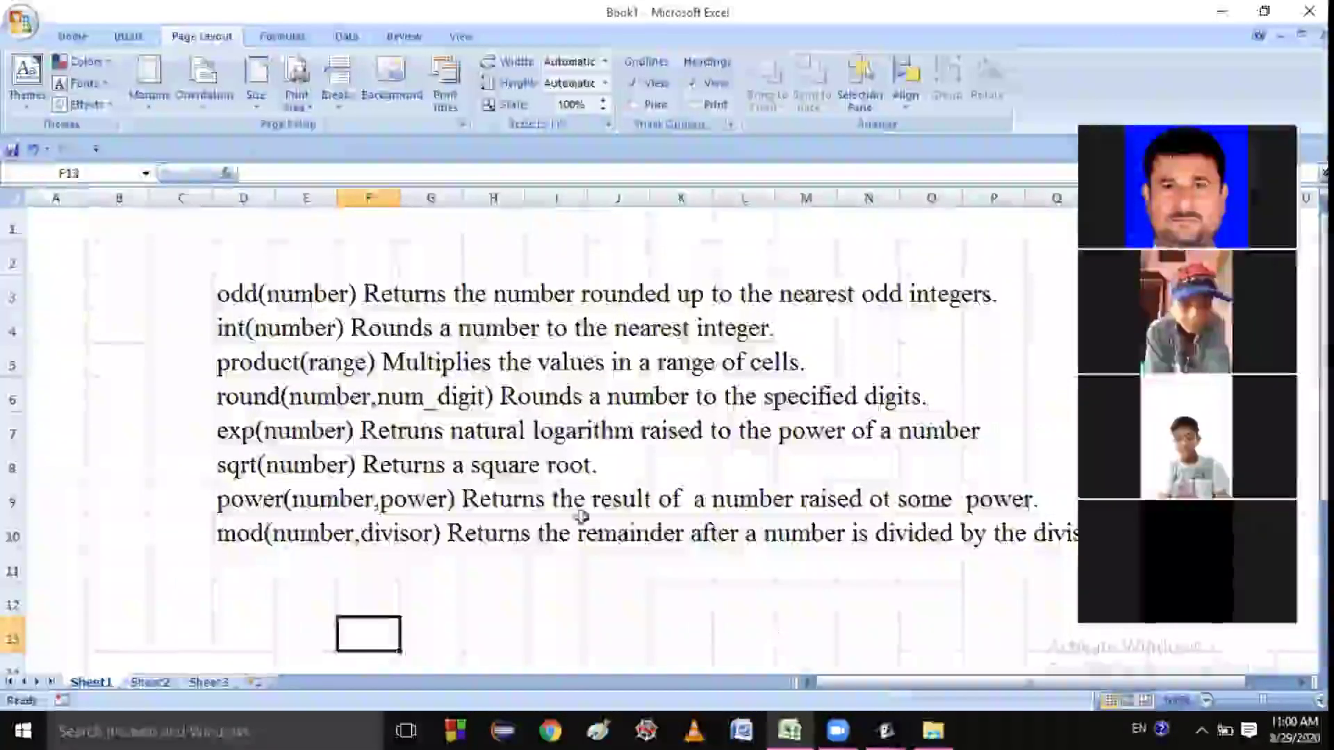
click(281, 38)
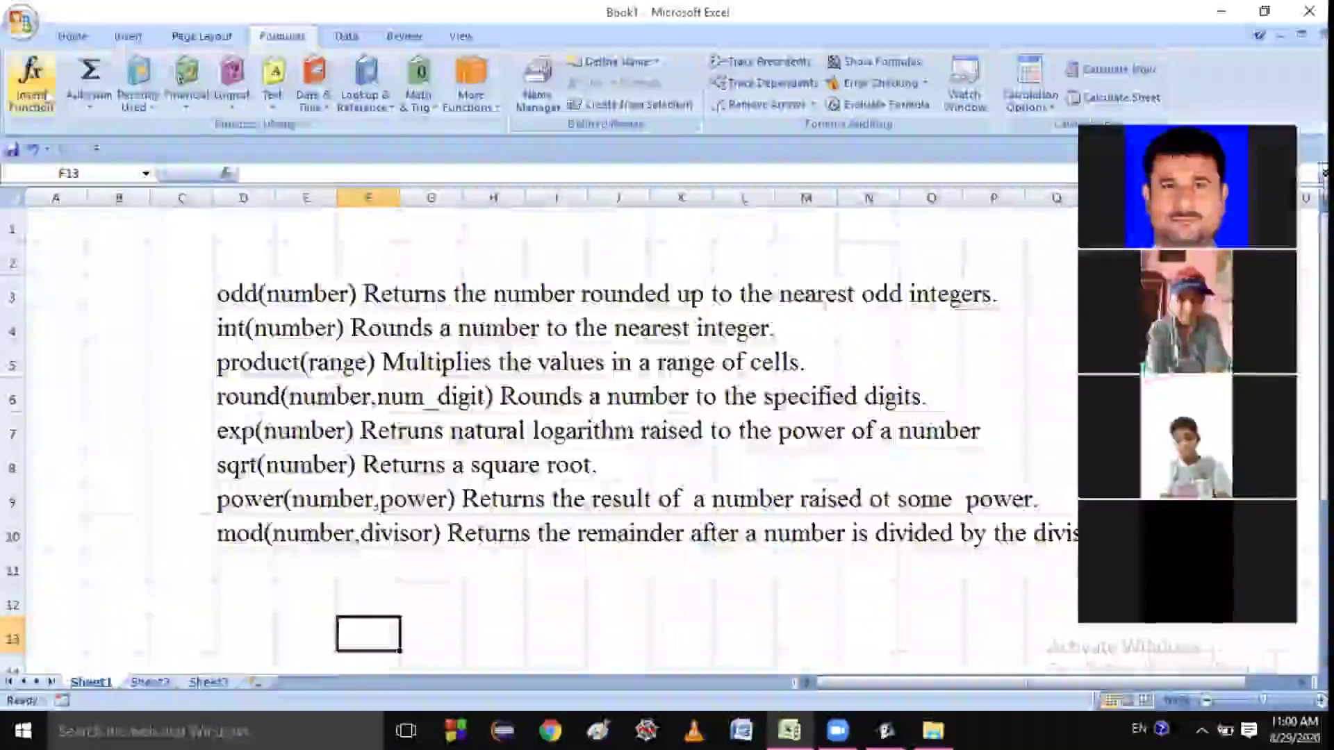
click(34, 97)
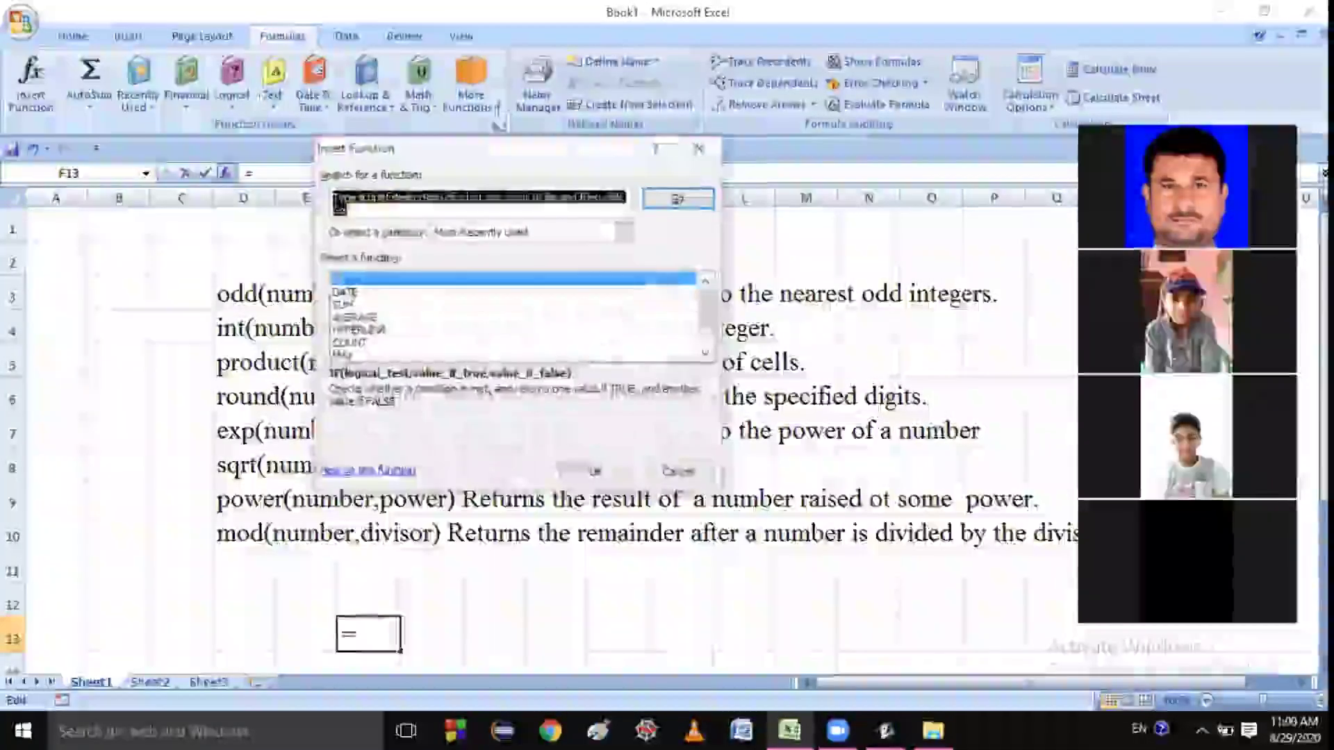
drag(484, 156, 573, 154)
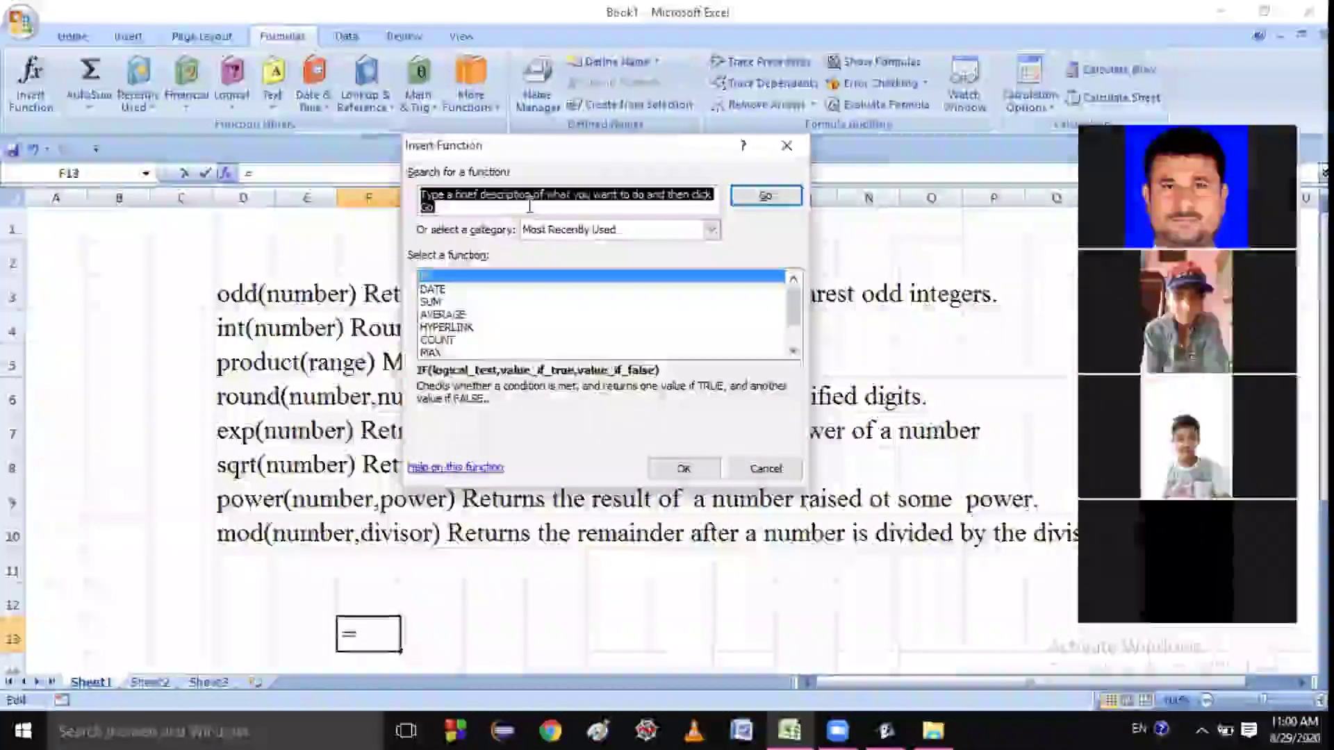
key(BackSpace)
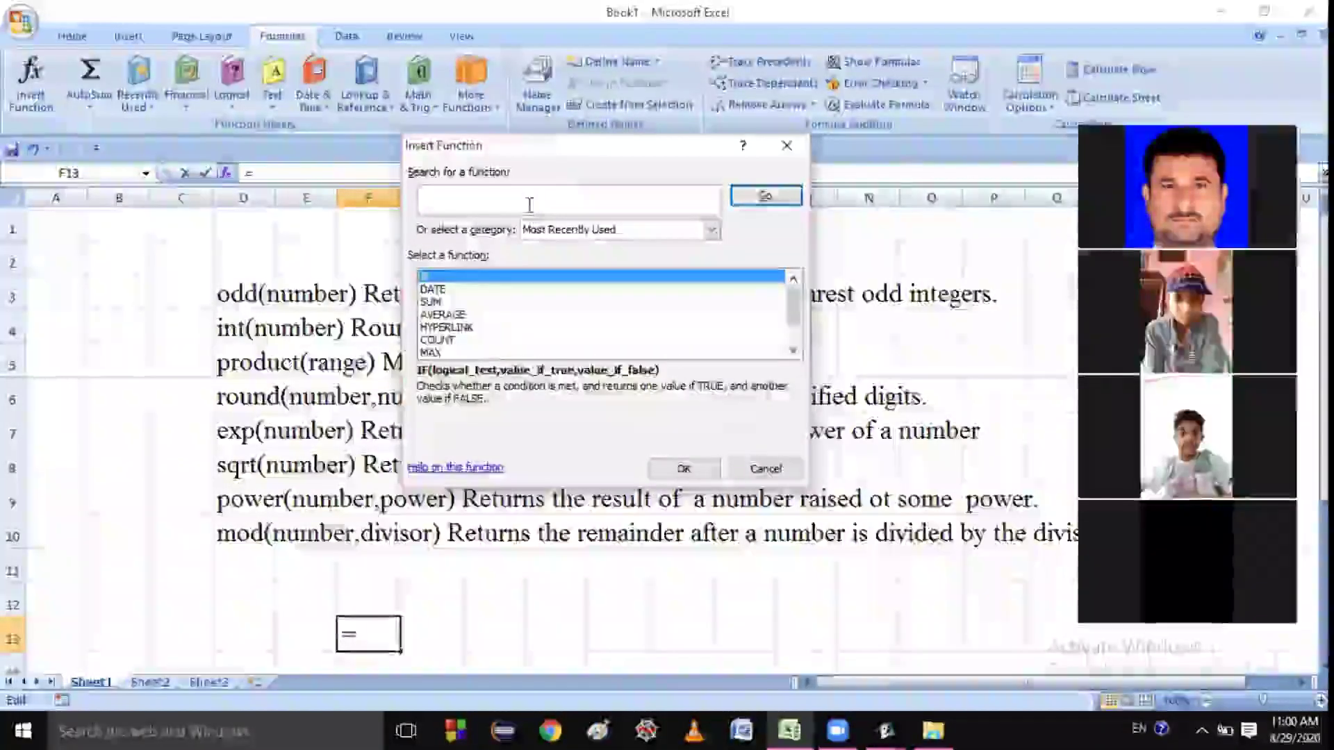
text(fu)
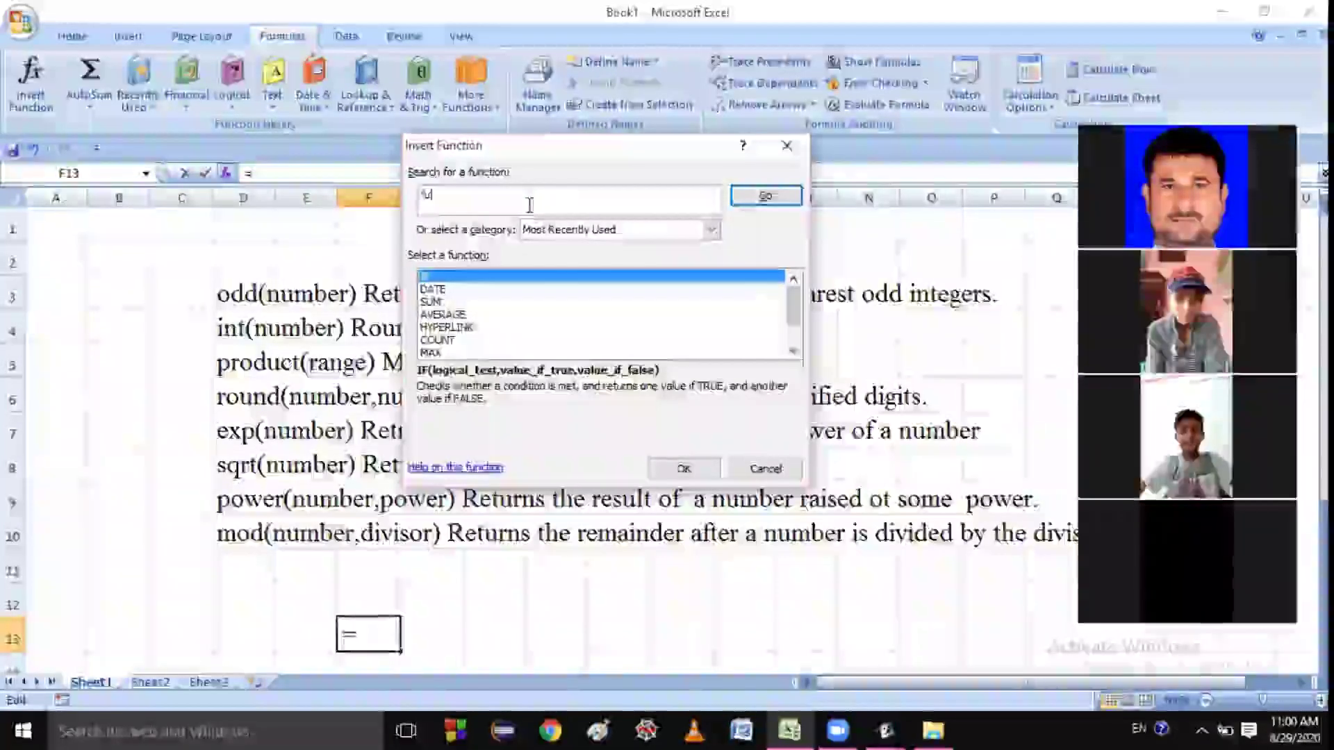
text(nction)
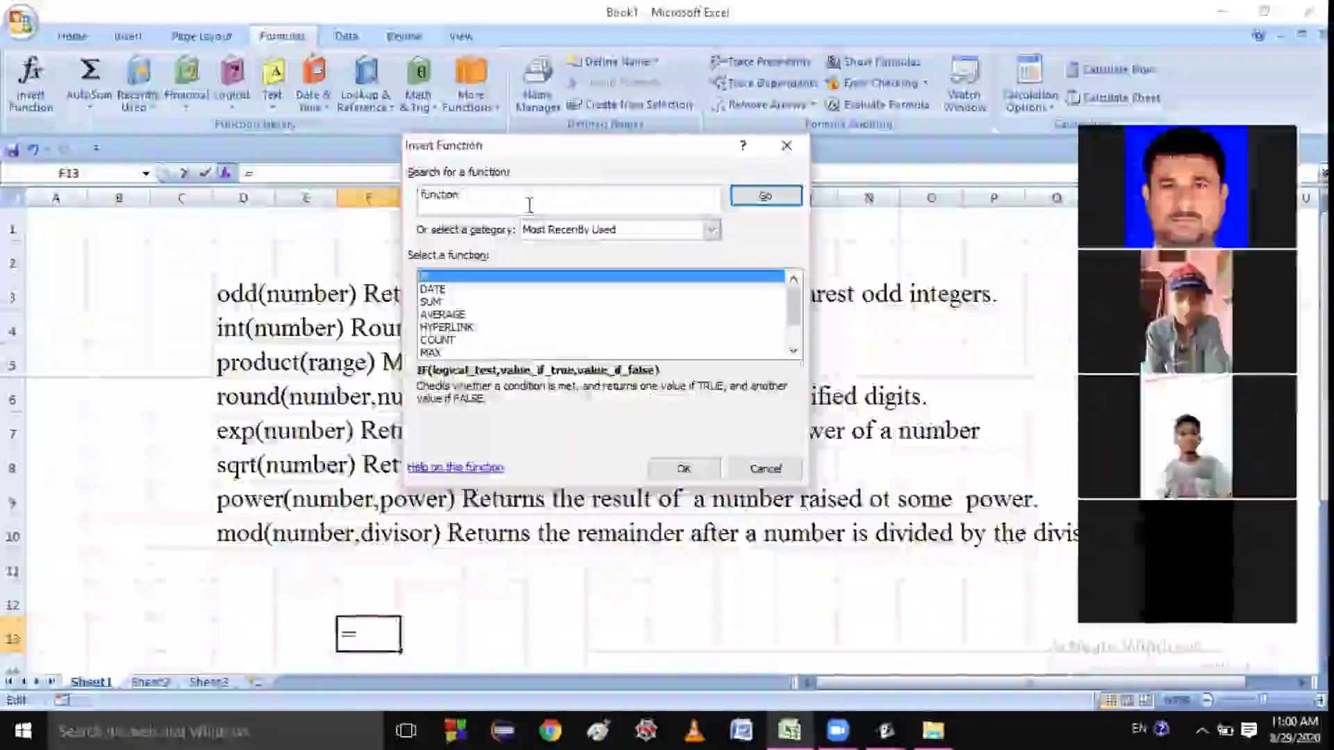
text( for adding)
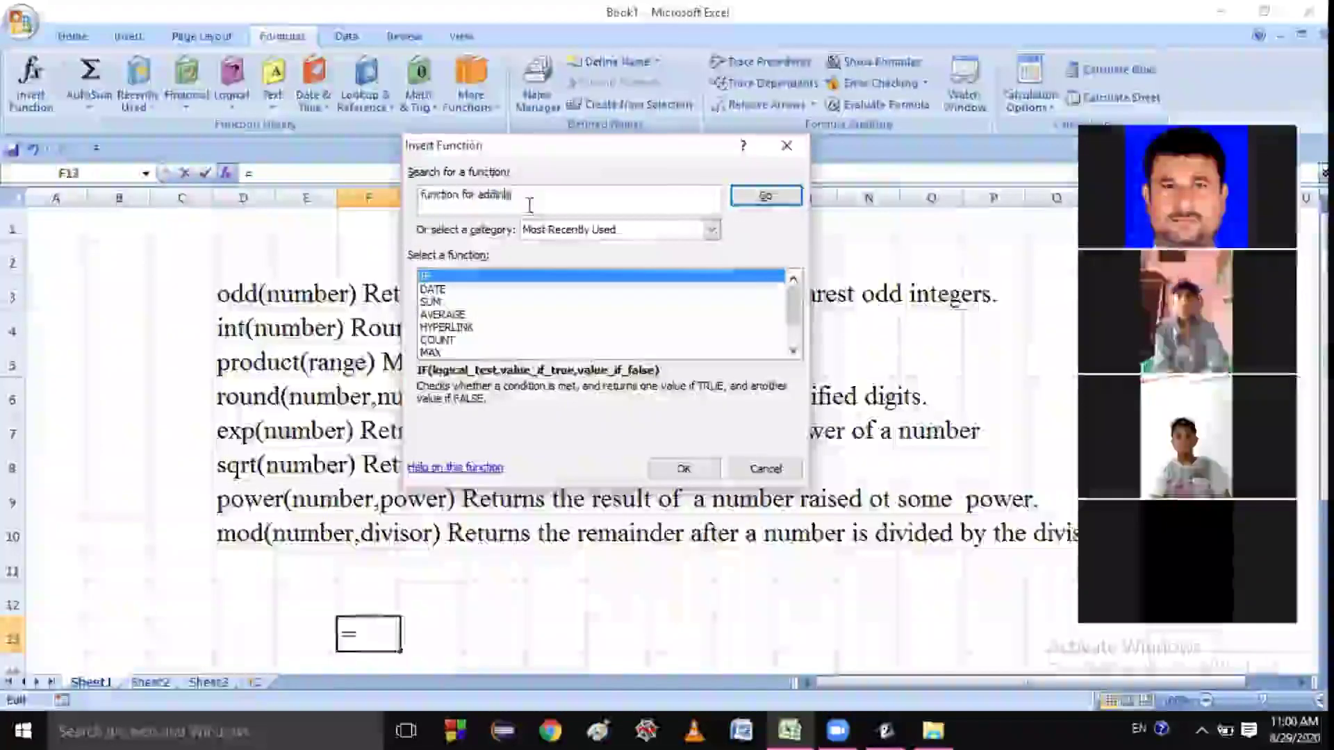
text( number)
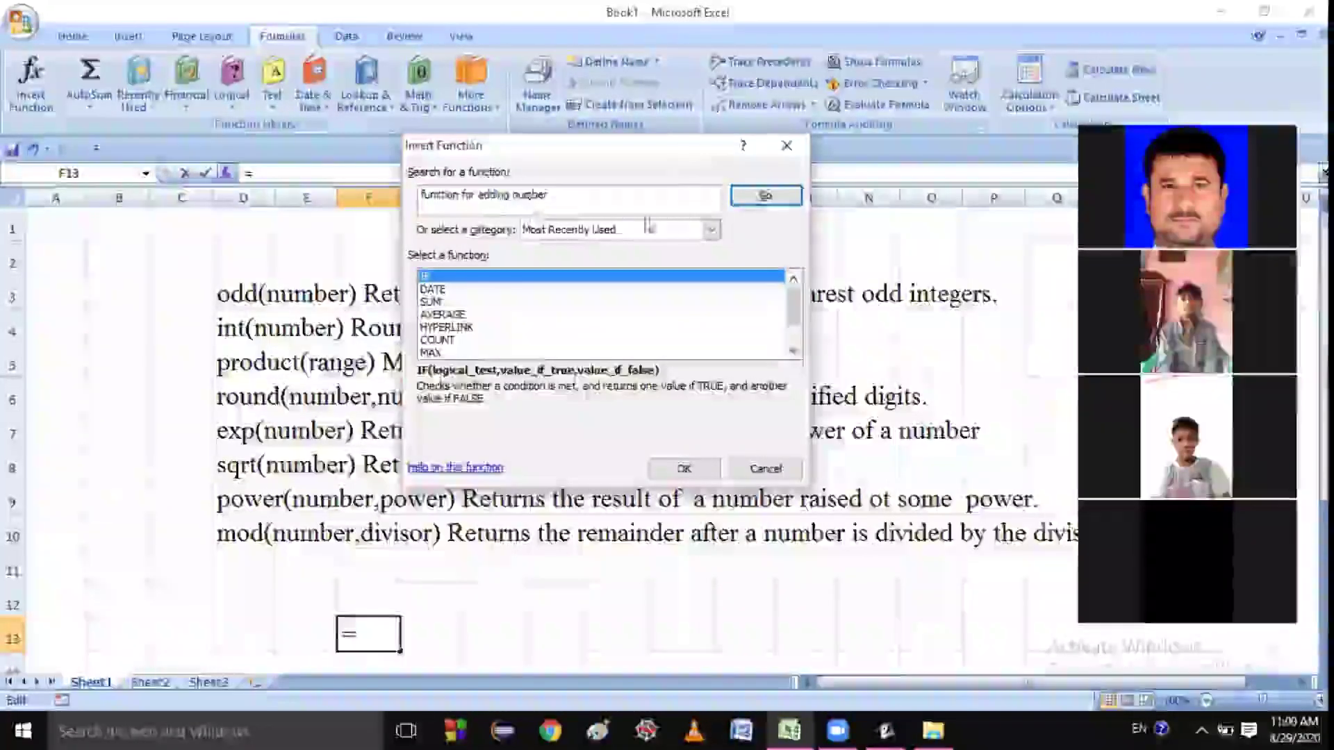
click(779, 200)
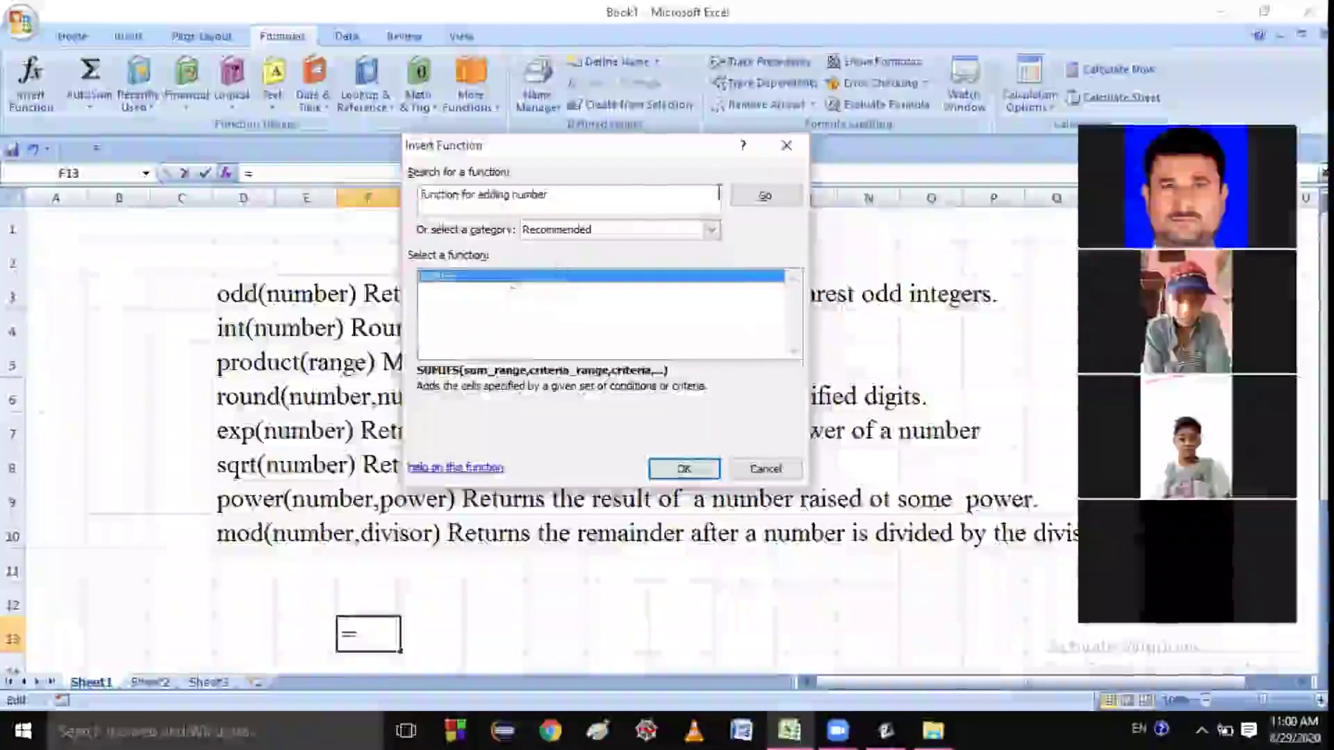
List the functions of the All category and view the description of ACCRINT
click(712, 229)
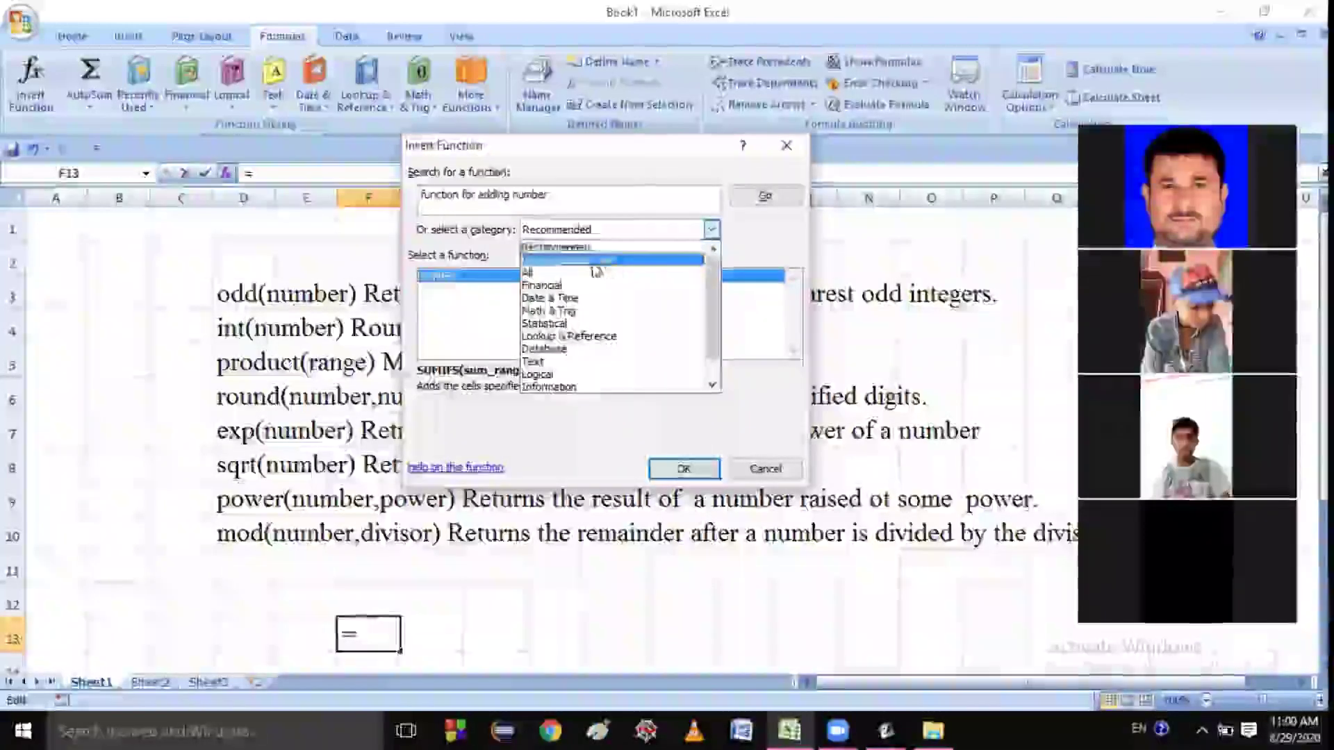
click(595, 271)
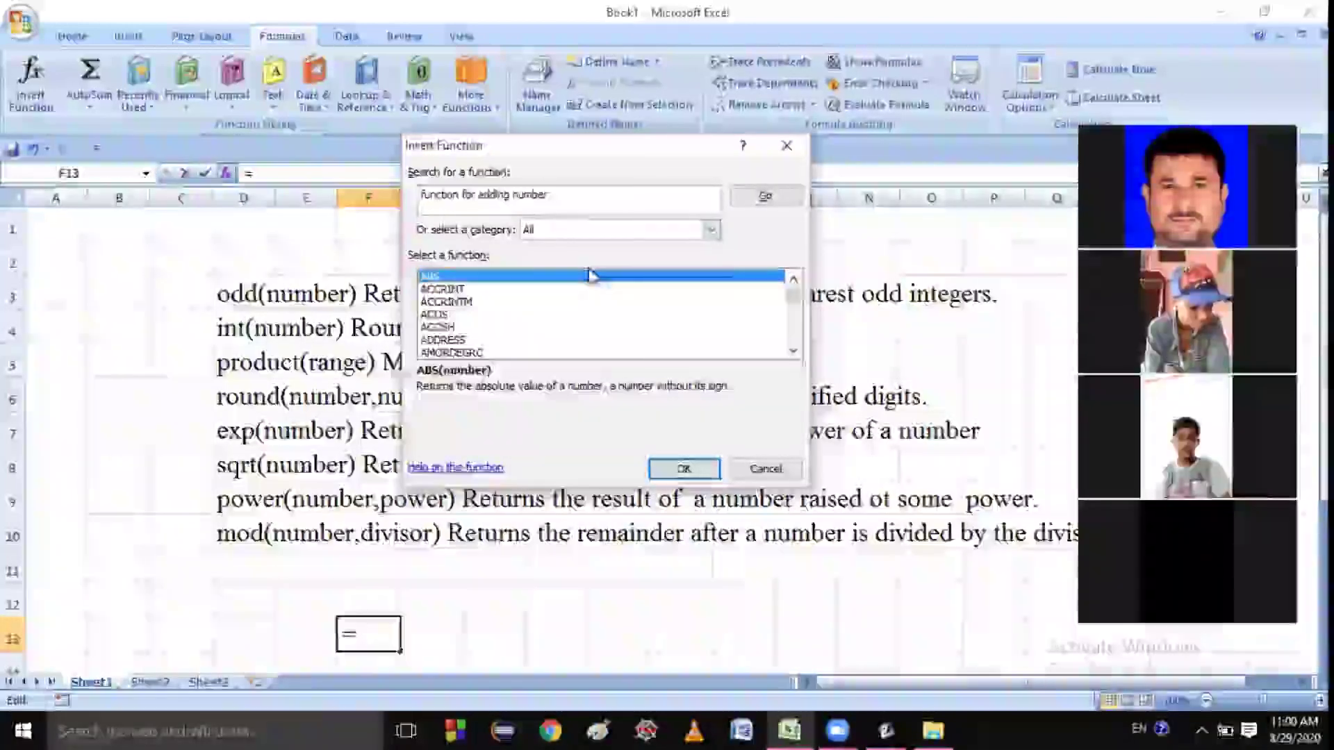
click(496, 290)
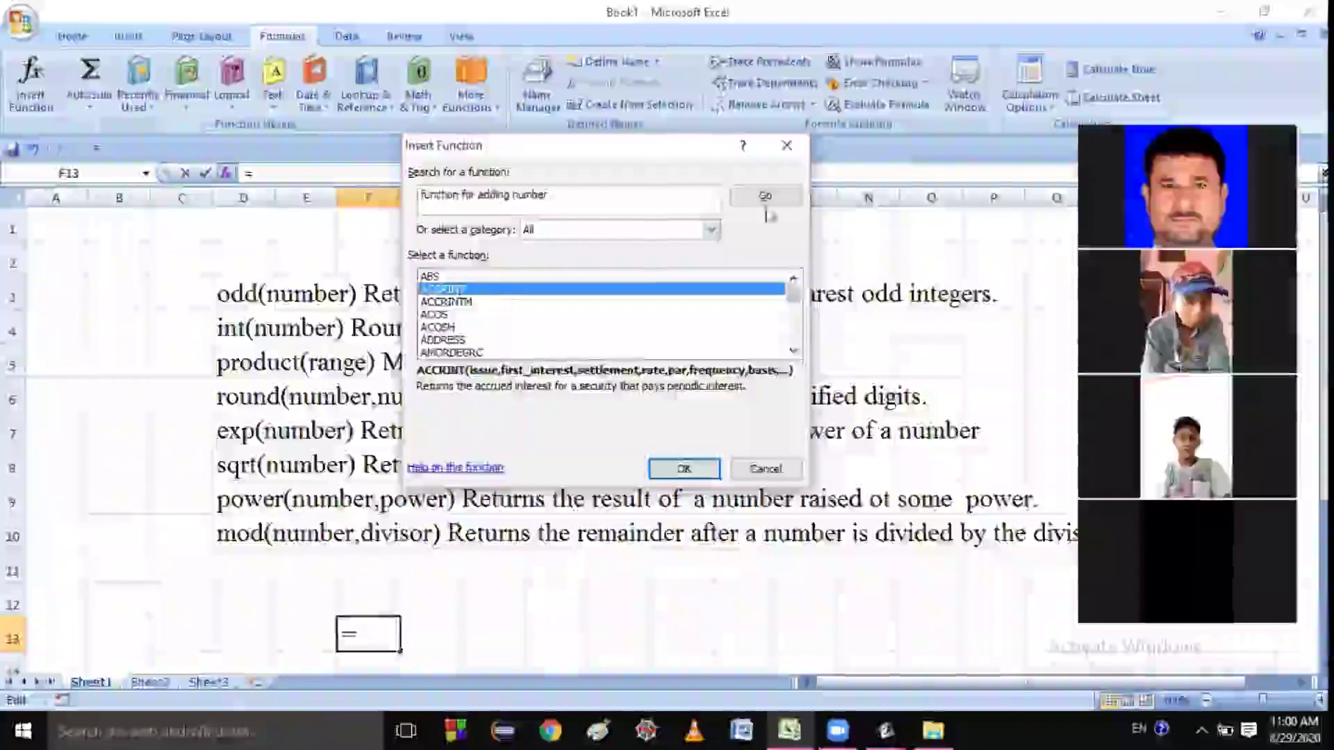
Show the Most Recently Used functions and go through their descriptions, from IF past MAX and back
click(712, 230)
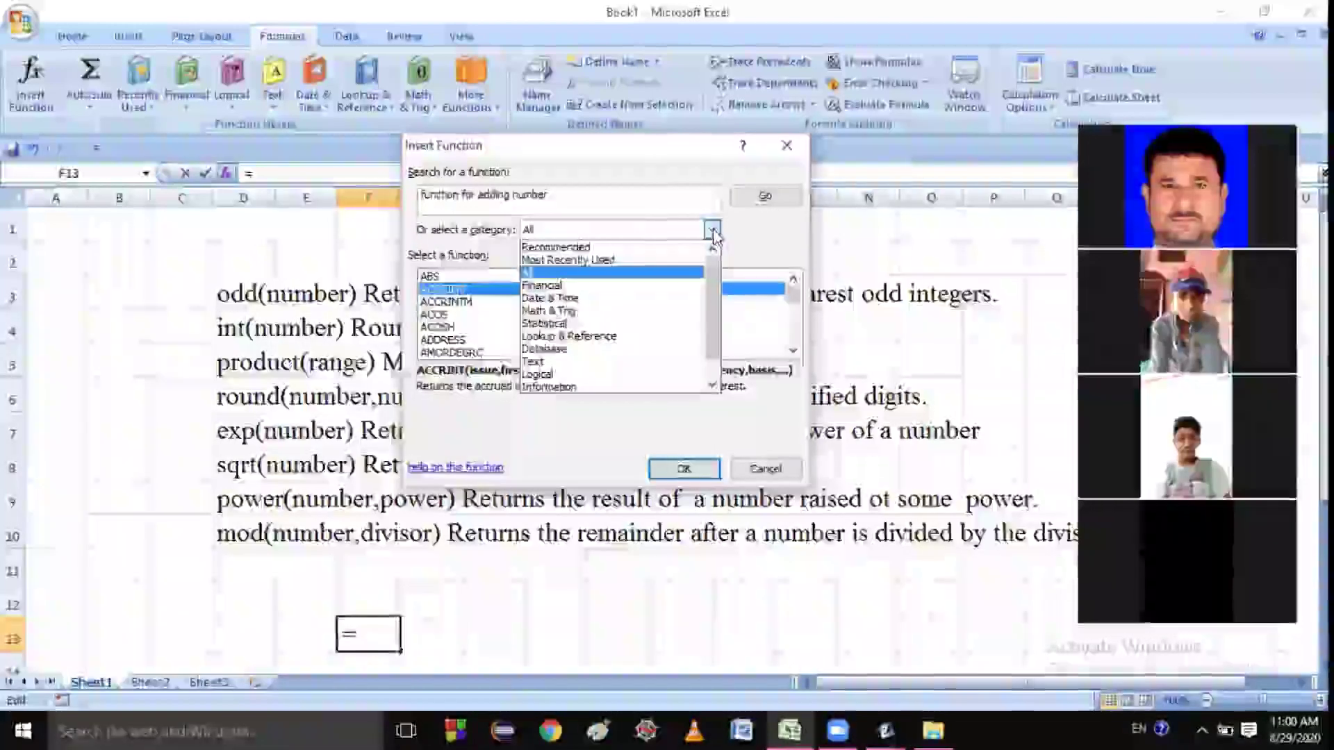
click(614, 261)
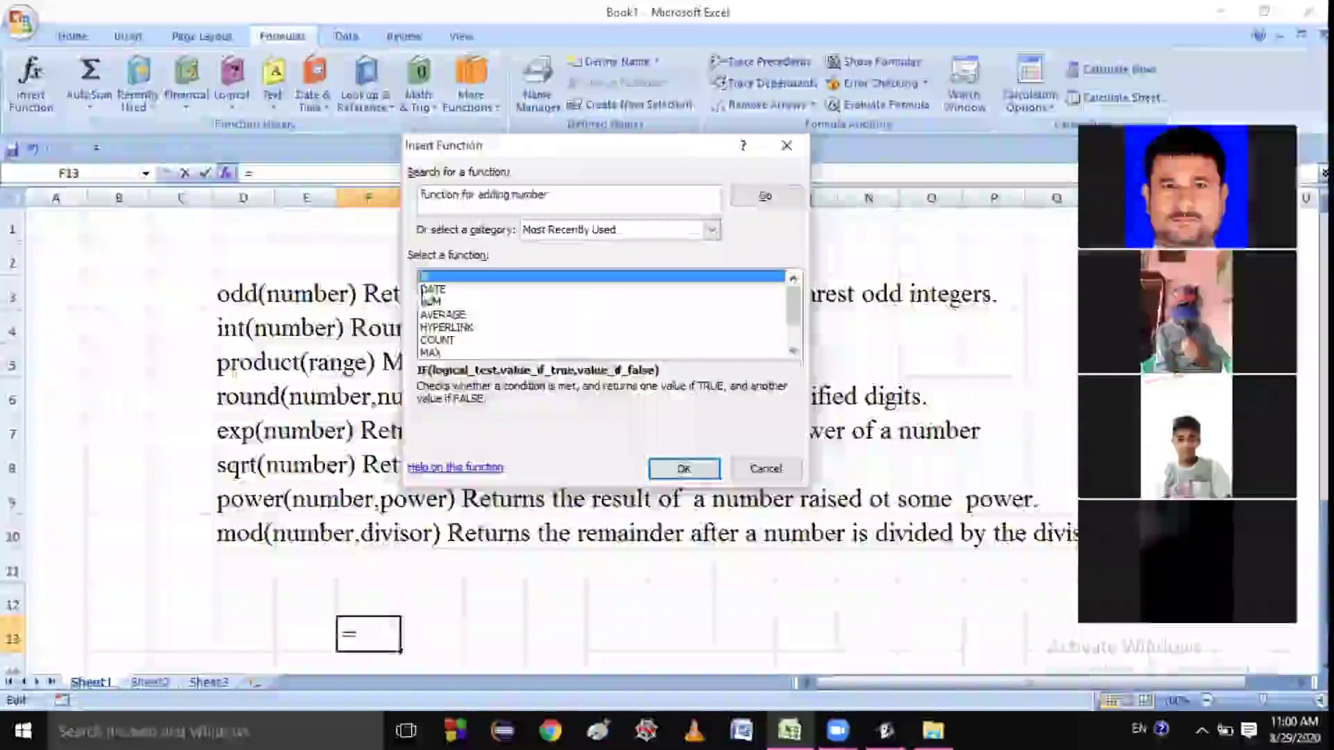
key(Down)
key(Down)
key(Down)
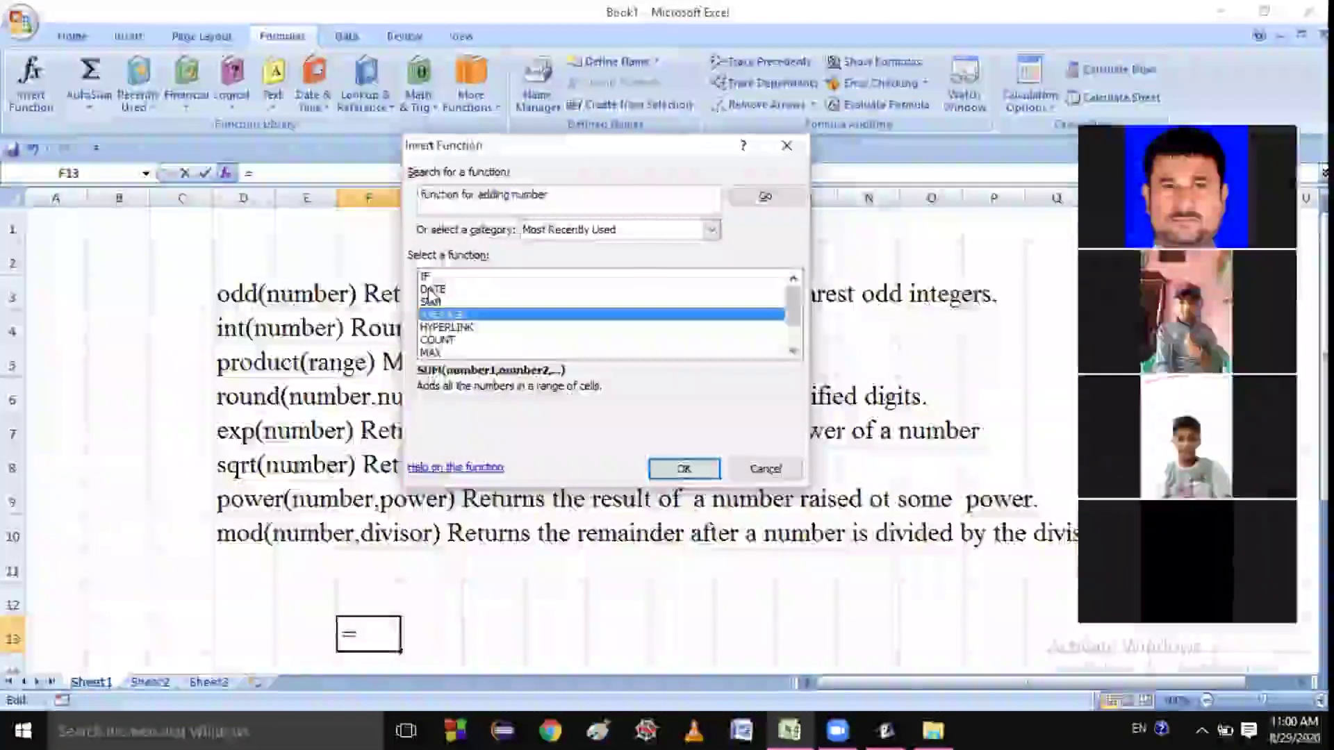
key(Down)
key(Down)
key(Down)
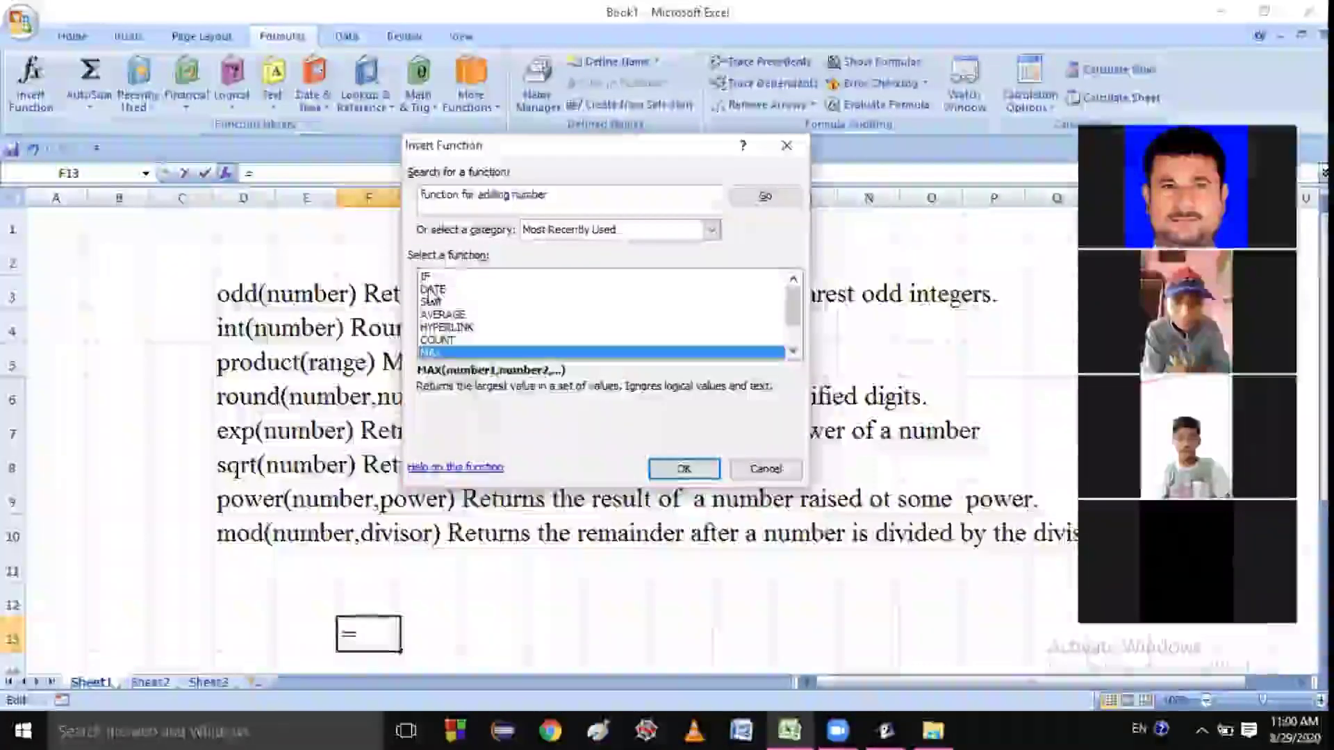
key(Down)
key(Up)
key(Up)
key(Up)
key(Up)
key(Up)
key(Up)
key(Up)
key(Up)
key(Up)
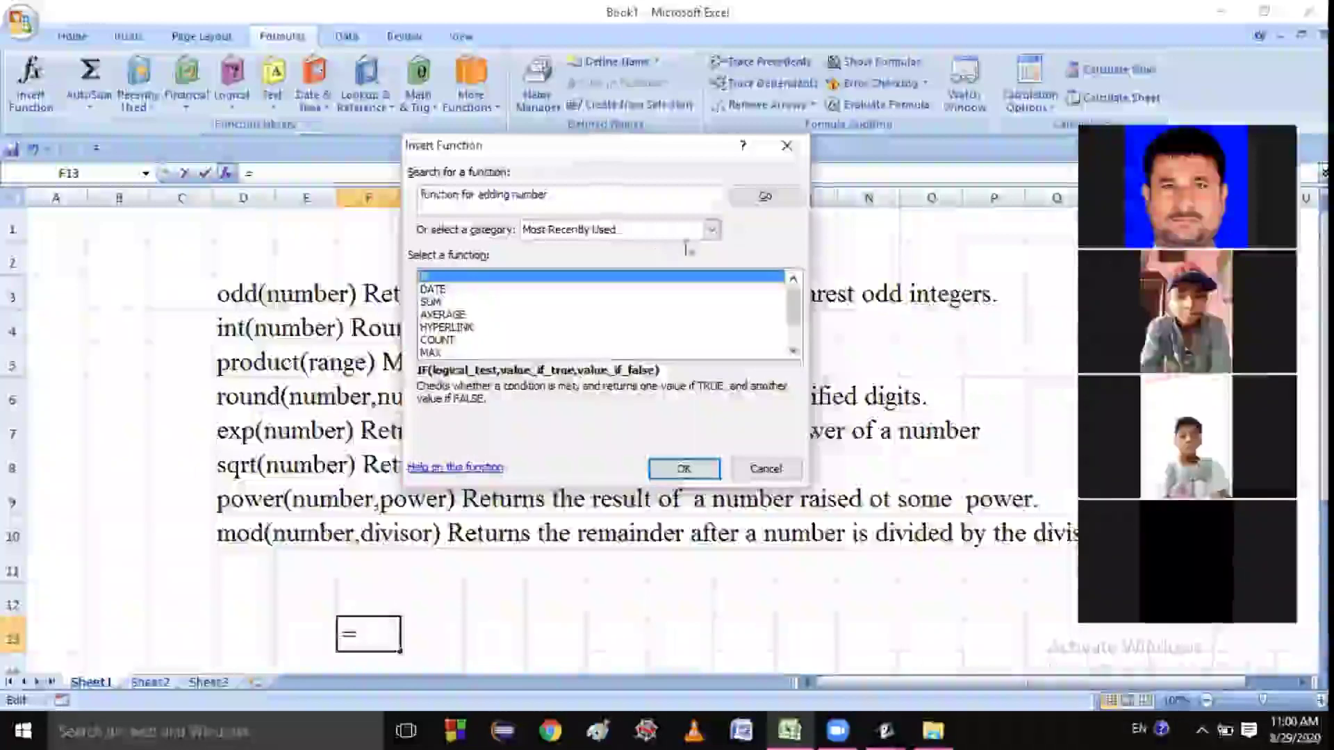
Show the Date & Time functions and view the description of DATEVALUE
click(713, 232)
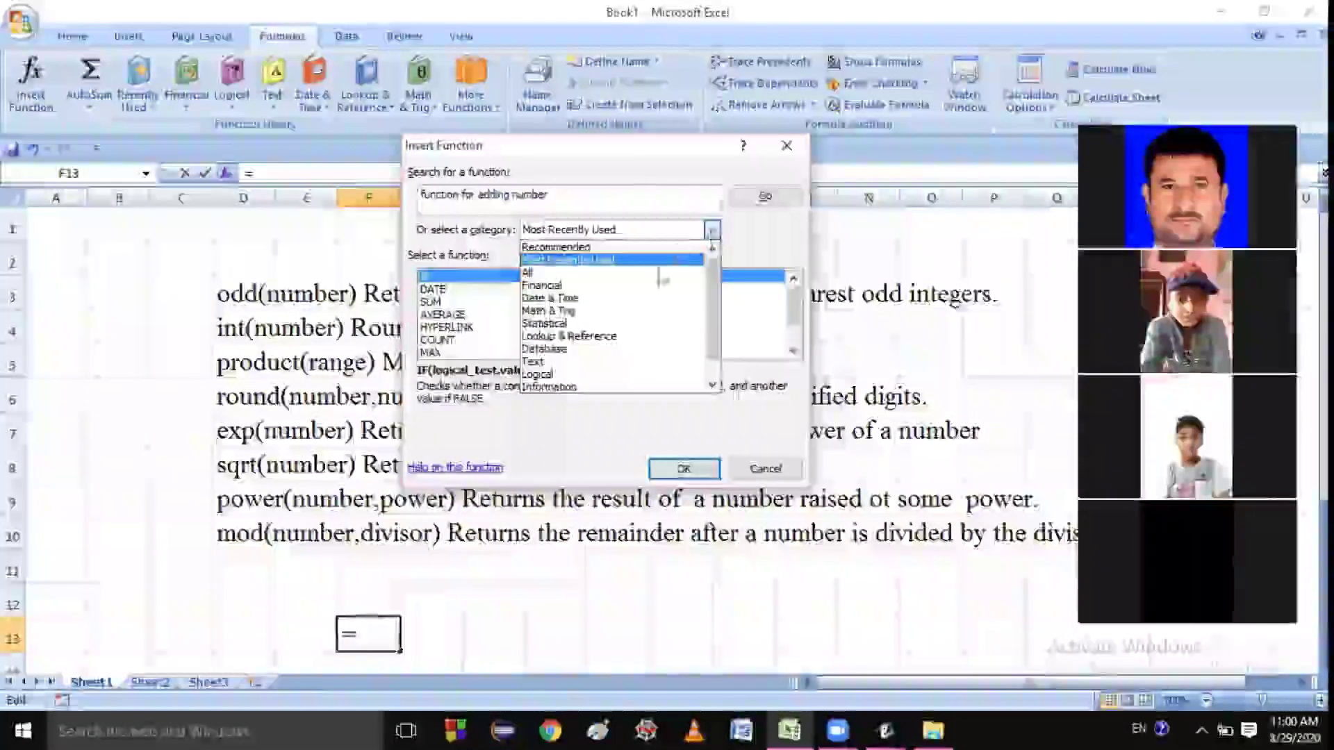
click(649, 299)
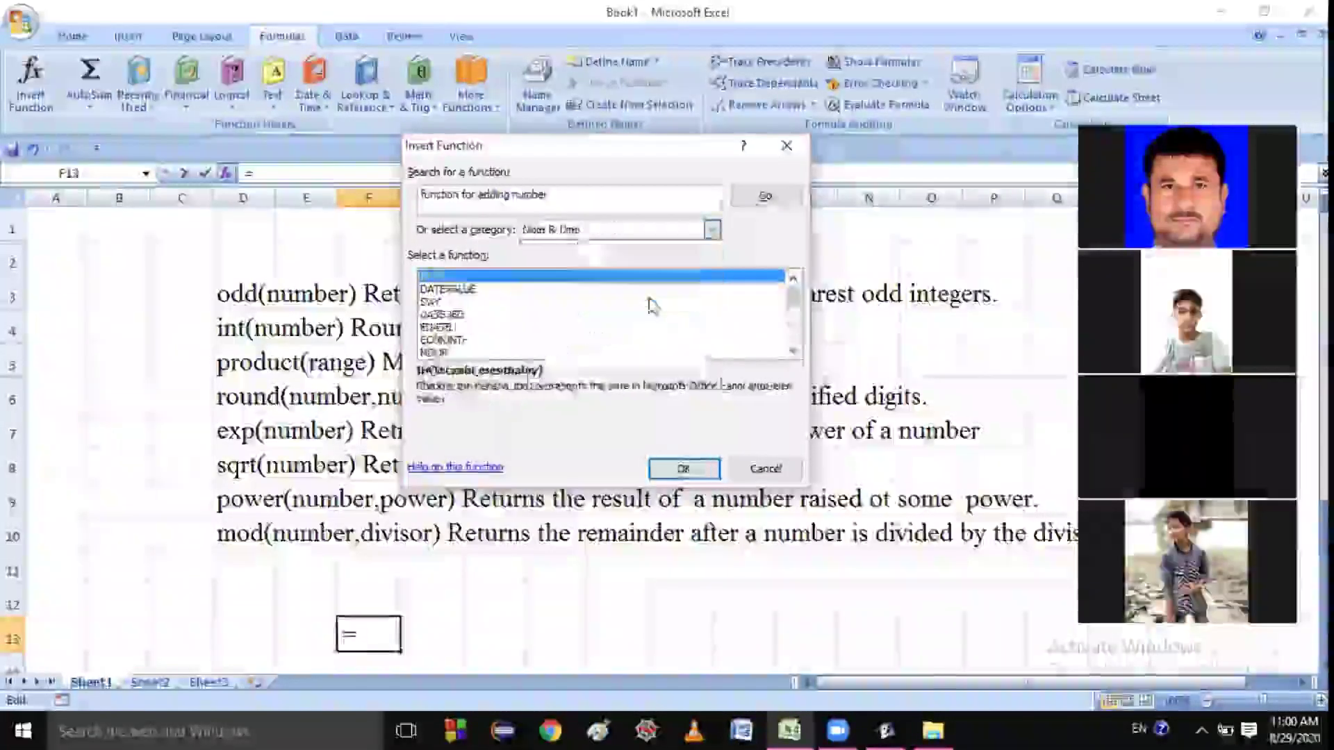
click(447, 290)
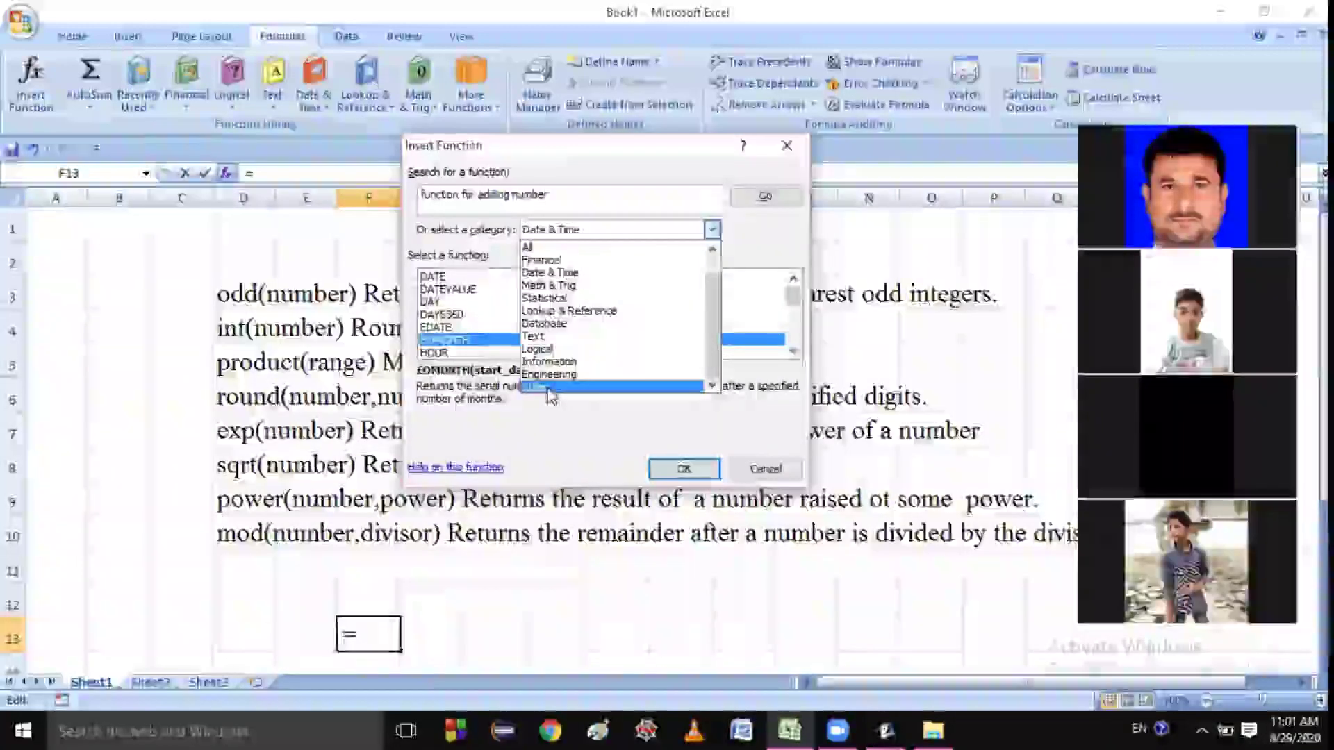
Look through the function categories up to Recommended and down to Cube, and leave function insertion without choosing a function
key(Up)
key(Up)
key(Up)
key(Up)
key(Up)
key(Up)
key(Up)
key(Up)
key(Up)
key(Up)
key(Up)
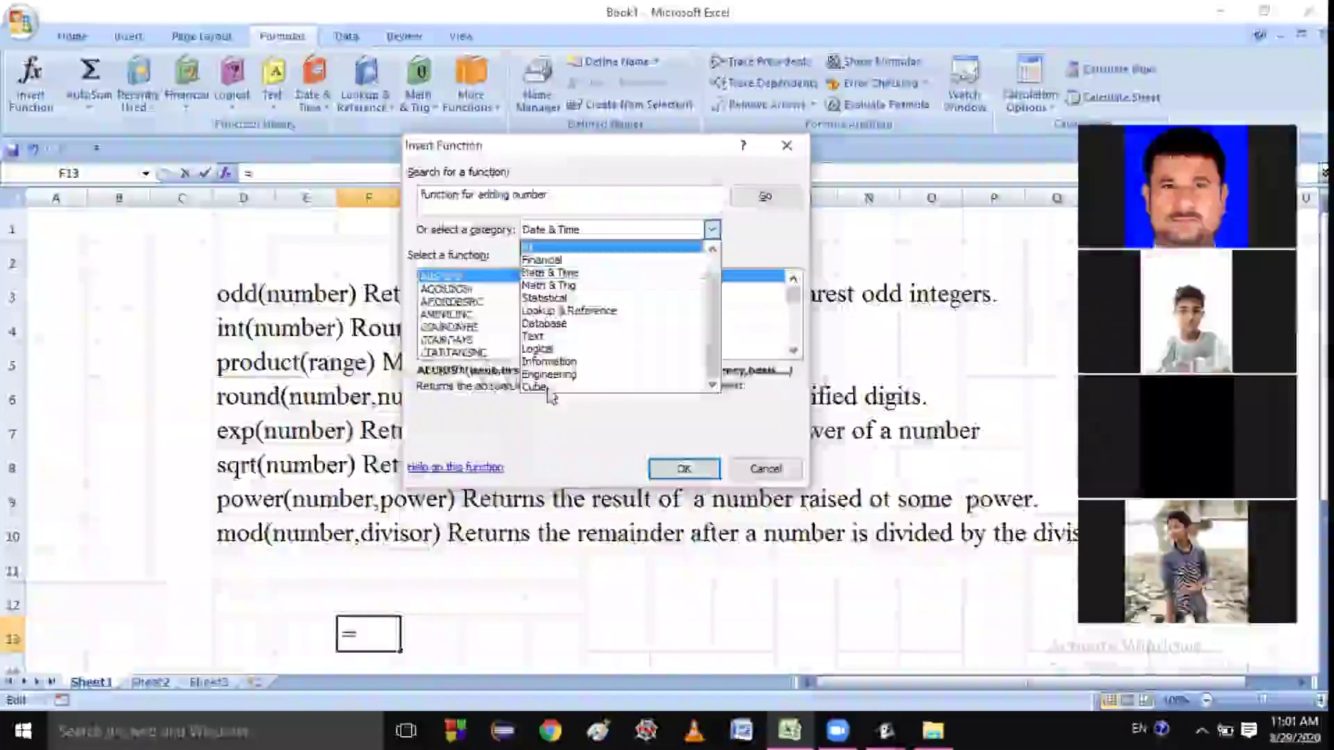
key(Up)
key(Up)
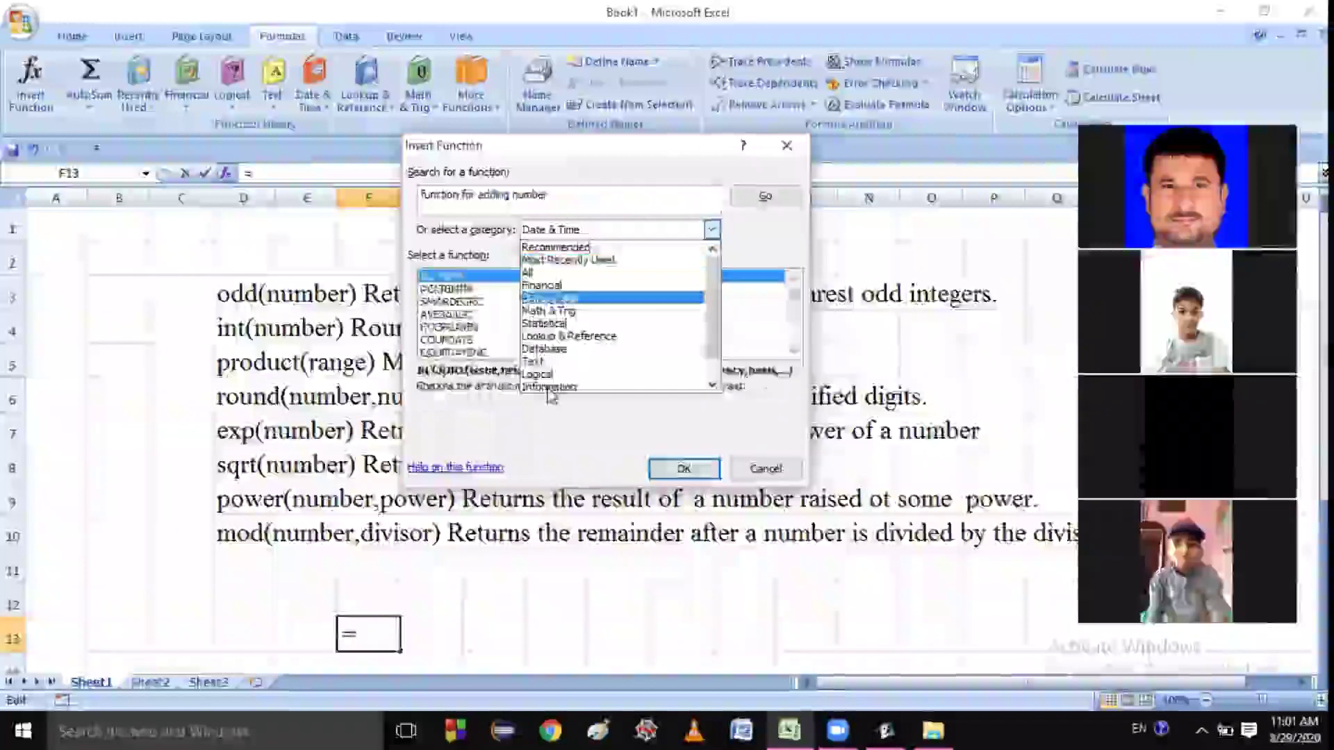
key(Down)
key(Down)
key(Down)
key(Down)
key(Down)
key(Down)
key(Down)
key(Down)
key(Down)
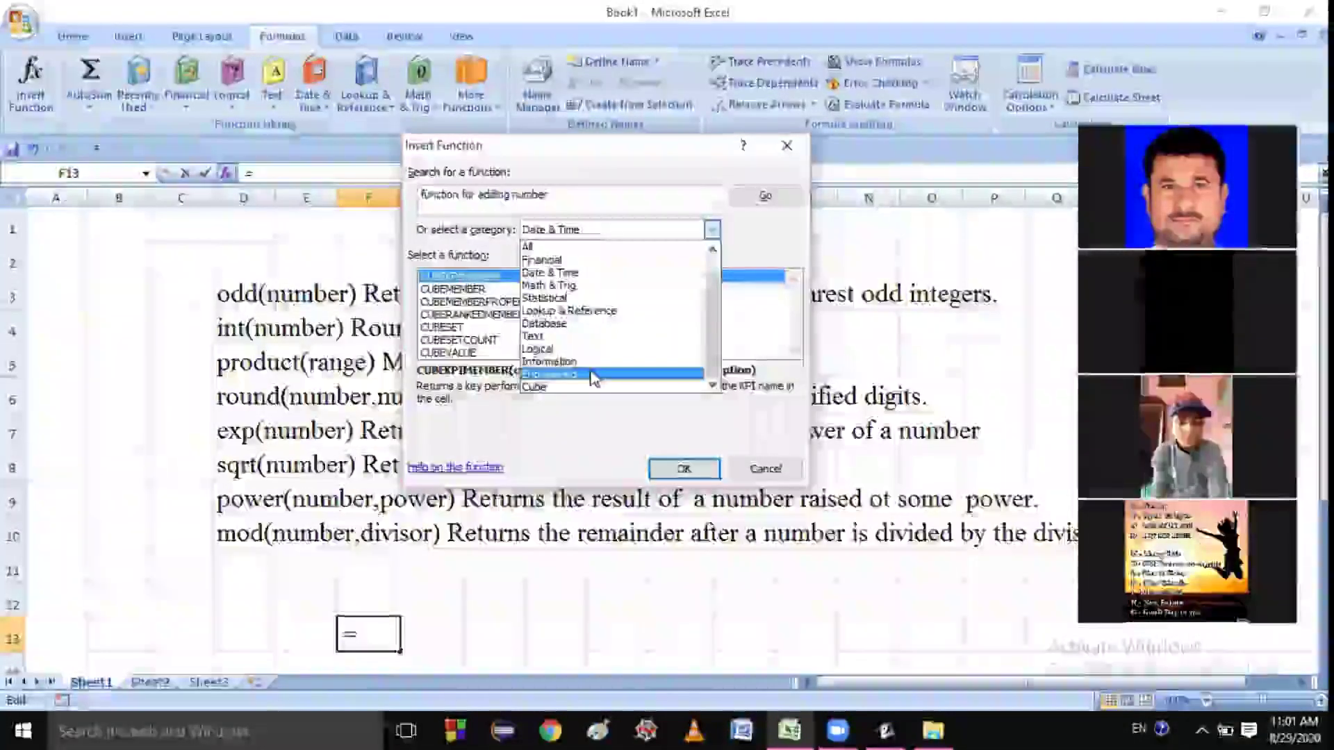
key(Down)
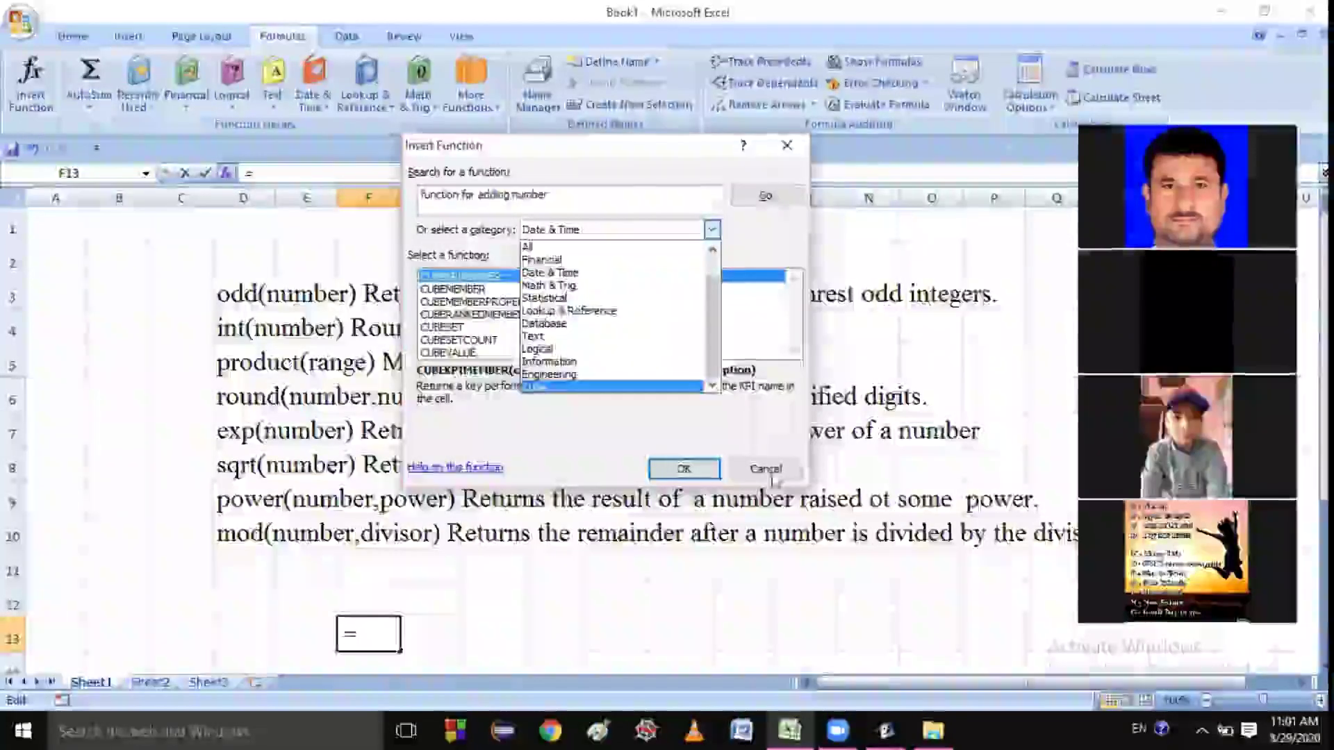
click(762, 471)
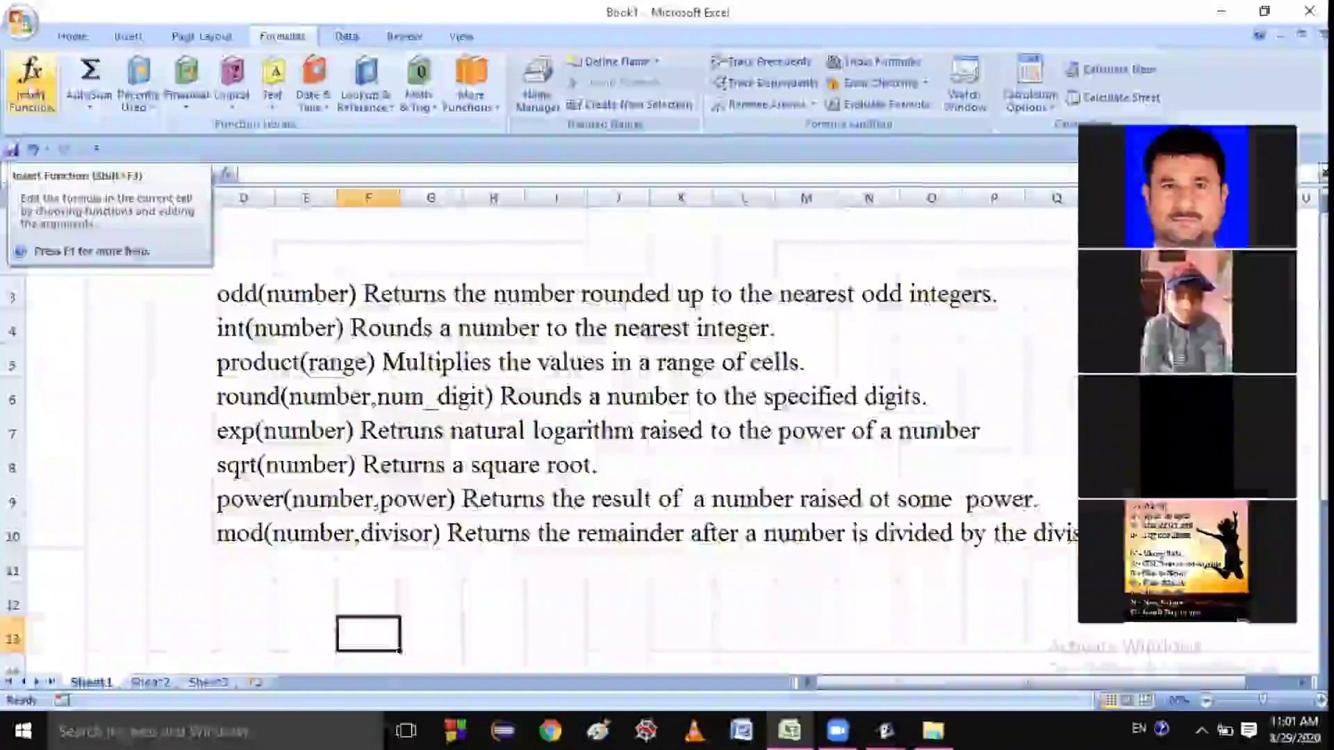
click(24, 80)
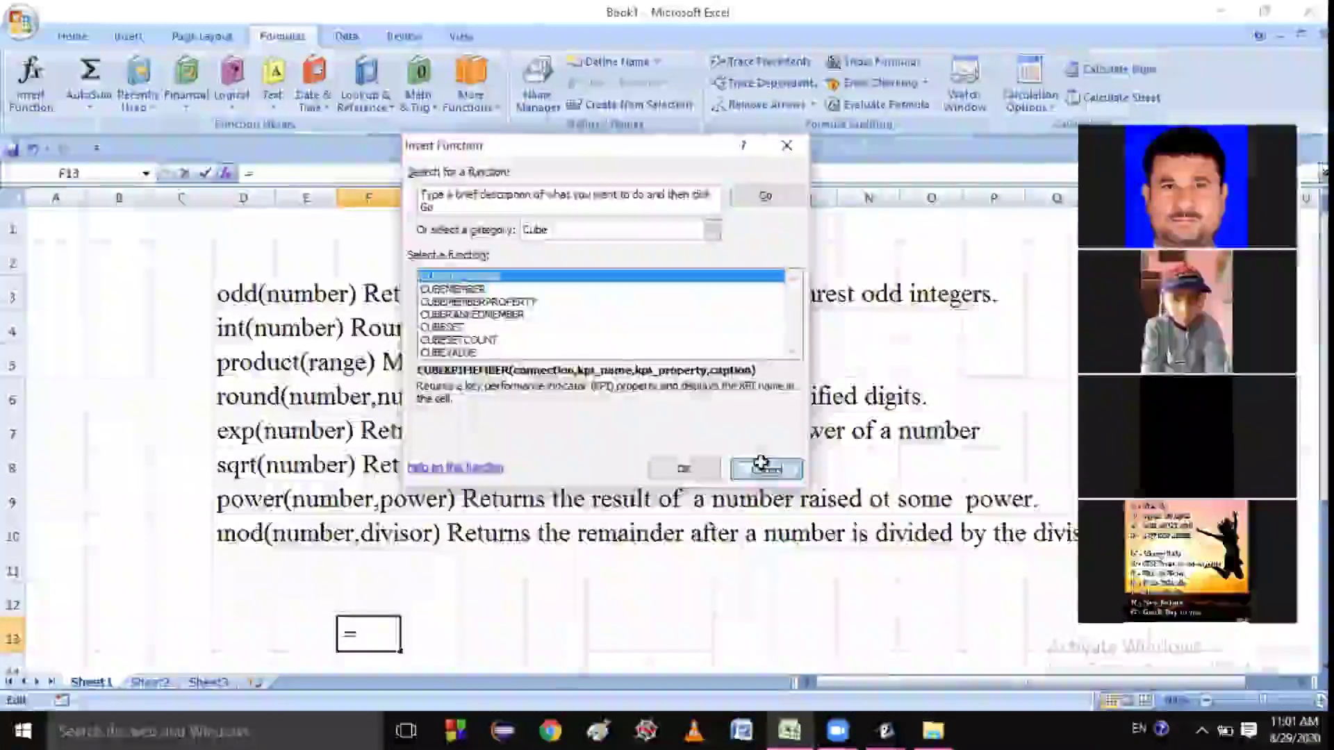
click(766, 470)
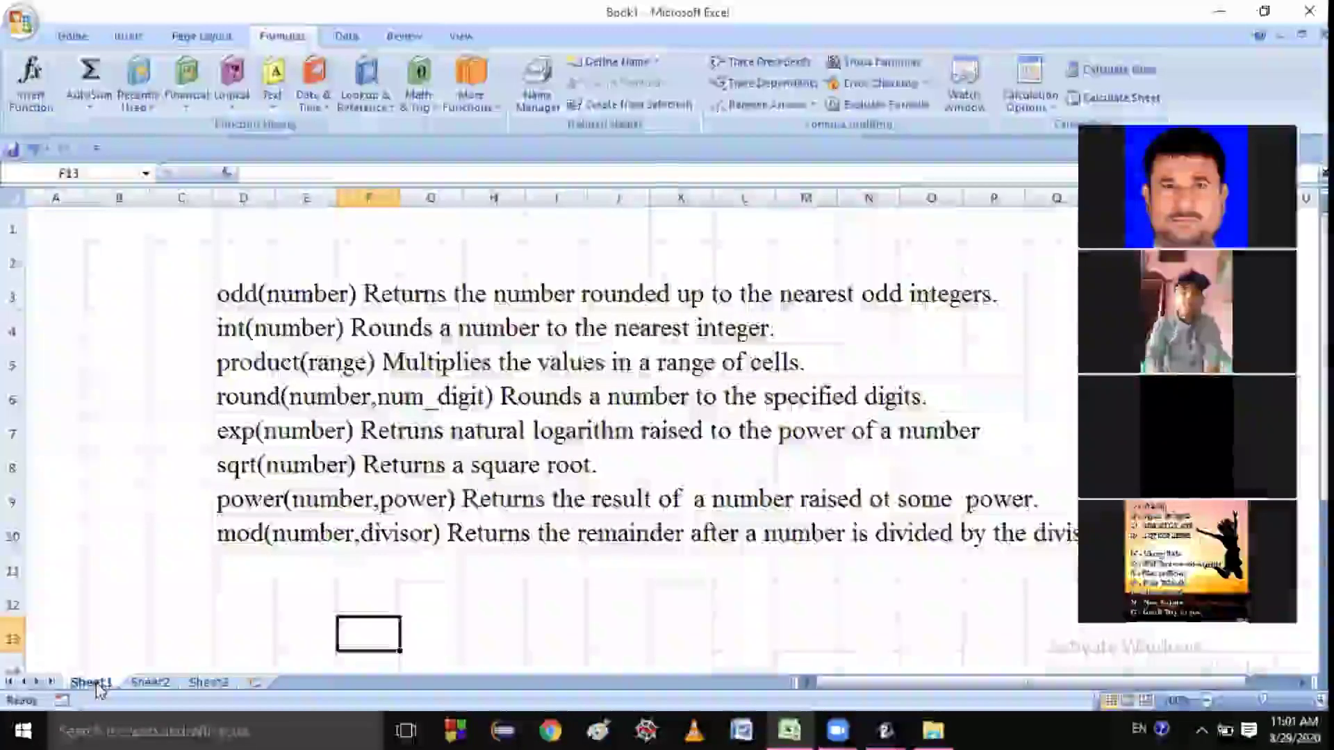
Rename the Sheet1 worksheet with the person's first name, and view Sheet2 before returning to the renamed sheet
right_click(99, 684)
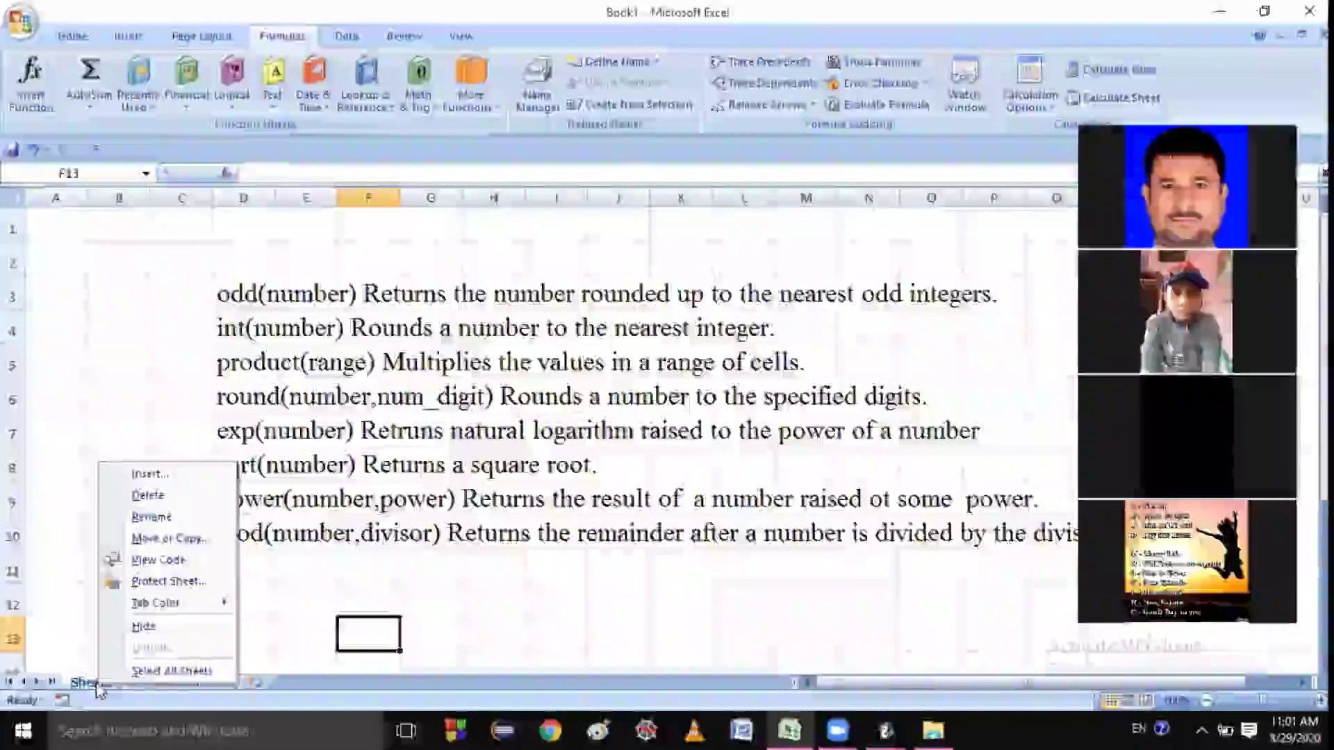
click(163, 518)
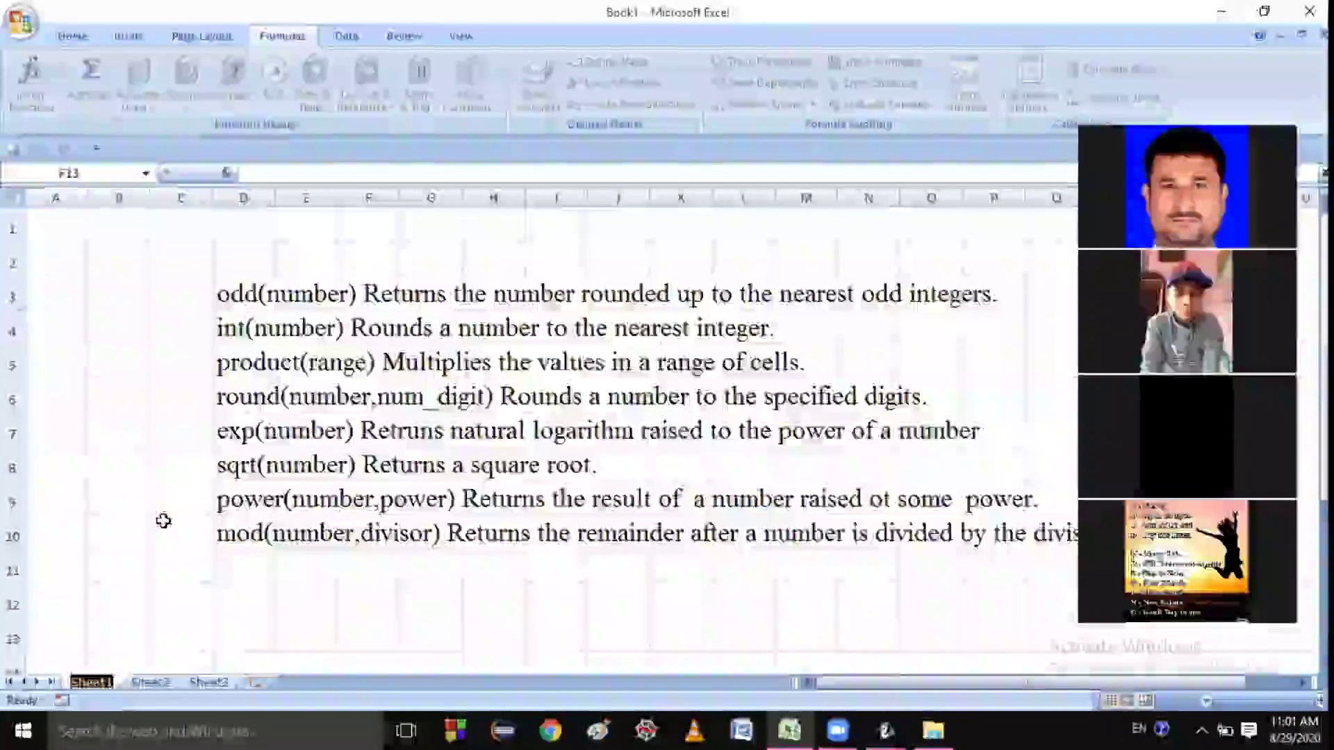
text(pramod)
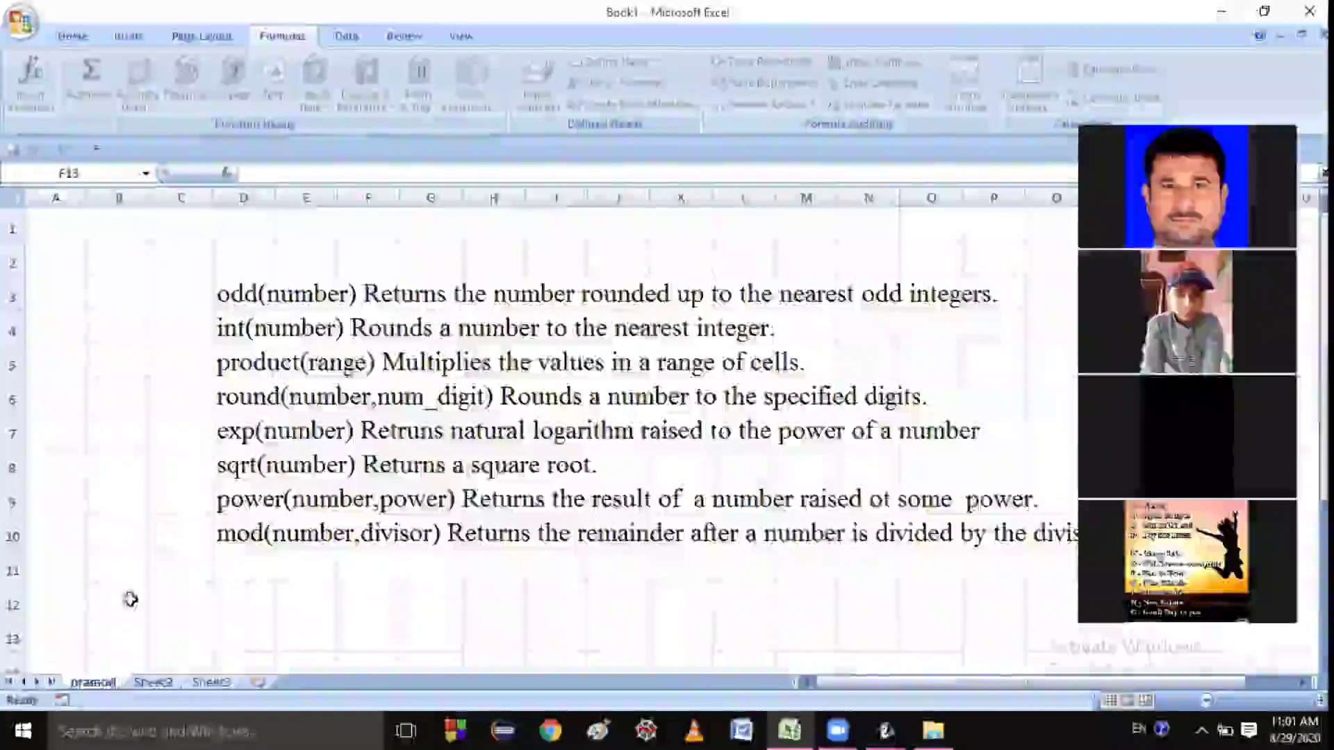
click(143, 682)
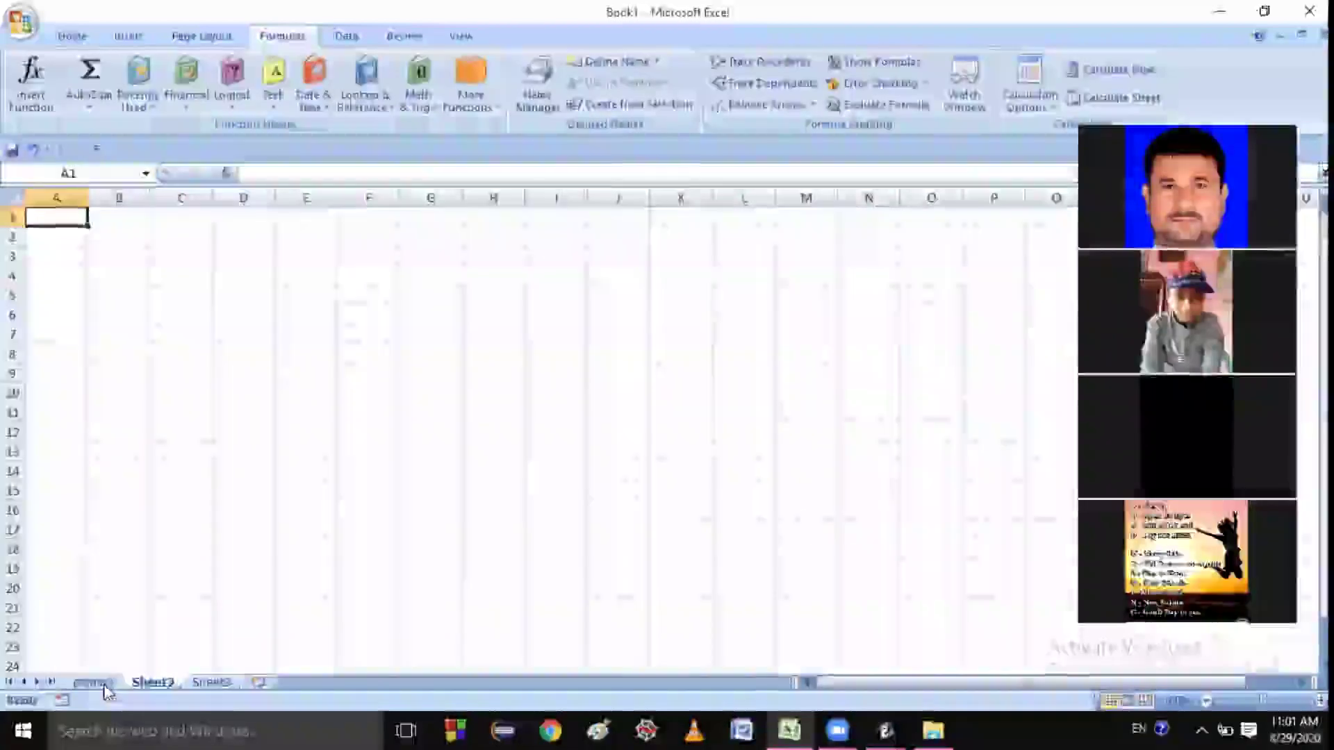
click(101, 685)
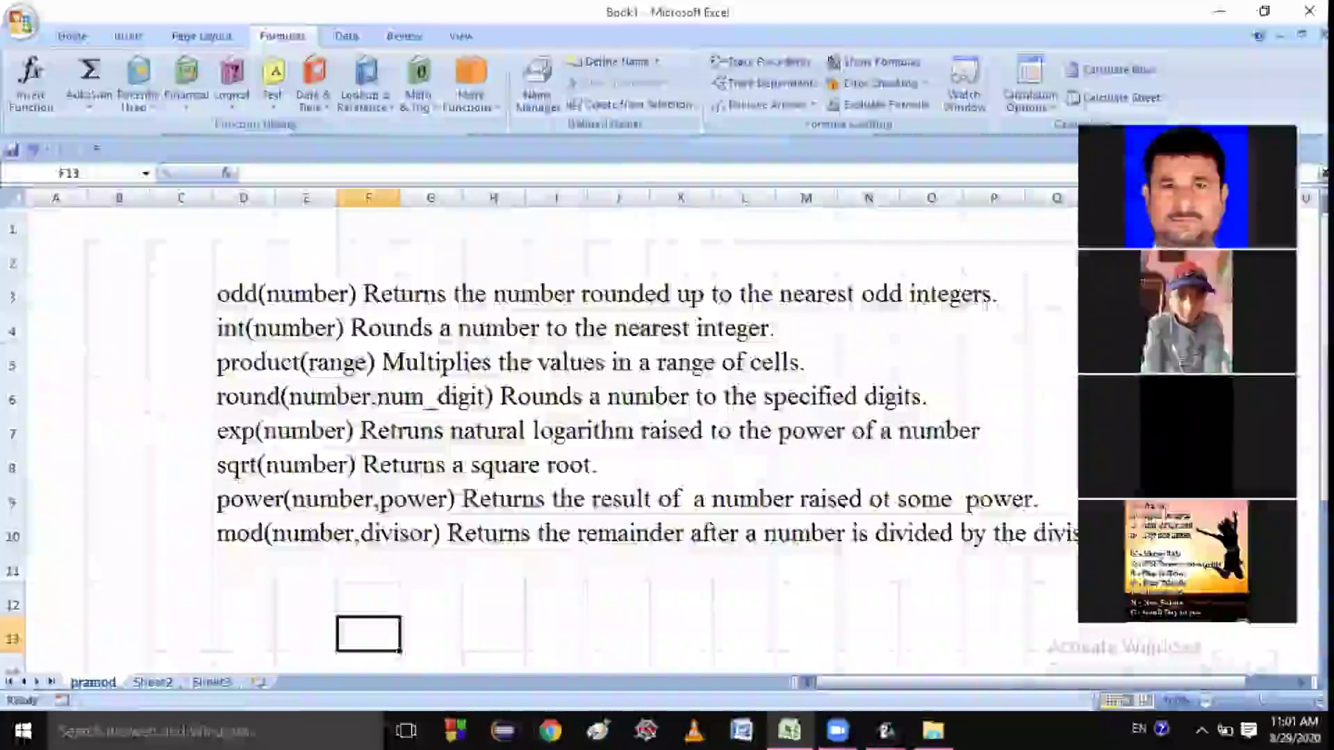
Switch to the Meeting Controls window of Zoom
mouse_move(838, 730)
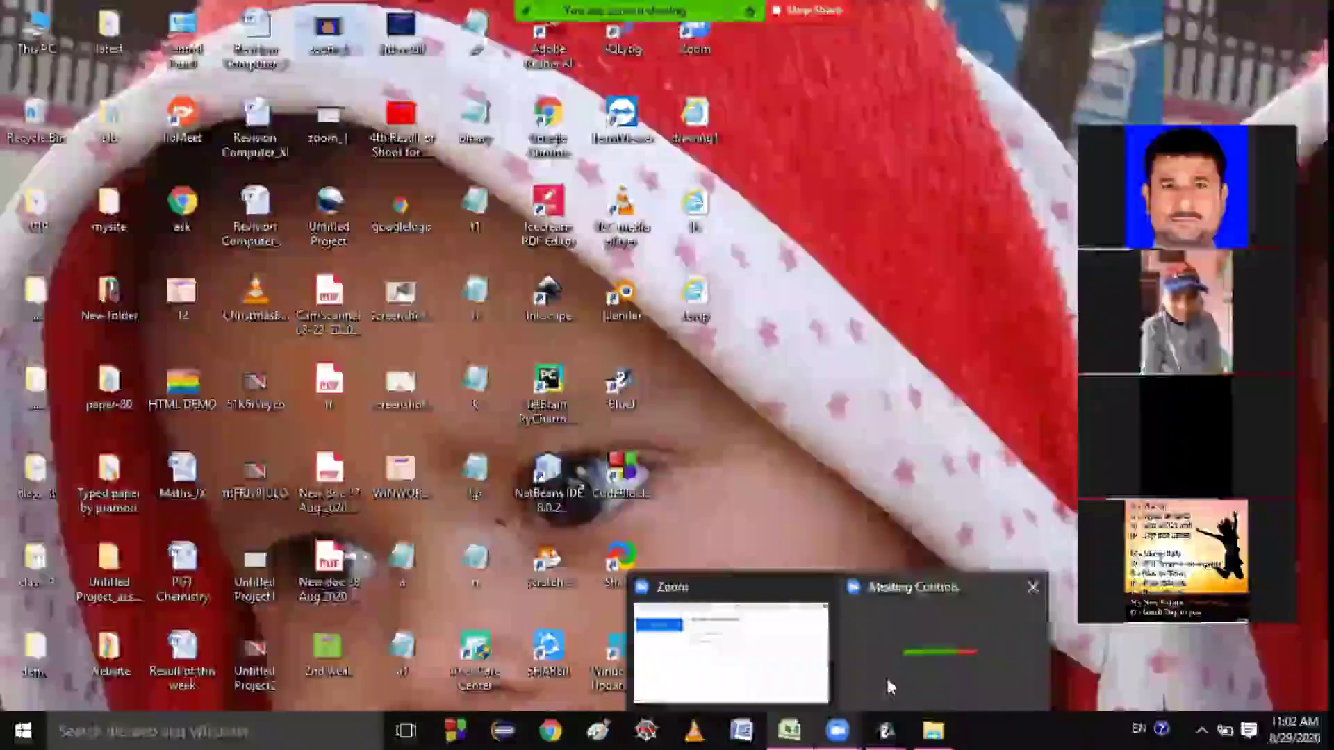
click(886, 675)
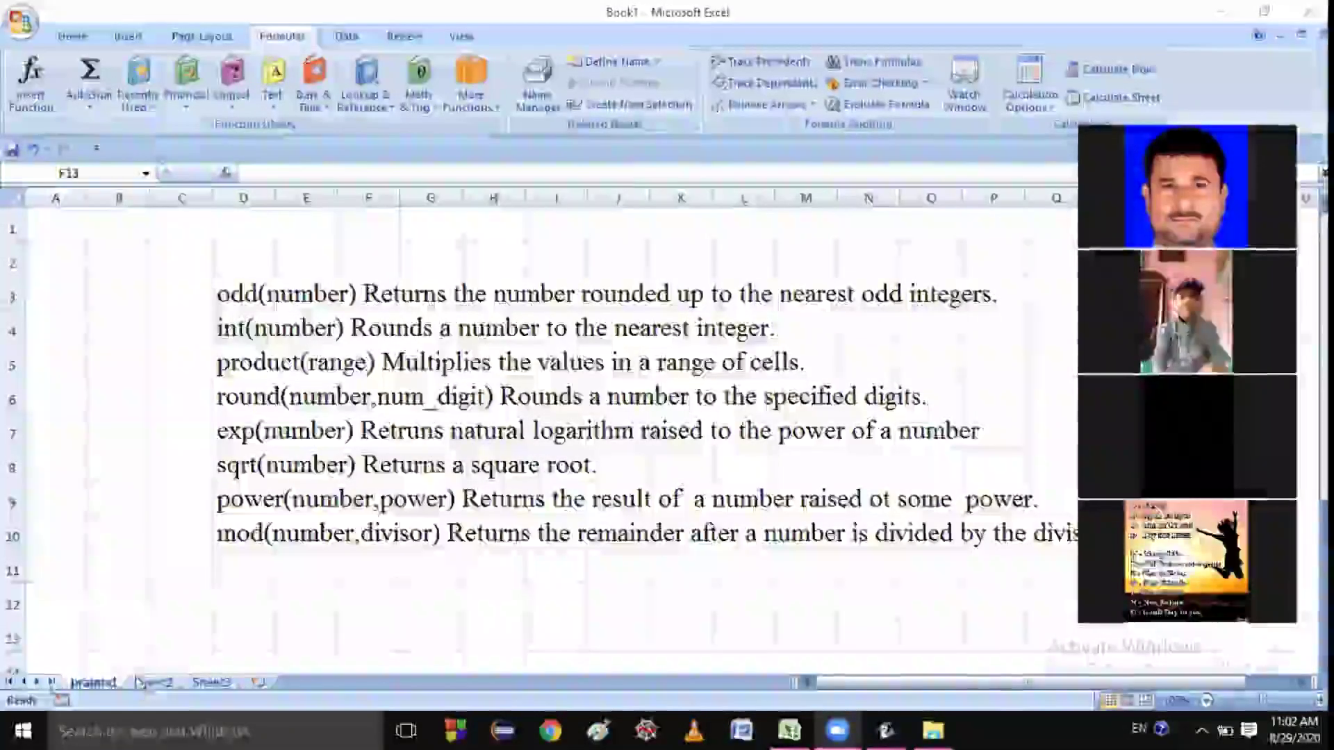
Delete the renamed worksheet that holds the function descriptions, together with its data
click(92, 684)
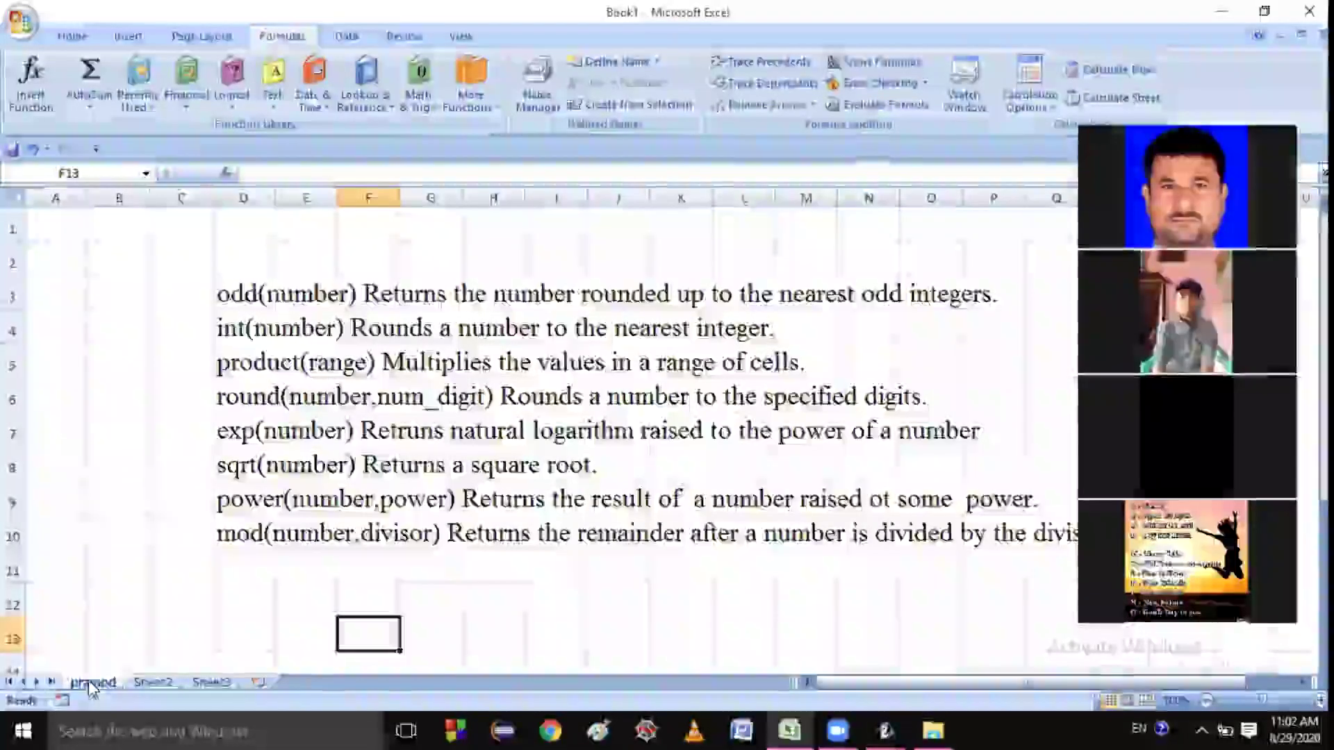
right_click(90, 684)
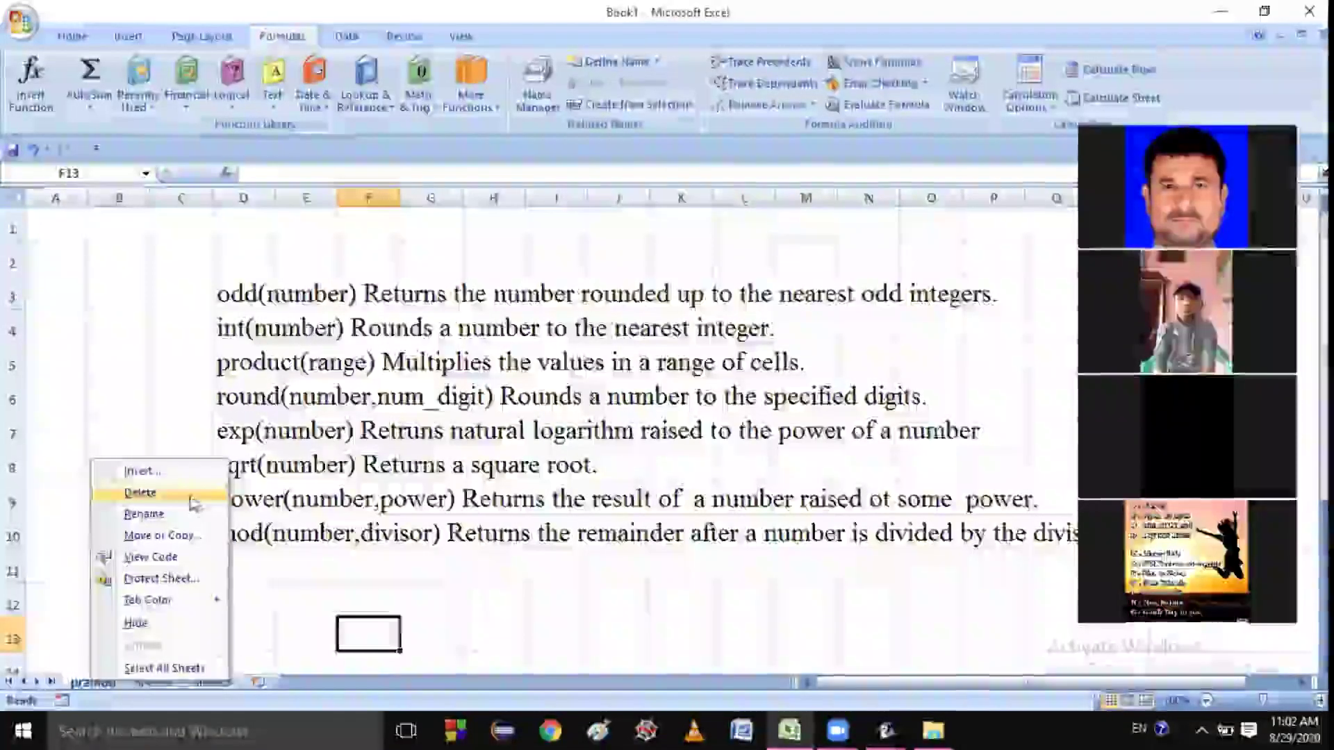
click(192, 494)
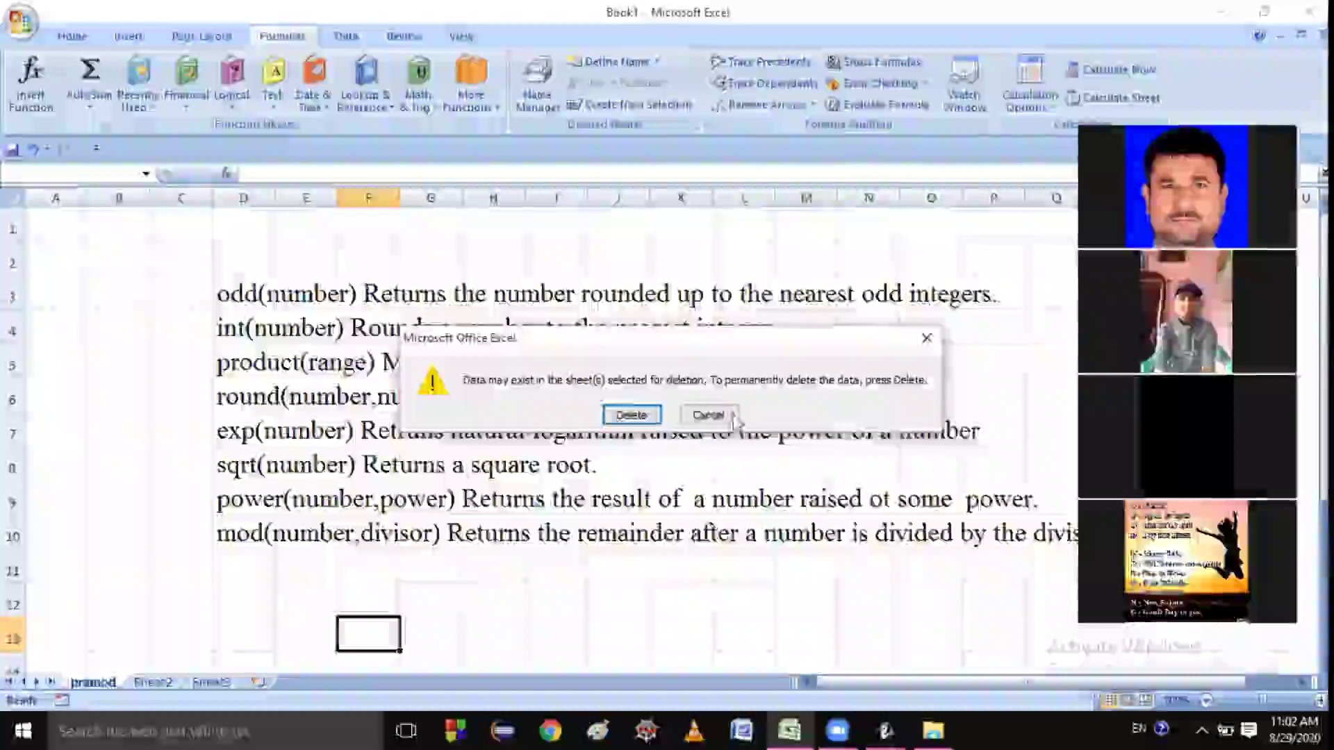
click(653, 415)
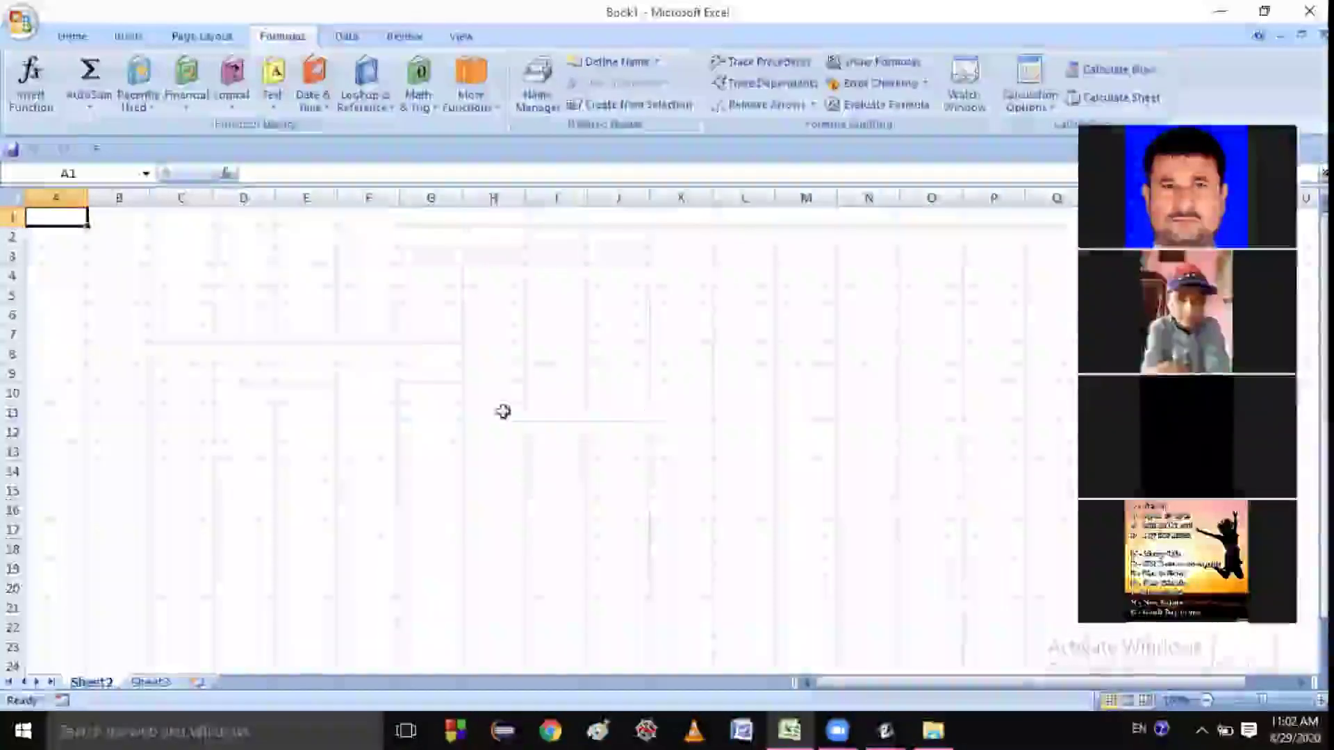
Set the tab color of Sheet2 to the standard color Orange
right_click(108, 684)
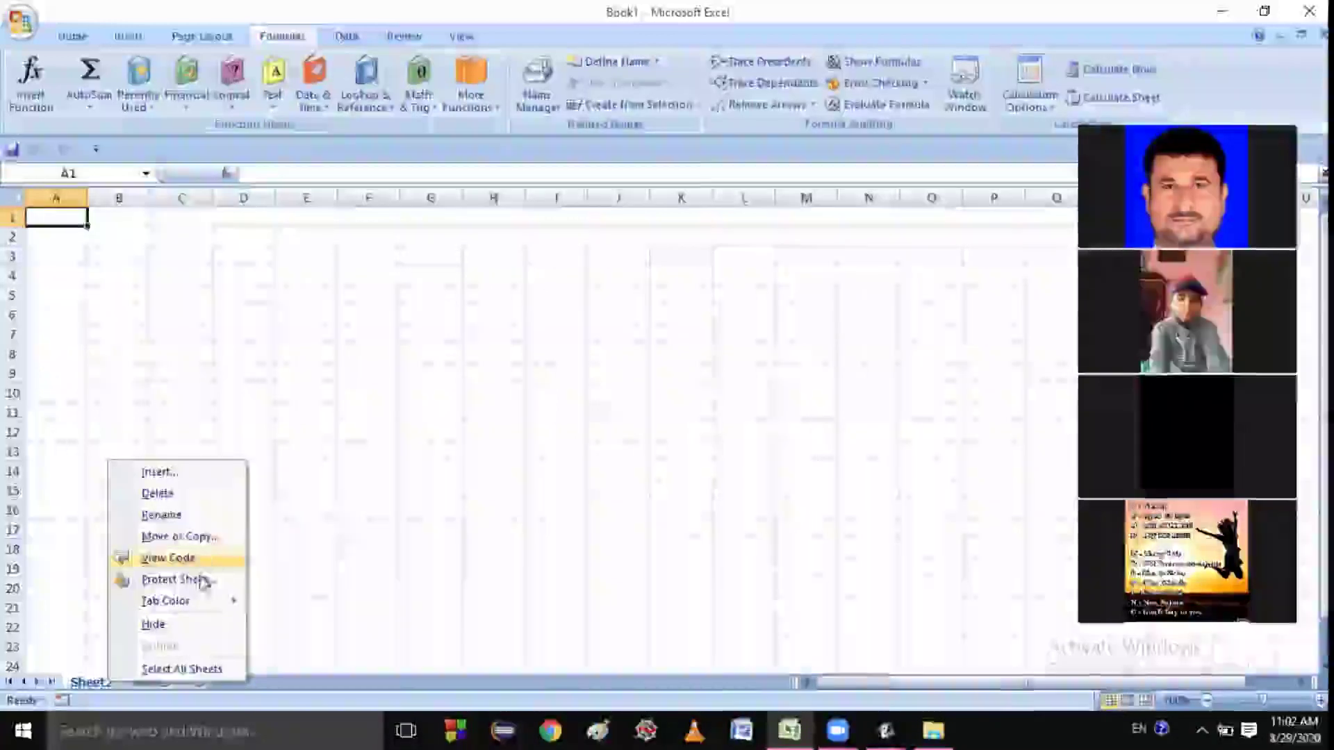
mouse_move(207, 610)
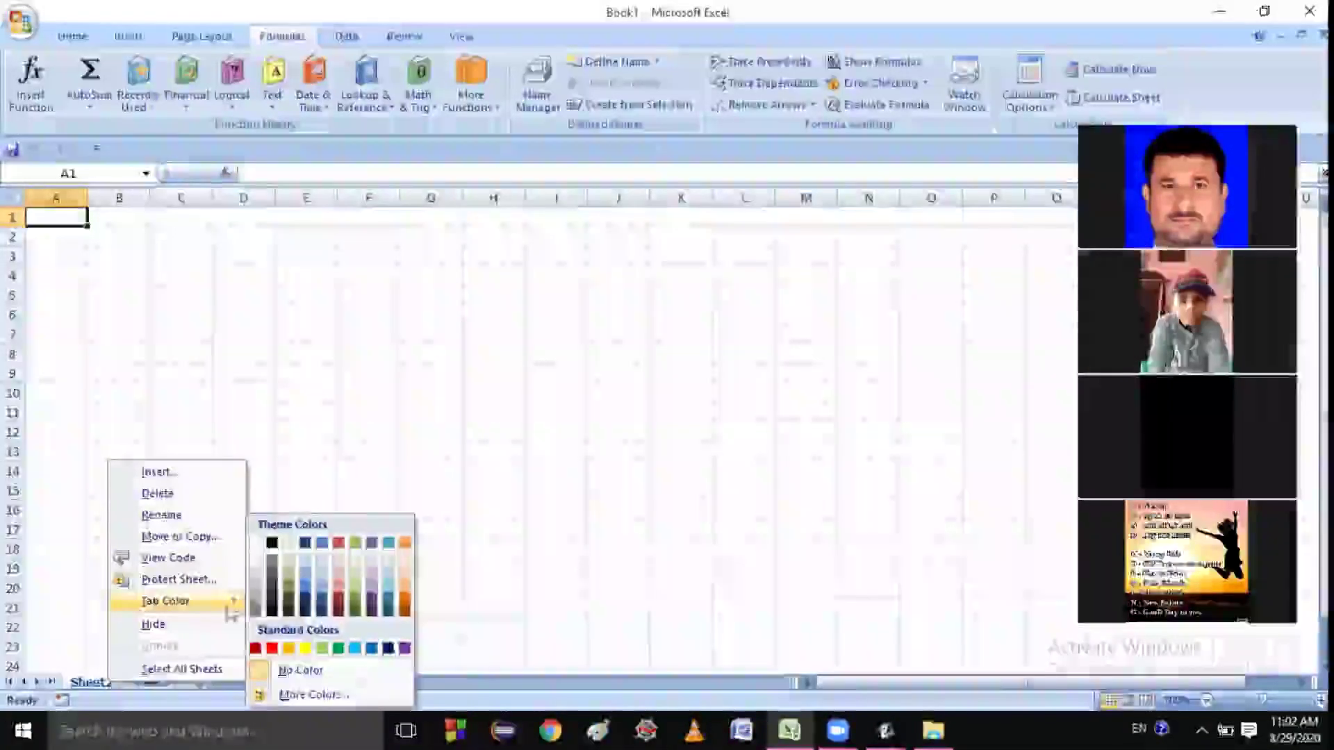
click(289, 649)
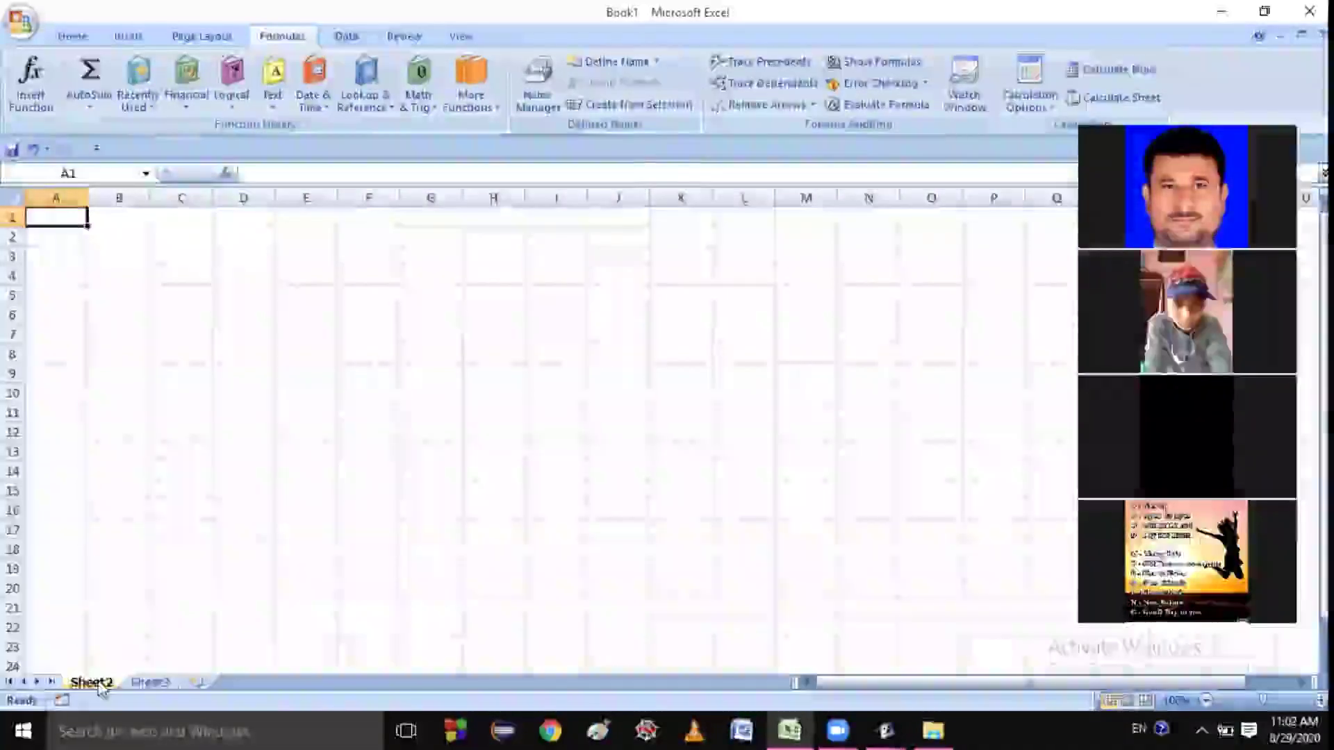
Show the tab color choices for Sheet2 again
right_click(100, 687)
mouse_move(179, 604)
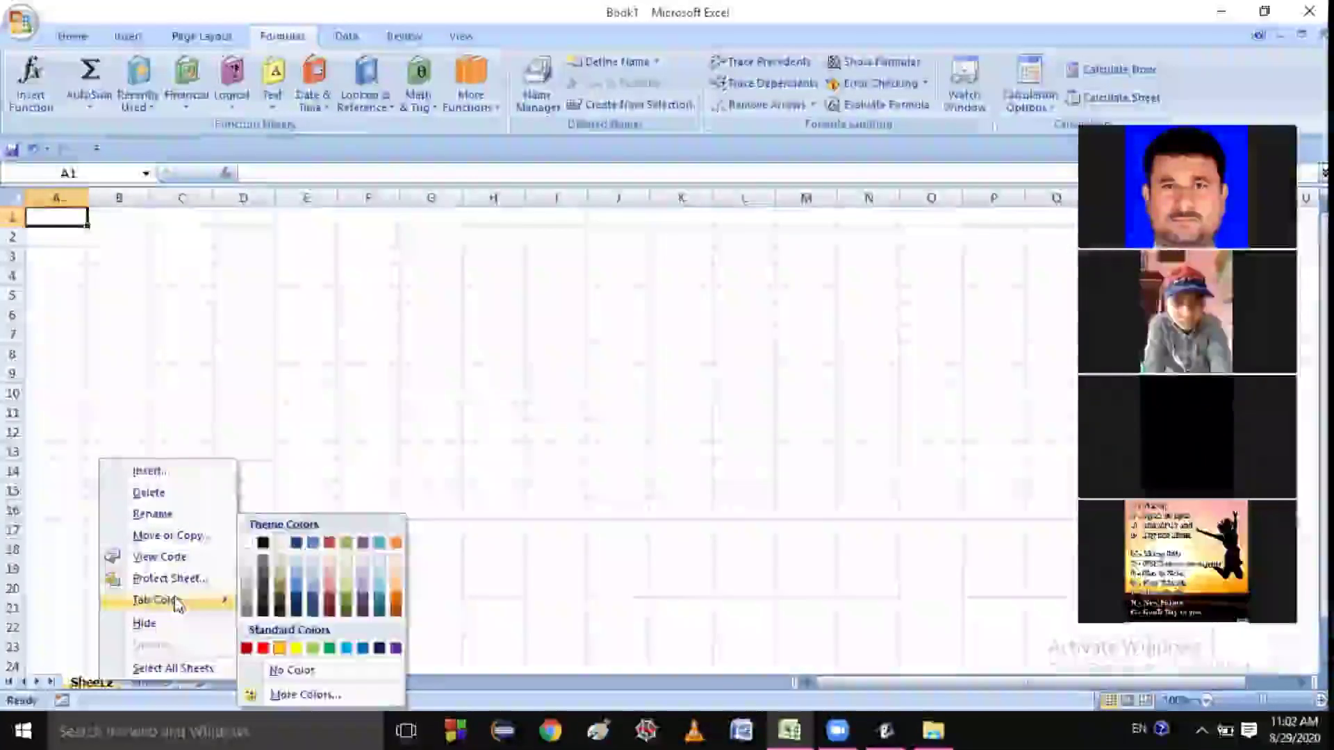
Colour the Sheet2 tab red
click(262, 649)
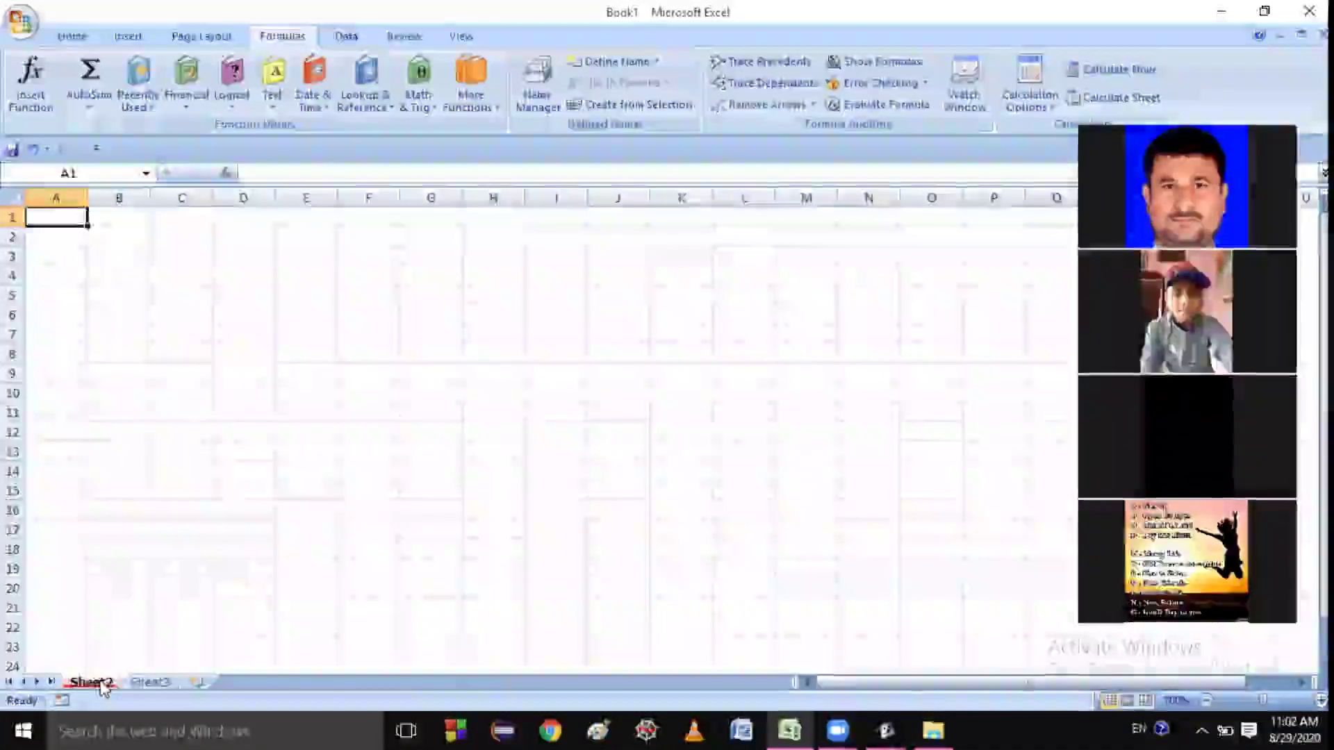
Increase the font size of cell E11 to 14
click(277, 413)
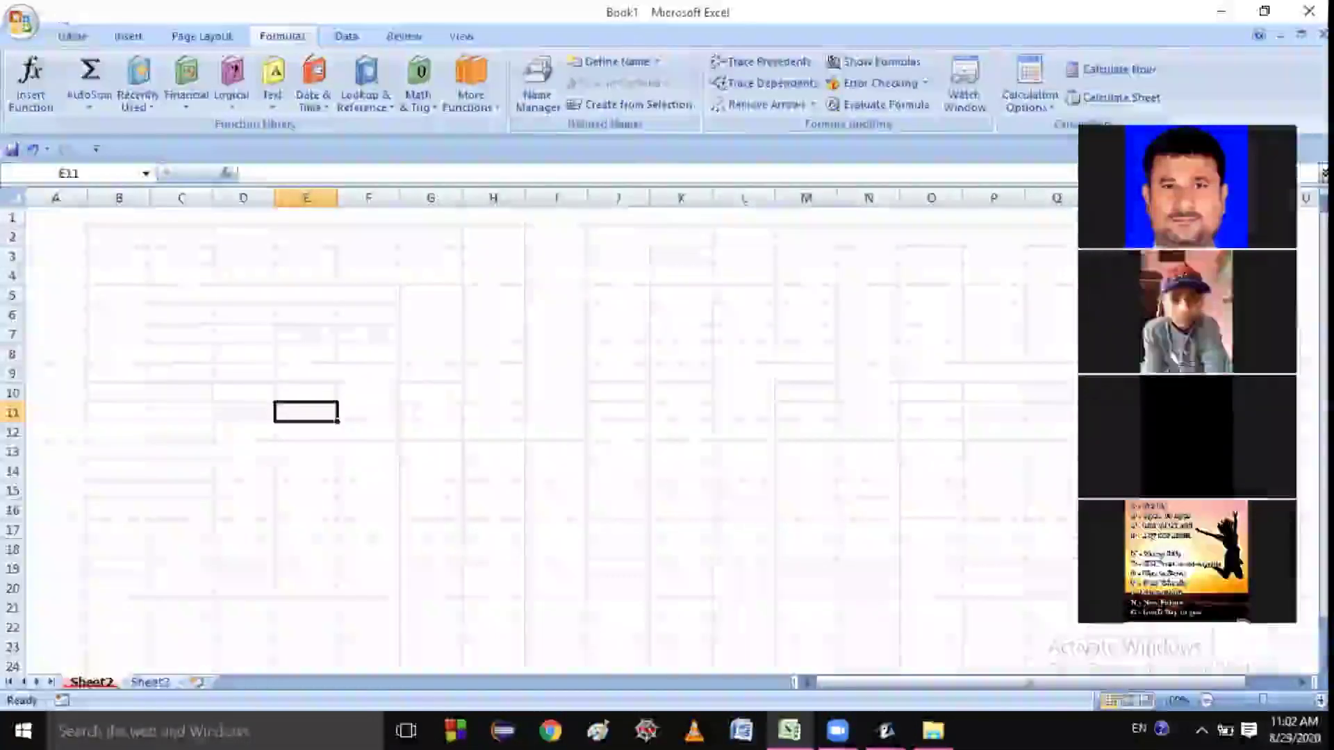
click(64, 32)
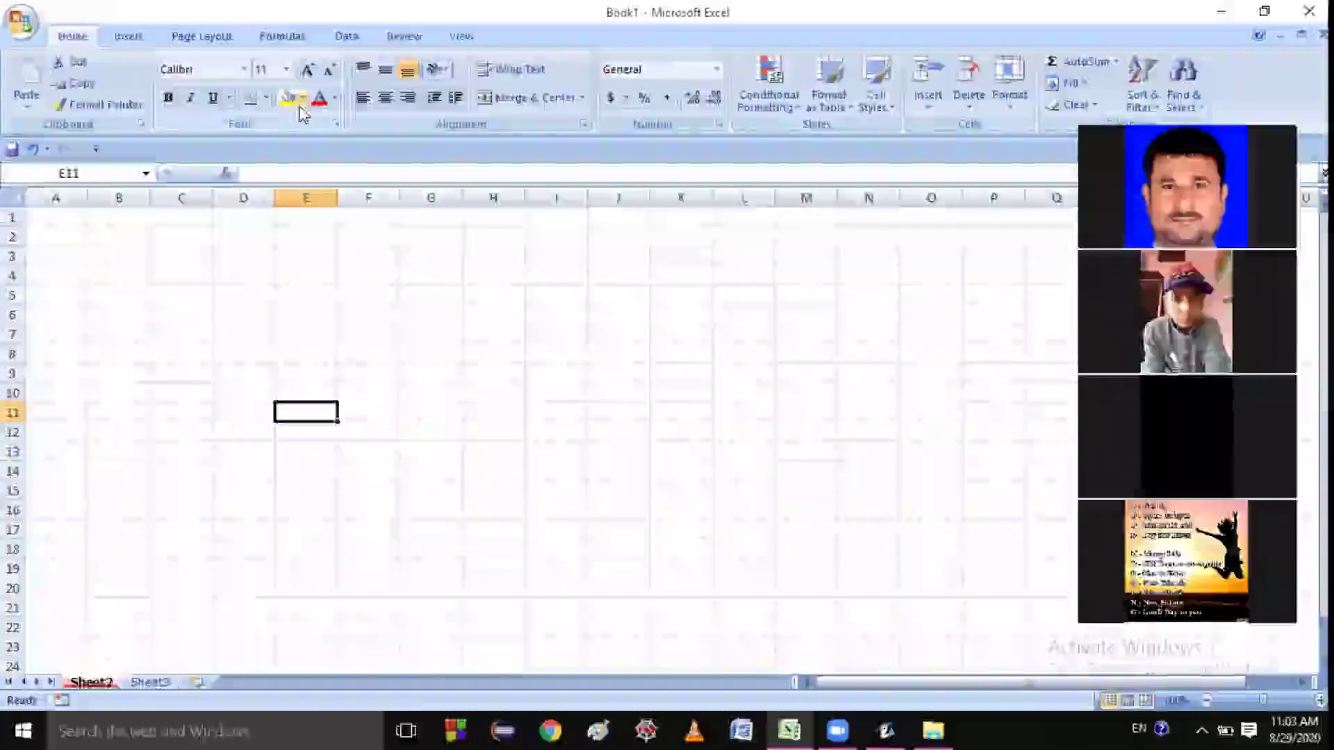
click(308, 70)
click(308, 70)
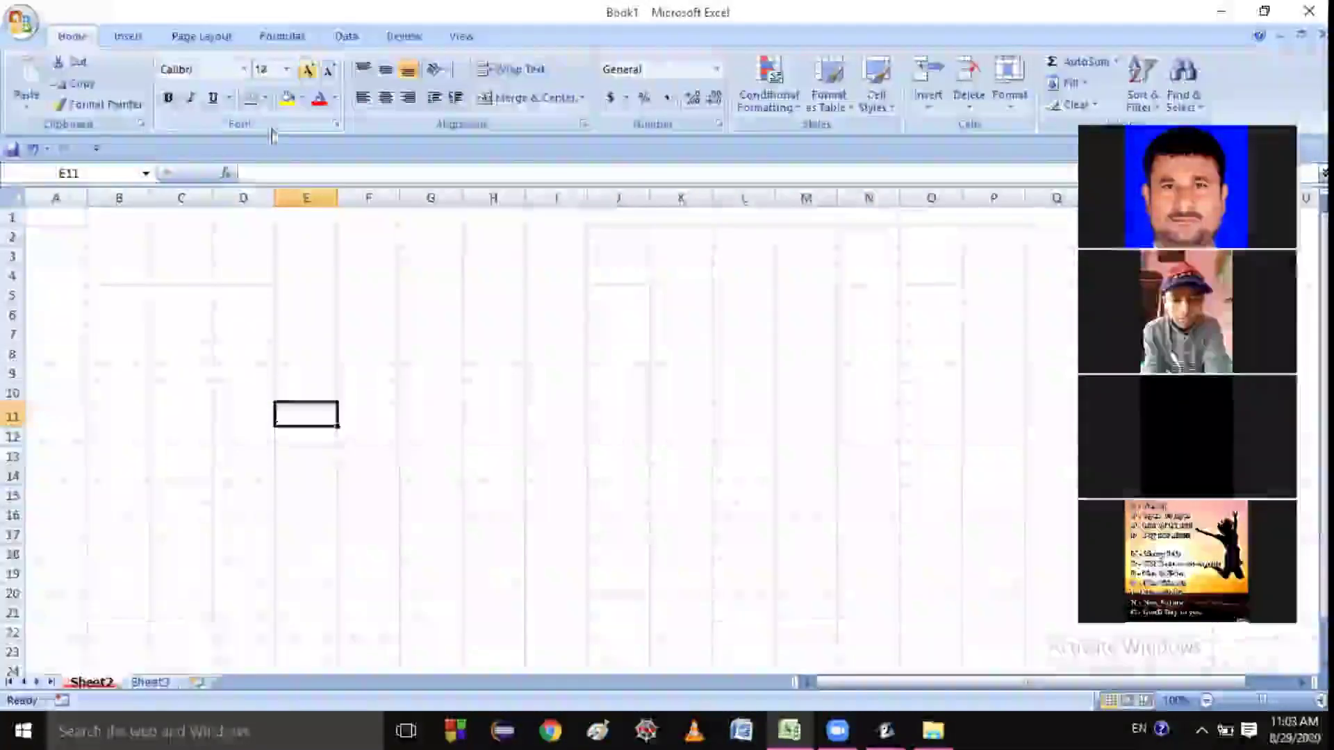
Enter the headings Student_Name in cell E5 and Marks in cell G5
click(304, 289)
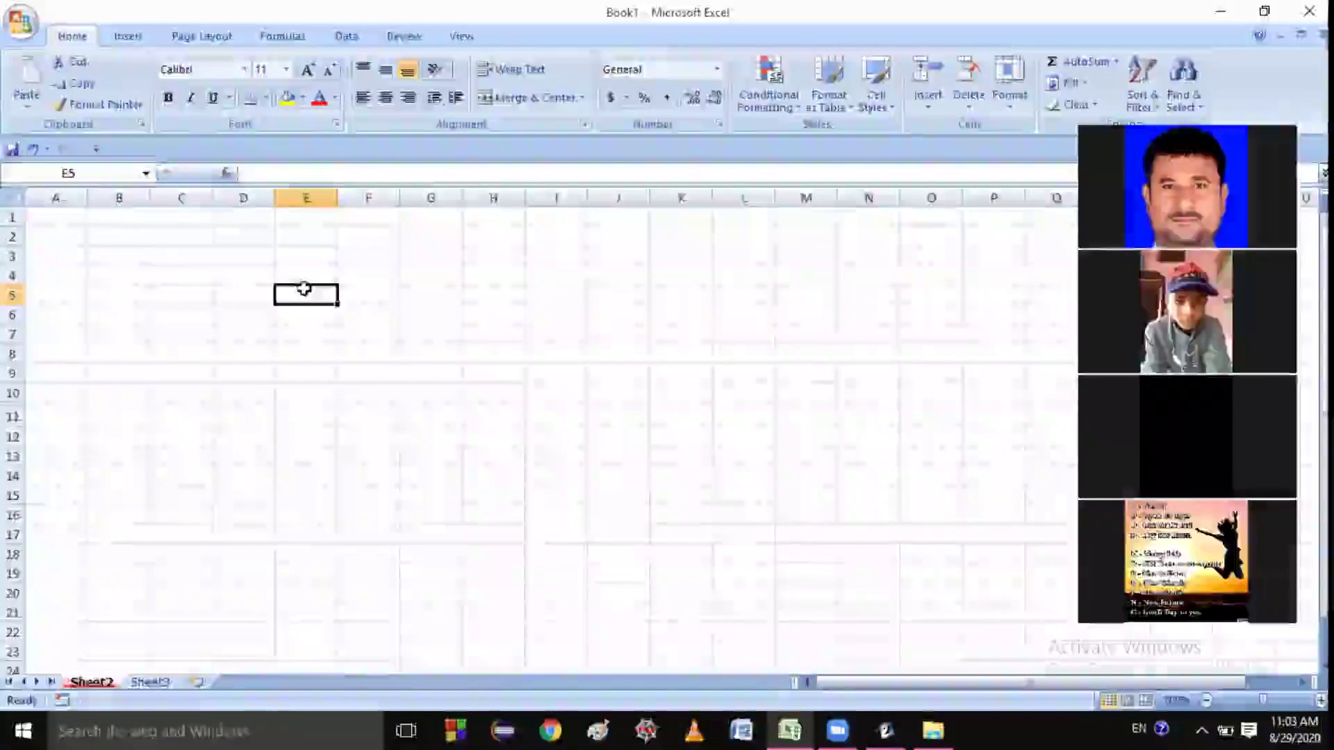
text(N)
key(BackSpace)
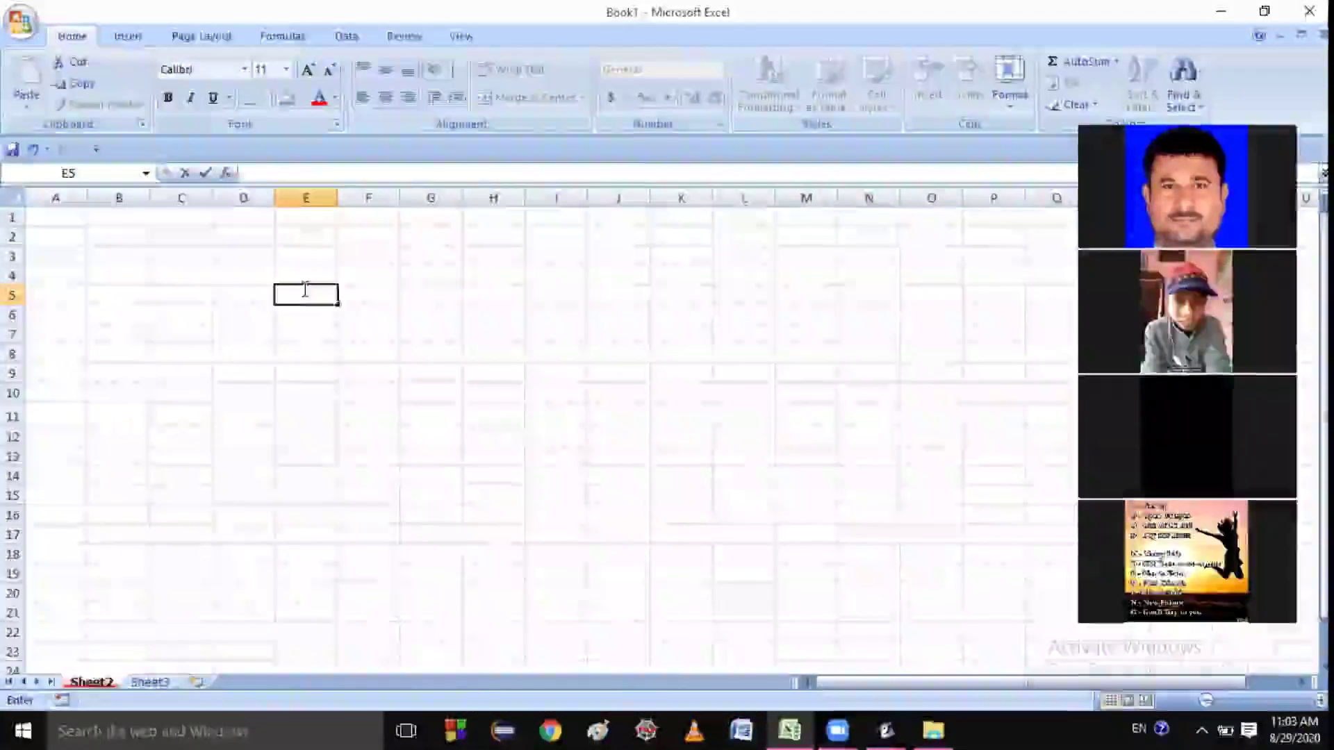
text(Student)
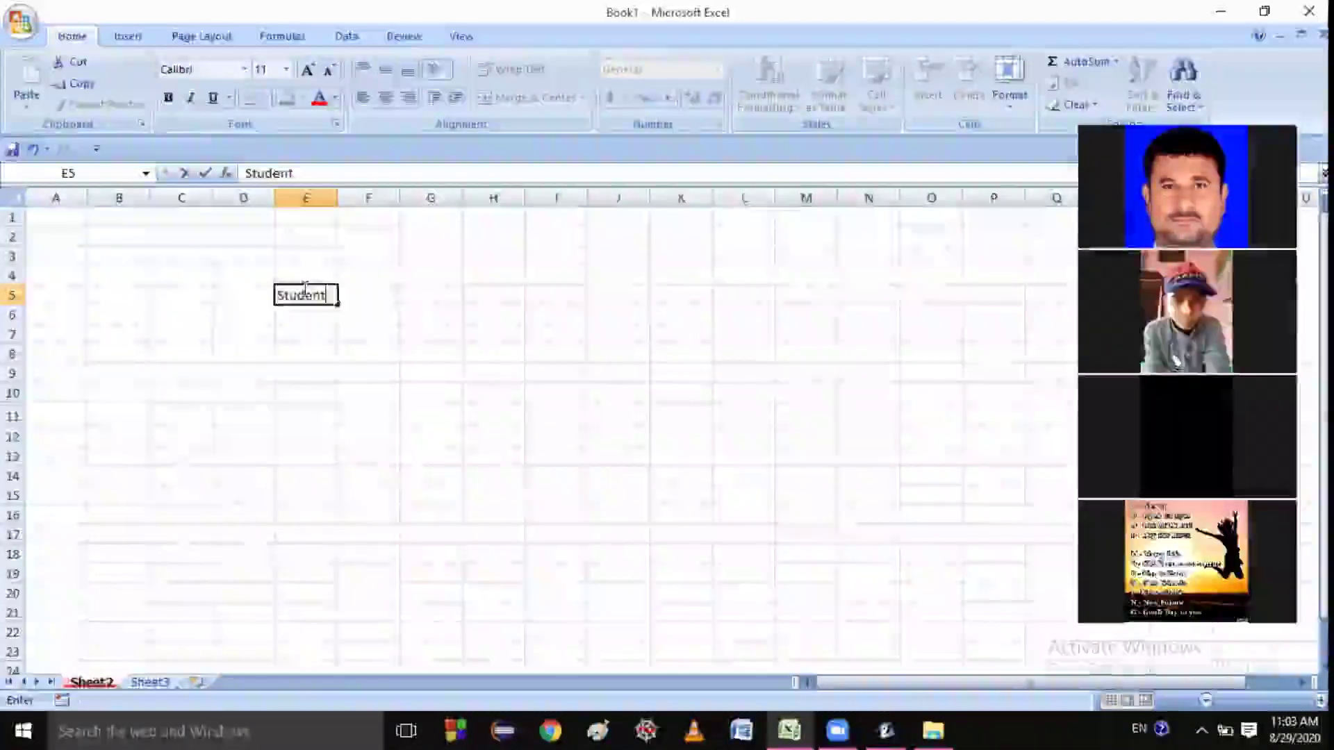
text(_)
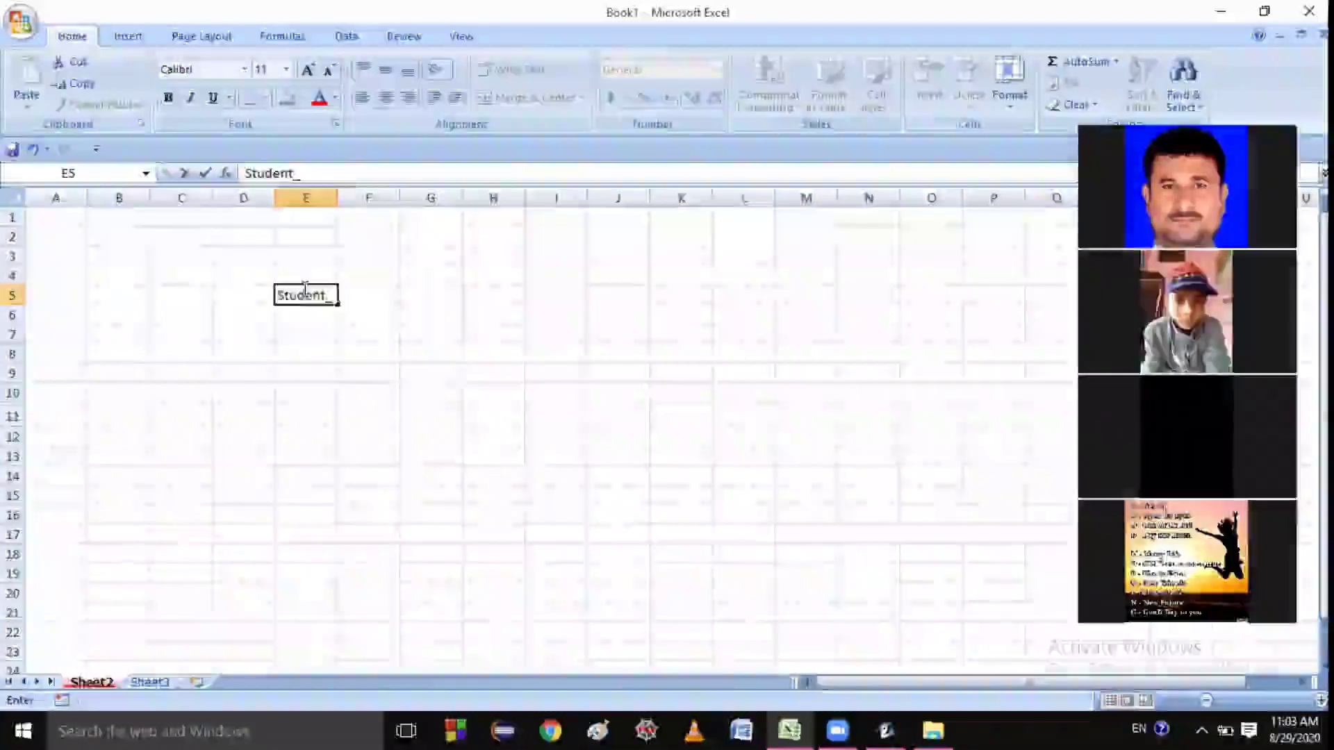
text(Name)
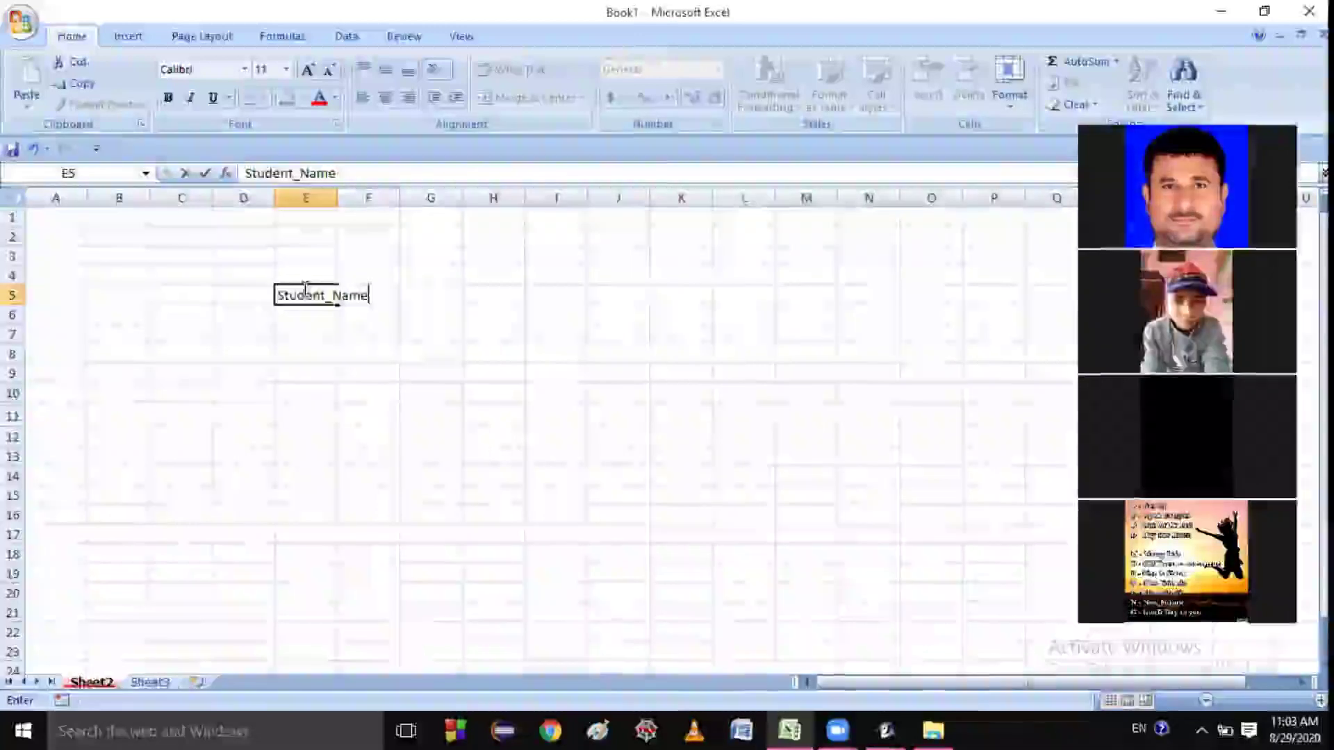
click(417, 296)
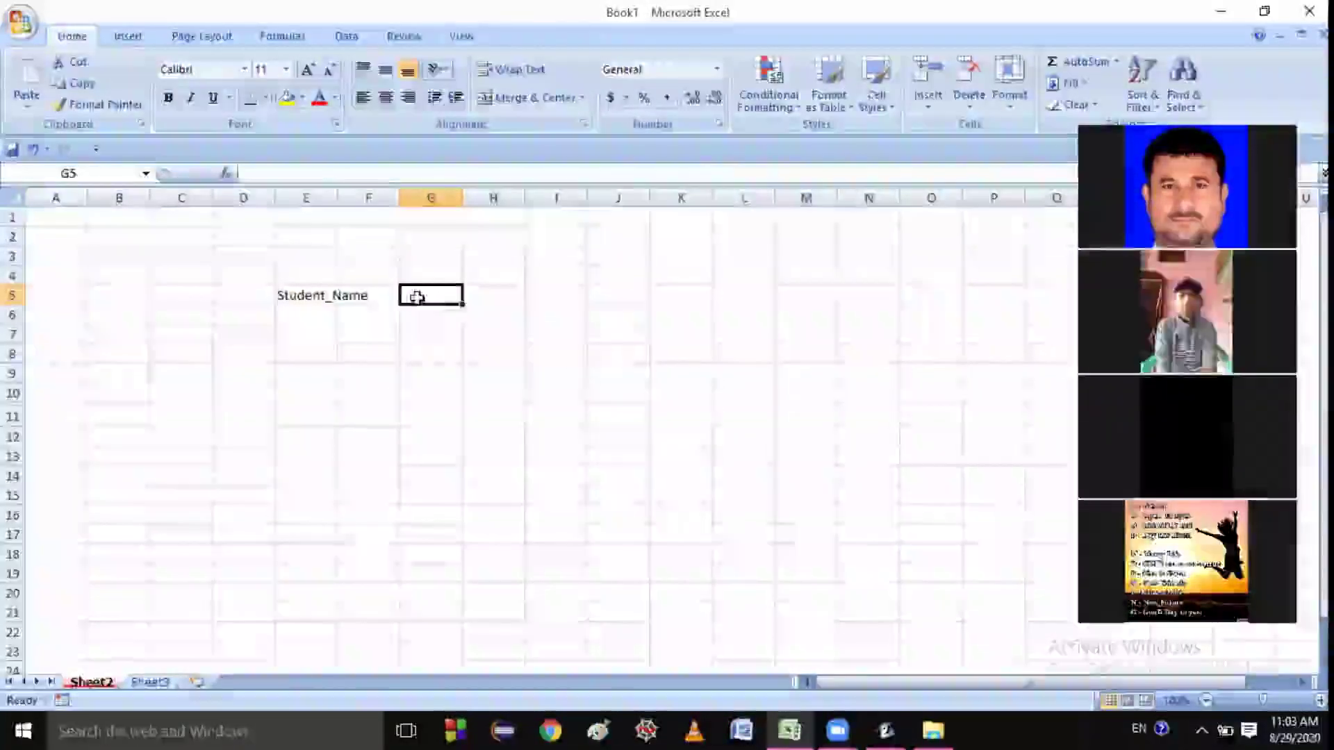
text(Marks)
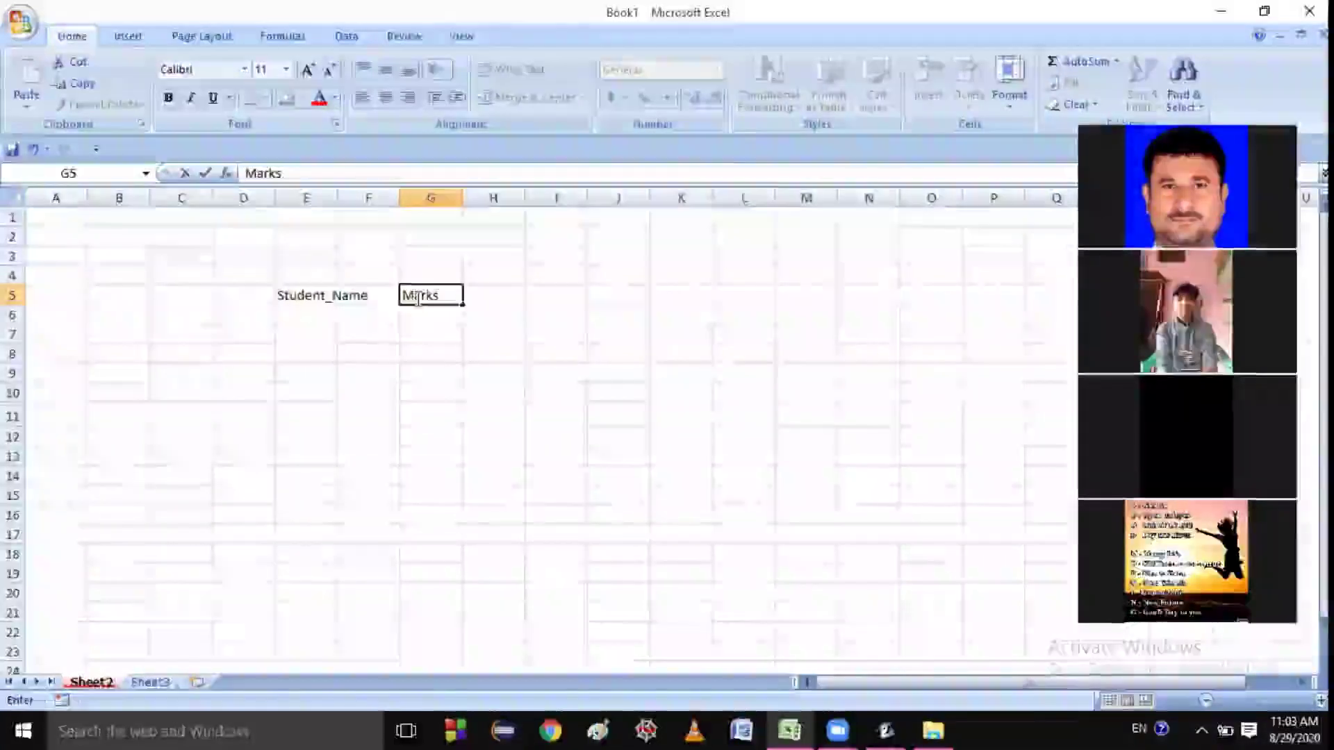
Widen column E so that the Student_Name heading fits with room to spare
click(314, 292)
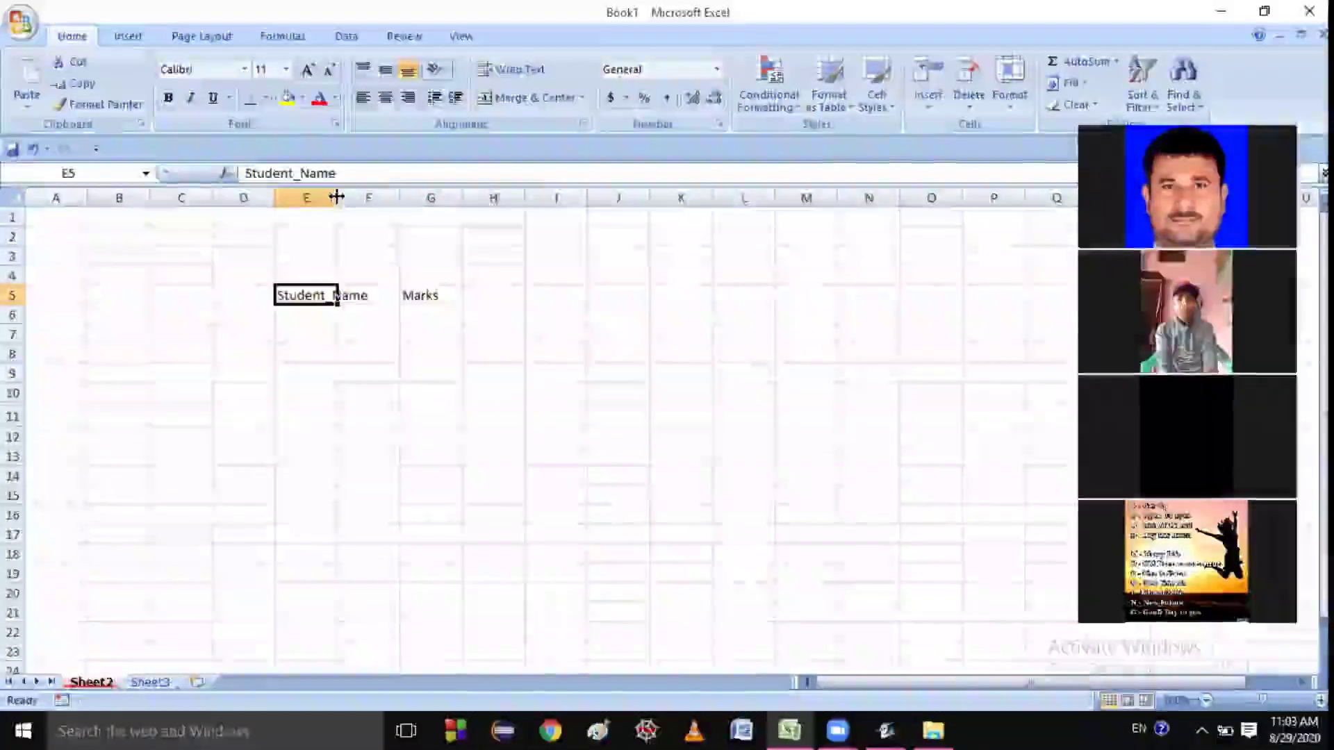
drag(336, 197, 385, 198)
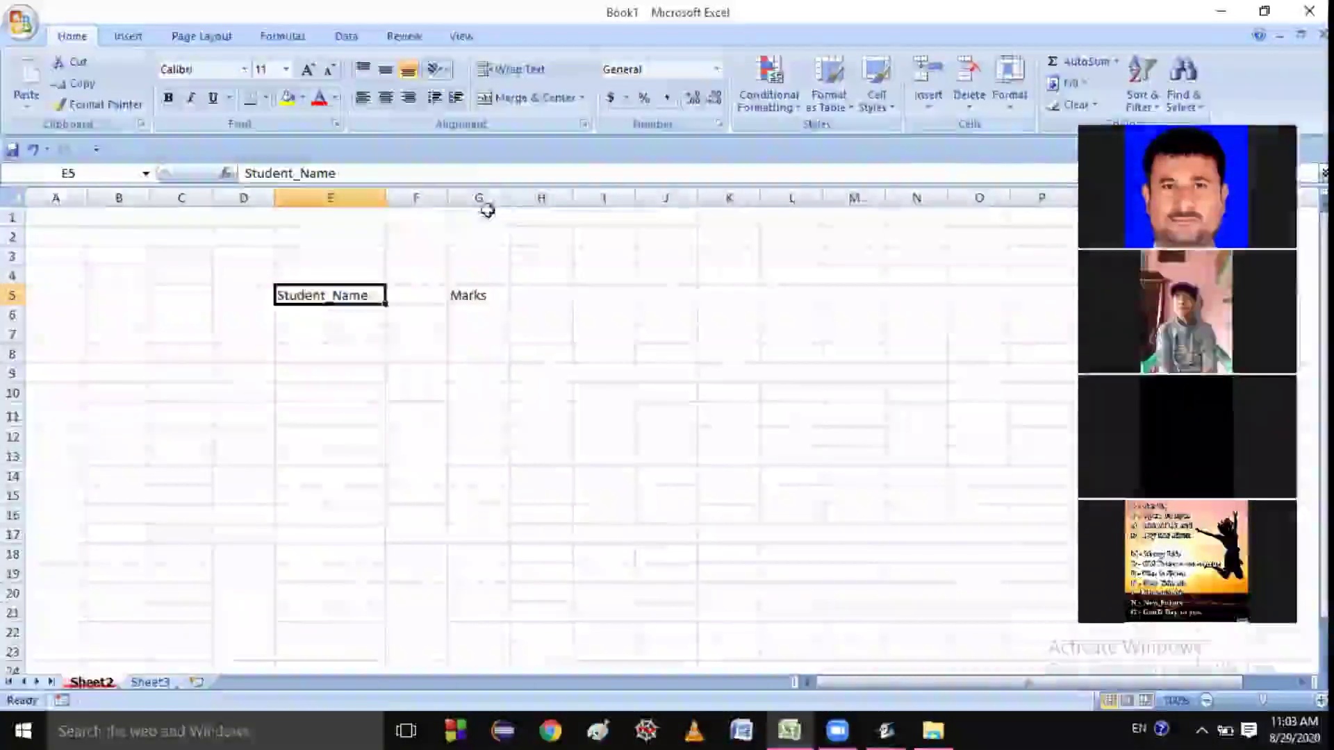
drag(386, 198, 414, 197)
Merge and center cells F5:H5 around the Marks heading
click(475, 297)
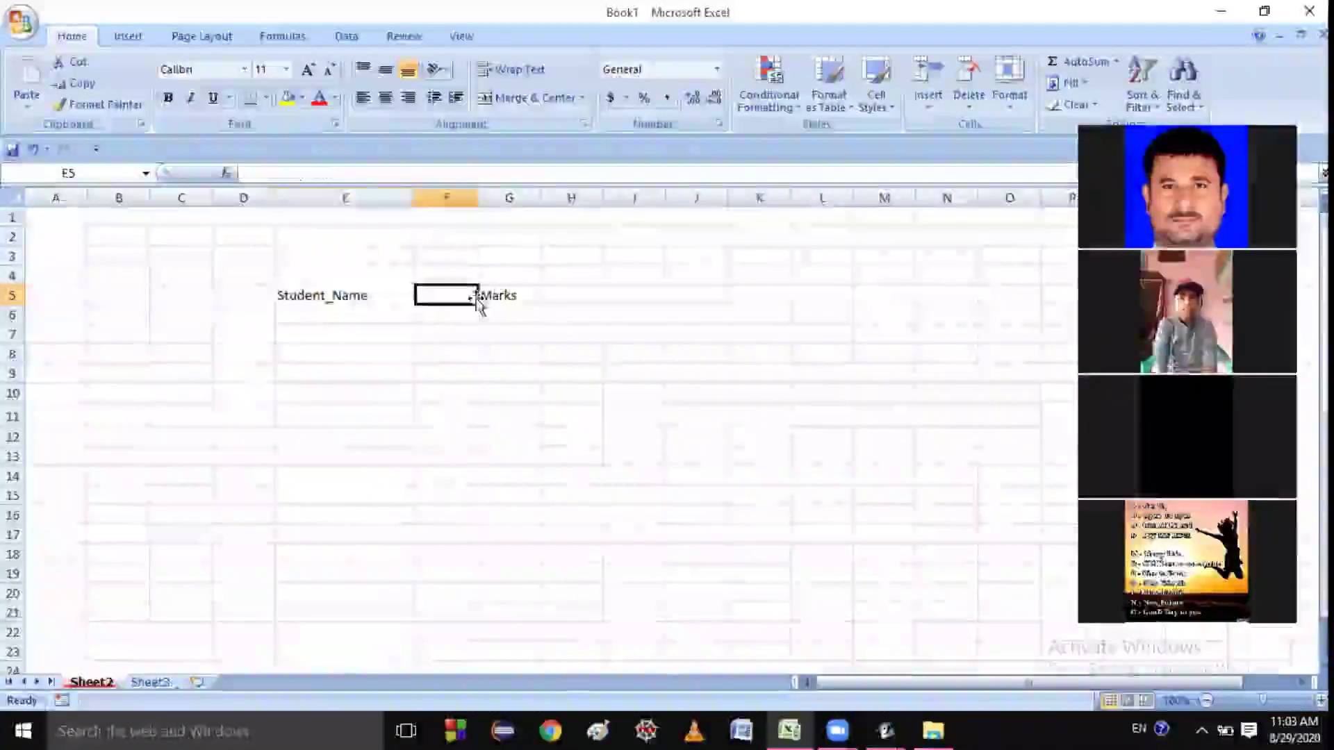
drag(475, 297, 477, 294)
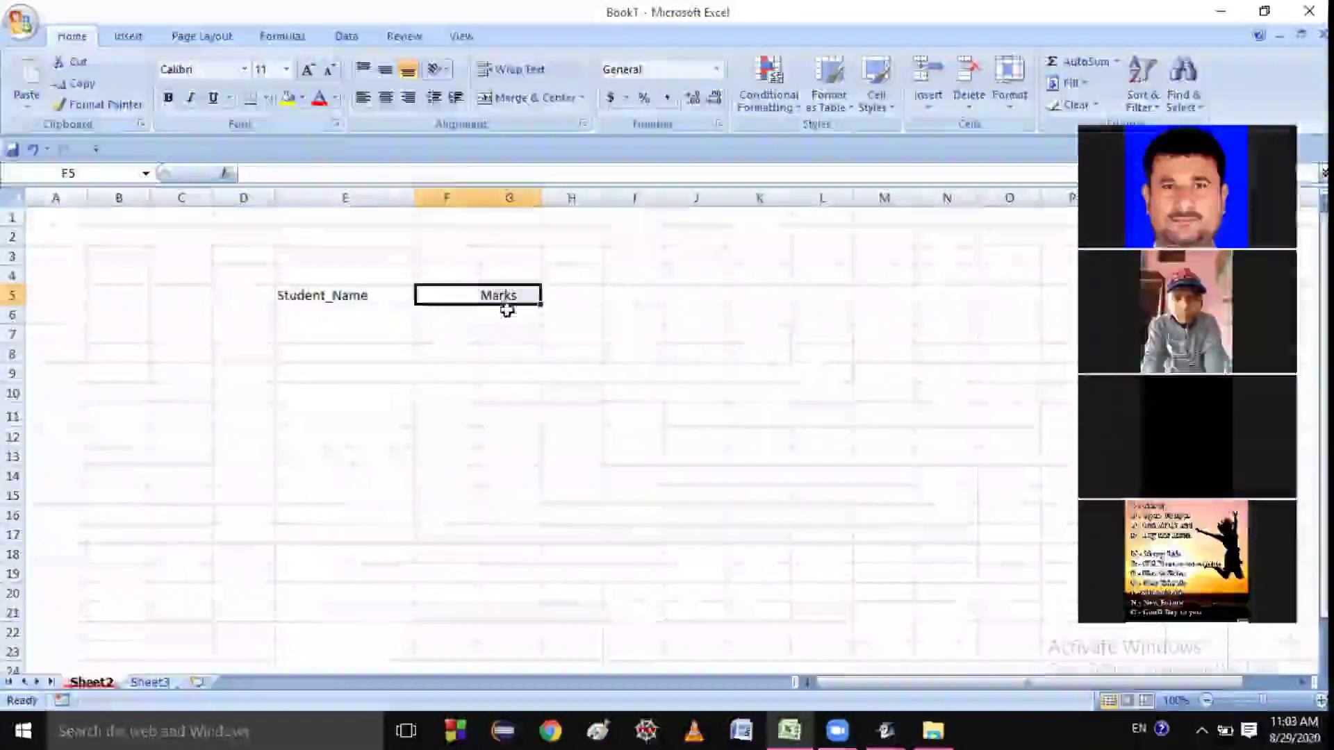
shift+click(567, 300)
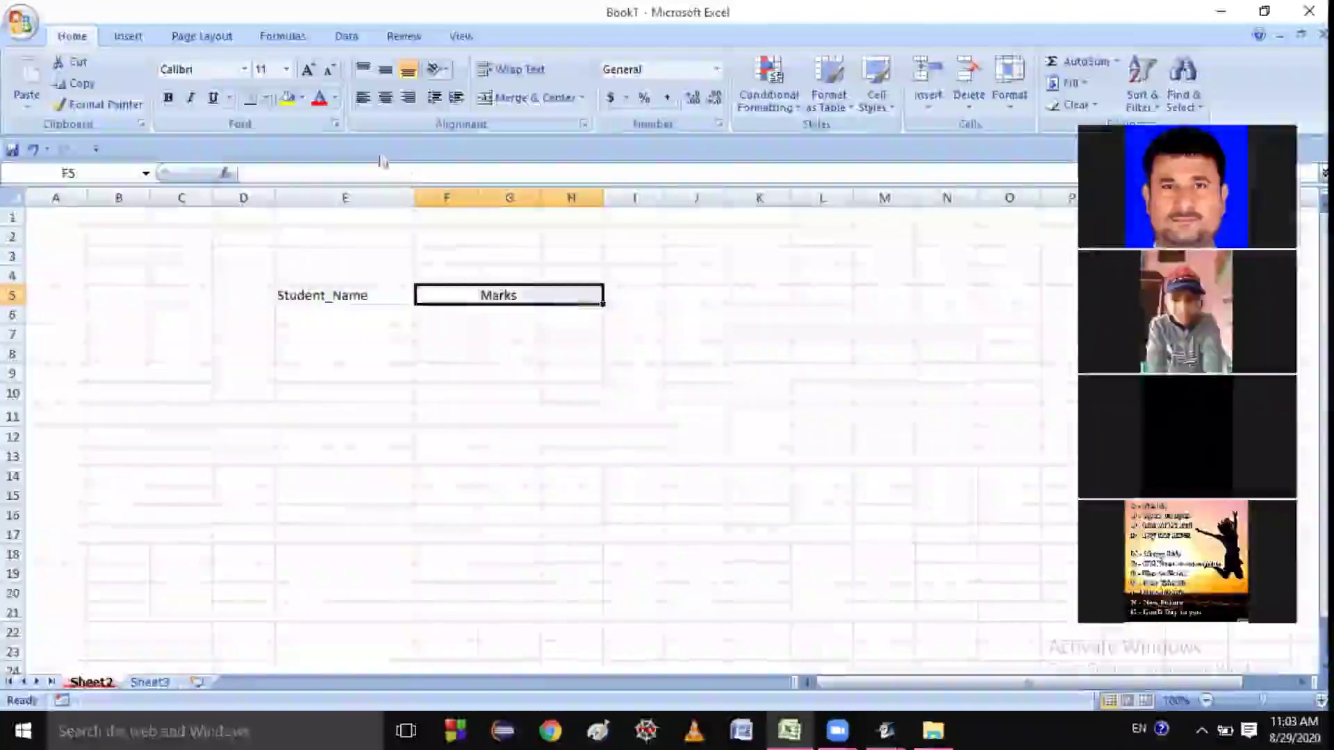
click(520, 93)
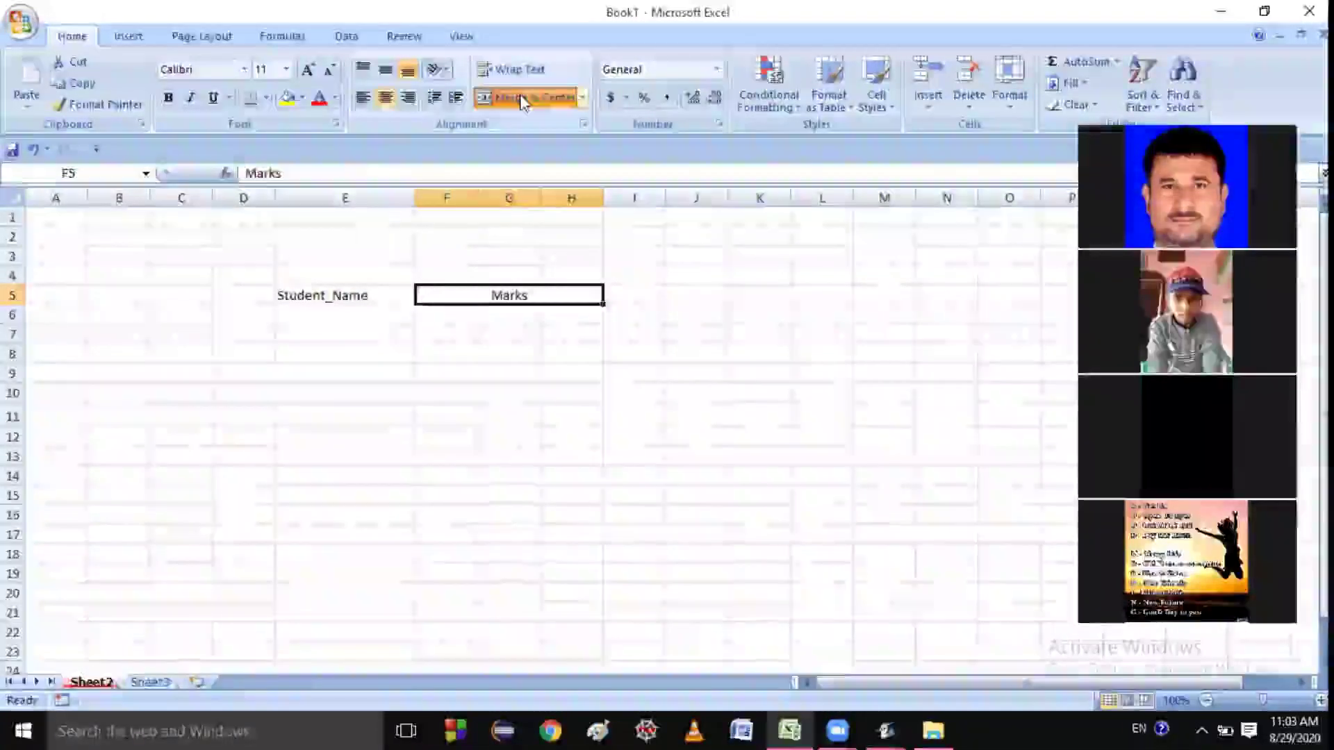
Format the merged Marks heading with middle alignment, bold and font size 14
click(386, 71)
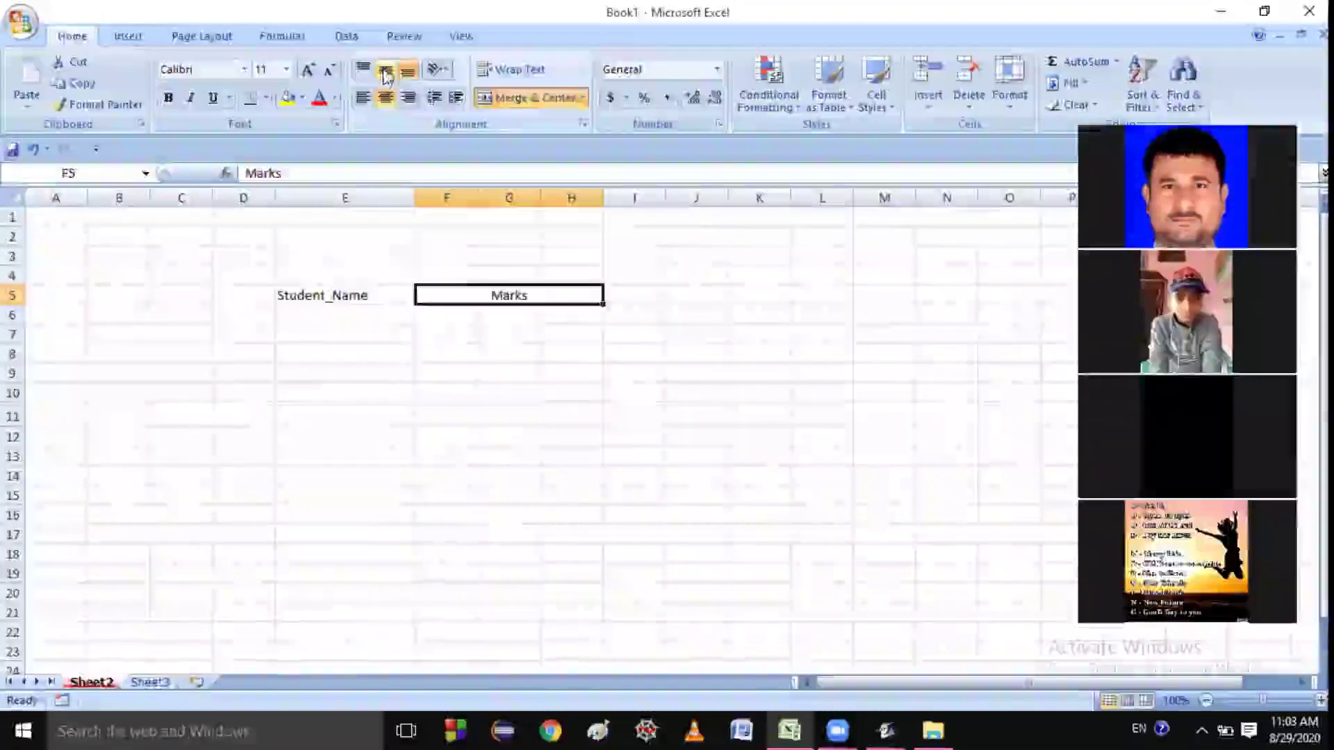
click(168, 97)
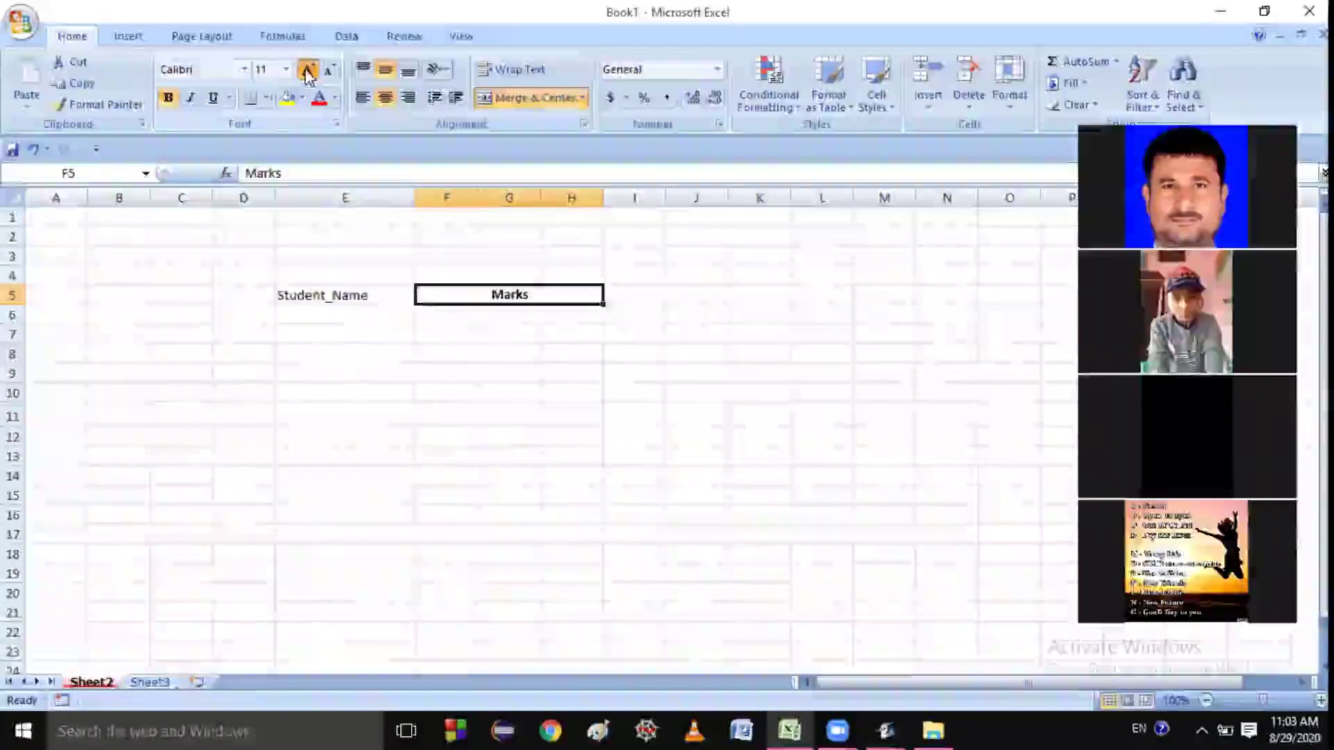
click(308, 70)
click(308, 70)
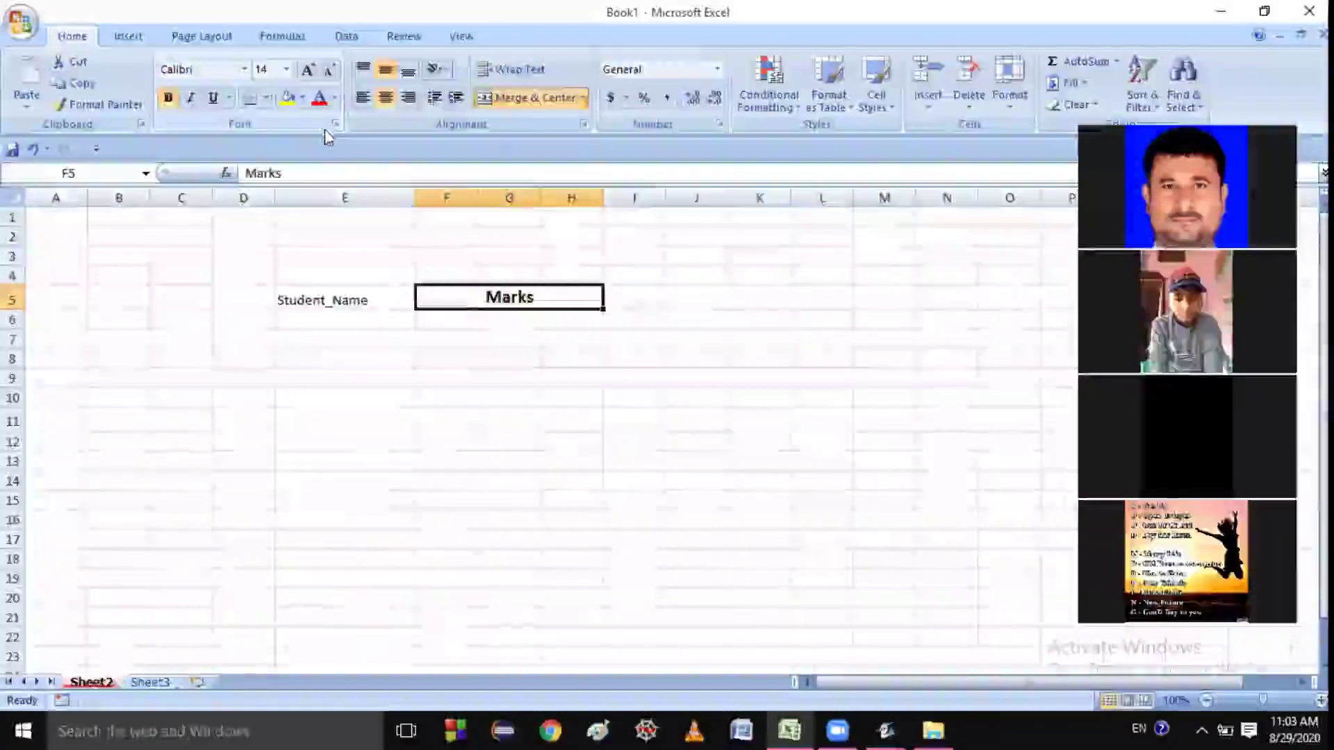
Center the Student_Name heading in E5 horizontally and vertically, and make it bold at font size 14
click(333, 304)
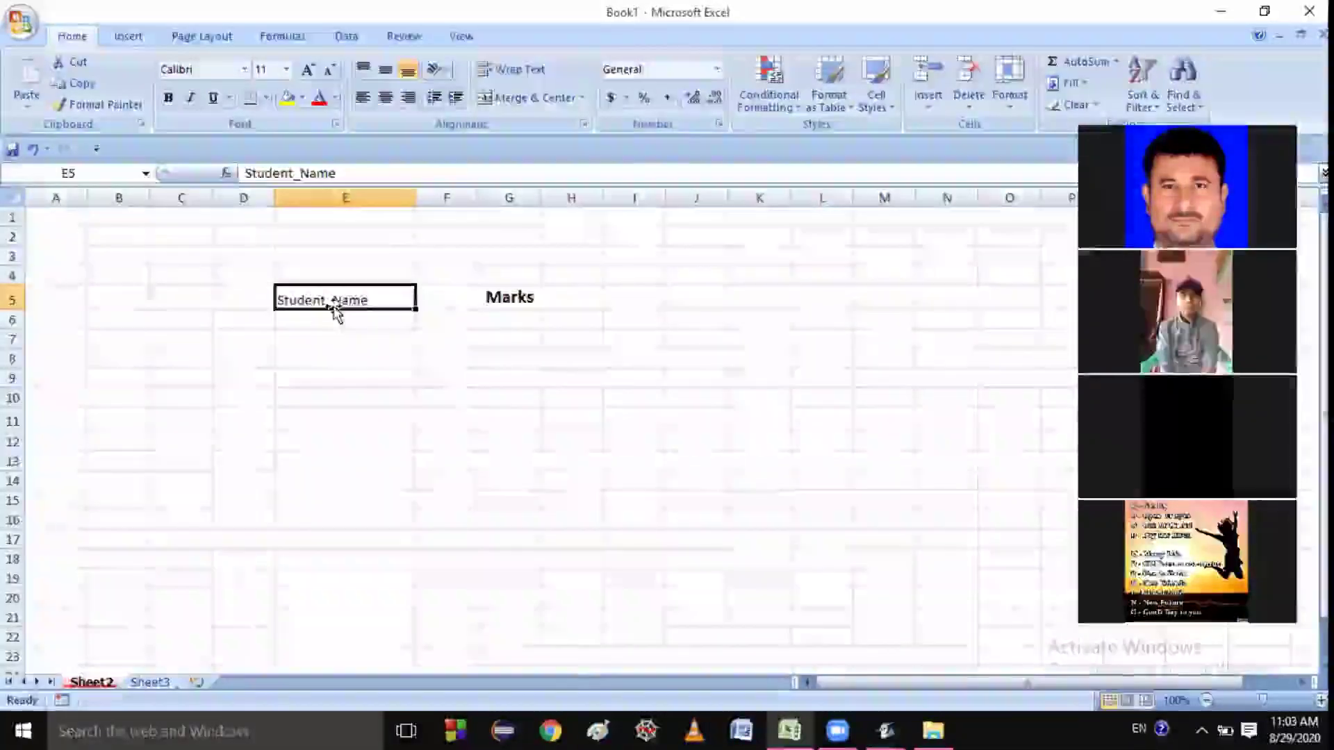
click(503, 99)
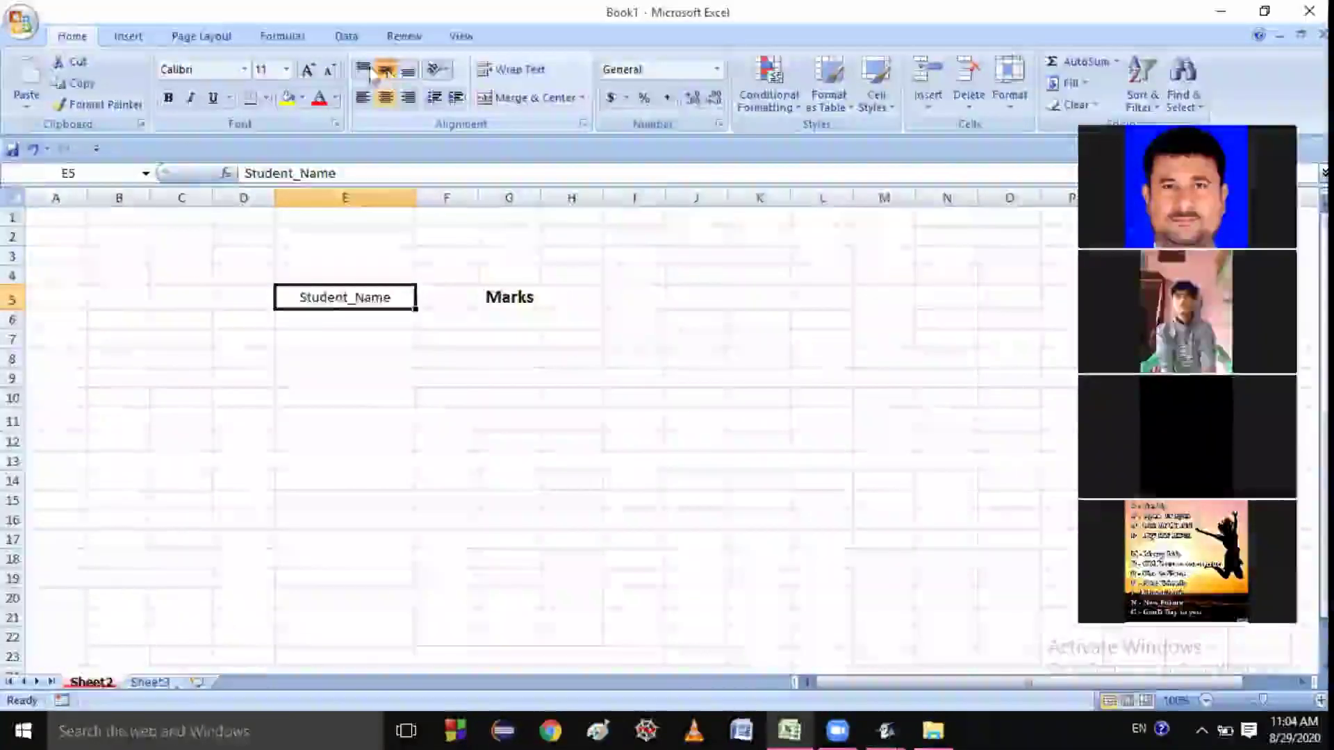
click(306, 70)
click(306, 70)
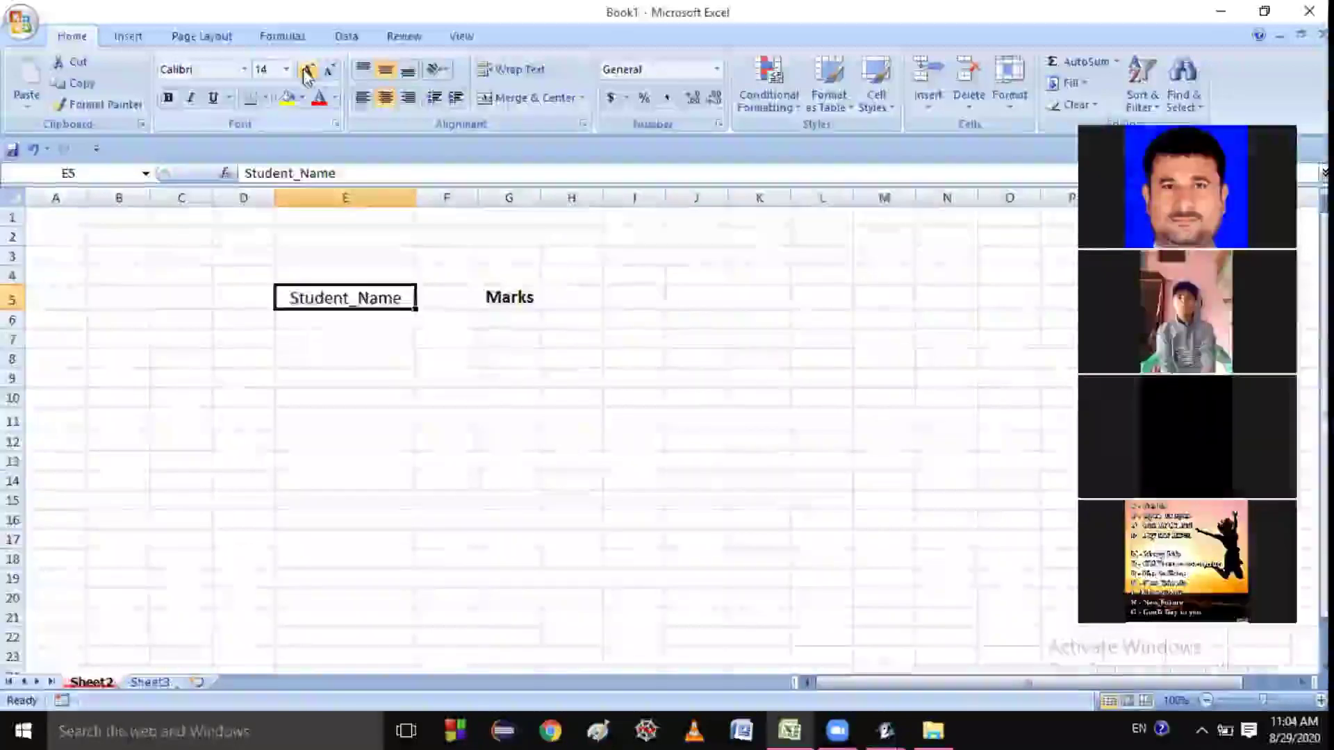
click(168, 99)
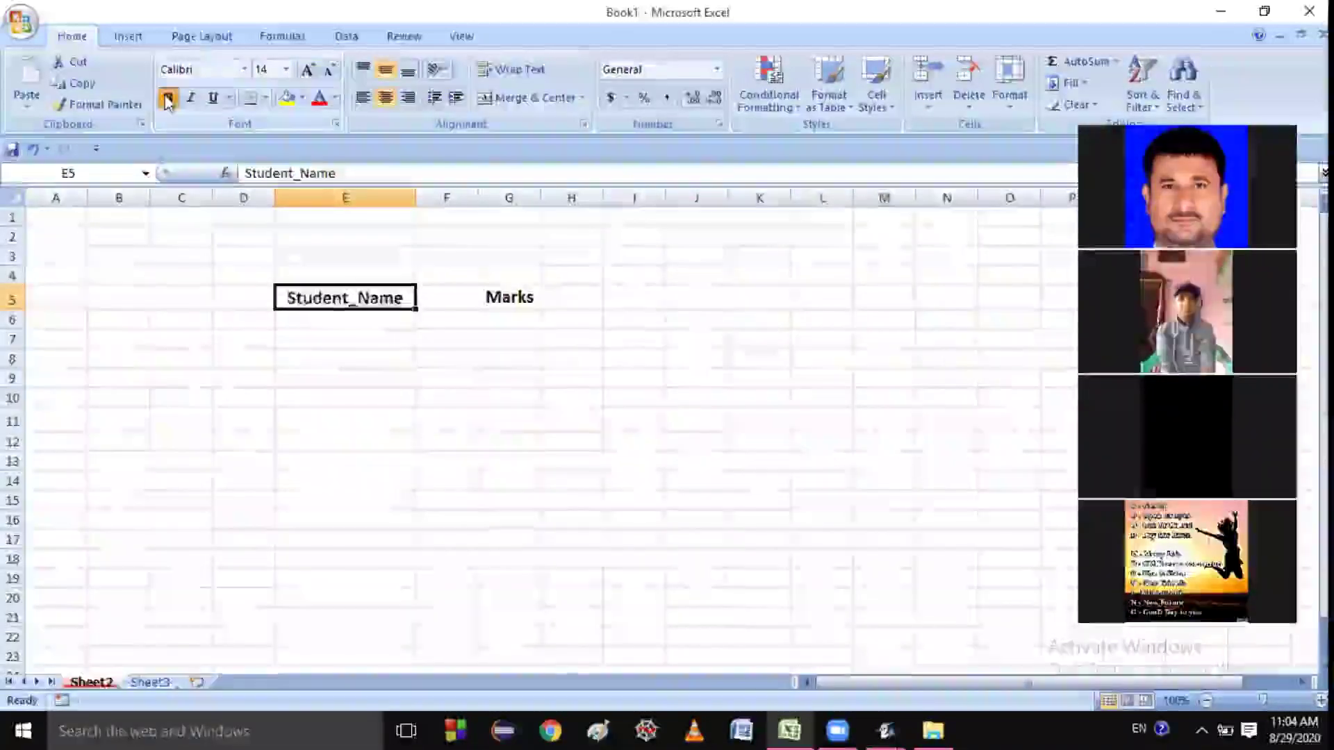
click(454, 336)
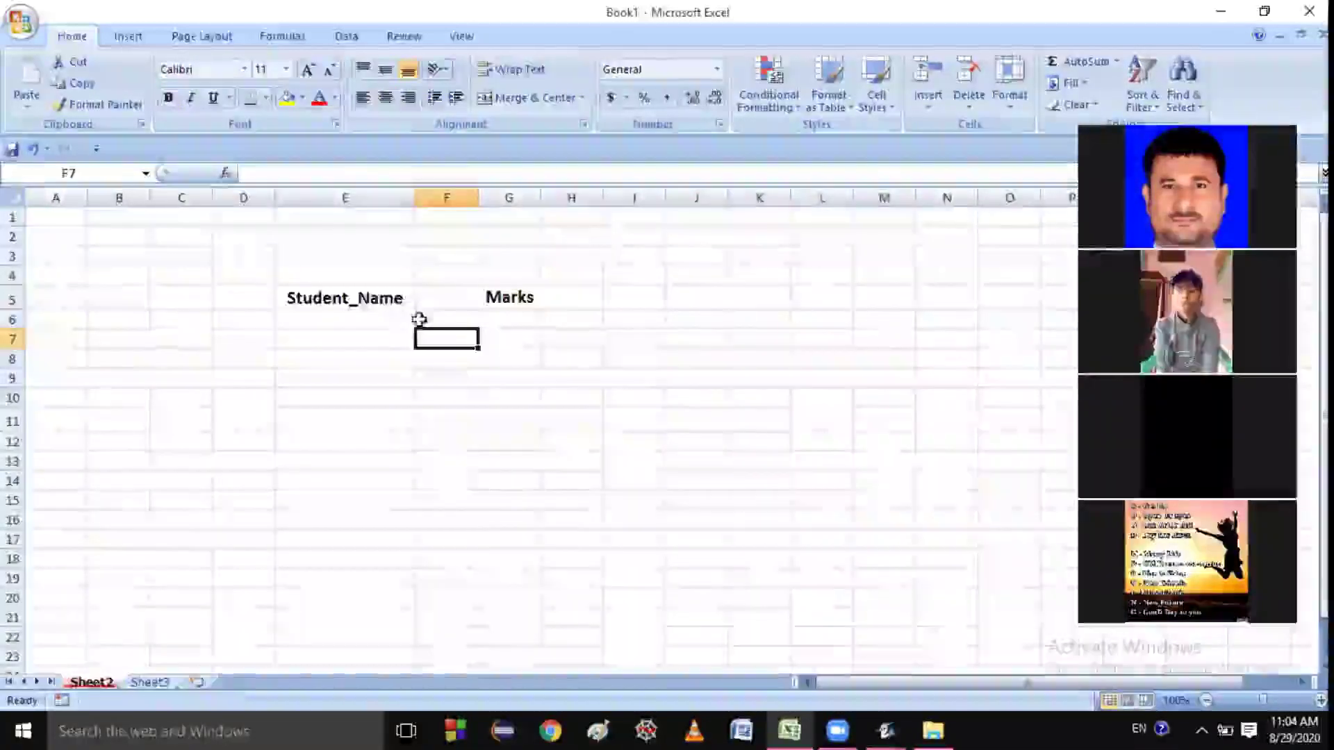
click(456, 318)
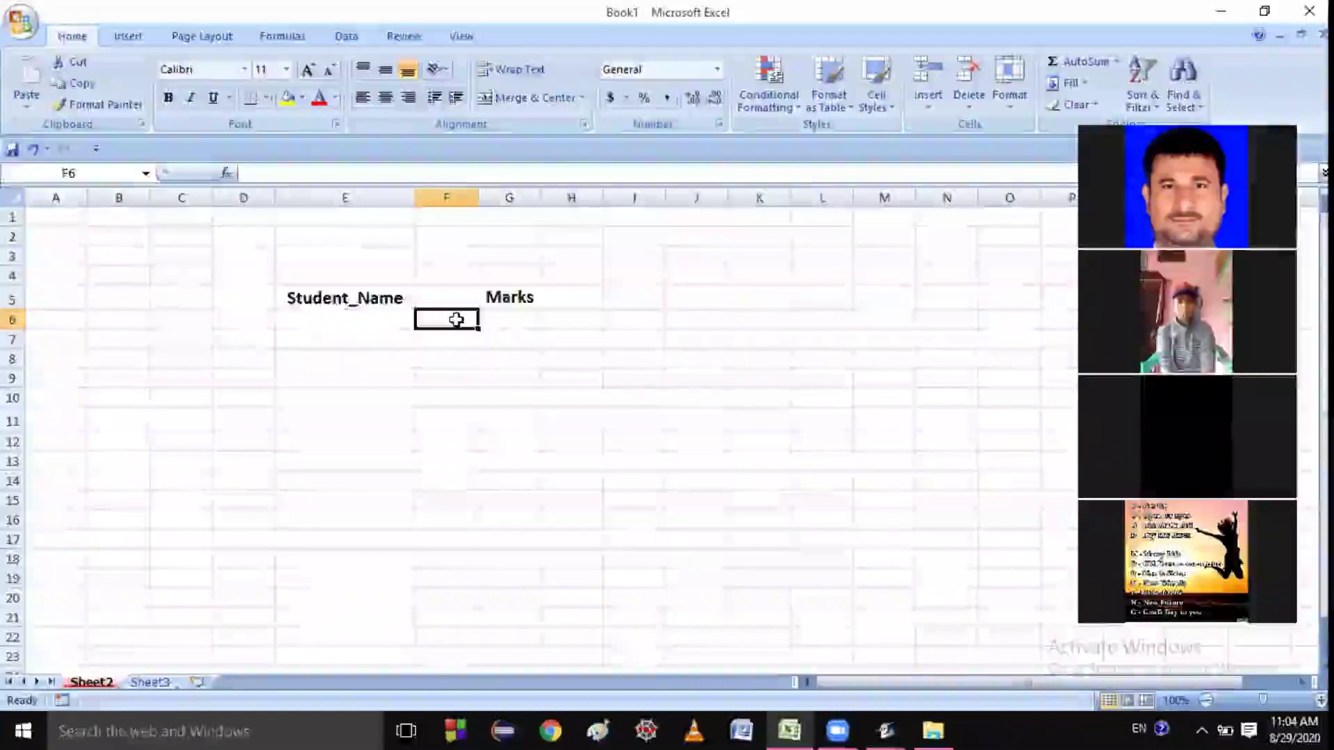
Replace the Marks heading in the merged cell F5:H5 with Subjects
click(495, 298)
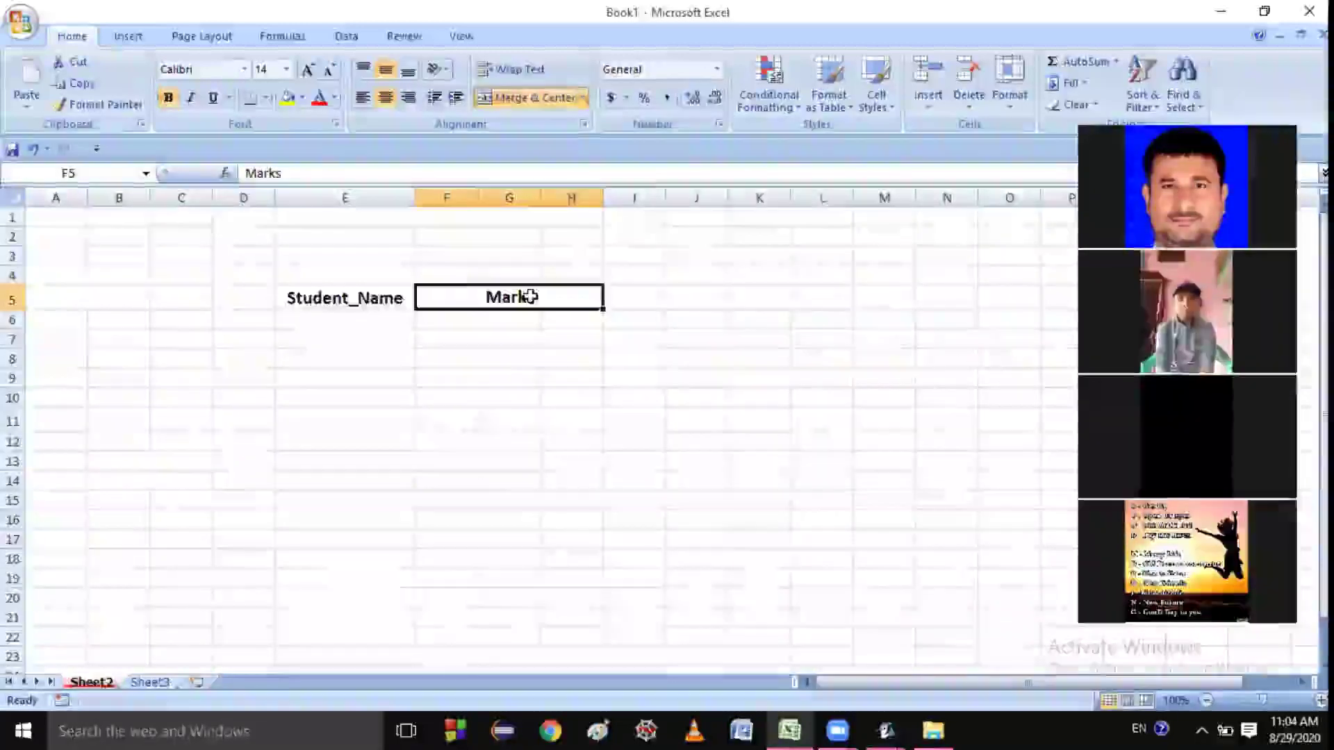
key(BackSpace)
key(BackSpace)
key(BackSpace)
key(BackSpace)
key(BackSpace)
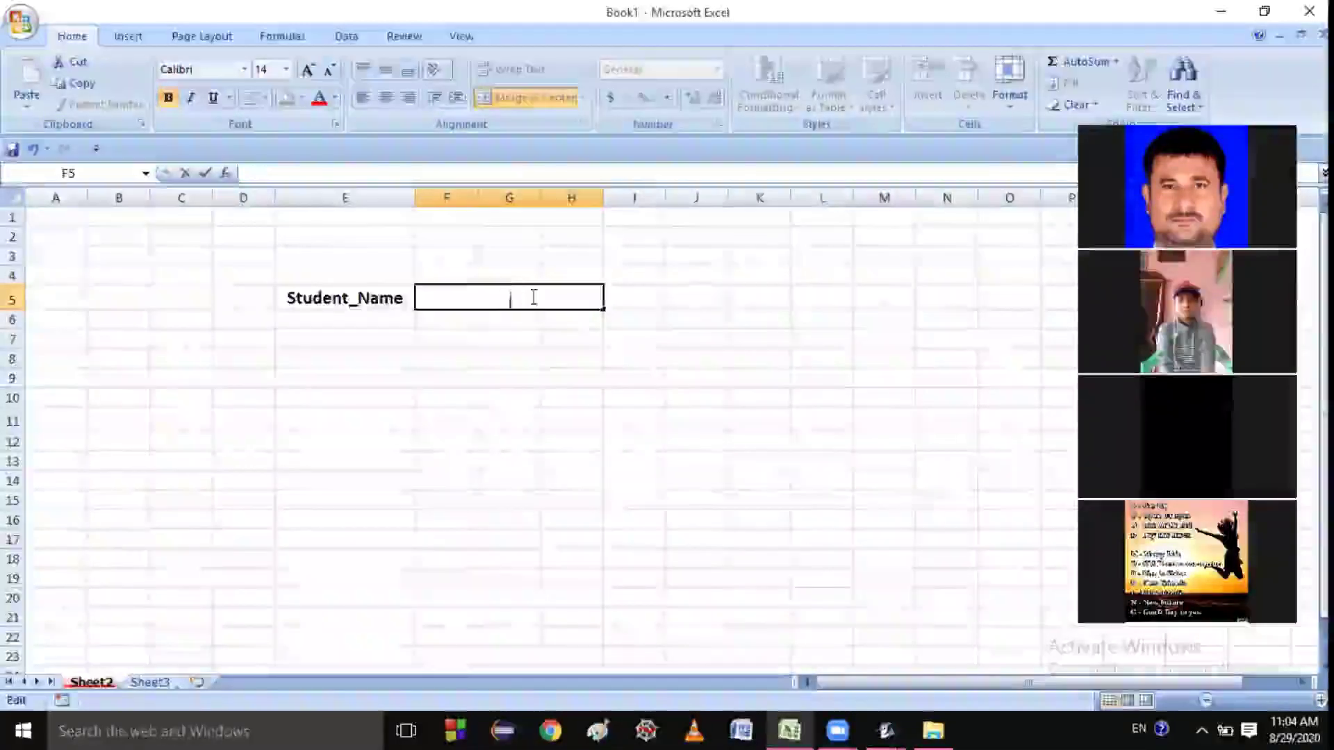
text(Su)
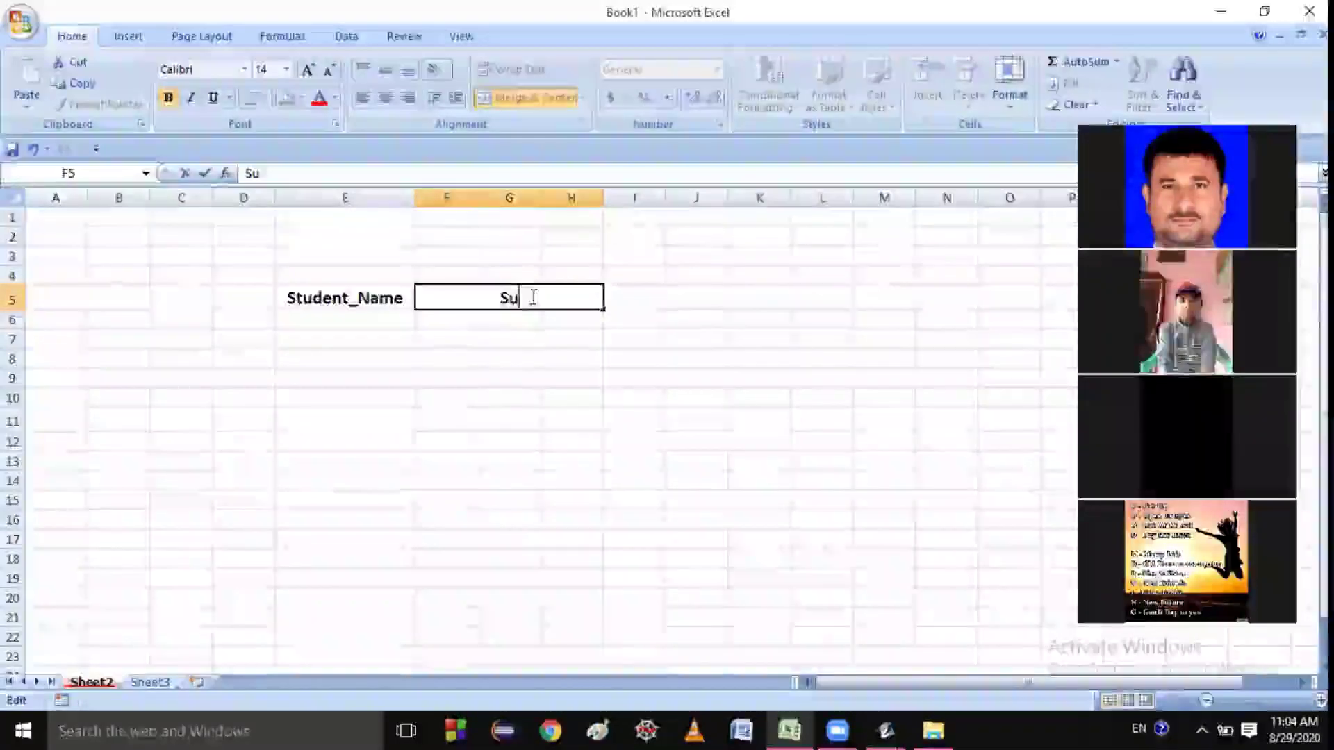
text(bjects)
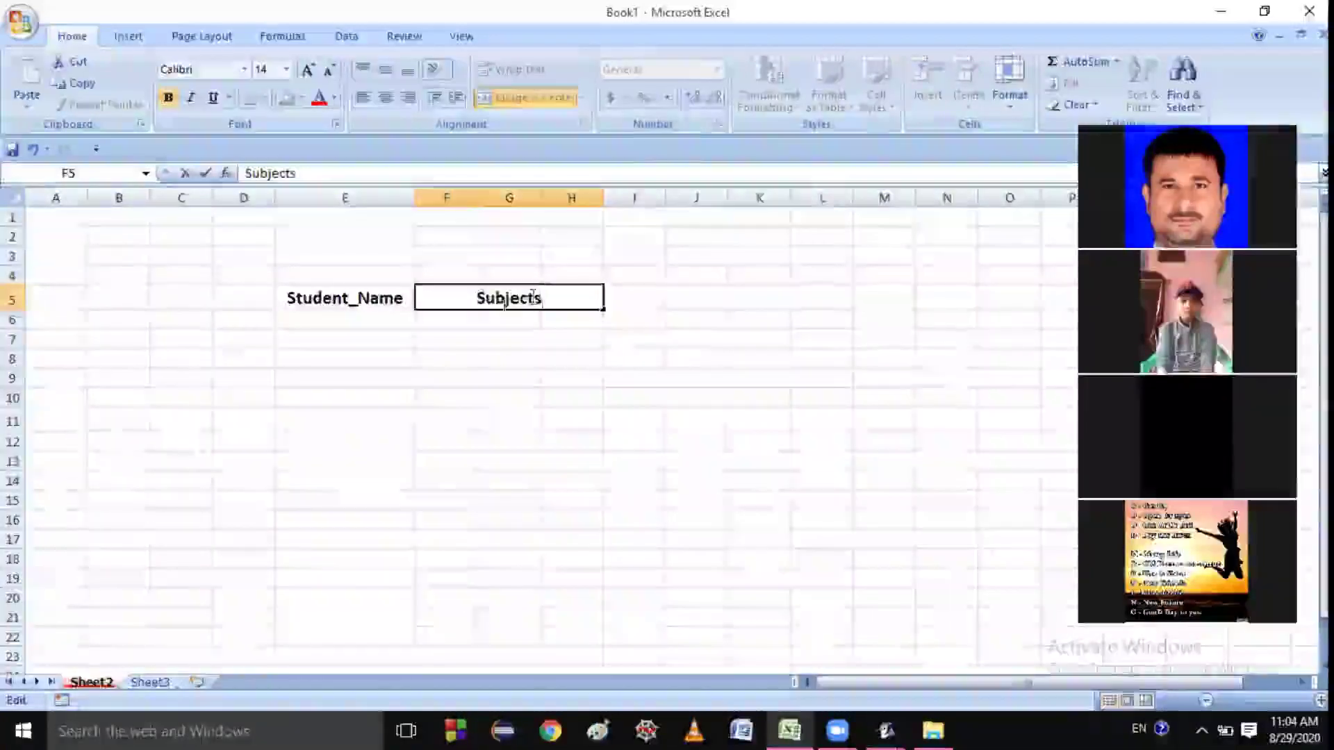
Enter the subject names Hindi in F6 and English in G6 under the Subjects heading
click(464, 322)
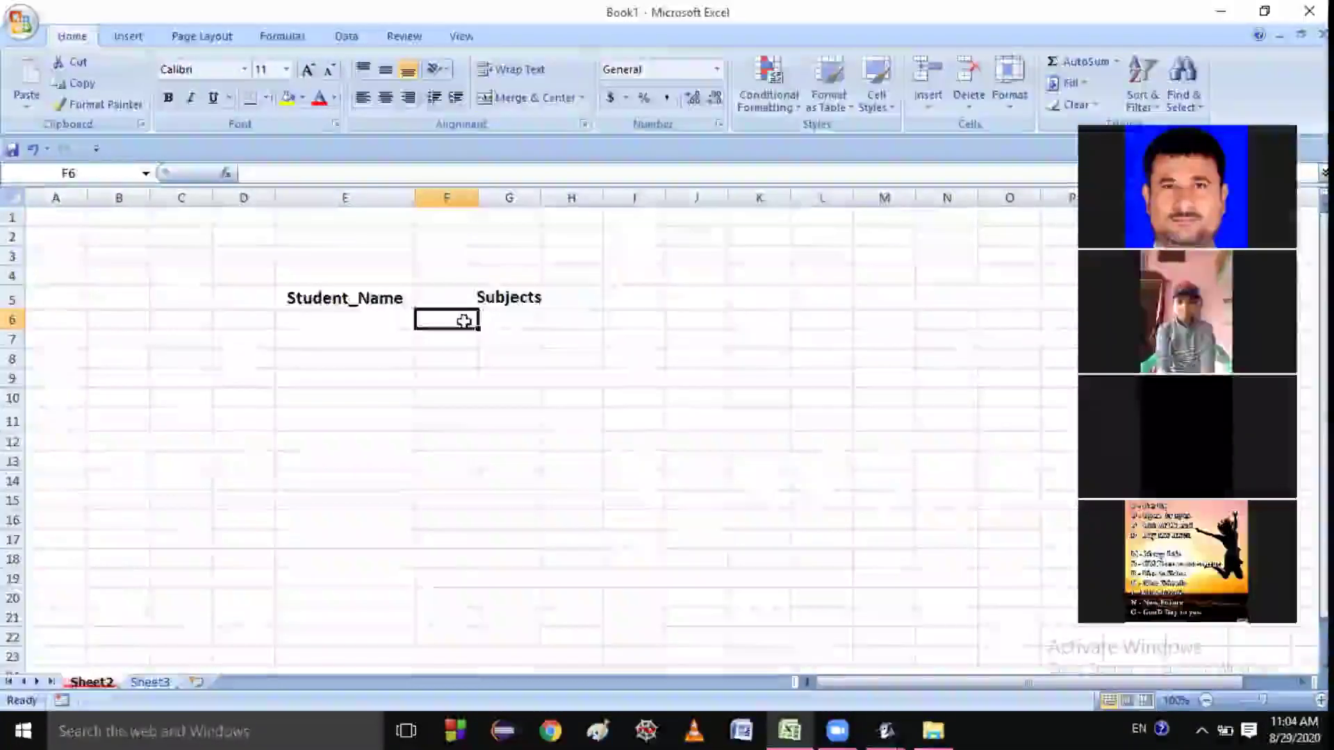
text(H)
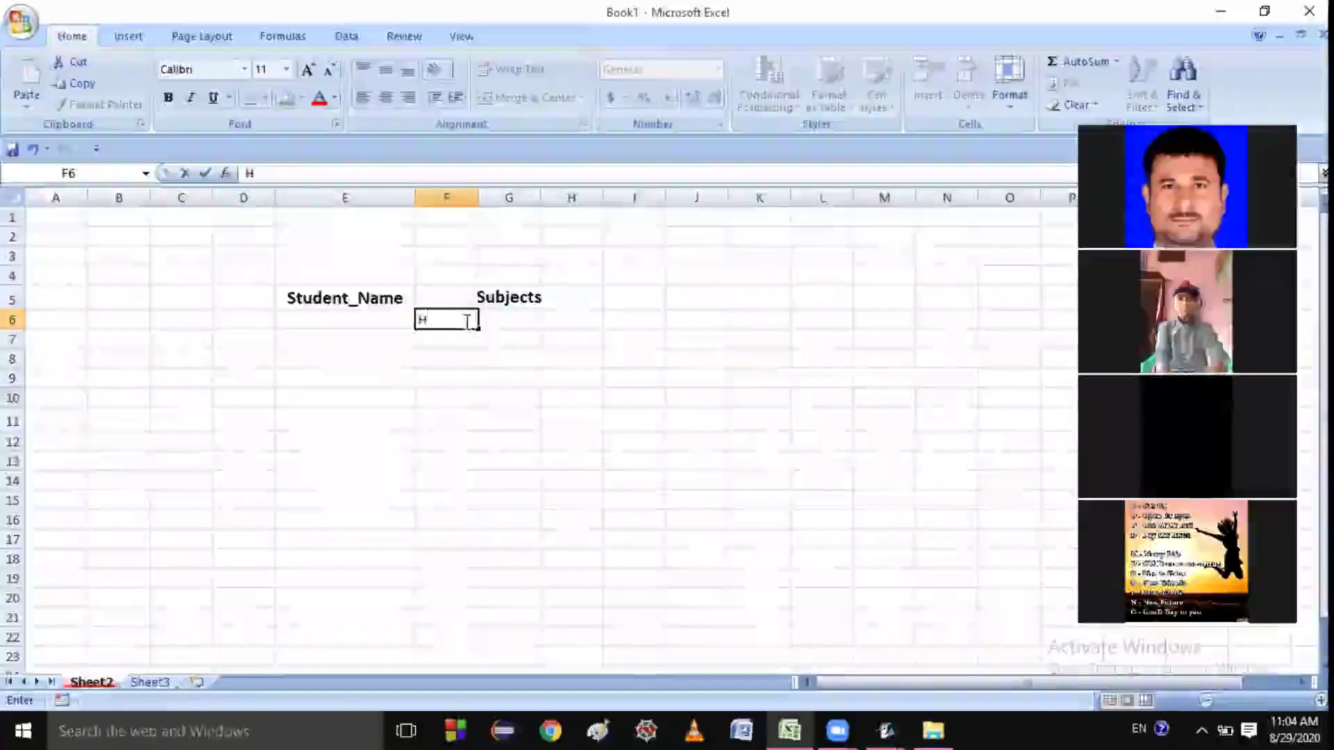
text(indi)
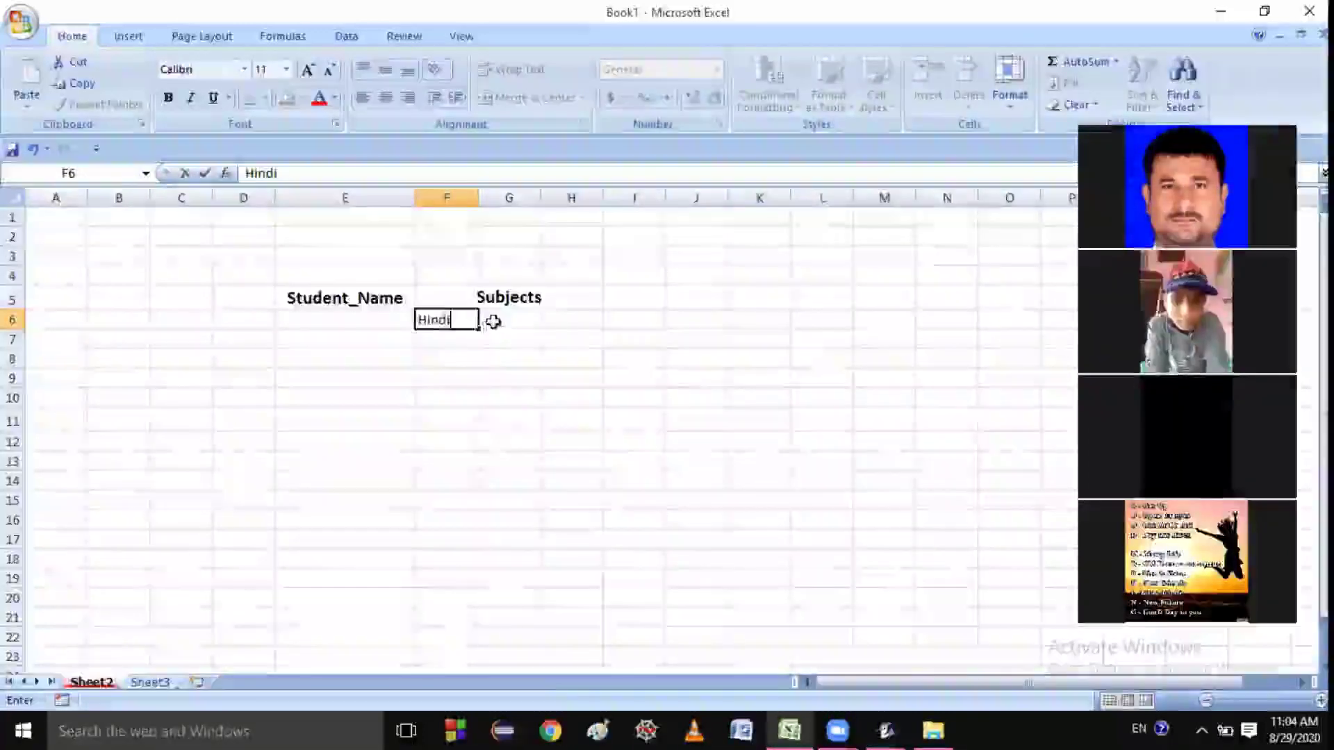
click(493, 321)
text(English)
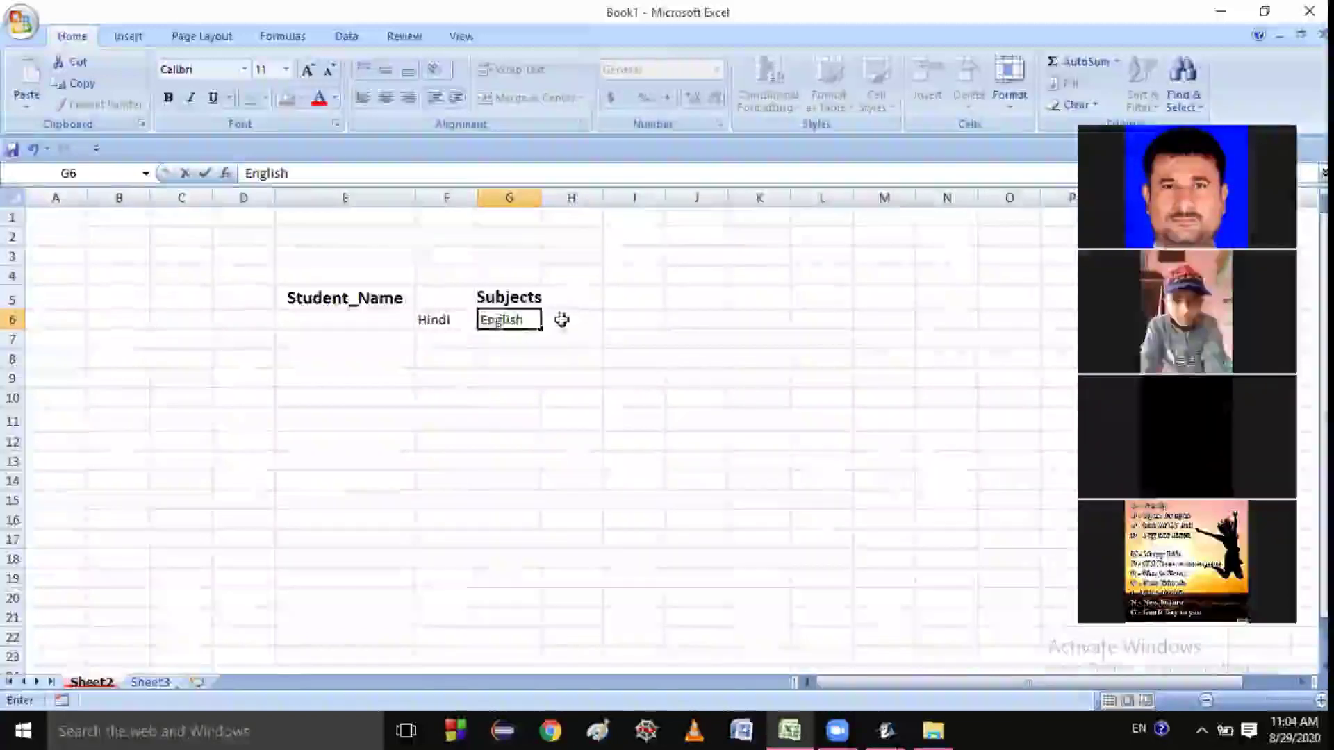
click(561, 320)
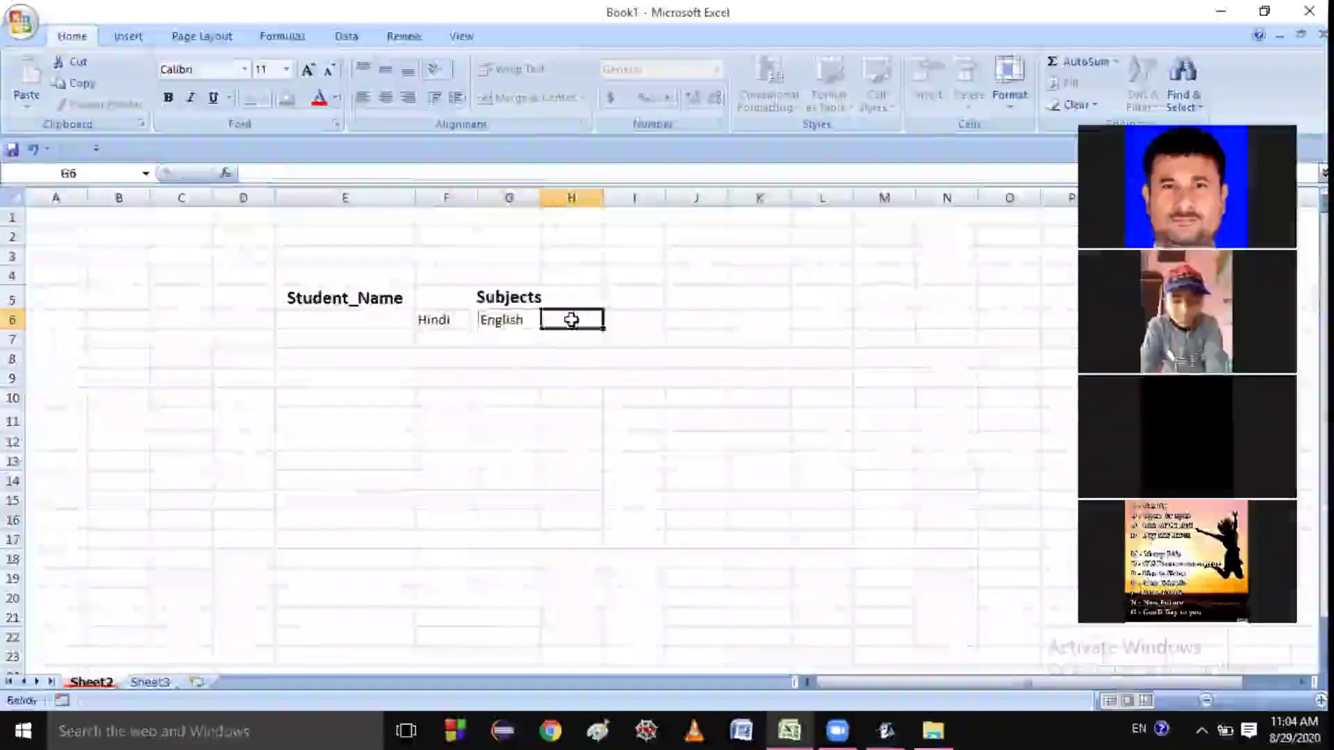
Enter Computer in H6 and extend the merged heading above the subjects to read Subjects Marks
text(Computer)
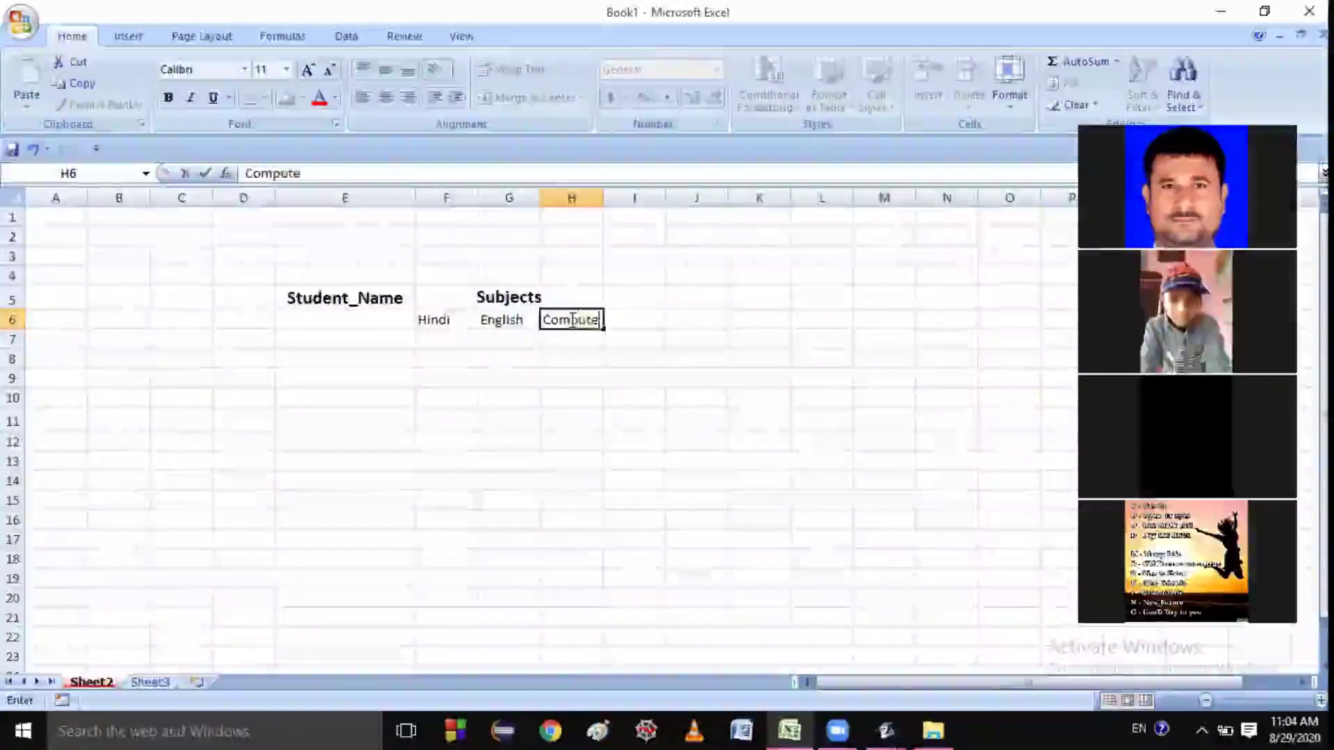
click(546, 352)
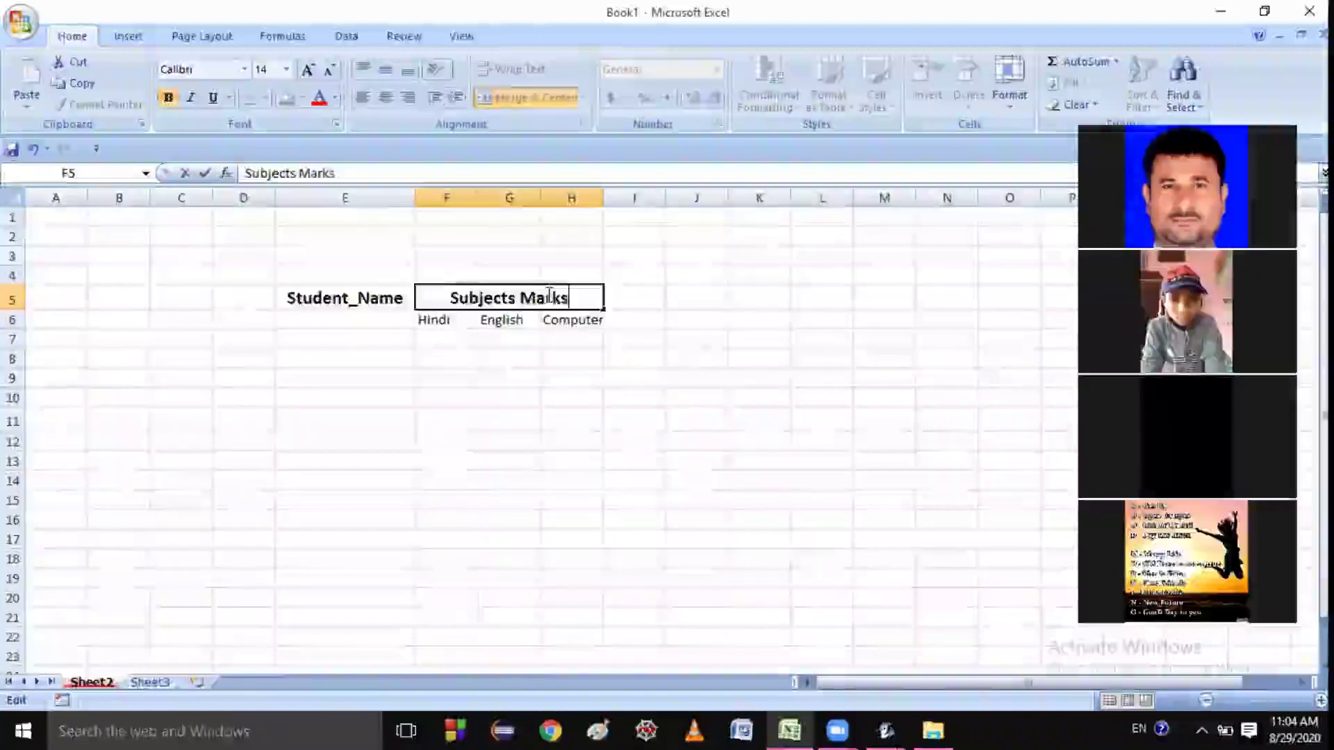
click(516, 403)
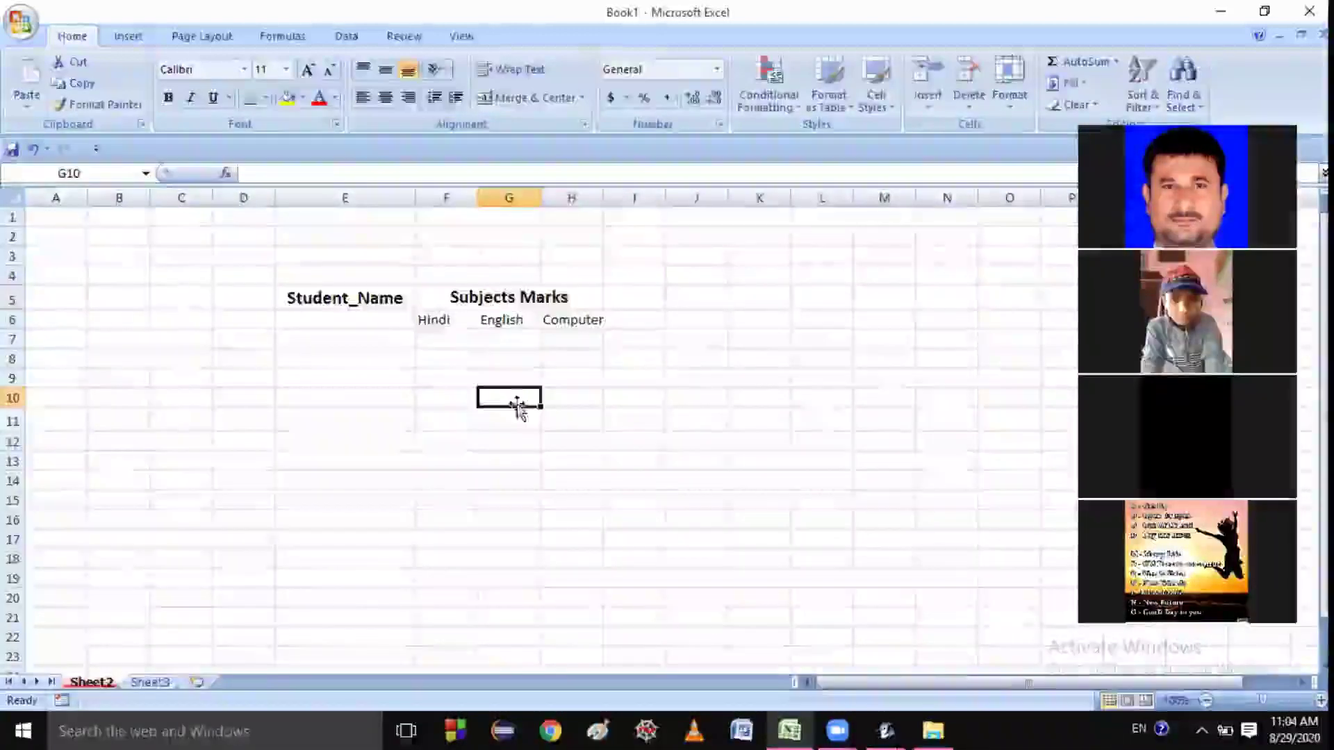
click(452, 326)
click(331, 326)
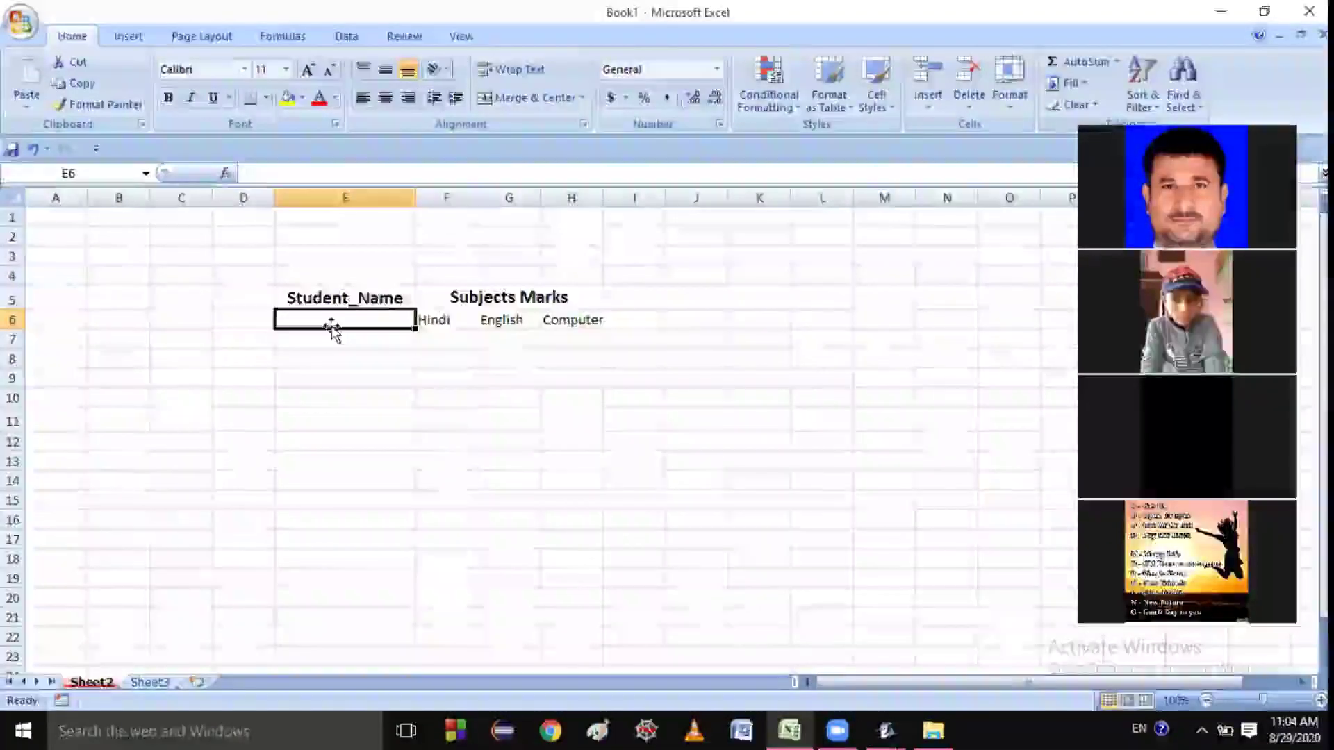
click(339, 344)
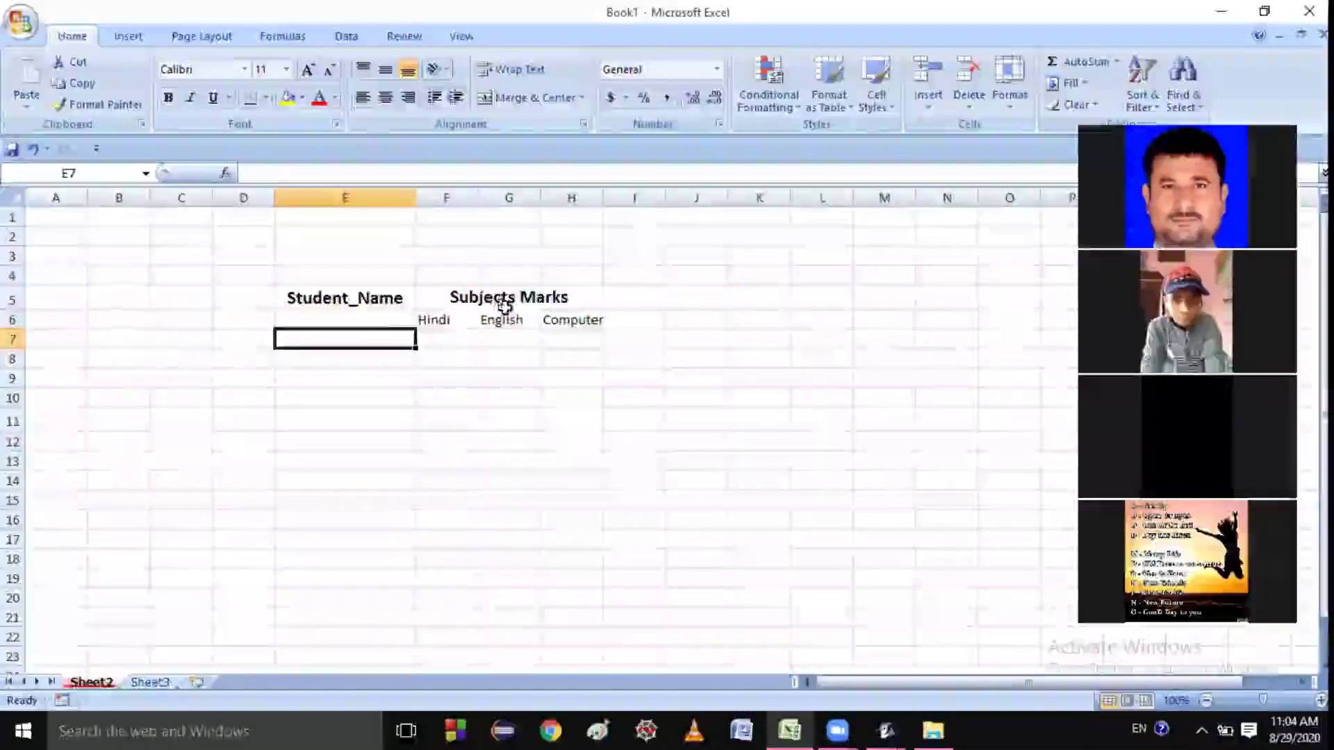
click(462, 320)
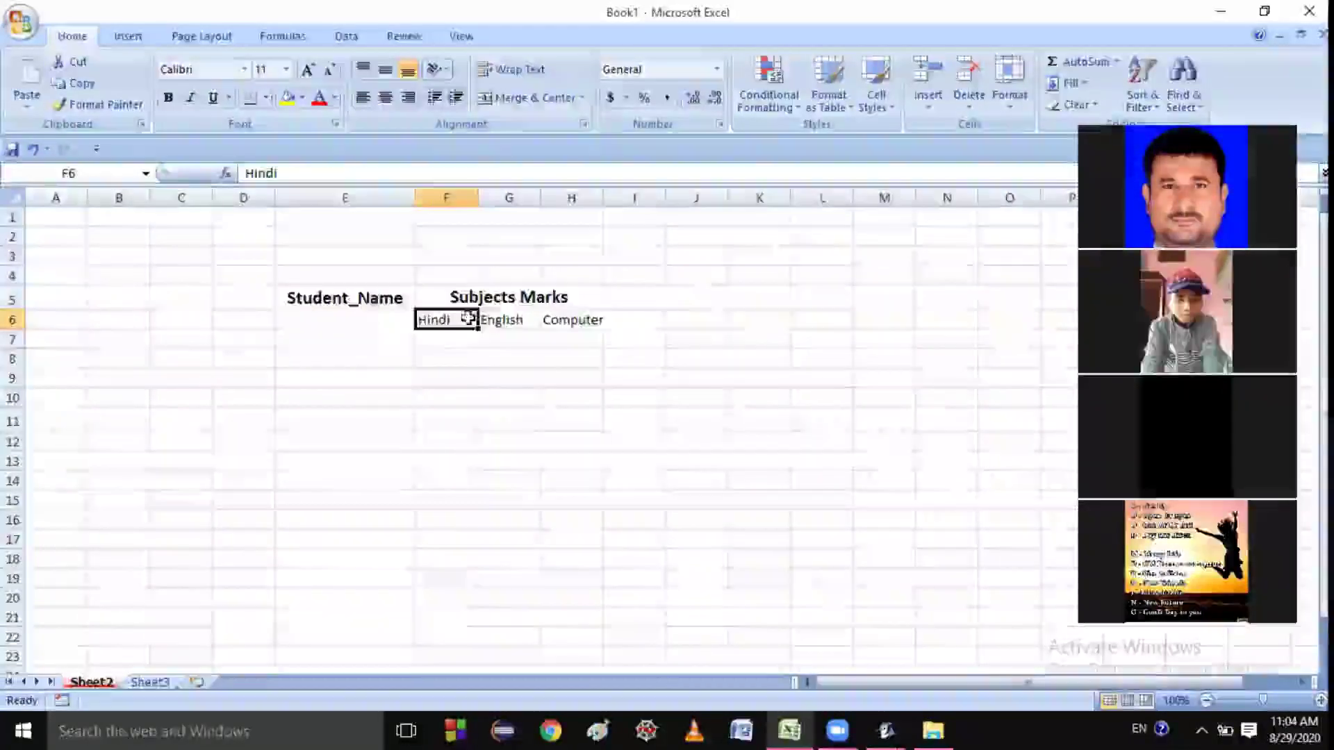
Apply All Borders to the table range E5:H23
click(289, 294)
key(shift+Right)
key(shift+Right)
key(shift+Right)
key(shift+Right)
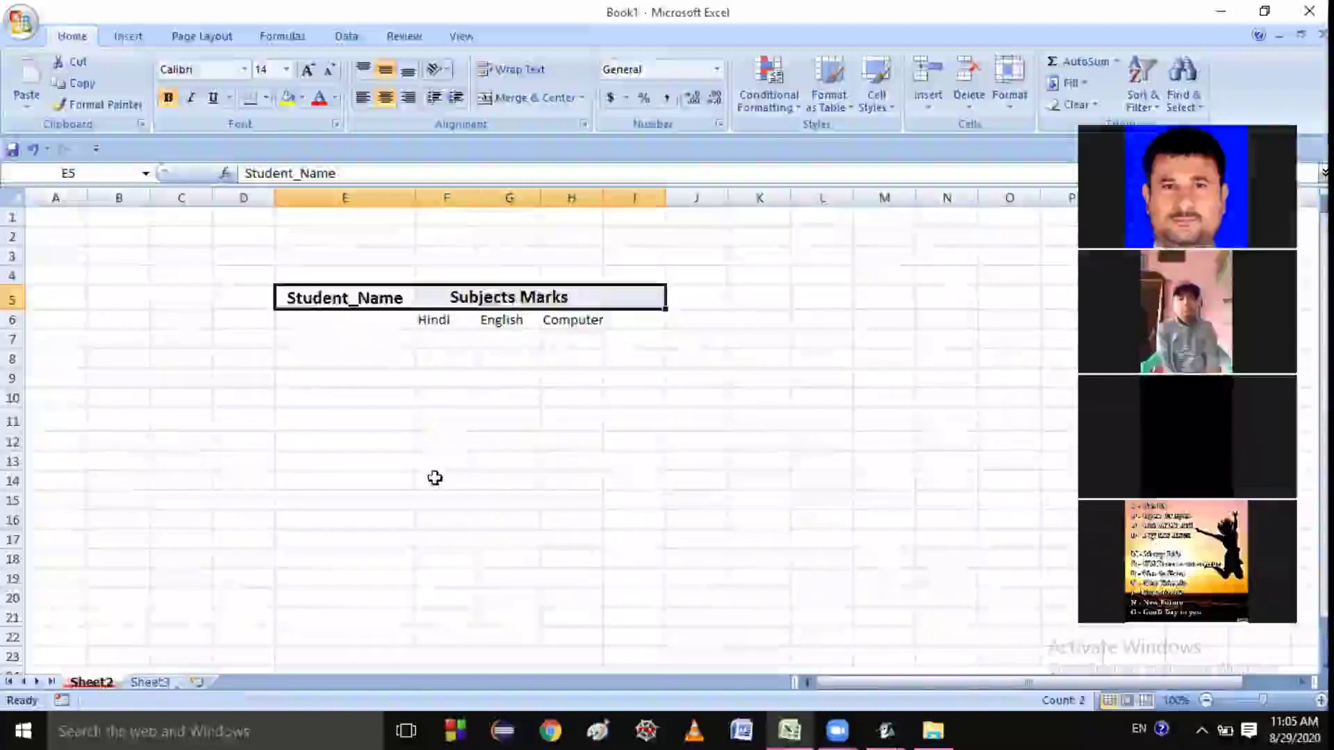
key(shift+Left)
key(shift+Down)
key(shift+Down)
key(shift+Down)
key(shift+Down)
key(shift+Down)
key(shift+Down)
key(shift+Down)
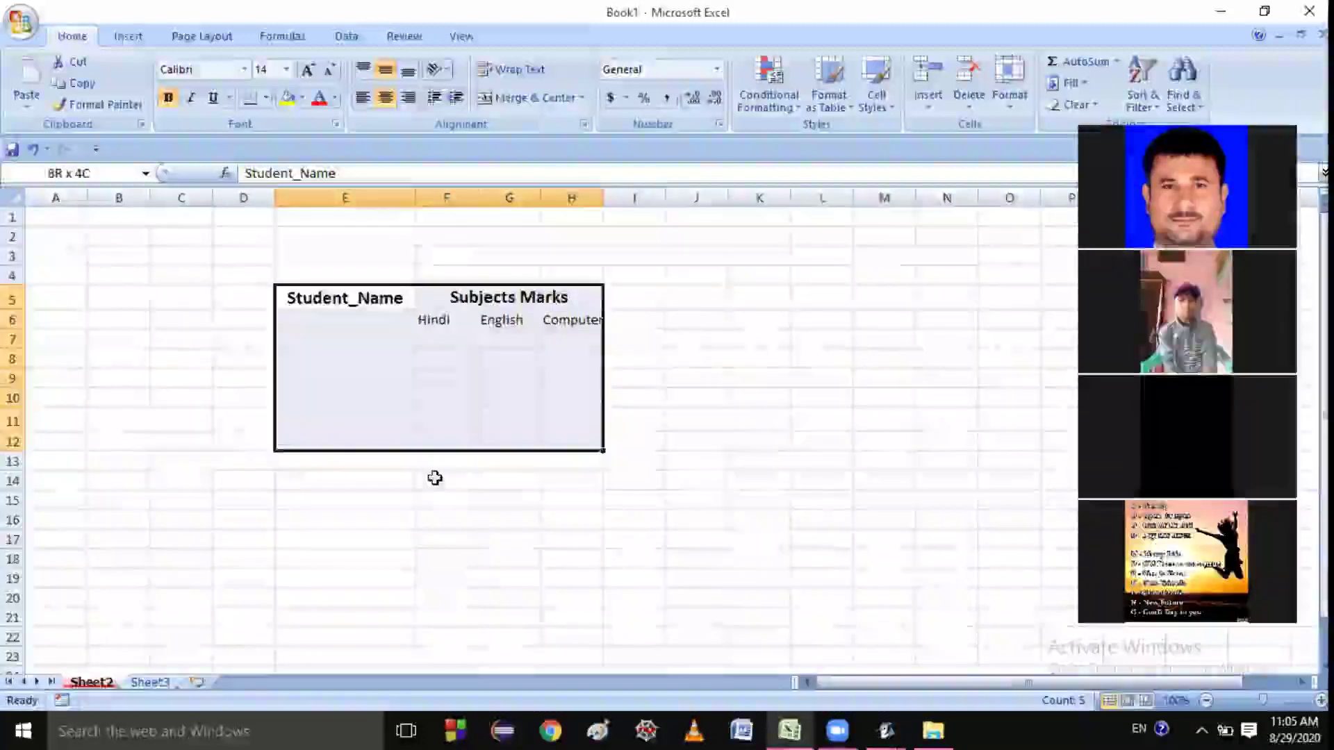
key(shift+Down)
key(shift+Down)
key(shift+Down)
key(shift+Down)
key(shift+Down)
key(shift+Down)
key(shift+Down)
key(shift+Down)
key(shift+Down)
key(shift+Down)
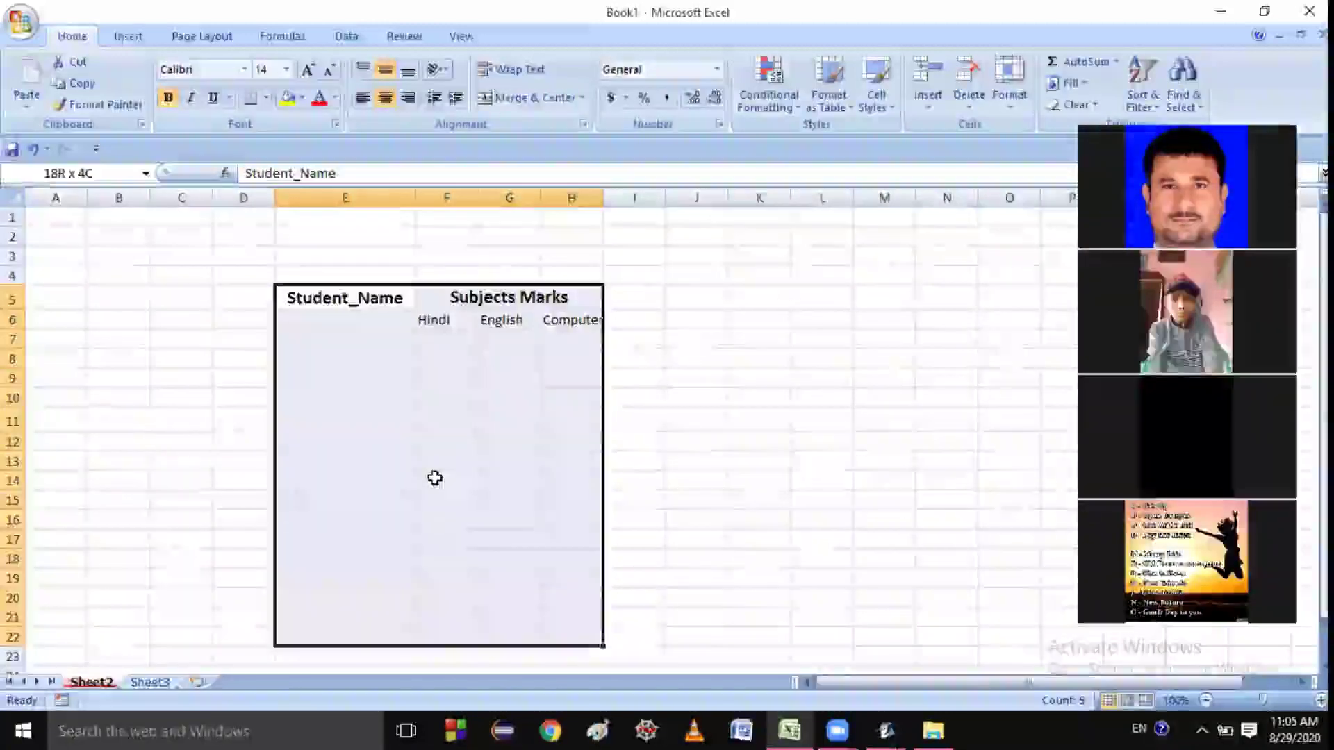
click(125, 37)
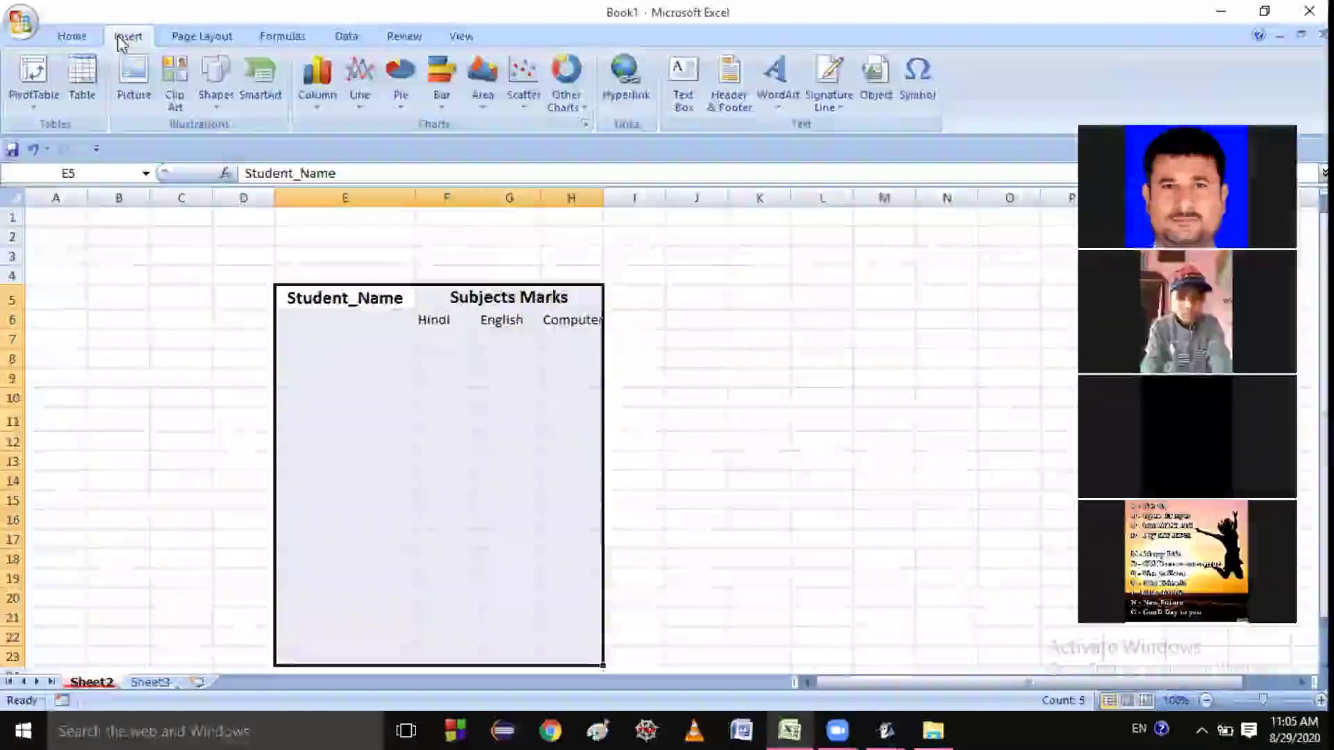
click(61, 38)
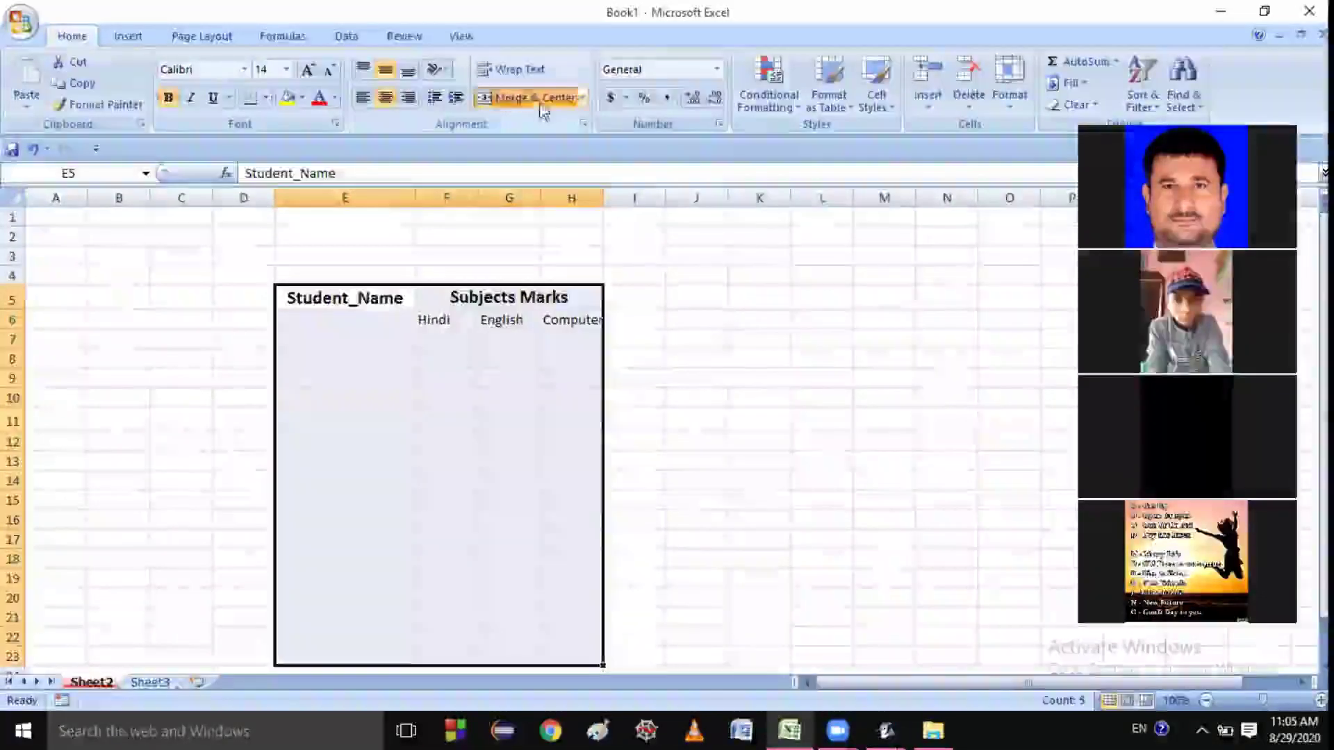
click(265, 98)
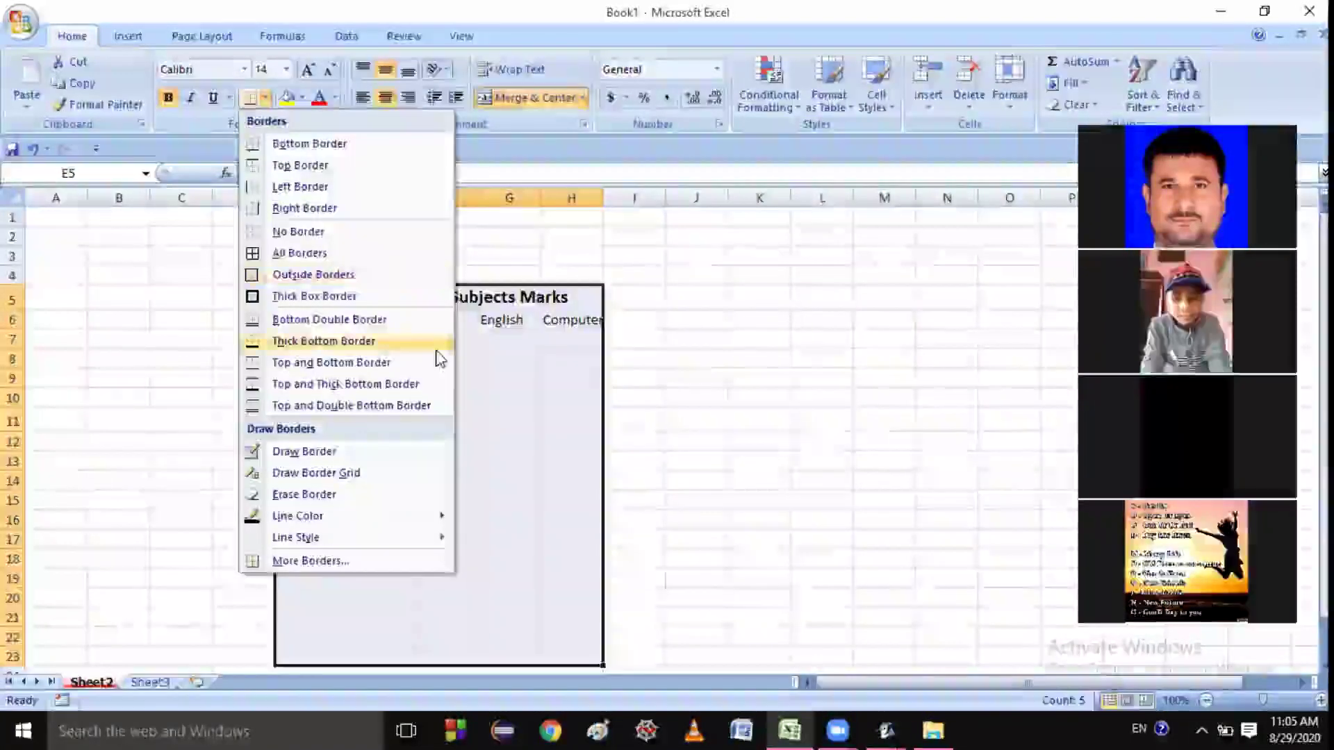
click(325, 254)
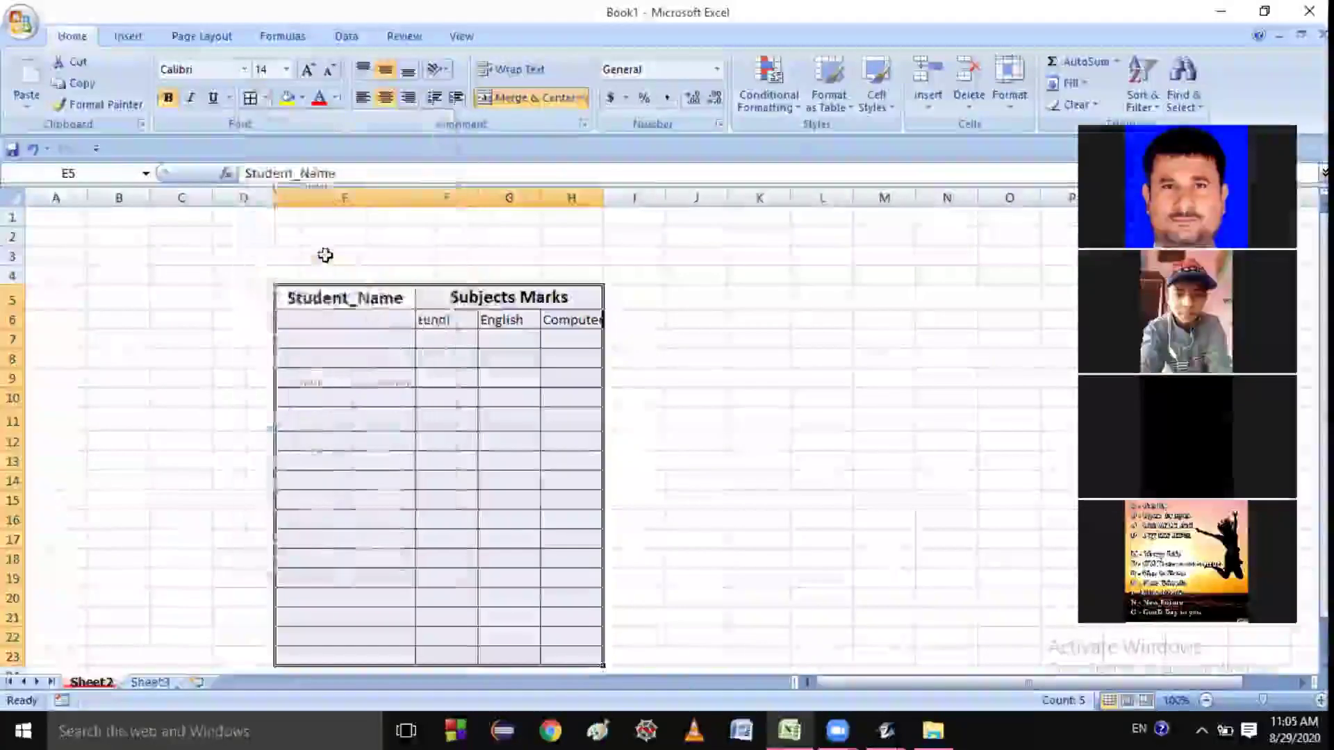
Choose the thickest solid border line style and reapply all borders to the range E5:H23
click(267, 100)
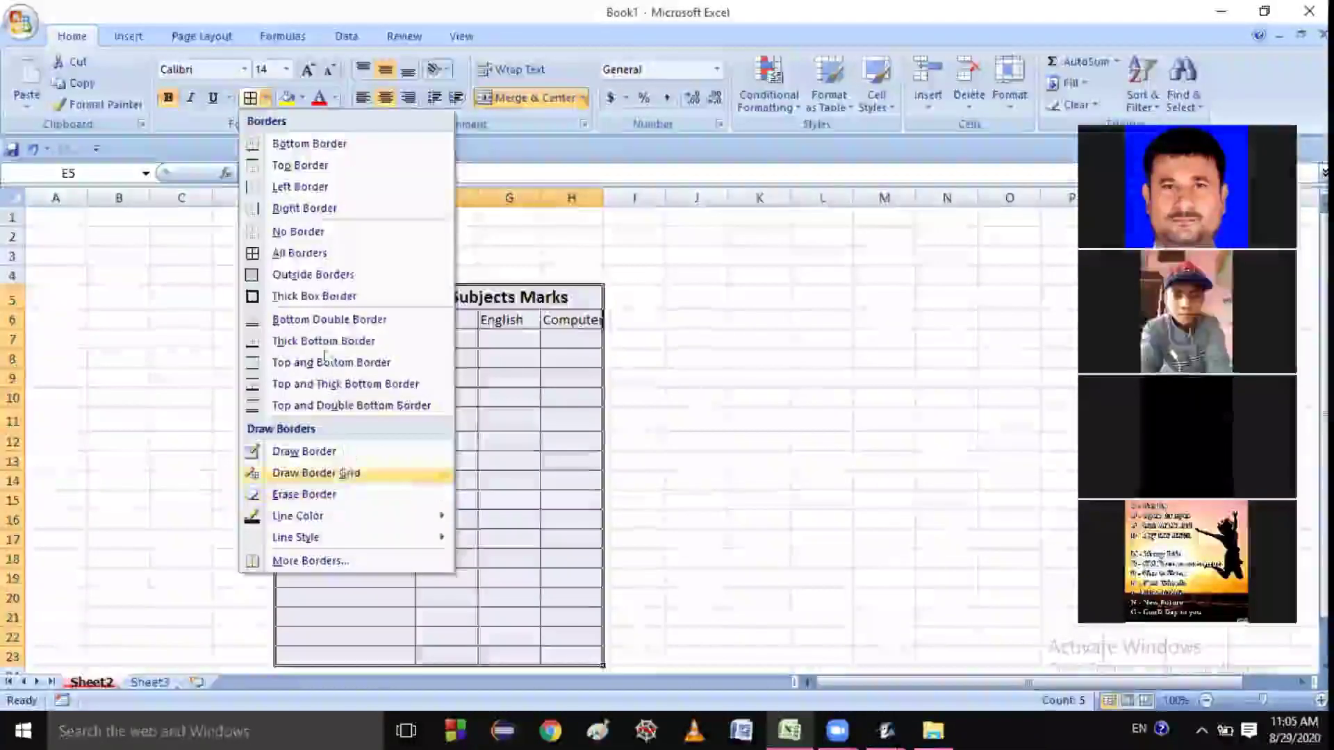
mouse_move(334, 519)
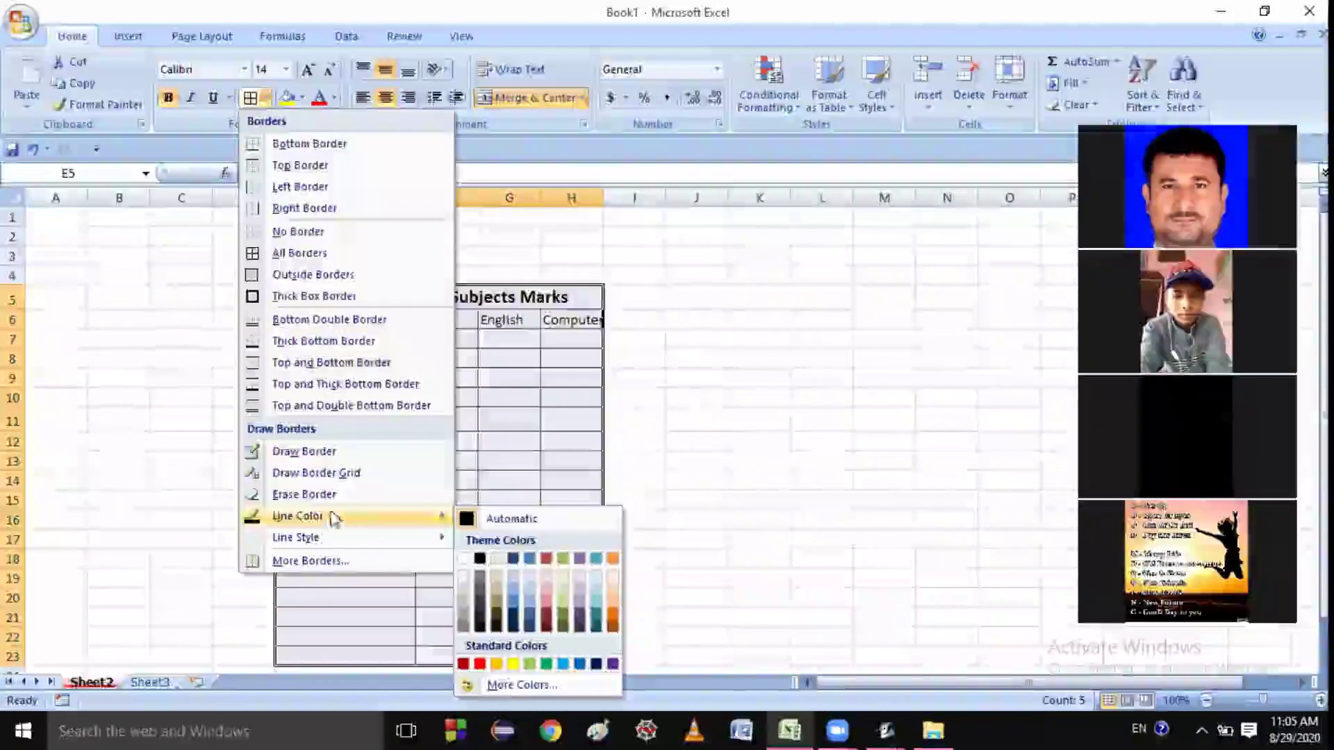
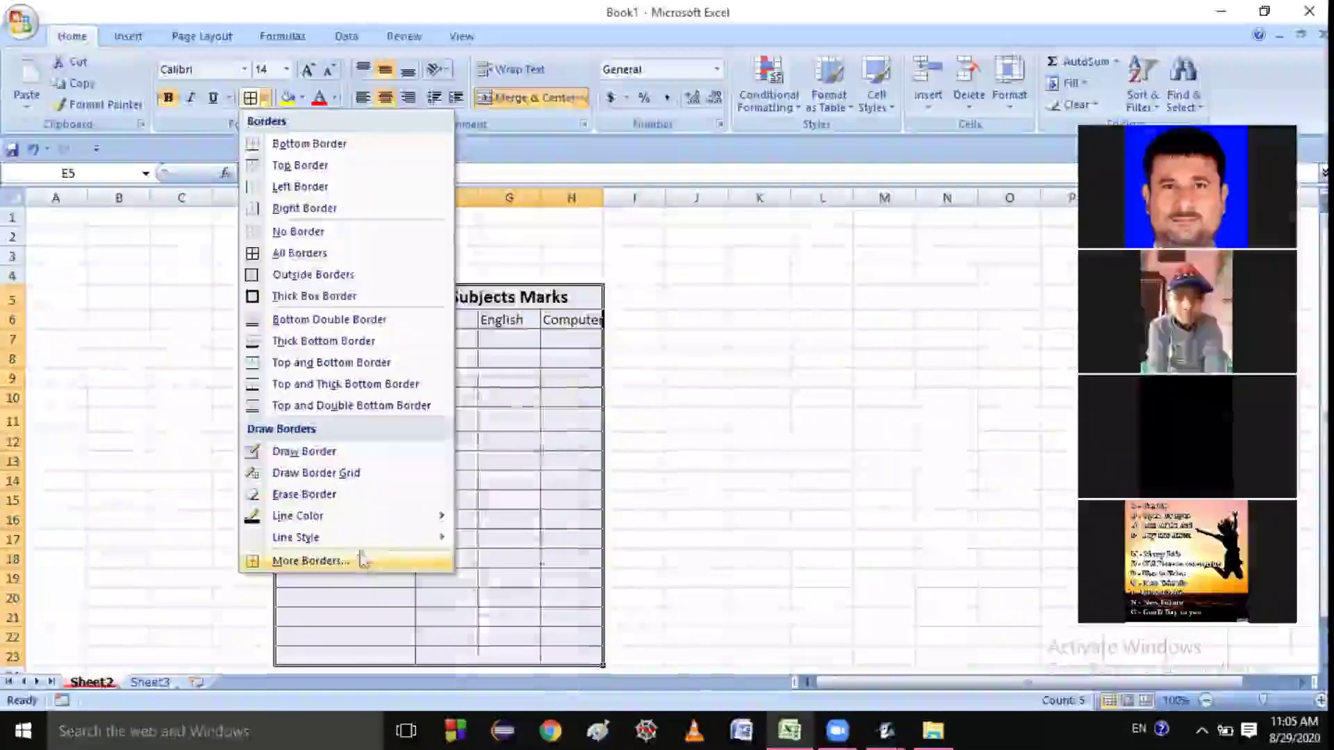
mouse_move(390, 541)
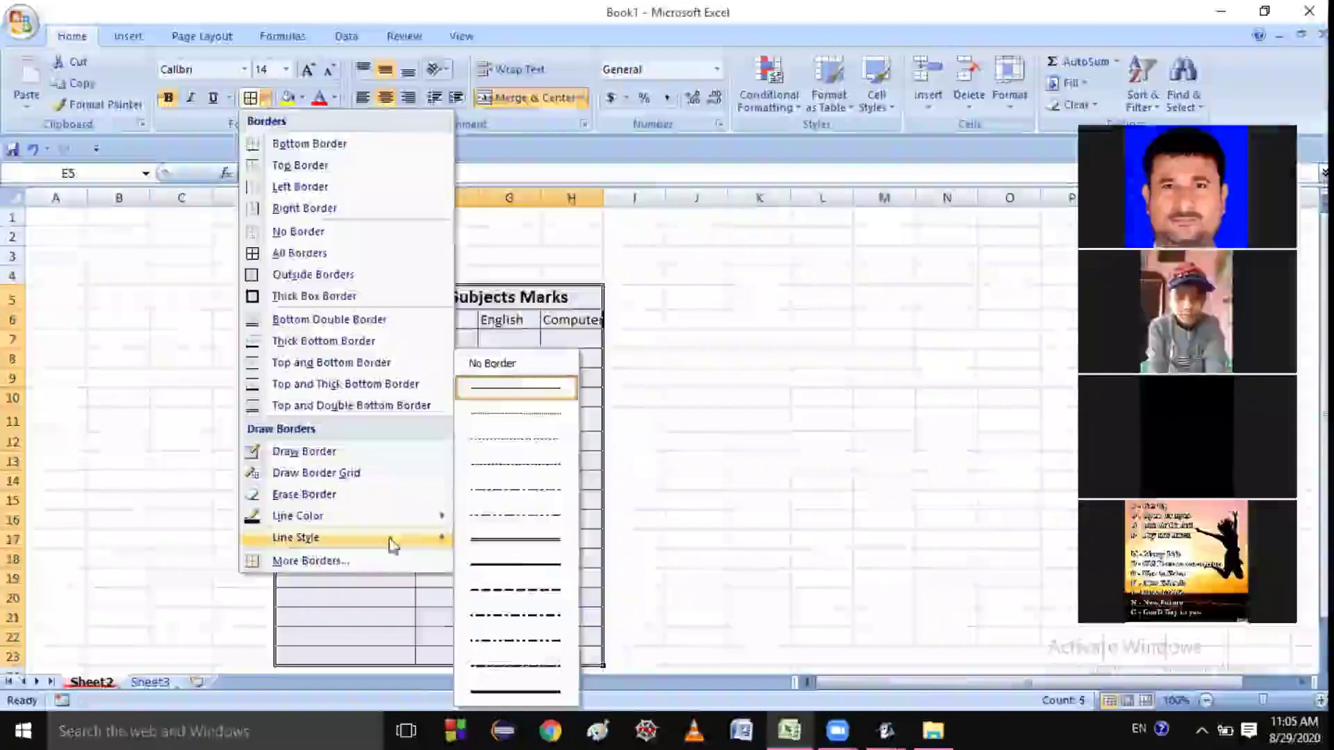
click(507, 692)
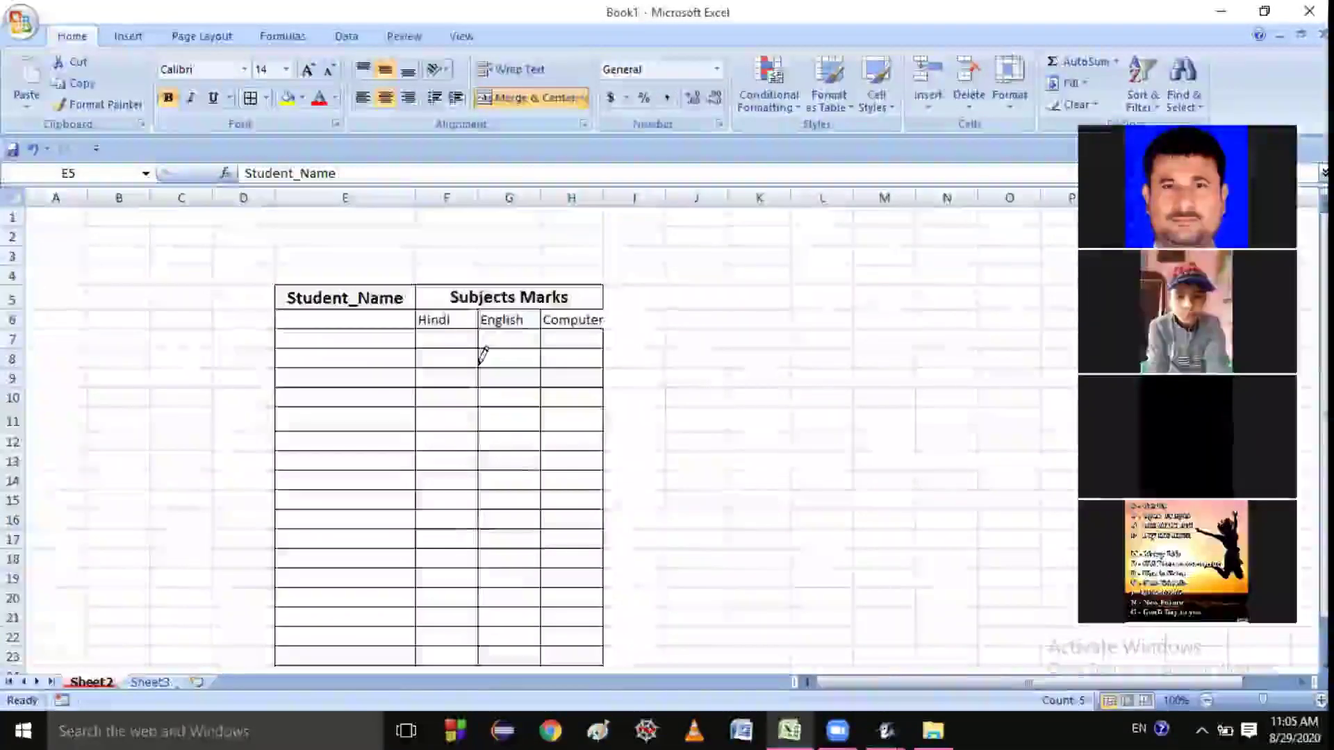
click(250, 98)
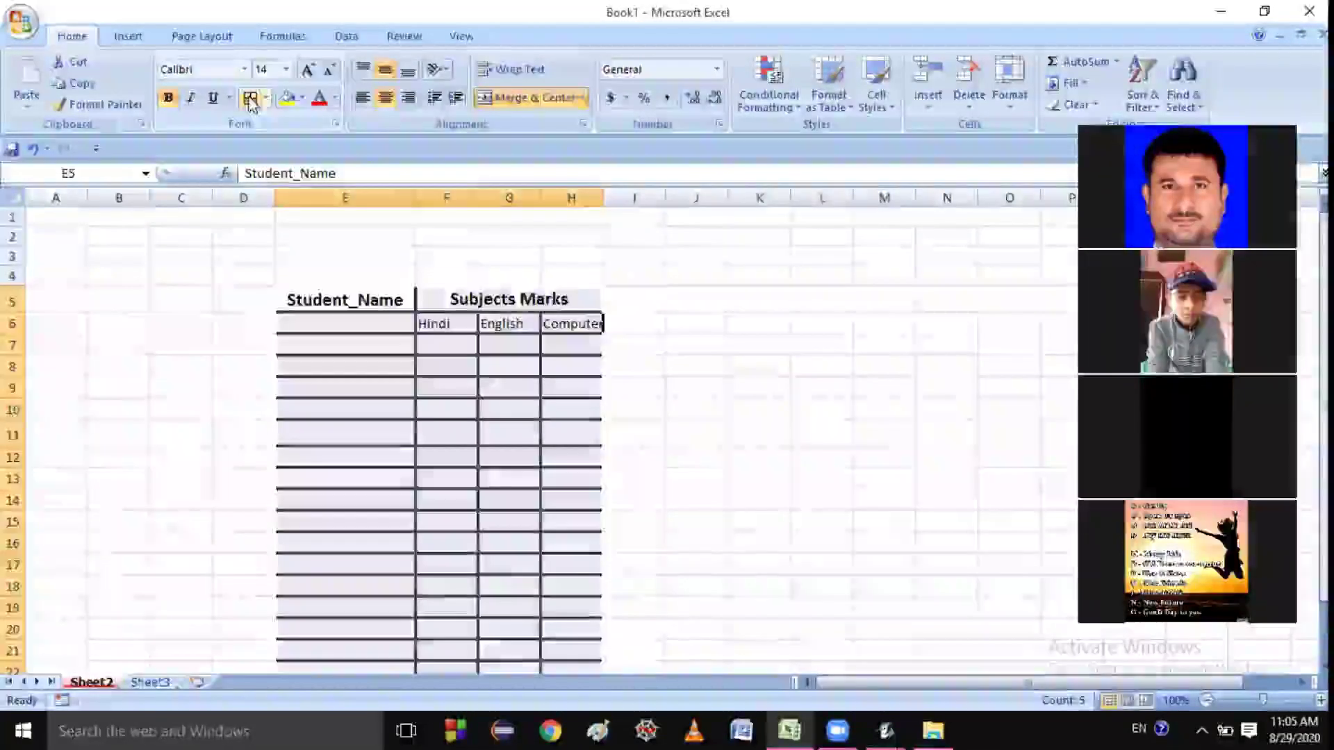
click(660, 281)
click(946, 438)
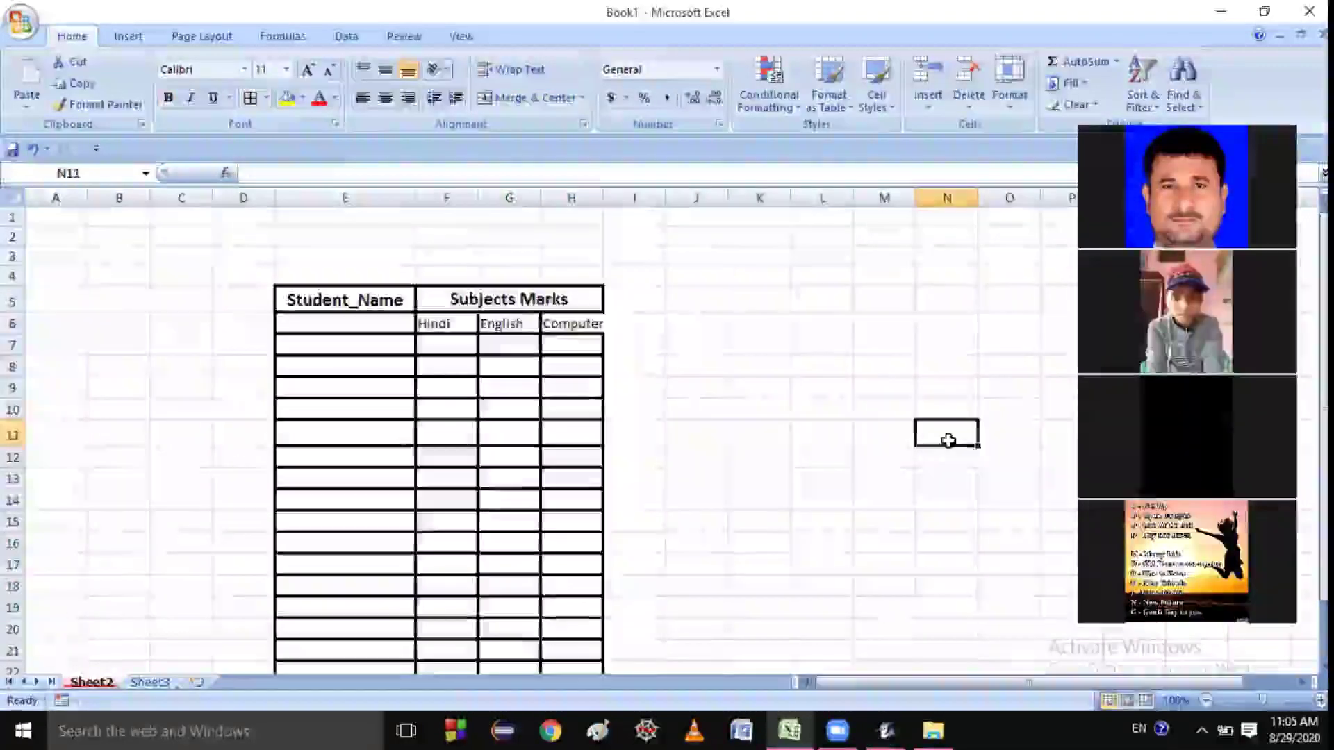
Make the subject names Hindi, English and Computer in F6:H6 bold and increase their font size by two steps
scroll(486, 431, down, 1)
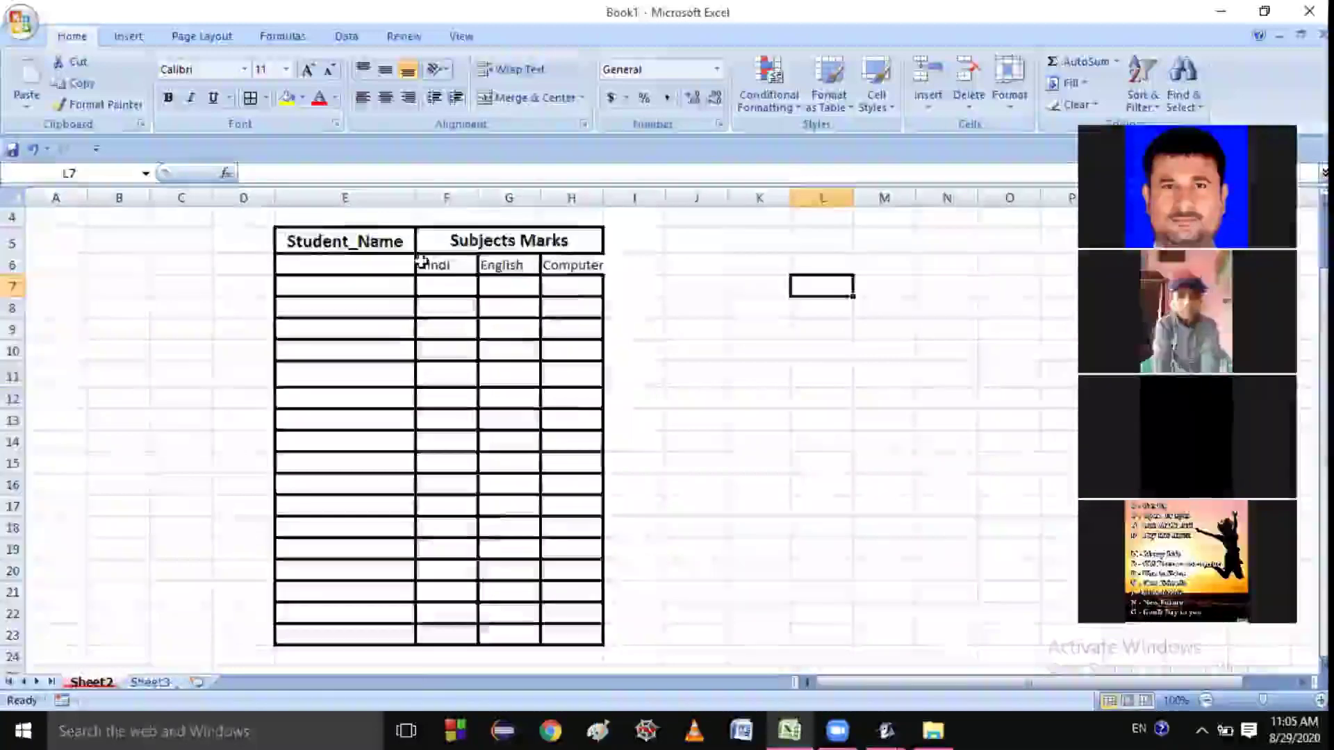
drag(419, 260, 573, 264)
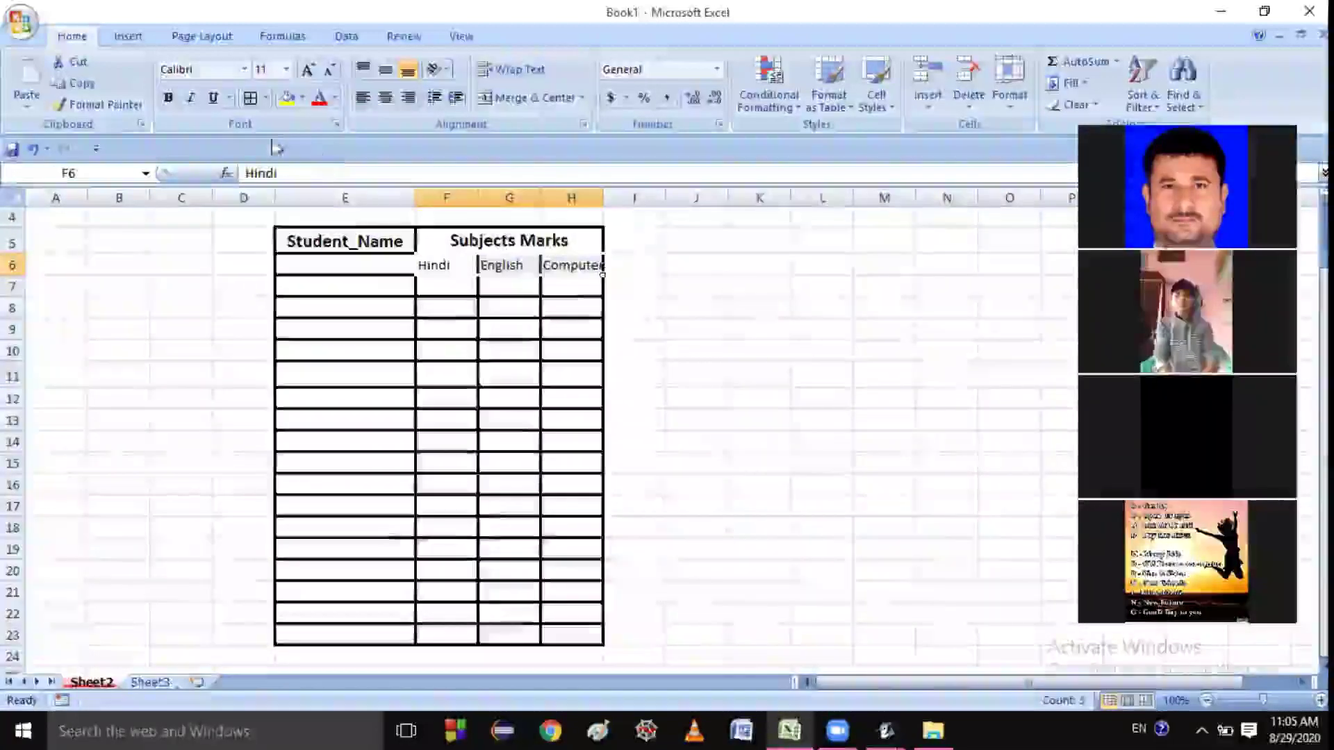
click(169, 101)
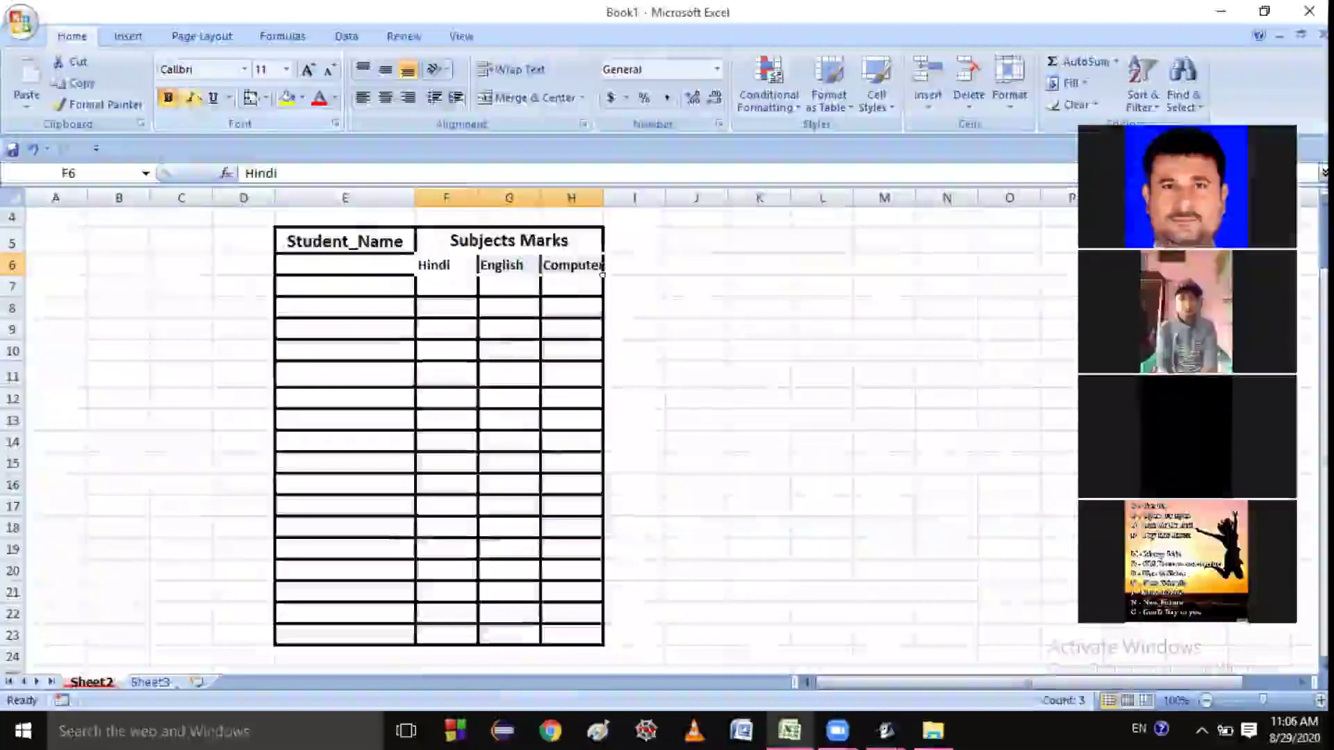
click(309, 70)
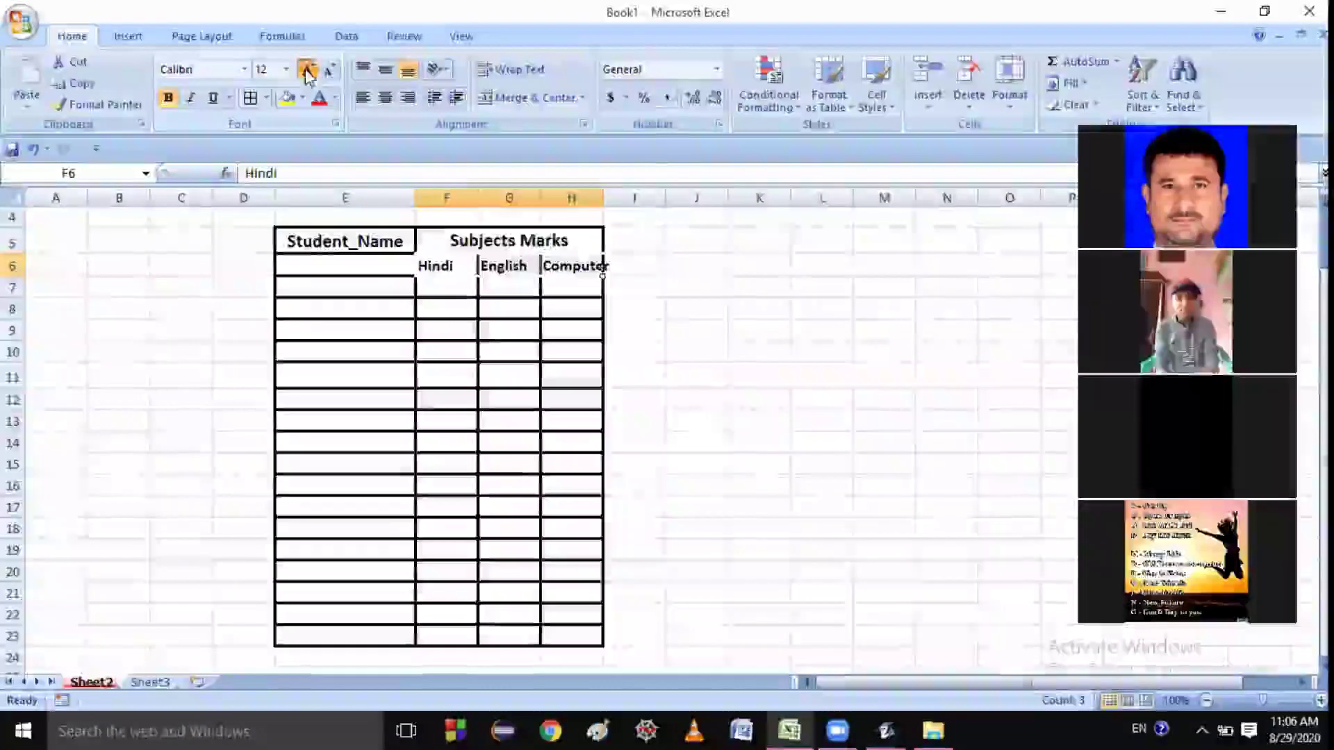
click(309, 70)
click(713, 331)
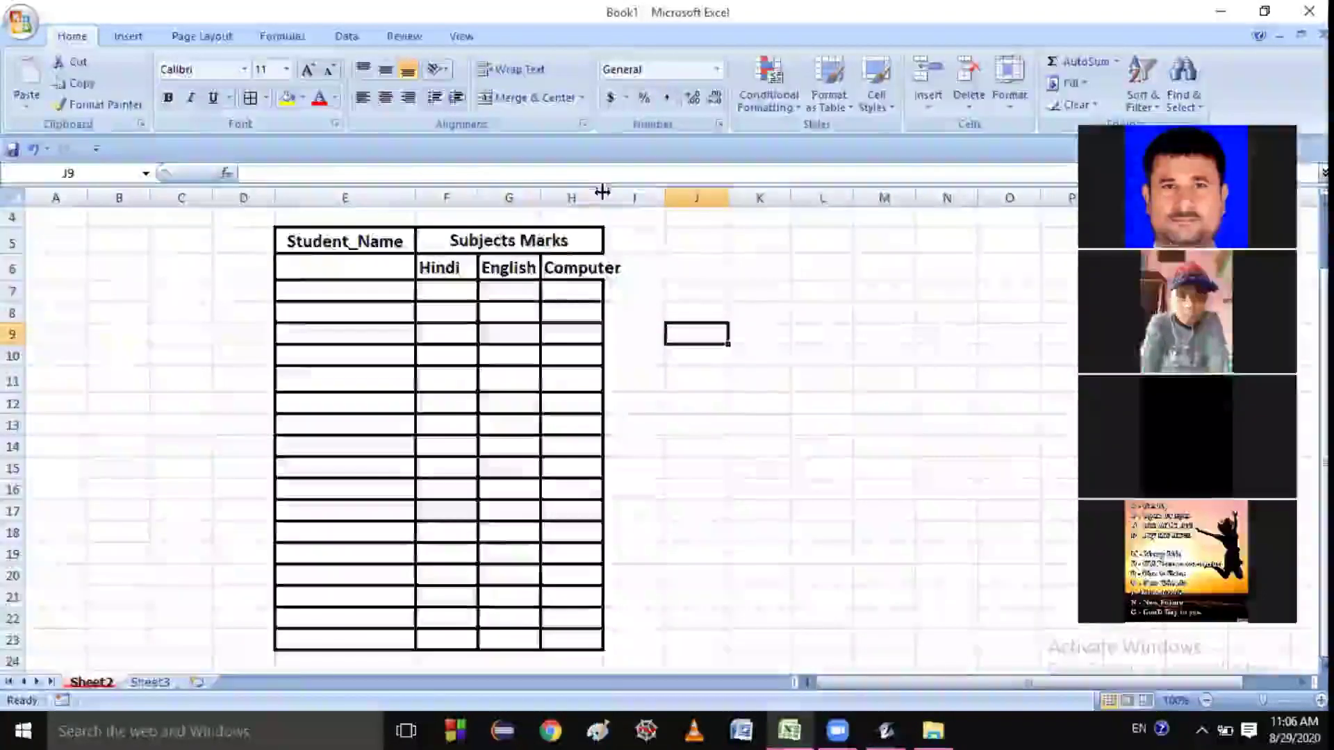
Widen columns F, G and H so the subject names fit with room to spare, making the Computer column the widest
drag(602, 193, 673, 190)
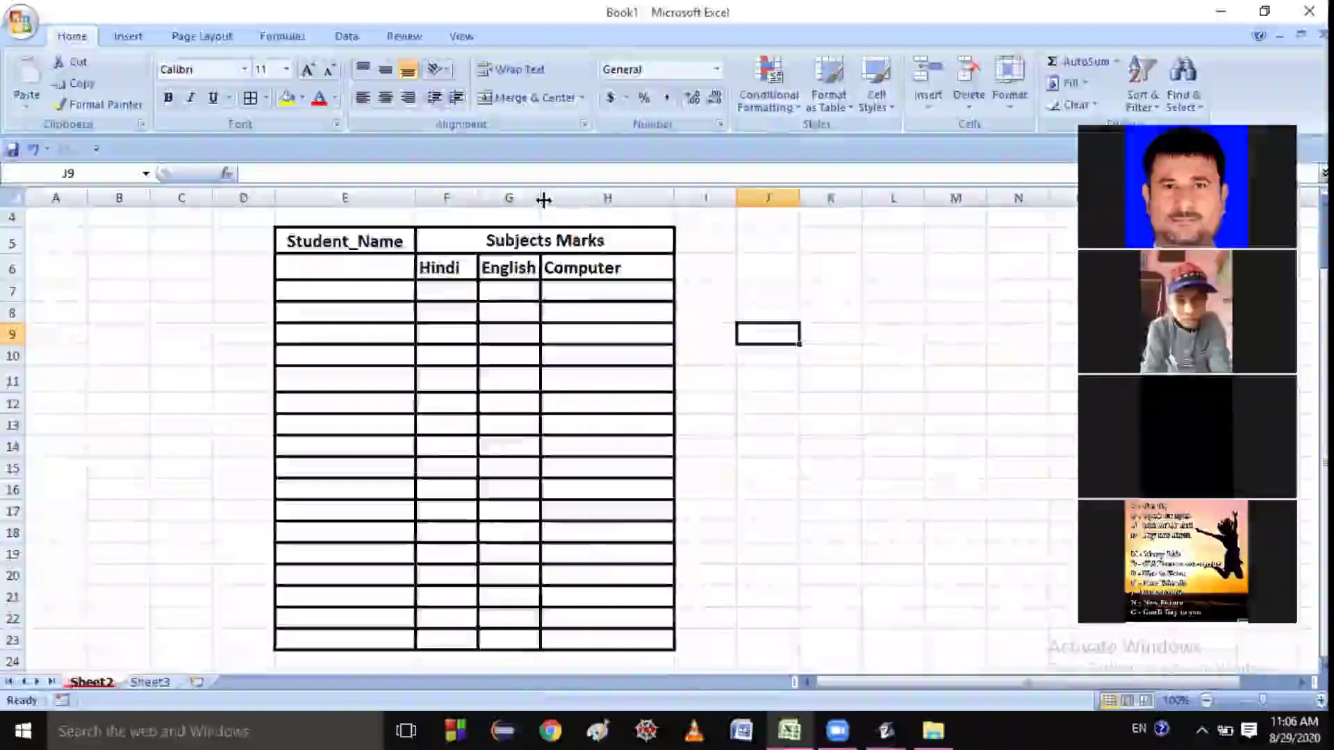
drag(541, 200, 499, 199)
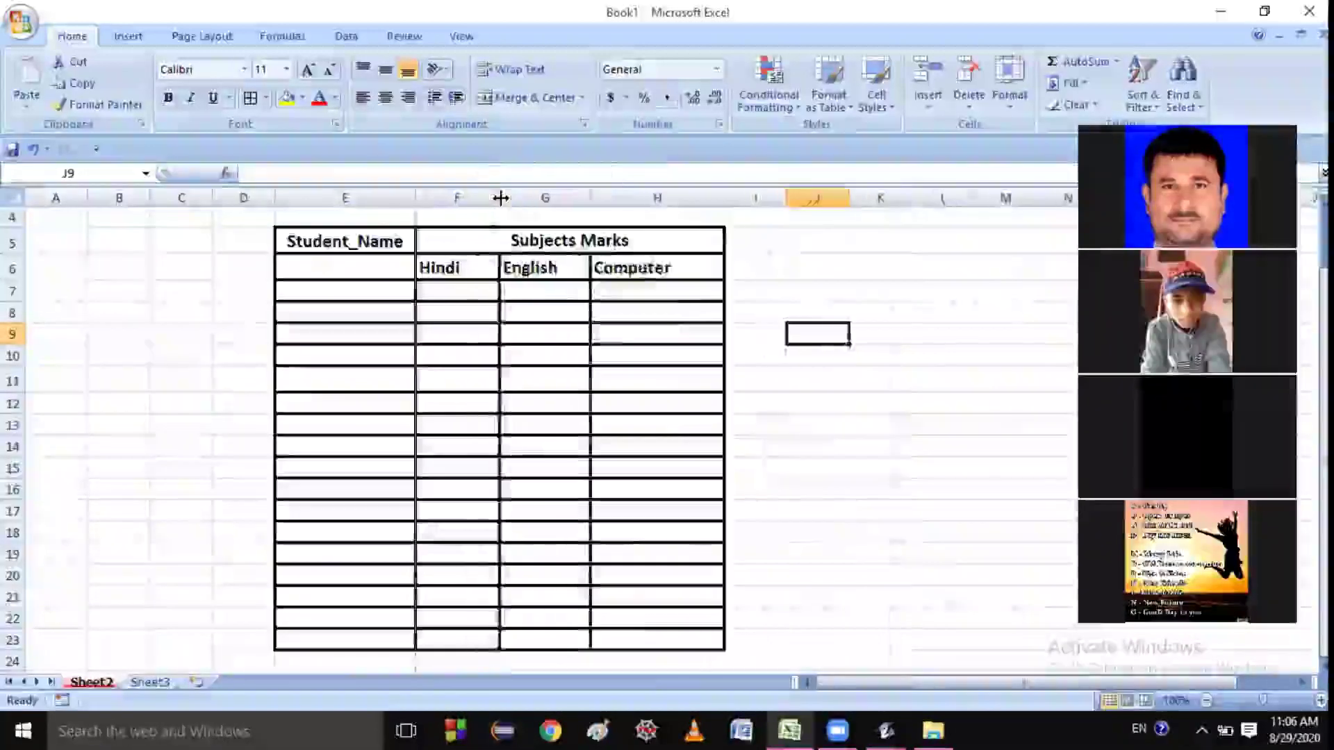
click(946, 387)
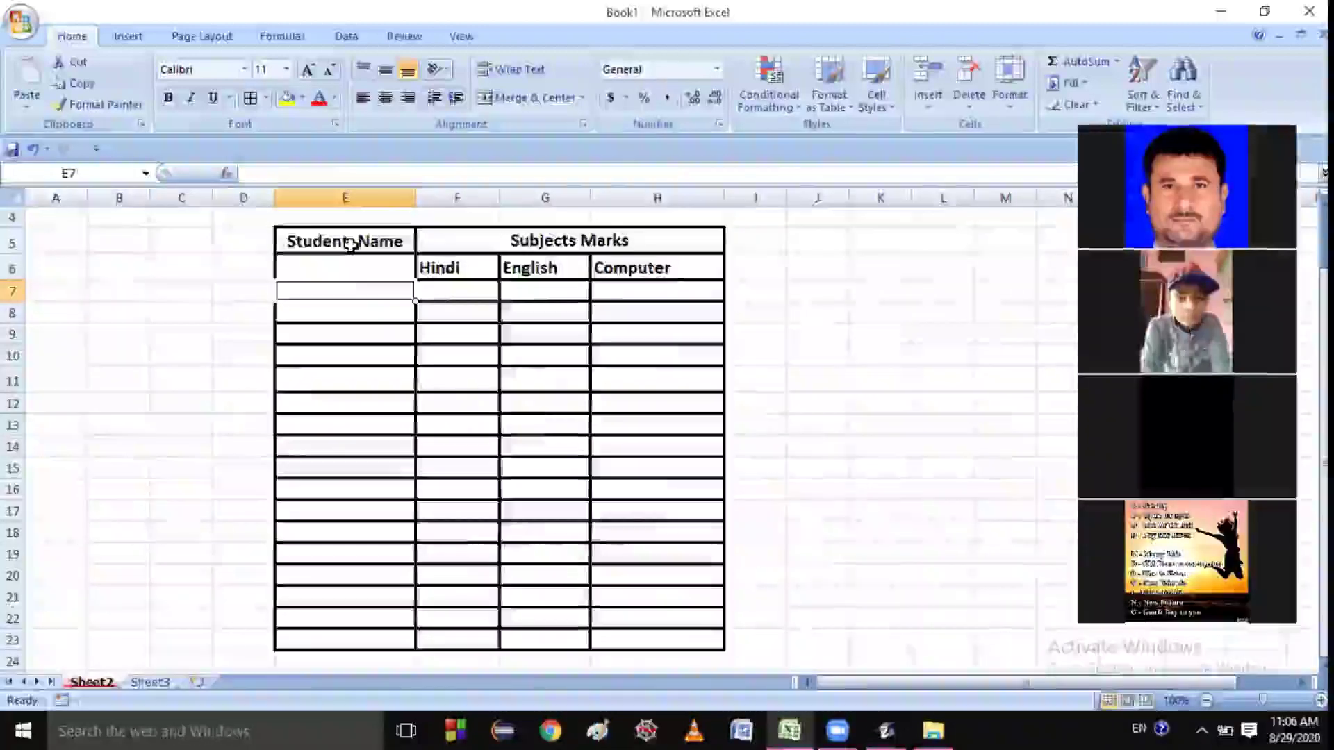
Delete the Student_Name heading text from cell E5
click(351, 243)
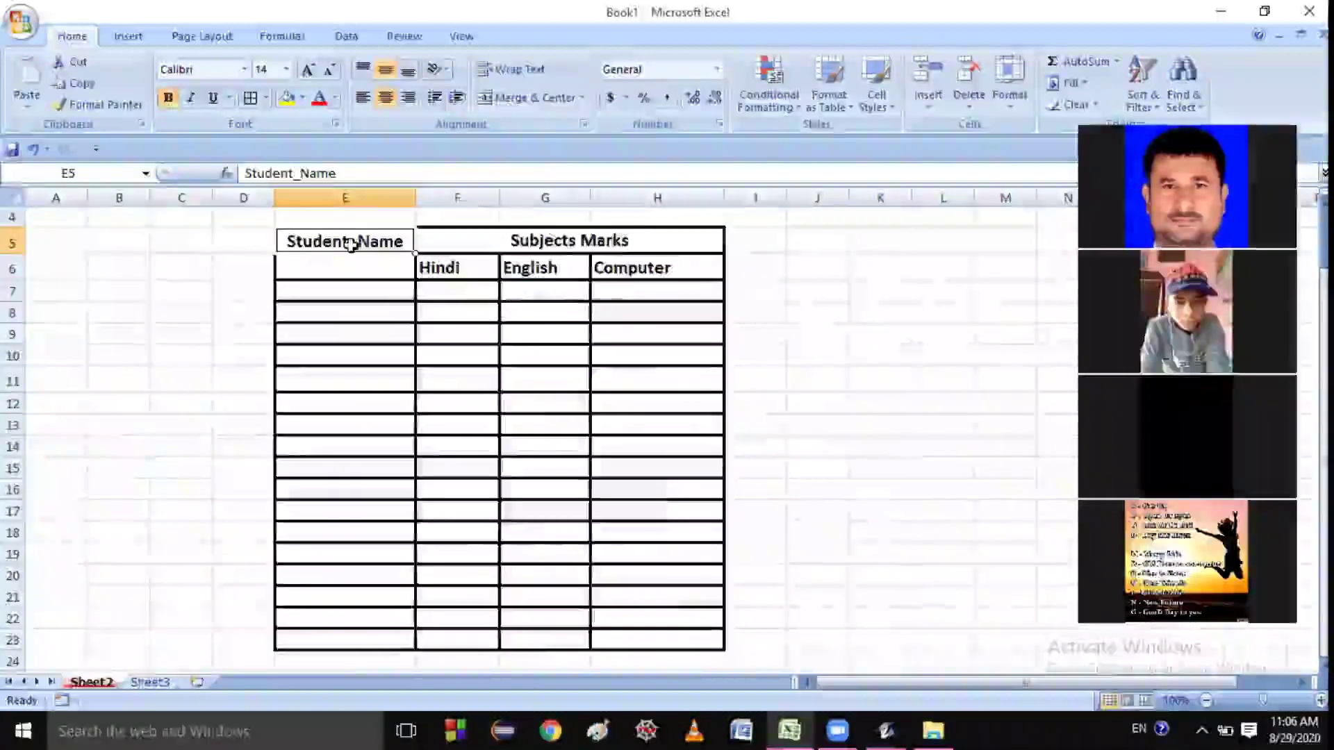
double_click(400, 239)
key(BackSpace)
key(BackSpace)
key(BackSpace)
key(BackSpace)
key(BackSpace)
key(BackSpace)
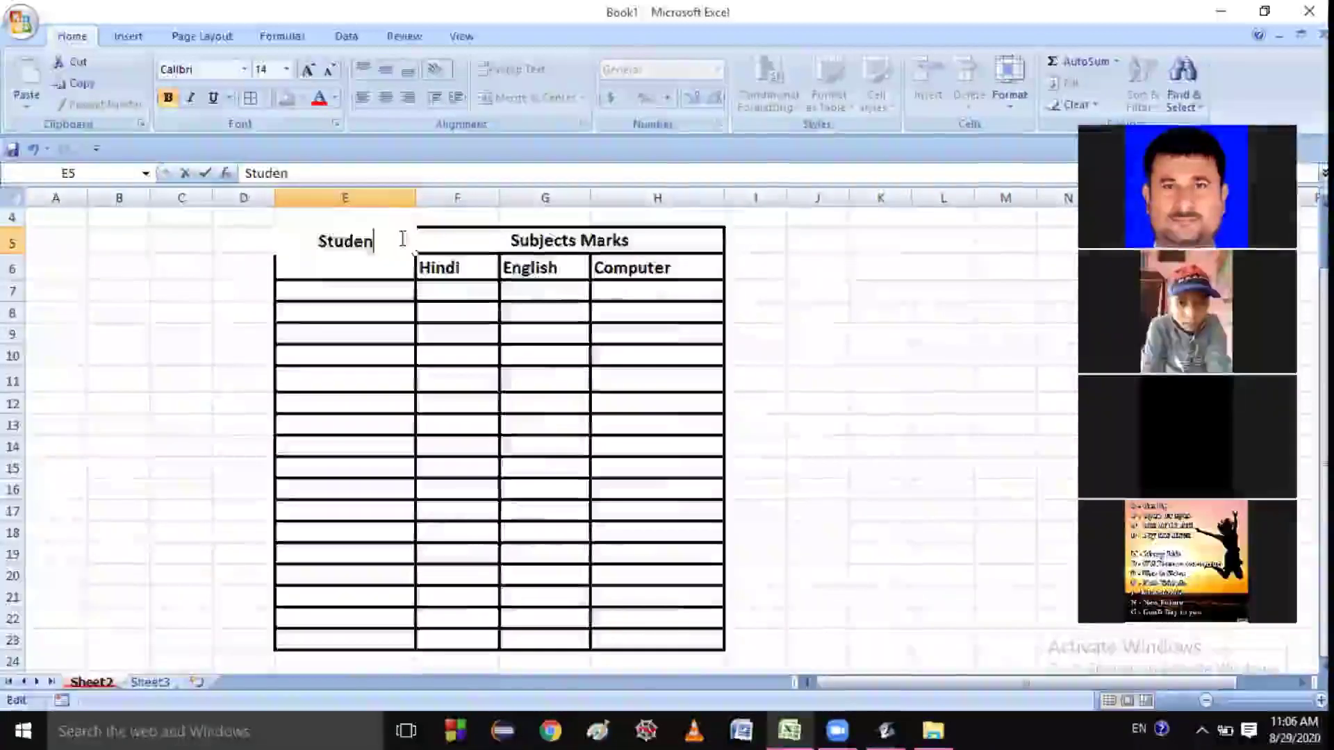
key(BackSpace)
key(BackSpace)
key(BackSpace)
key(BackSpace)
key(BackSpace)
key(BackSpace)
click(427, 306)
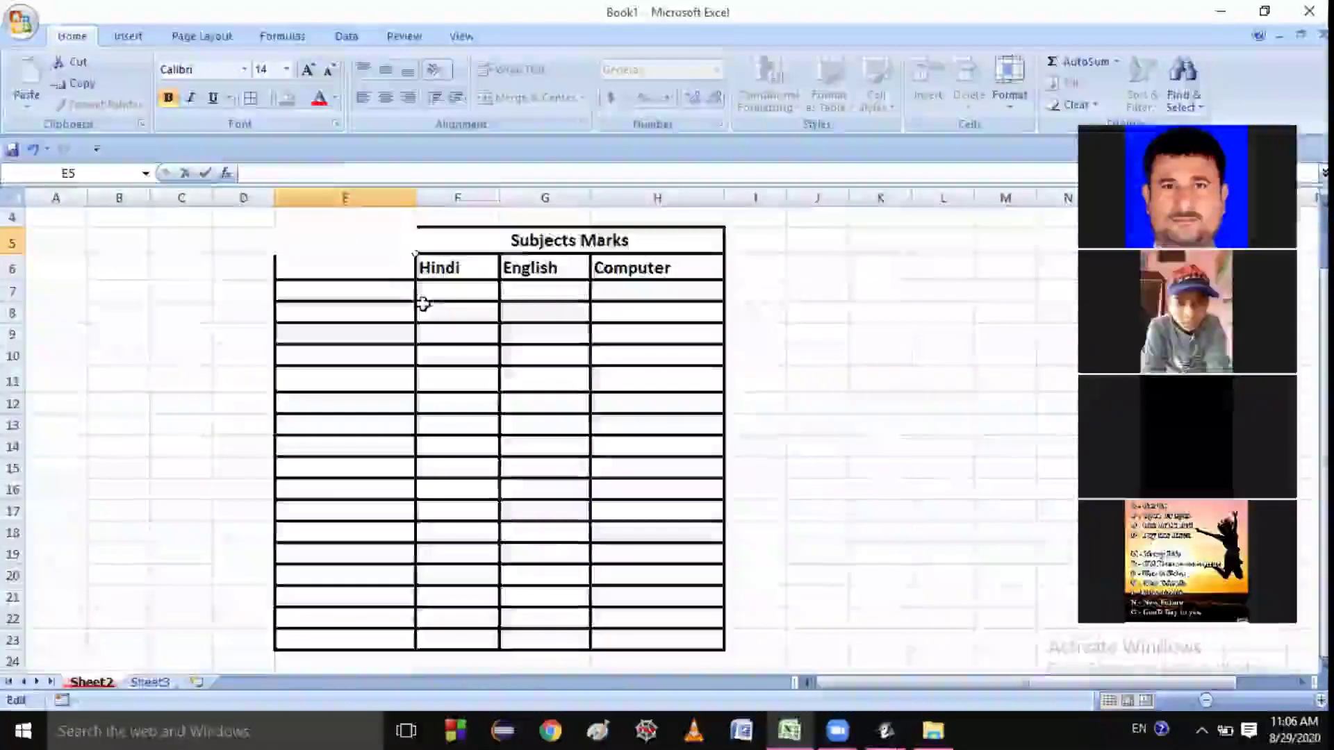
Select E5:H5 and unmerge the Subjects Marks heading cells
click(341, 233)
key(shift+Right)
key(shift+Right)
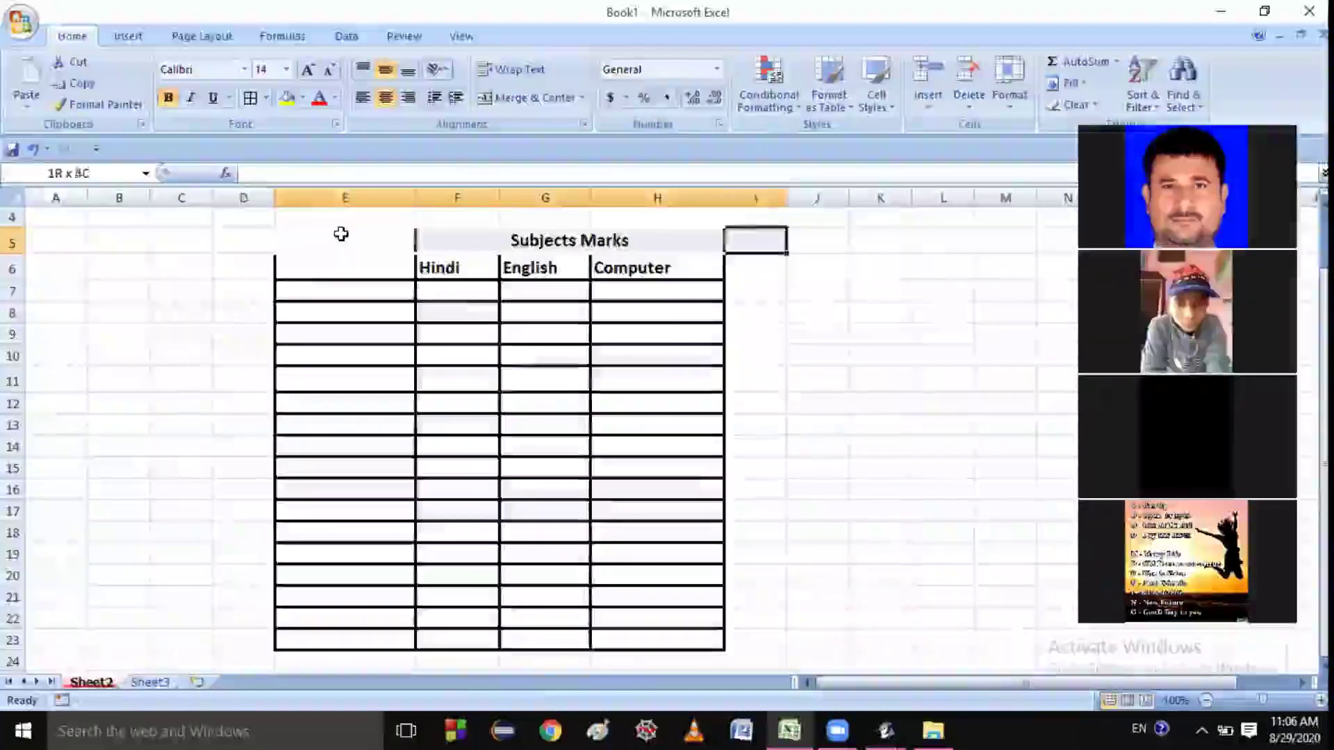
key(shift+Left)
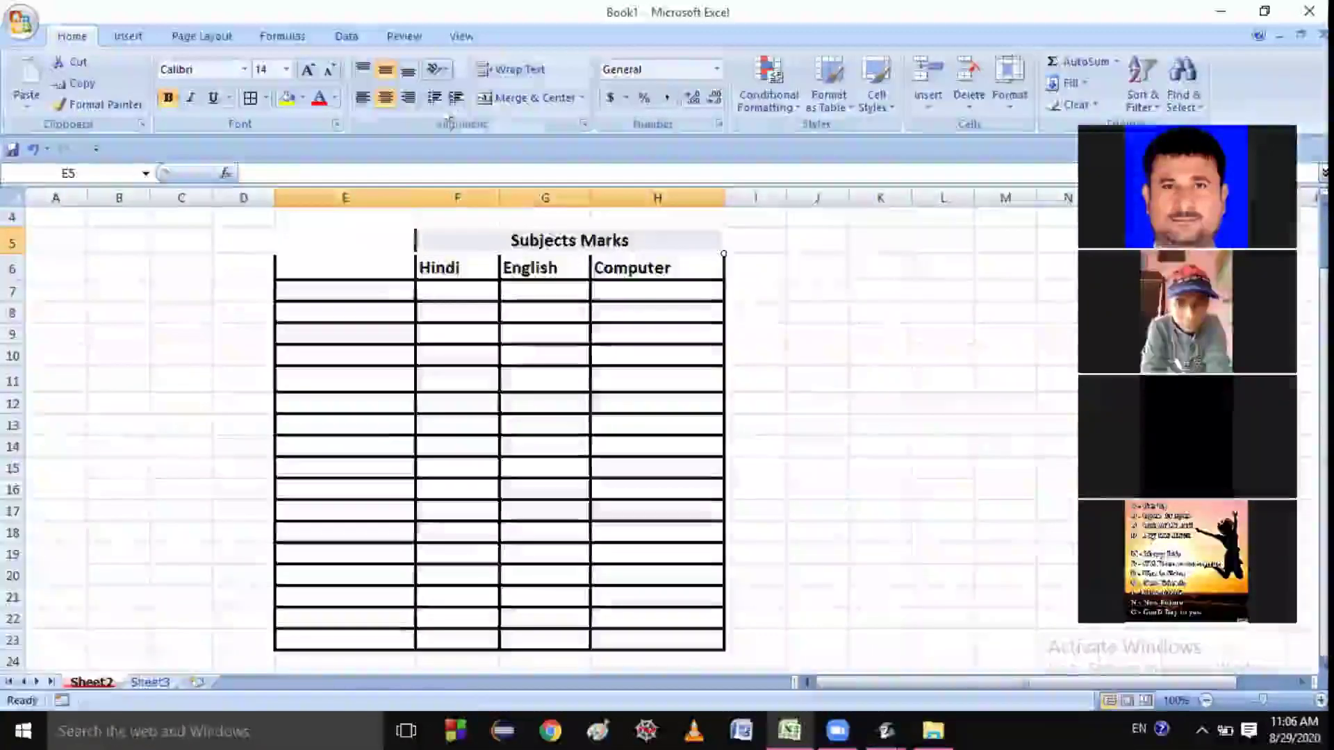
click(506, 97)
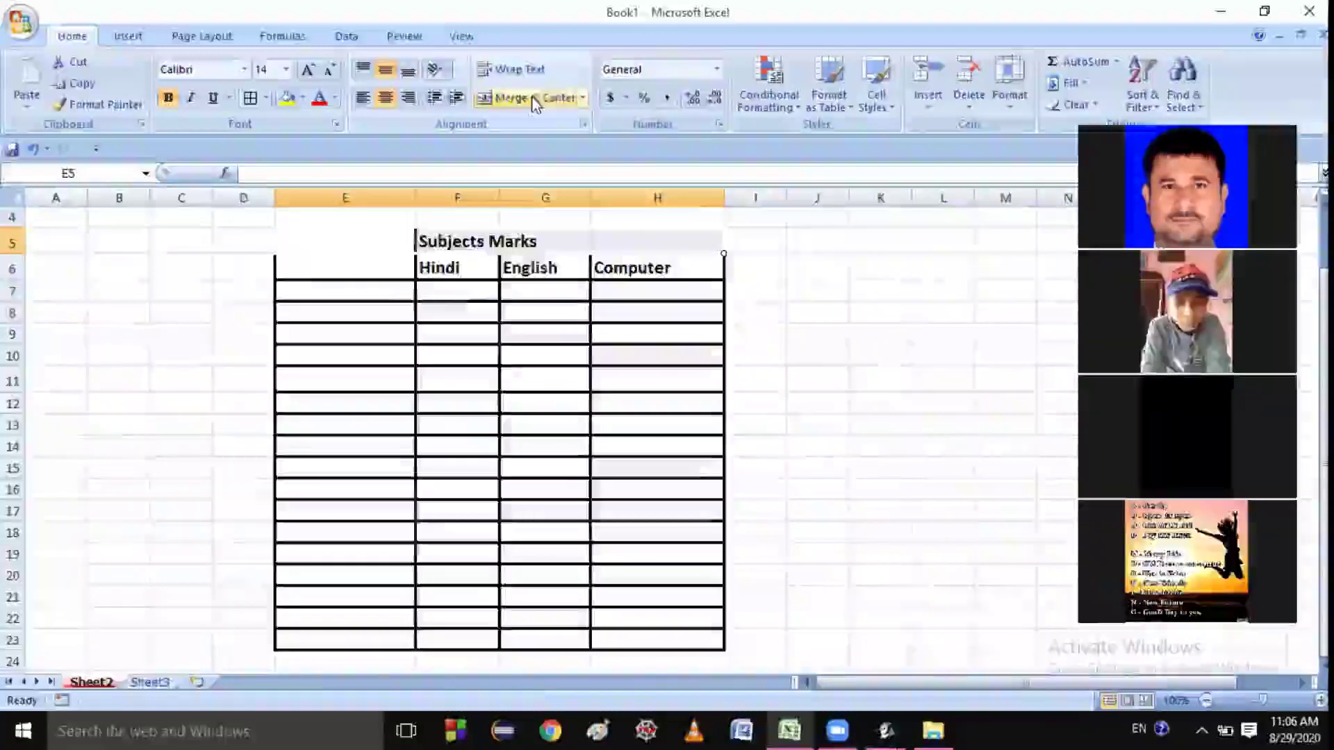
click(425, 308)
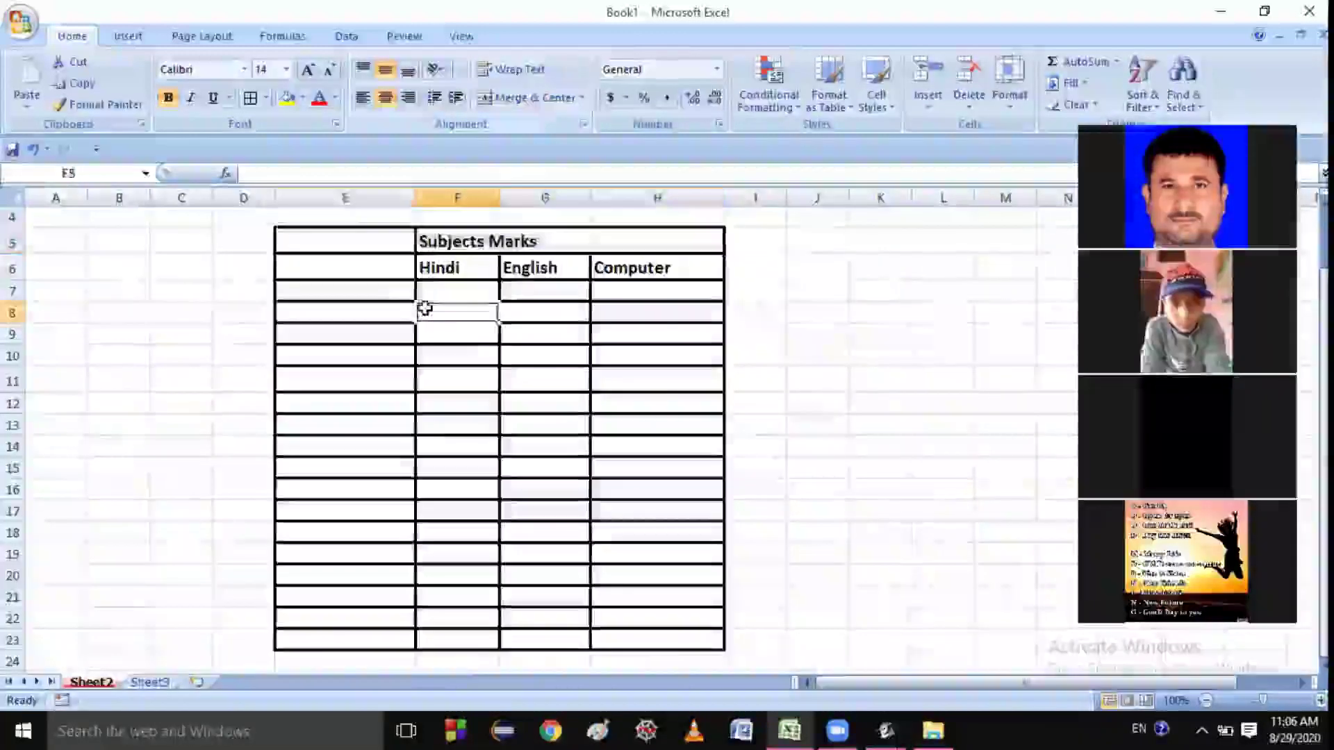
click(410, 239)
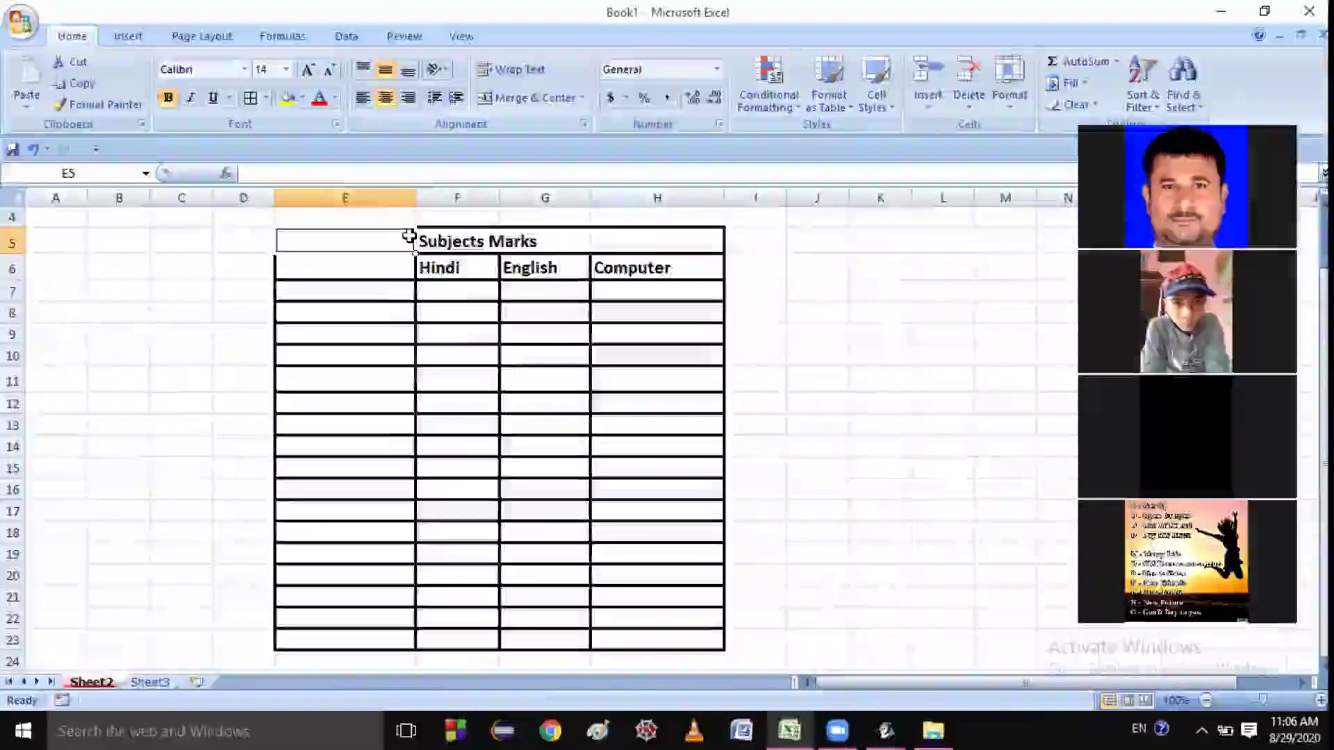
key(shift+Right)
key(shift+Down)
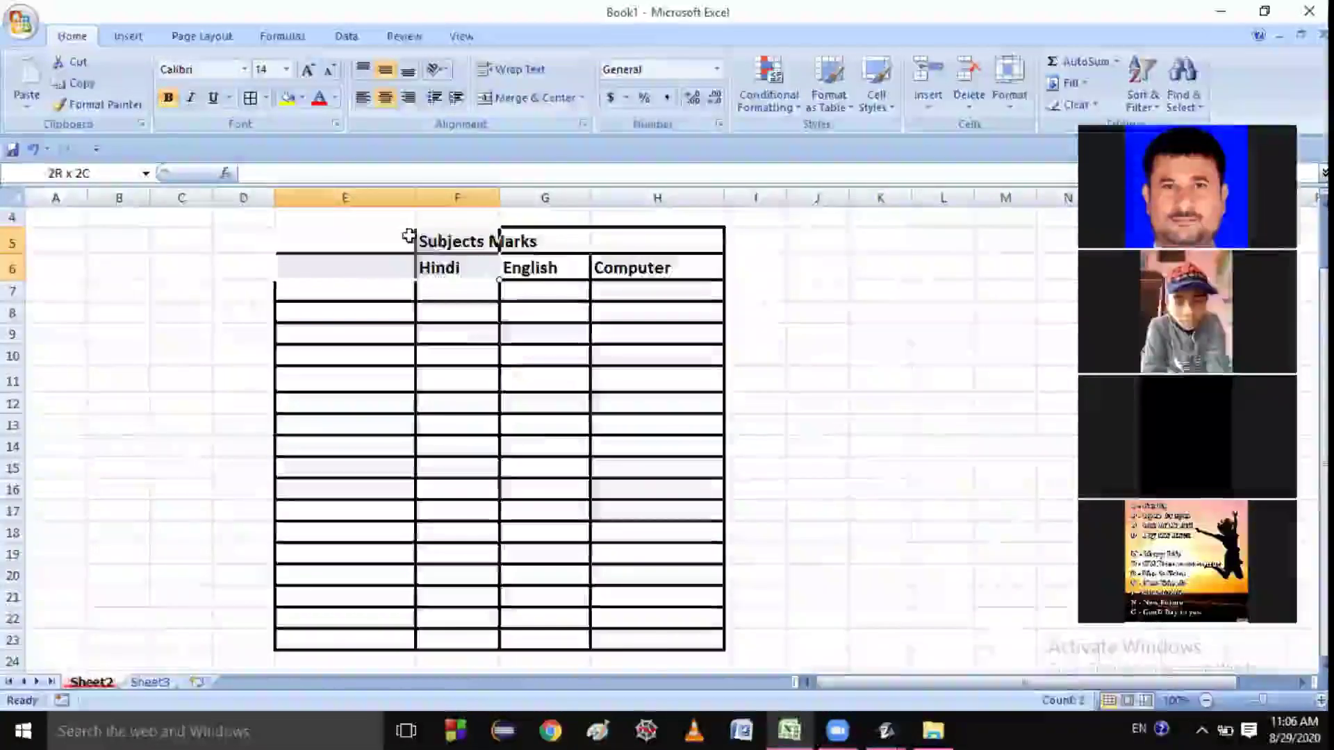
key(shift+Up)
key(shift+Up)
key(shift+Down)
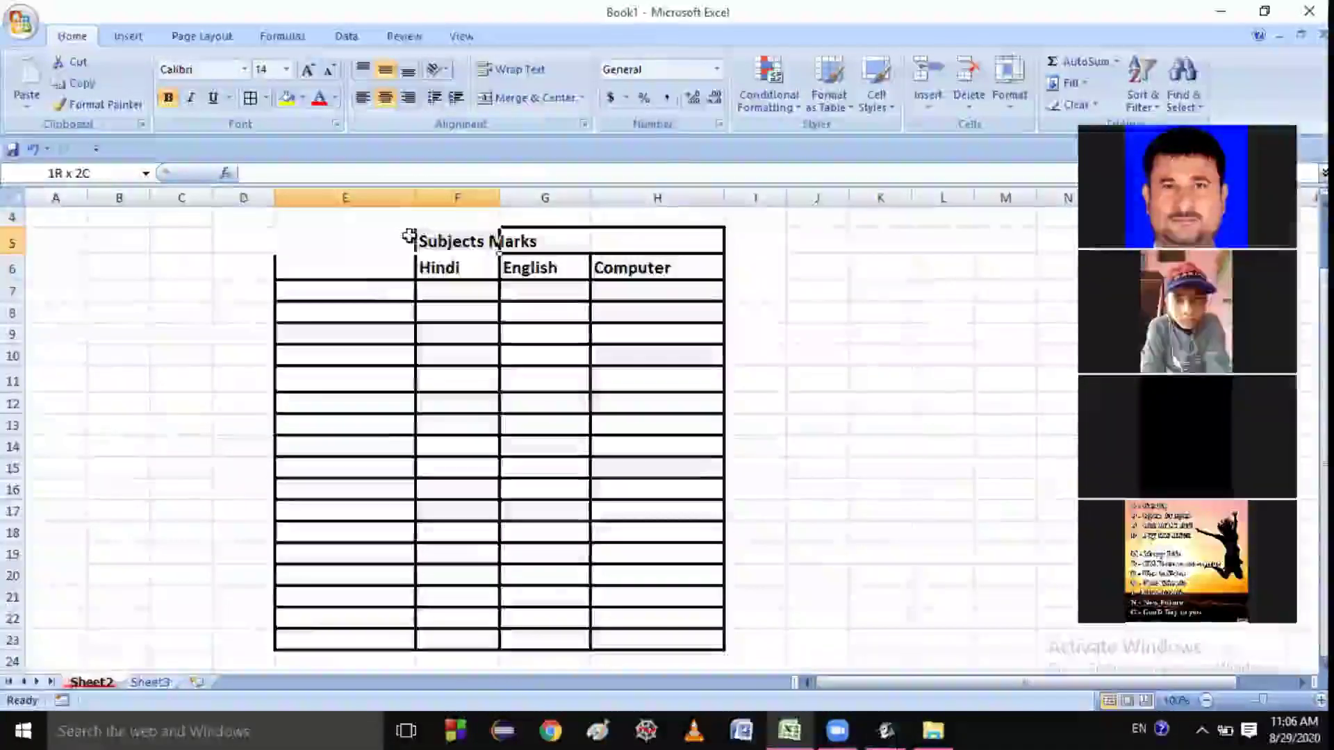
click(399, 334)
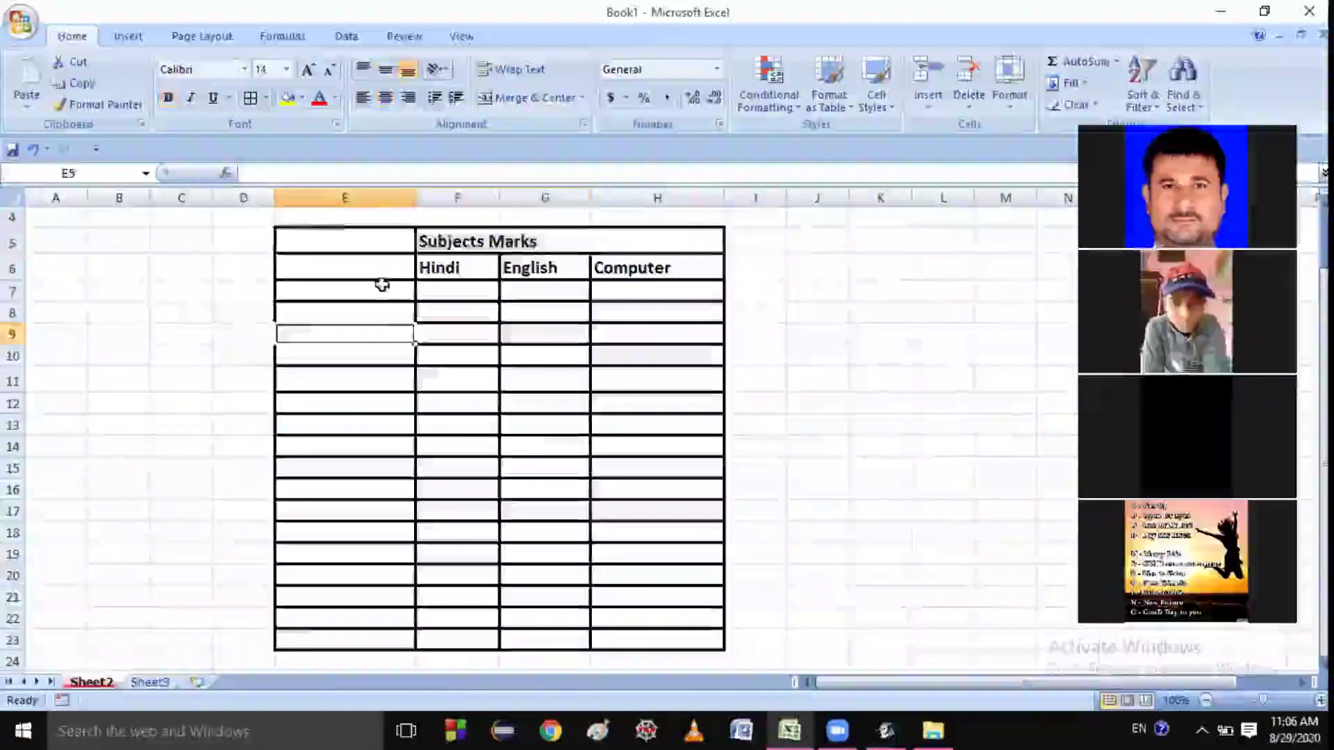
Merge and center cells E5:E6 and align the merged cell's content to the middle vertically
click(367, 242)
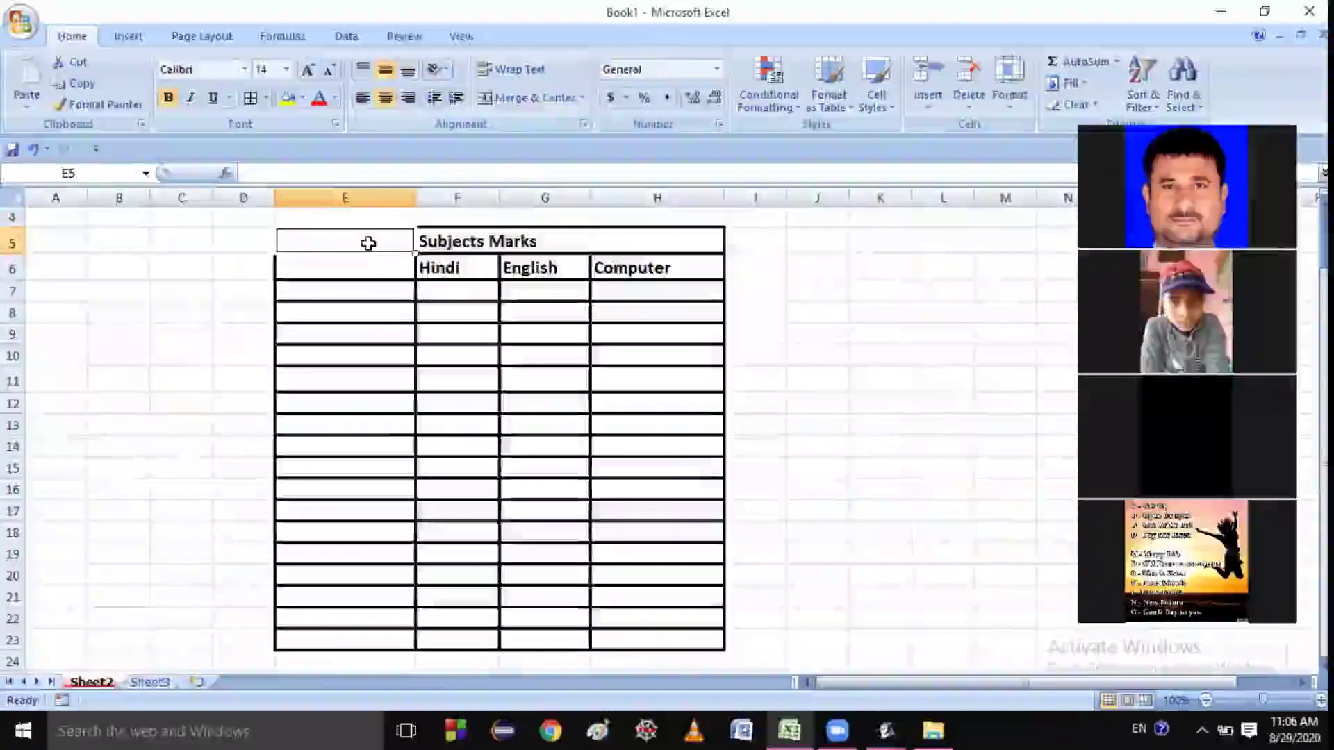
drag(368, 243, 368, 268)
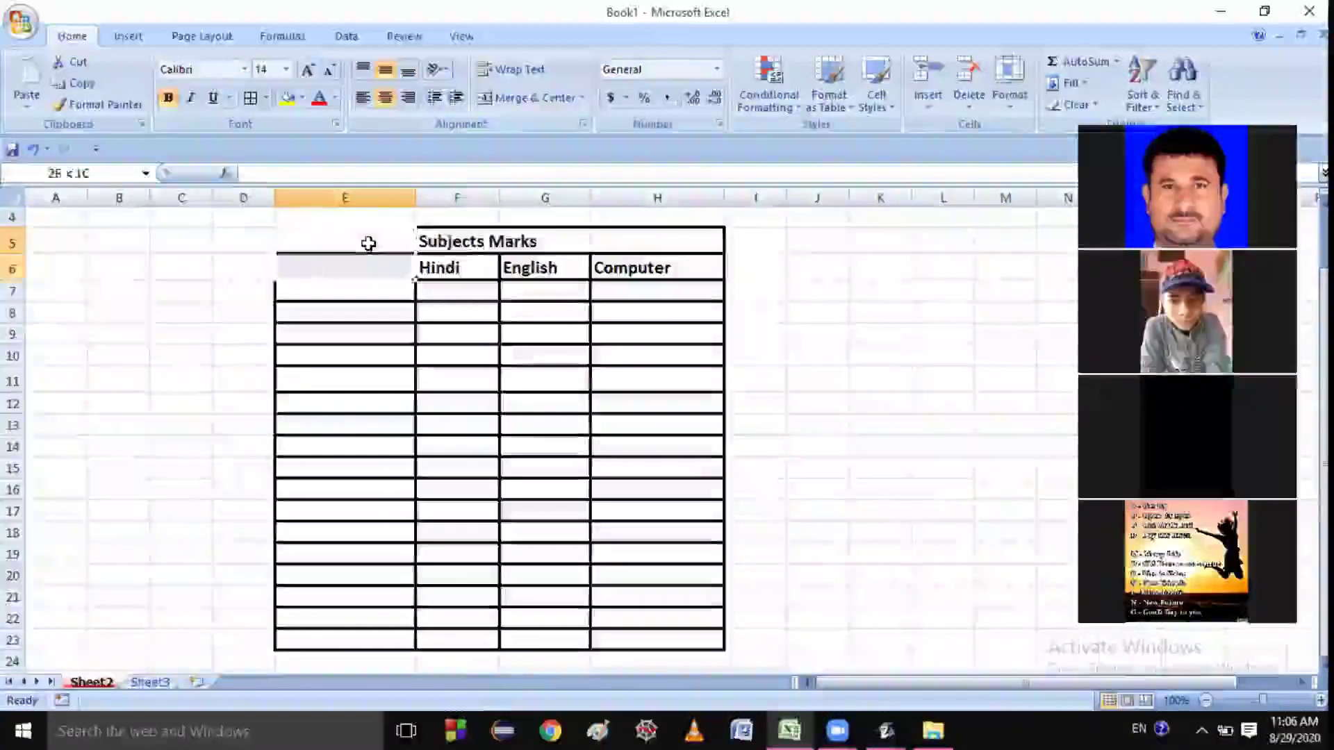
click(544, 99)
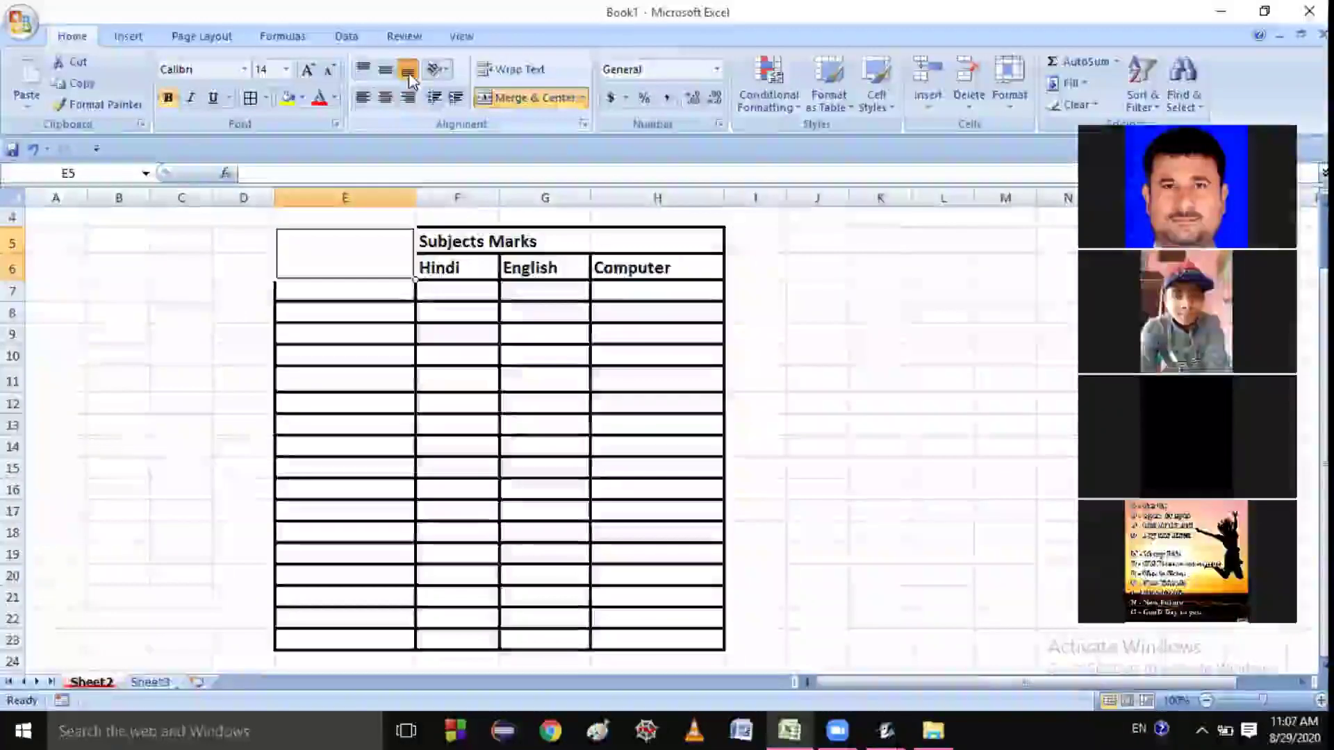
click(386, 69)
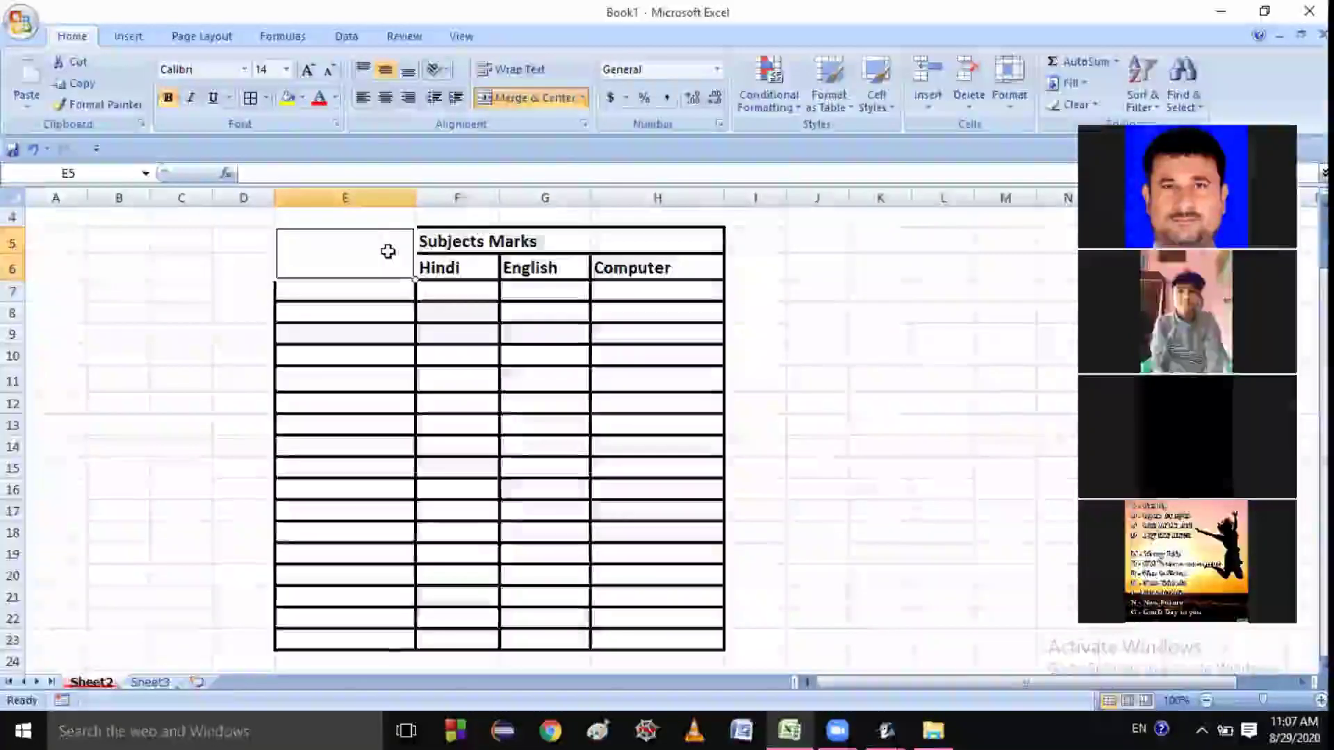
Enter the heading Student_Name in the merged cell E5:E6
text(N)
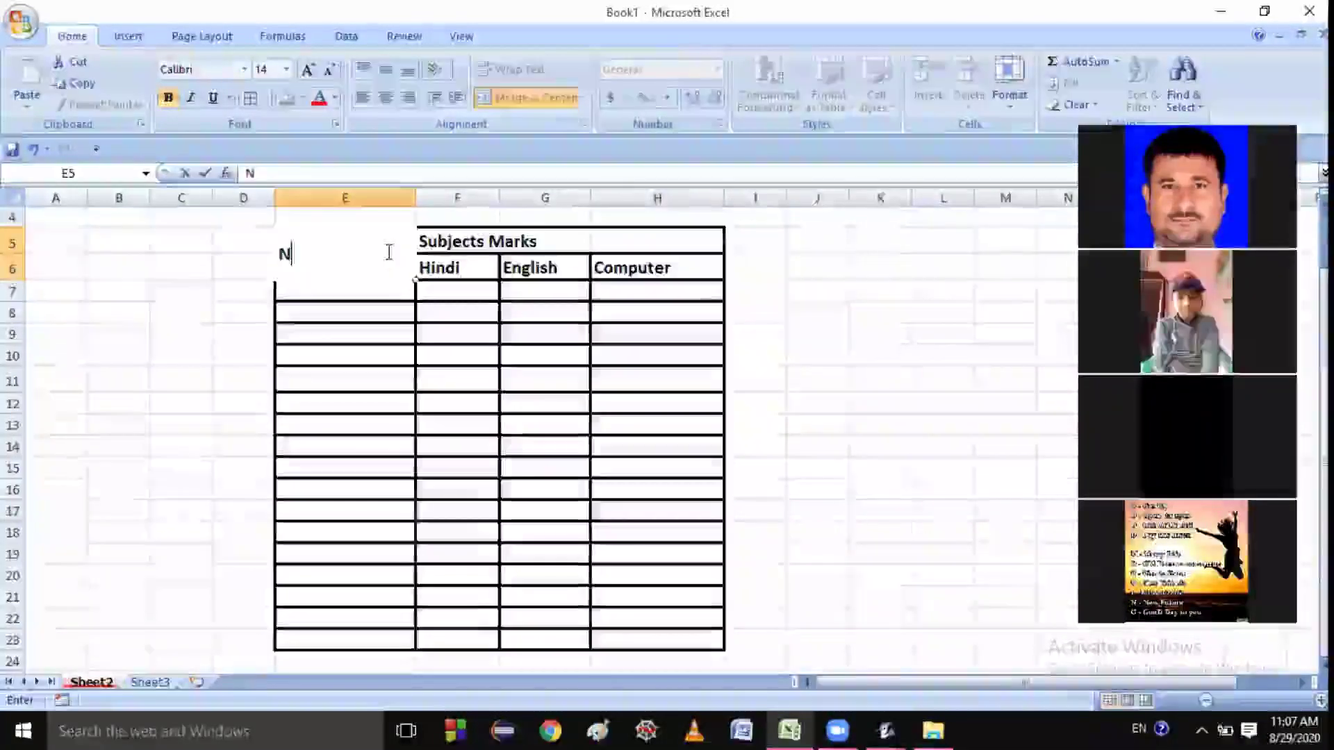
key(BackSpace)
text(St)
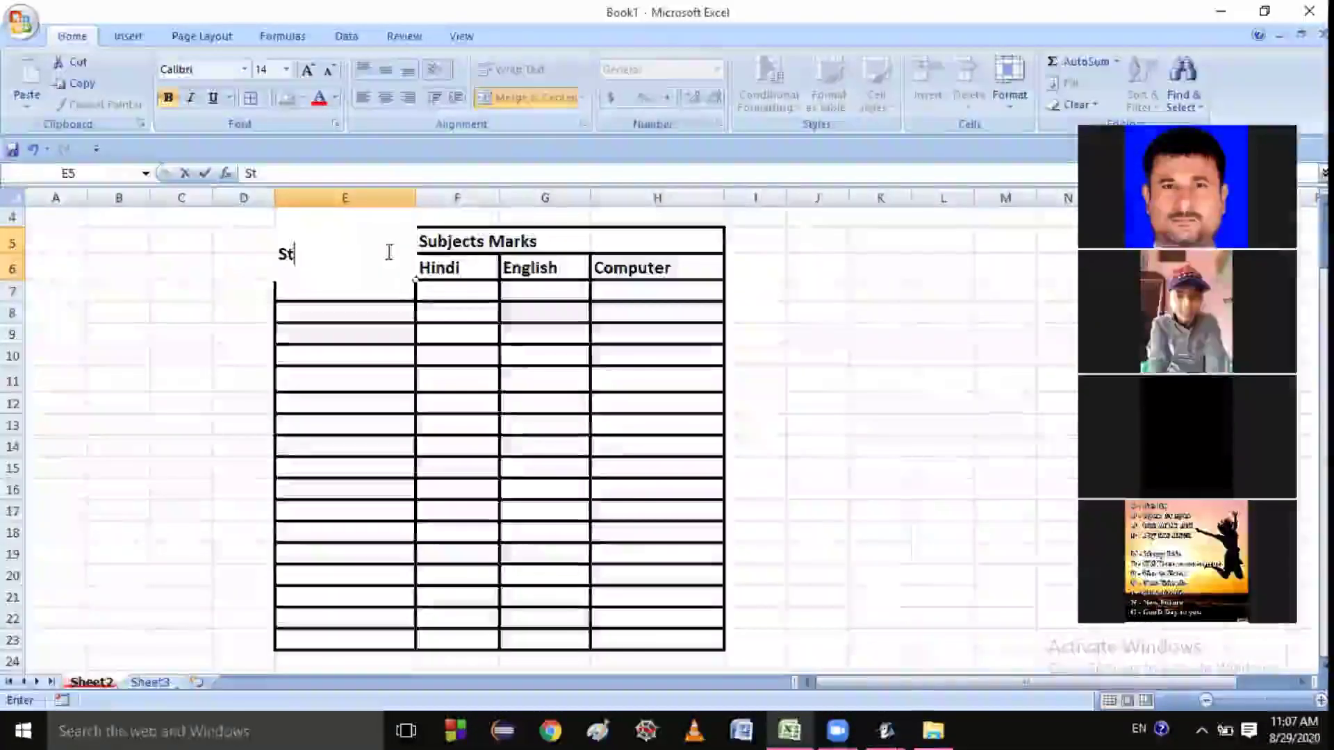
text(udent_)
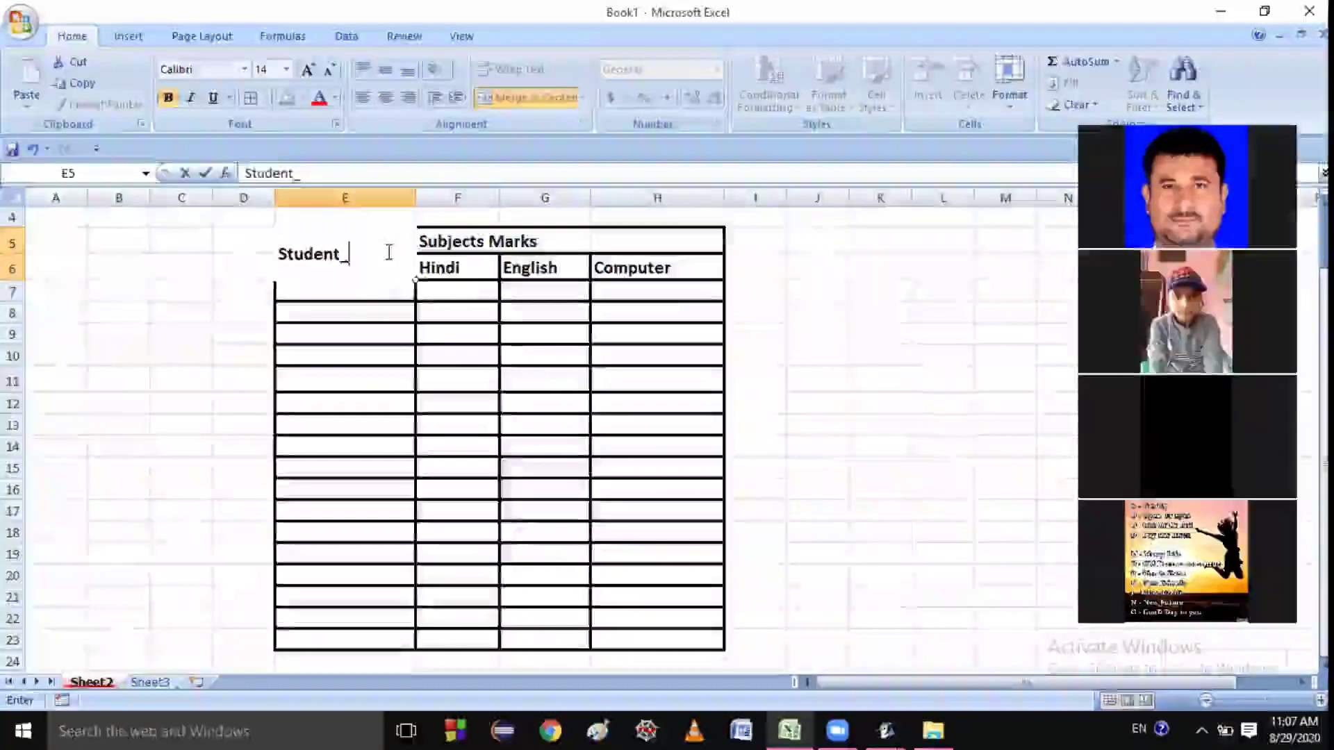
text(Name)
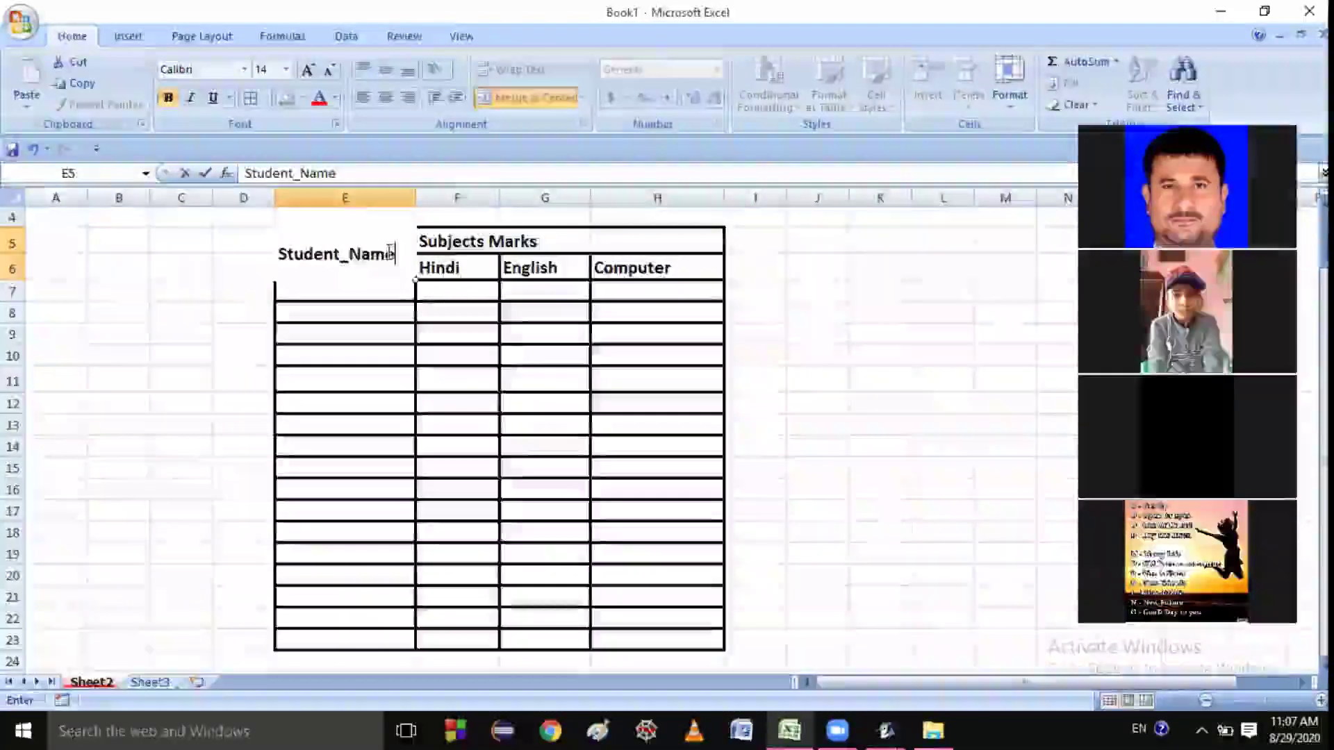
click(372, 332)
click(374, 408)
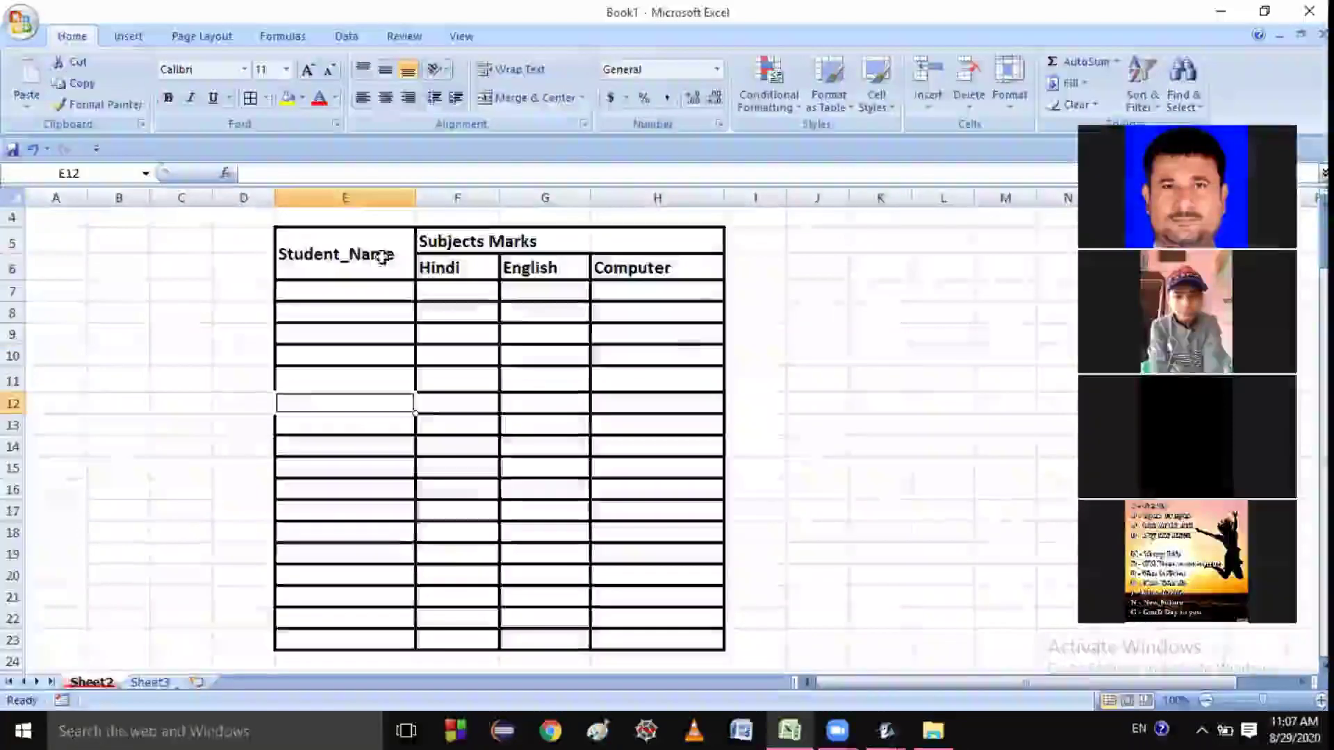
Vertically middle-align the subject names in F6:H6
click(424, 269)
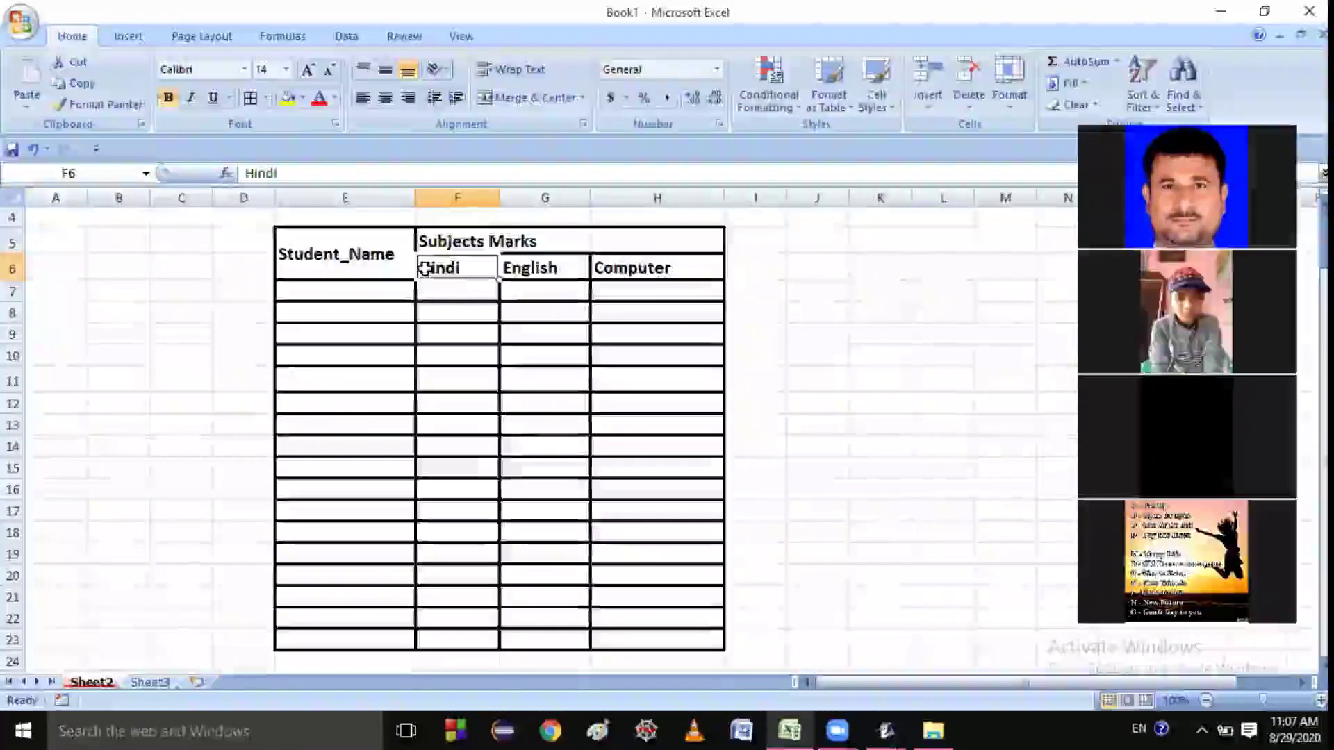
drag(424, 268, 653, 268)
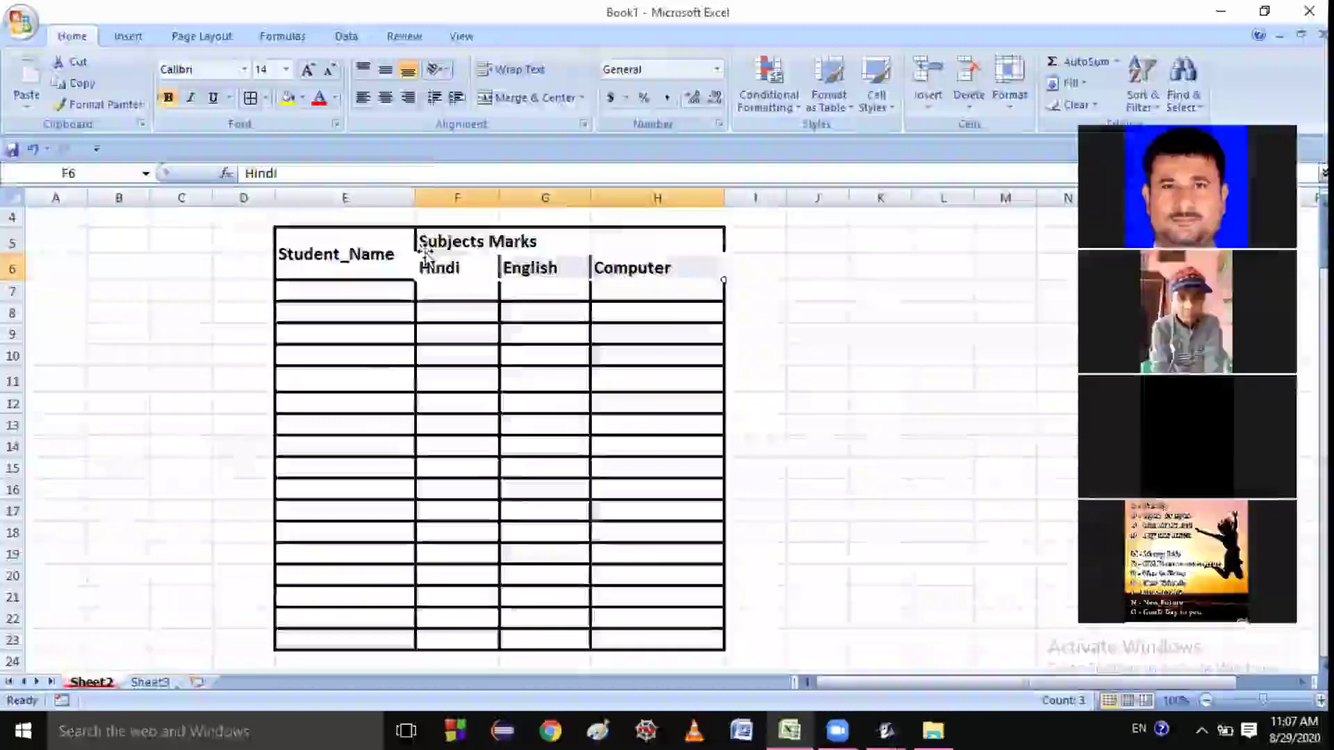
click(387, 71)
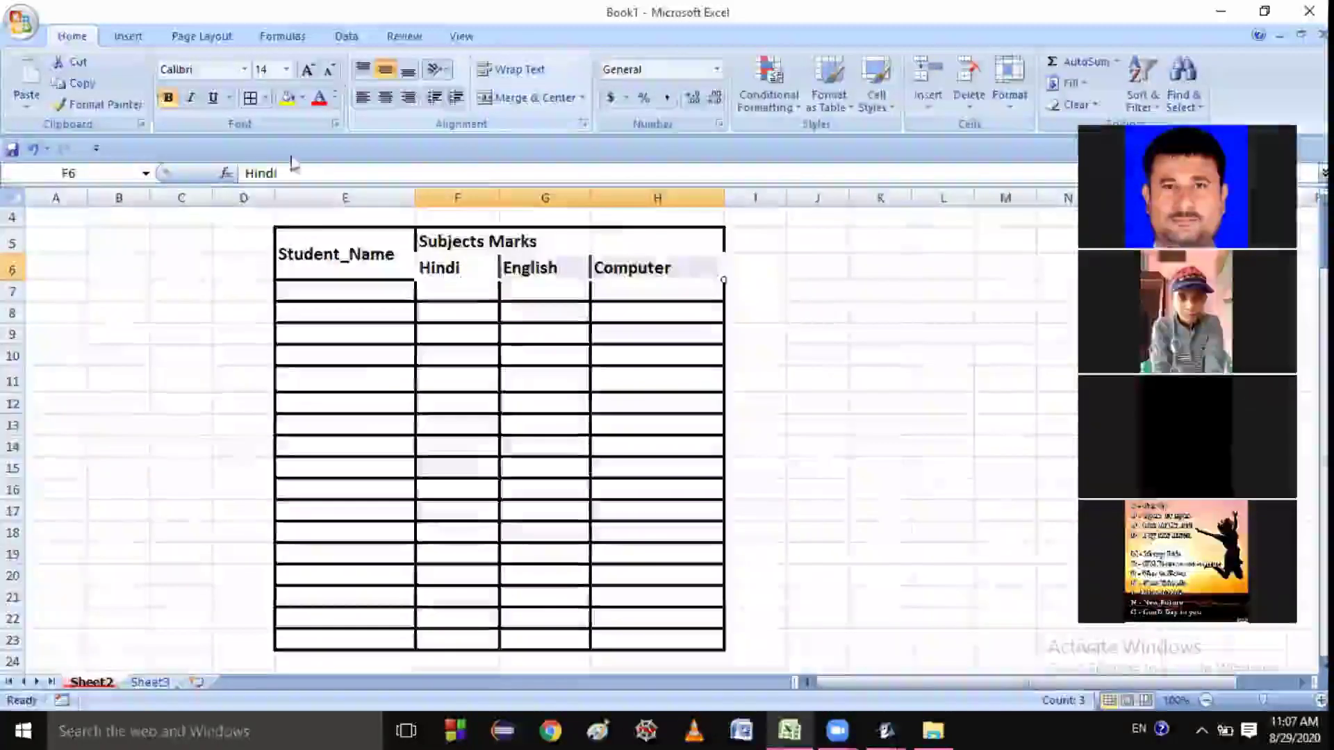
click(420, 406)
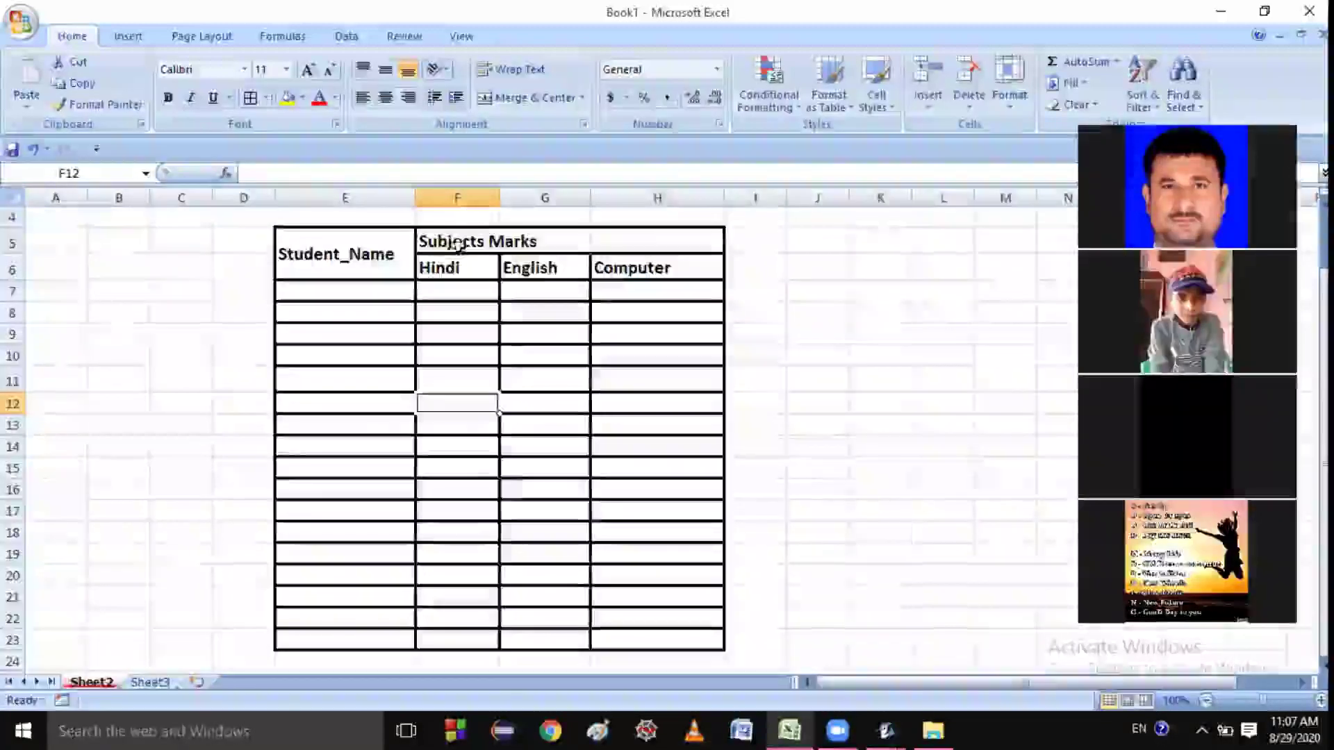
Vertically bottom-align all cells of the table from E5 to H23
click(450, 269)
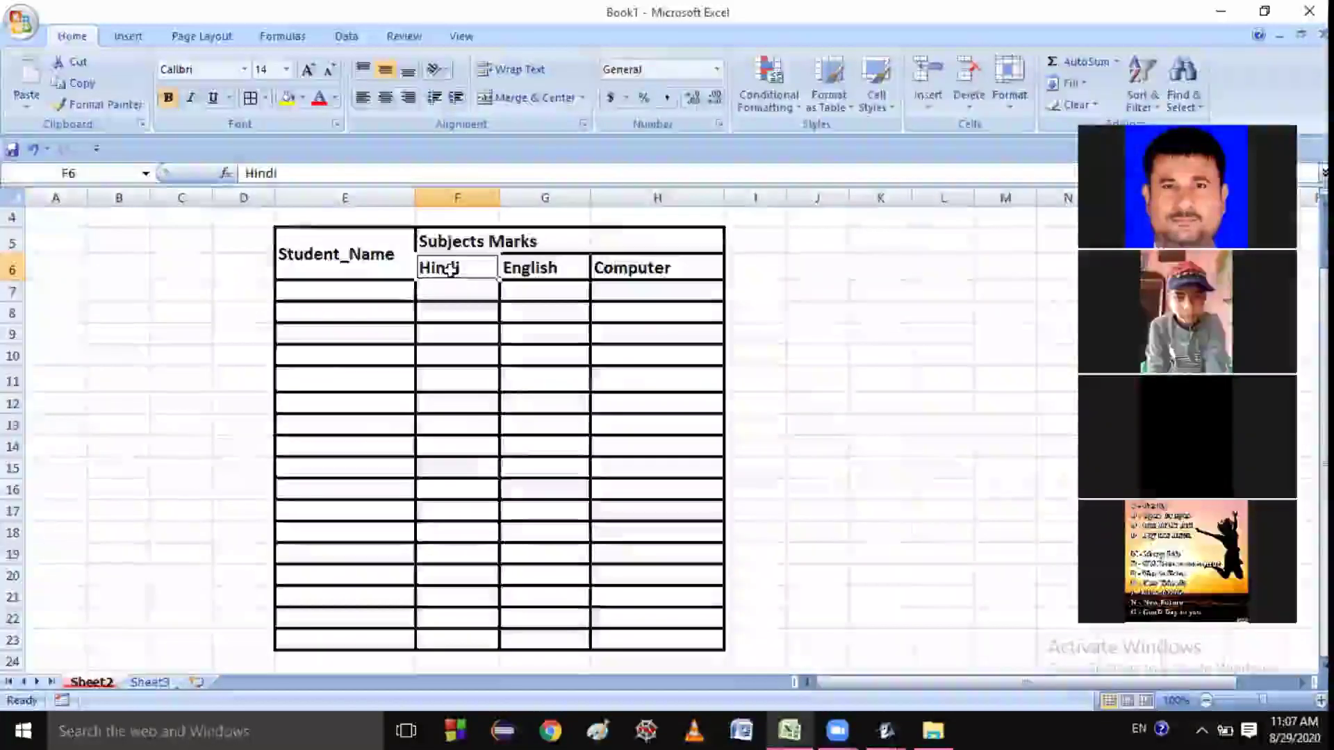
click(348, 253)
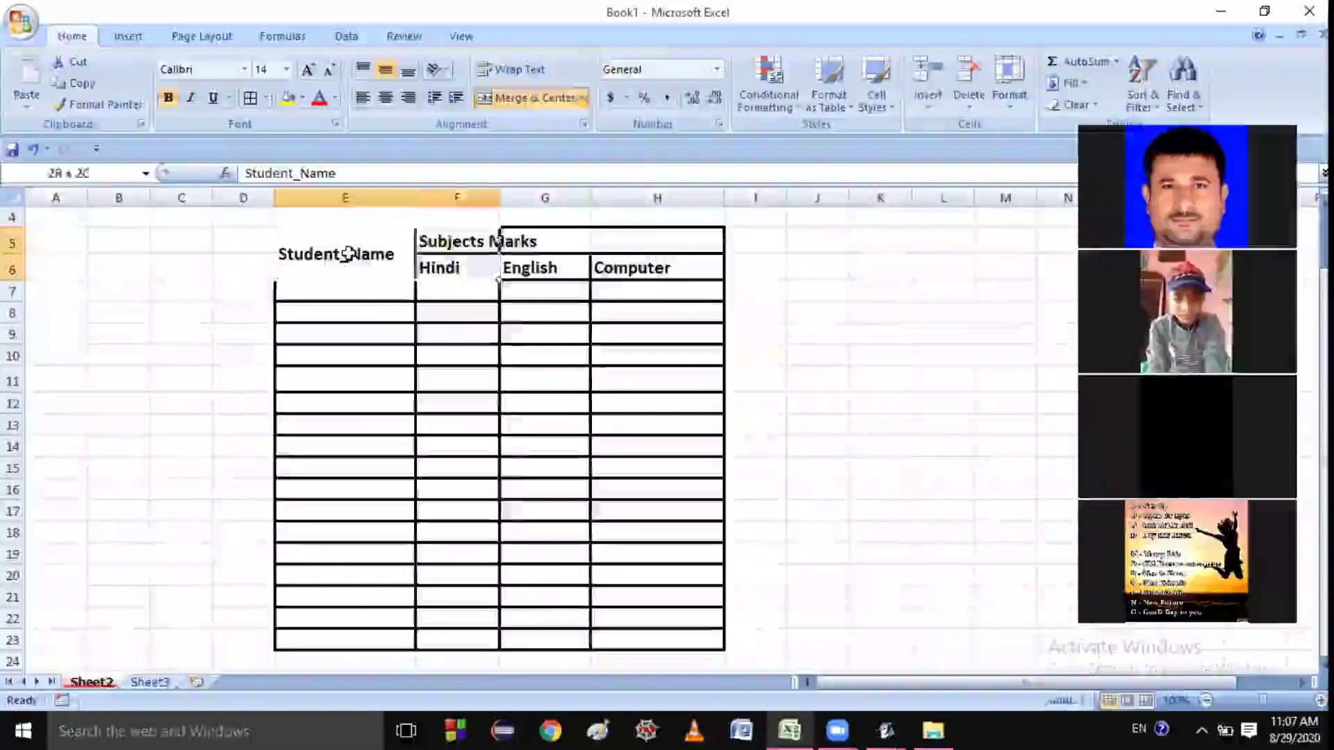
drag(498, 280, 723, 606)
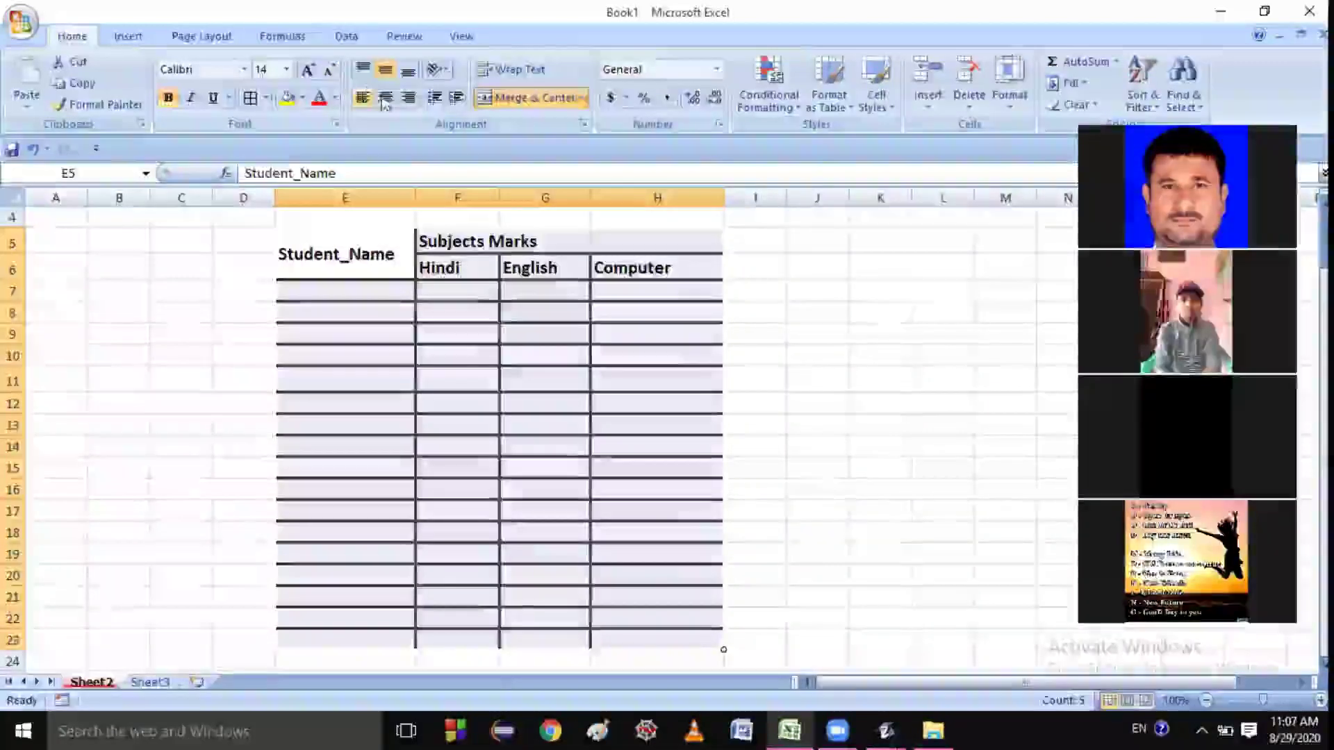
click(870, 375)
click(327, 296)
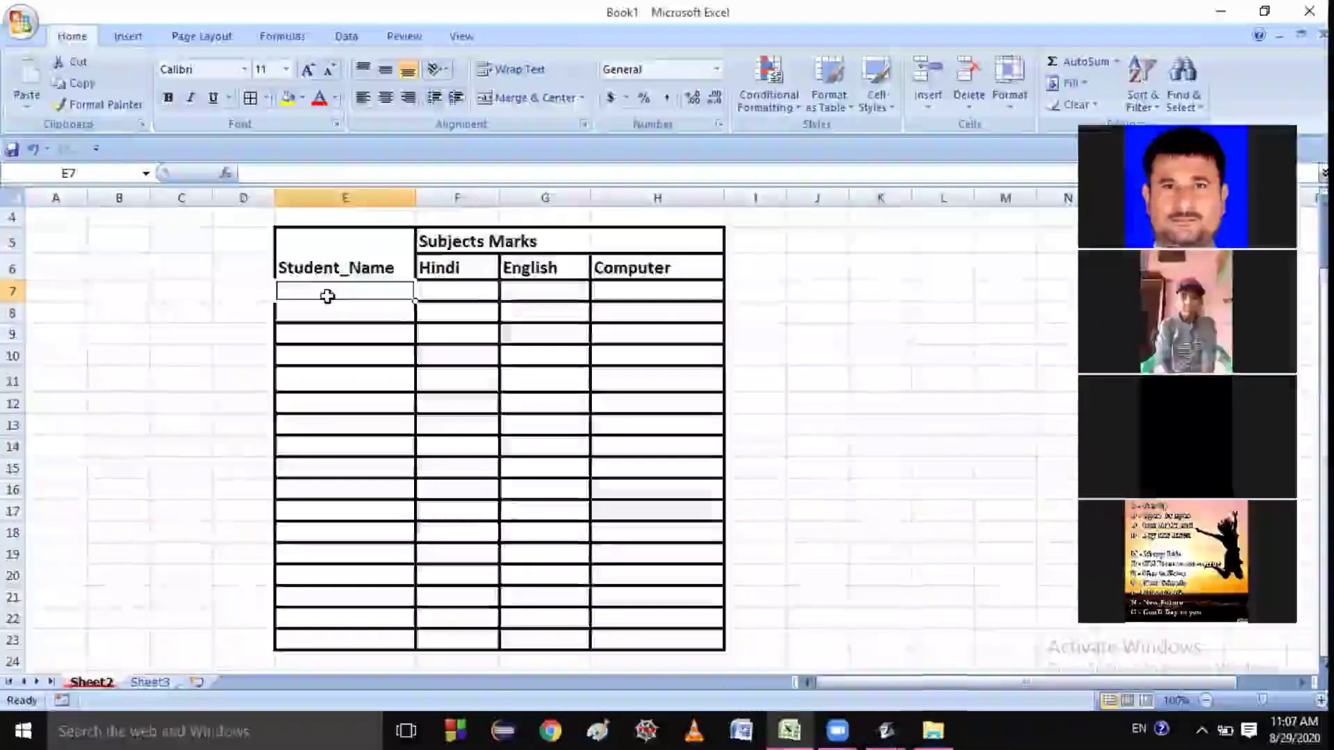
text(Ravi)
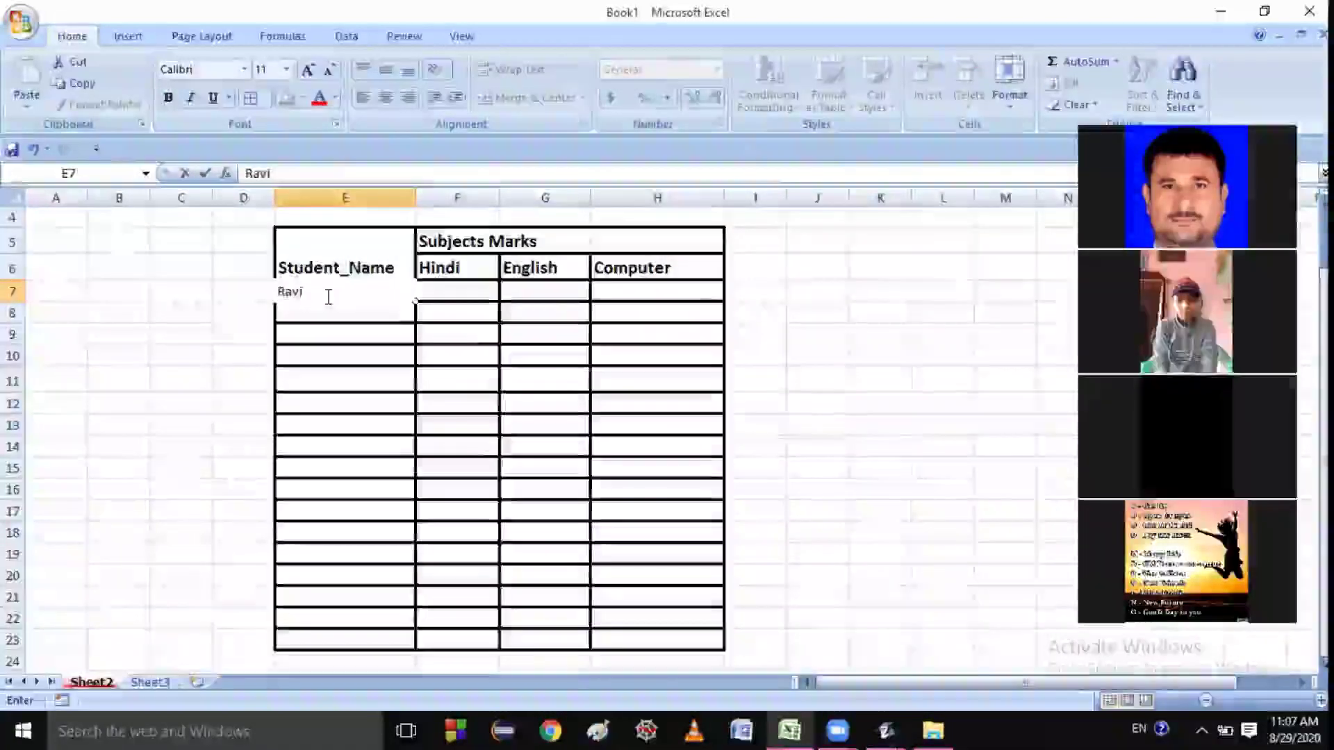
key(Left)
key(Left)
key(Left)
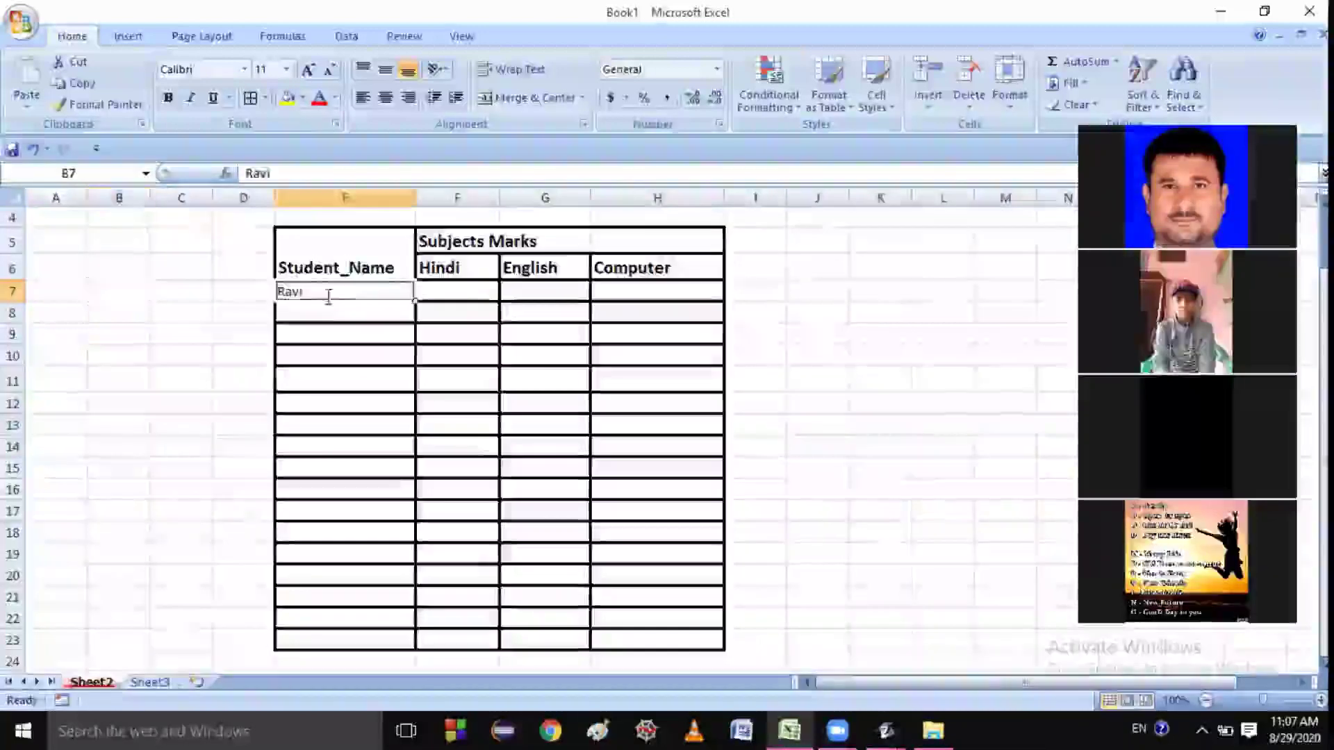
double_click(329, 297)
key(BackSpace)
key(BackSpace)
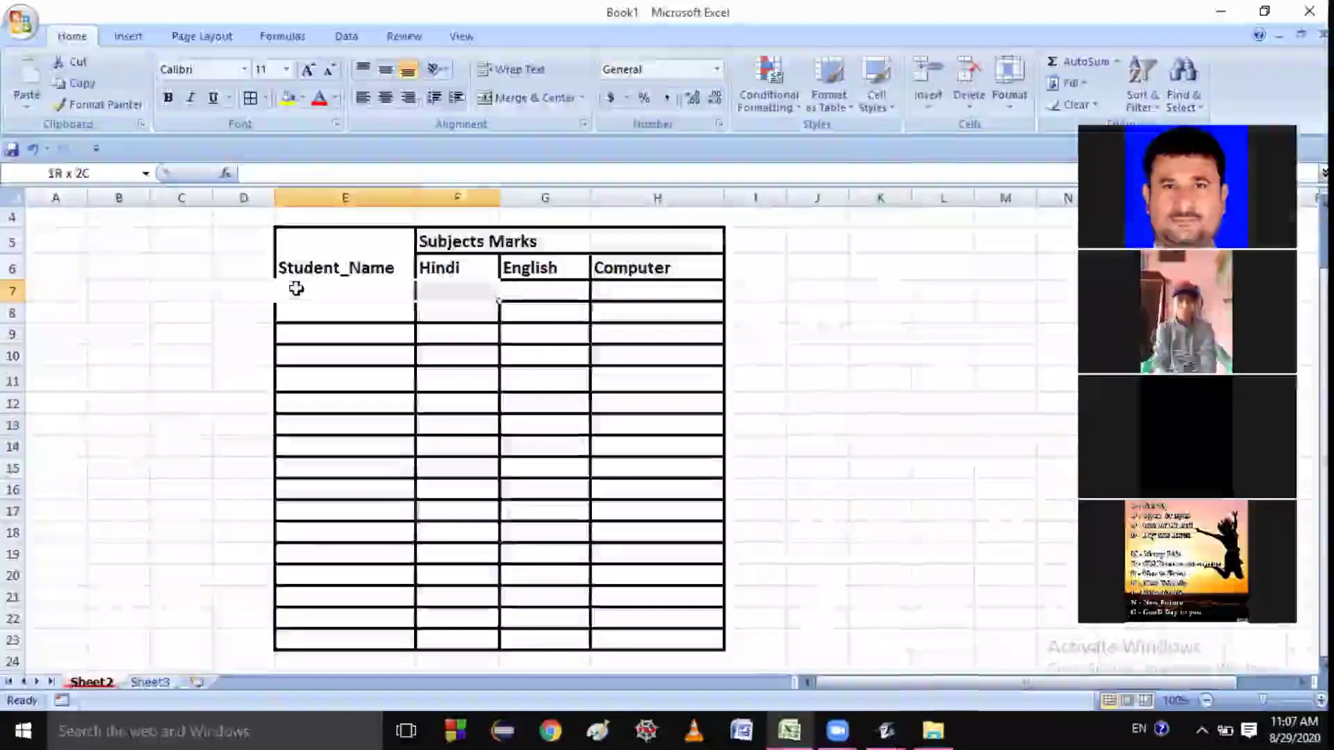
Increase the font size of the data cells E7:H12 by two steps
drag(296, 288, 296, 289)
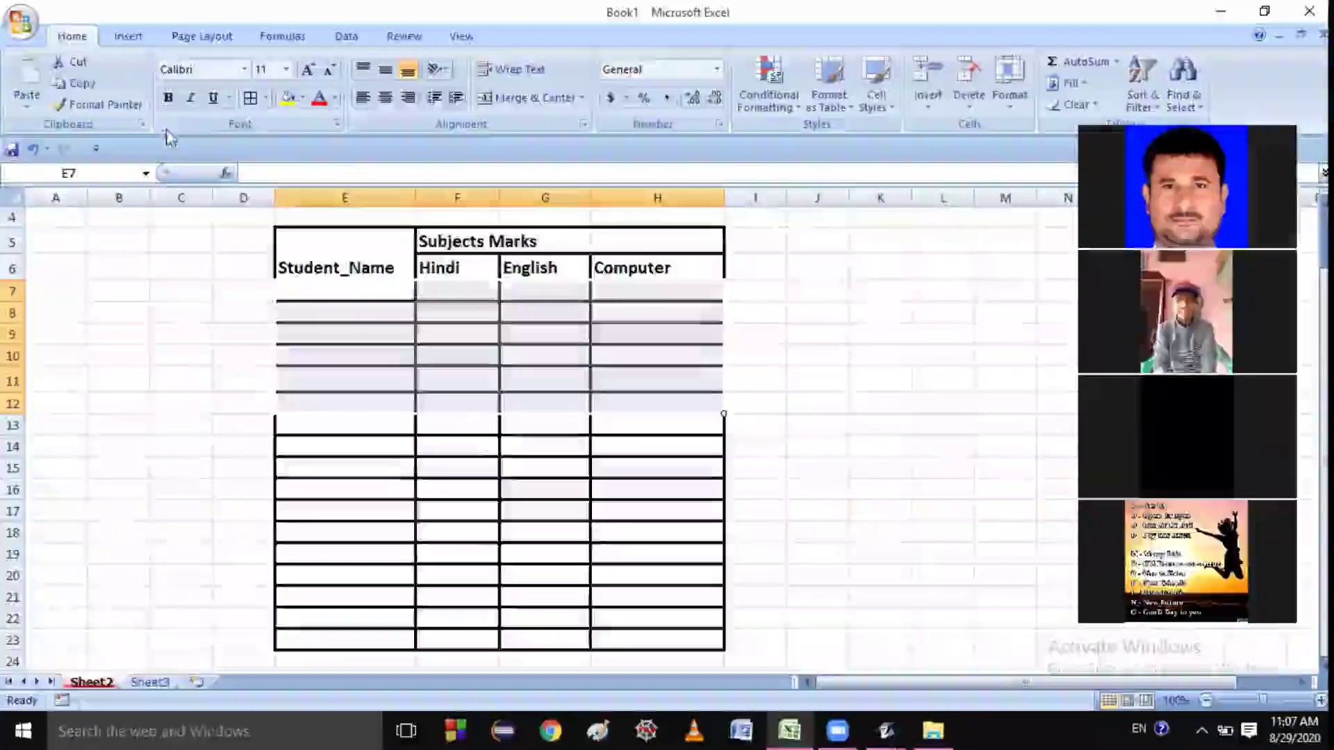
click(306, 72)
click(305, 73)
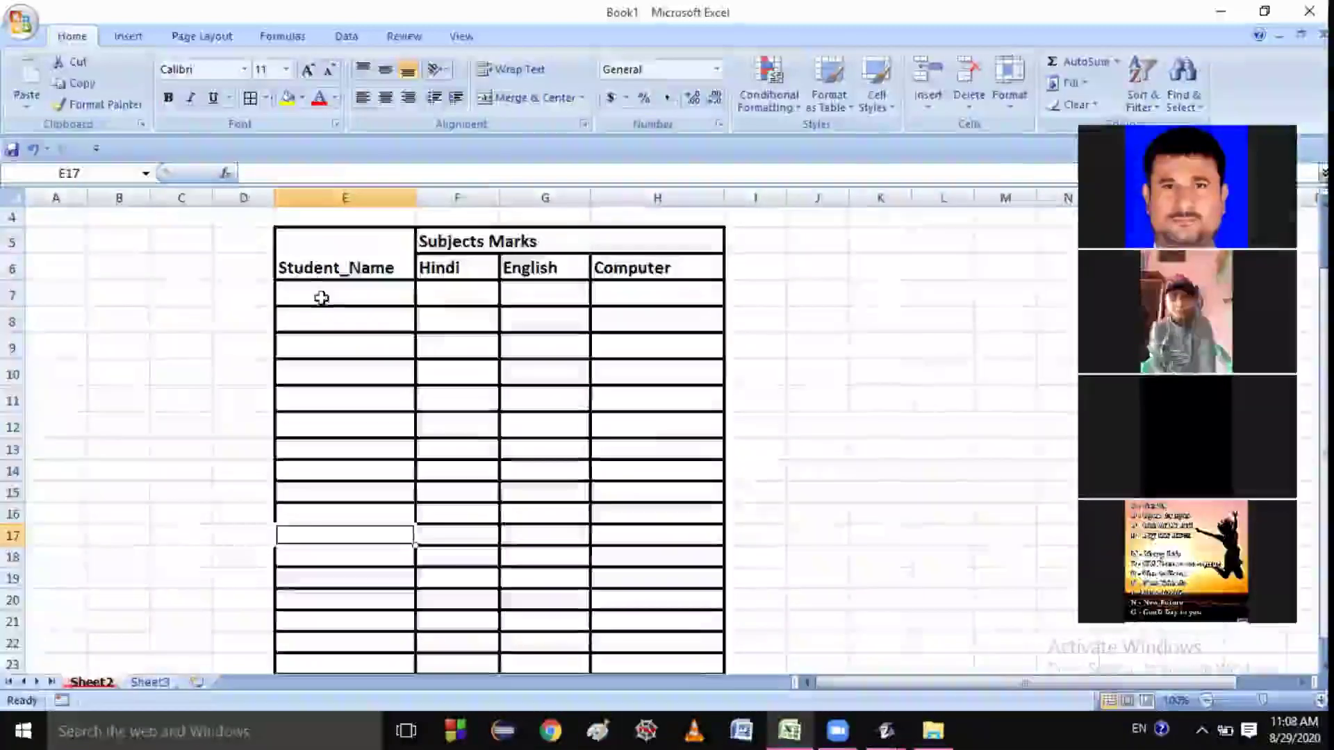
Enter three students' first names in E7:E9 under the Student_Name heading
text(Ravi)
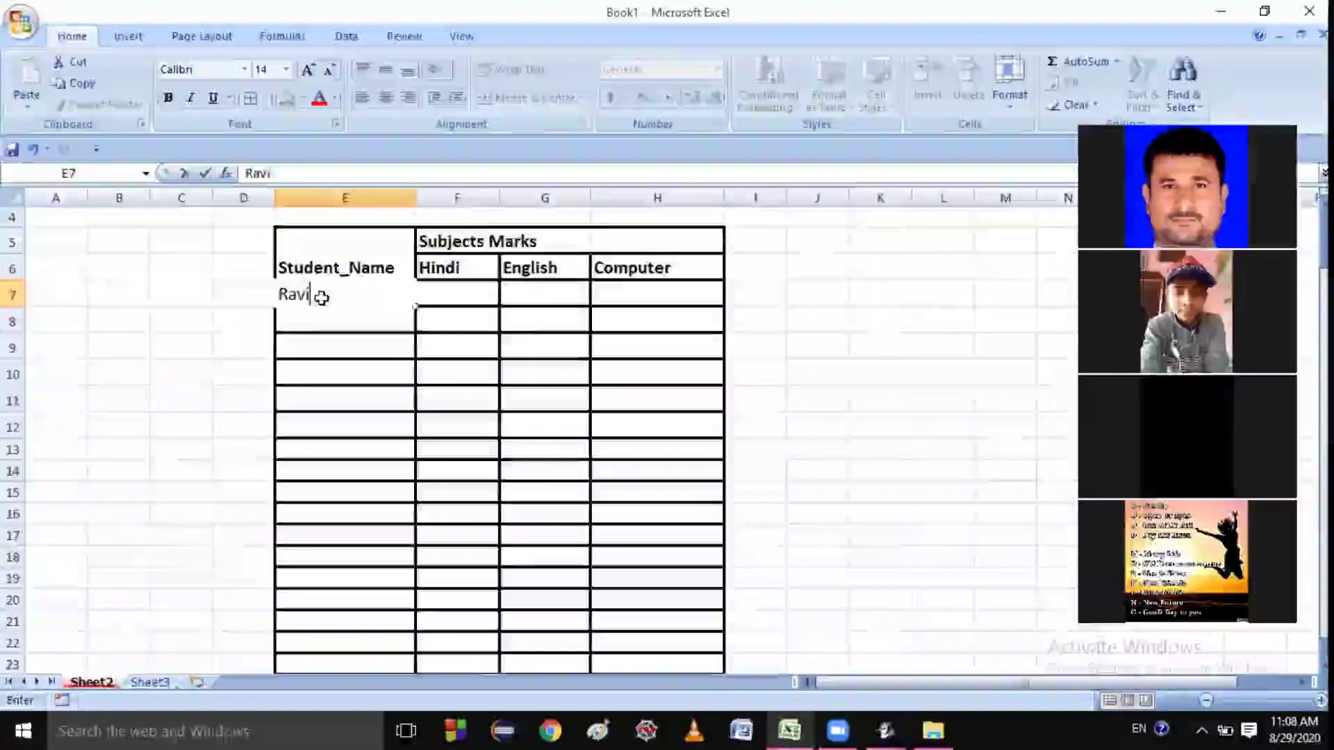
key(Return)
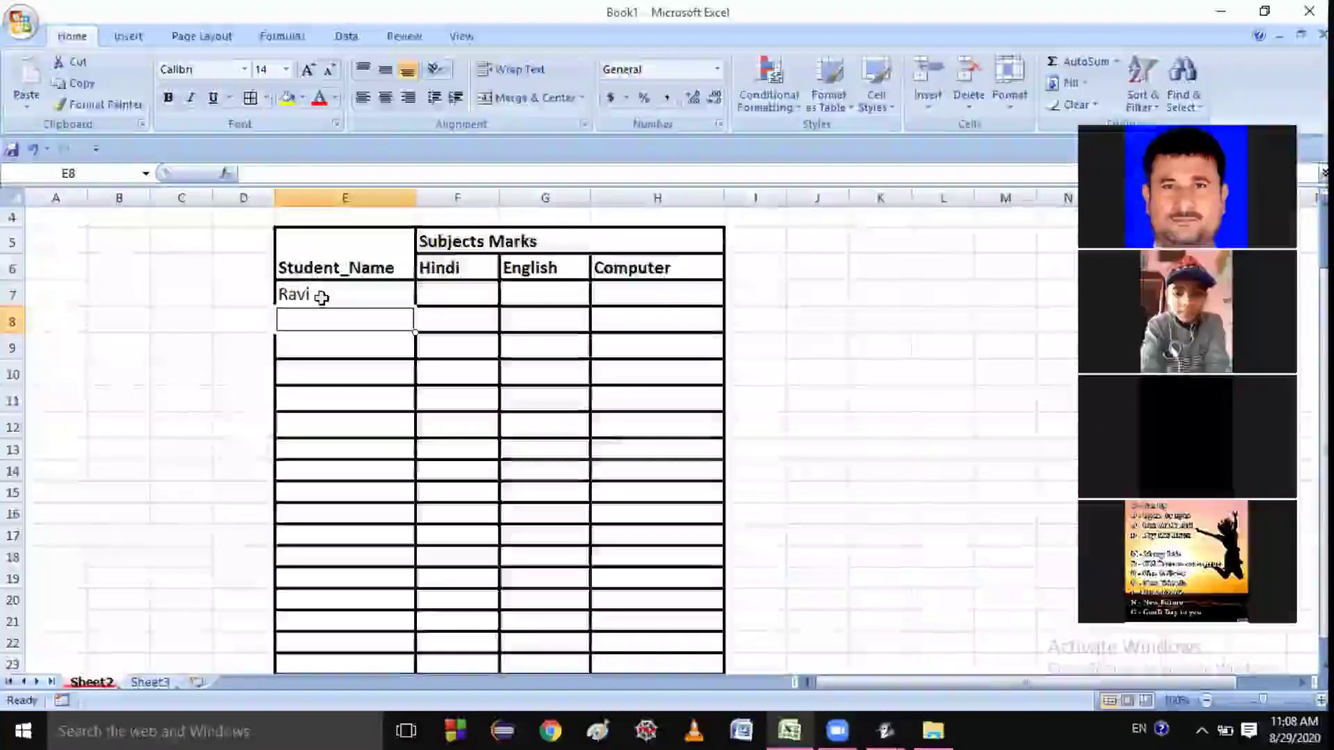
text(Mohan)
key(Return)
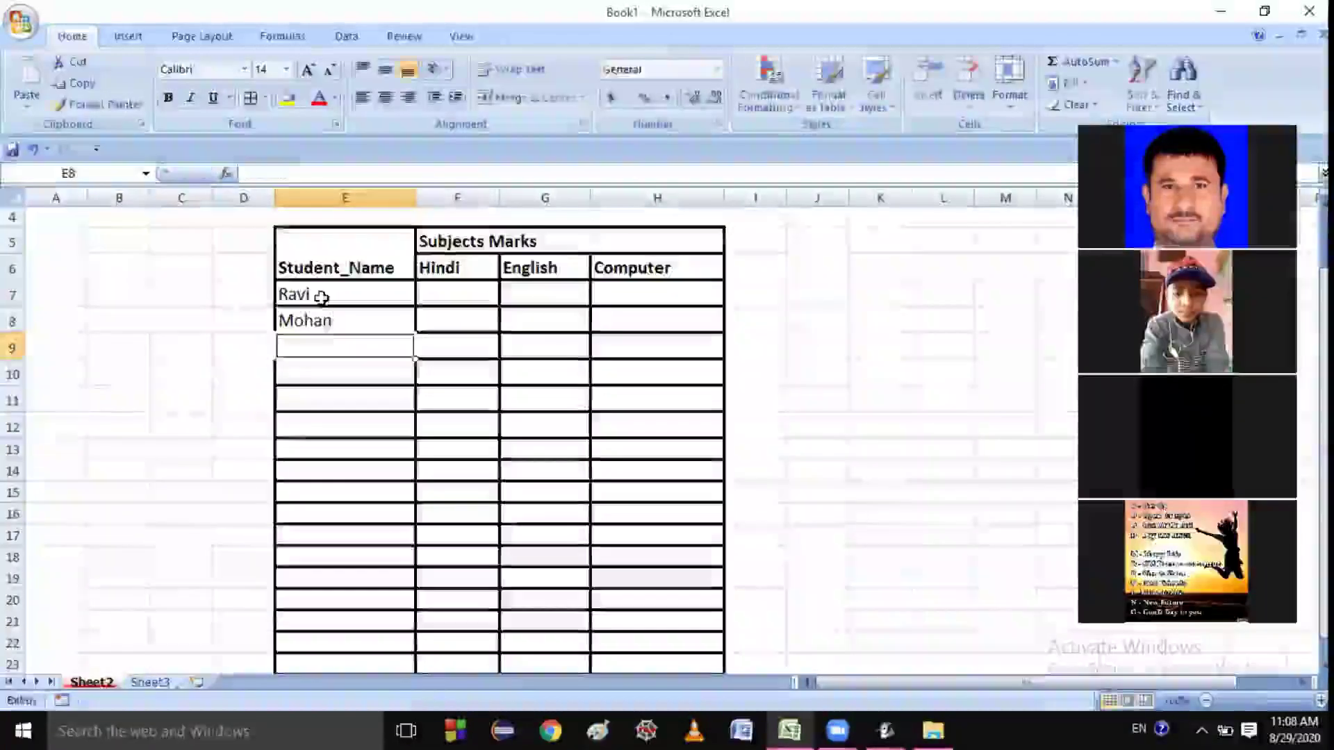
text(Sh)
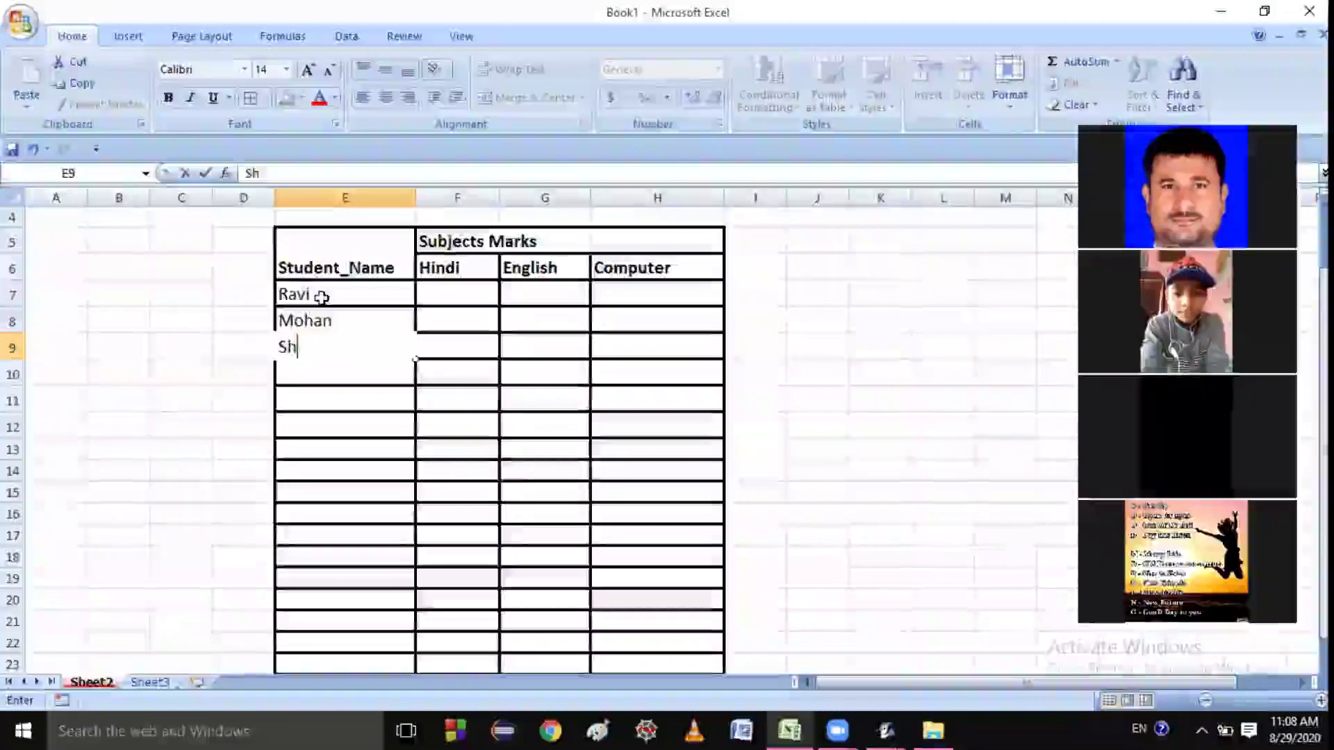
text(yam)
Enter the first student's marks in F7:H7: Hindi 12, English 23 and Computer 23
click(445, 289)
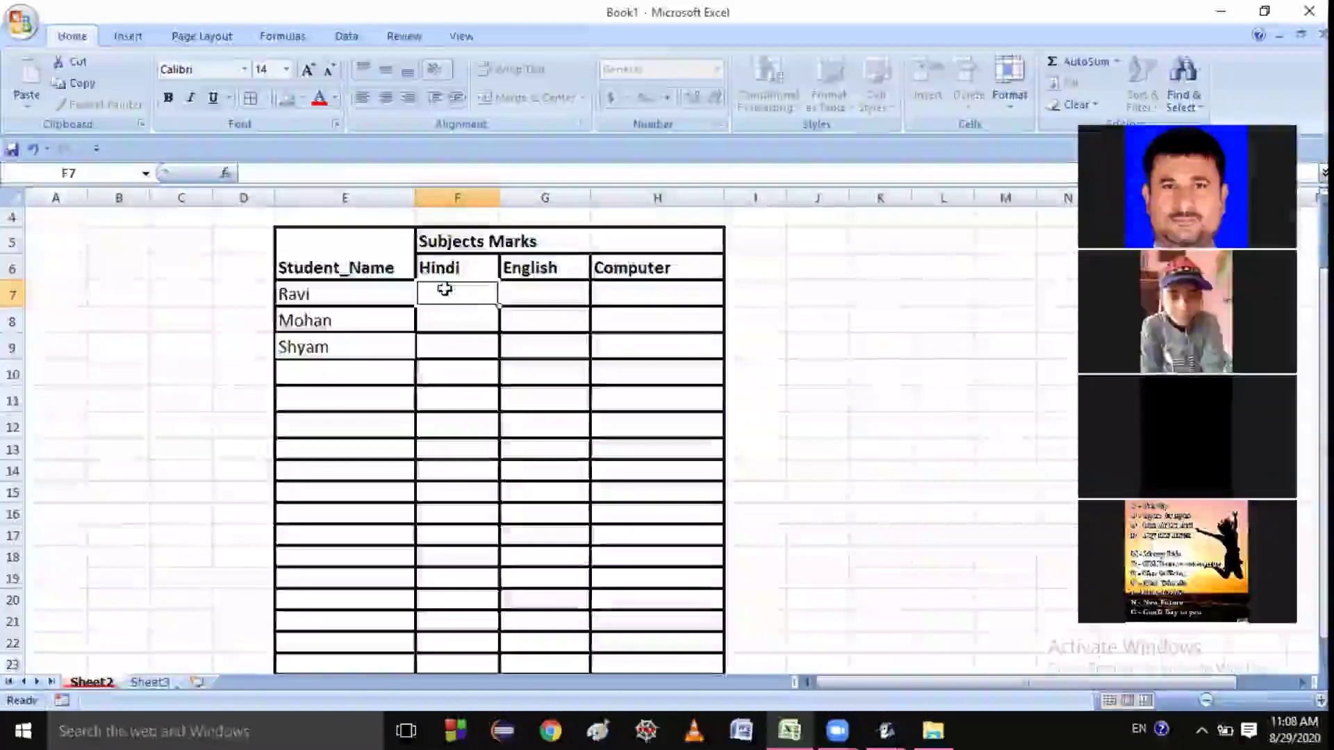
text(12)
key(Tab)
text(2)
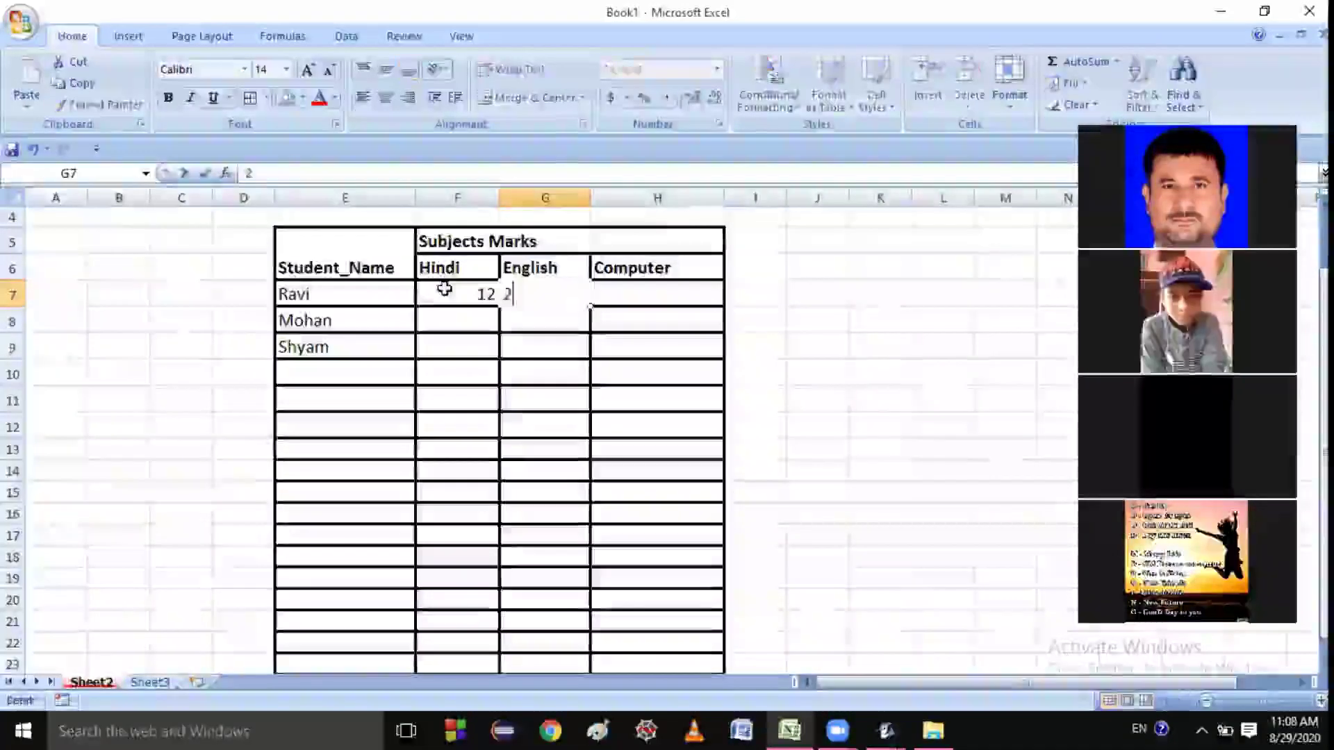
text(3)
key(Tab)
text(23)
key(Return)
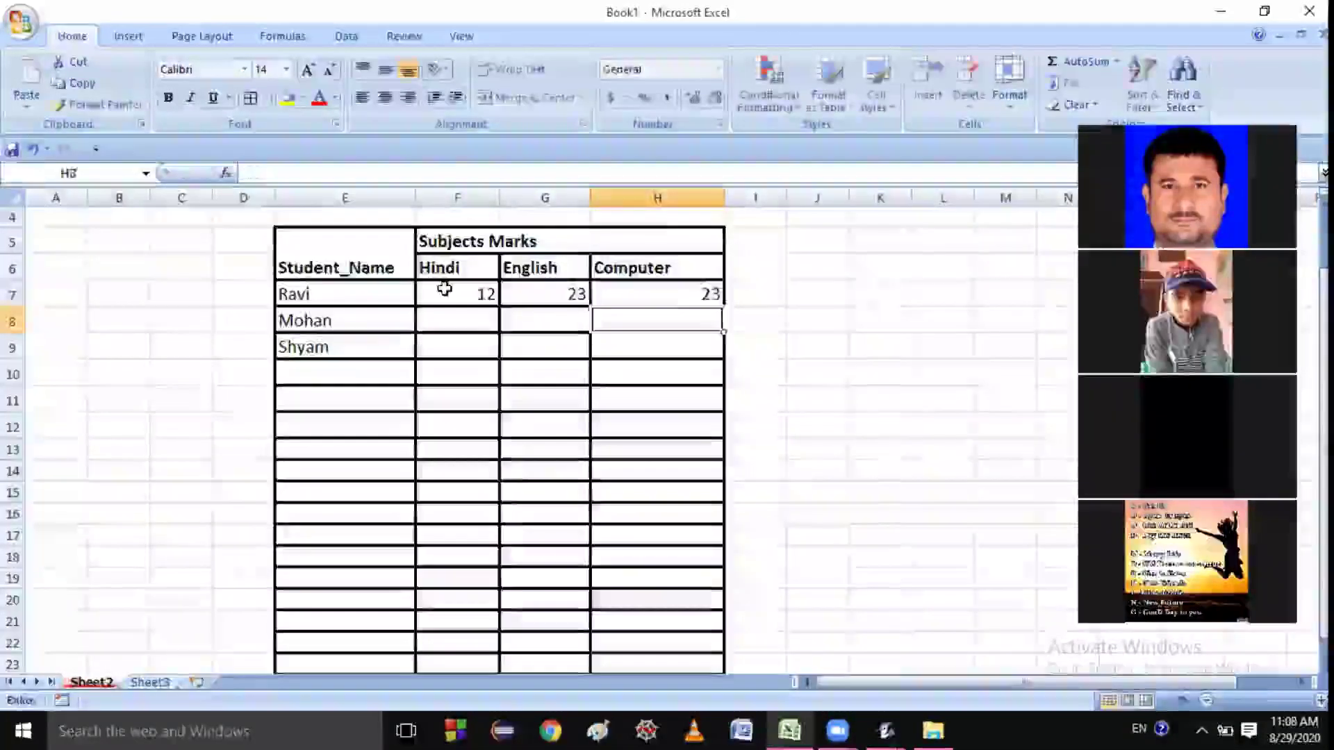
Enter 43 as the second student's Computer mark in H8 and fill the third student's F9:H9 with Hindi 56, English 34 and Computer 67
text(43)
key(Return)
key(Left)
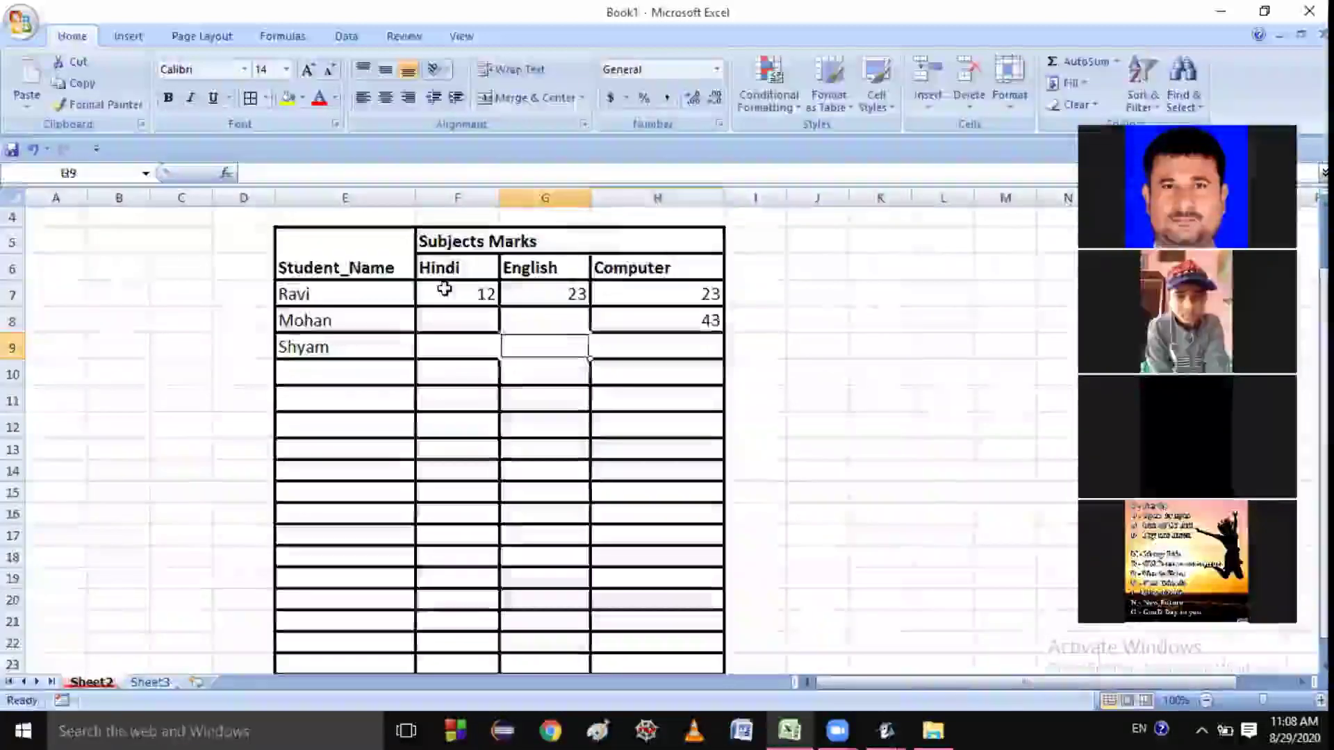
text(34)
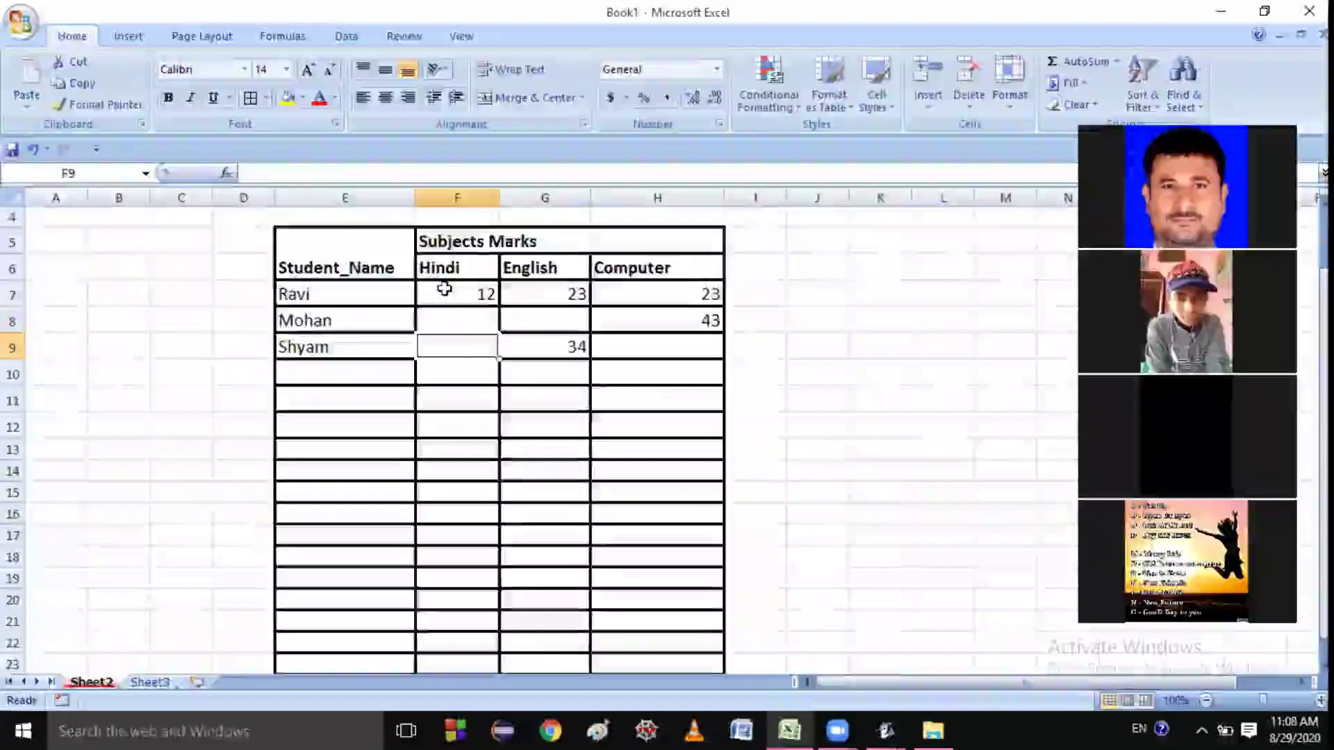
text(56)
key(Tab)
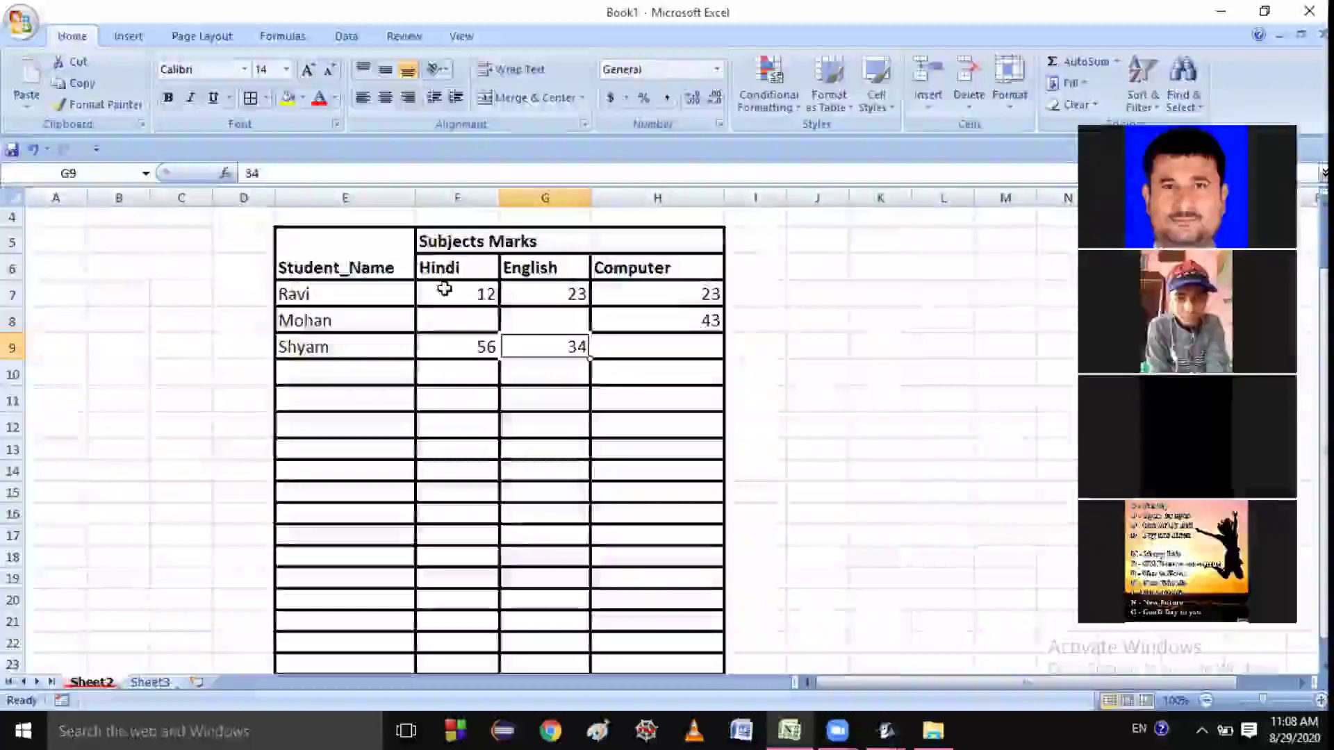
key(Tab)
text(67)
key(Tab)
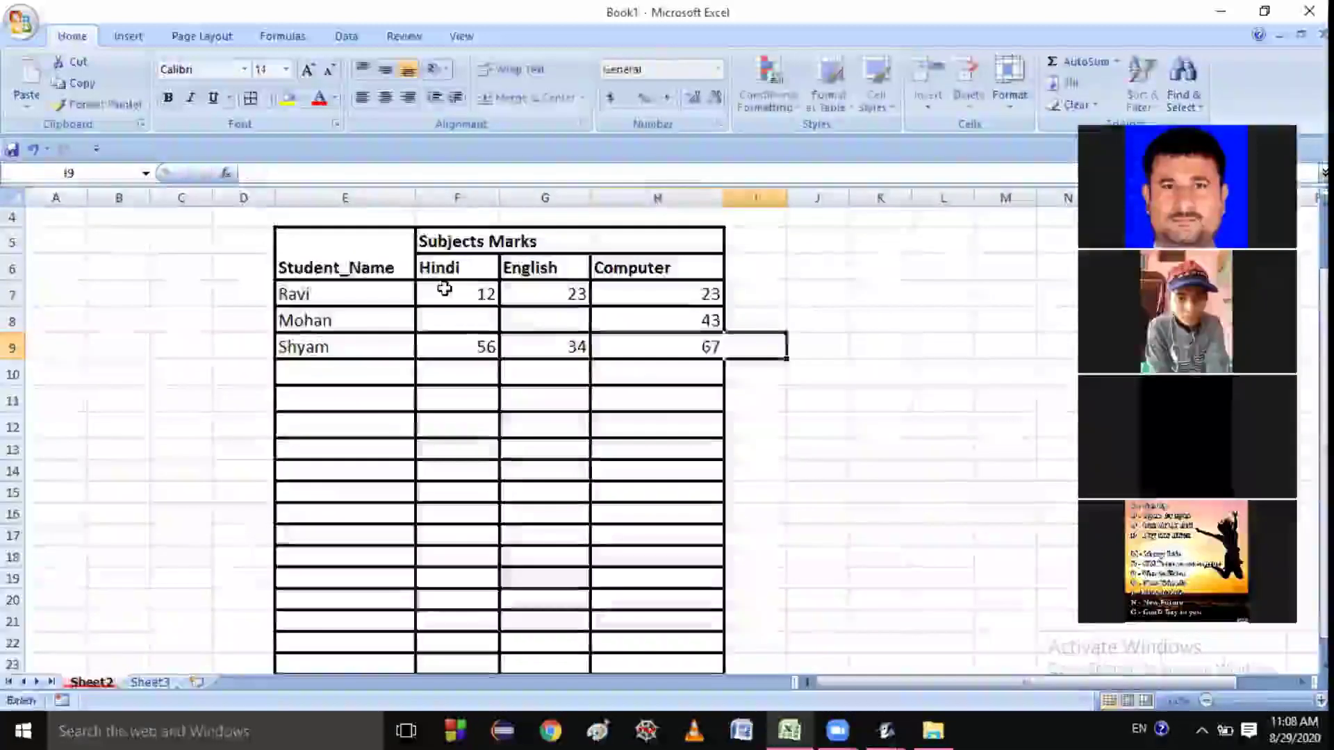
key(Down)
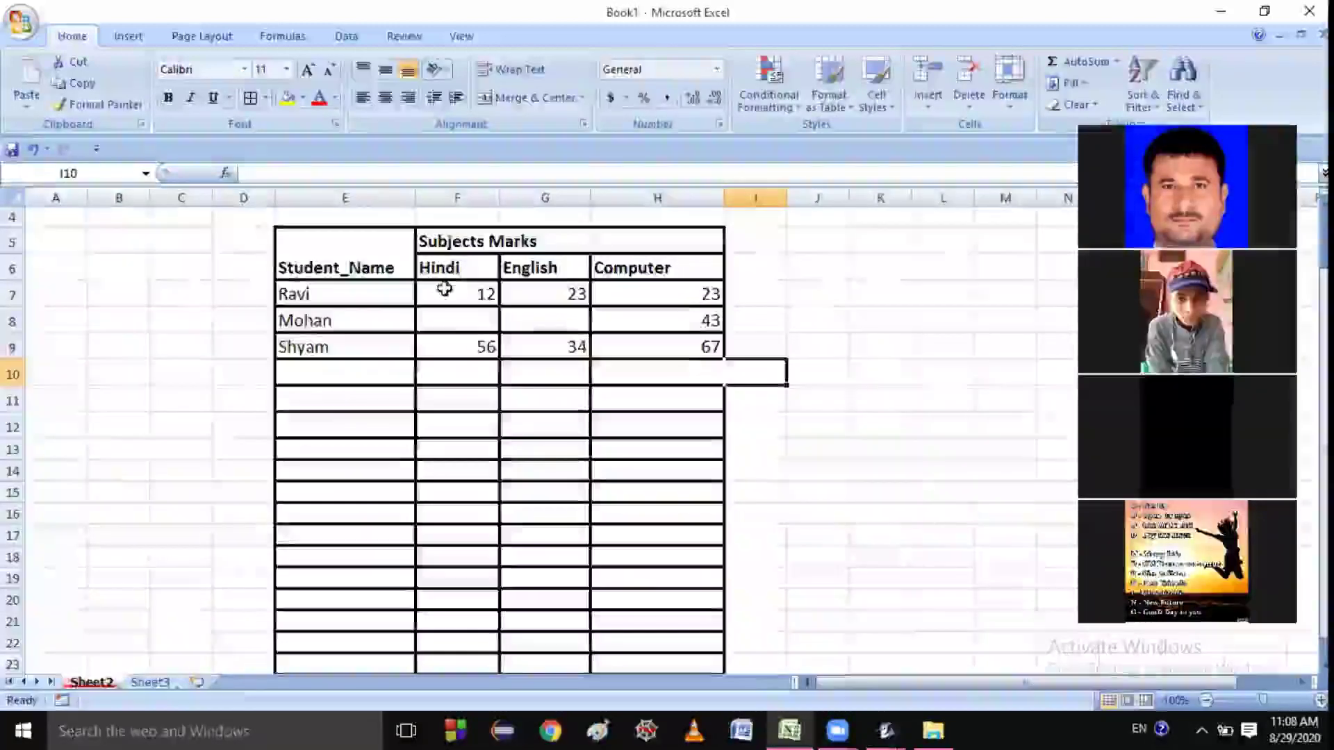
Enter the second student's remaining marks in F8:G8: Hindi 45 and English 76
click(460, 321)
text(45)
key(Tab)
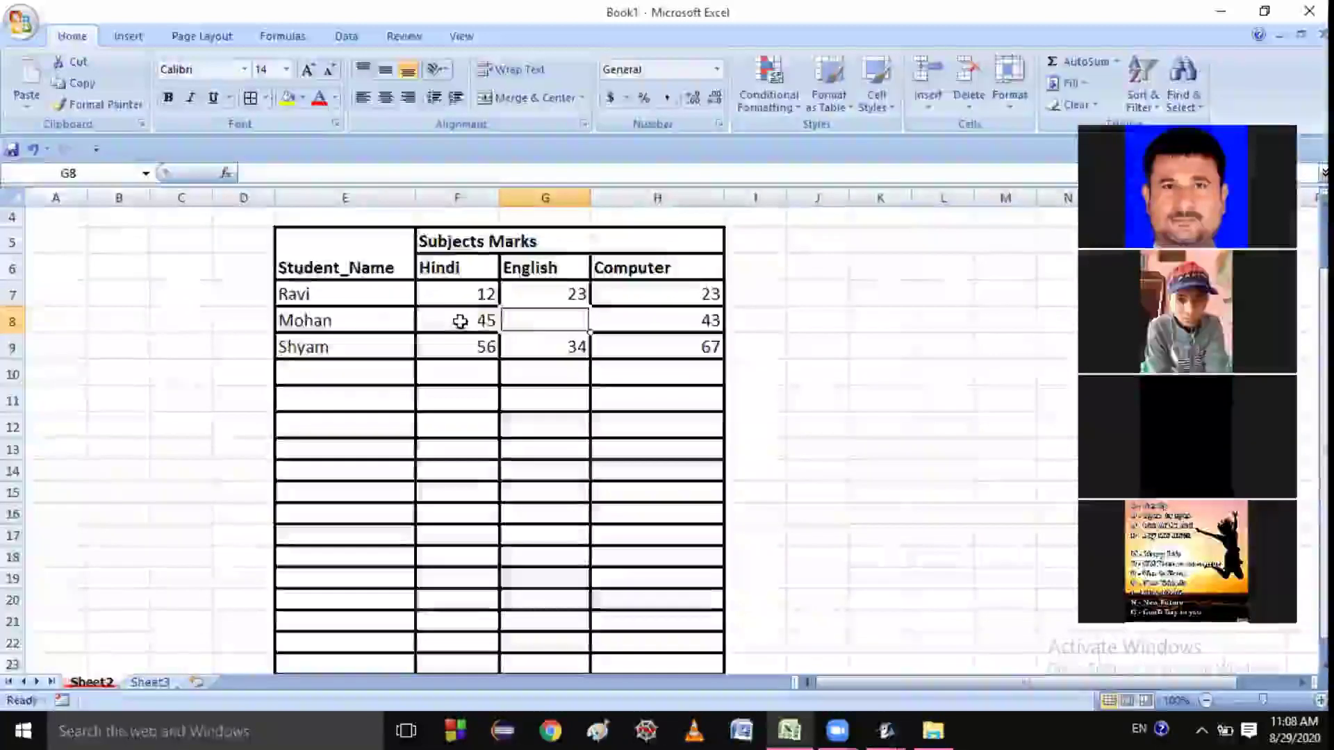
text(76)
click(541, 626)
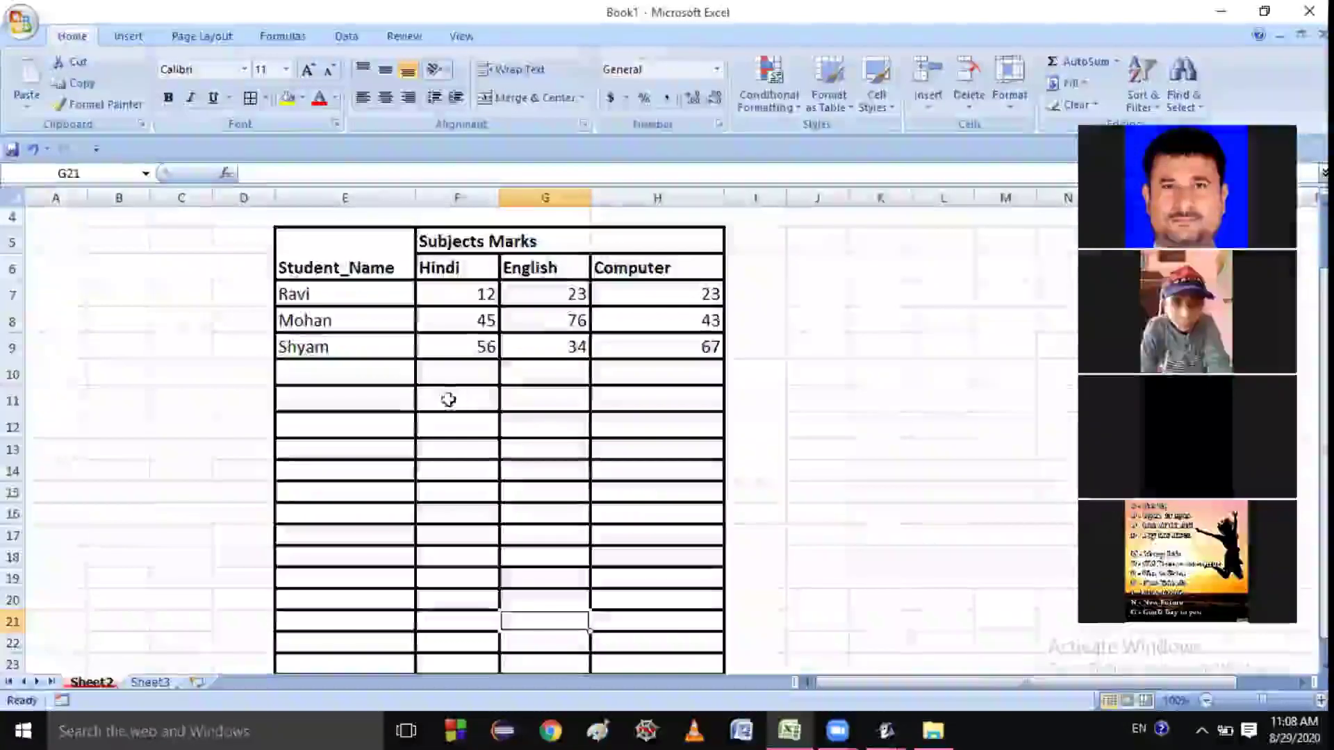
Total the Hindi marks in F10 with the formula =SUM(F7:F9)
click(426, 368)
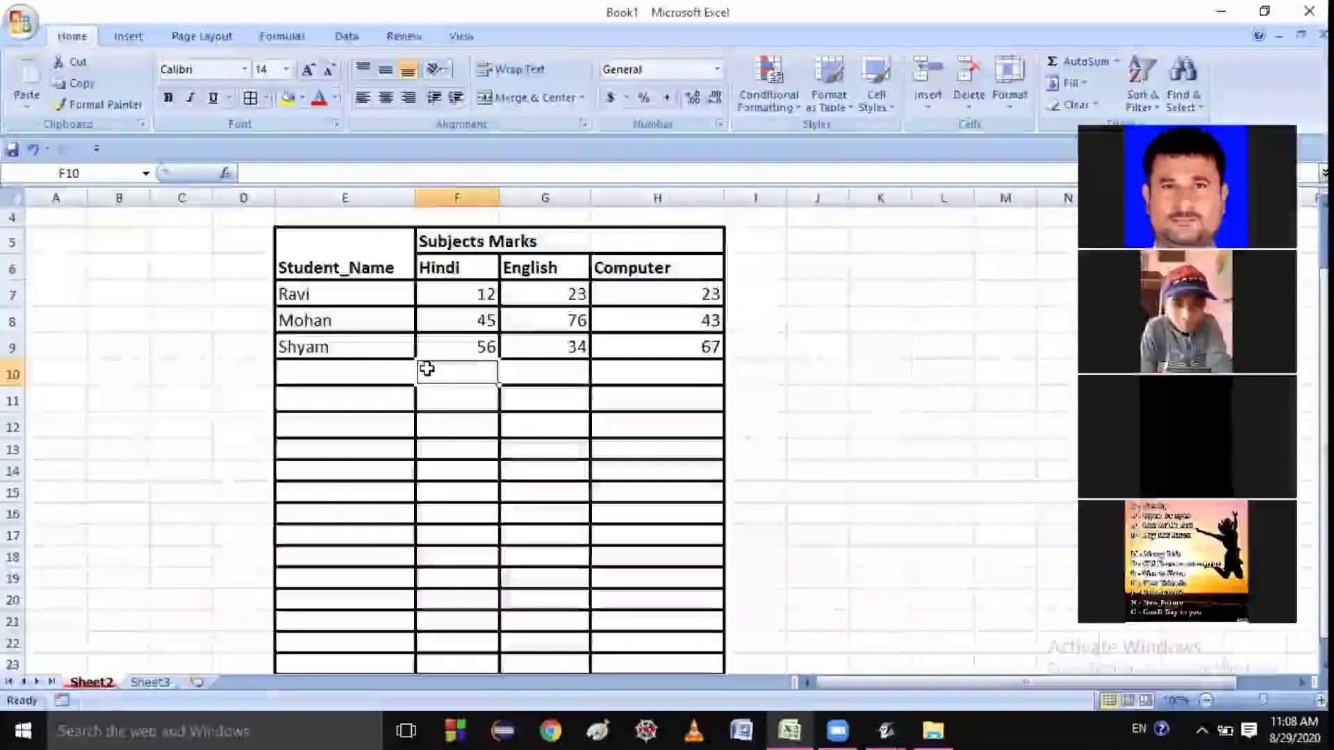
text(=)
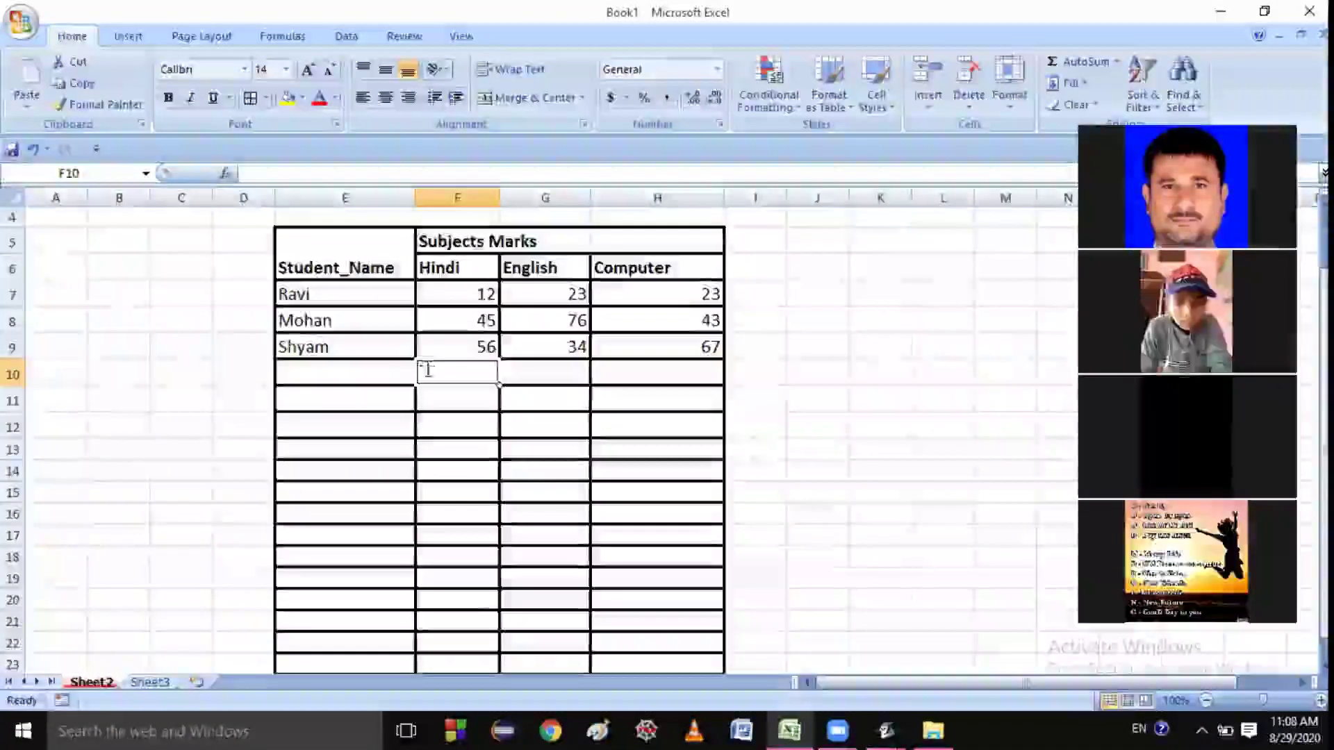
text(sum)
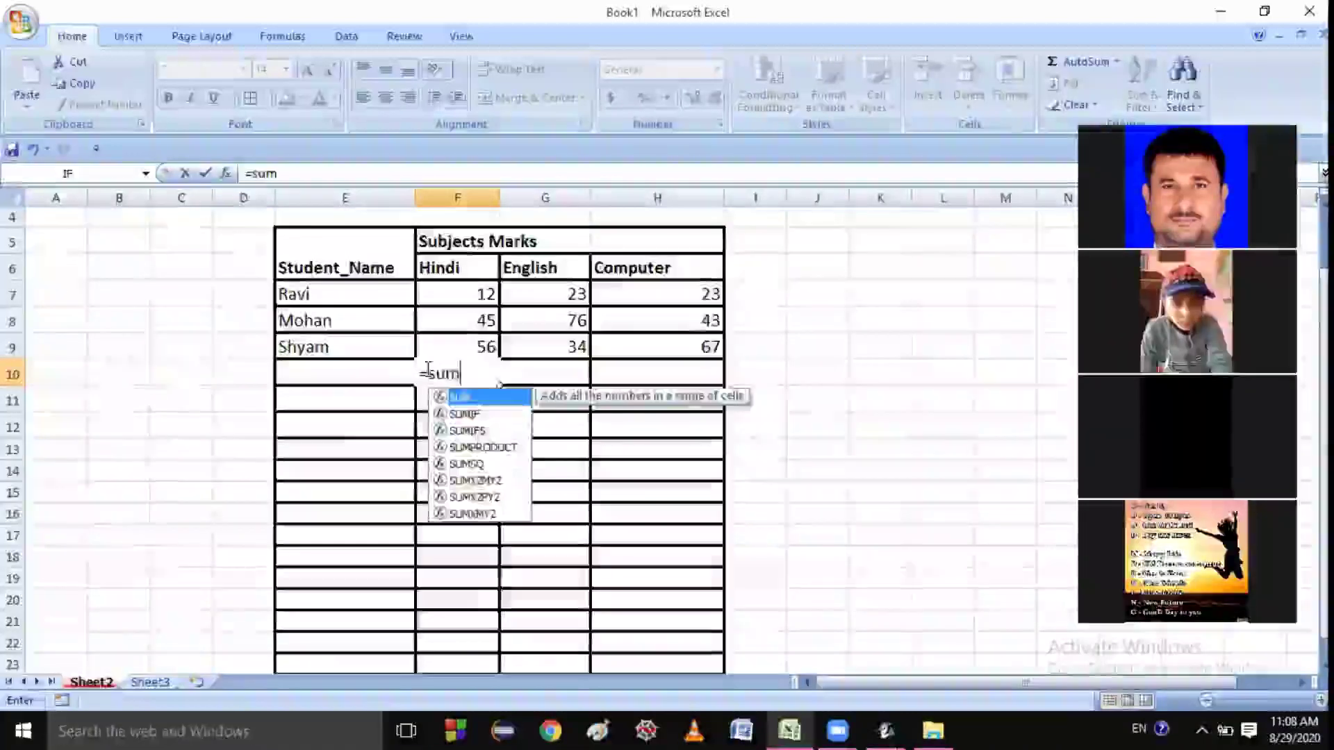
text(()
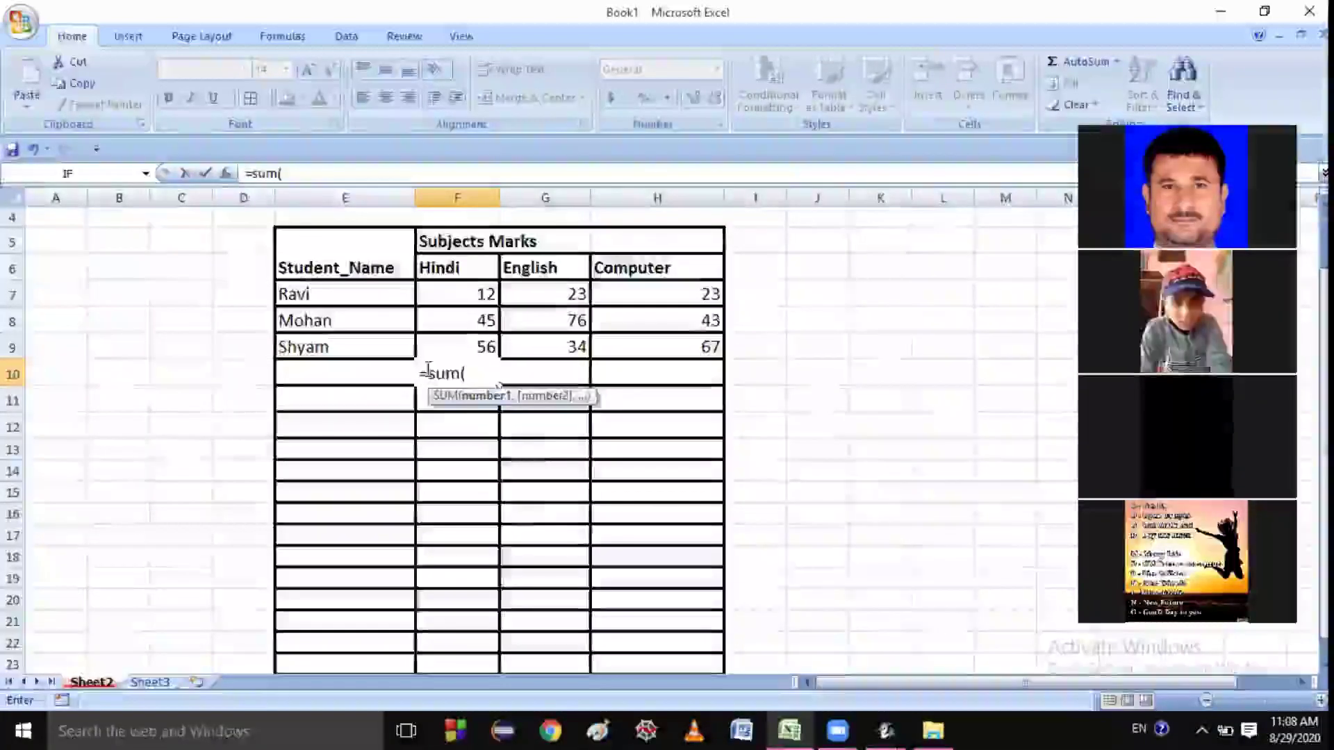
click(472, 293)
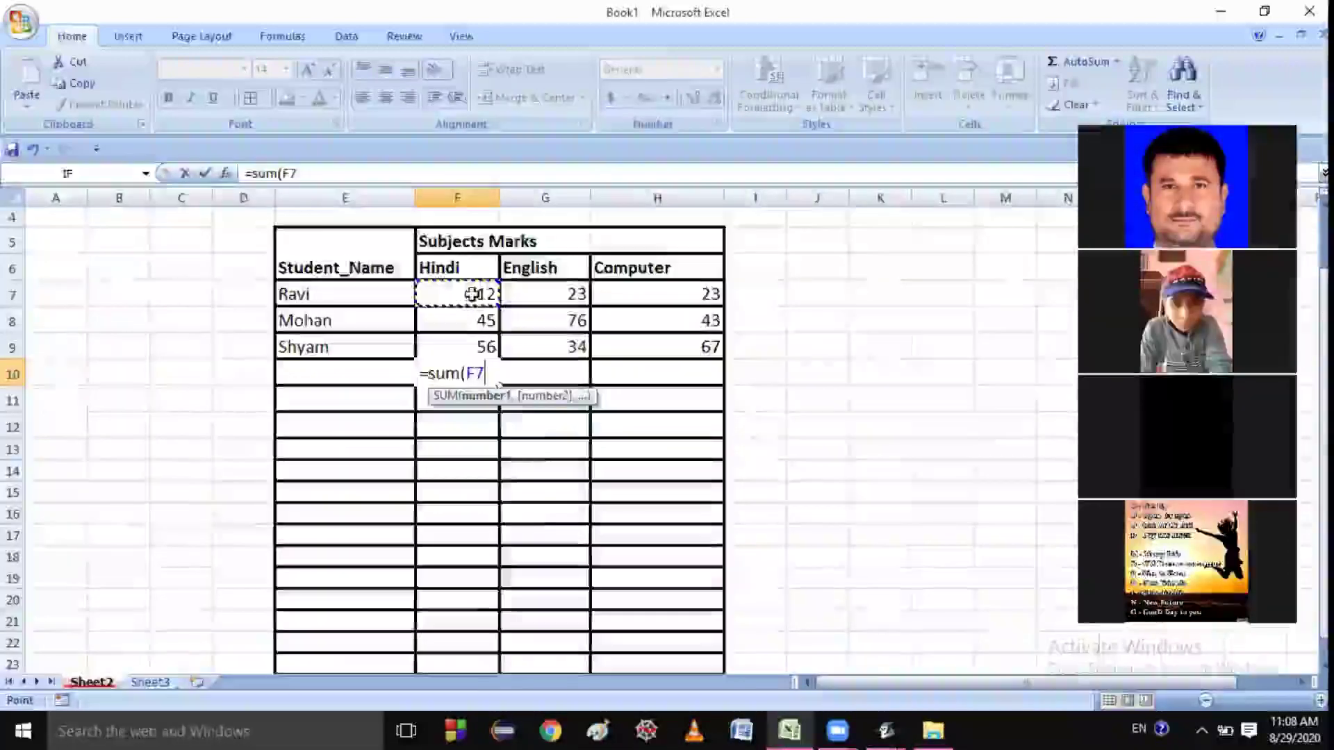
key(F8)
click(481, 348)
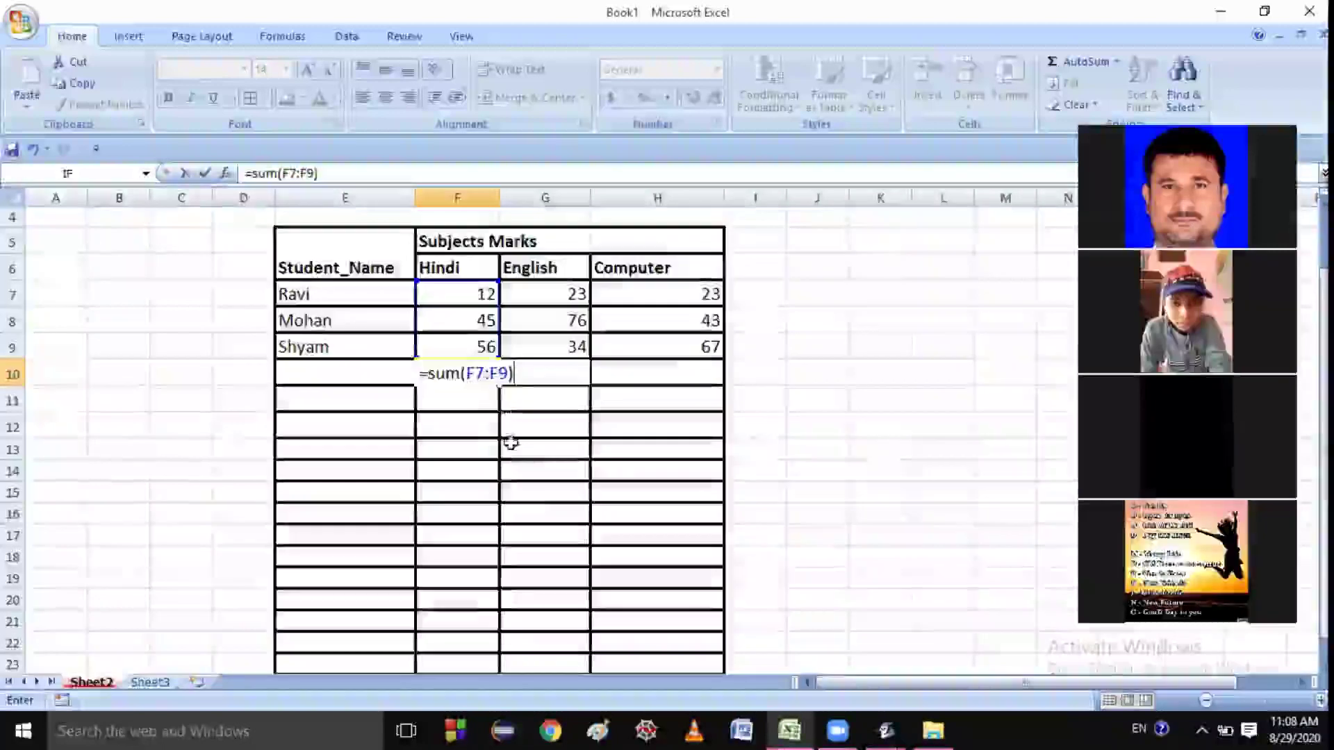
text())
key(Return)
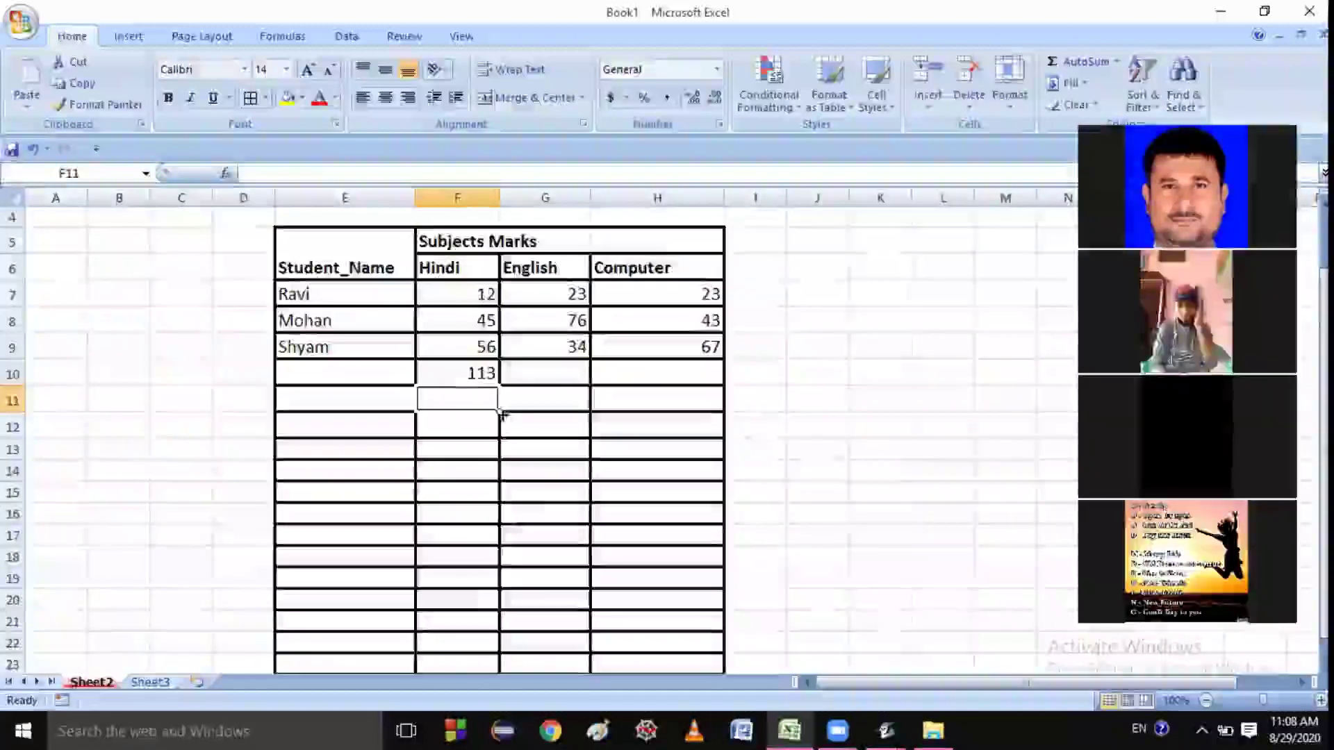
Fill the Hindi total formula from F10 across to the English and Computer columns in G10:H10
click(481, 372)
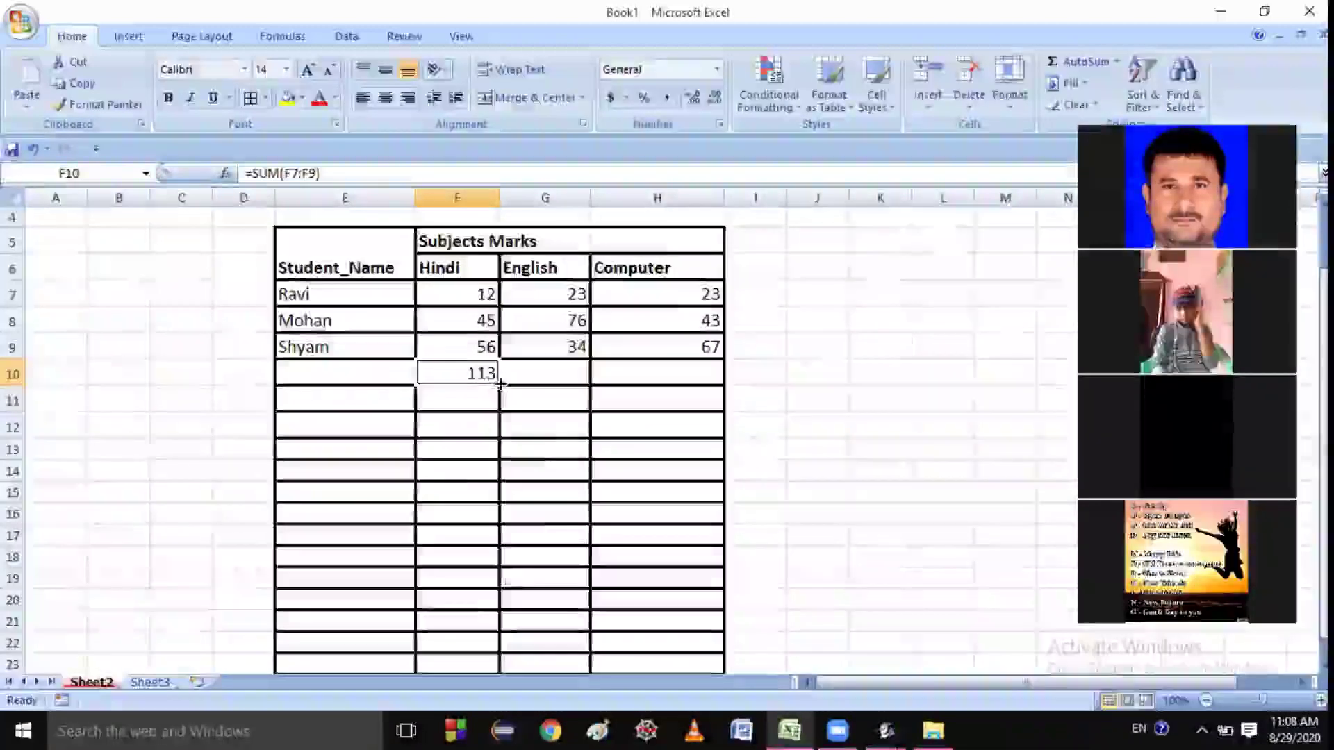
drag(494, 375, 674, 382)
click(931, 420)
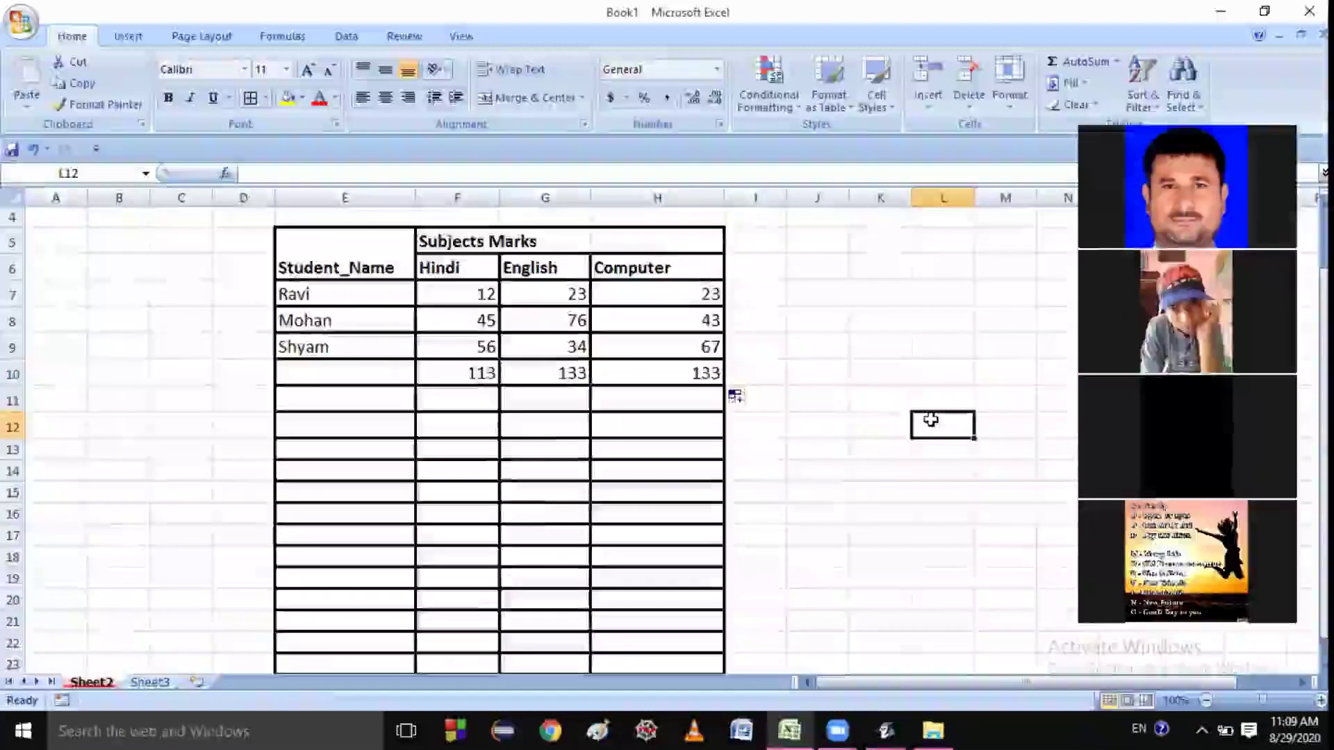
Clear the copied total formulas from H10 and G10
click(673, 374)
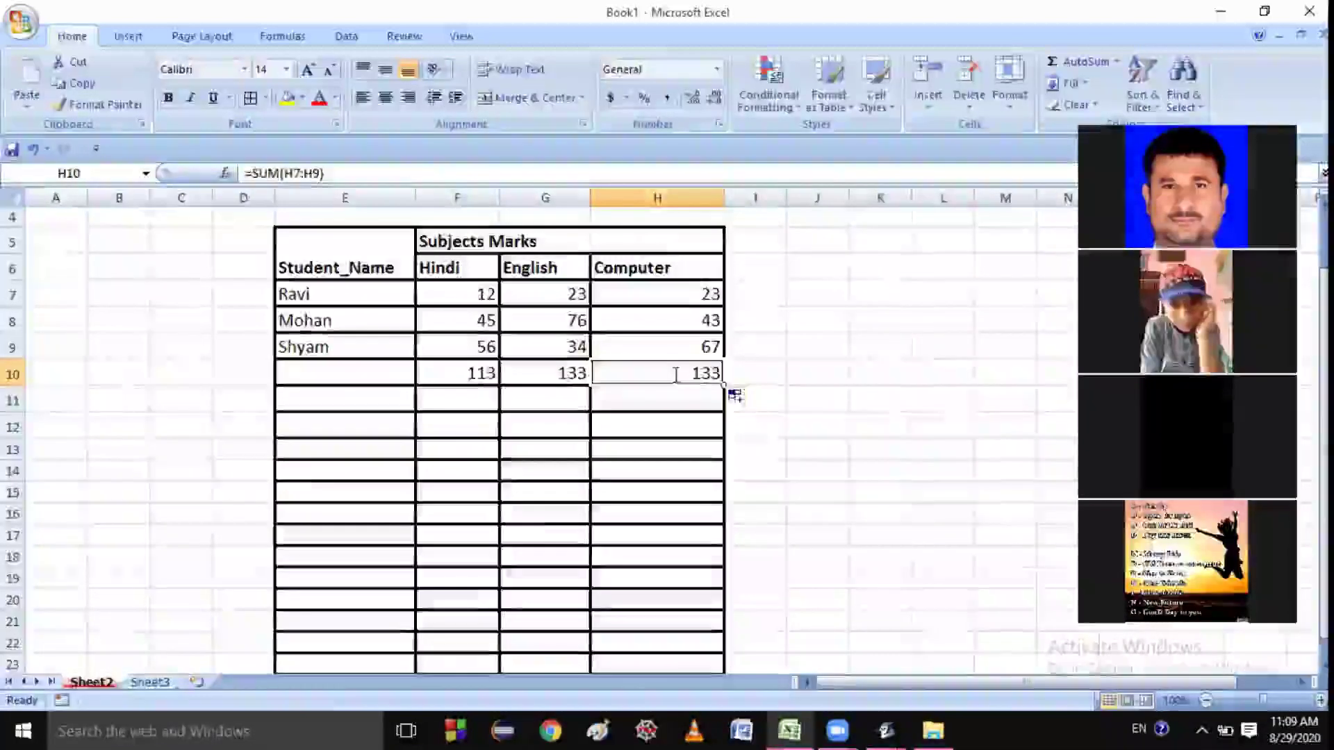
key(Delete)
click(571, 371)
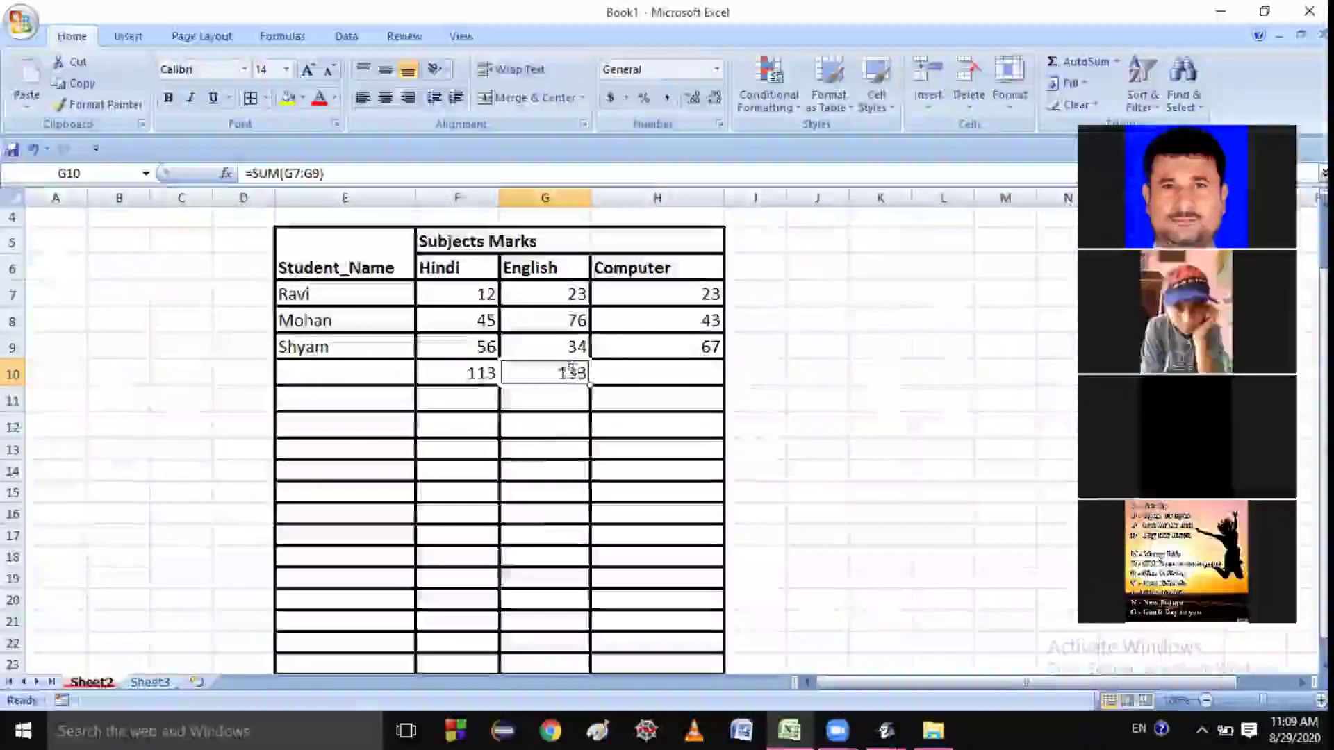
key(BackSpace)
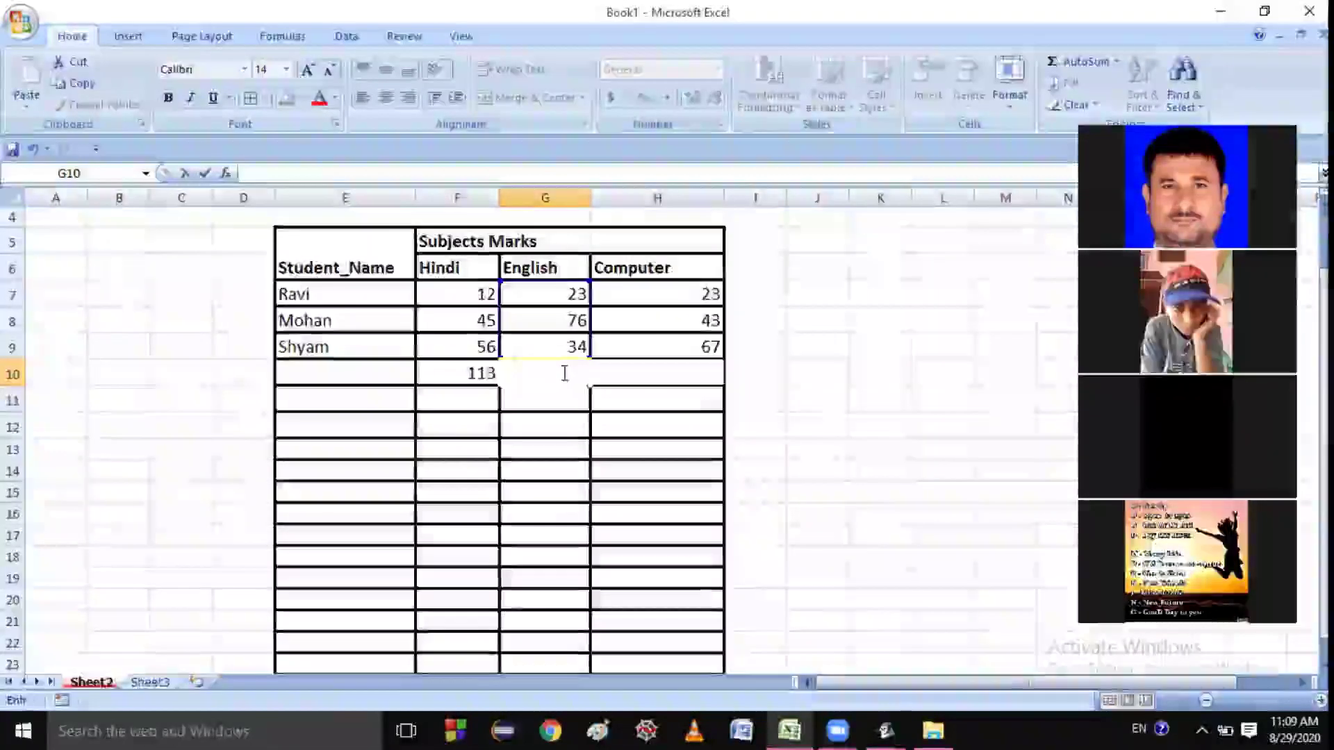
Total the English marks in G10 with the formula =SUM(G7:G9)
text(=)
text(sum()
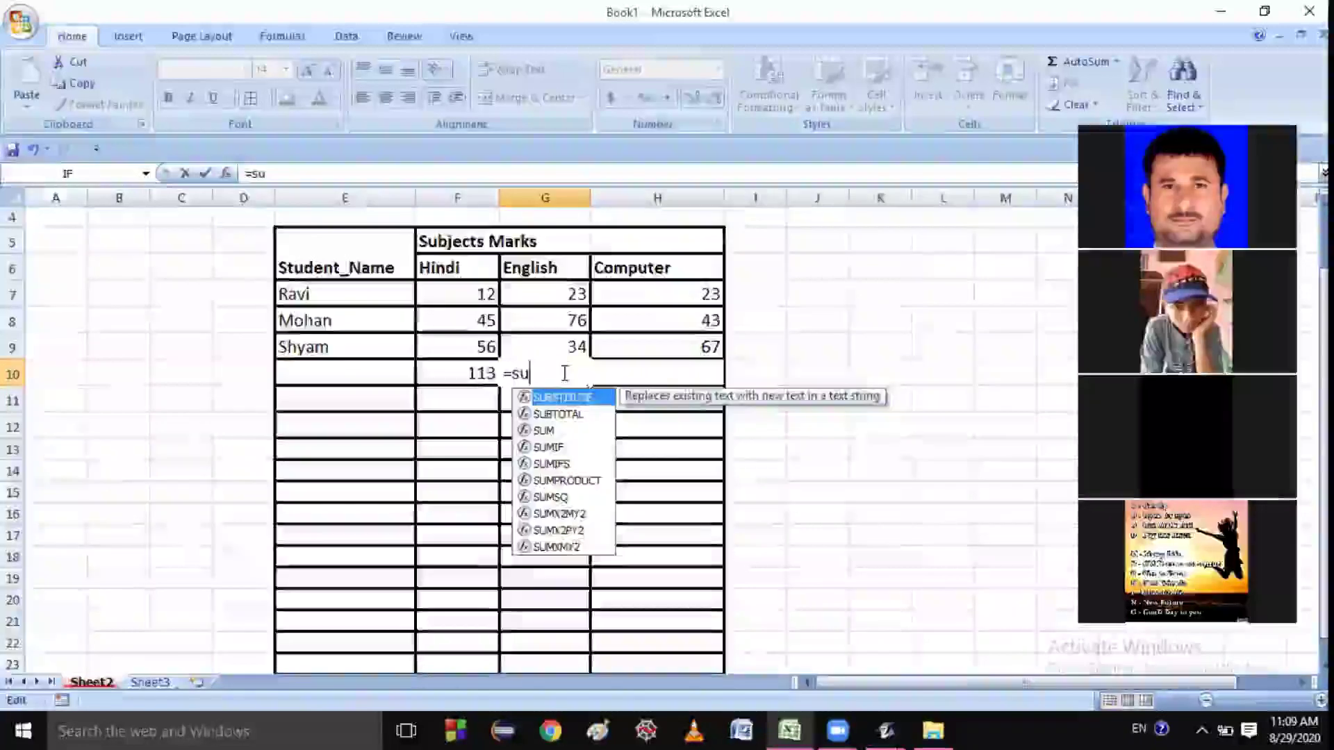
click(574, 295)
key(F8)
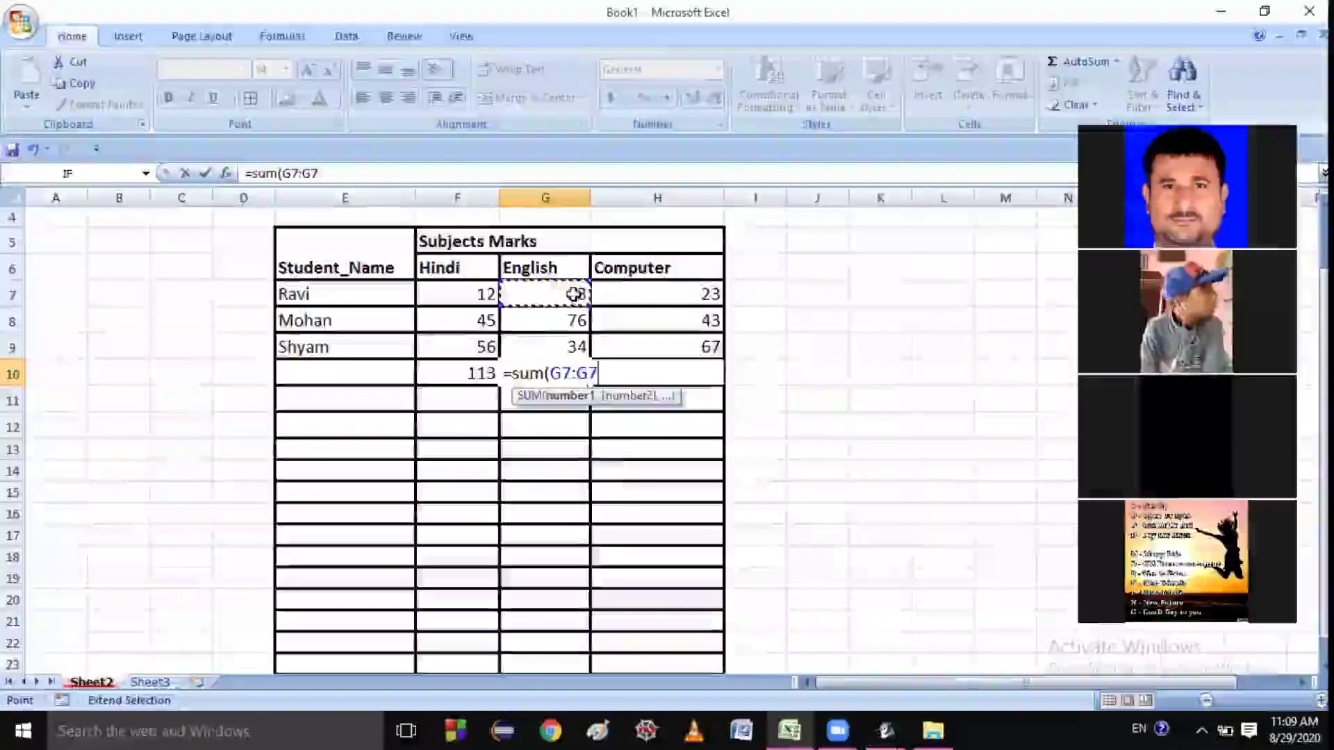
click(576, 346)
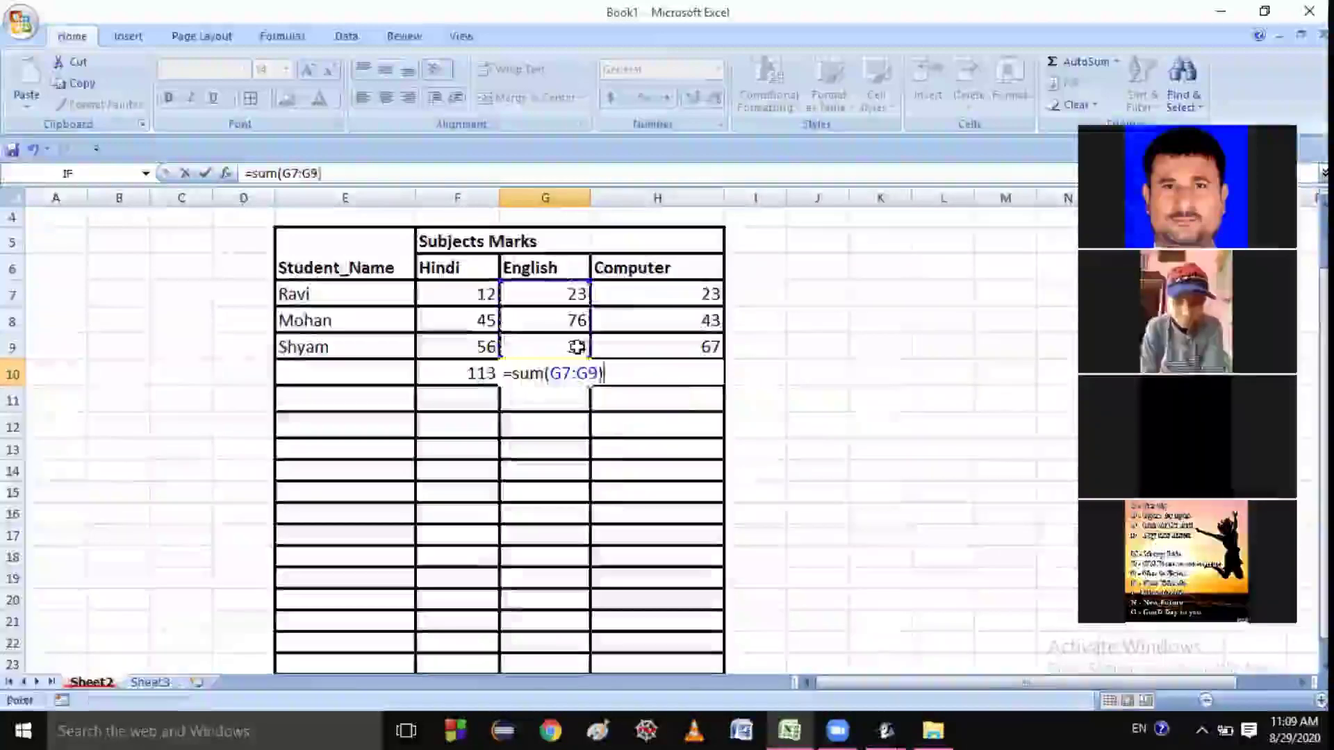
key(Return)
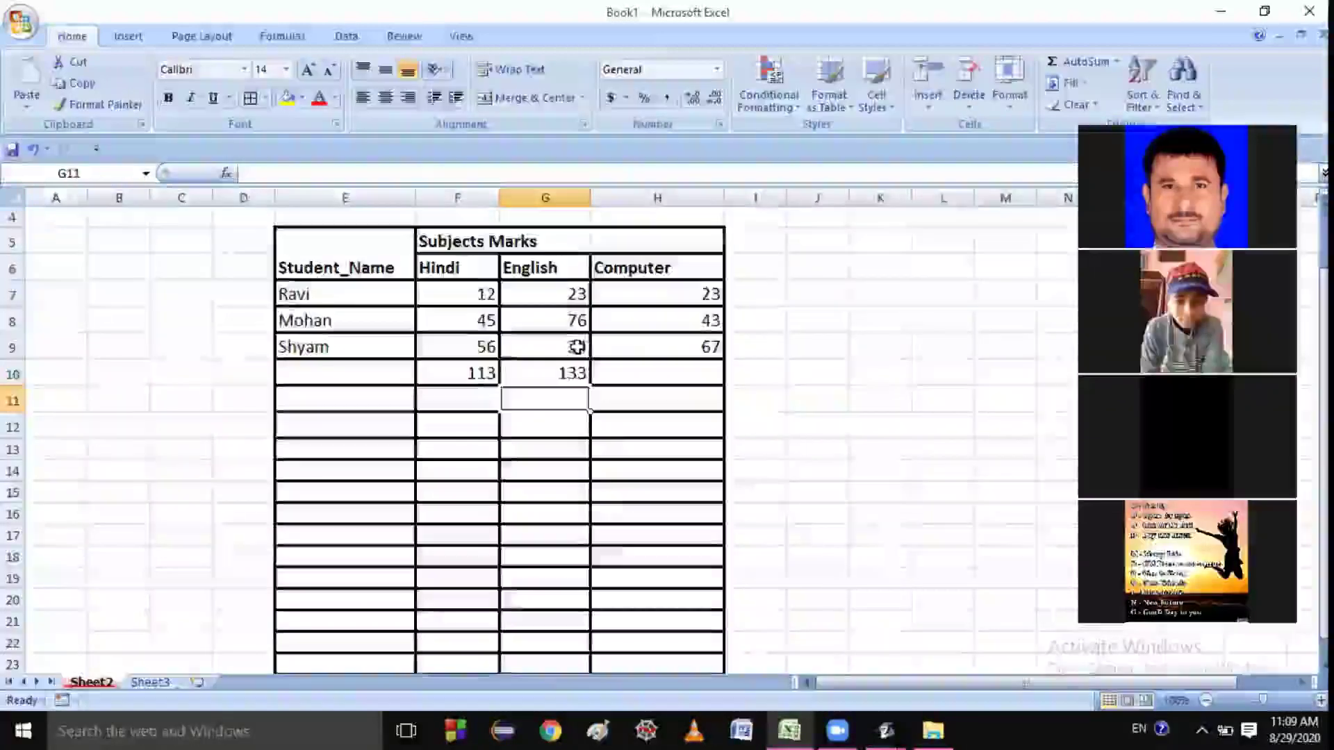
Total the Computer marks in H10 with the formula =SUM(H7:H9)
click(645, 365)
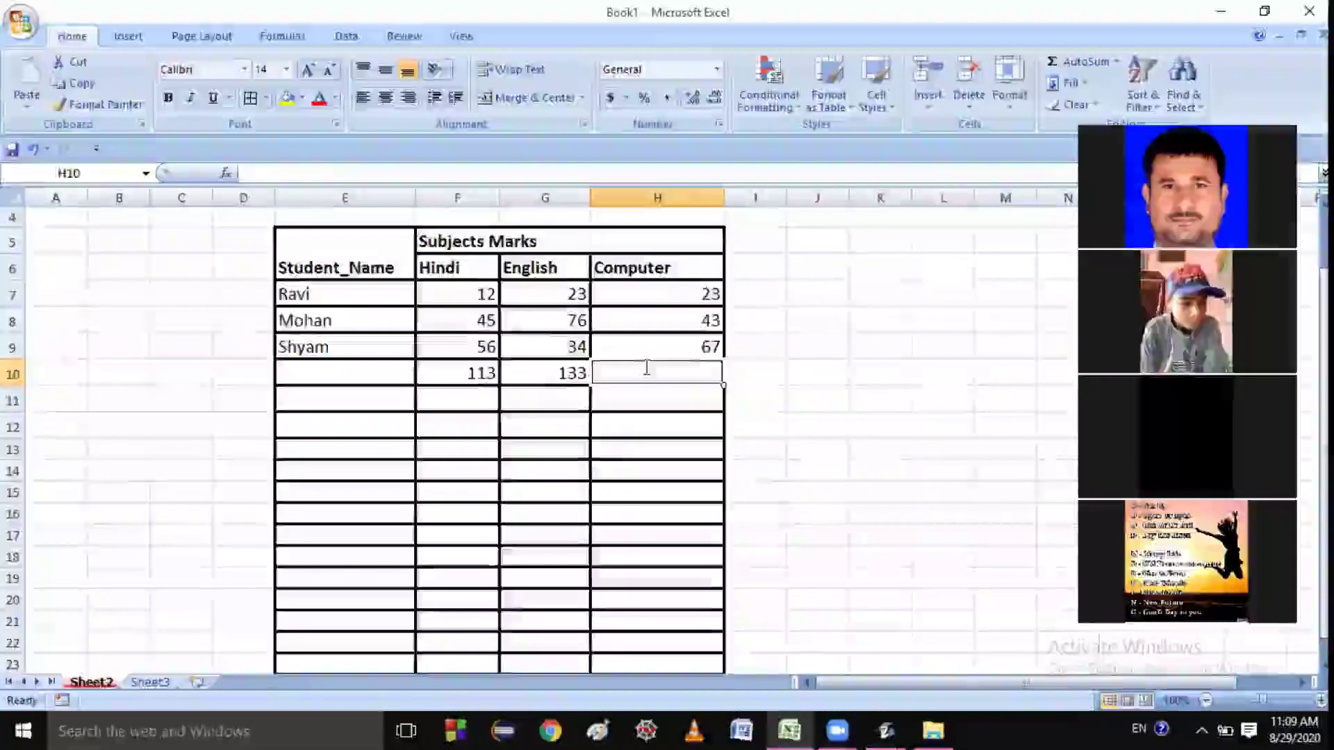
text(=sum)
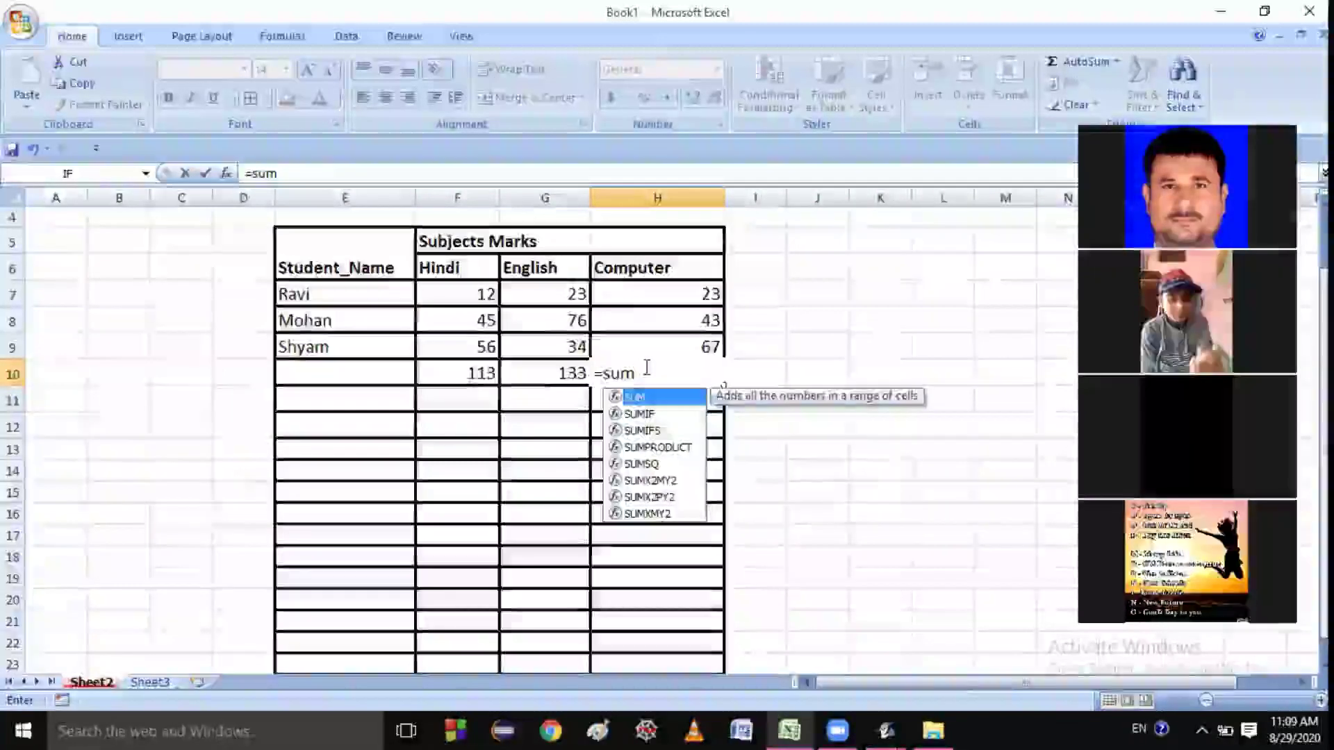
text(()
click(713, 289)
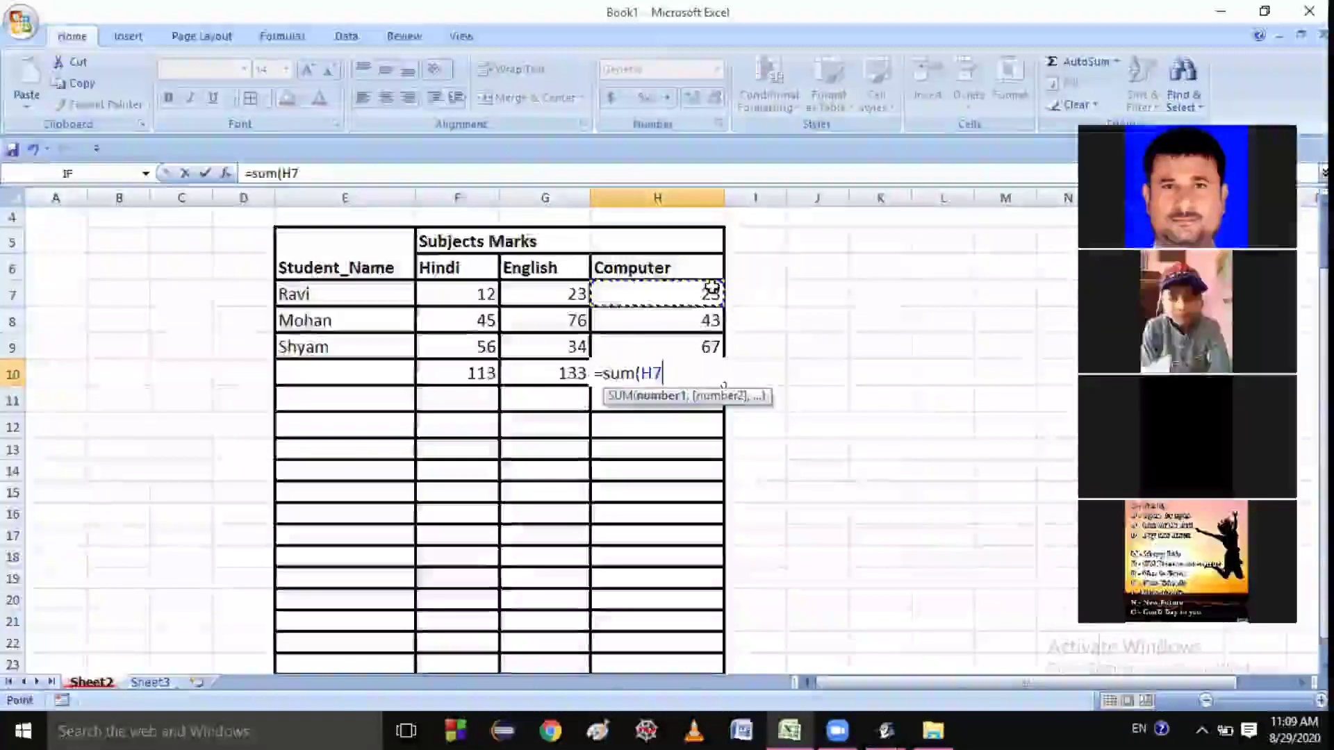
drag(713, 289, 713, 347)
text())
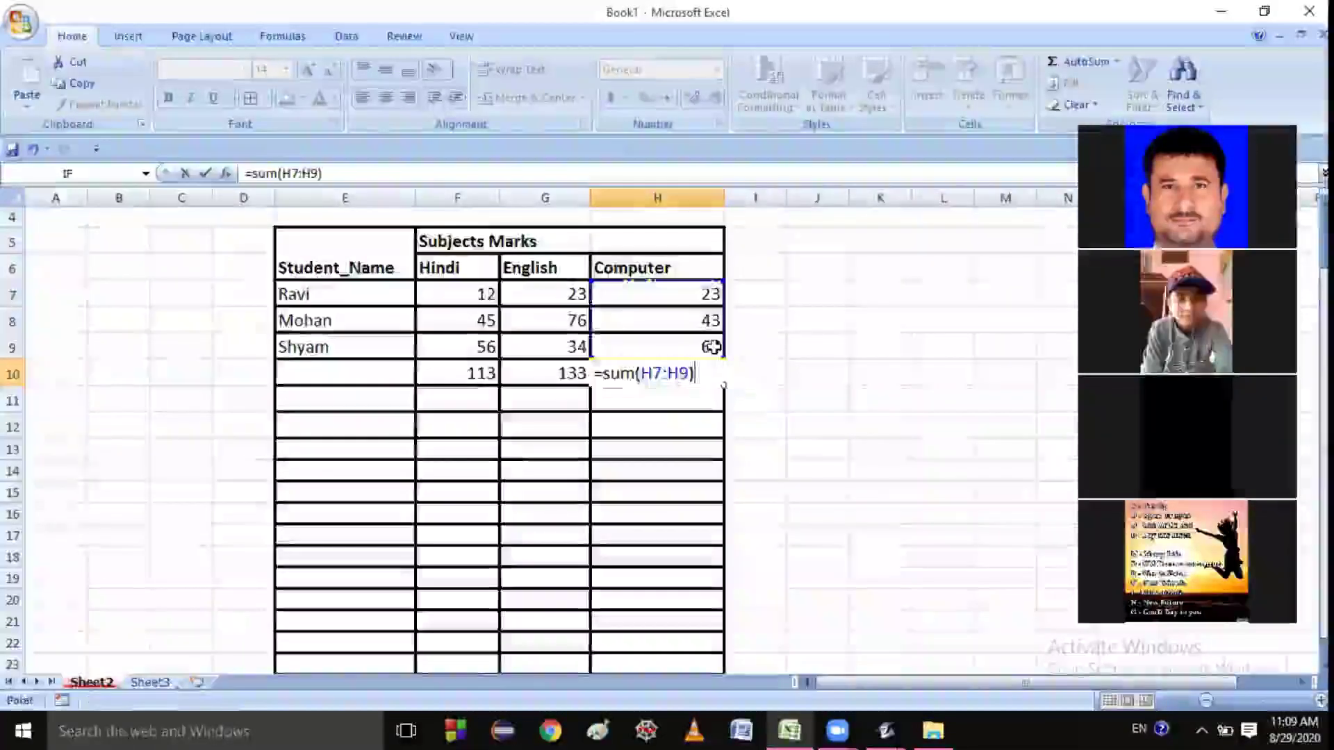
key(Return)
click(655, 471)
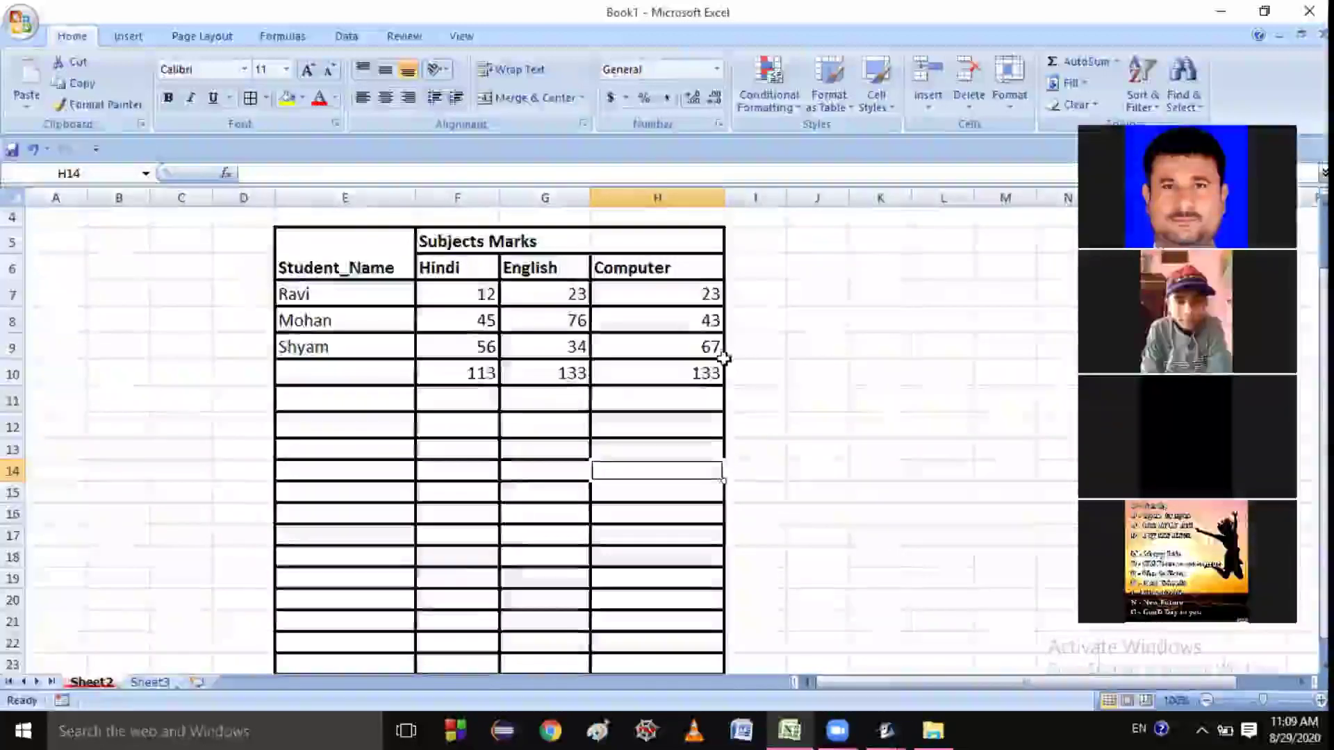
click(698, 380)
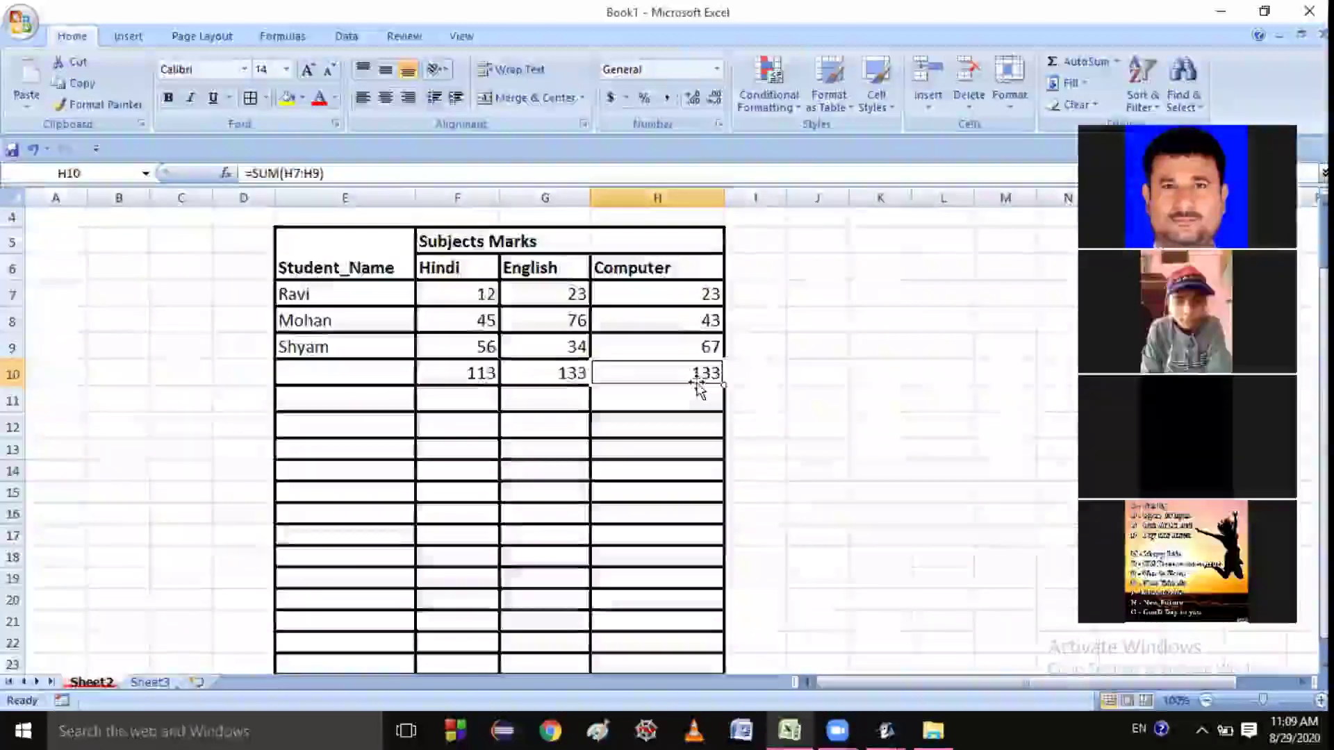
click(513, 471)
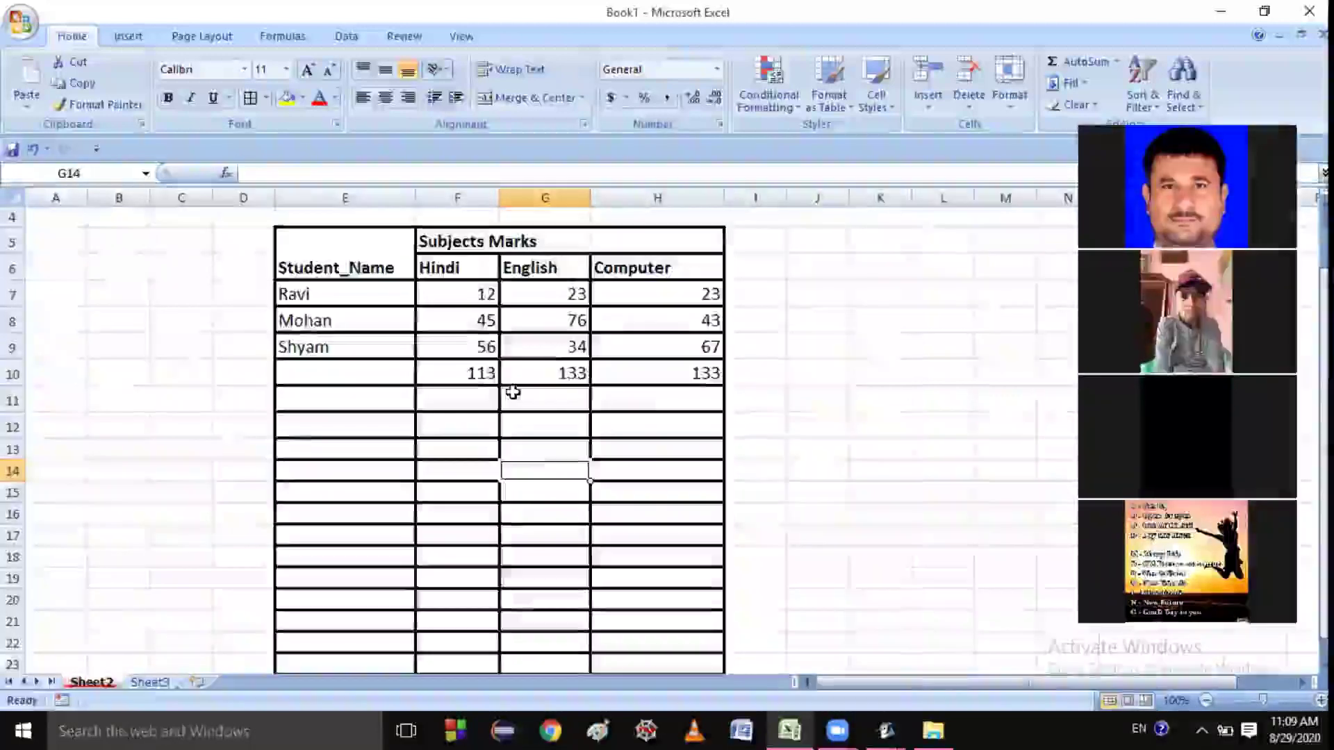
Average the Hindi marks in F11 with the formula =AVERAGE(F7:F9)
click(447, 399)
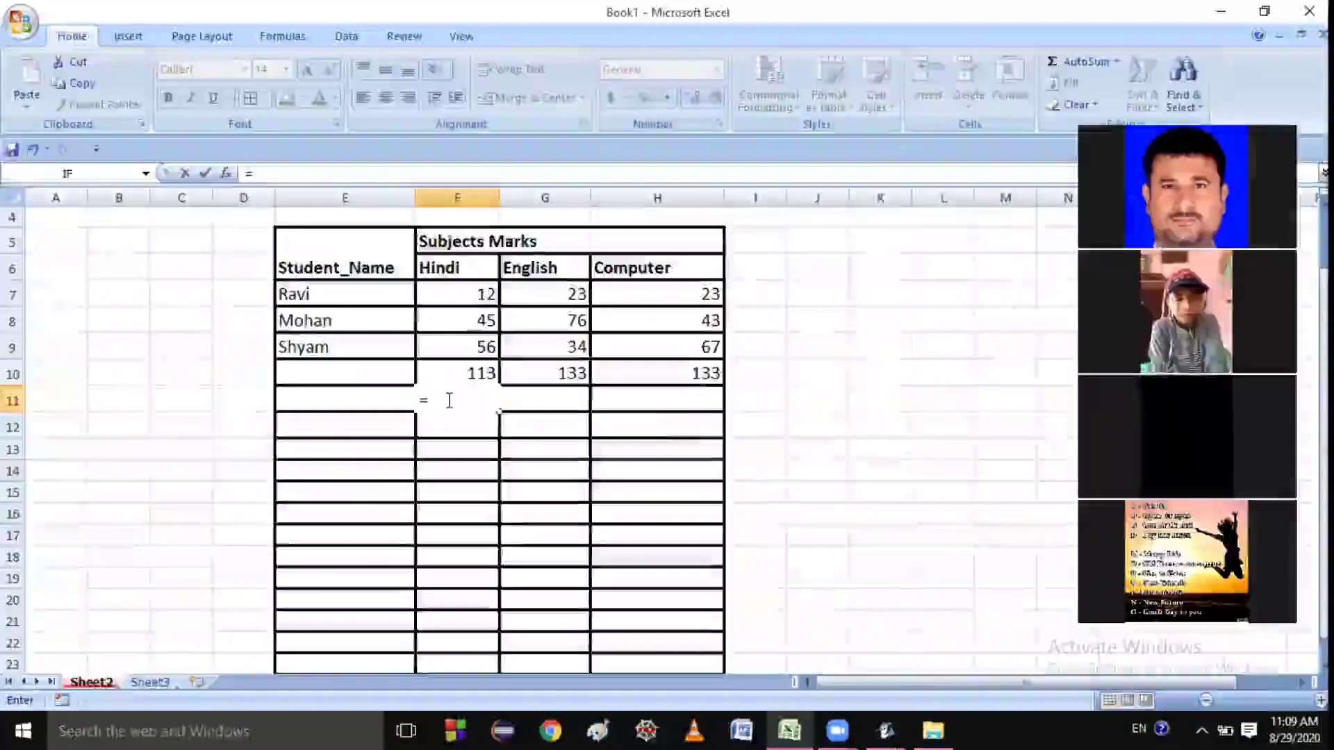
text(=avera)
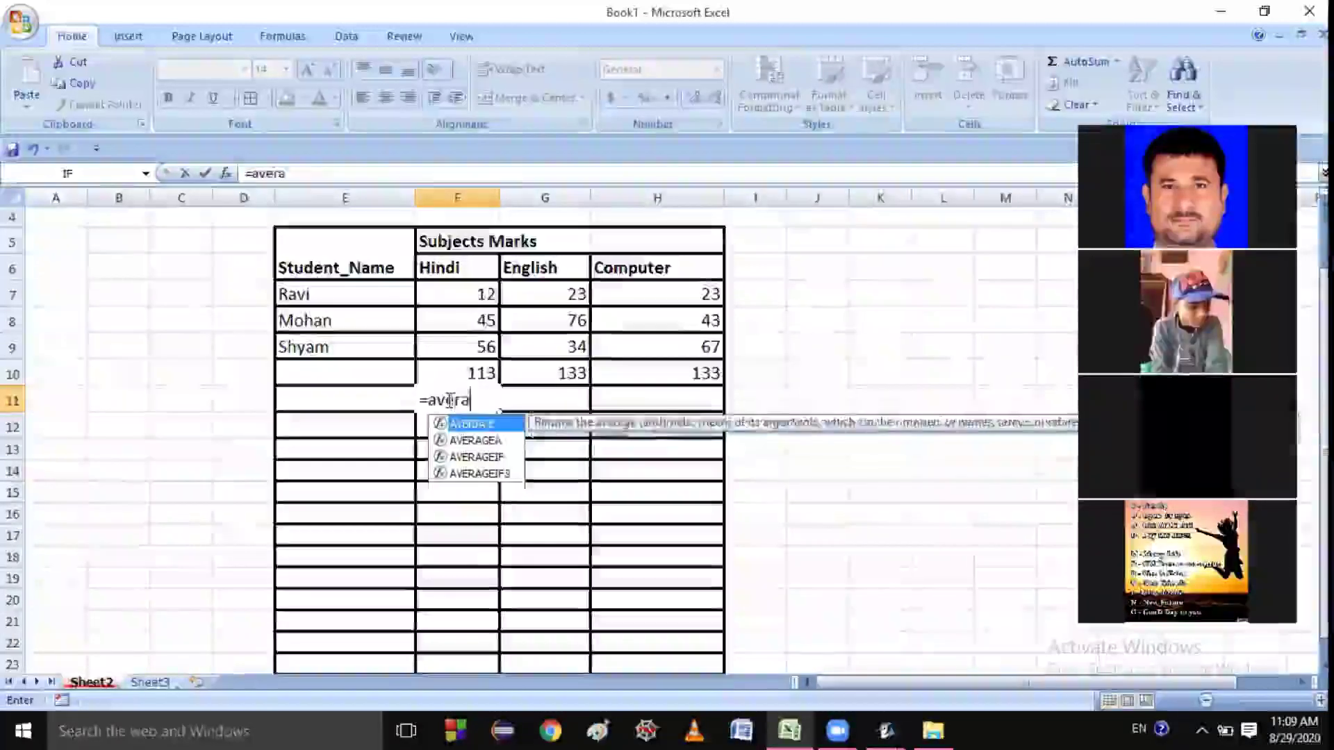
text(ge()
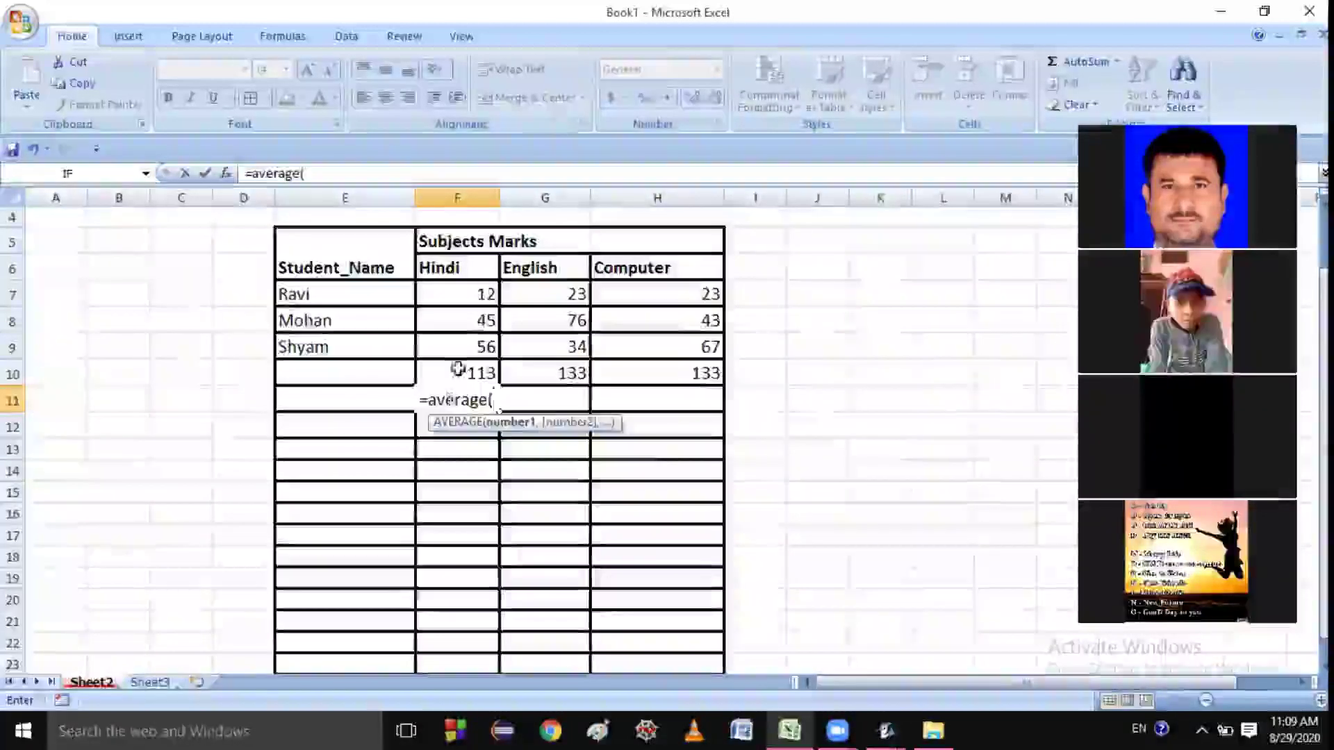
click(462, 297)
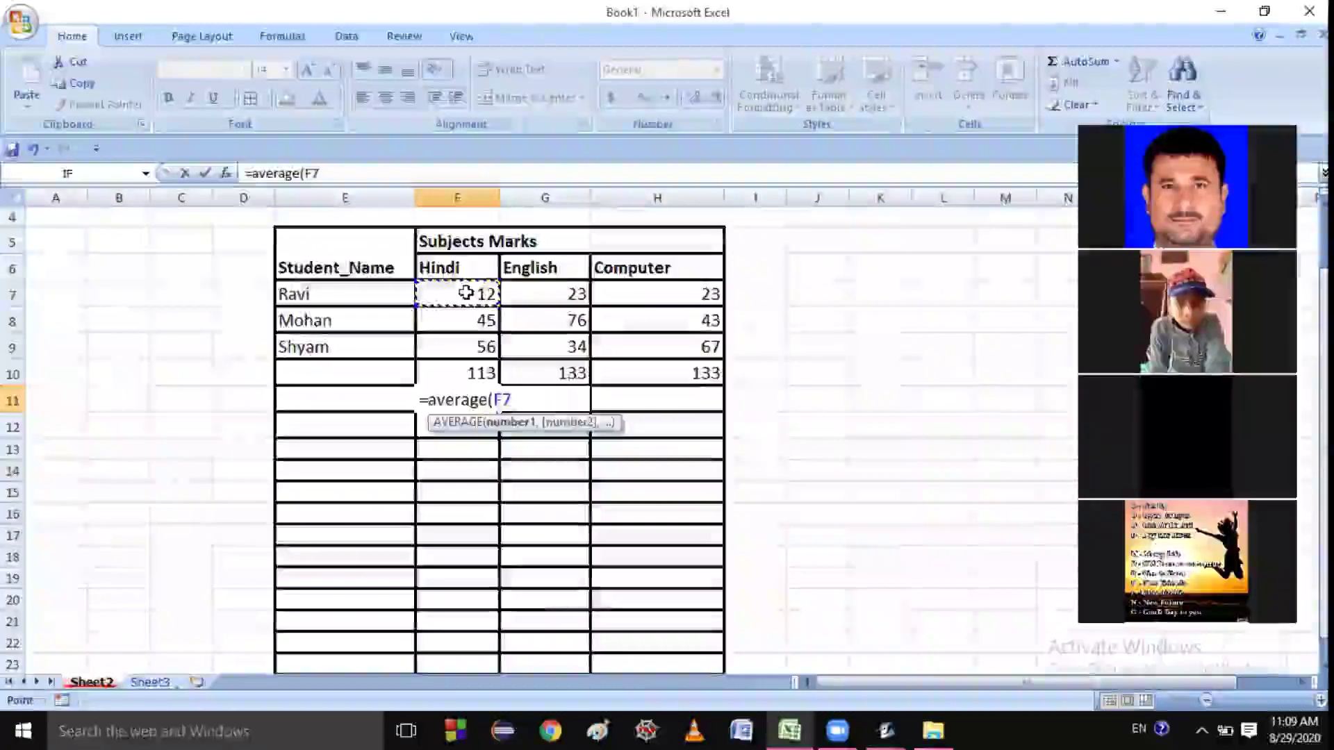
key(F8)
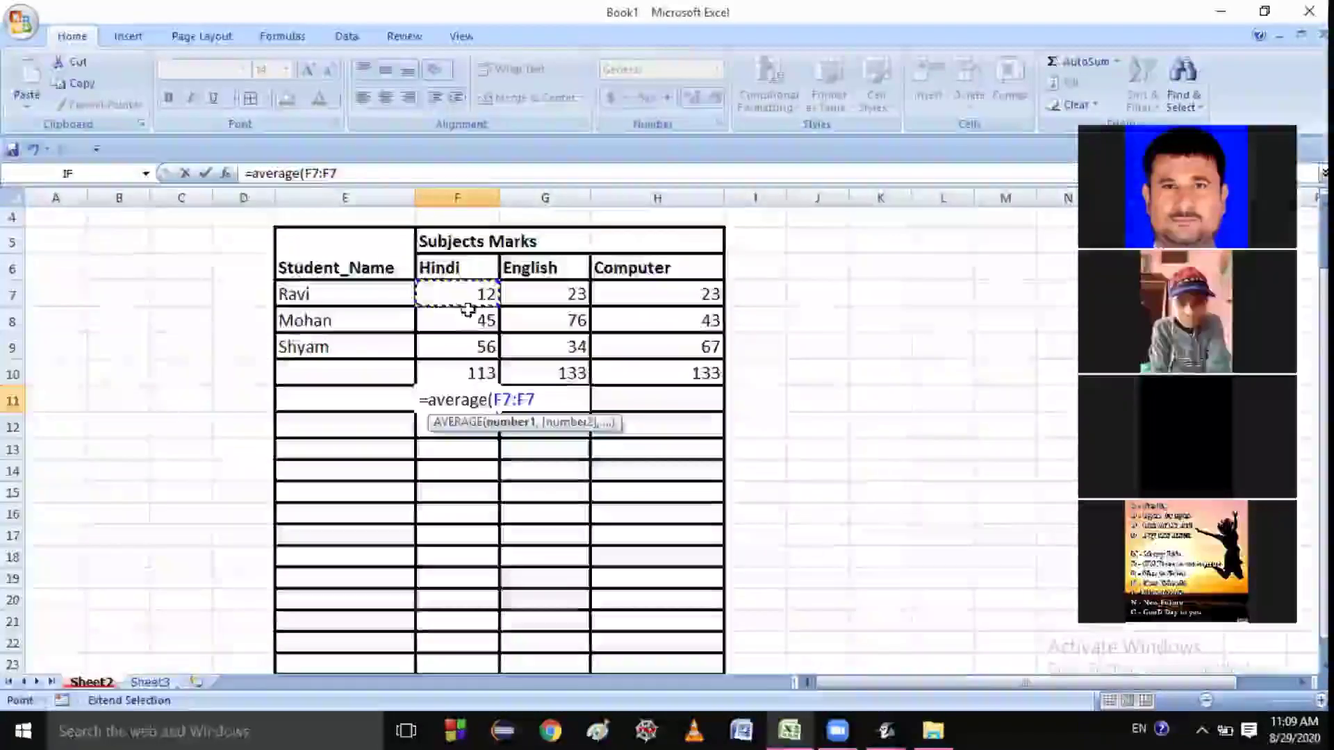
click(473, 349)
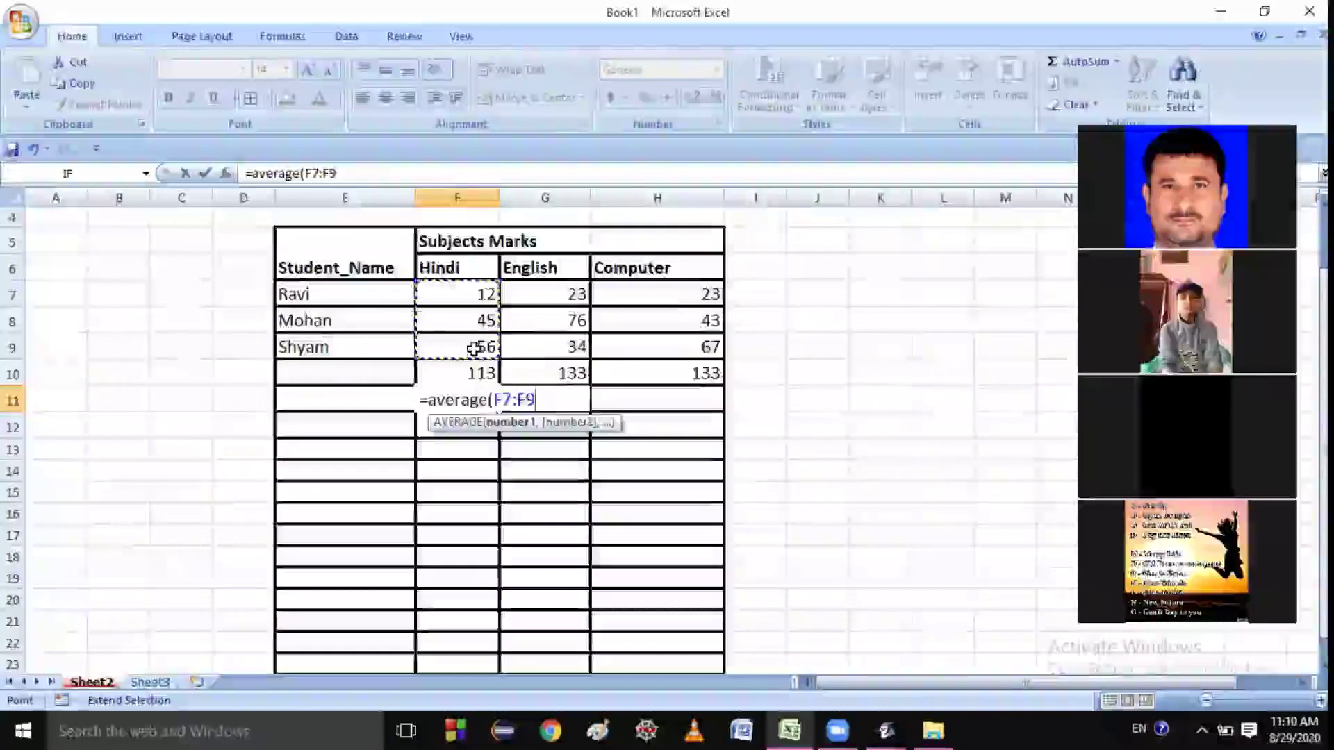
text())
key(Return)
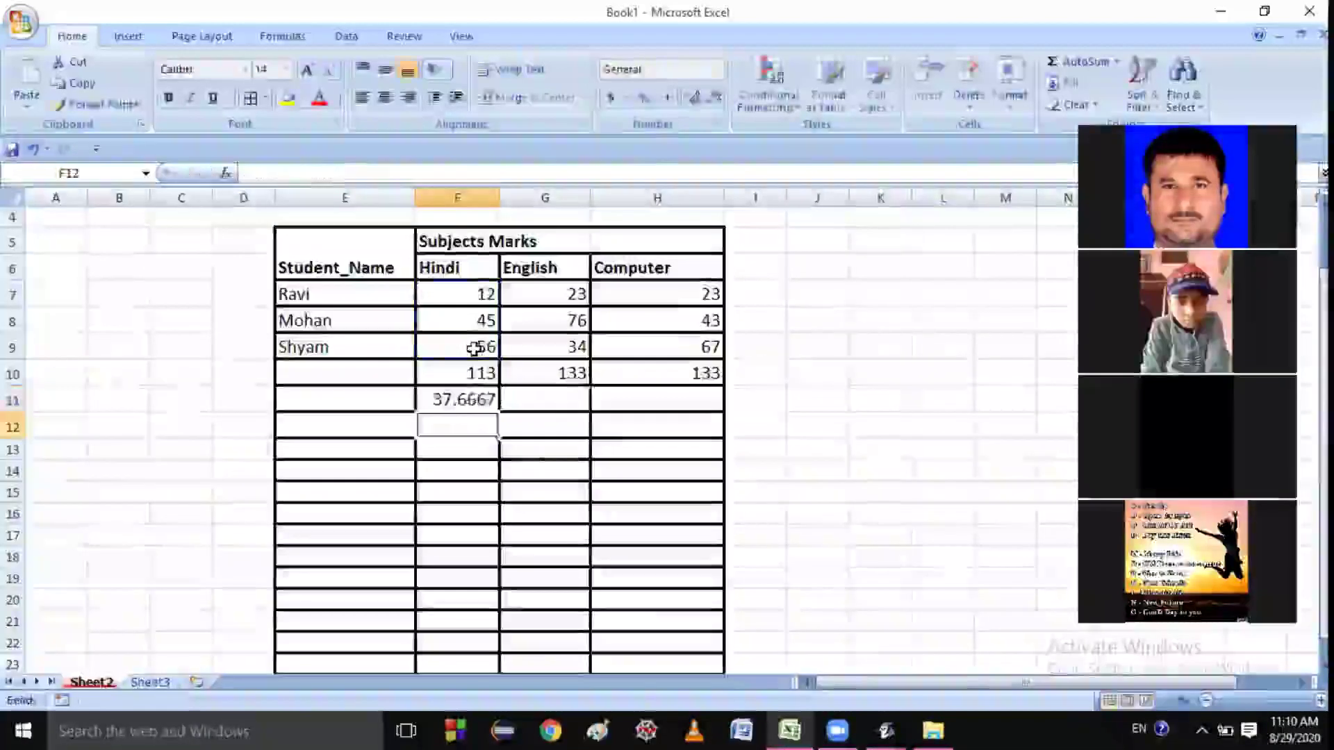
click(488, 470)
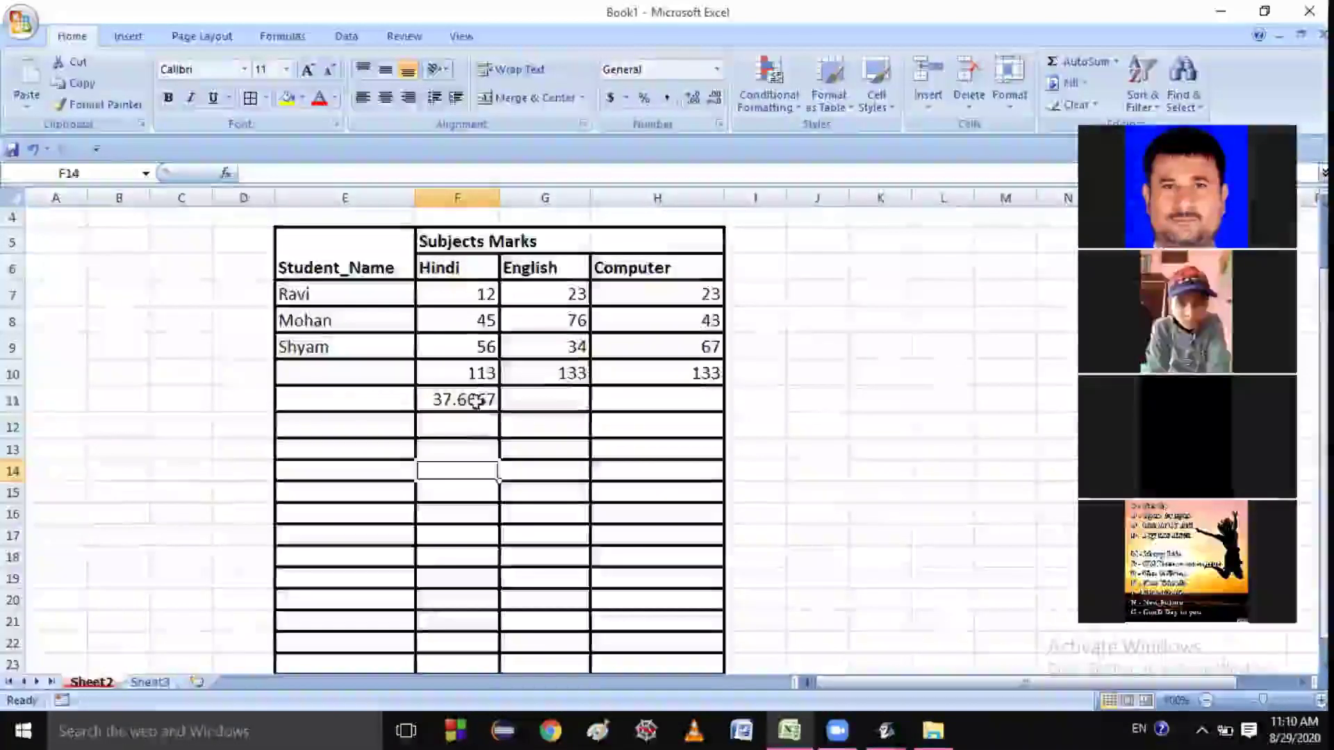
Fill the Hindi average formula from F11 across to G11:H11, check the copies, and undo the fill
click(477, 398)
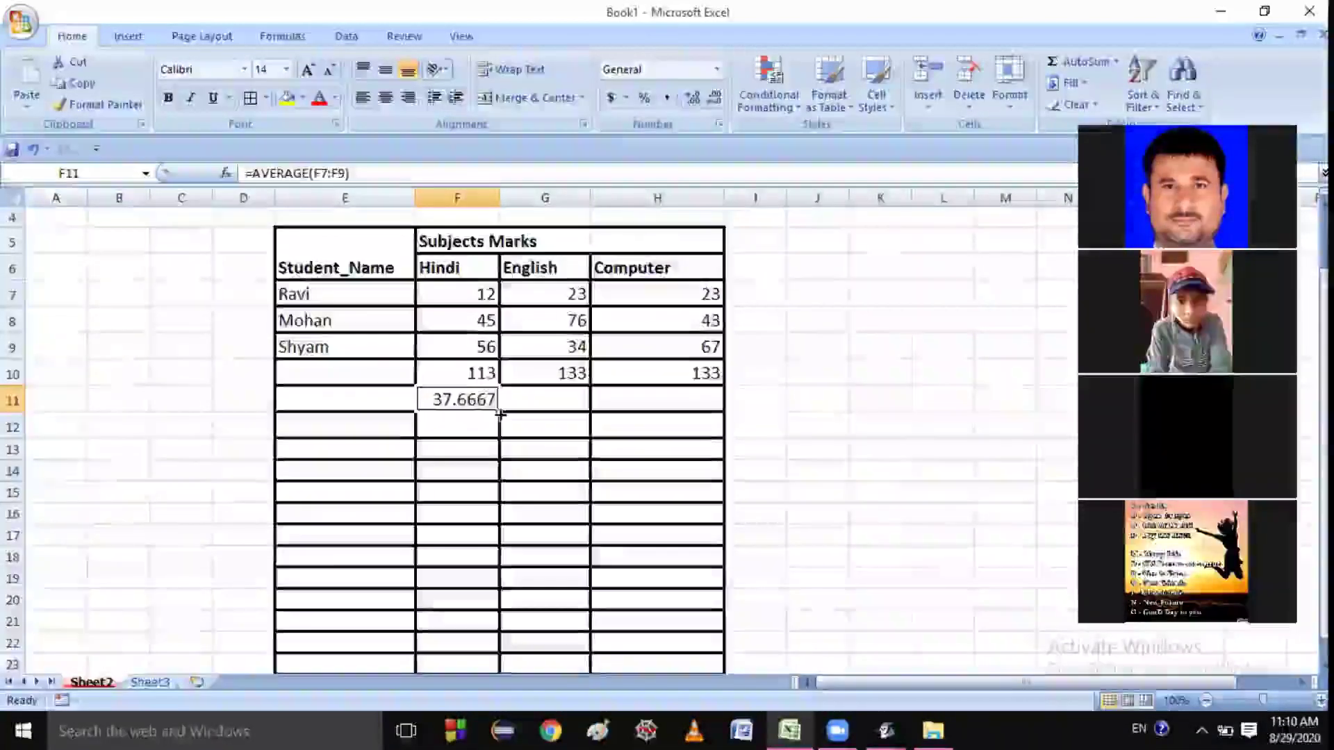
drag(500, 412, 695, 413)
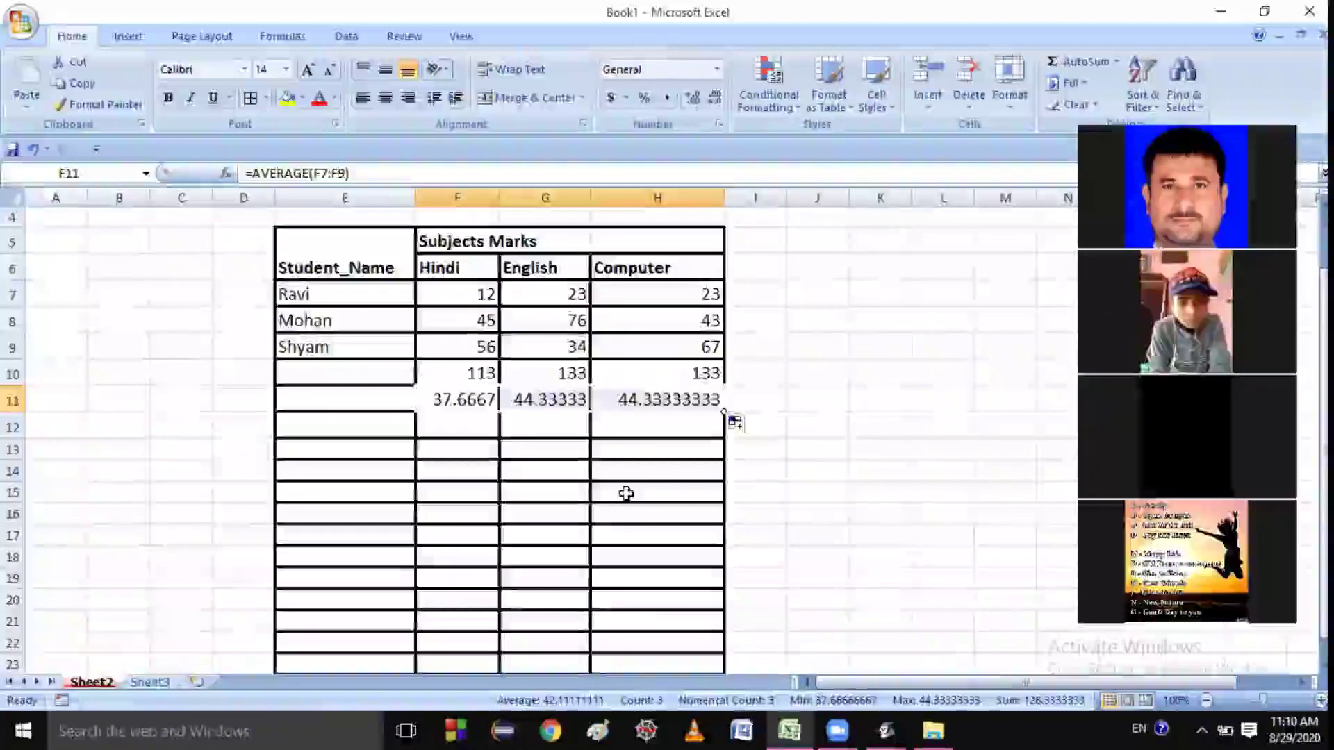
click(626, 493)
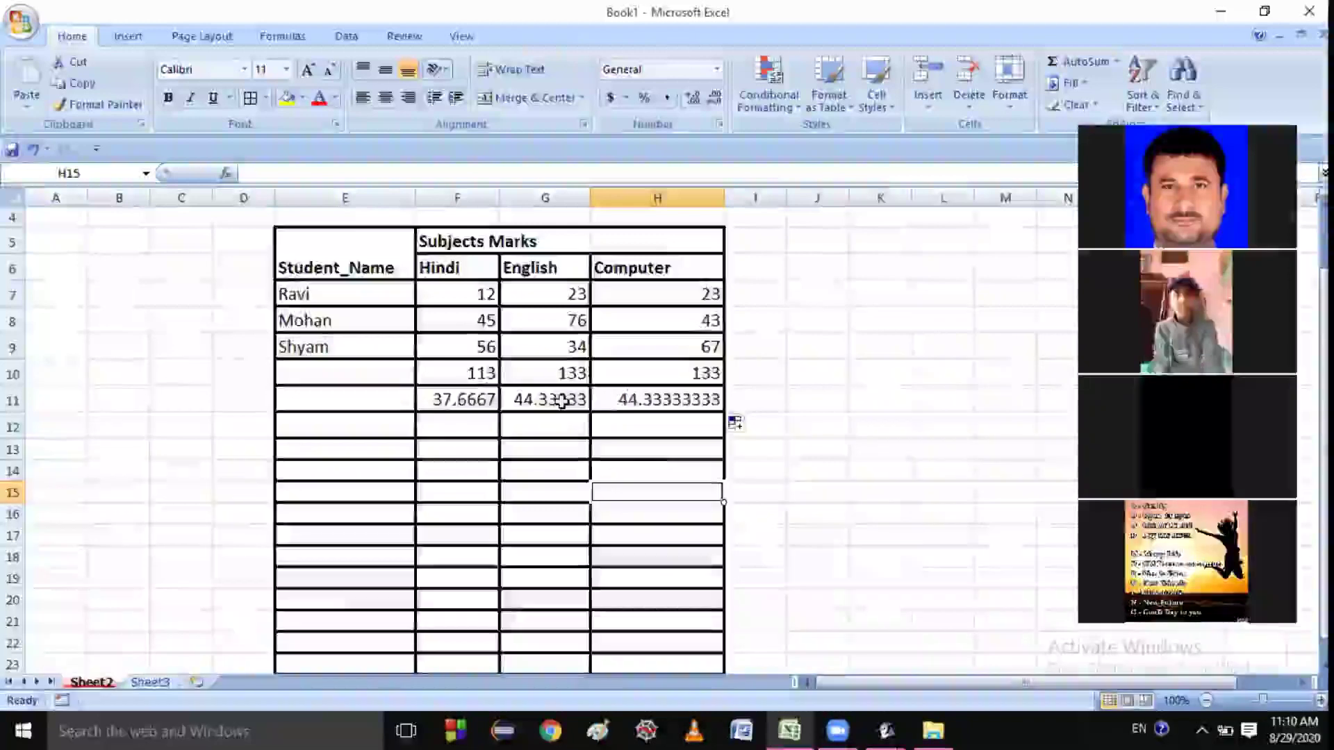
click(561, 401)
click(654, 398)
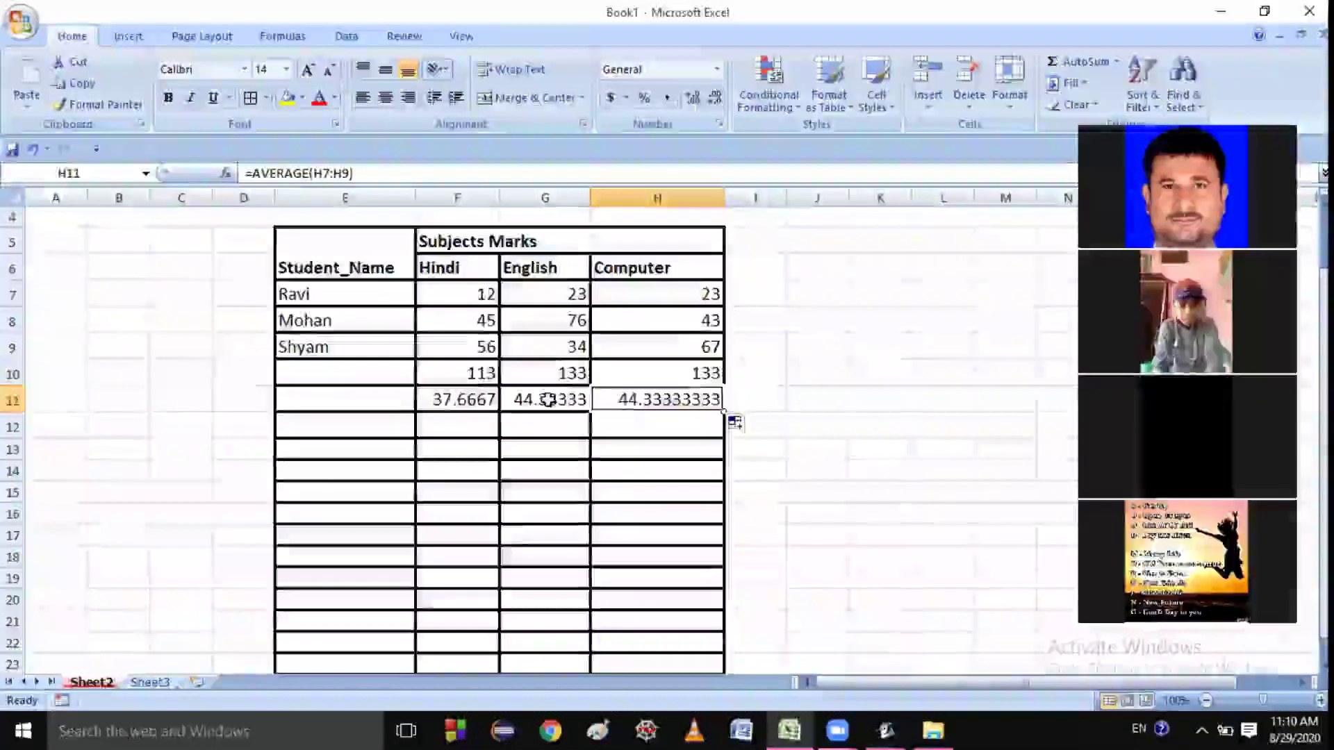
key(ctrl+z)
Average the English marks in G11 with the formula =AVERAGE(G7:G9)
double_click(550, 400)
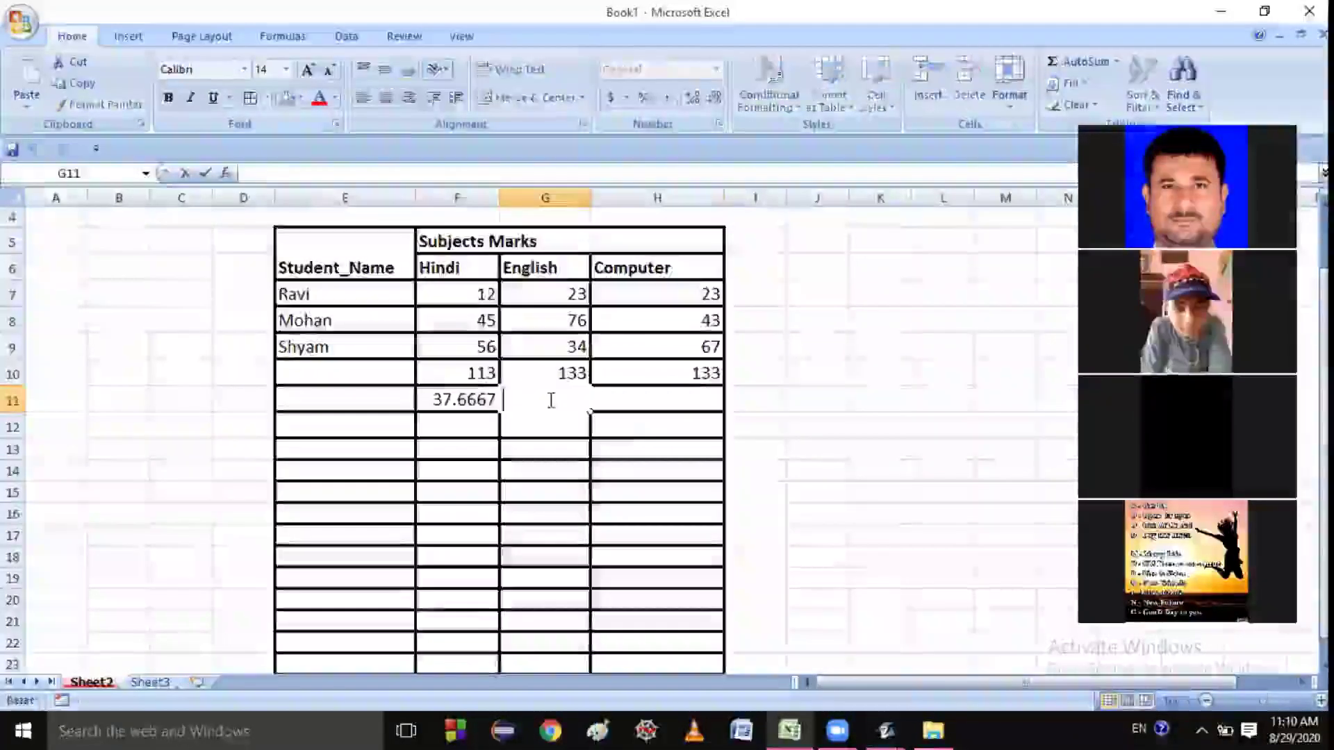
text(=a)
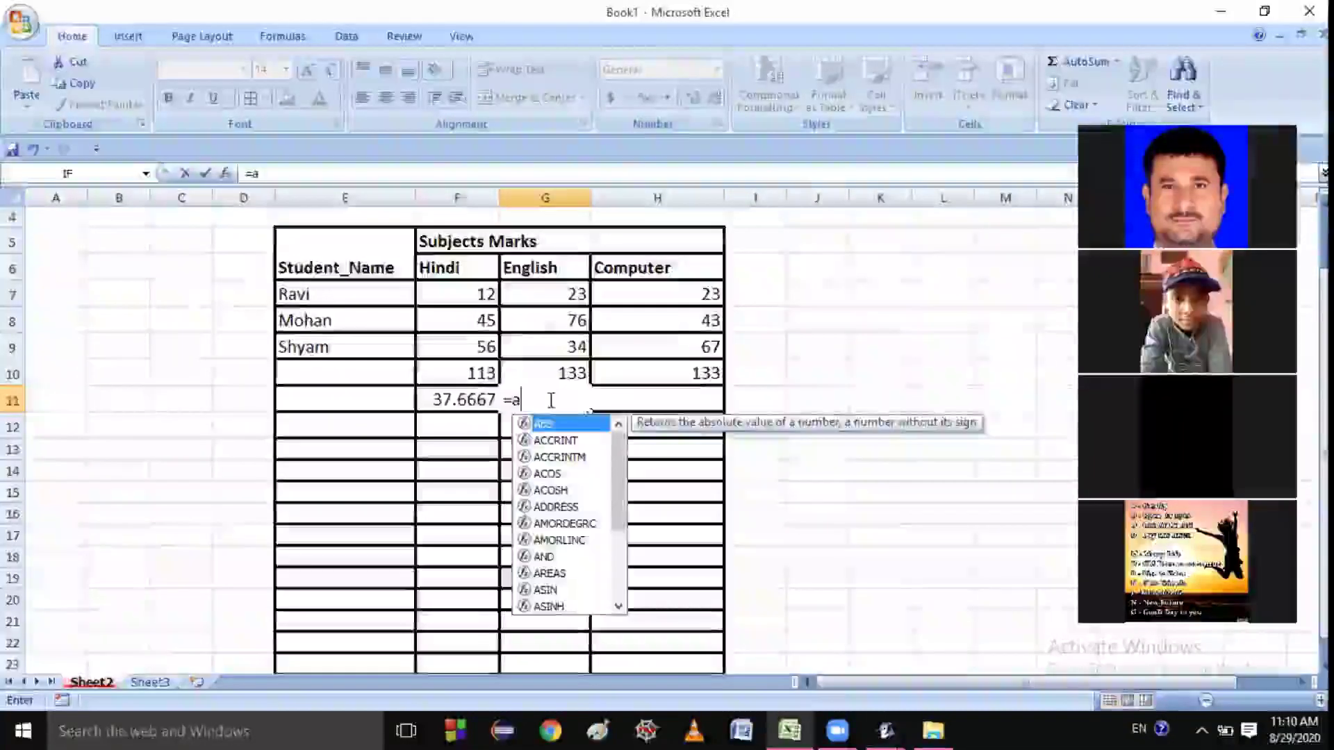
text(verage()
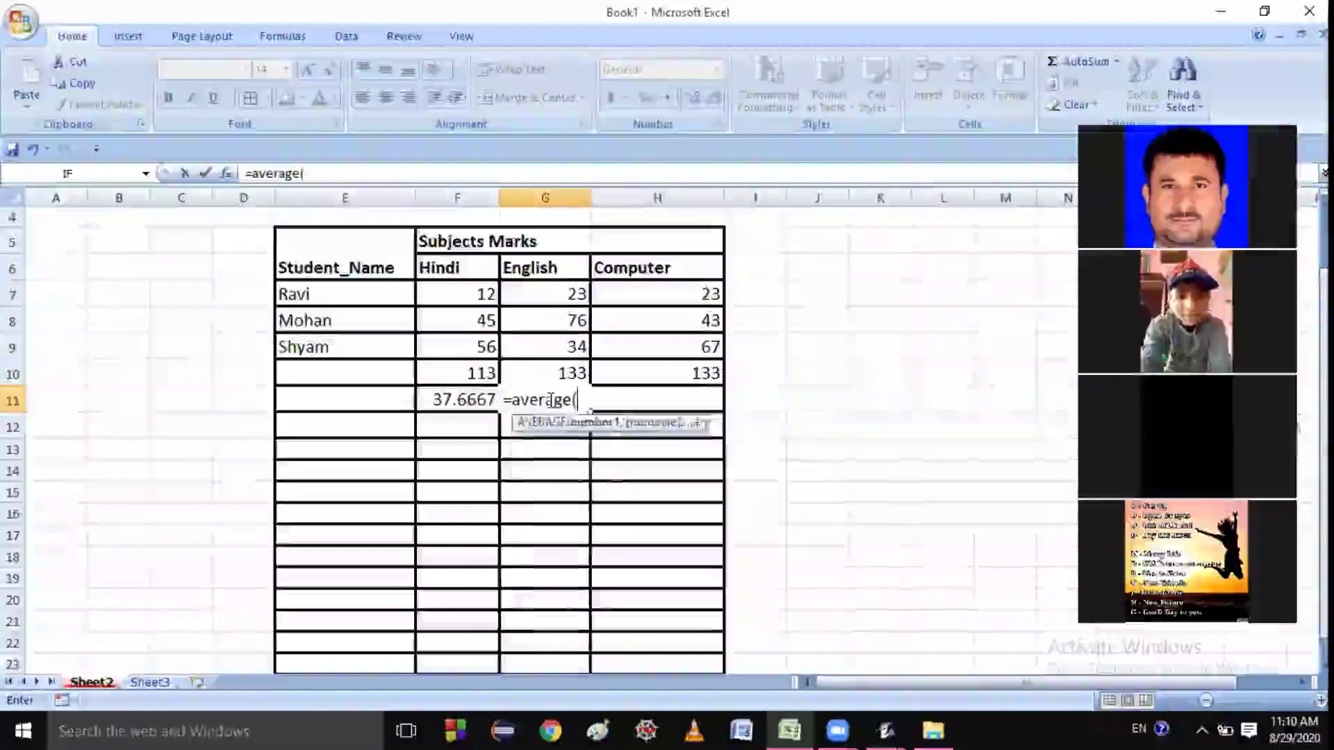
click(576, 293)
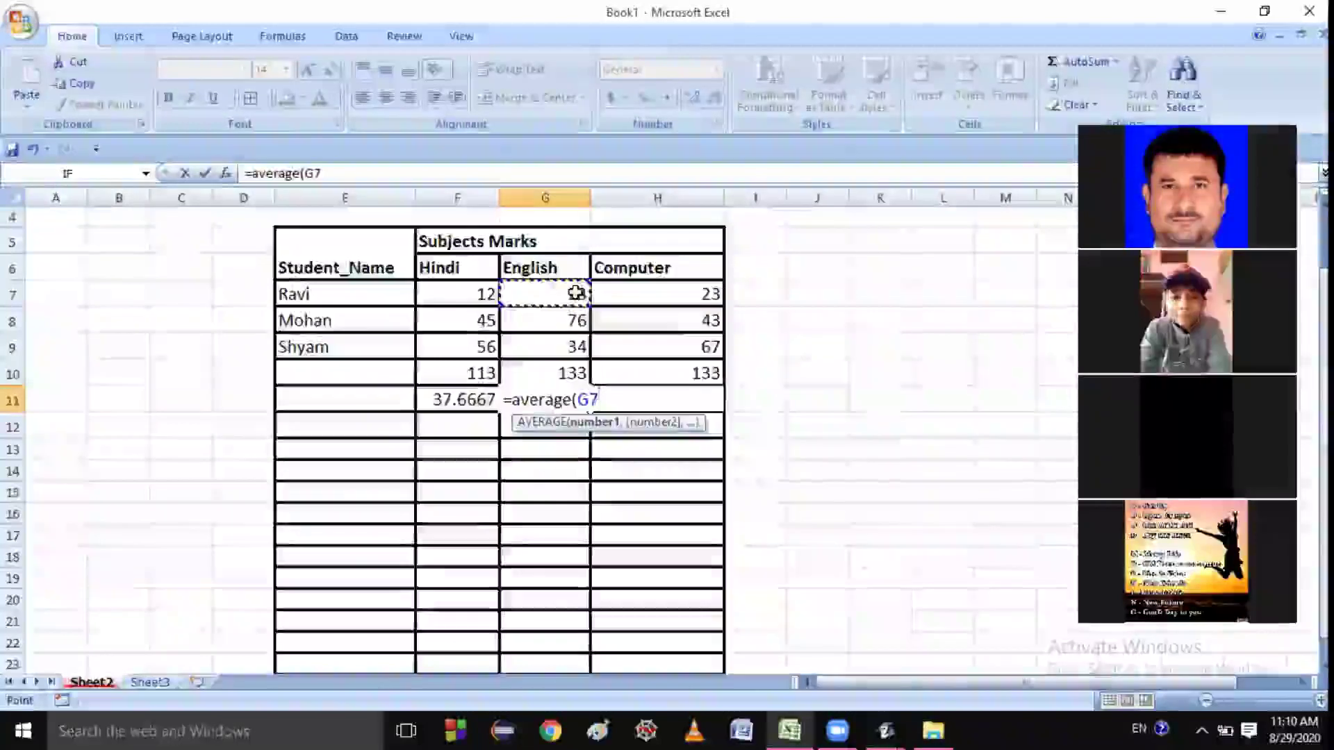
key(F8)
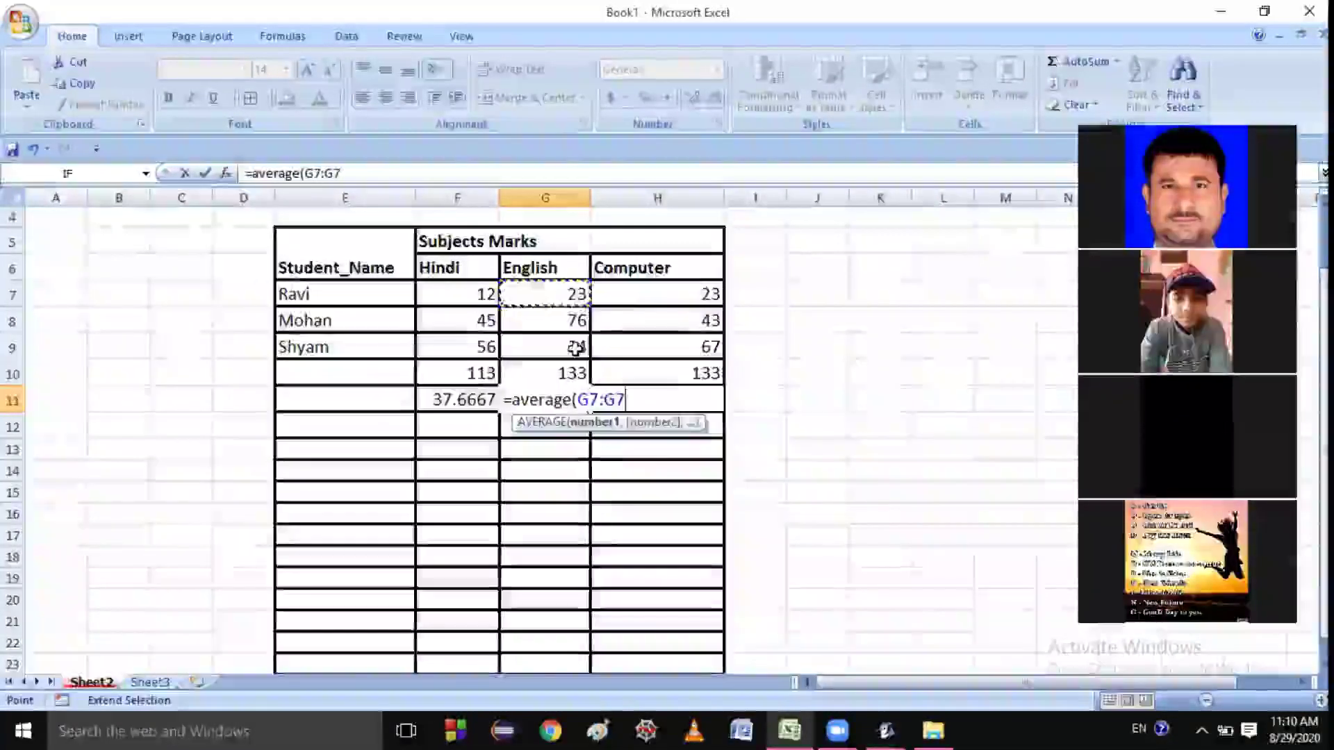
key(Return)
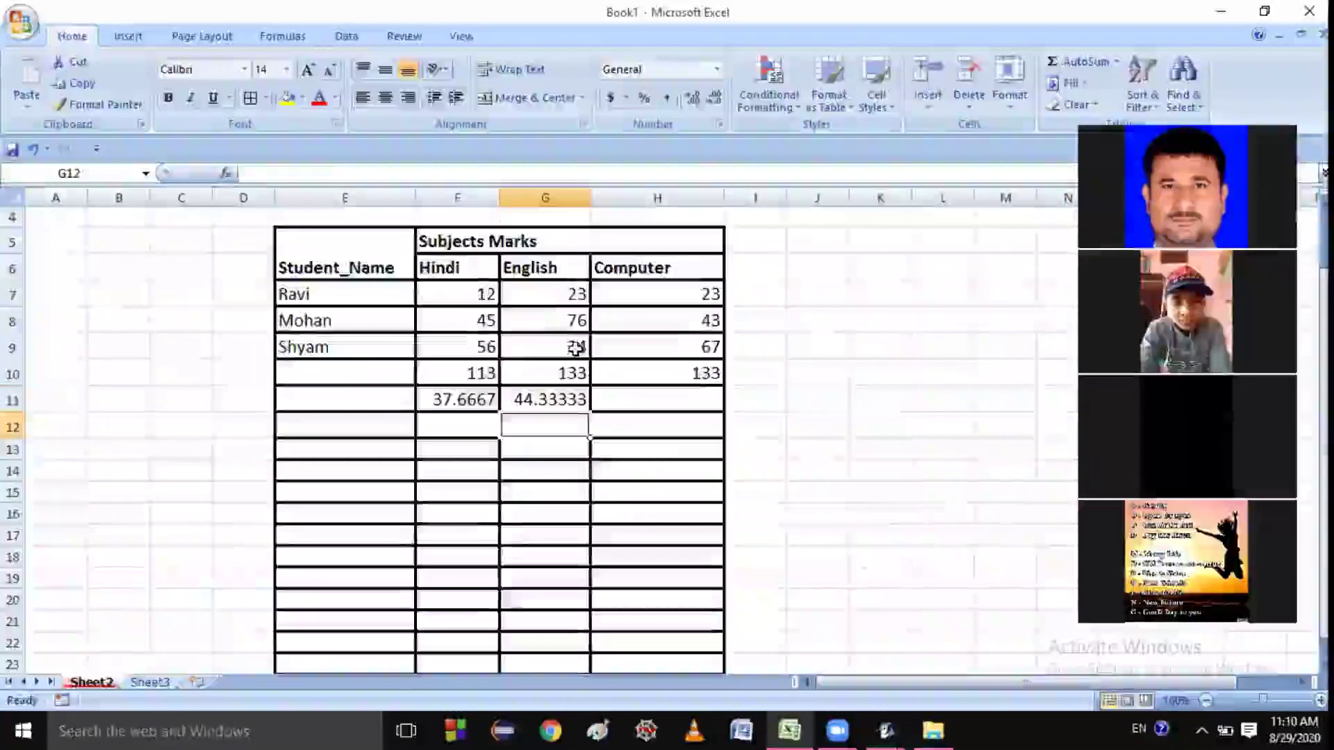
Average the Computer marks in H11 with the formula =AVERAGE(H7:H9)
click(682, 403)
text(=avera)
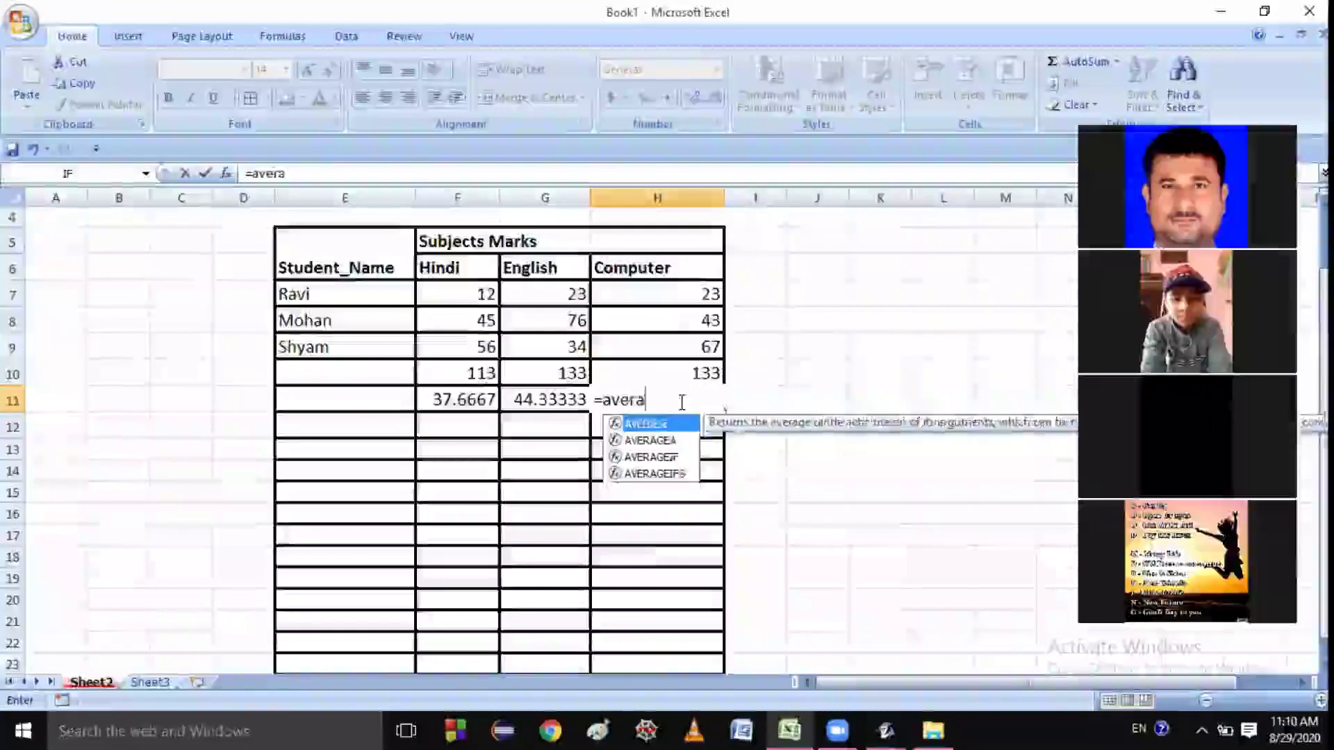
text(ge()
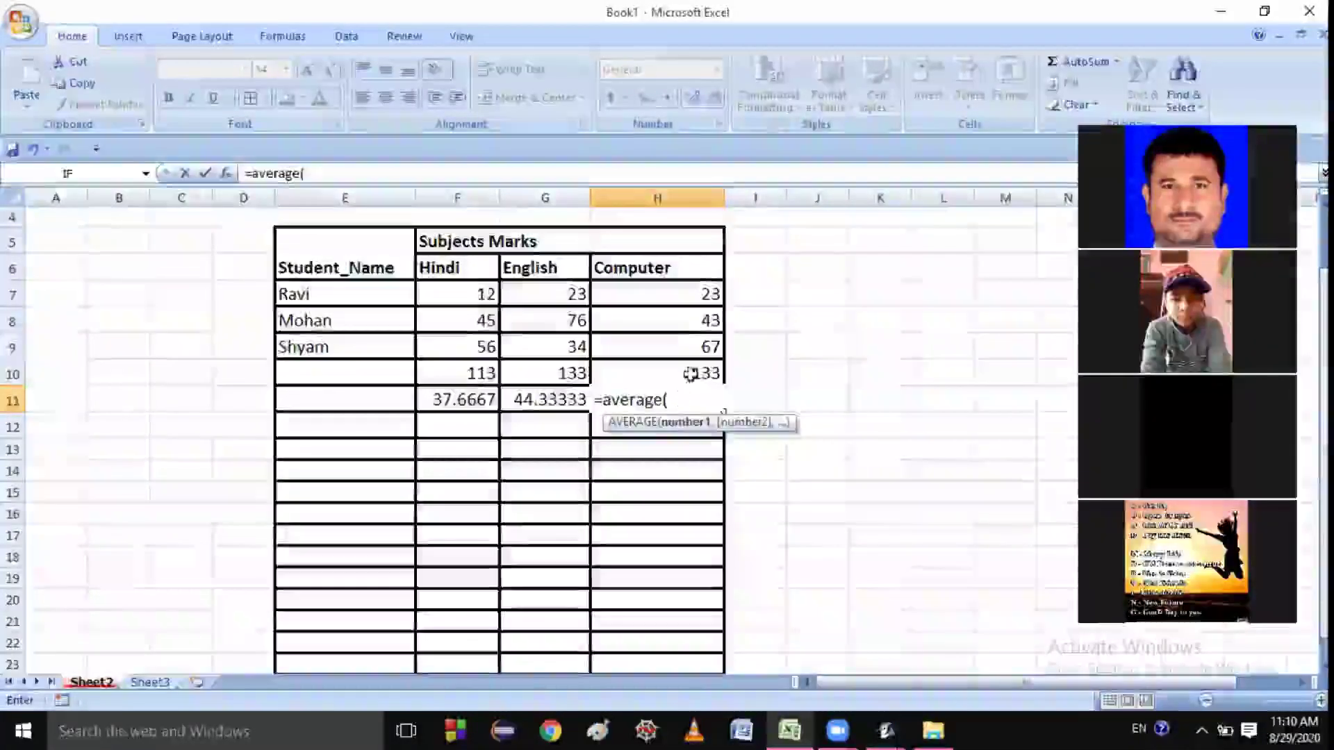
key(F8)
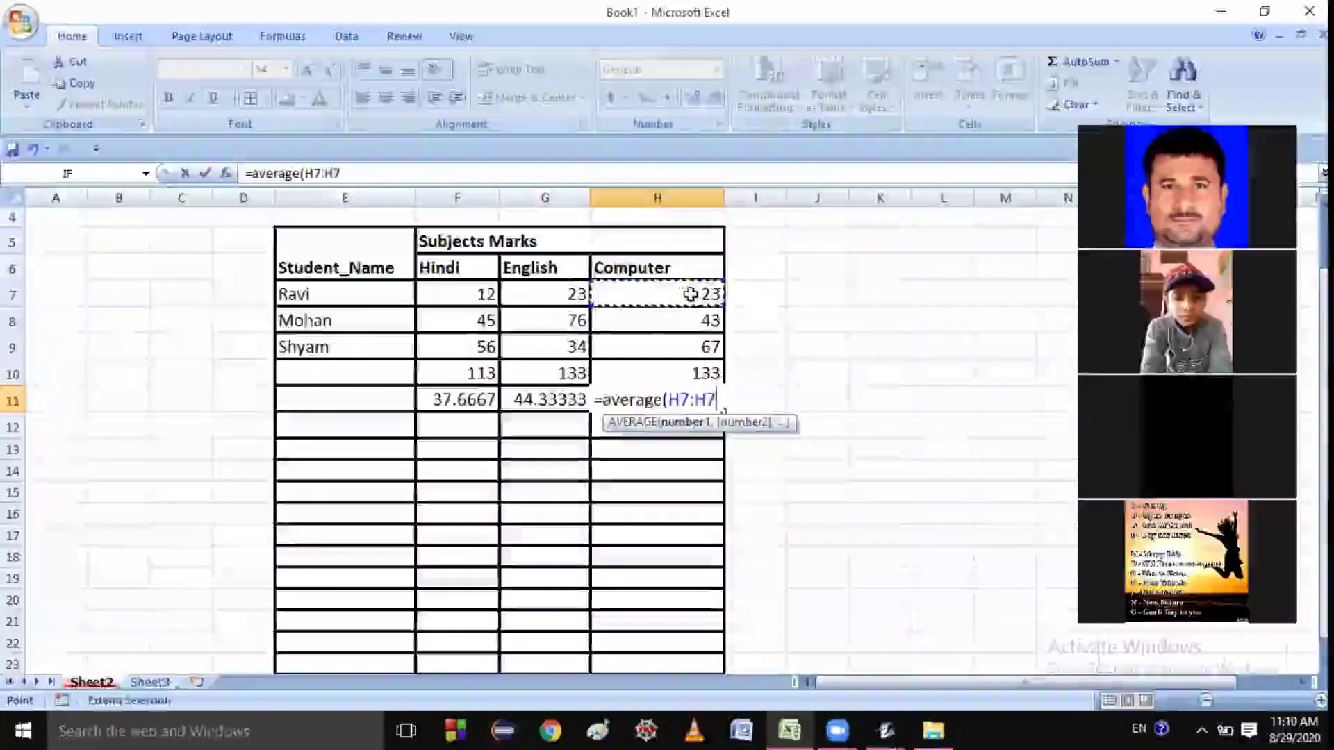
click(702, 345)
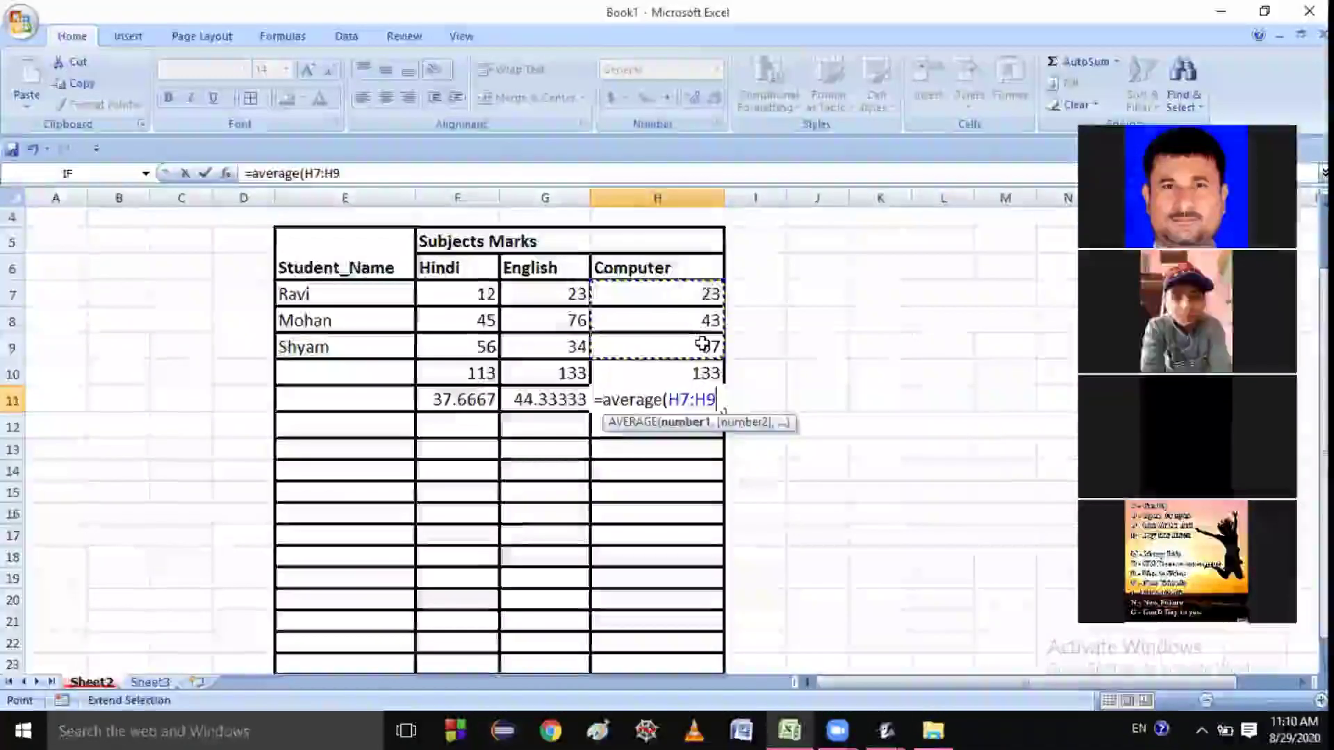
text())
key(Return)
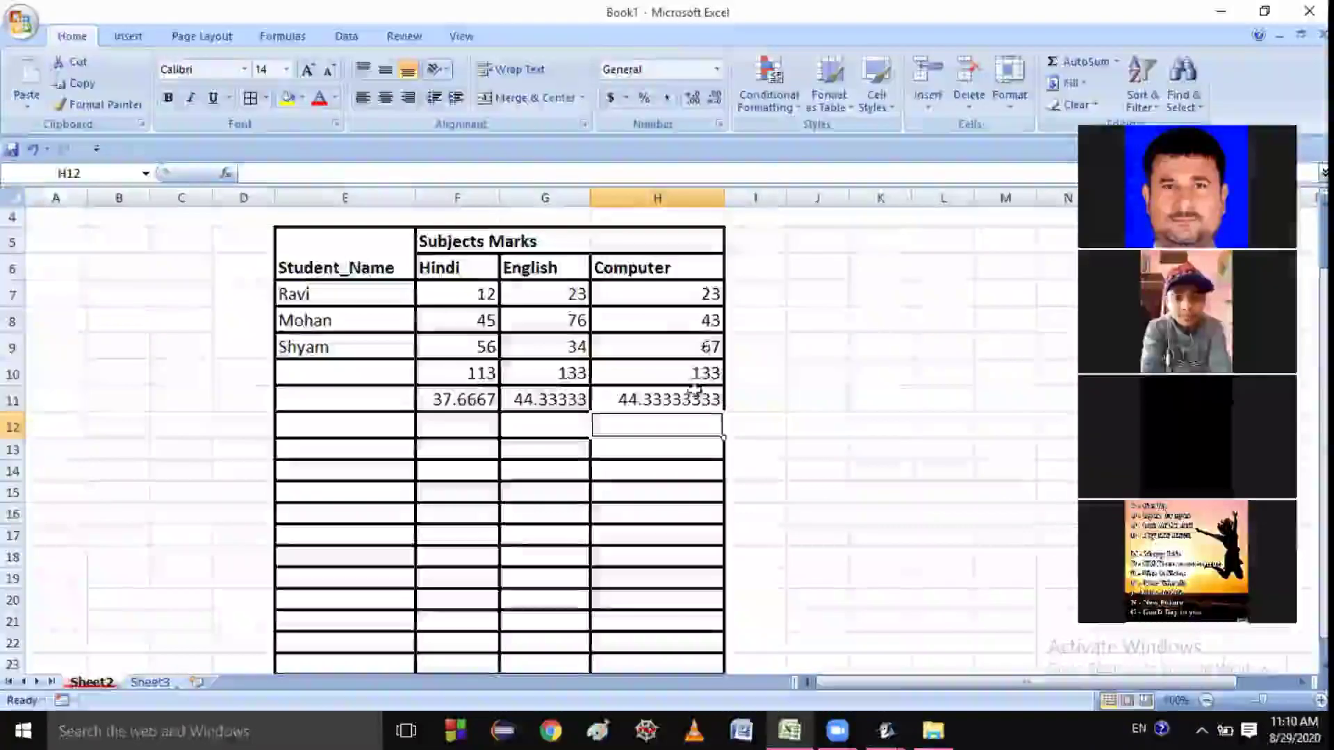
click(657, 470)
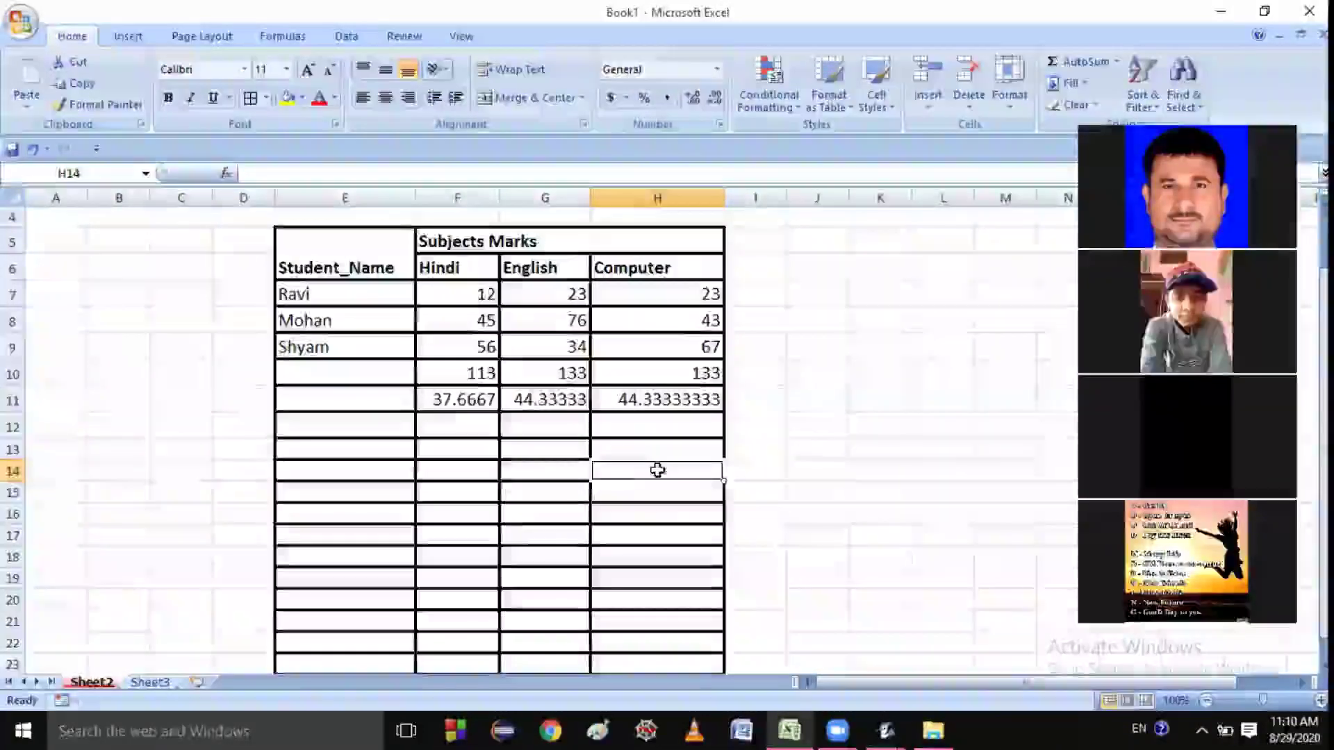
Replace the Hindi average formula in F11 with =AVERAGE(F9)
click(466, 395)
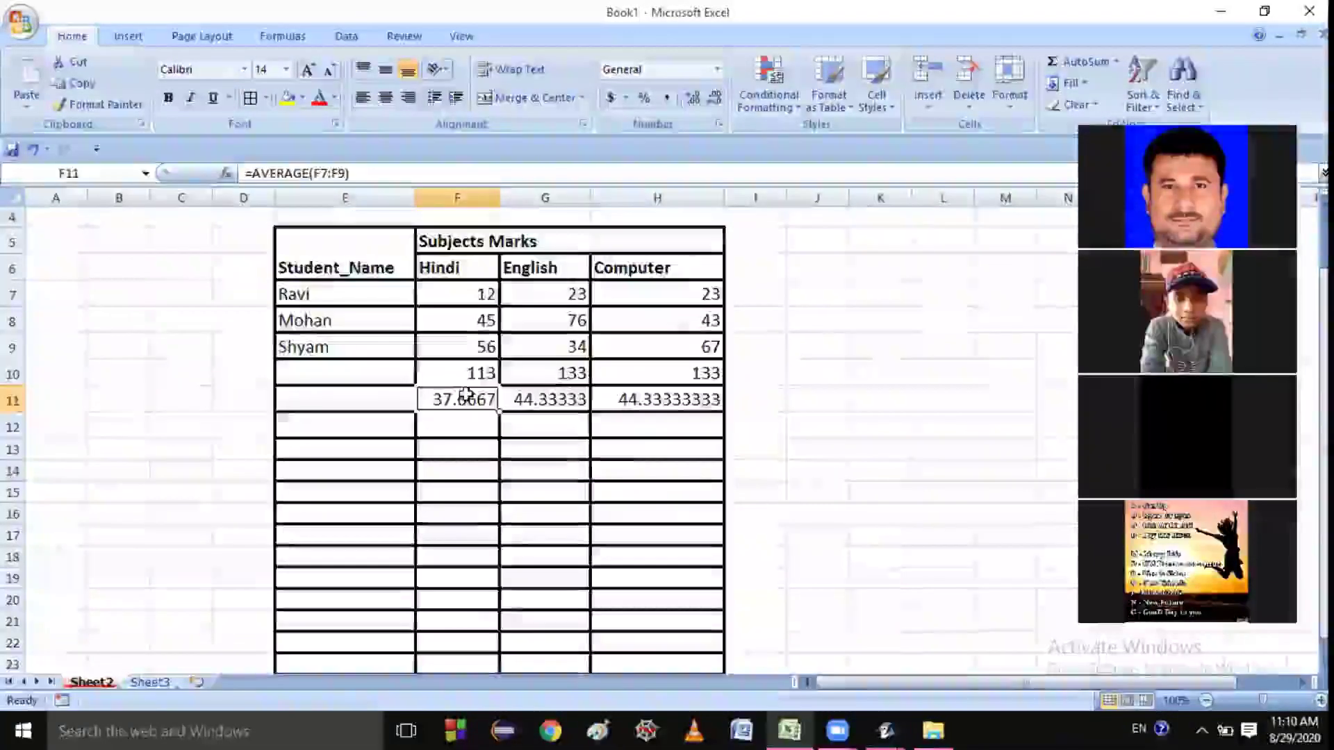
double_click(466, 394)
text(=)
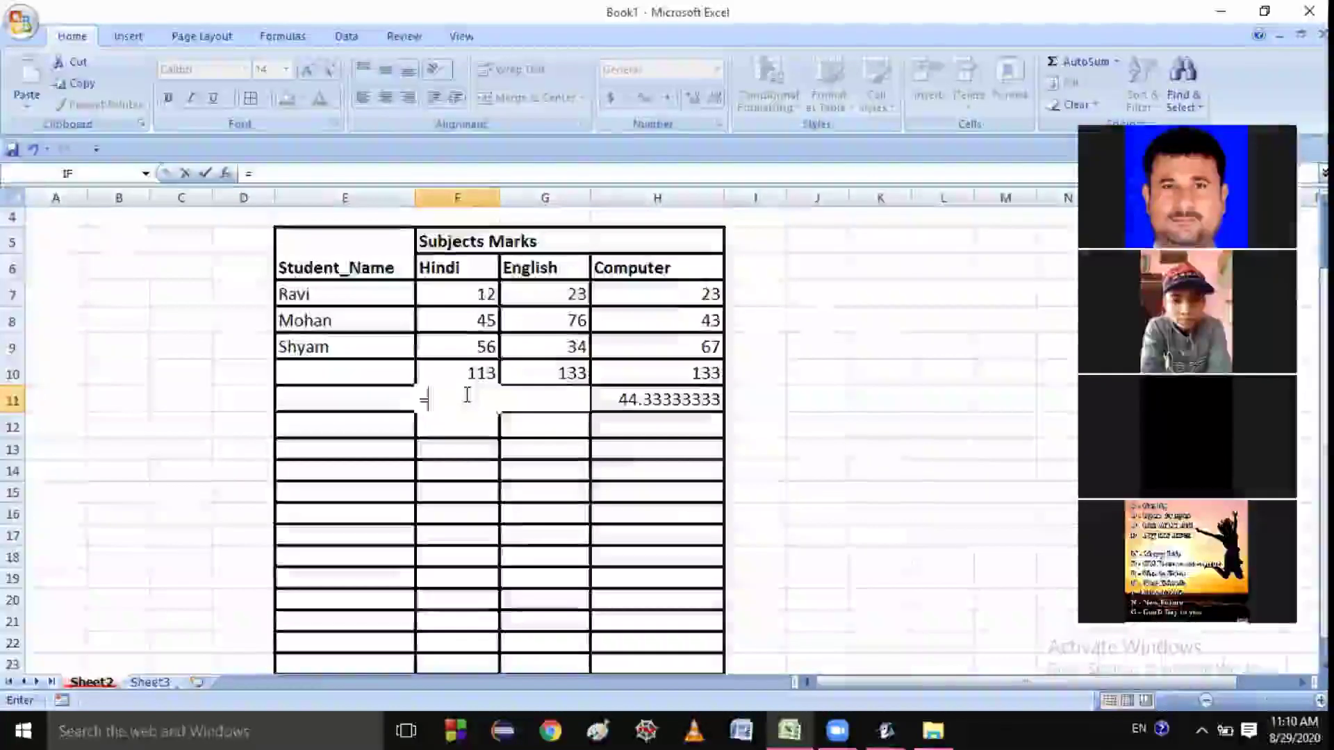
text(average()
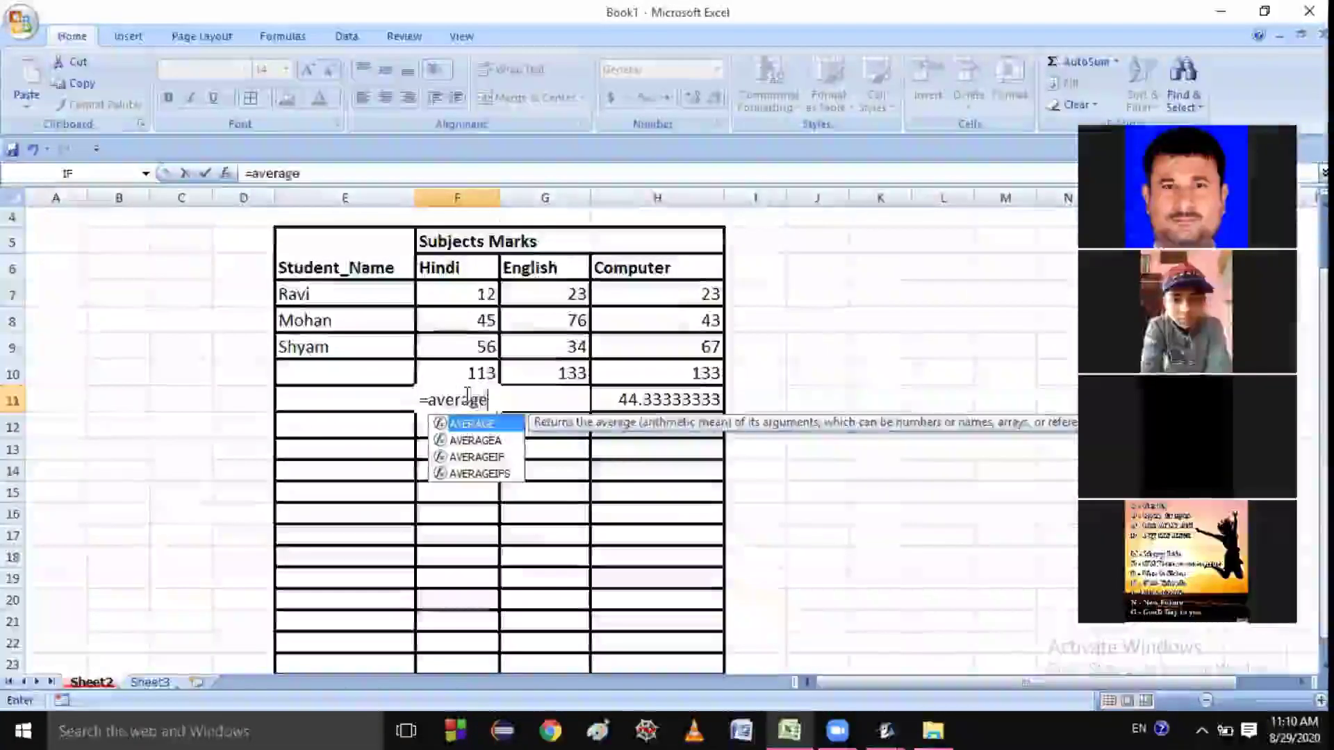
click(469, 291)
click(474, 345)
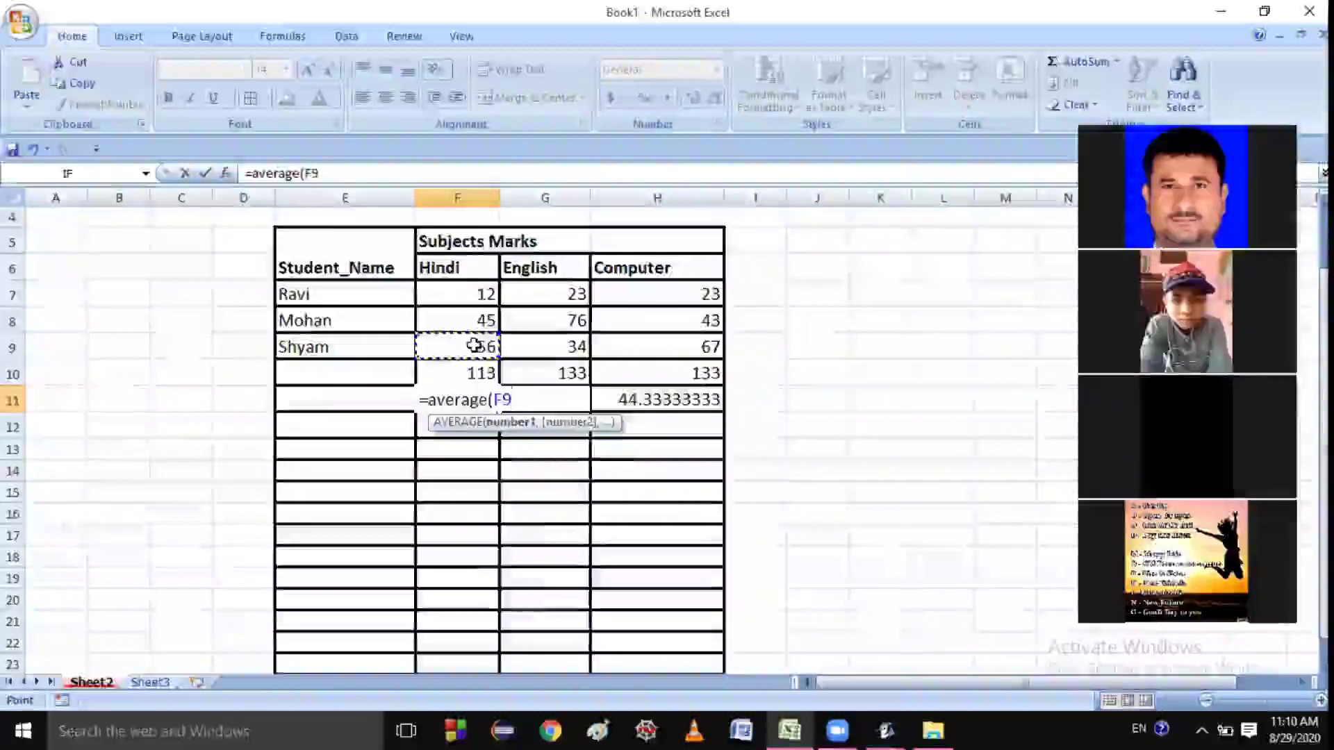
text())
key(Return)
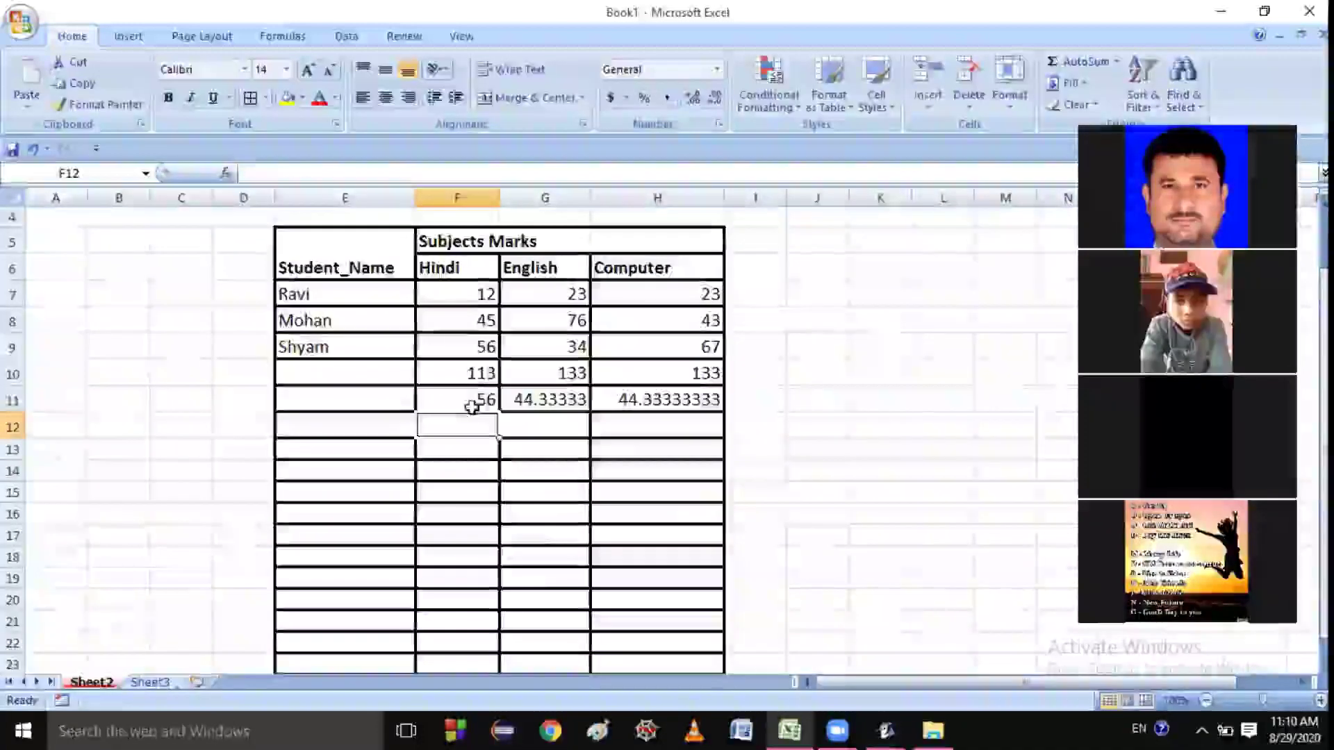
click(612, 490)
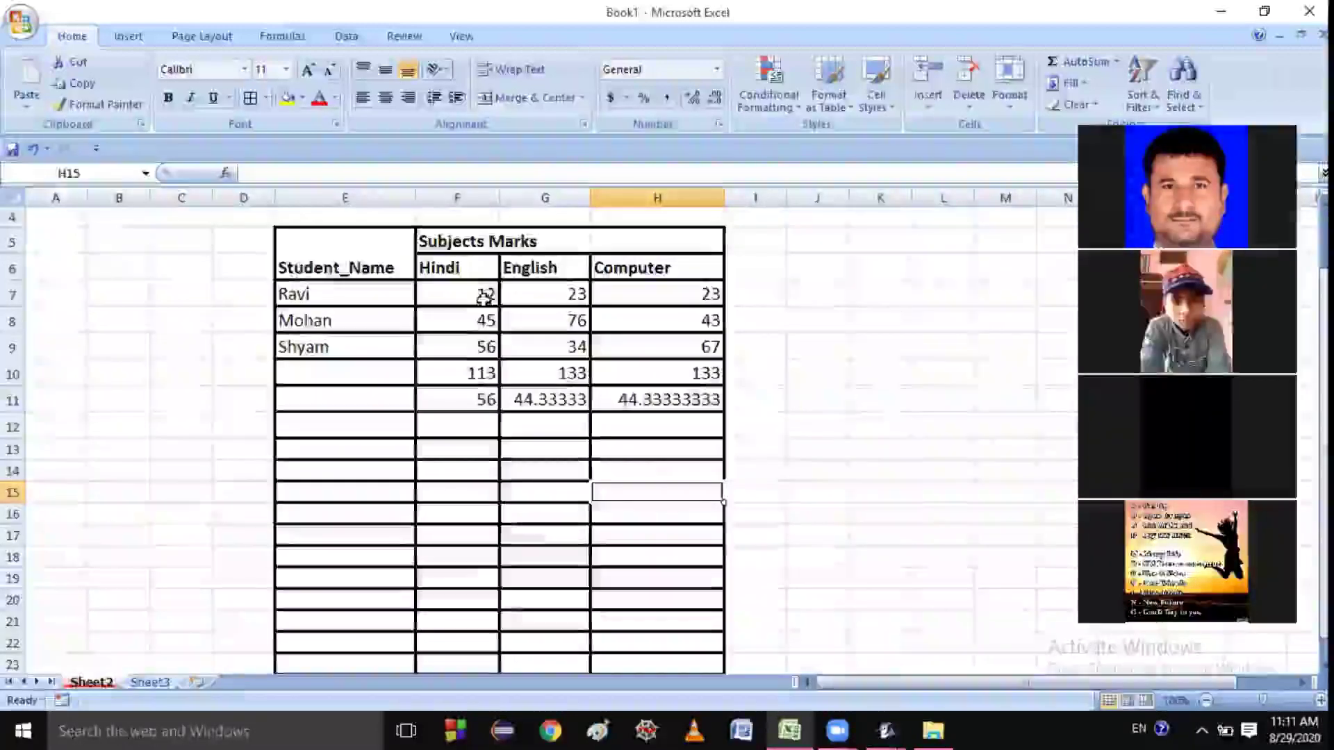
Check the Hindi total and average formulas in F10 and F11, and clear the average formula from F11
click(481, 373)
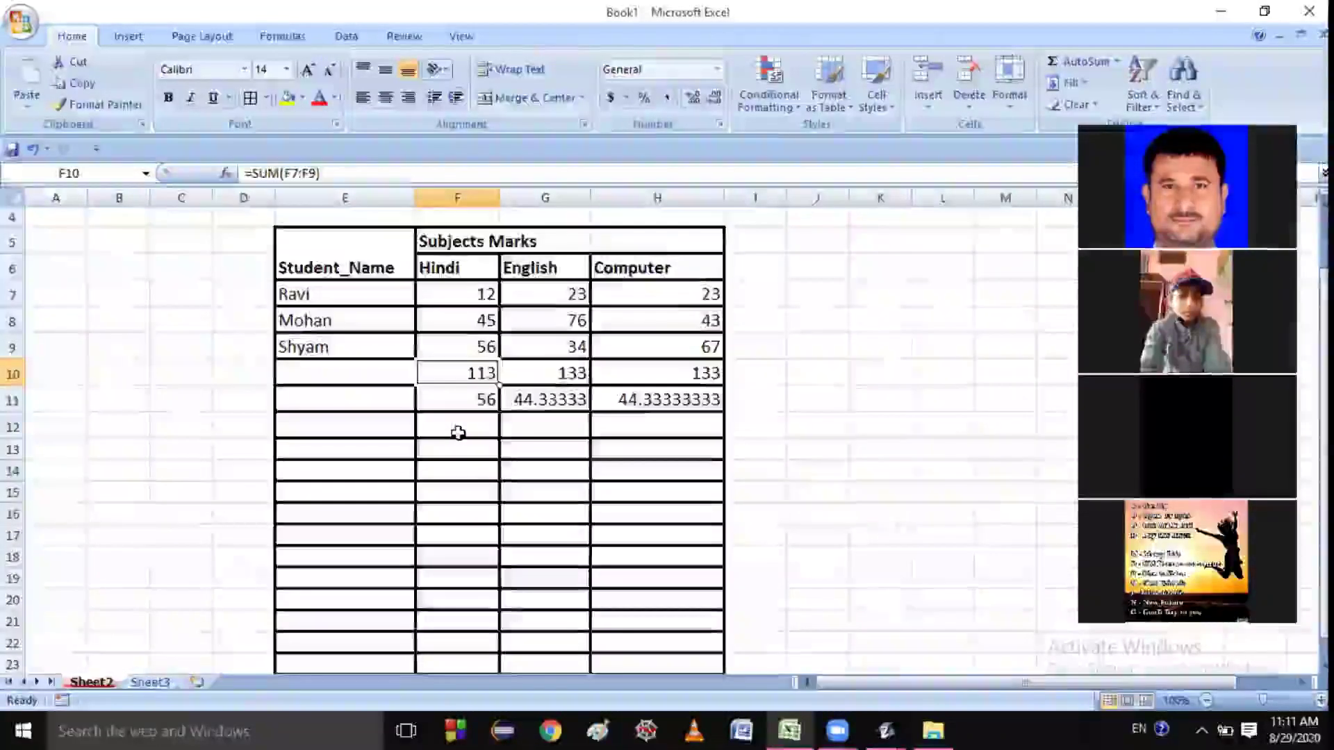
click(470, 394)
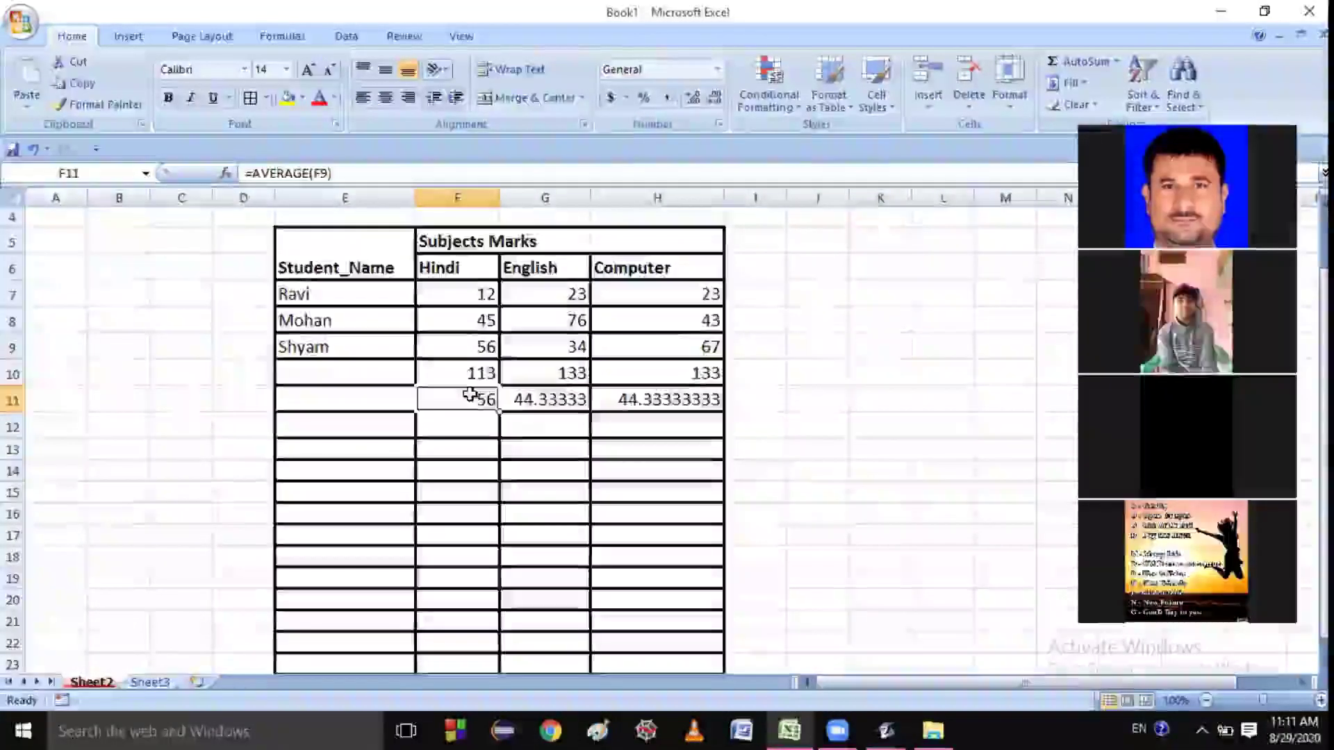
double_click(471, 394)
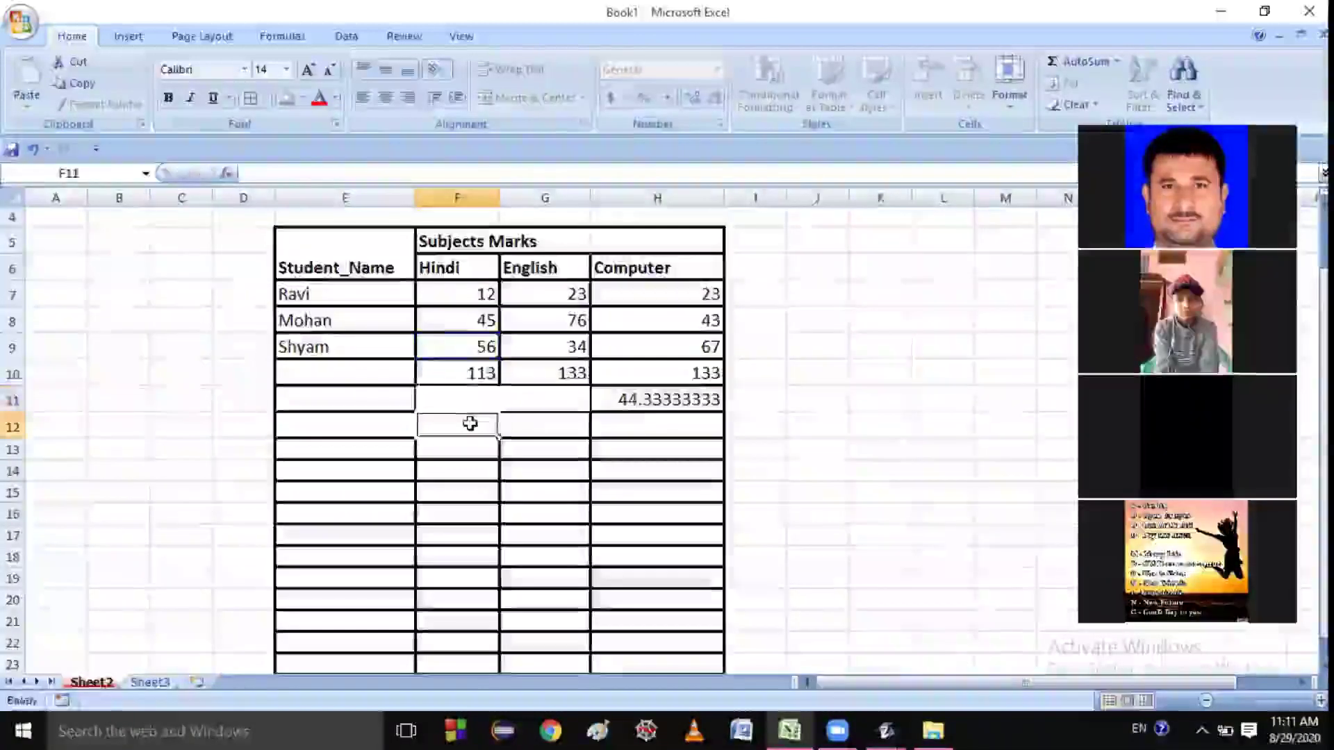
key(Return)
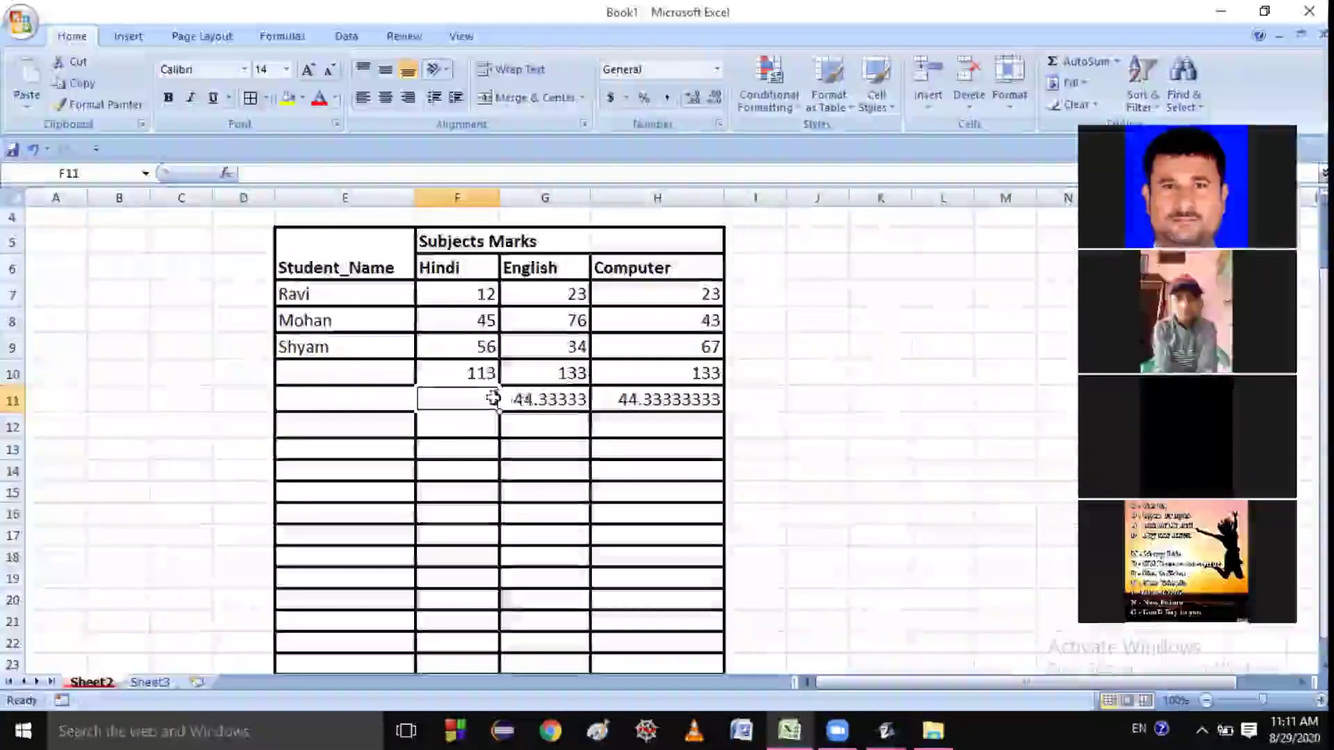
click(485, 421)
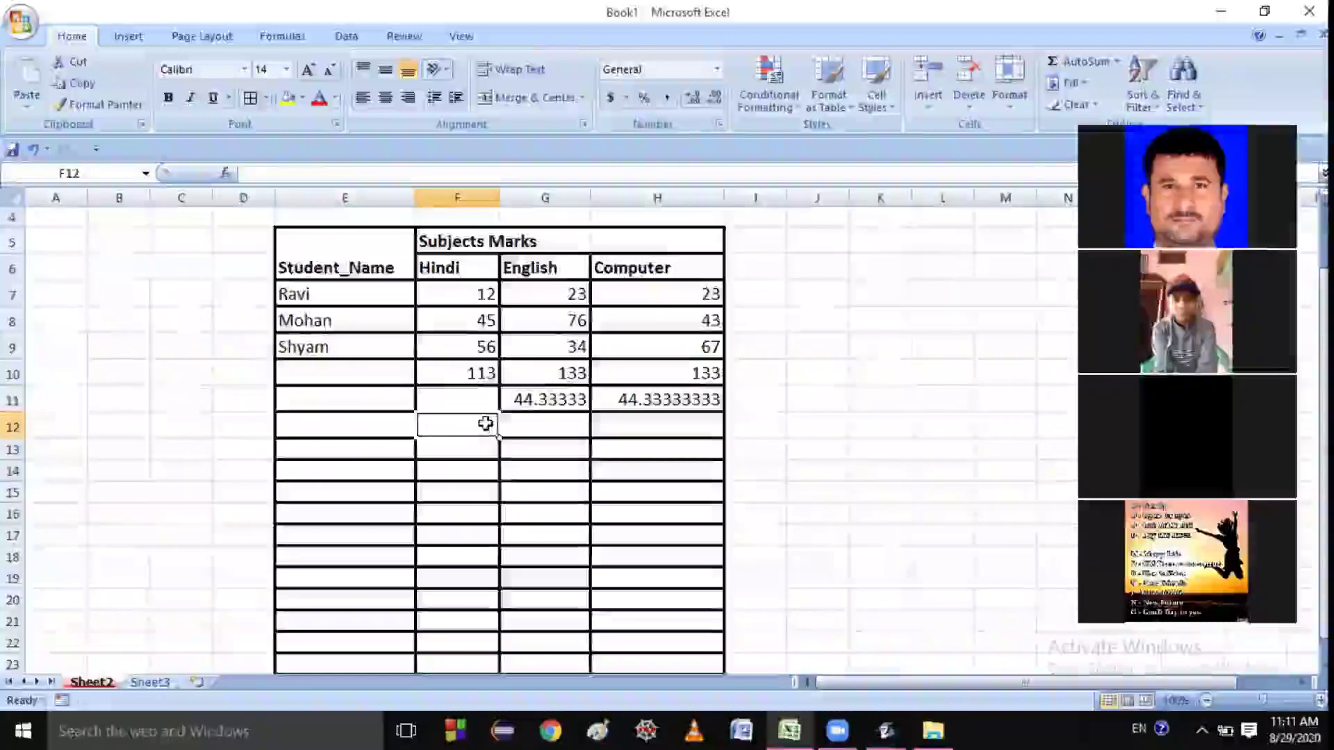
Average the three Hindi marks in F12 with the formula =AVERAGE(F7:F9)
text(=)
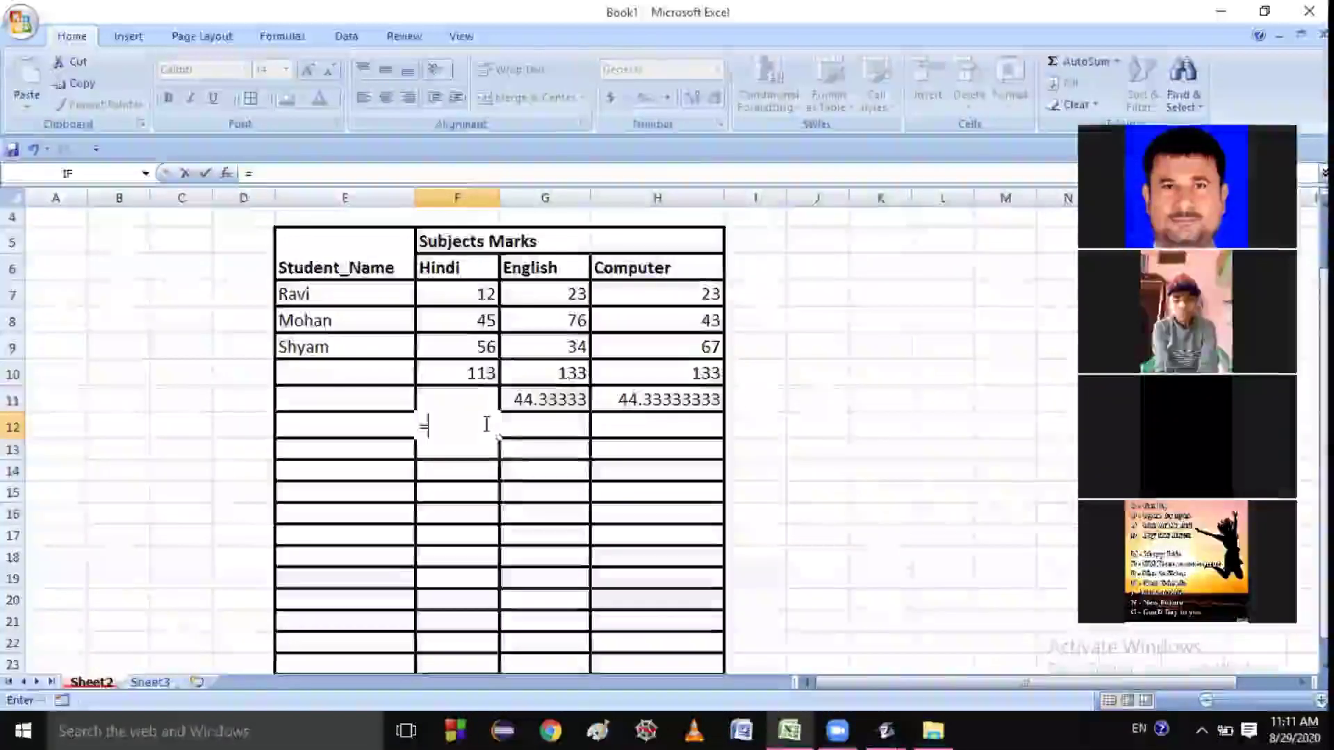
text(average()
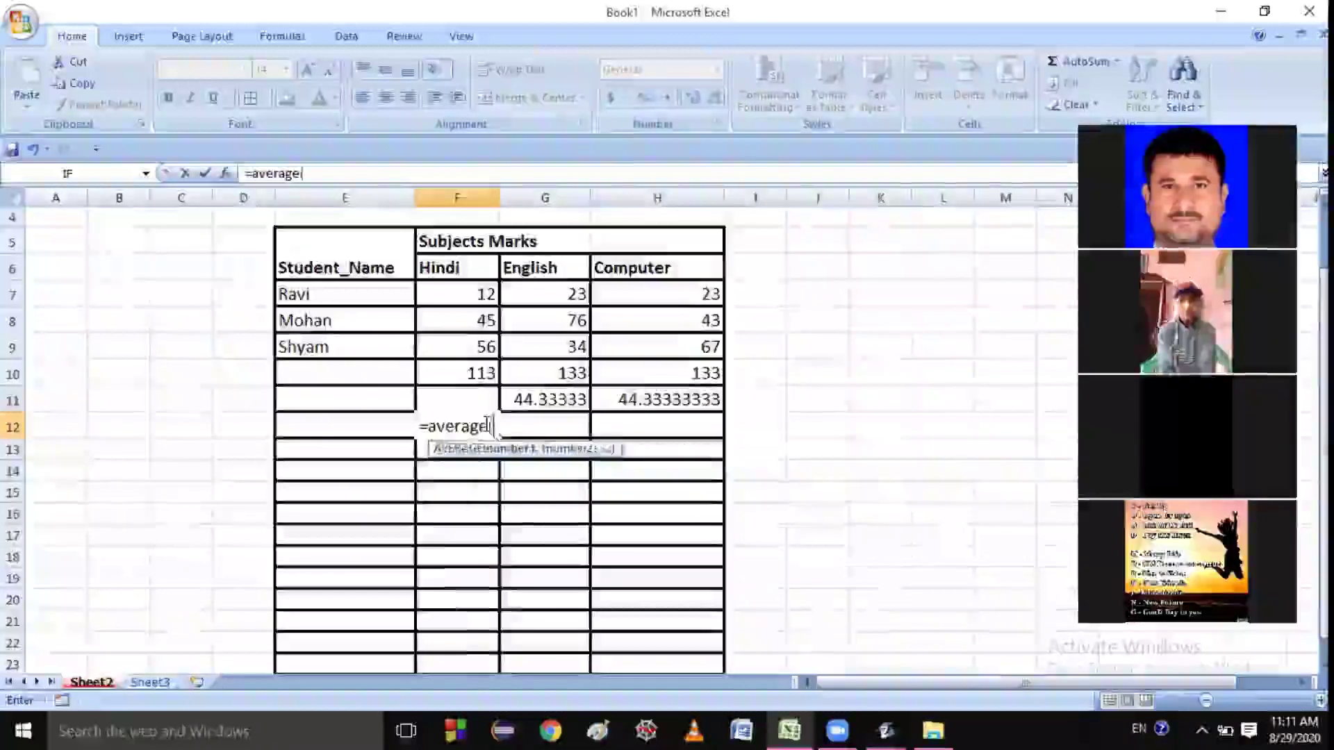
click(452, 292)
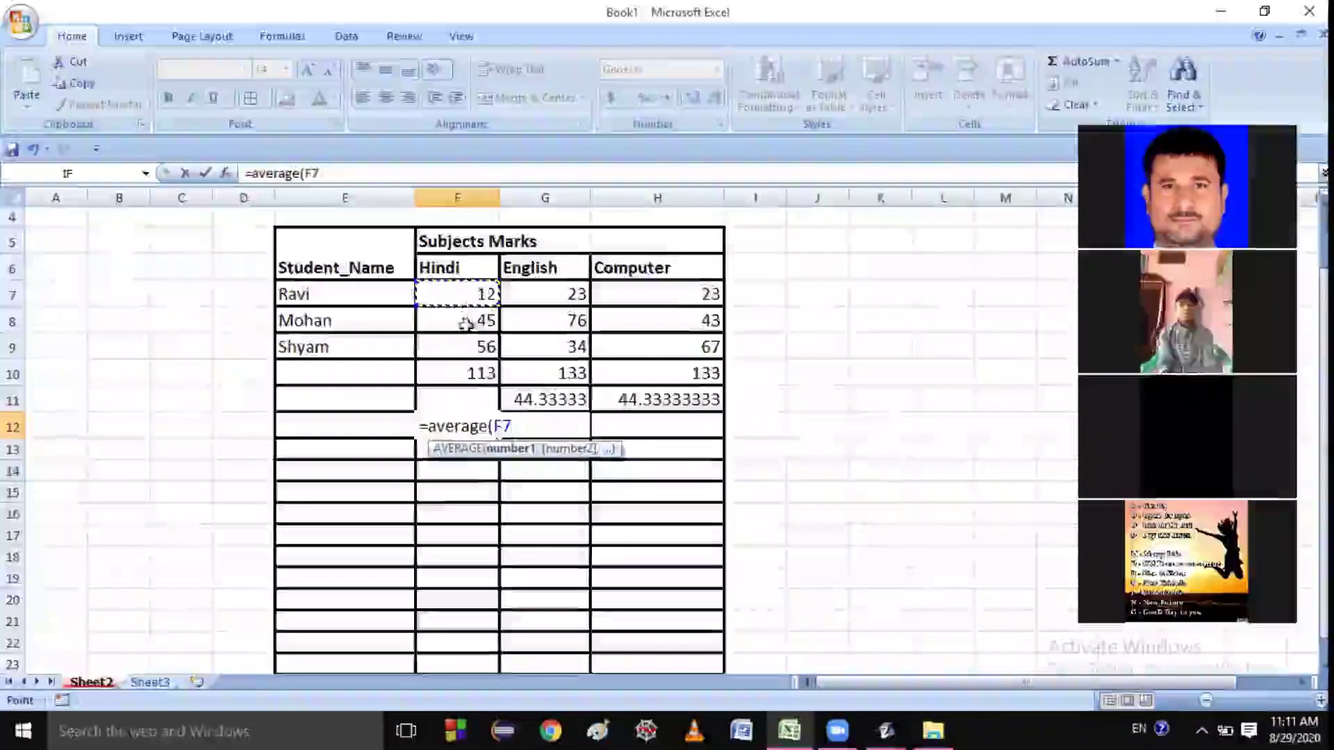
key(F8)
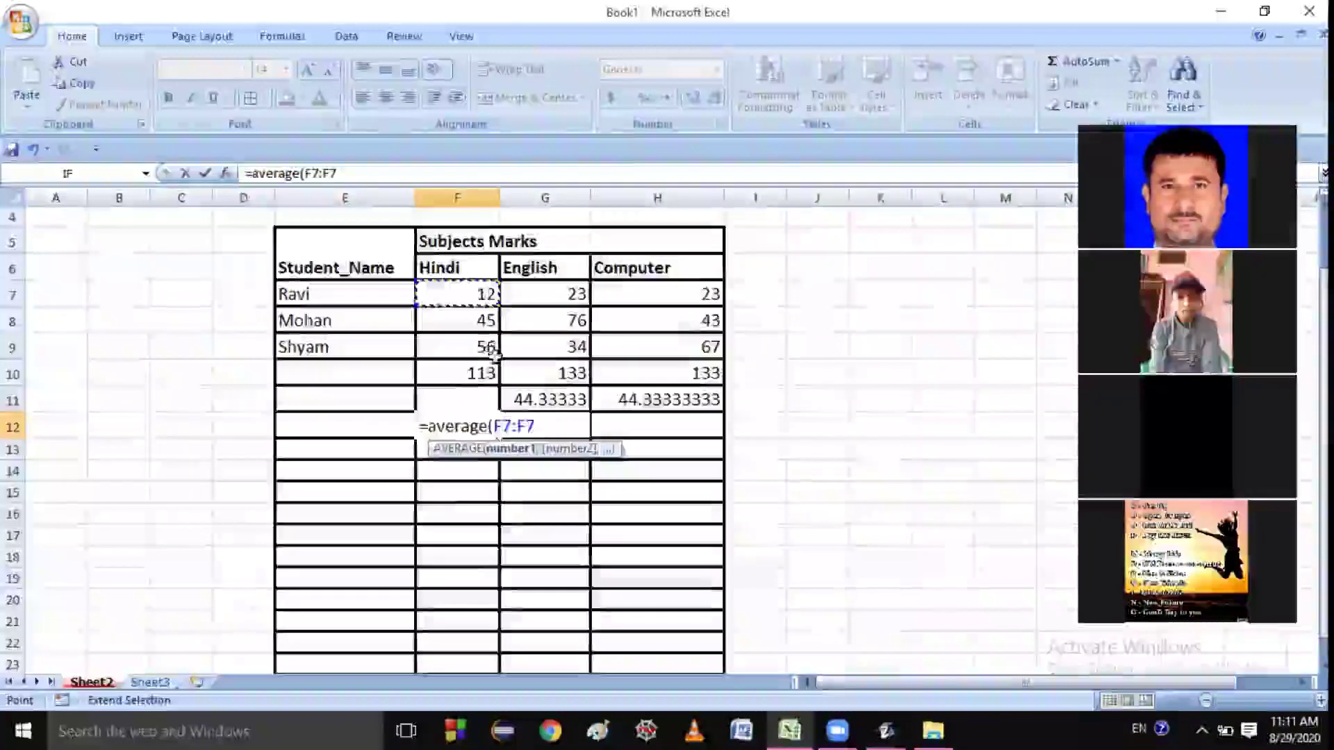
click(486, 346)
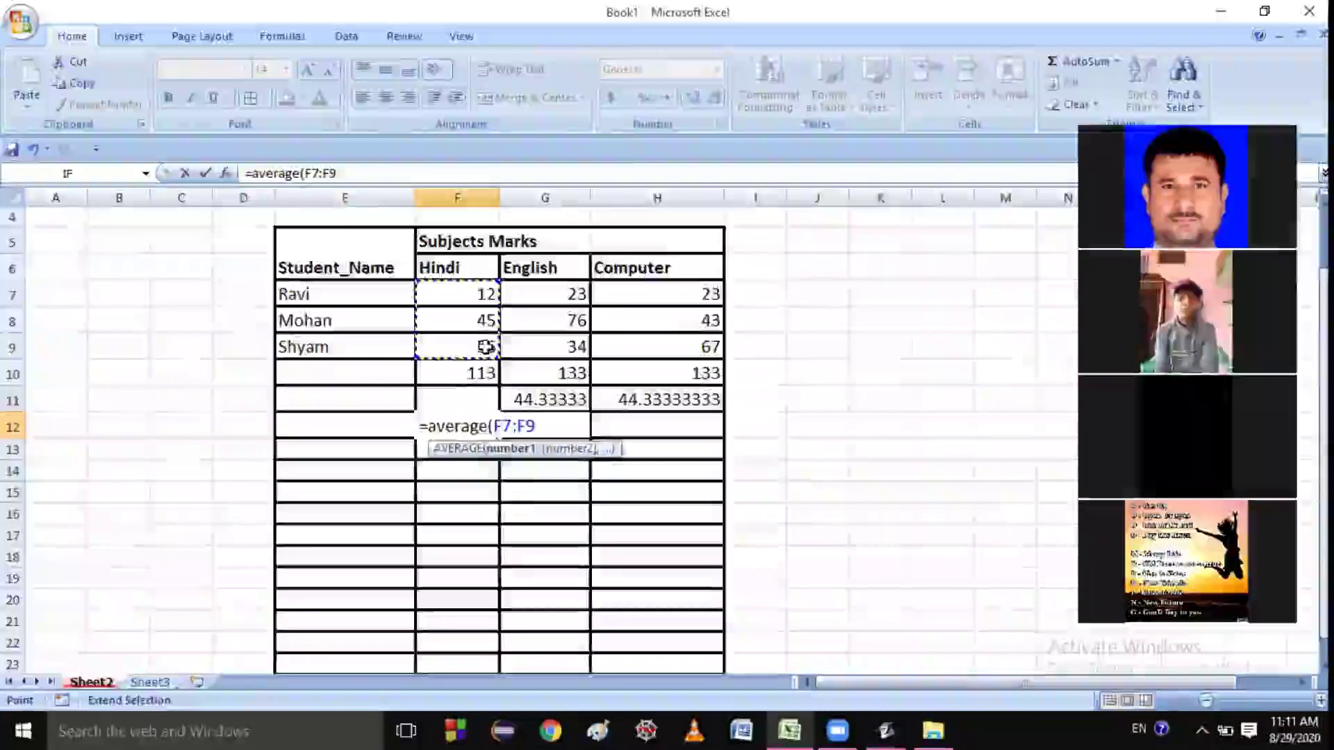
key(Return)
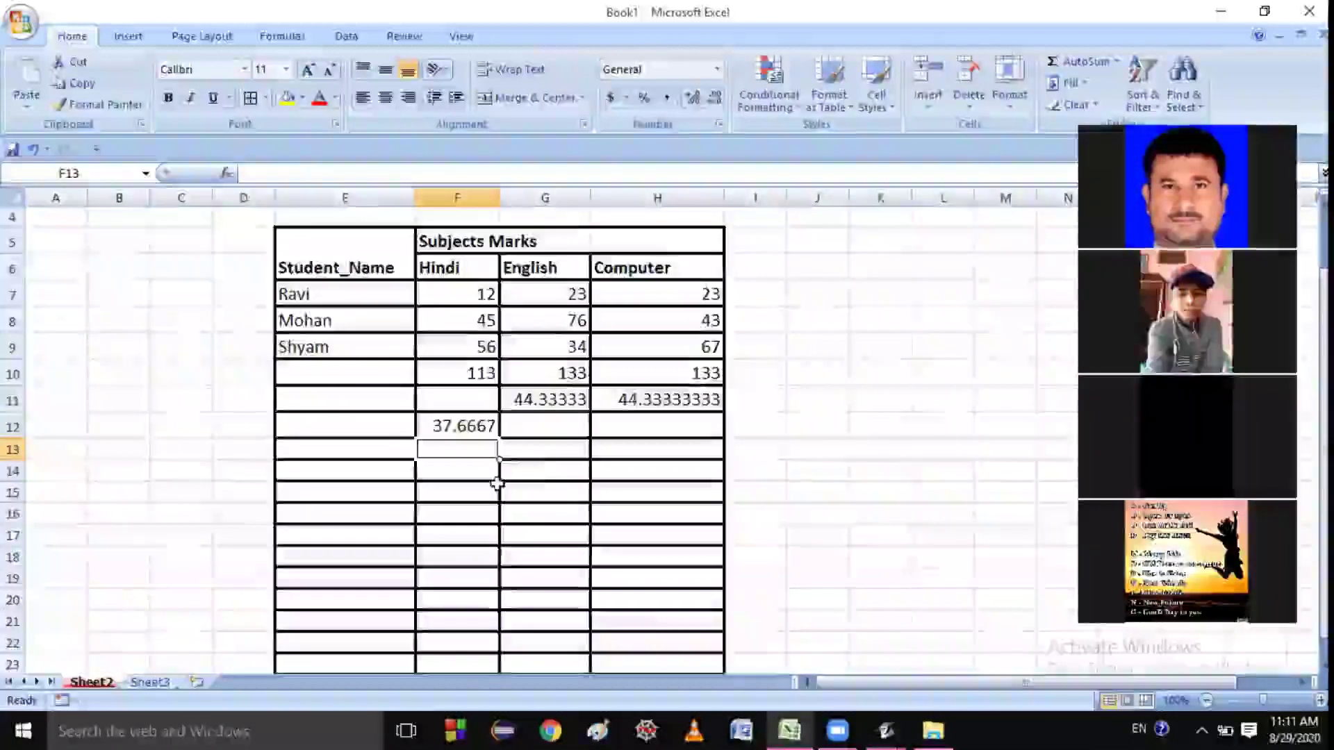
Check the Hindi average formula in F12 against the subject total formulas in F10, G10 and H10
click(472, 424)
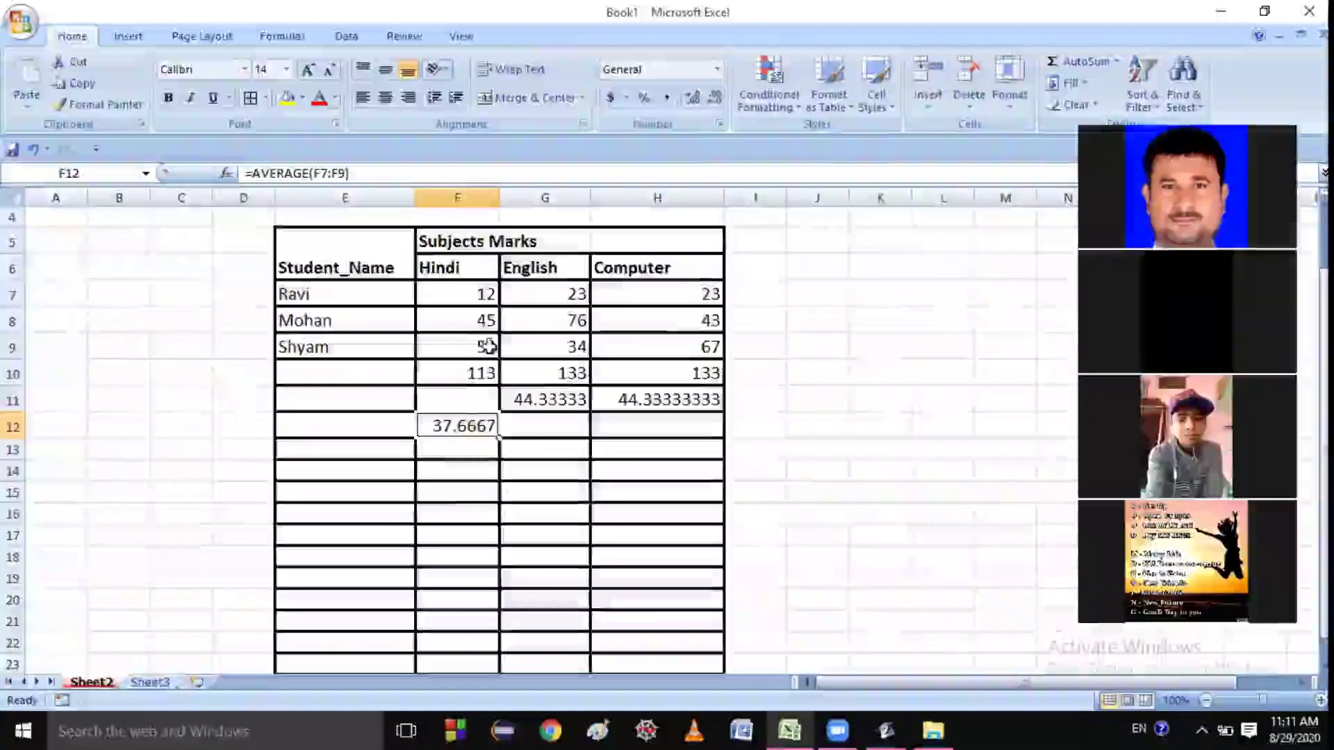
click(486, 373)
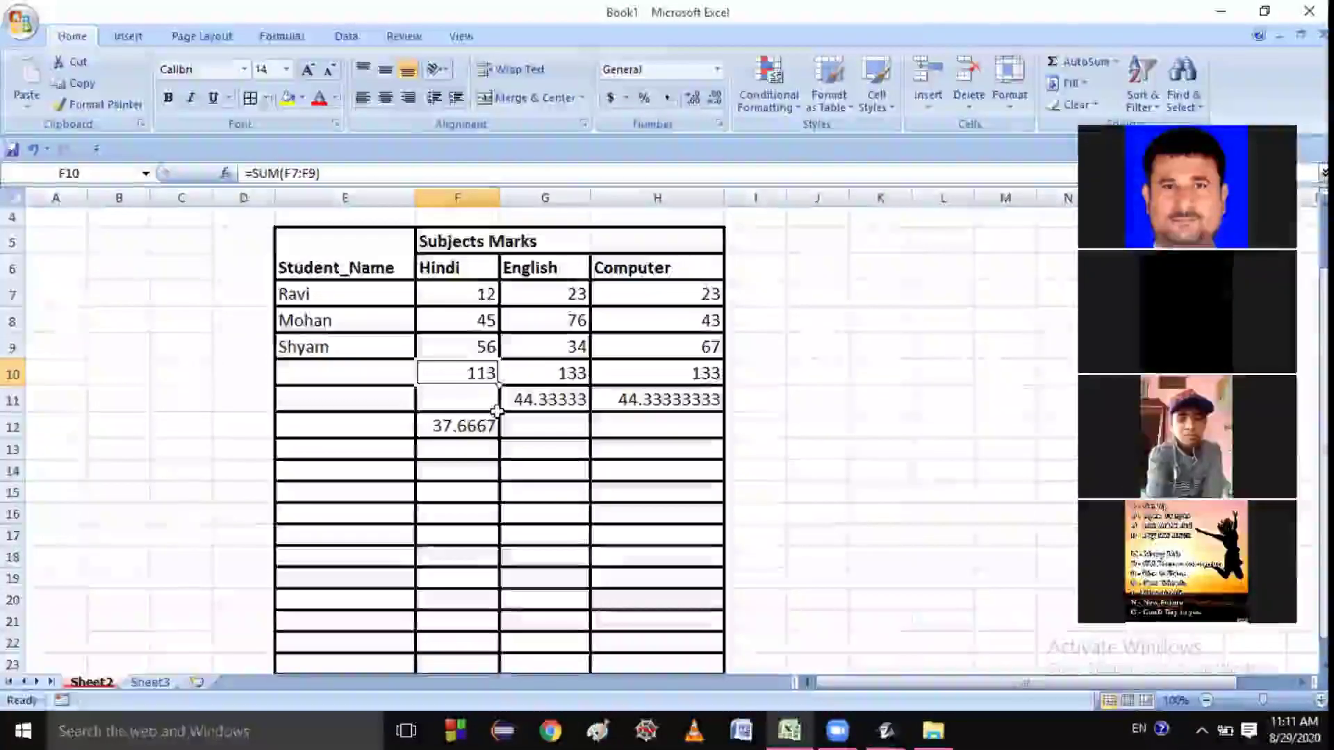
click(437, 434)
click(578, 292)
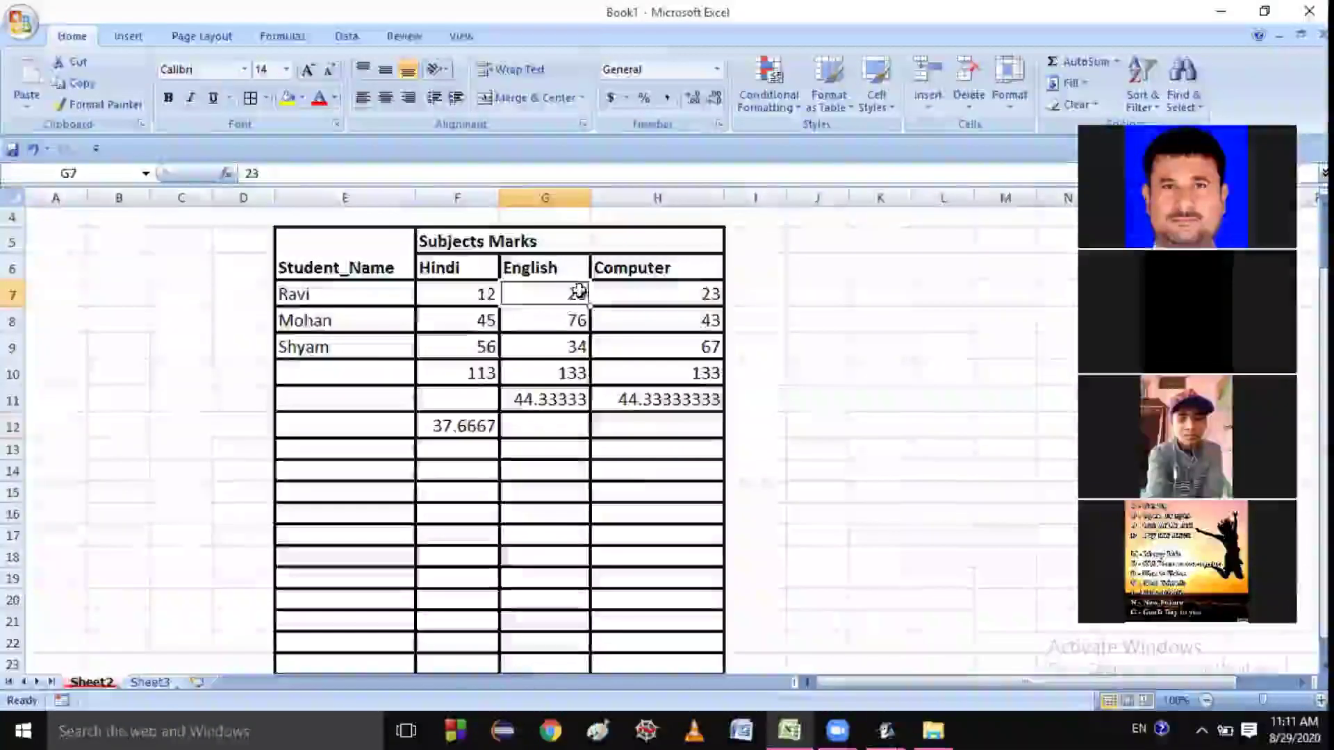
click(576, 372)
click(669, 372)
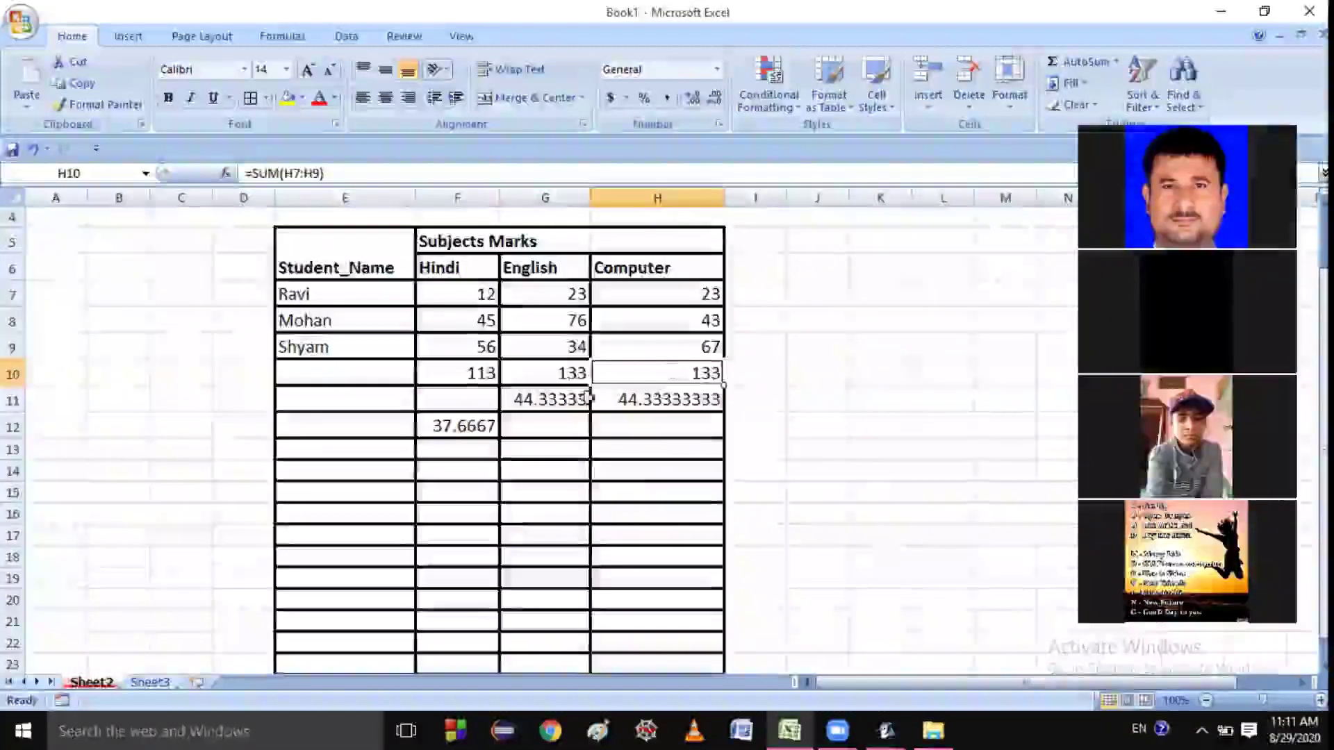
click(456, 424)
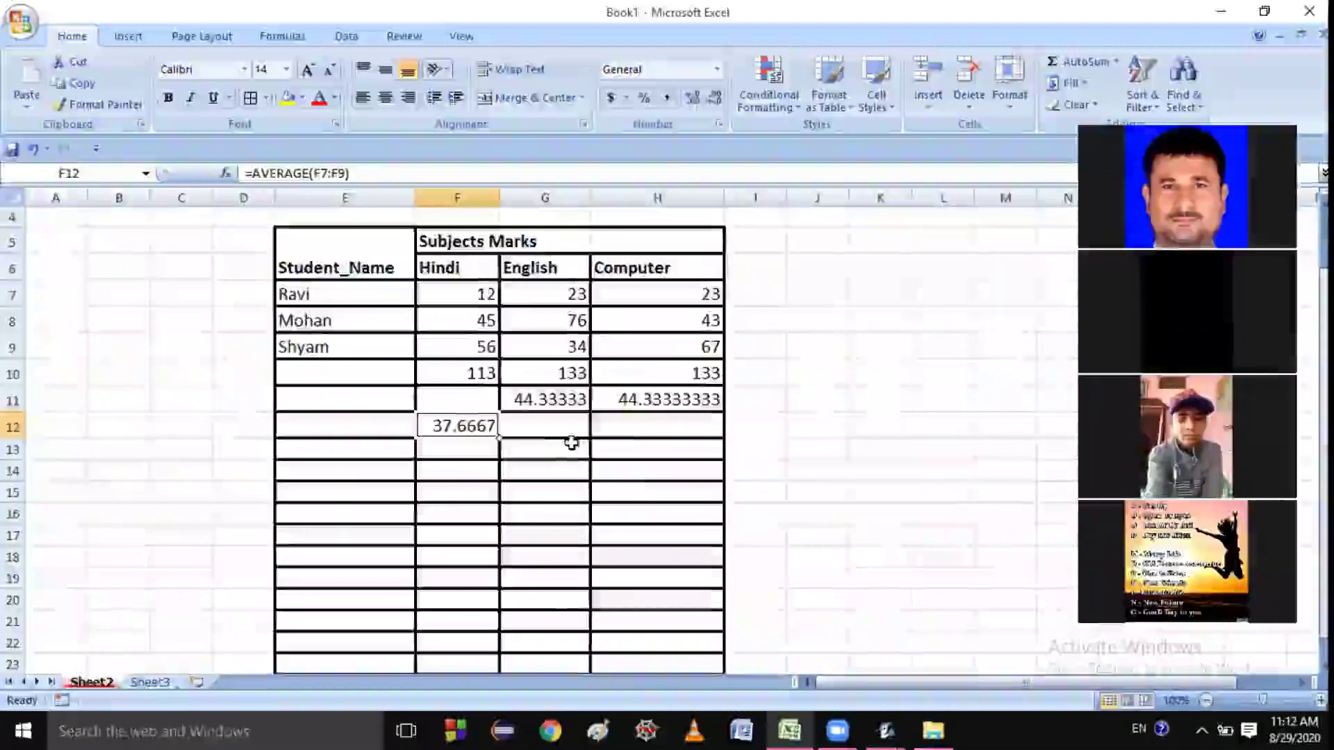
Move the Hindi average formula from F12 up into the empty cell F11
click(477, 399)
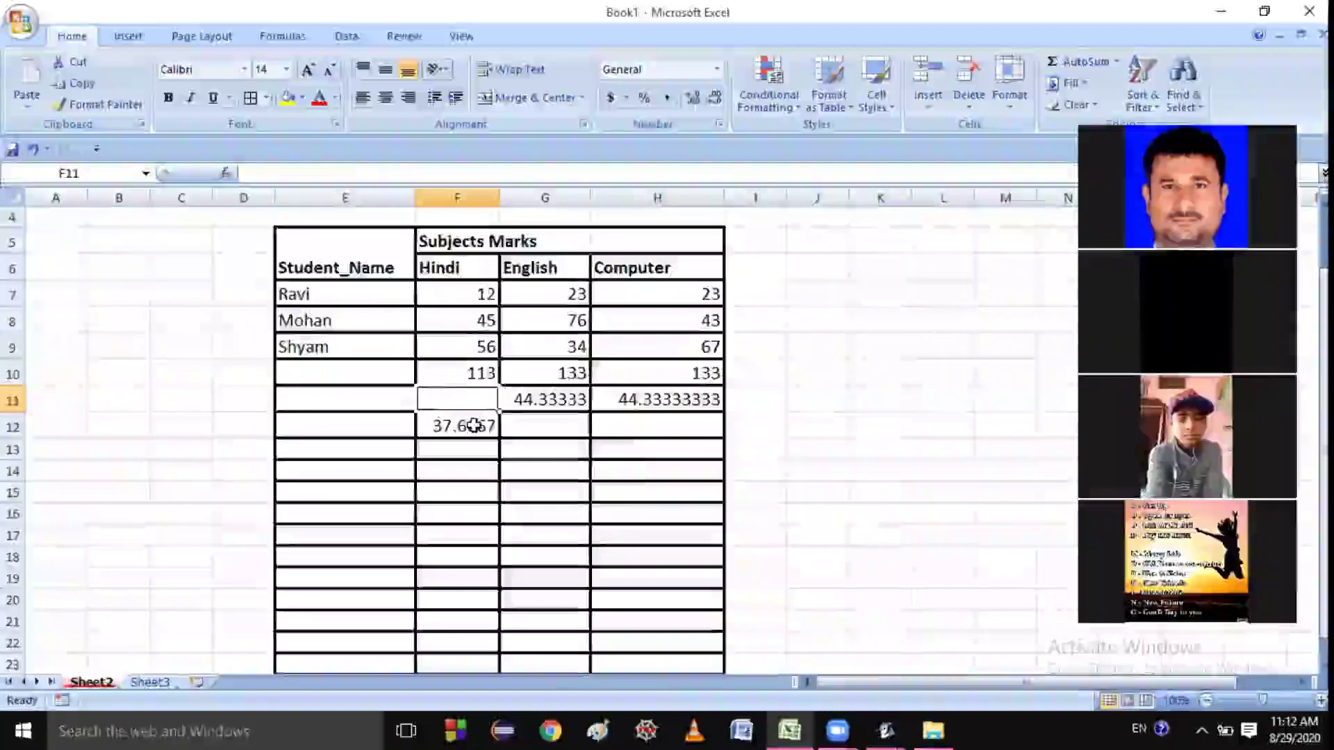
click(473, 425)
key(ctrl+c)
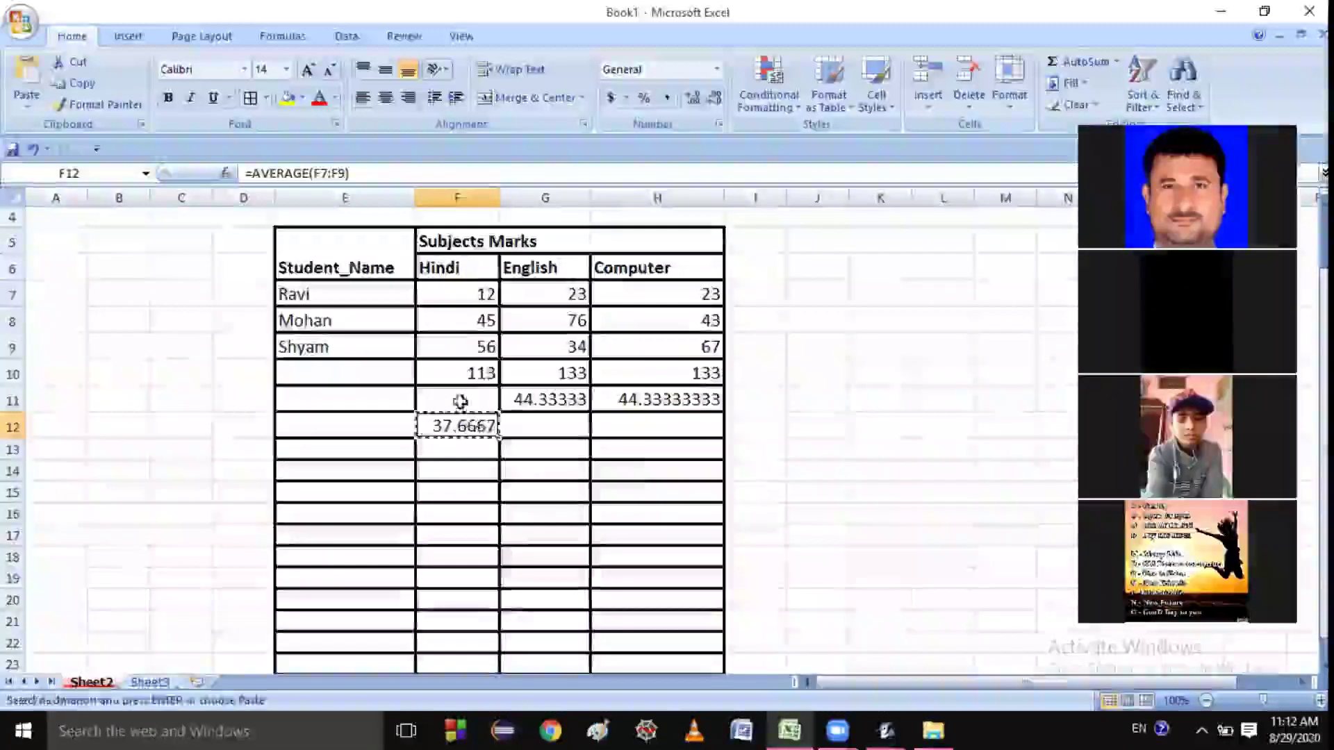
click(460, 402)
key(ctrl+v)
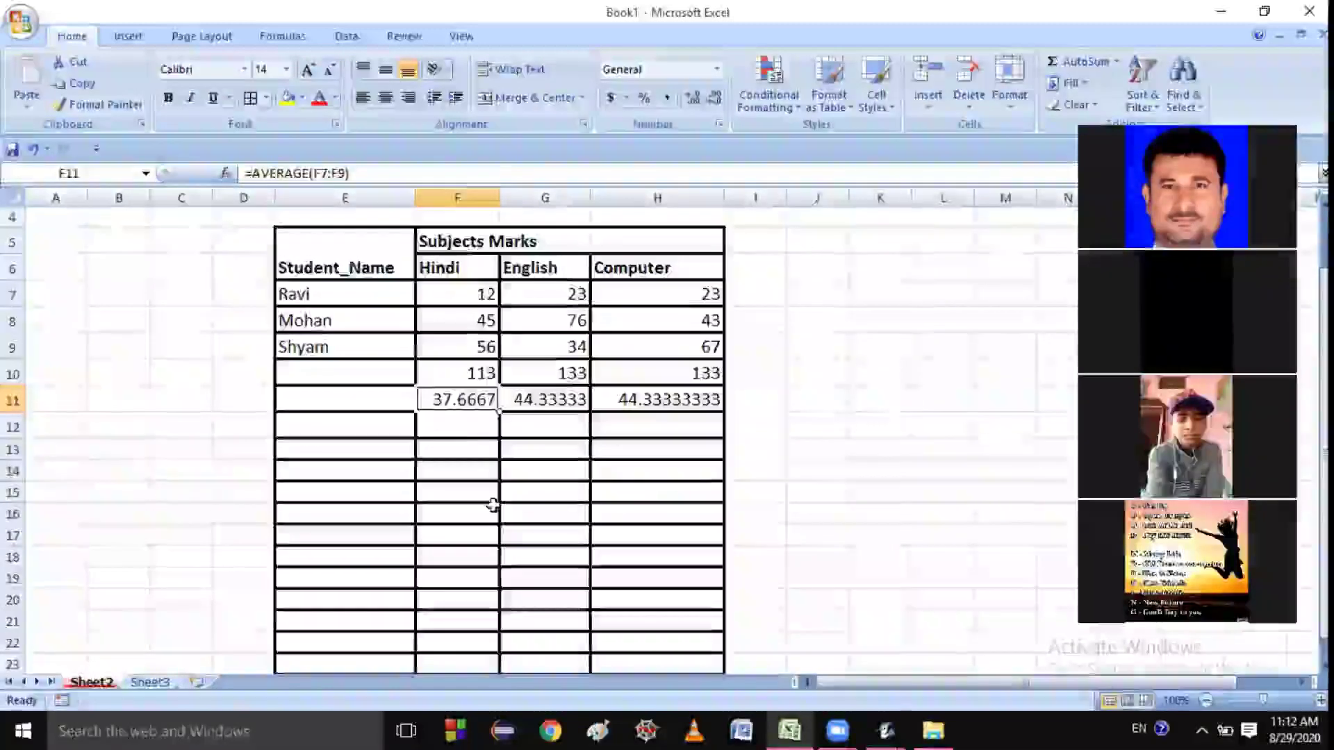
click(492, 505)
Review the Hindi and English total formulas in row 10 and their average formulas in row 11
click(566, 397)
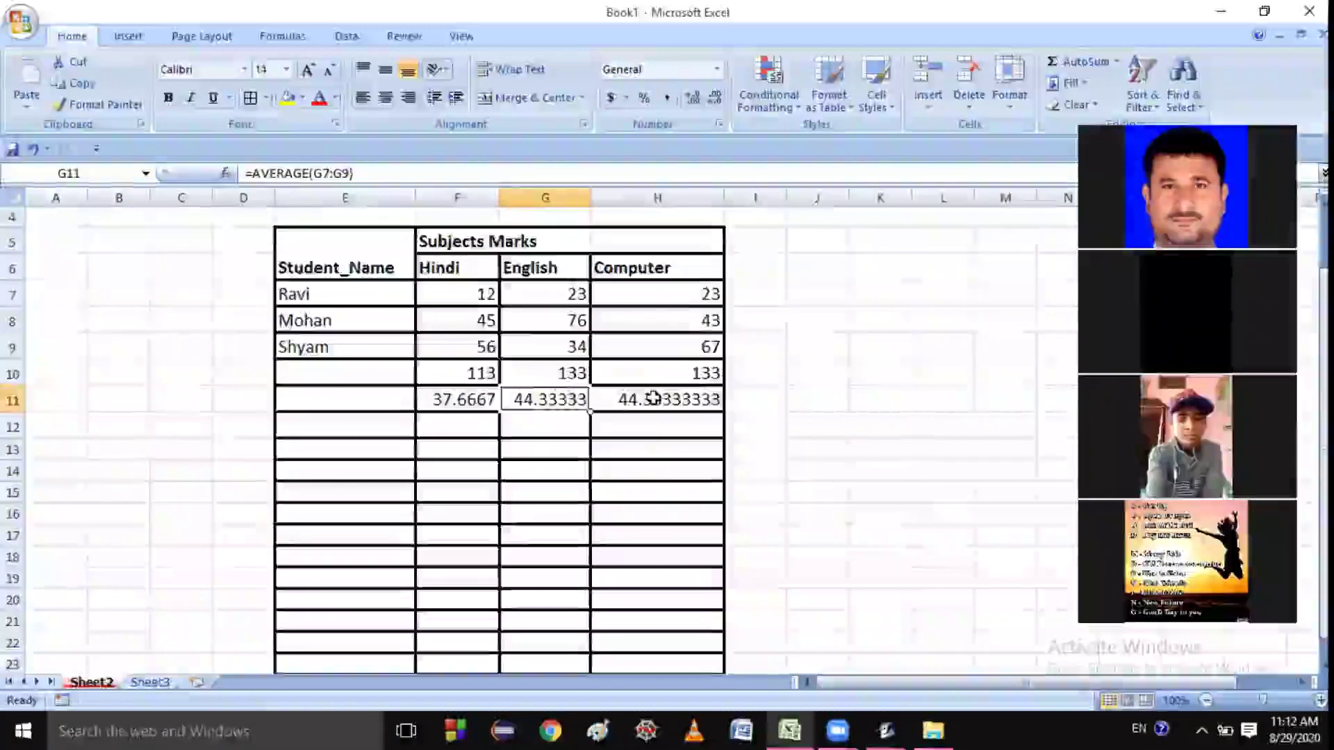
click(585, 446)
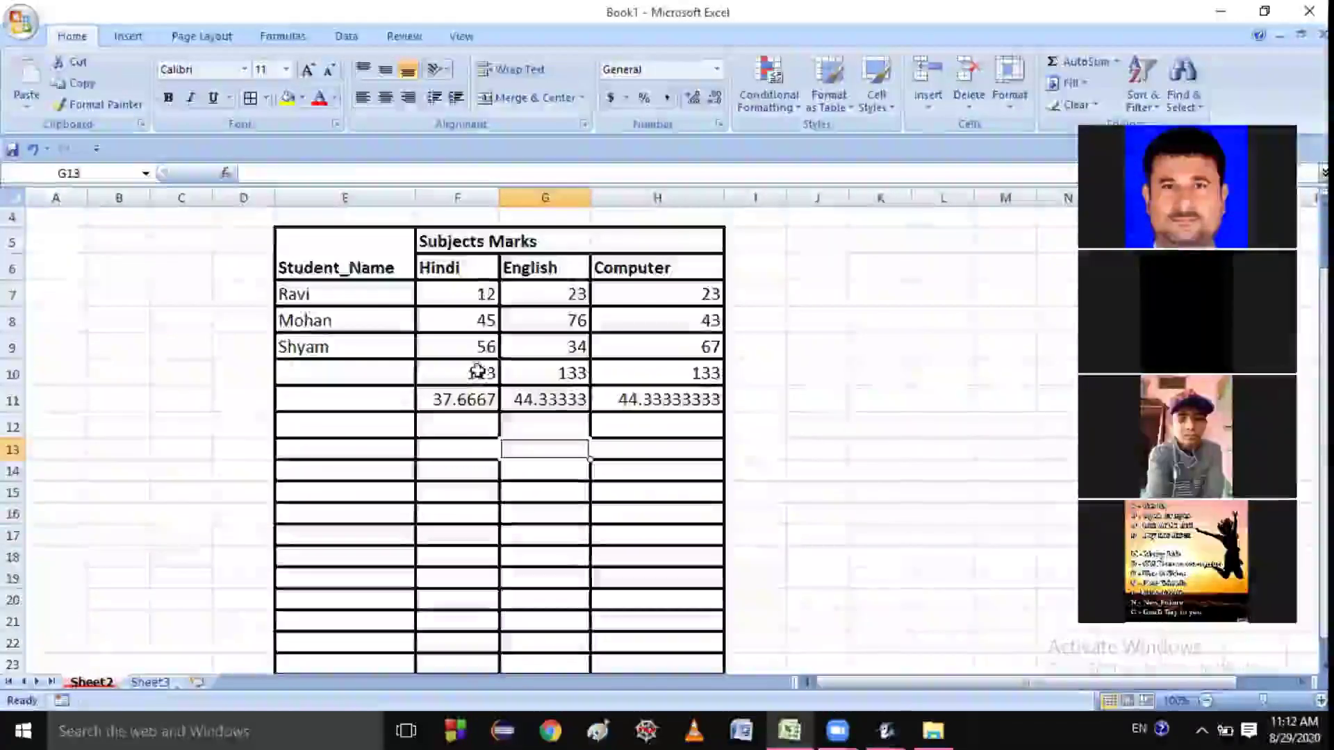
click(477, 370)
click(507, 370)
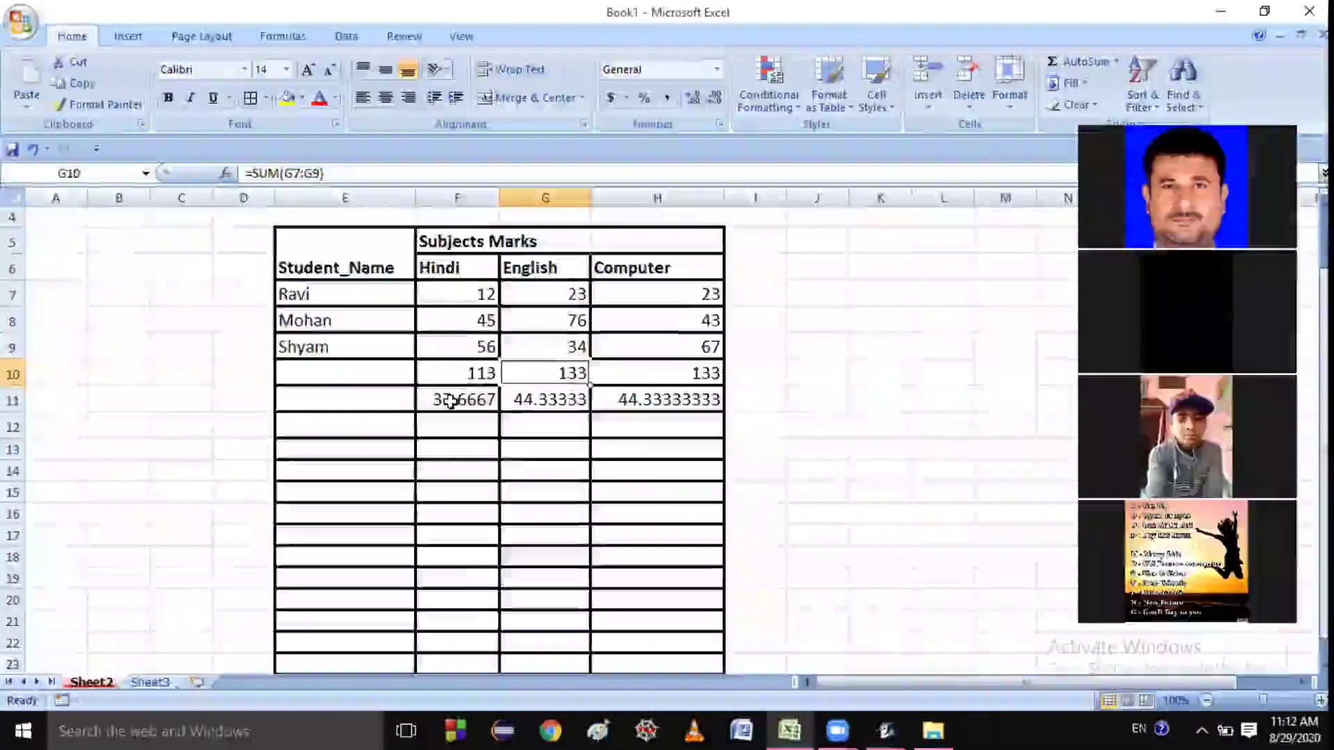
click(450, 401)
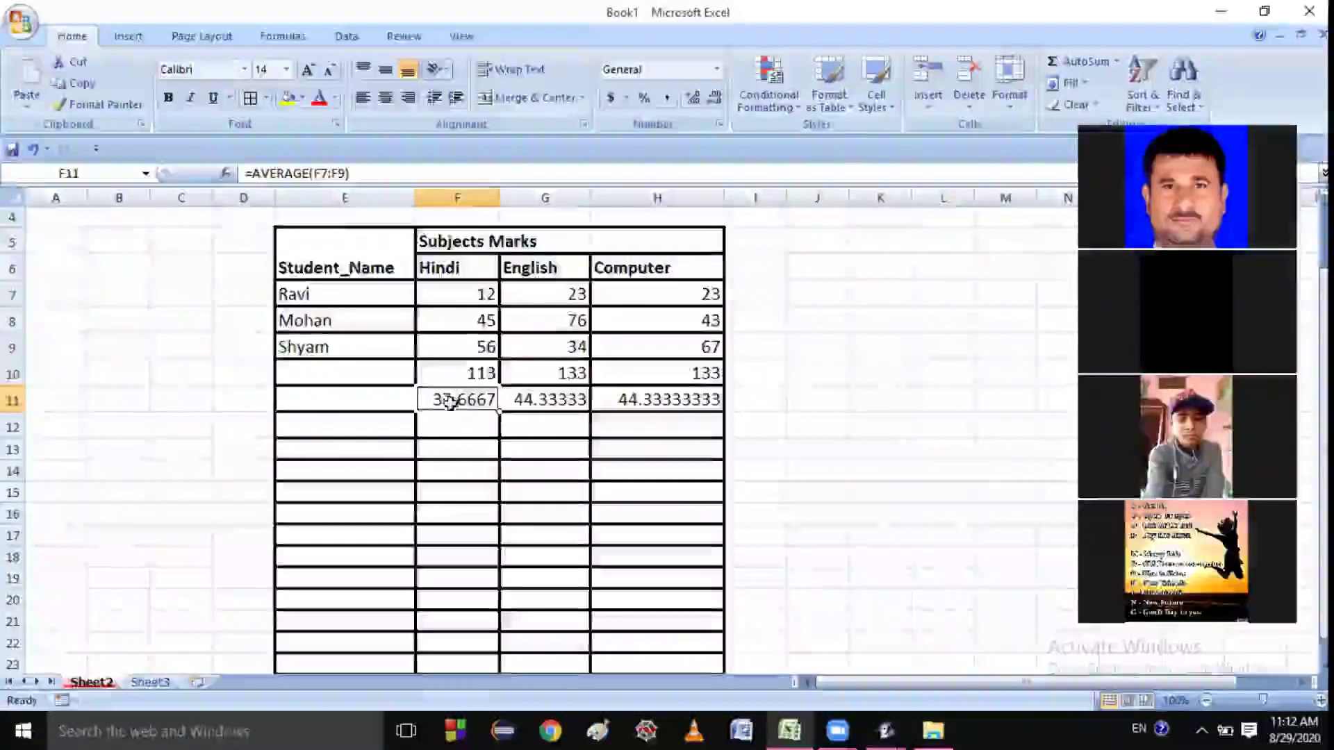
Round the Hindi average up to an odd integer in F12 with the formula =ODD(F11)
click(444, 432)
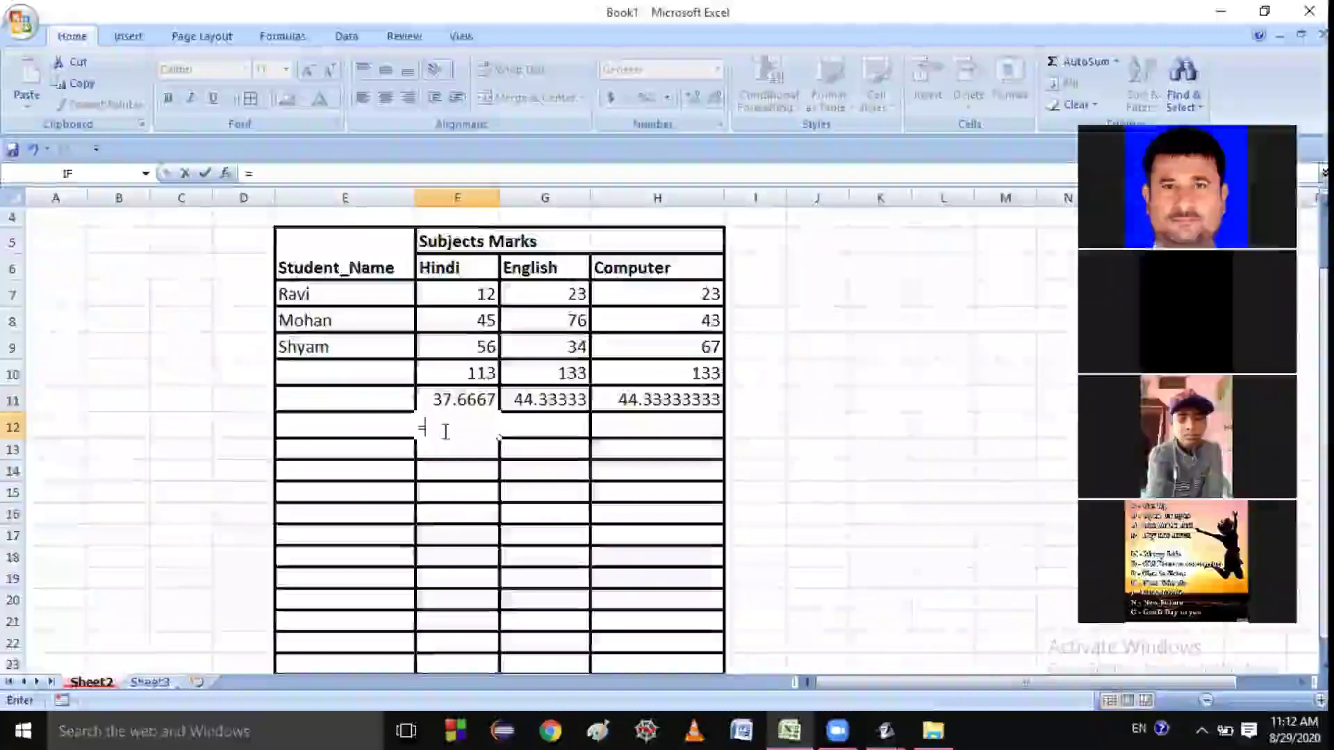
text(=odd)
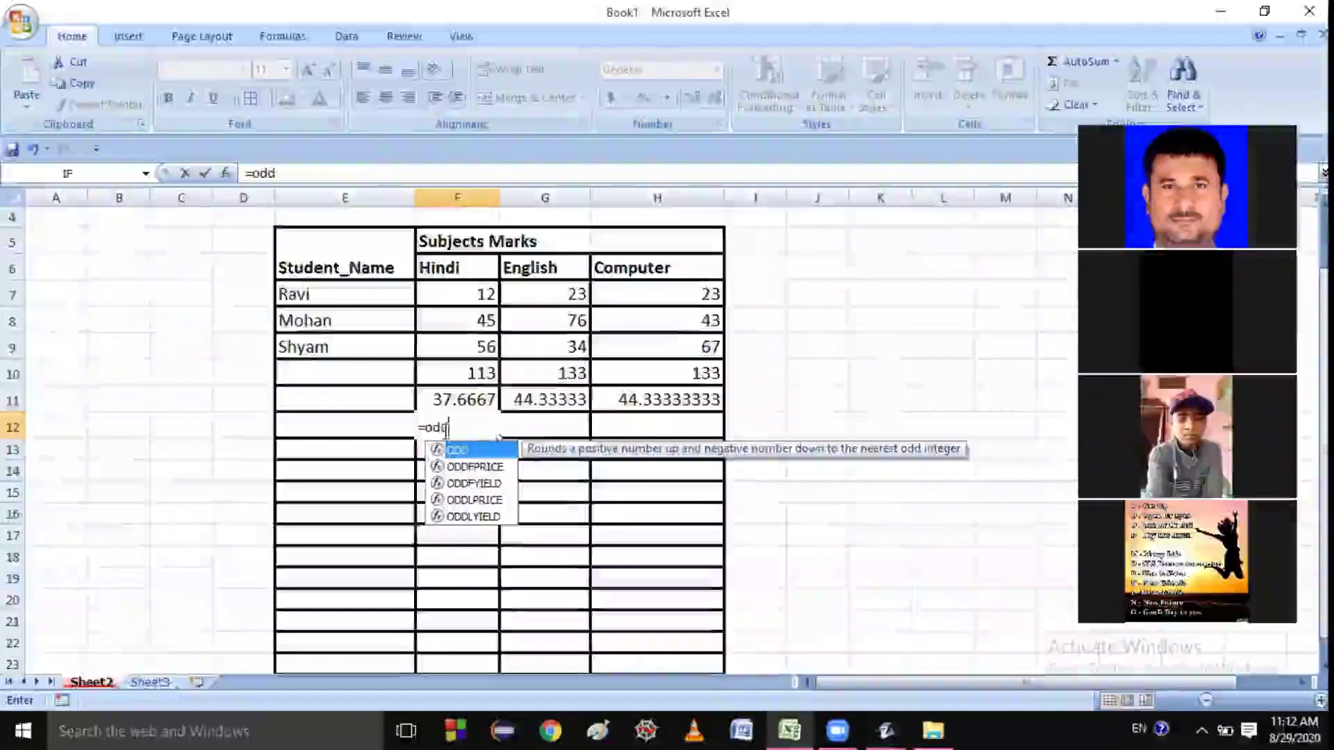
text(()
click(458, 402)
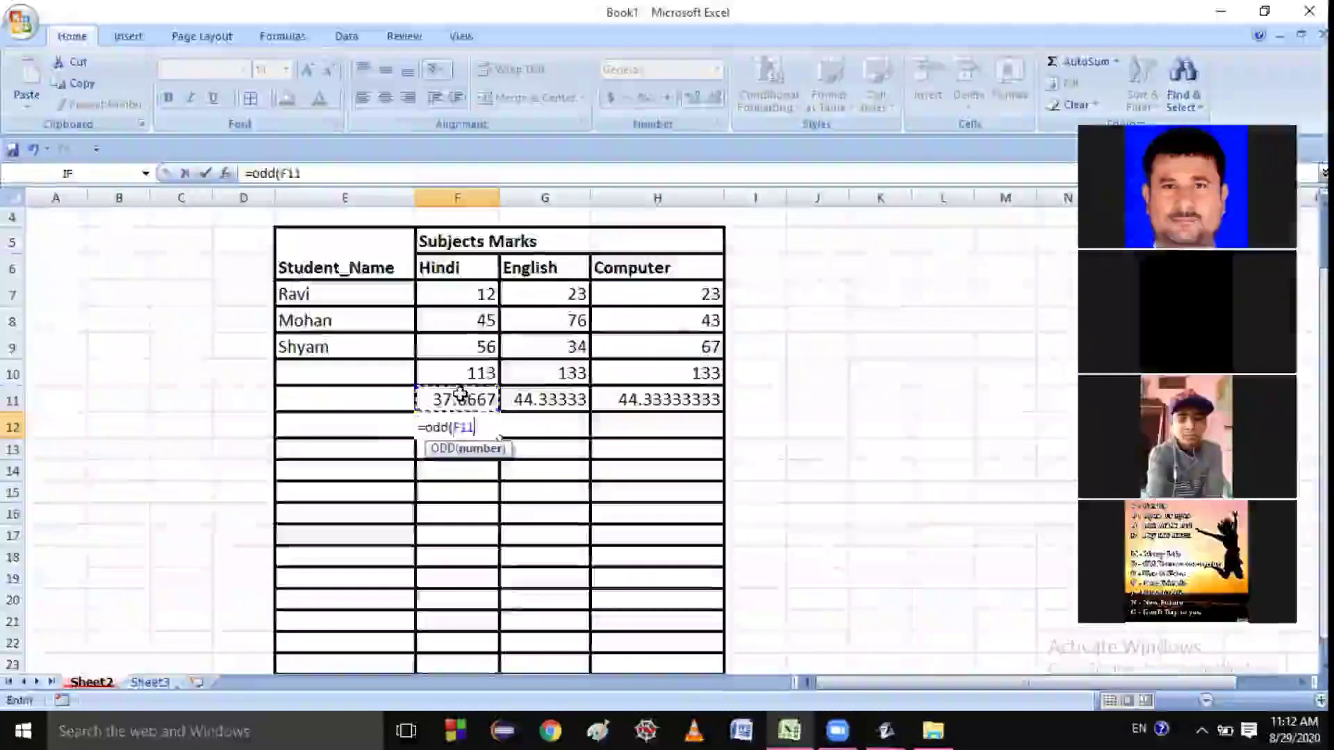
text())
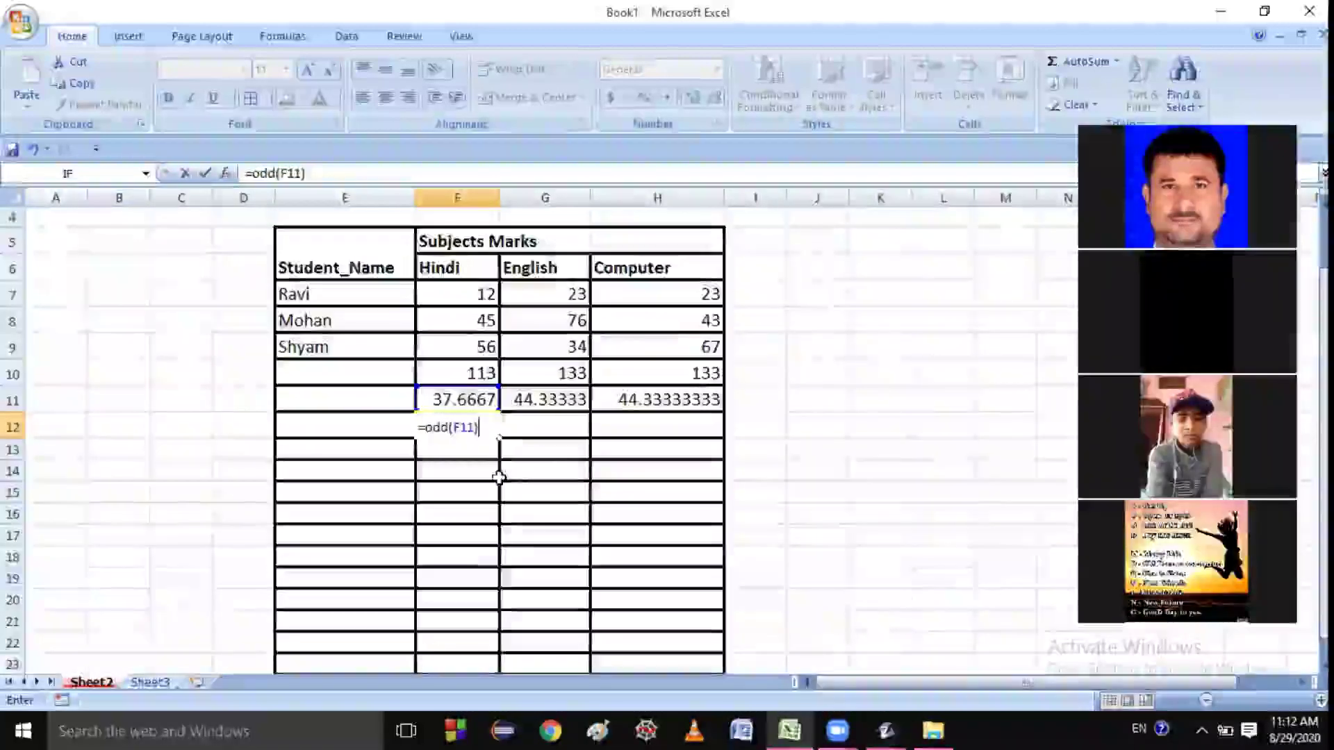
key(Return)
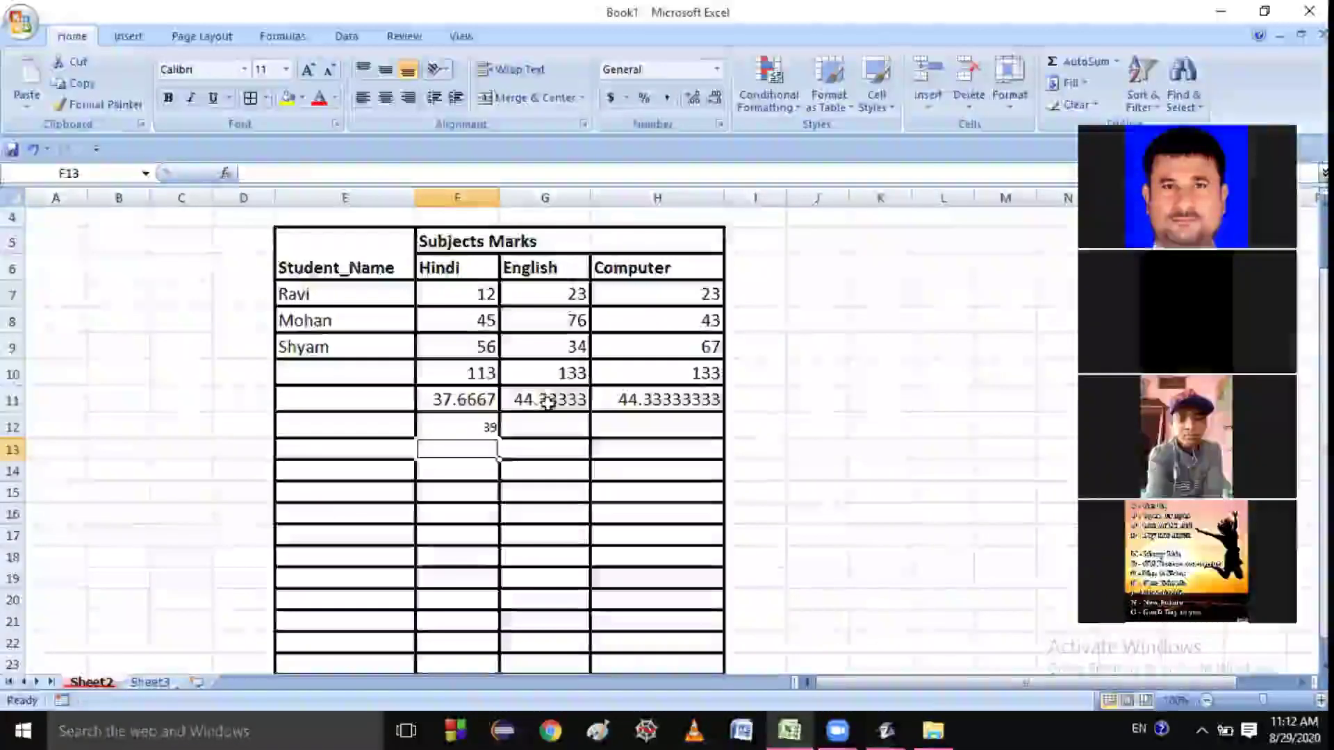
Round the English average up to an odd integer in G12 with the formula =ODD(G11)
click(532, 425)
text(=)
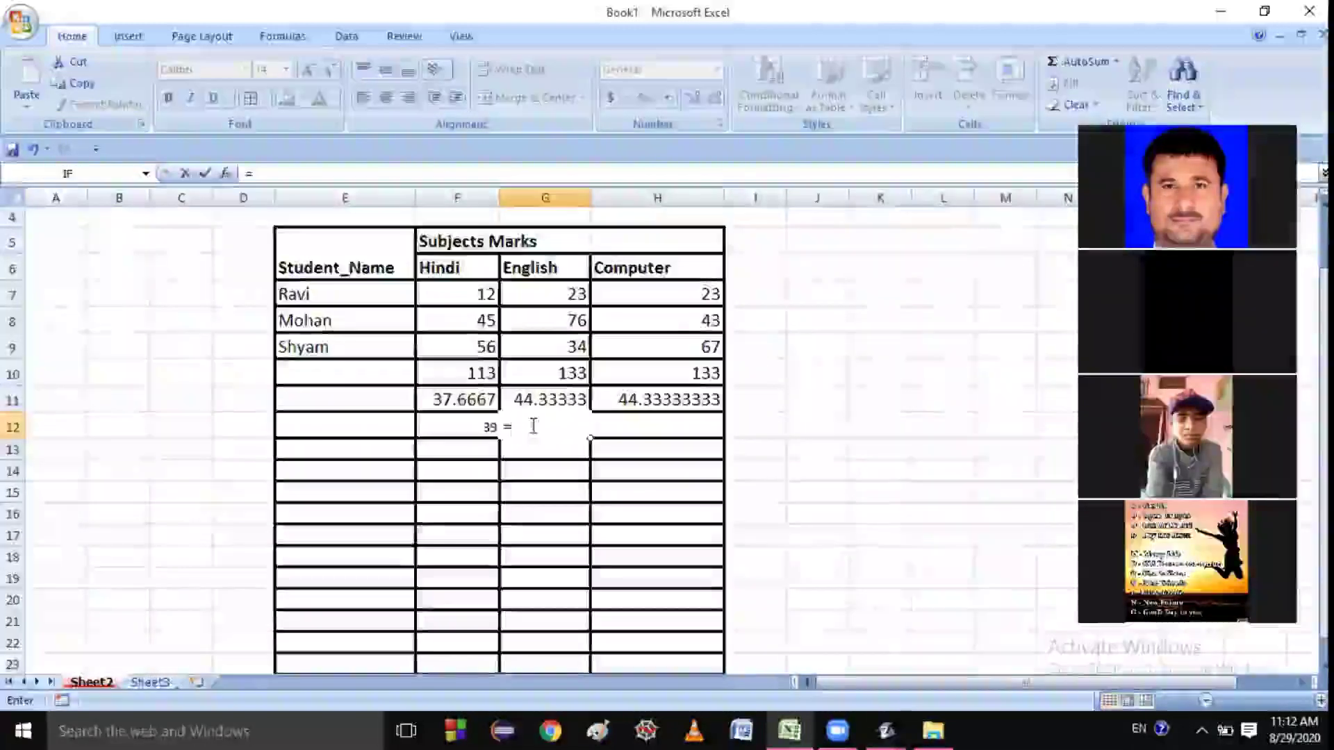
text(odd()
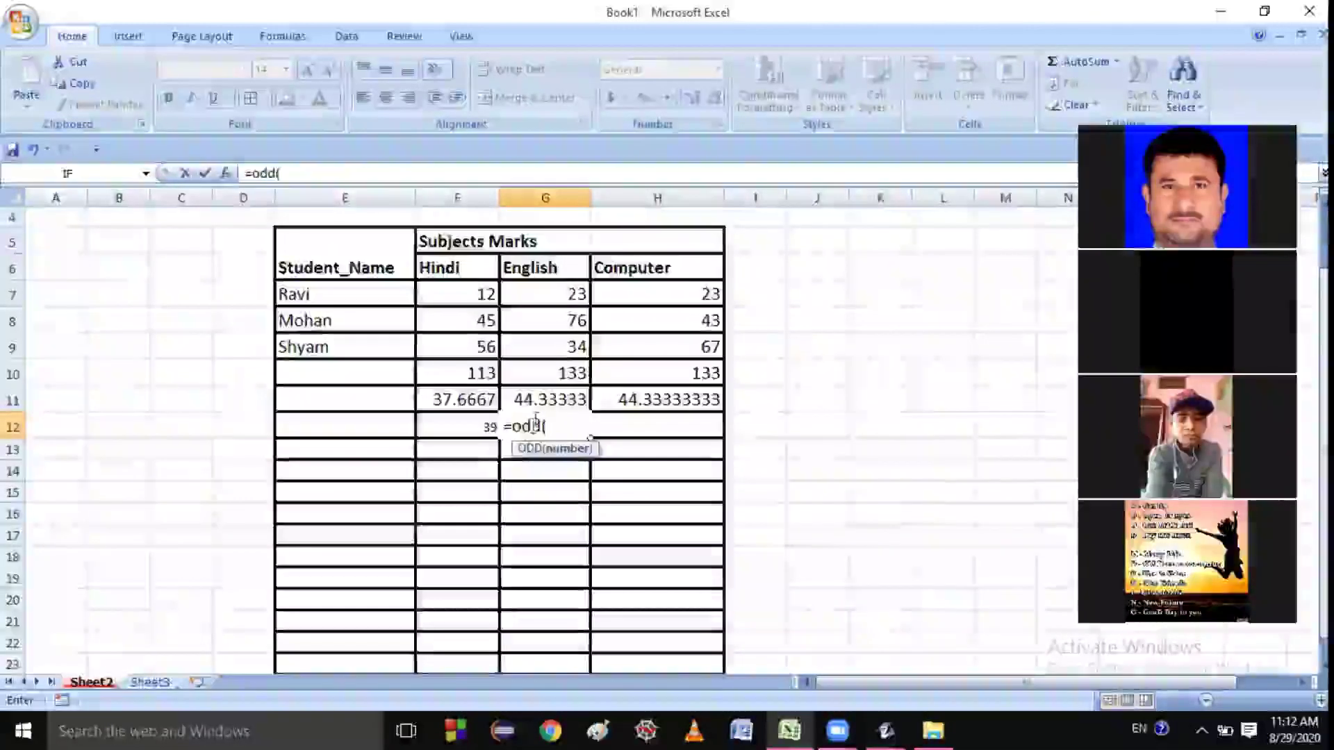
click(542, 399)
text())
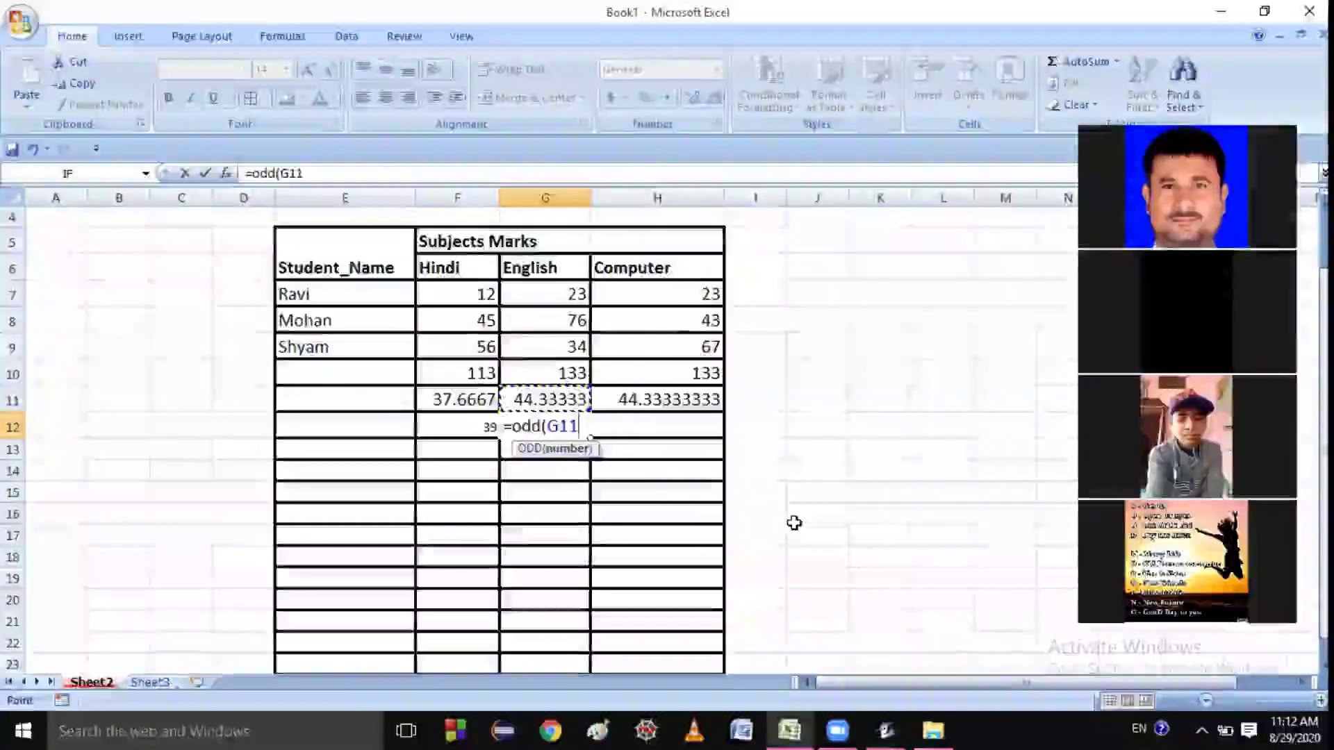
key(Return)
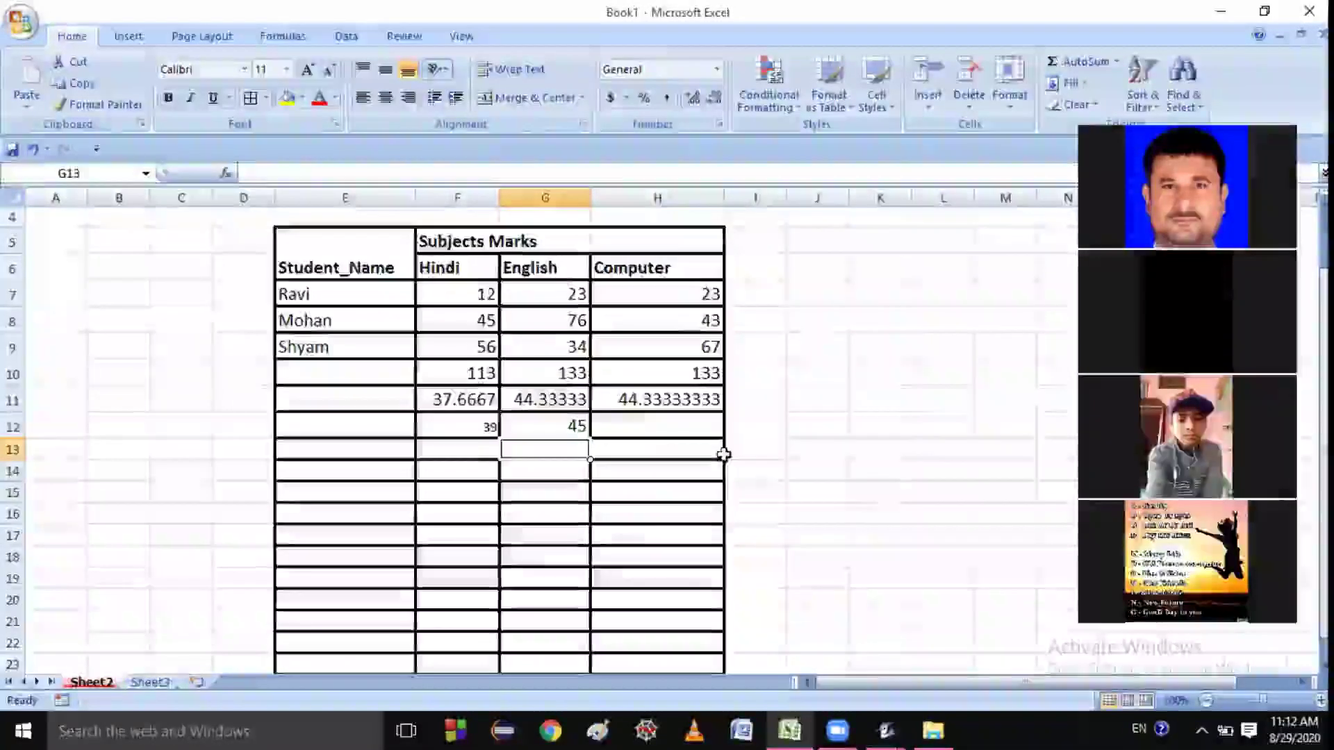
Round the Computer average up to an odd integer in H12 with the formula =ODD(H11)
click(661, 424)
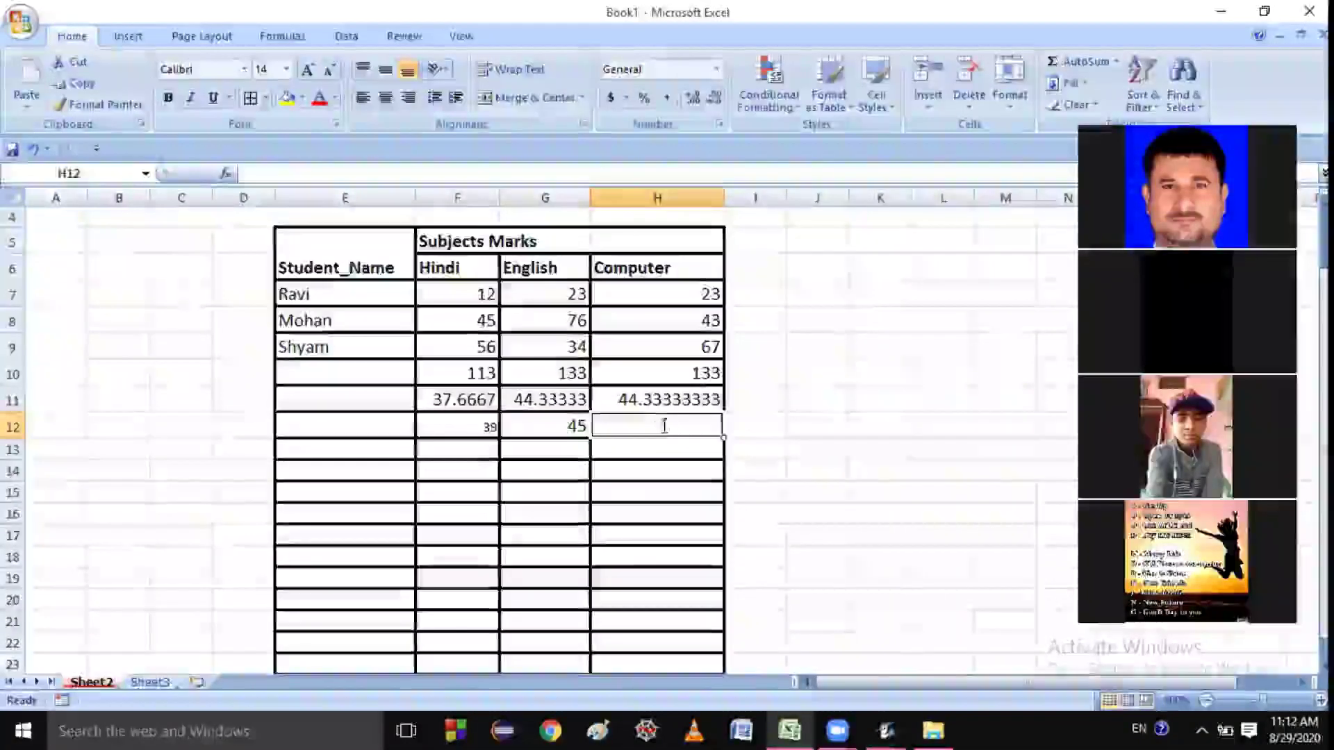
text(=odd()
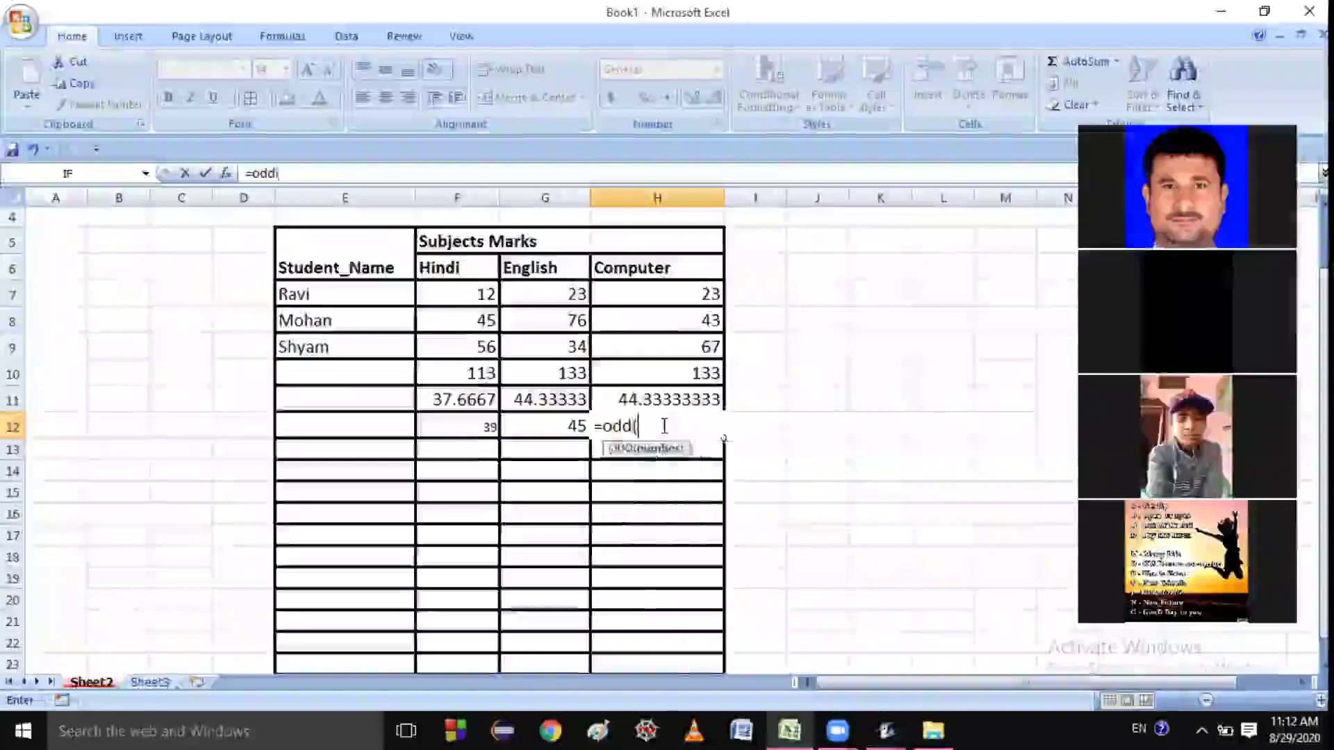
click(665, 396)
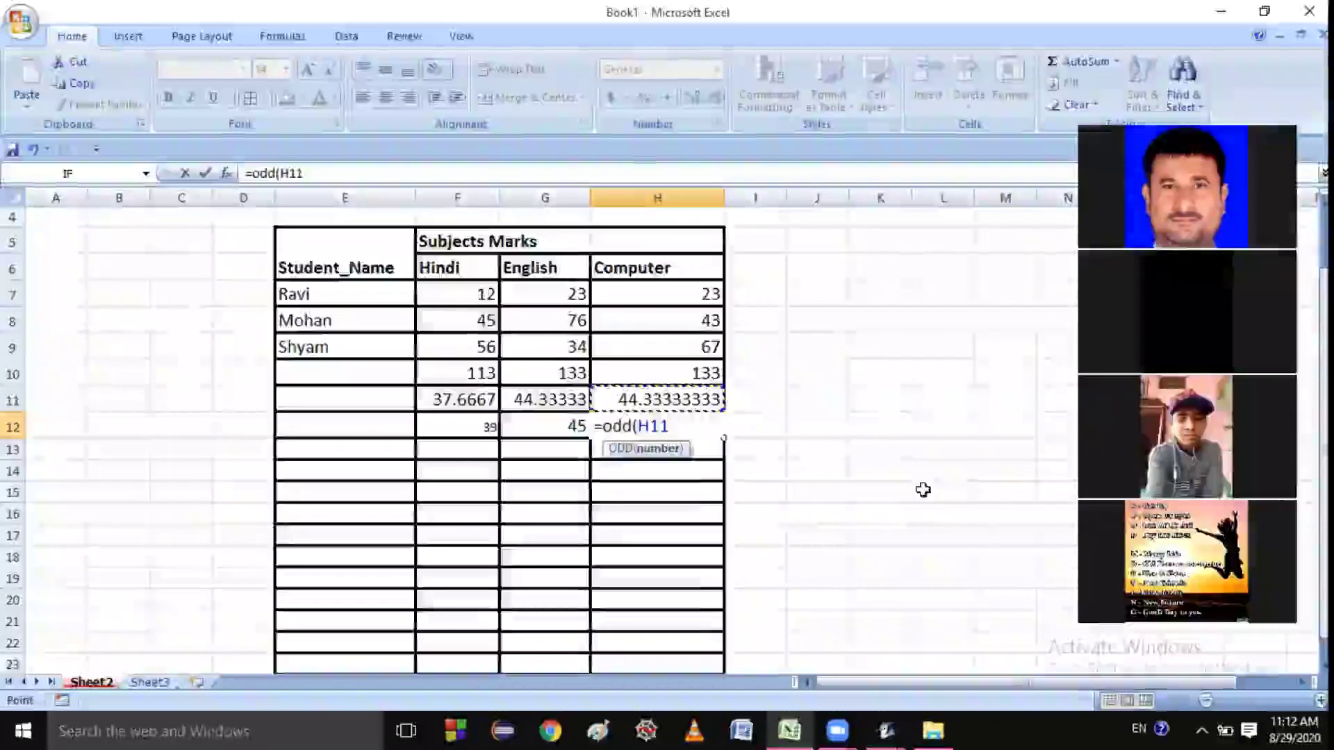
text())
key(Return)
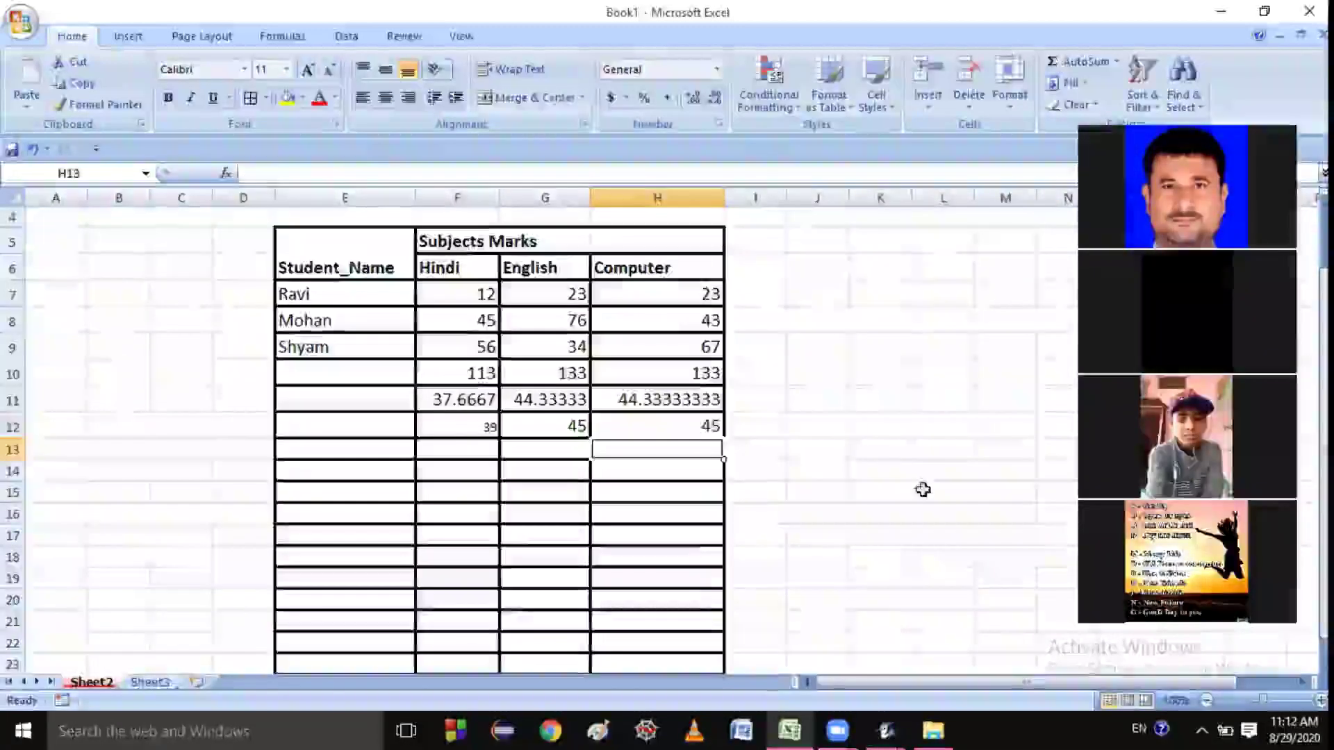
click(768, 536)
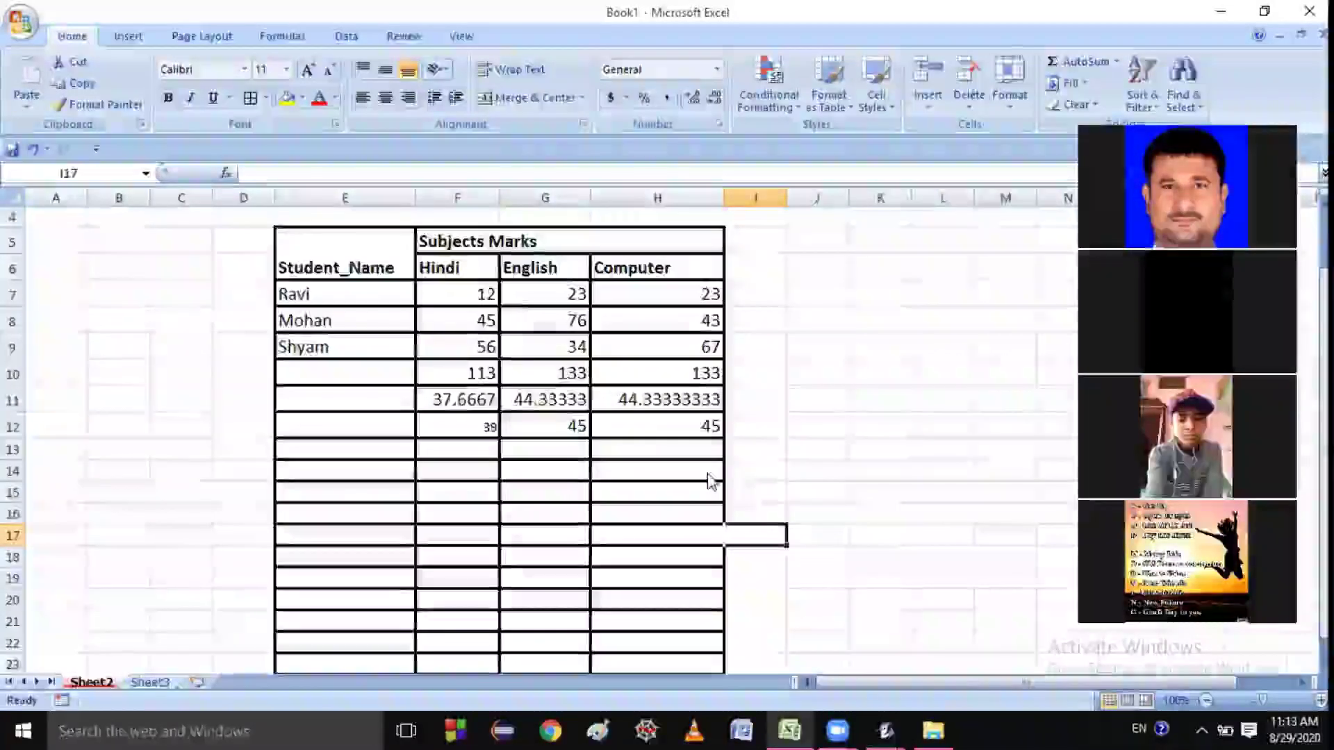
Compare the Hindi and English averages in row 11 with their ODD results in row 12
click(481, 396)
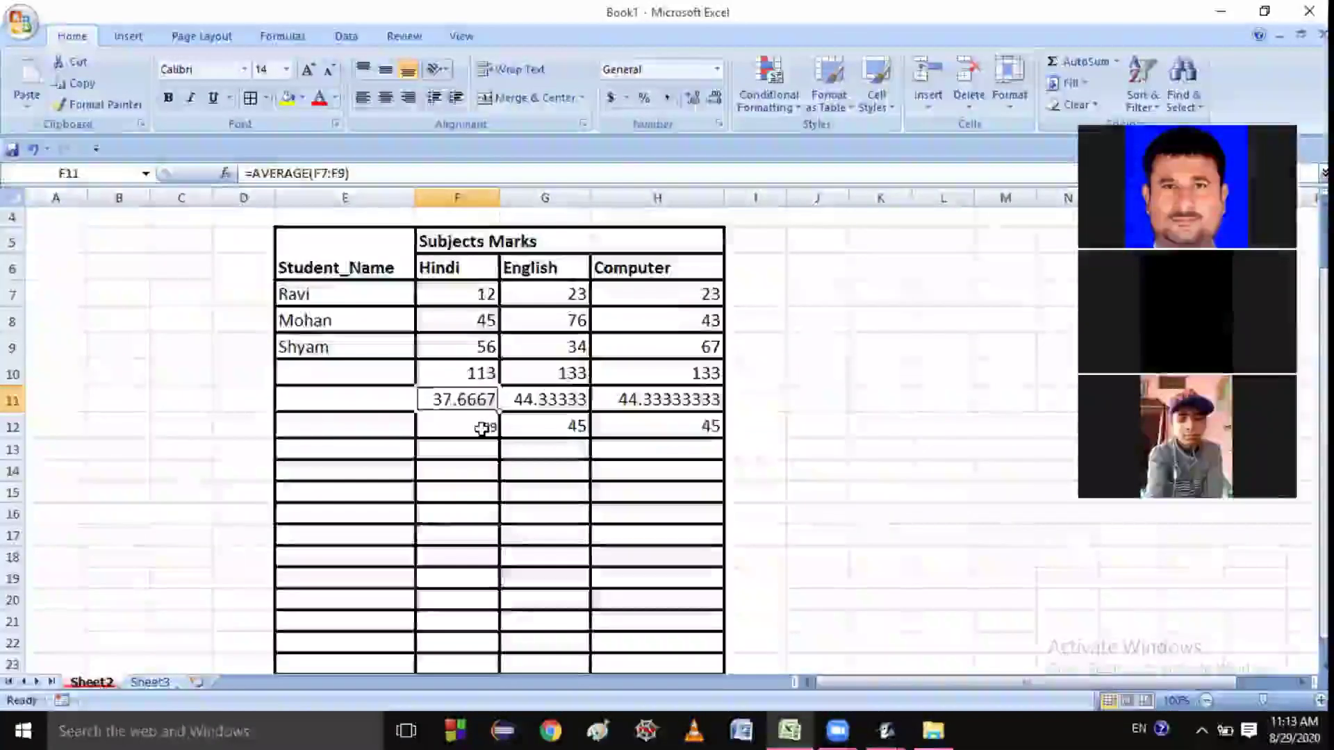
click(481, 429)
click(566, 397)
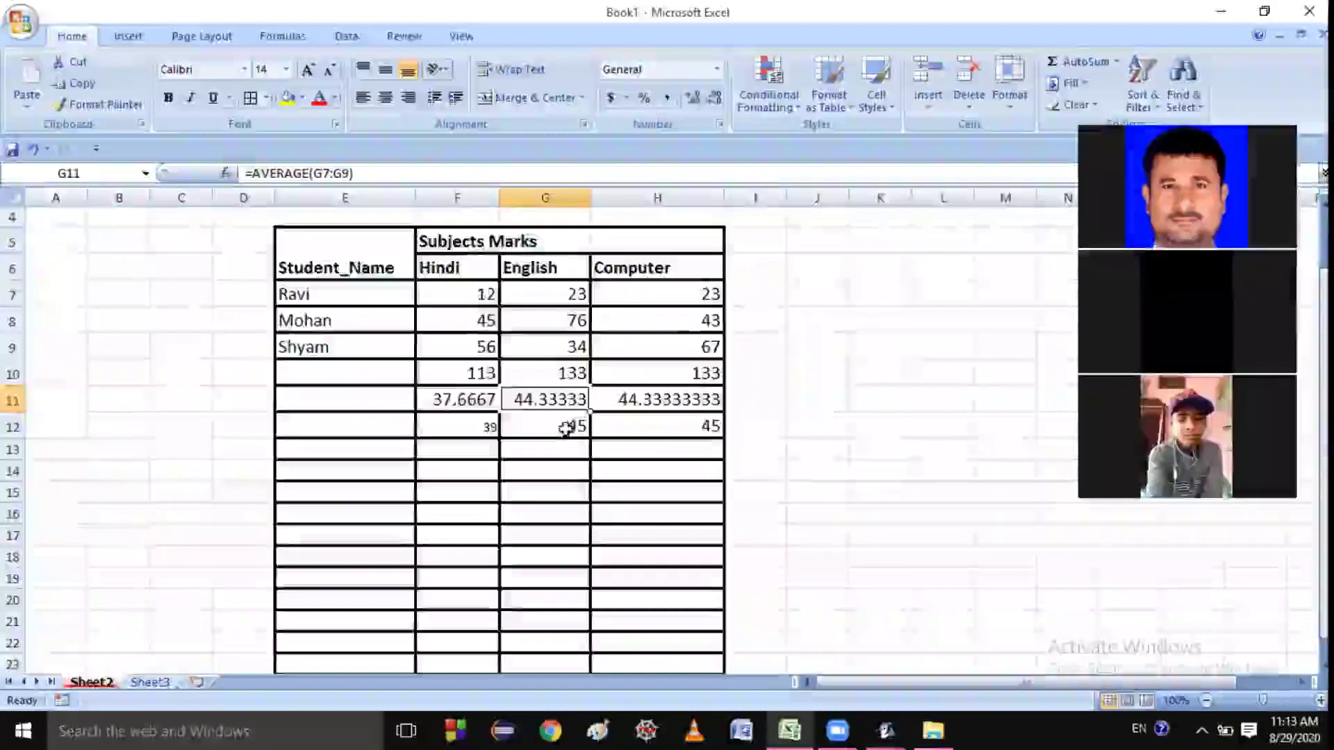
click(565, 428)
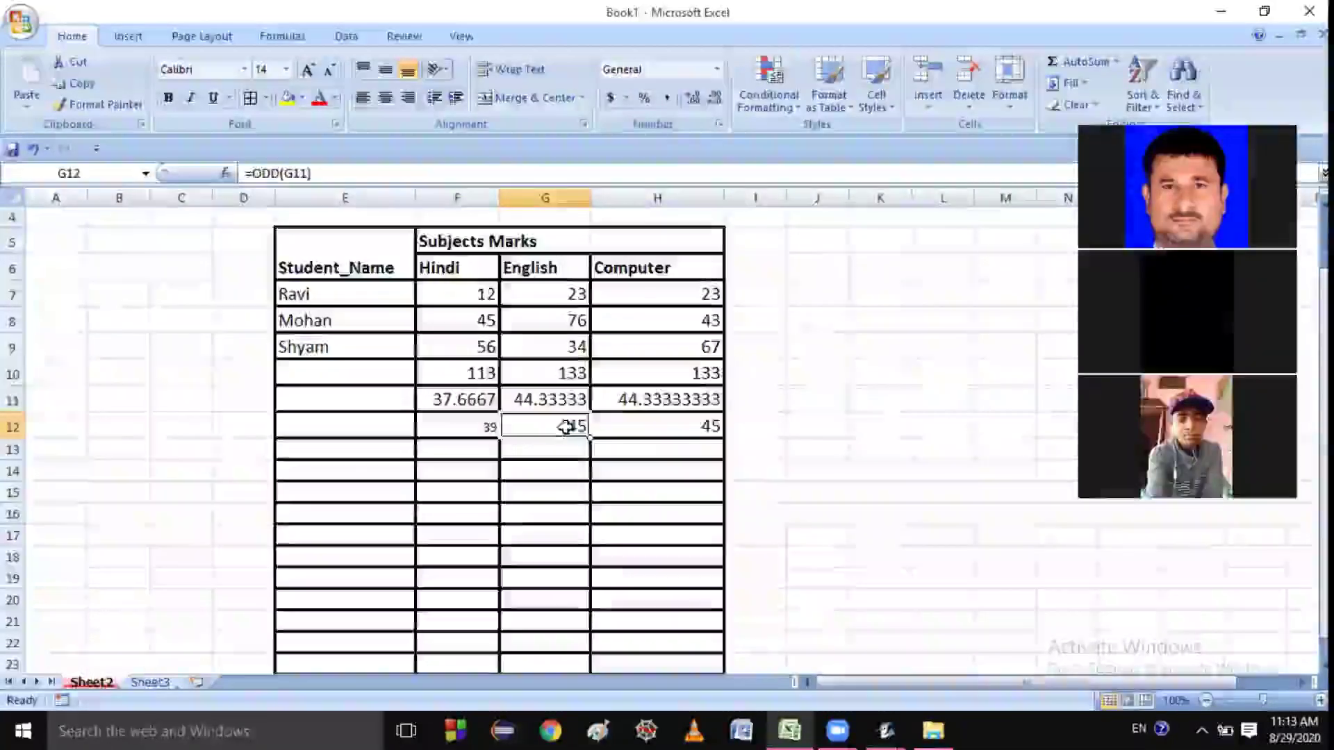
Compare the Computer average in H11 with its ODD result in H12
click(664, 400)
click(690, 426)
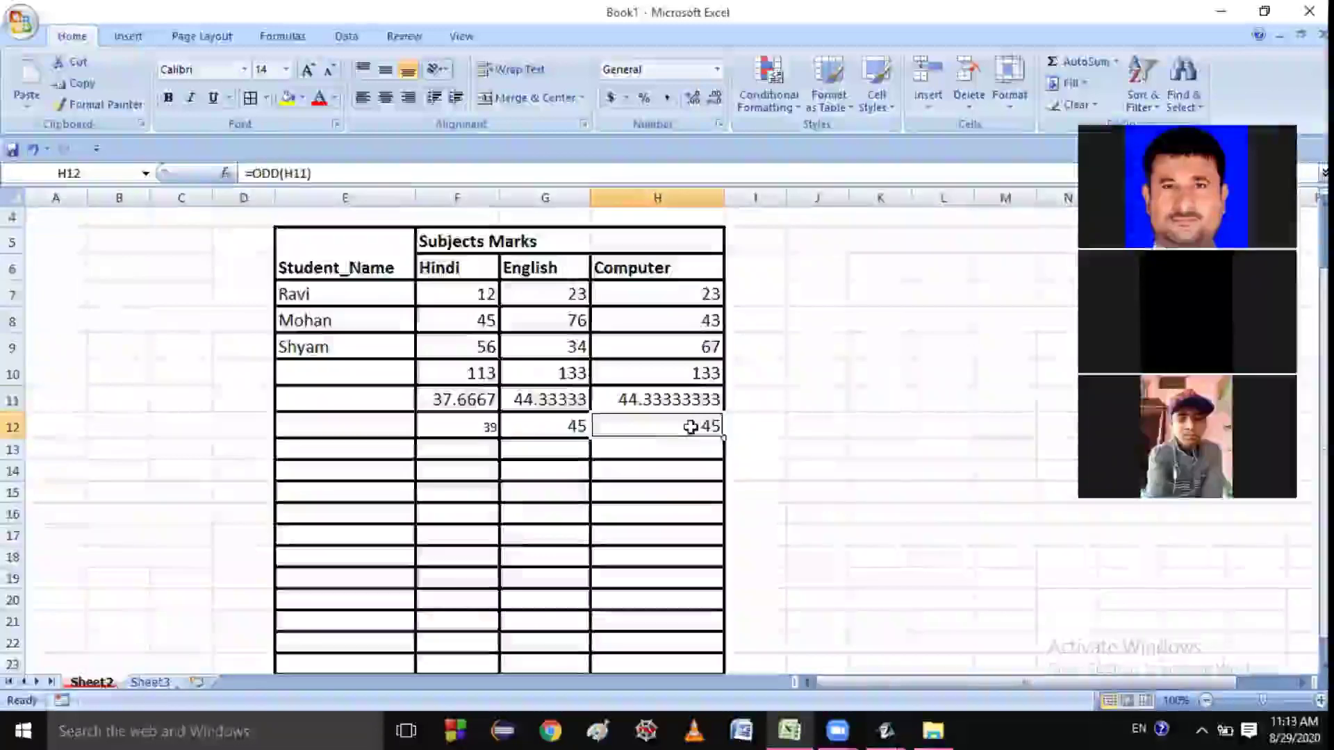
Round the Hindi average down to an integer in F13 with the formula =INT(F11)
click(439, 455)
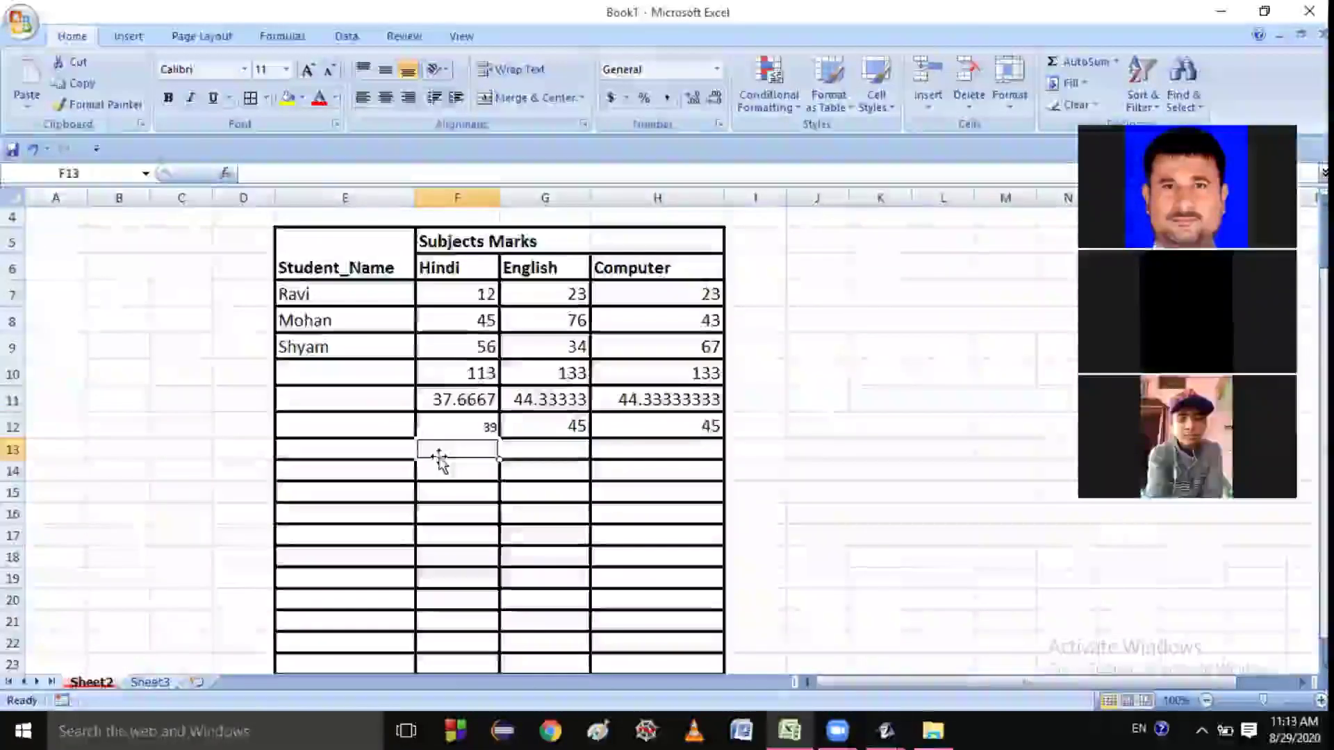
text(=)
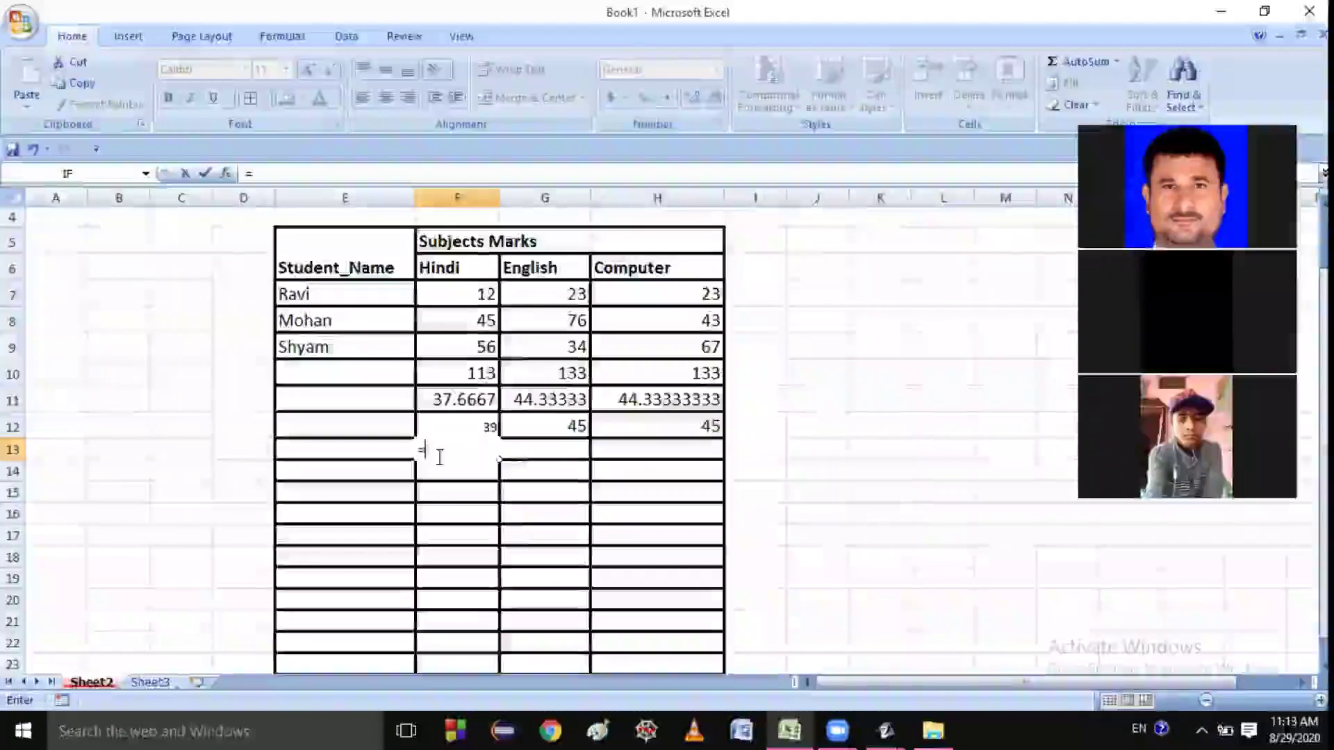
text(int)
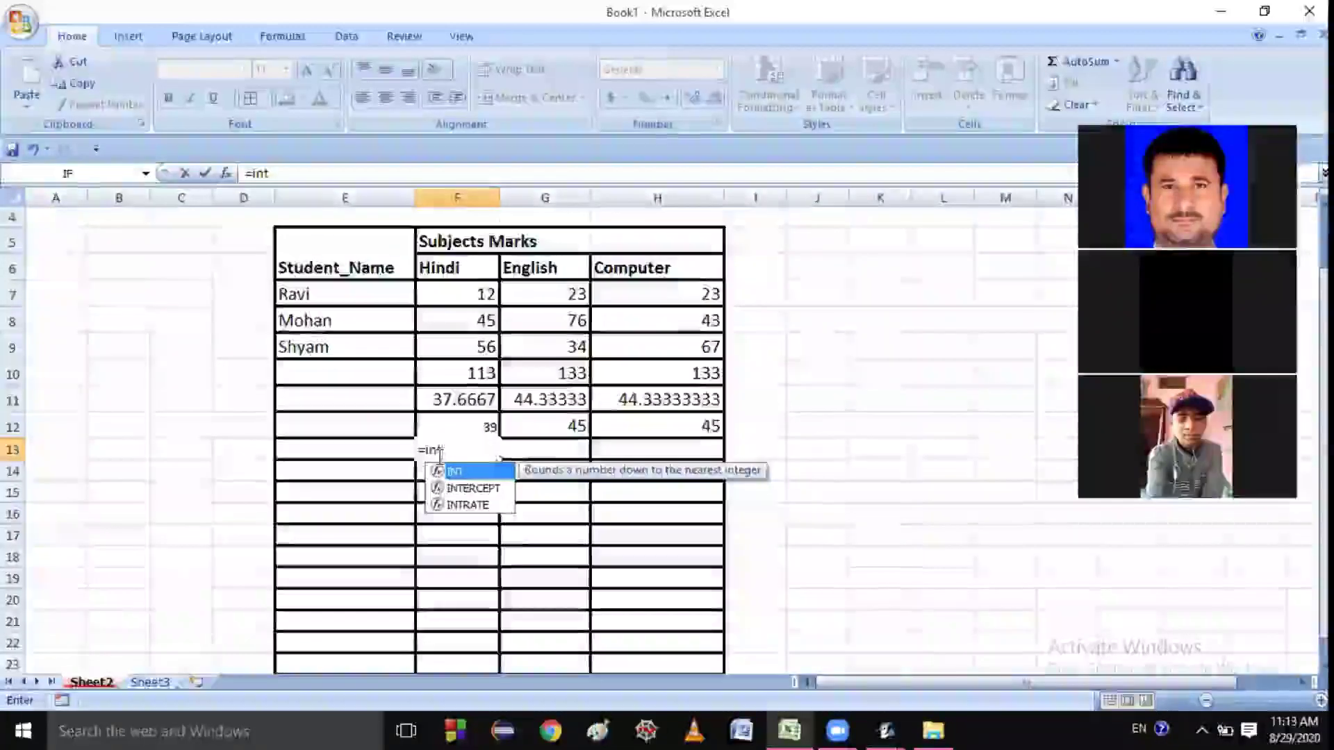
text(()
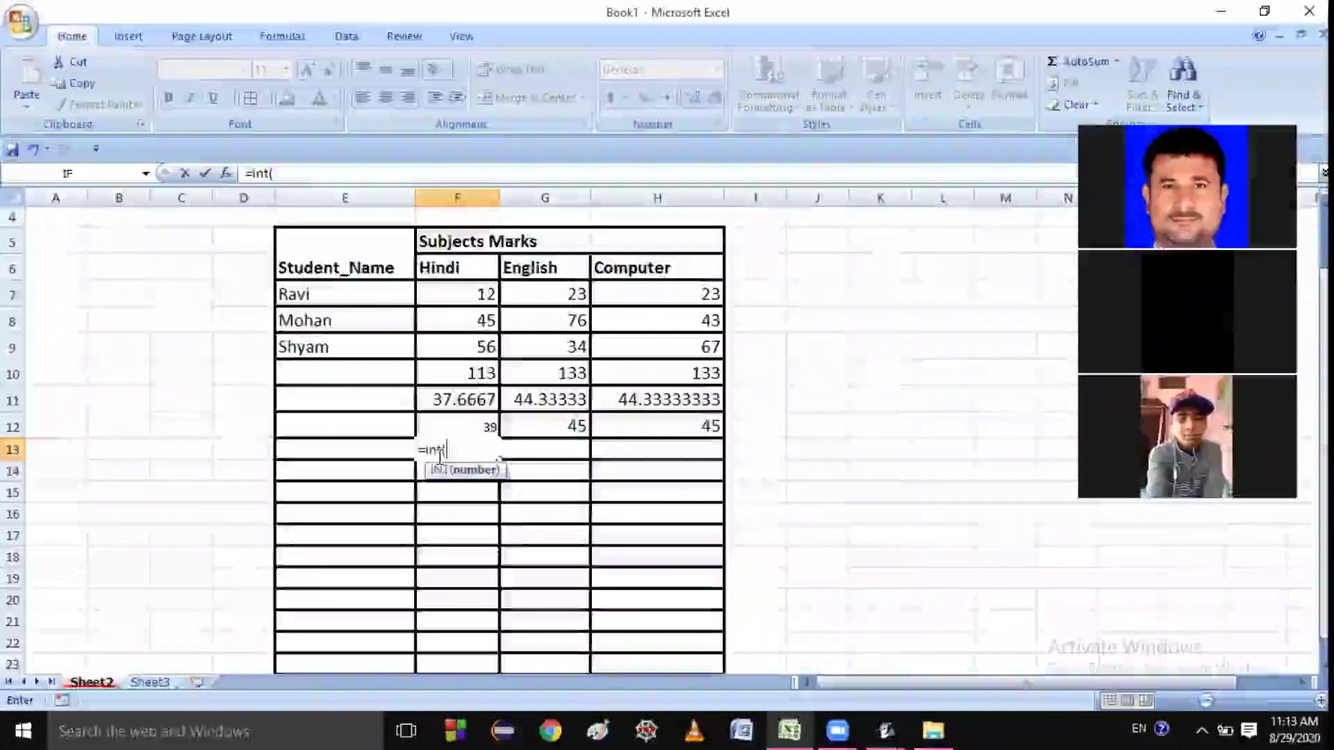
click(464, 398)
text())
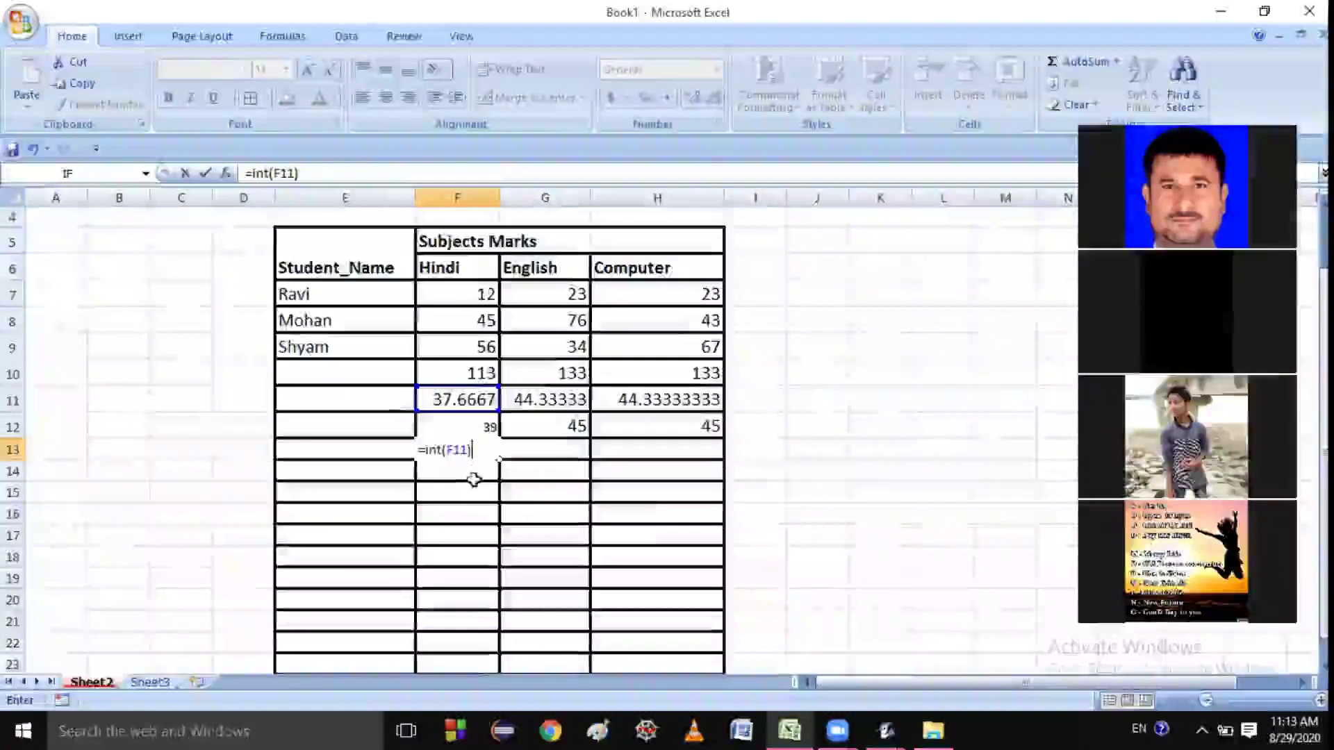
key(Return)
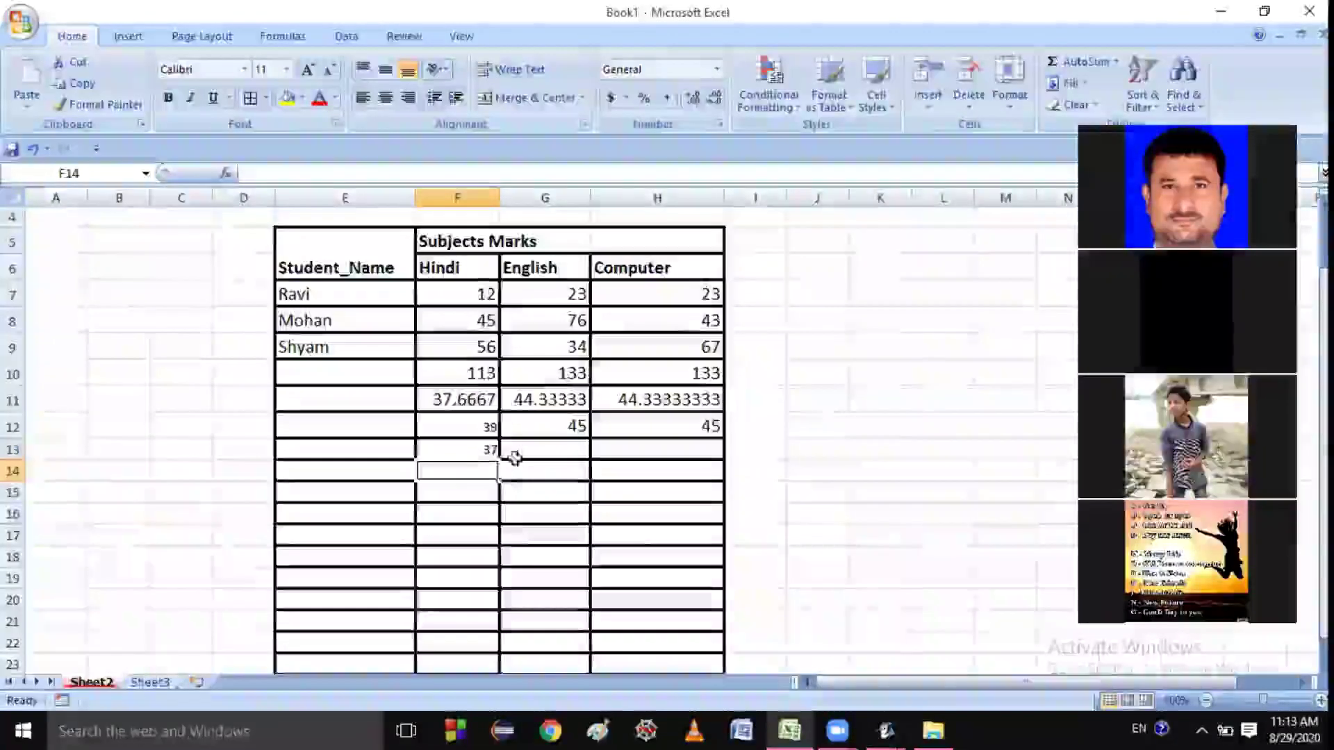
Round the English average down to an integer in G13 with the formula =INT(G11)
click(528, 447)
text(=)
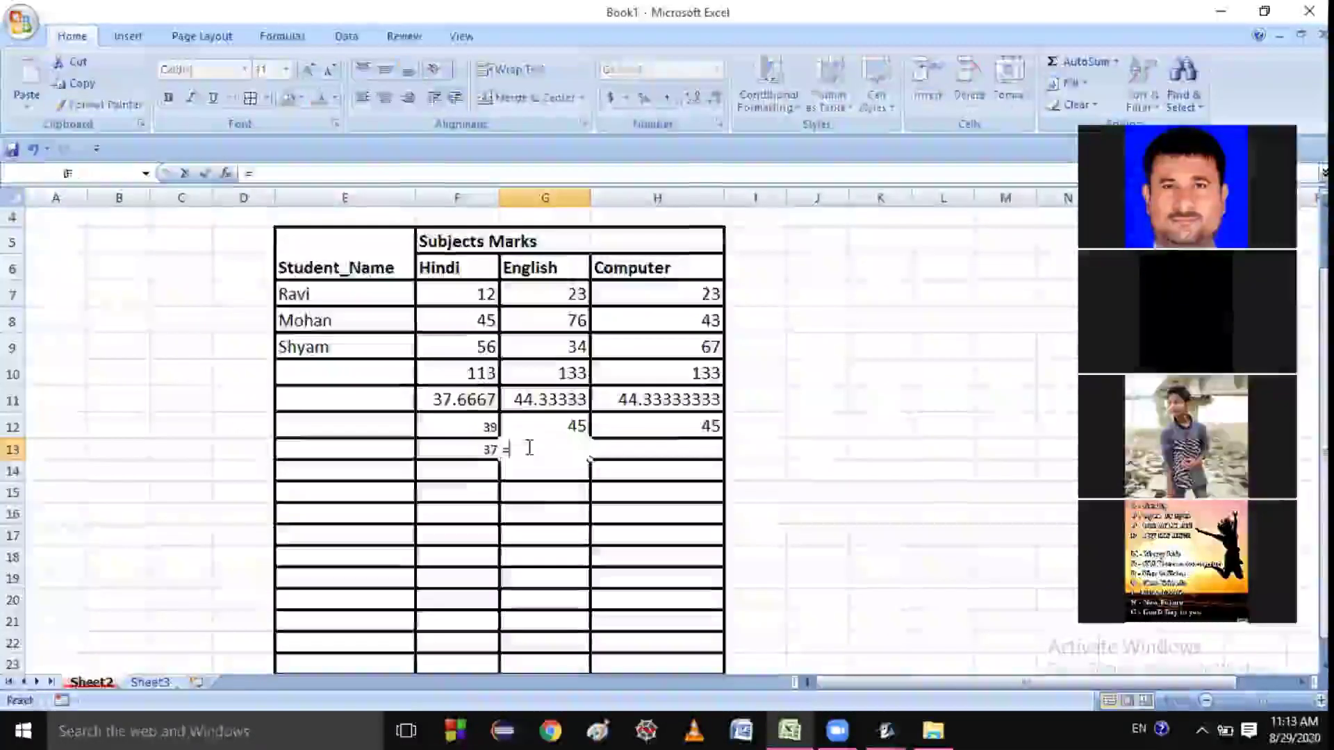
text(int()
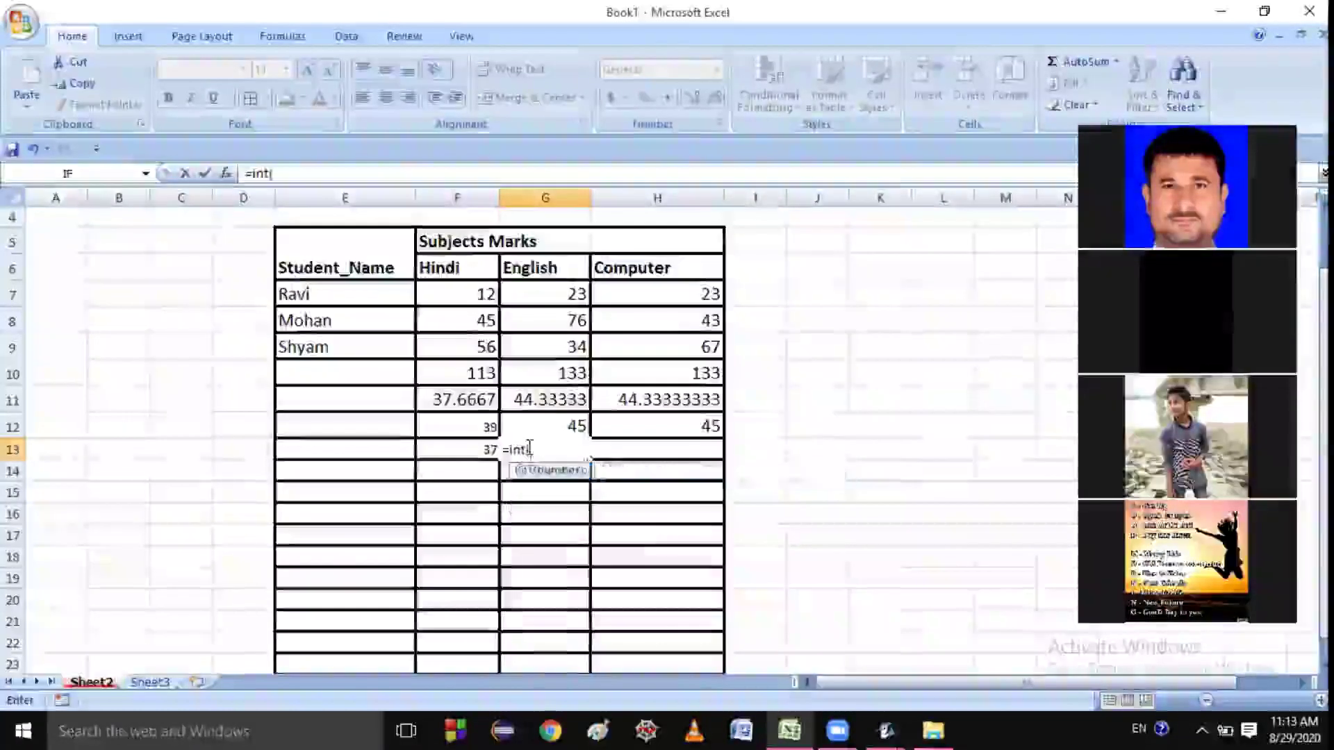
click(556, 400)
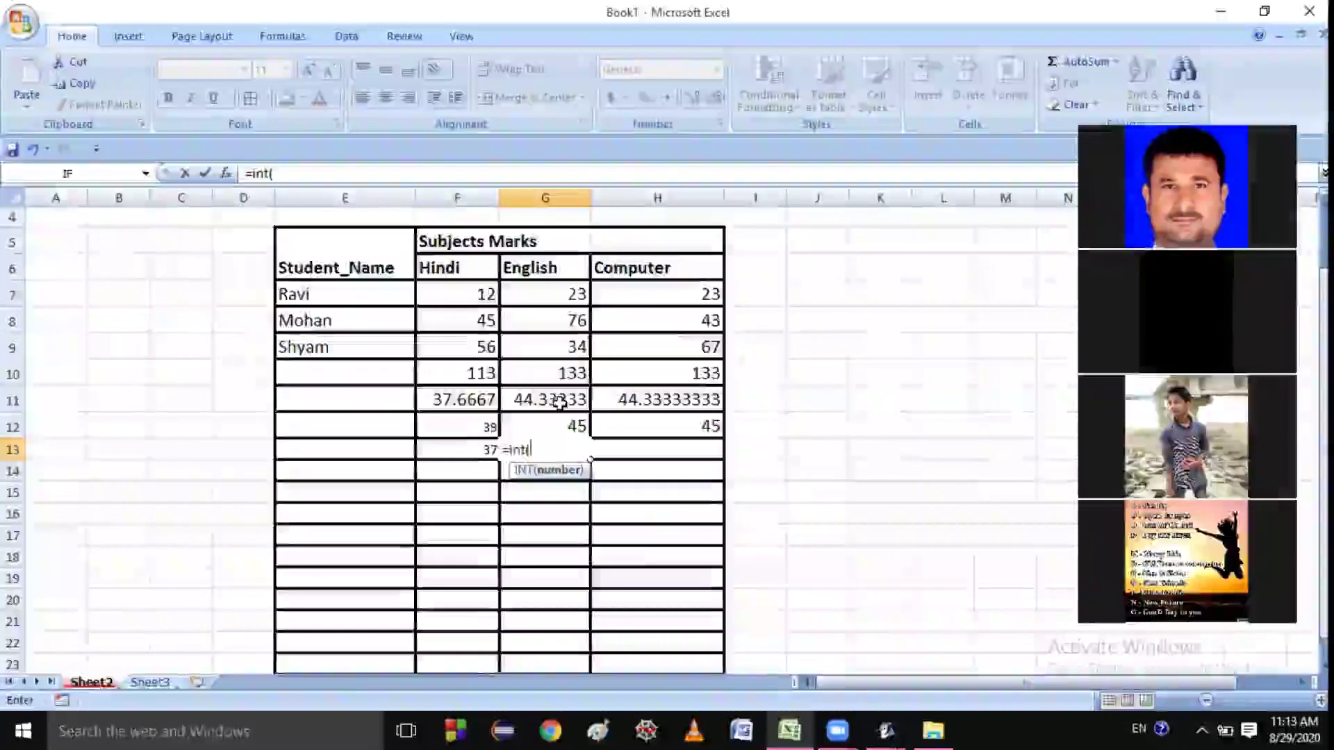
key(Return)
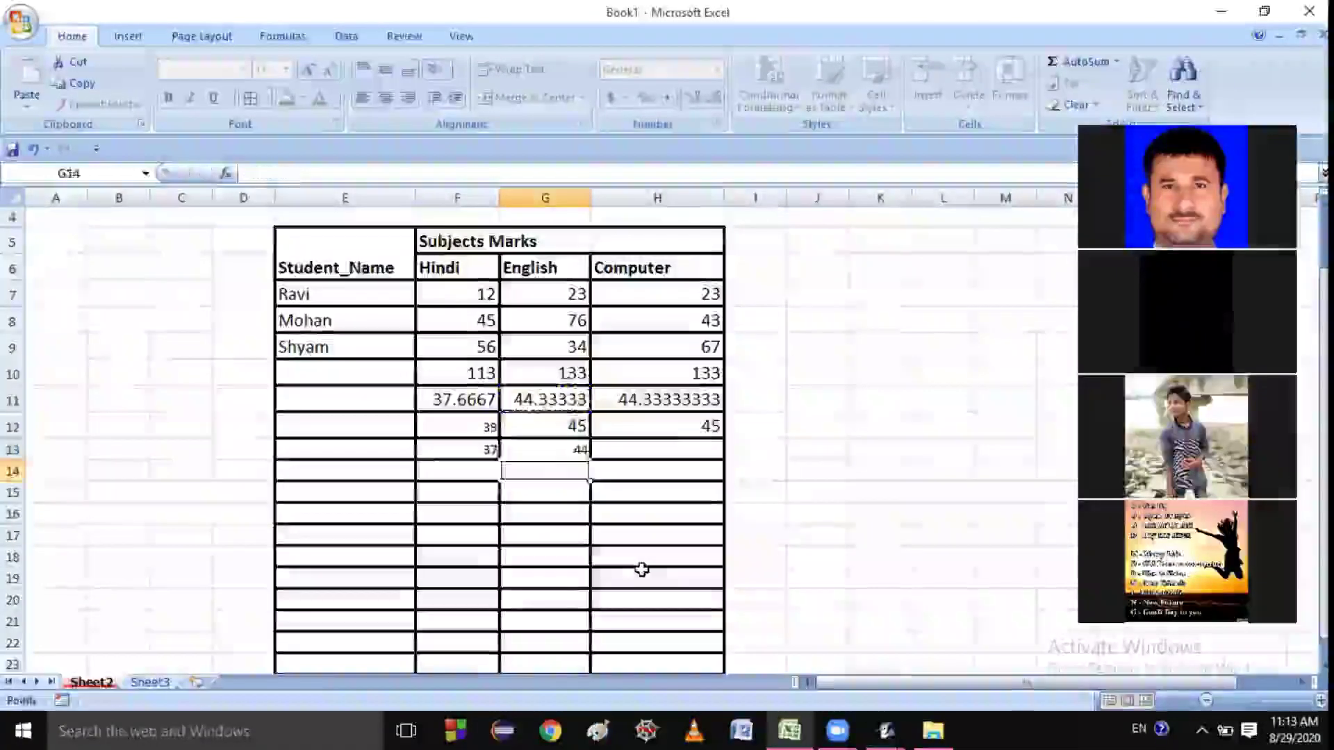
Round the Computer average down to an integer in H13 with the formula =INT(H11)
click(629, 457)
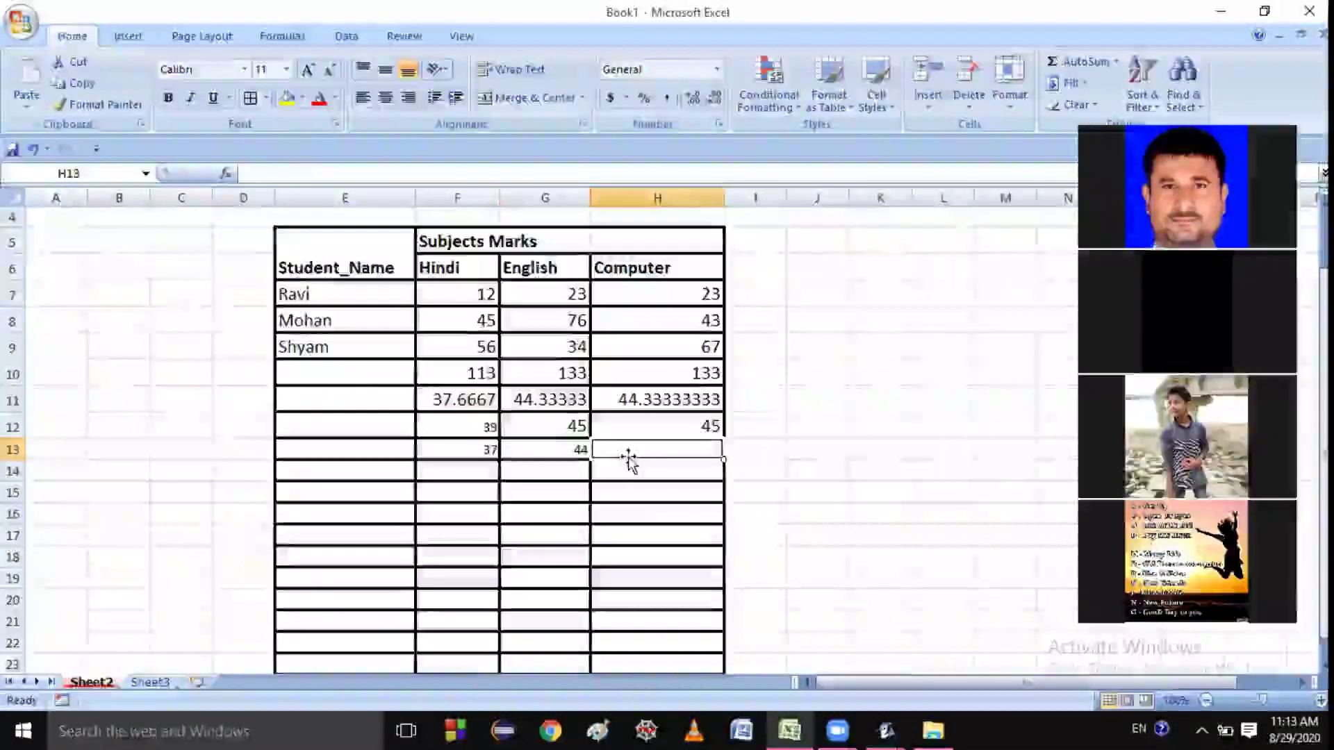
text(=int)
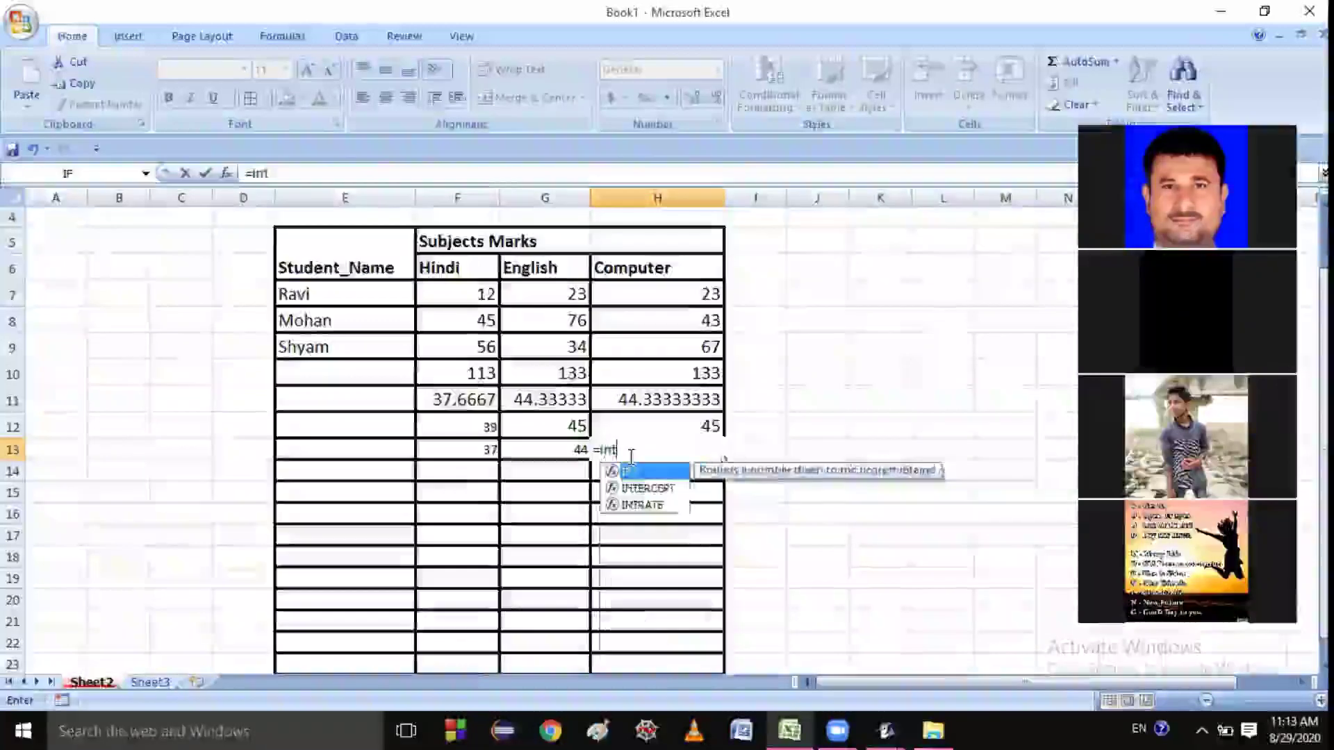
text(()
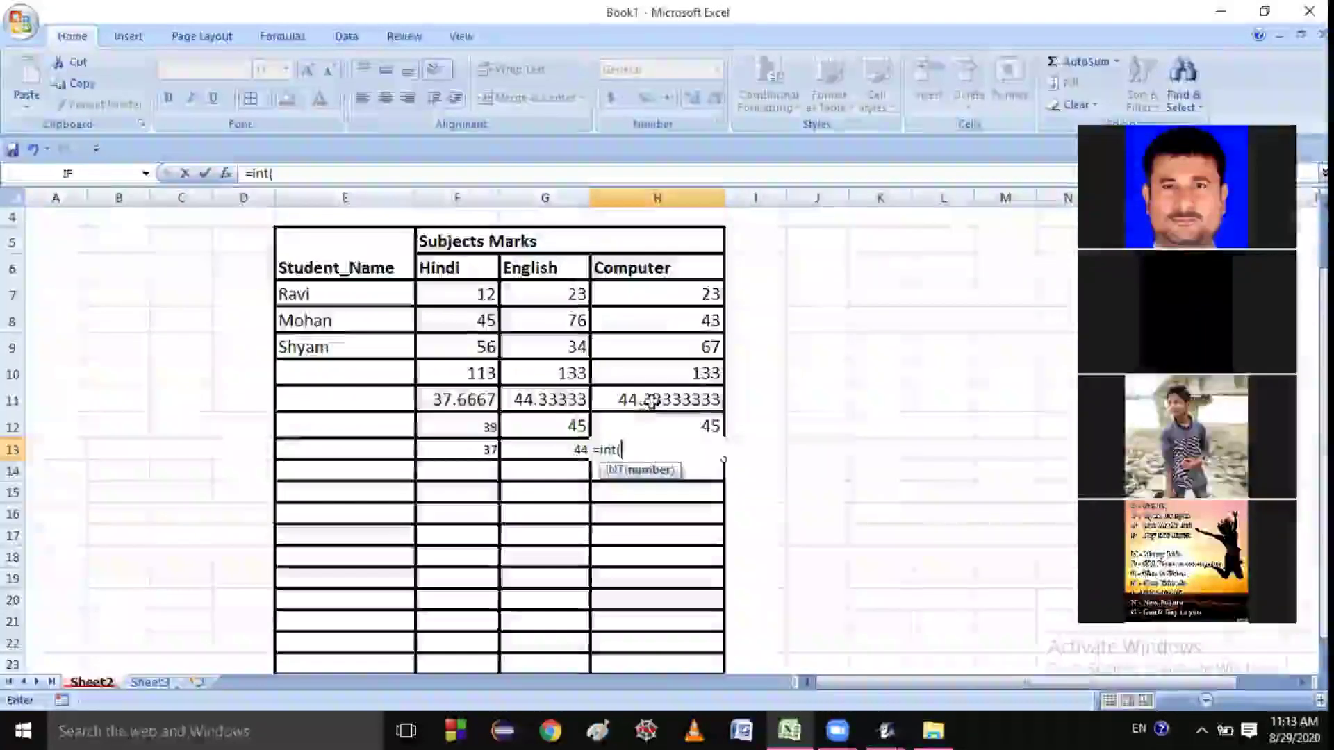
click(650, 403)
key(Return)
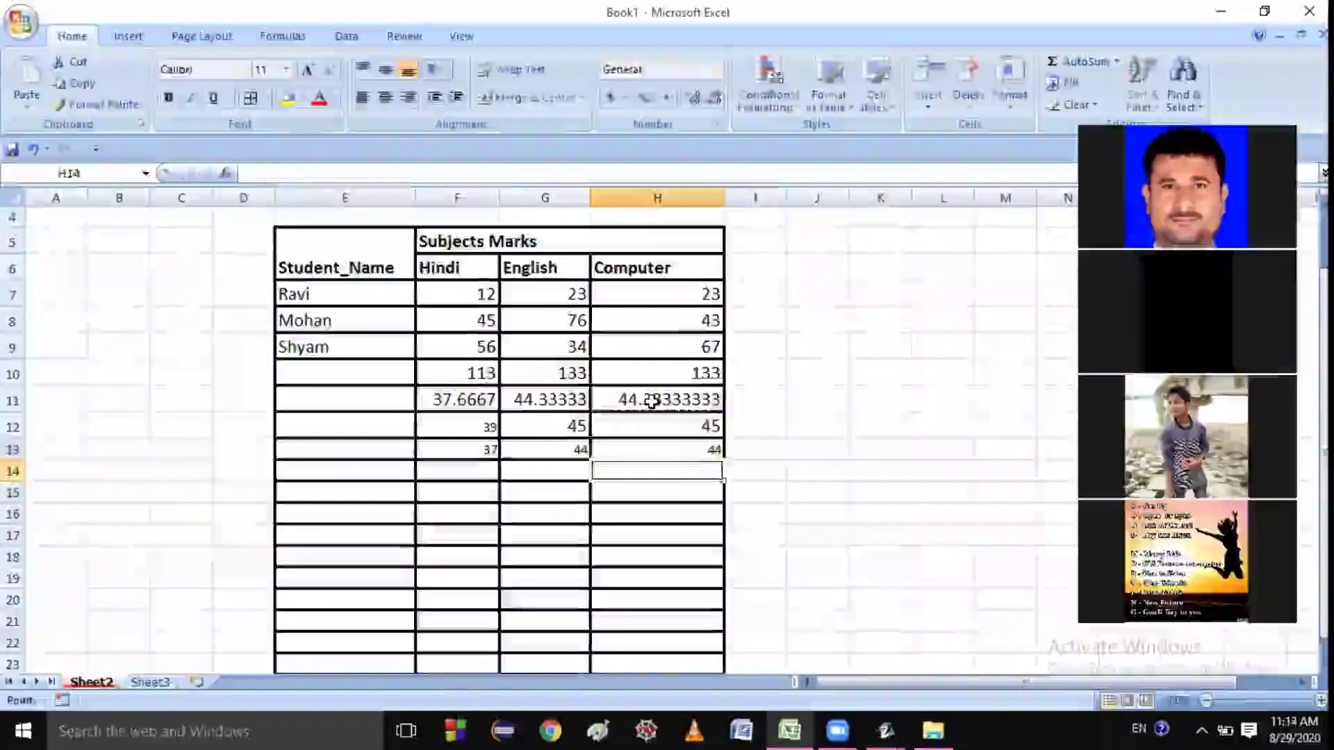
Review the INT formulas for Hindi, English and Computer in row 13
key(Down)
key(Down)
key(Down)
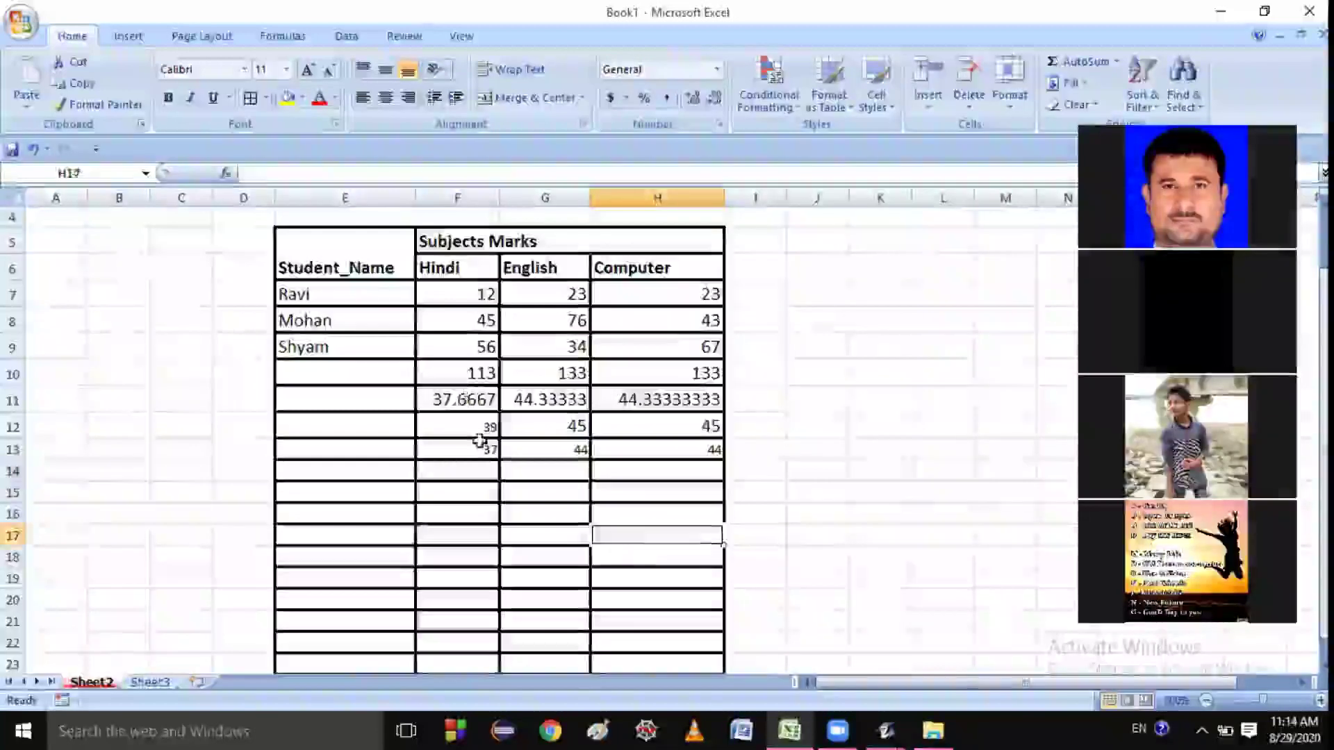
click(599, 449)
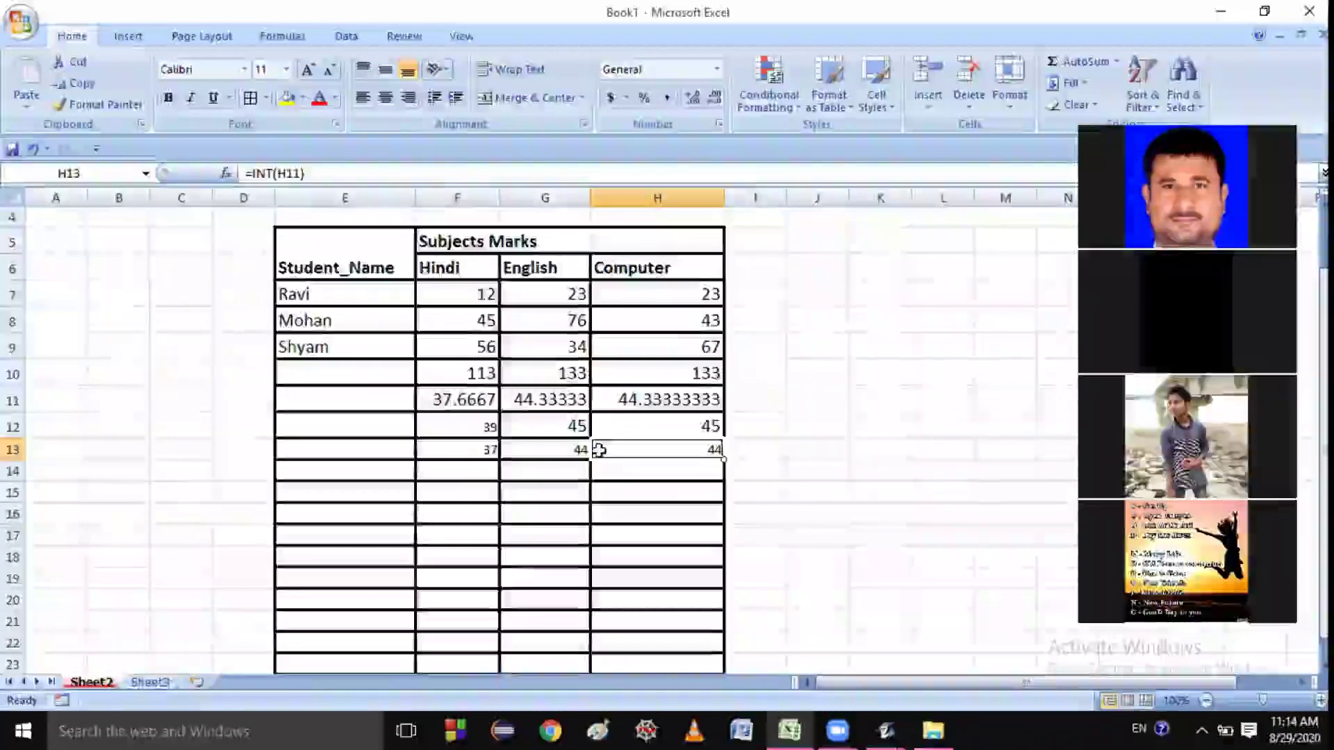
click(487, 448)
click(547, 448)
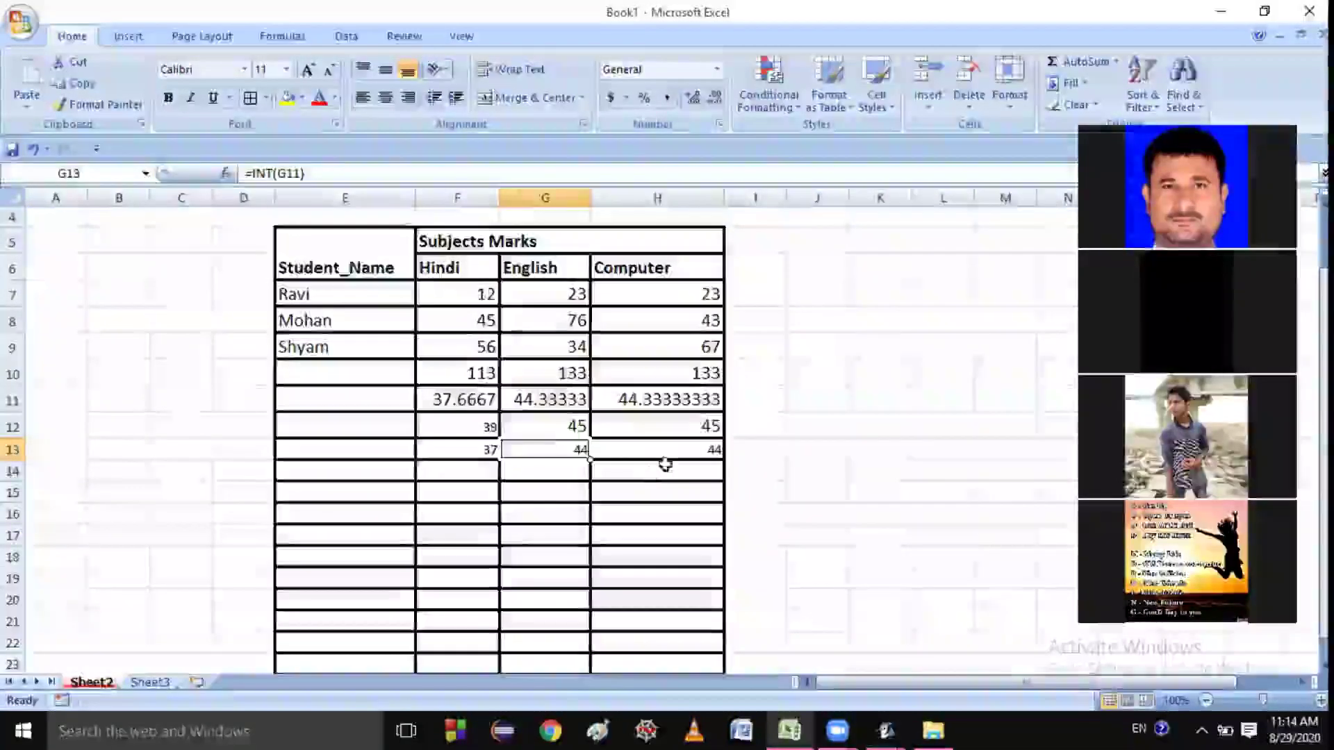
click(673, 451)
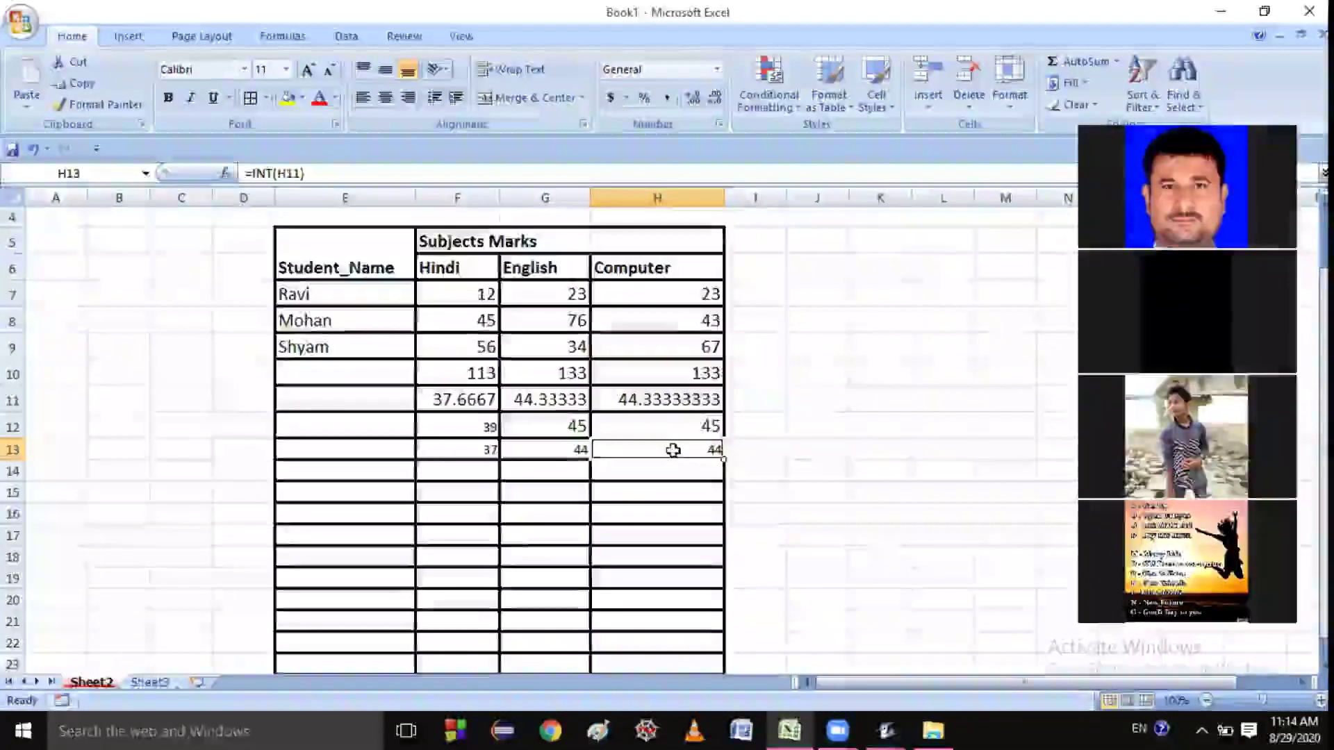
Compare each subject's average in row 11 with its ODD result in row 12
click(462, 425)
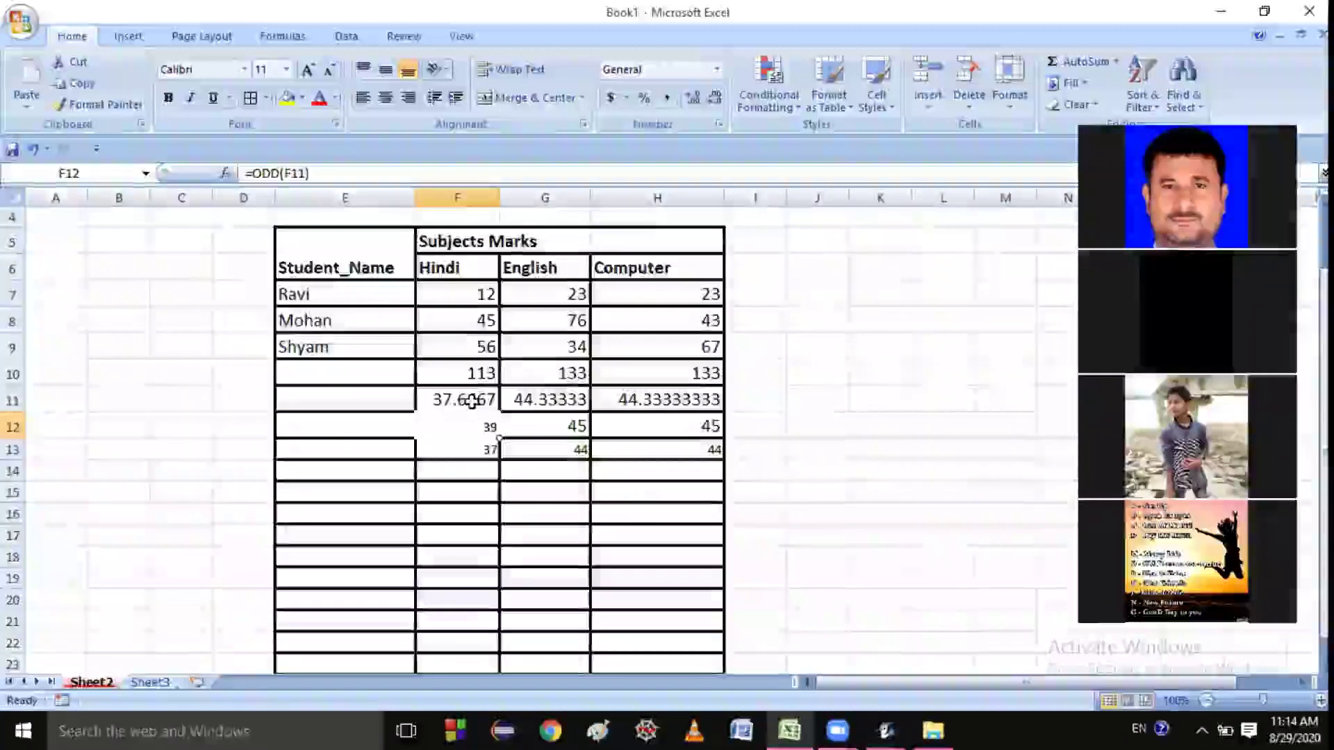
click(471, 401)
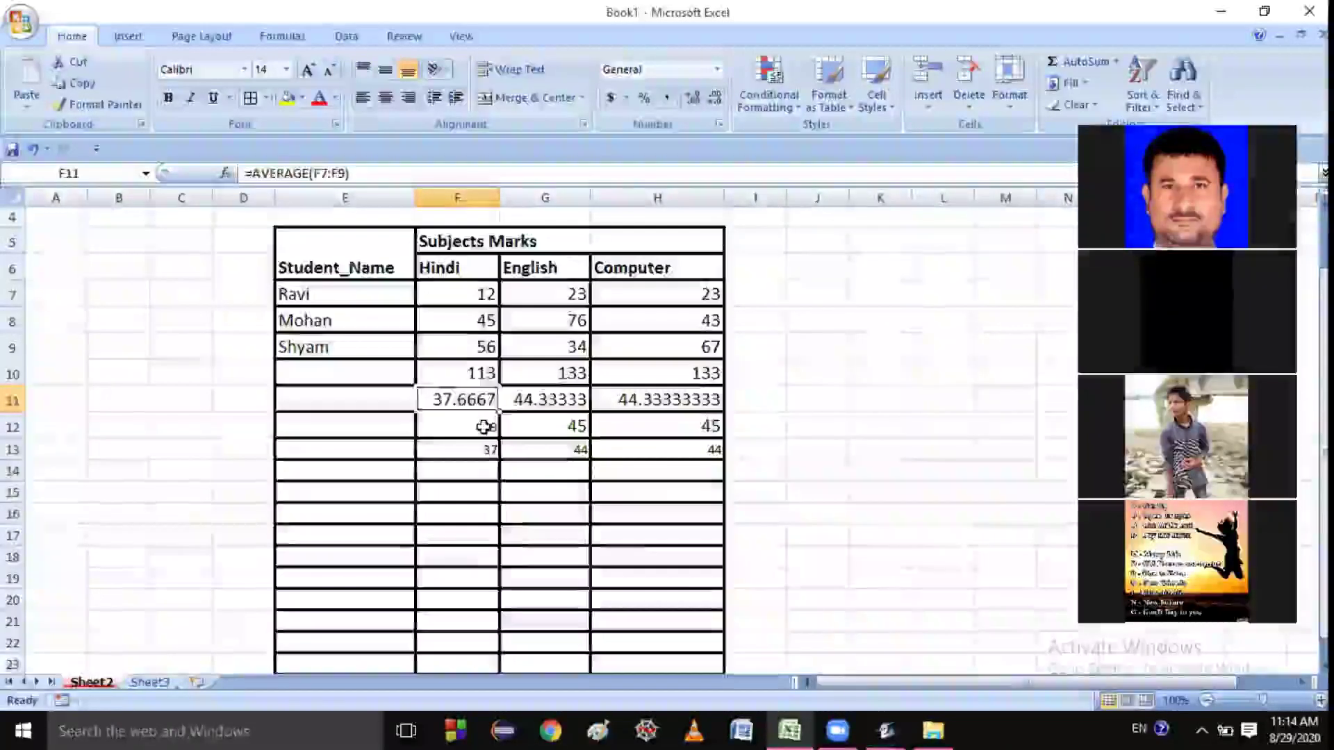
click(485, 426)
click(535, 426)
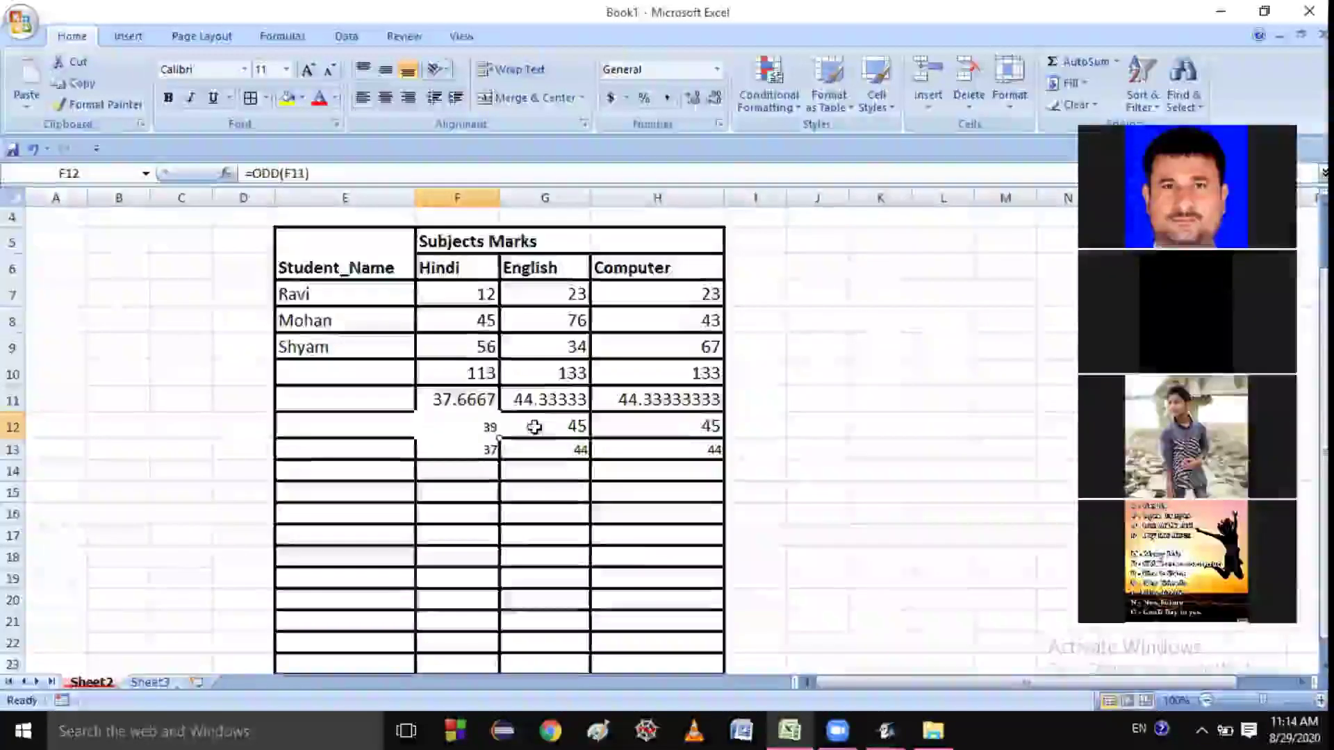
click(479, 426)
click(546, 398)
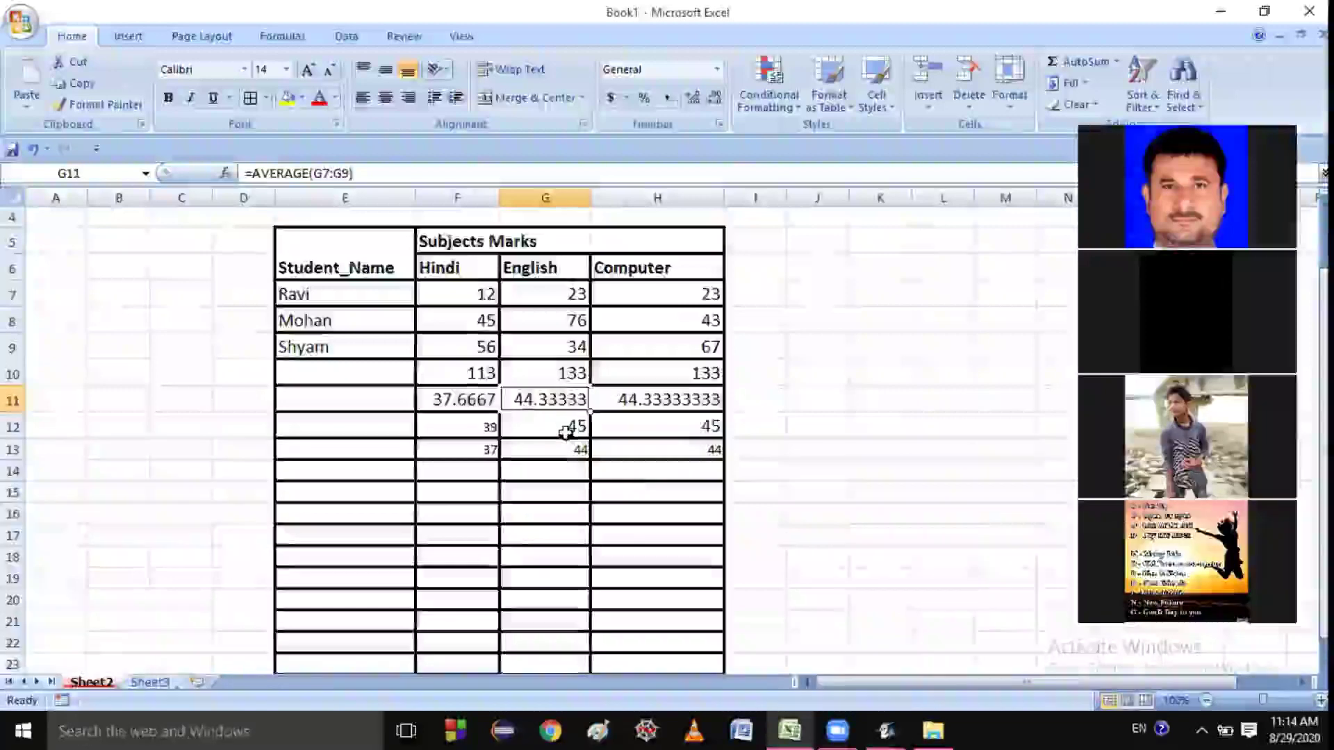
click(565, 432)
click(663, 399)
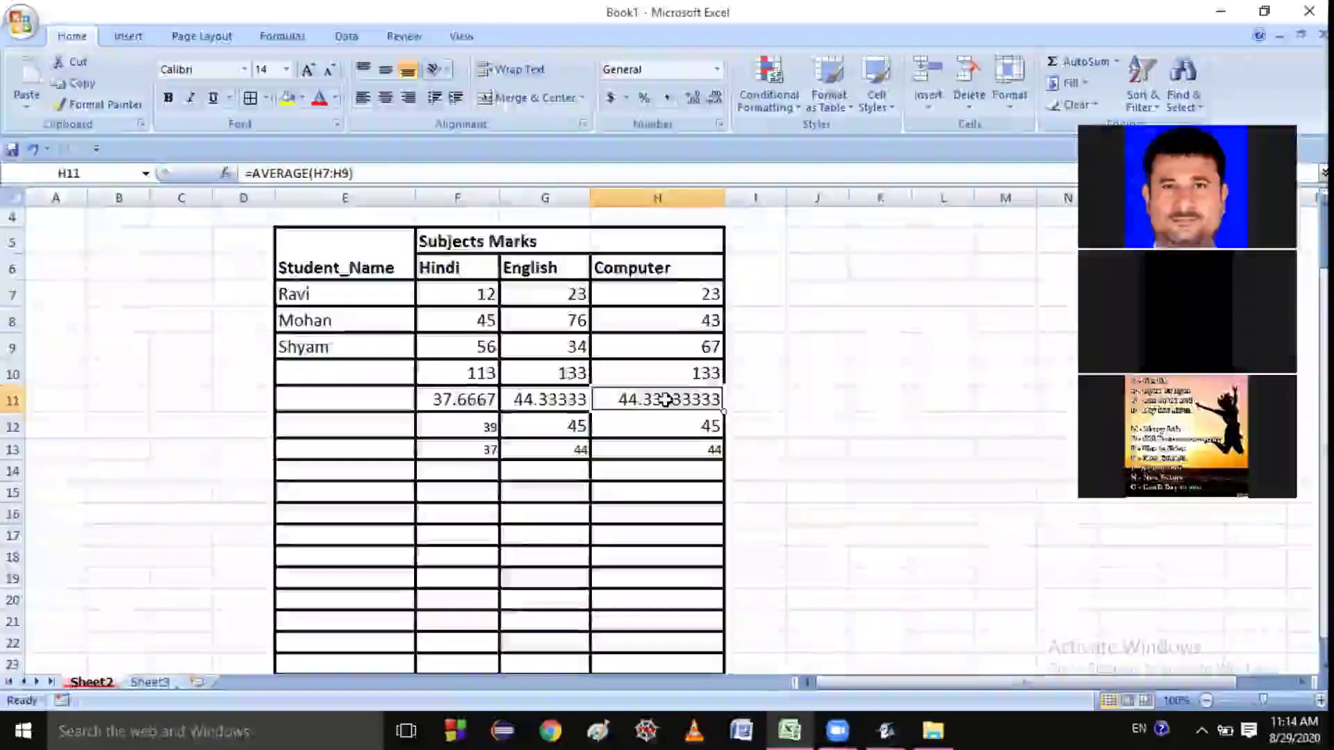
click(684, 424)
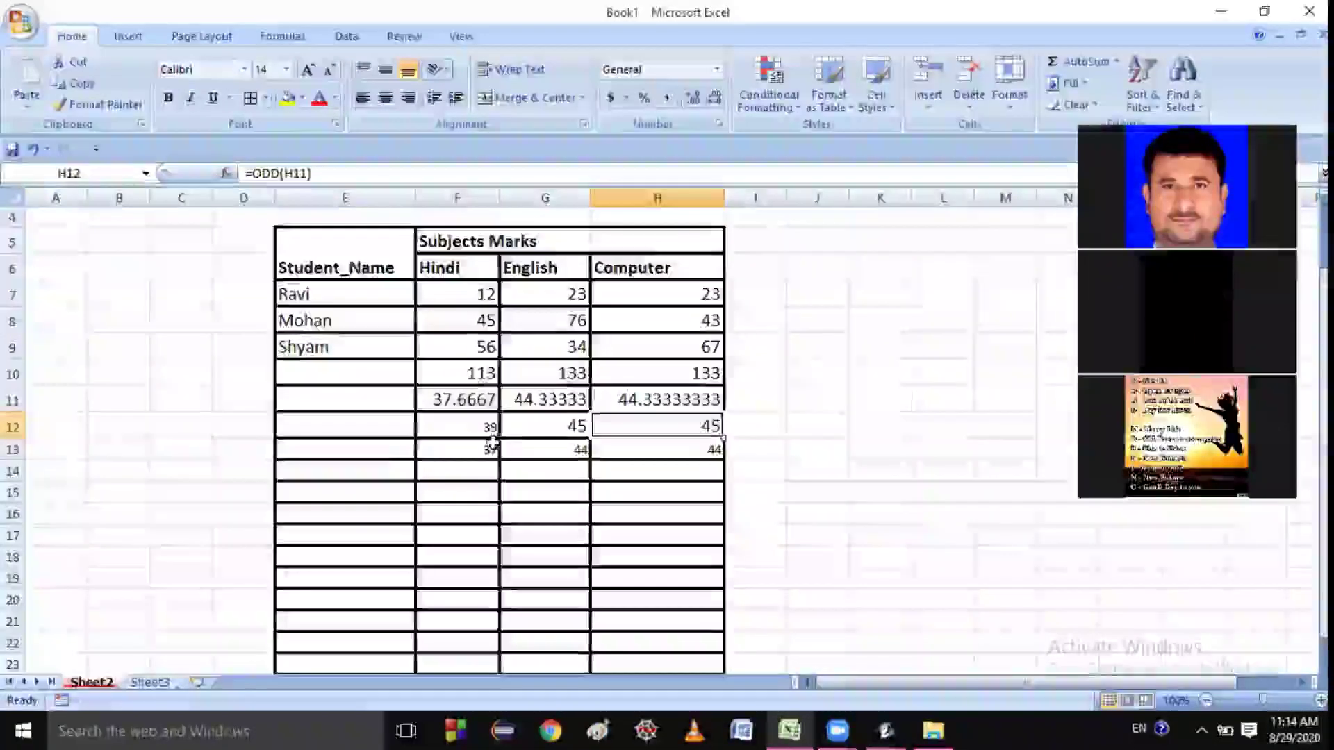
Compare the subject averages in row 11 with their INT results in row 13
click(489, 450)
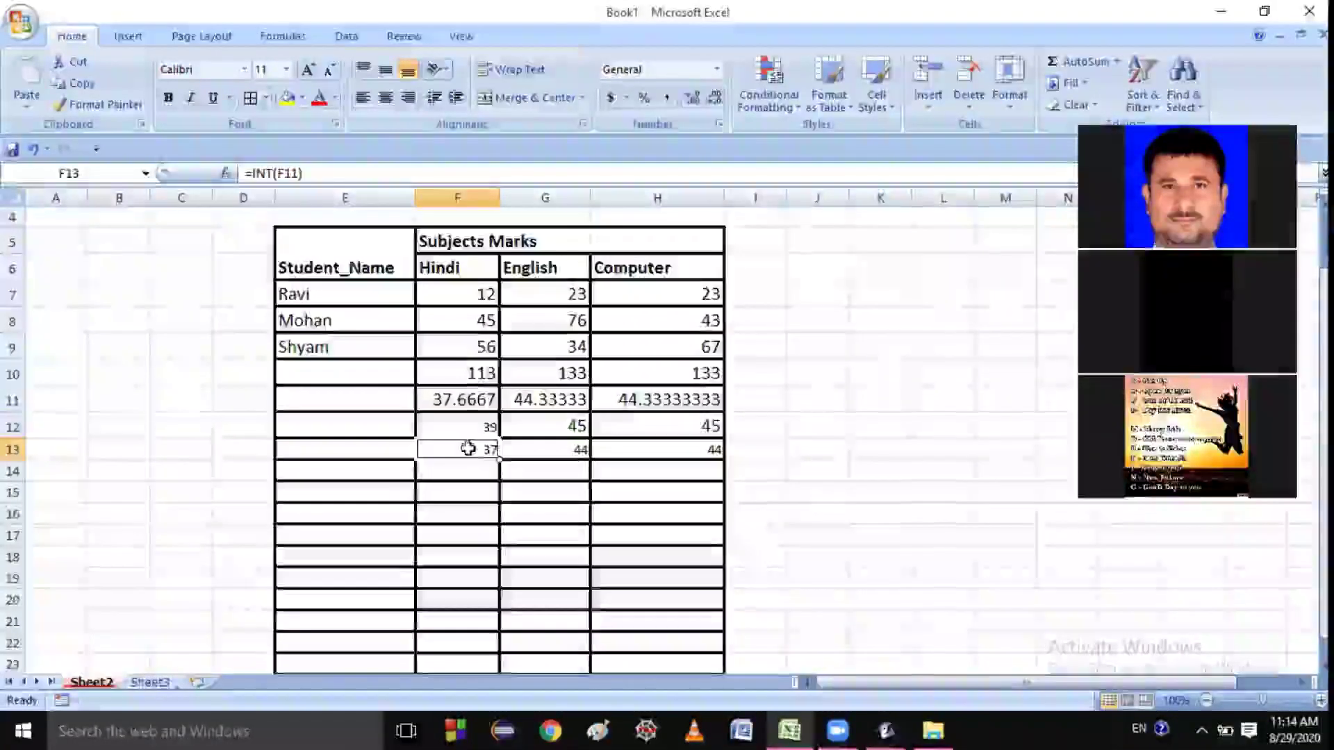
click(452, 403)
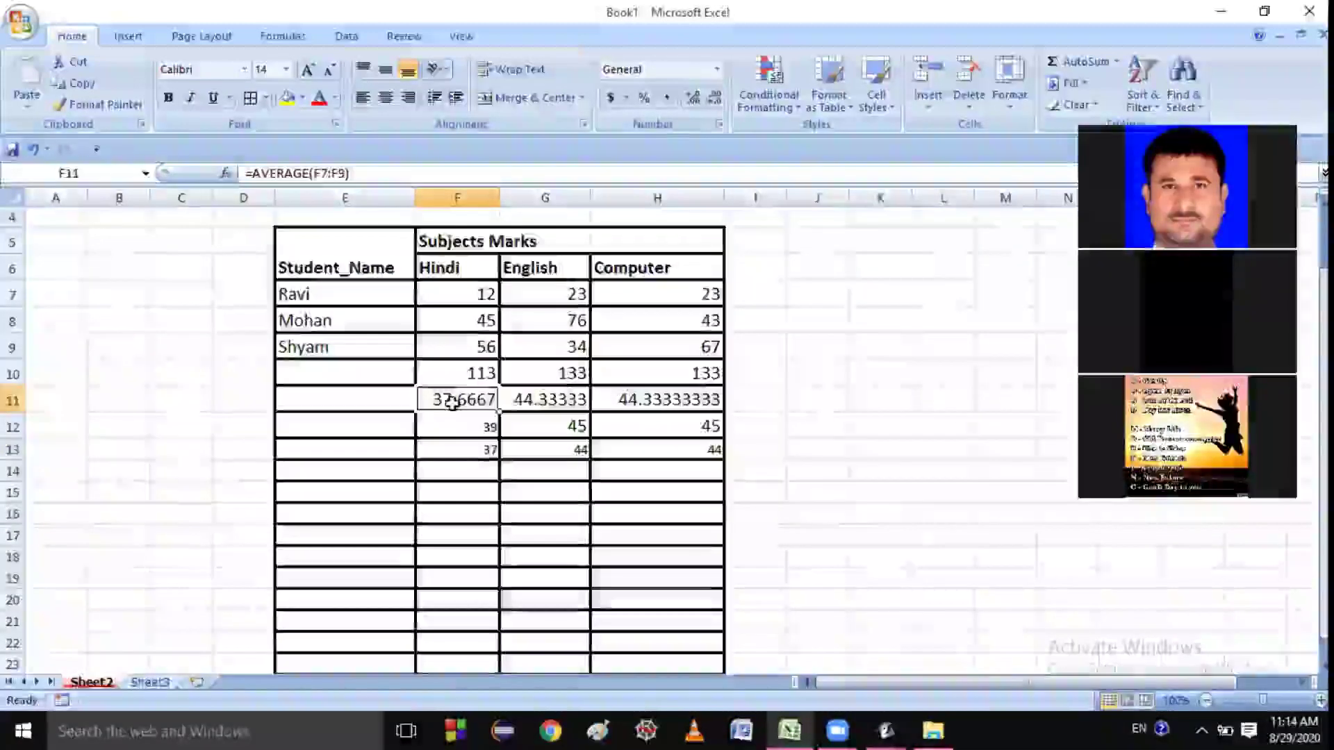
click(466, 451)
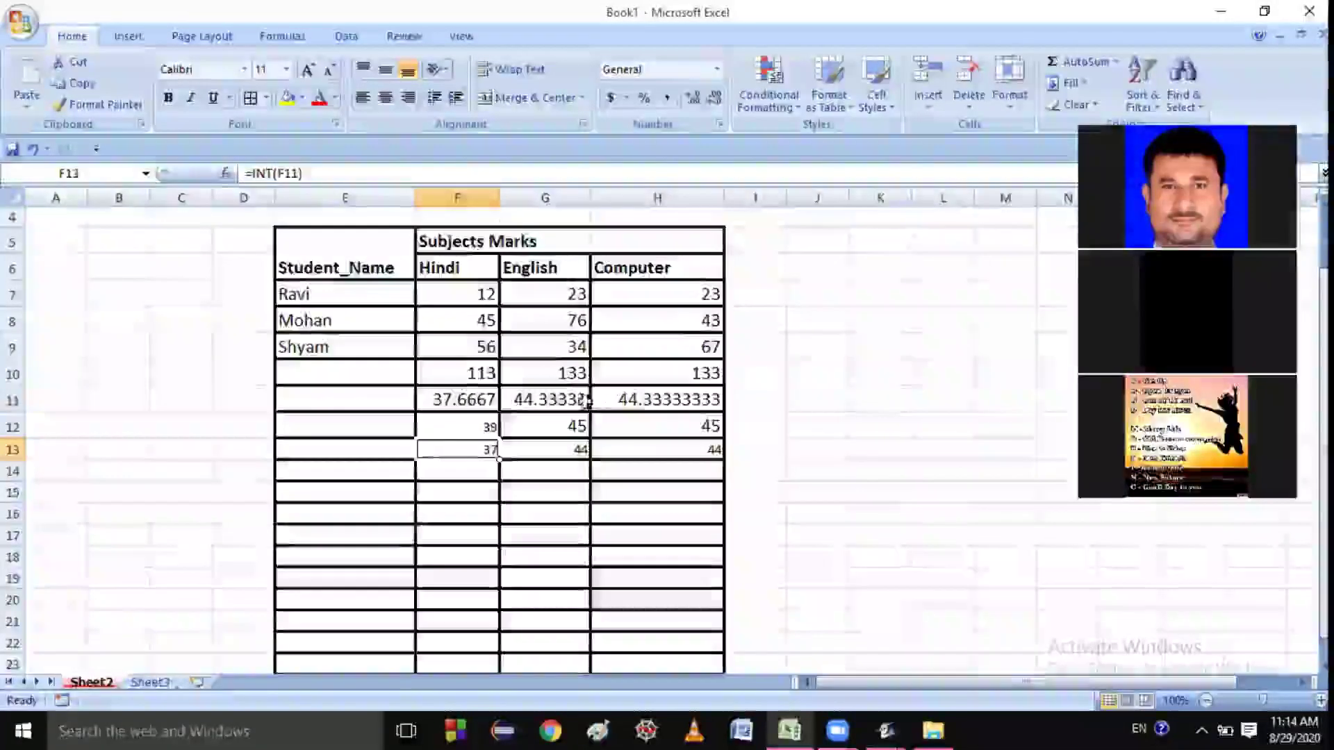
click(575, 457)
click(703, 398)
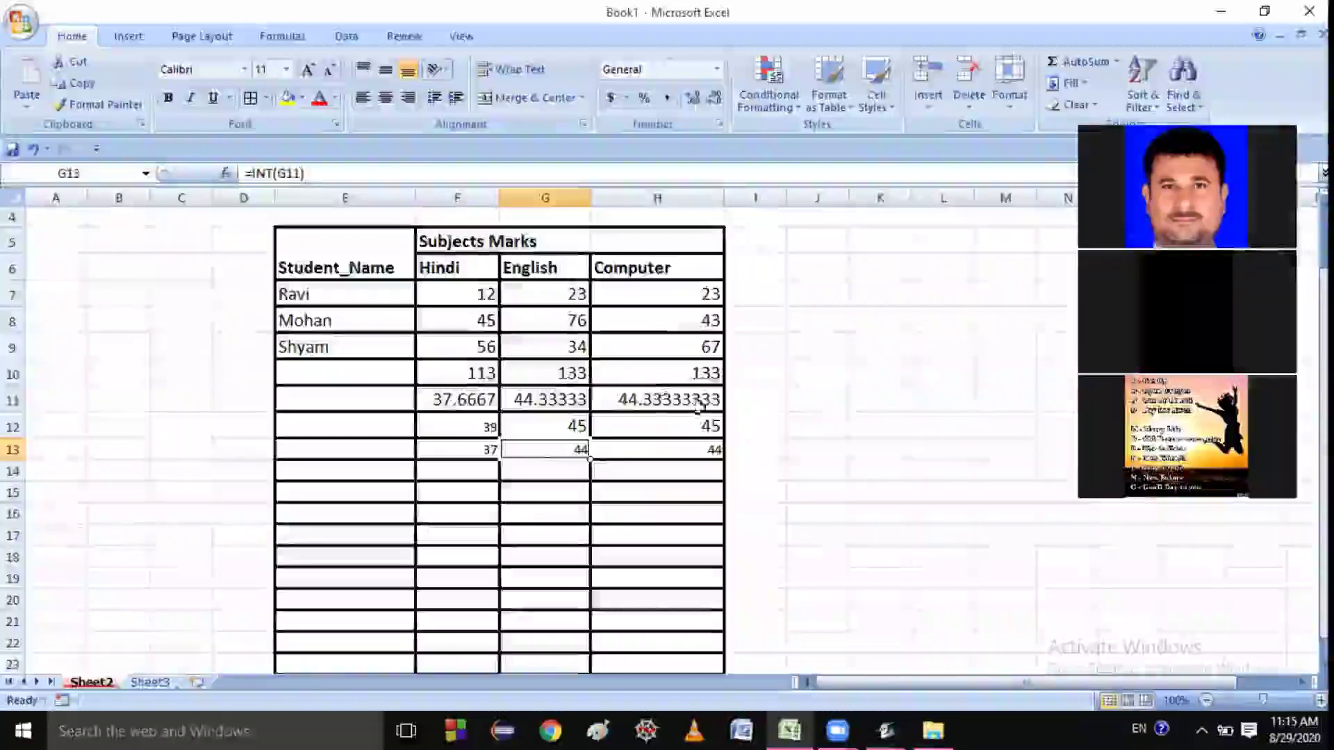
click(714, 458)
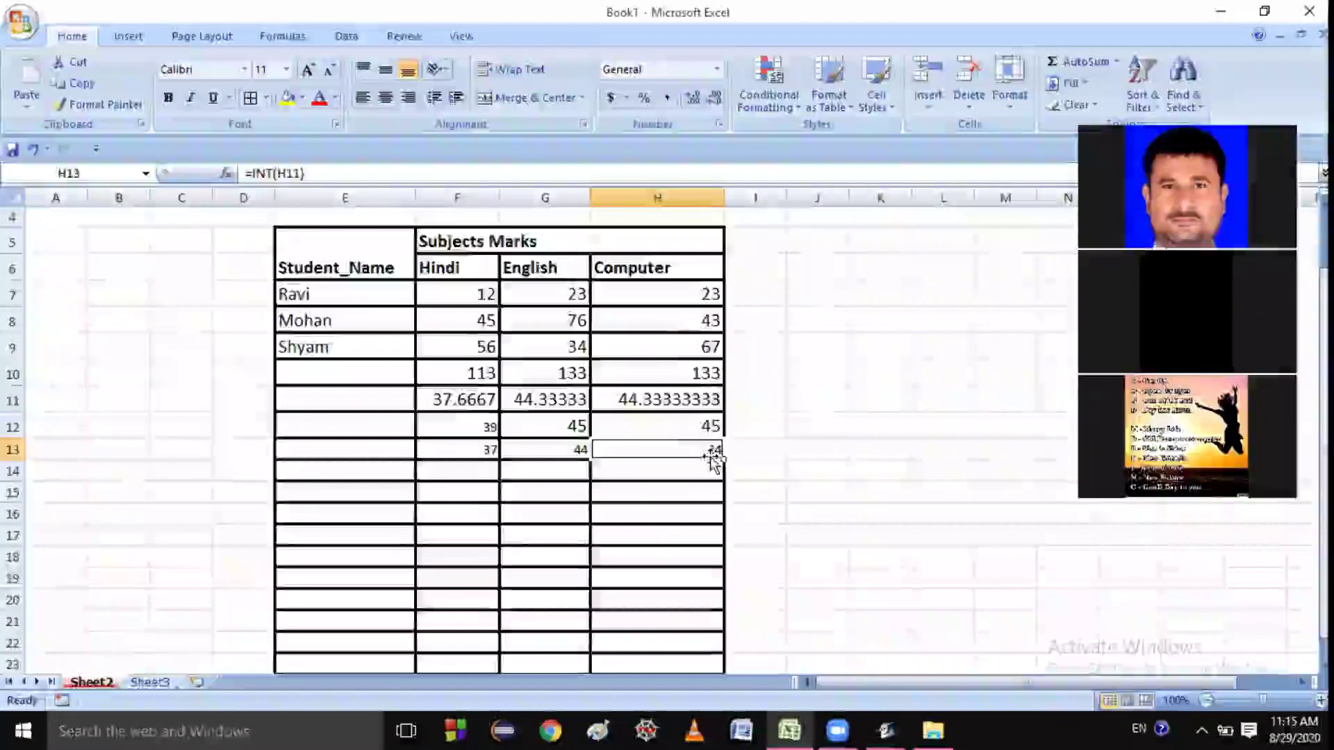